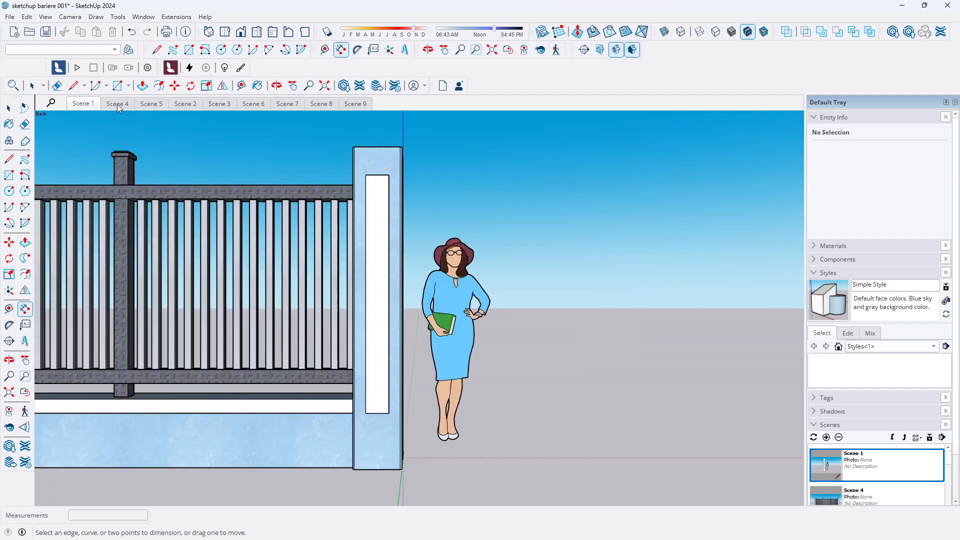
Review each saved scene of the existing barrier model in turn
click(117, 104)
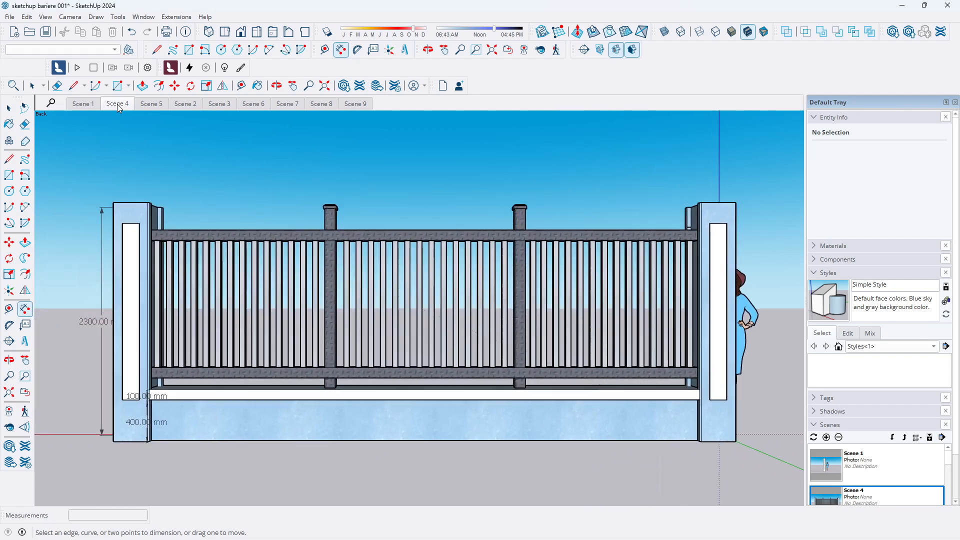
click(151, 104)
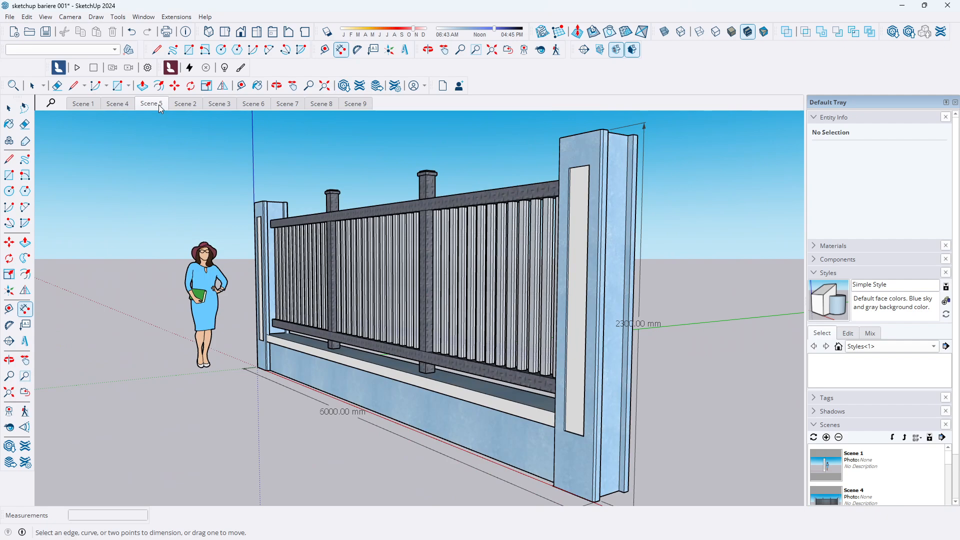
click(185, 106)
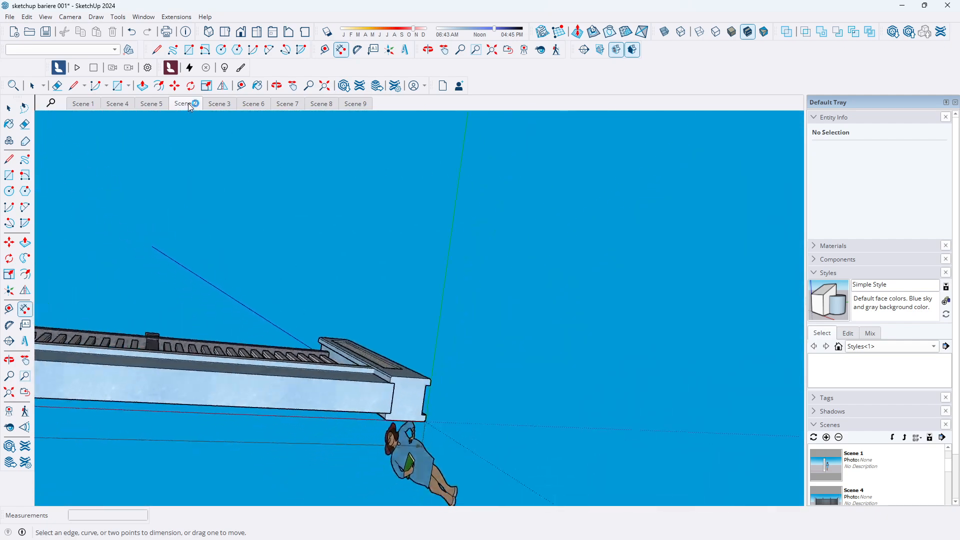
click(218, 103)
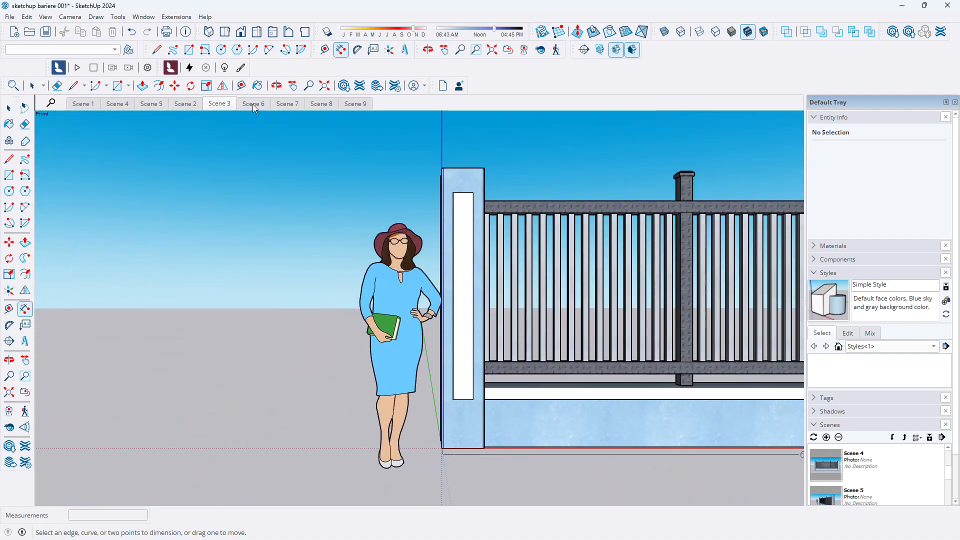
click(253, 103)
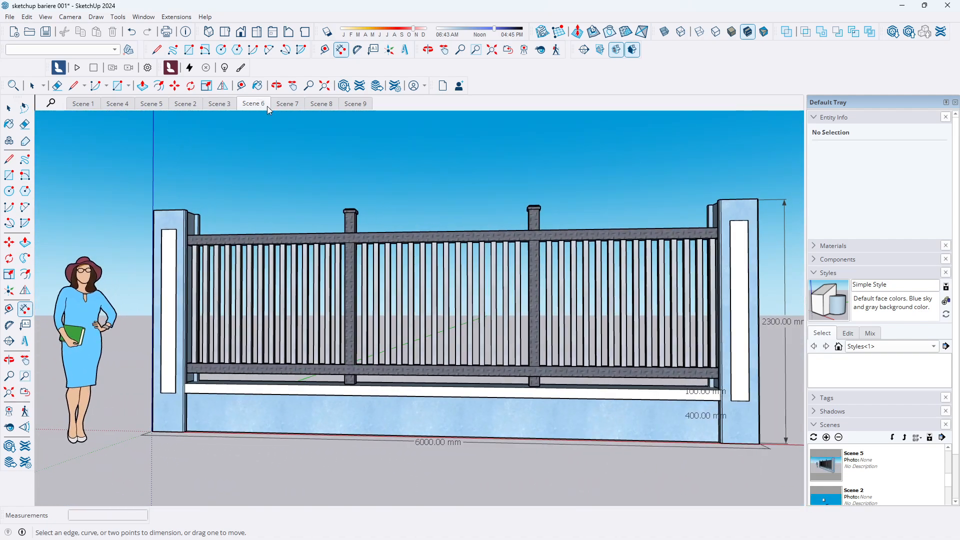
click(285, 104)
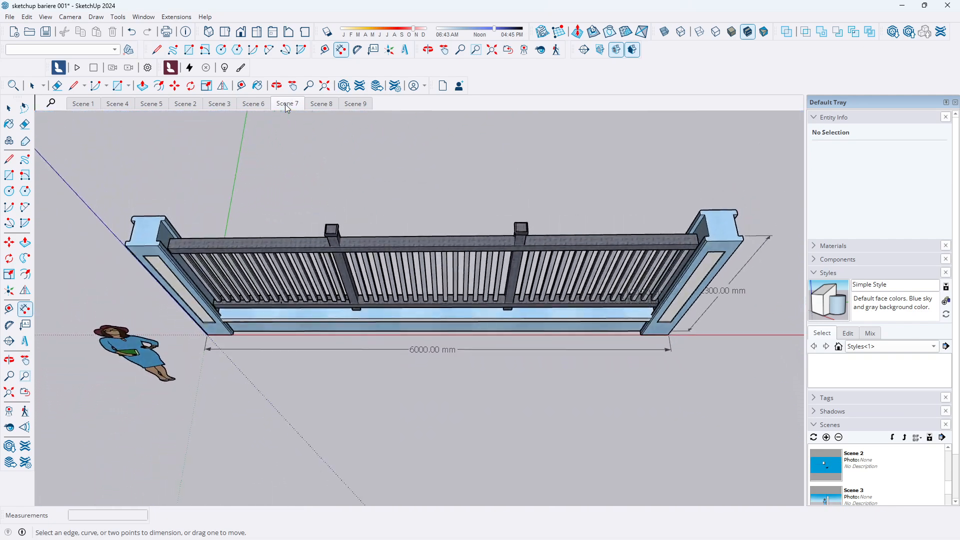
click(322, 104)
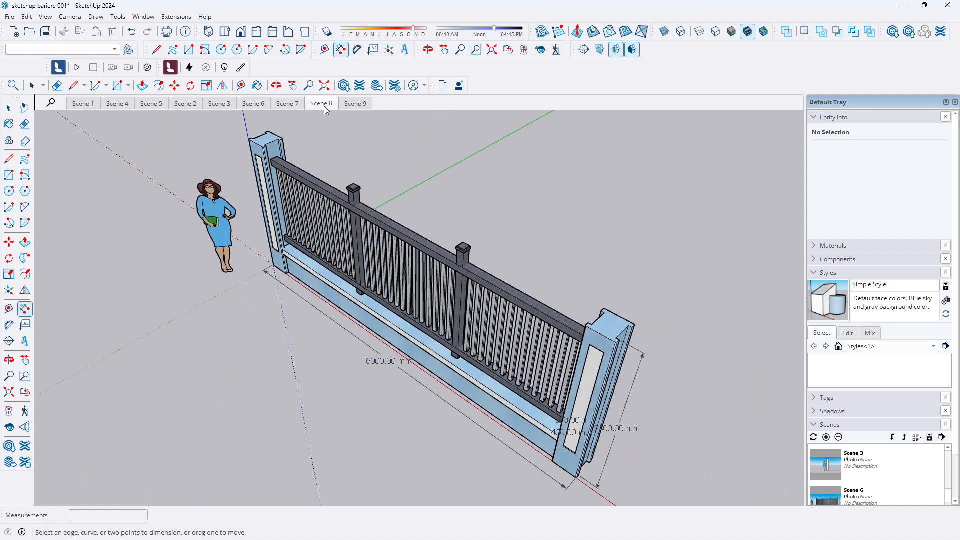
click(354, 104)
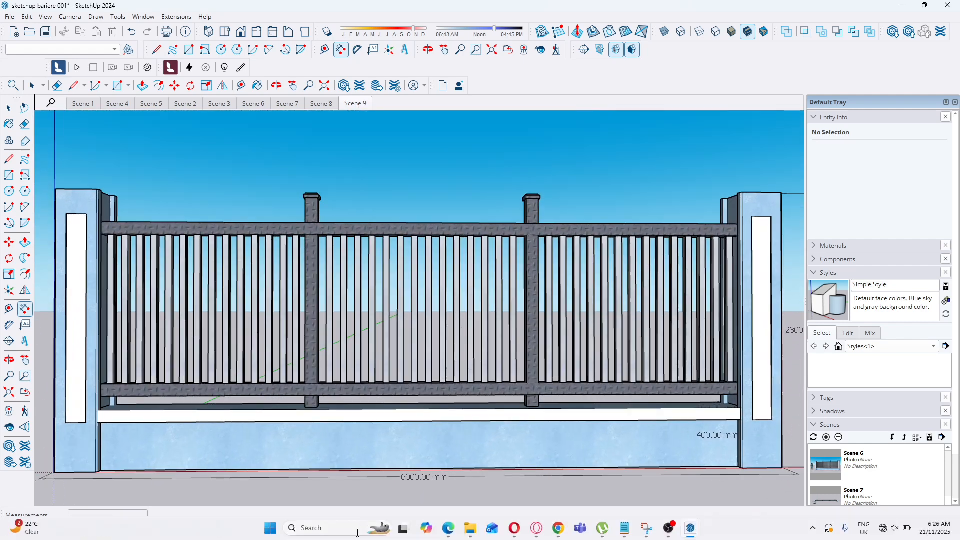
Switch to the browser and look through the reference photos of fences and gates, then return to the model
click(448, 529)
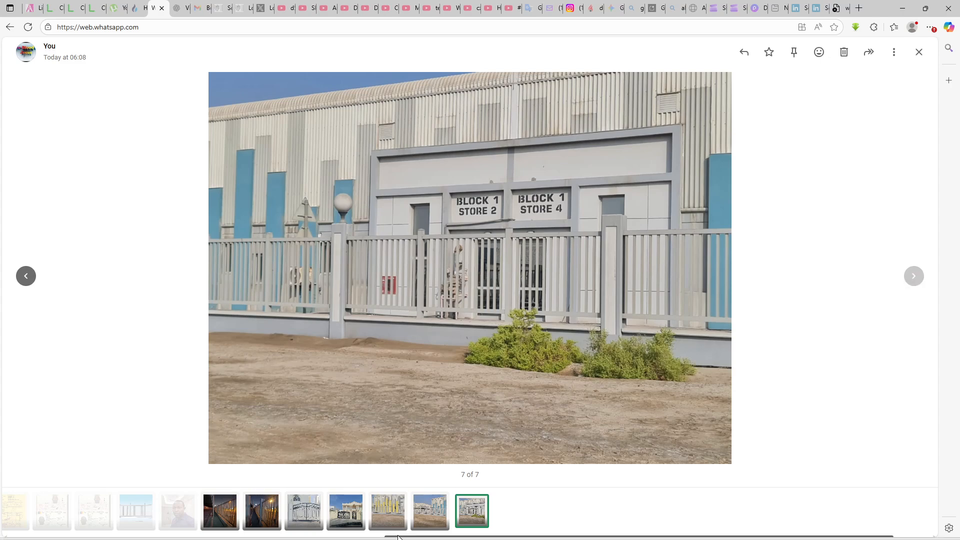
click(423, 500)
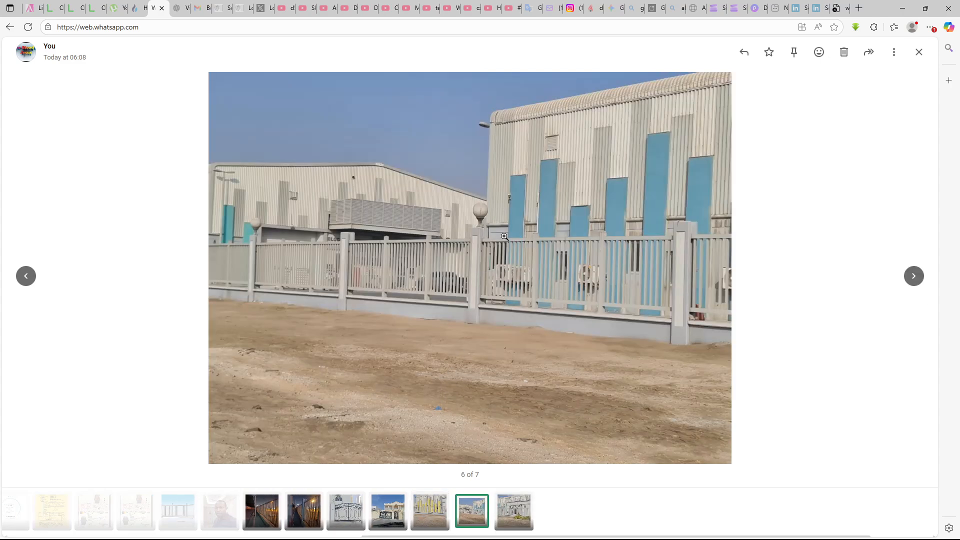
click(532, 267)
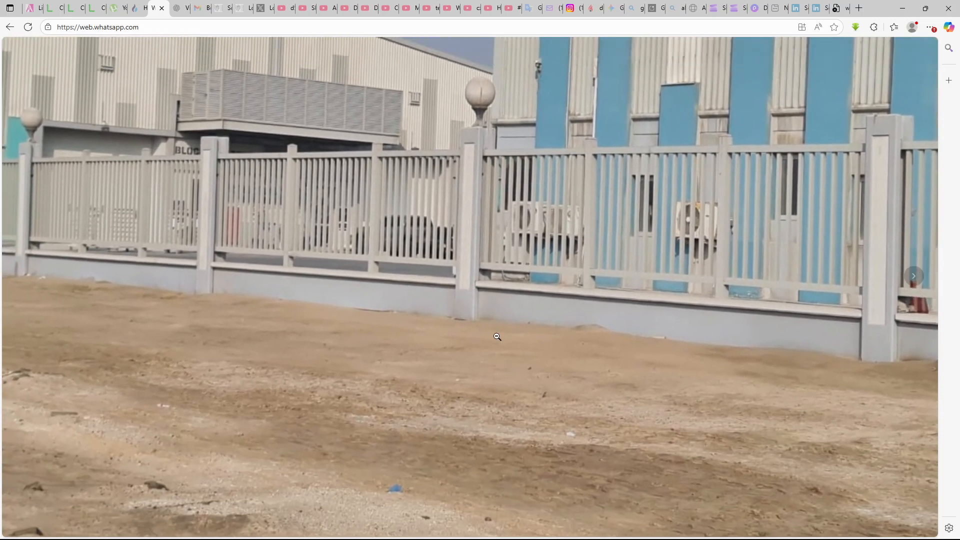
click(415, 419)
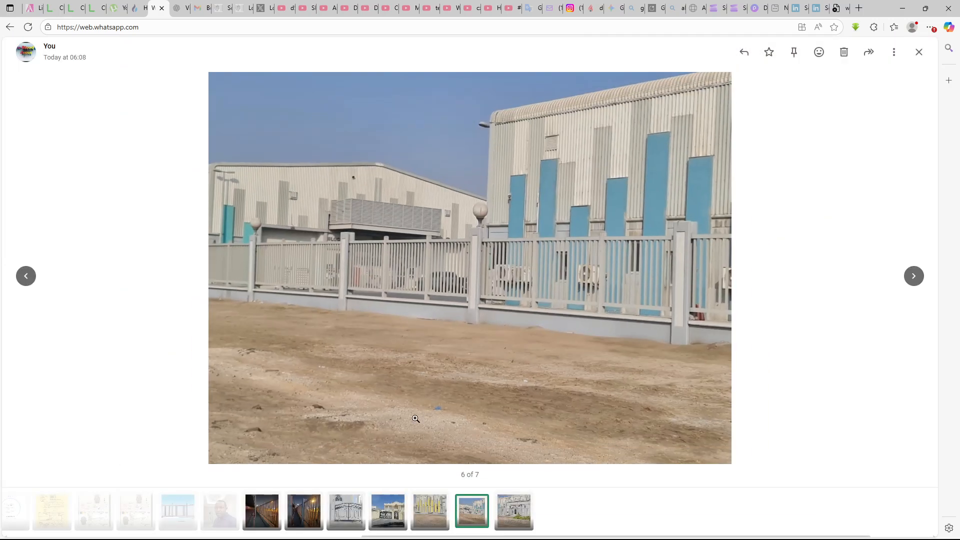
click(431, 510)
click(399, 510)
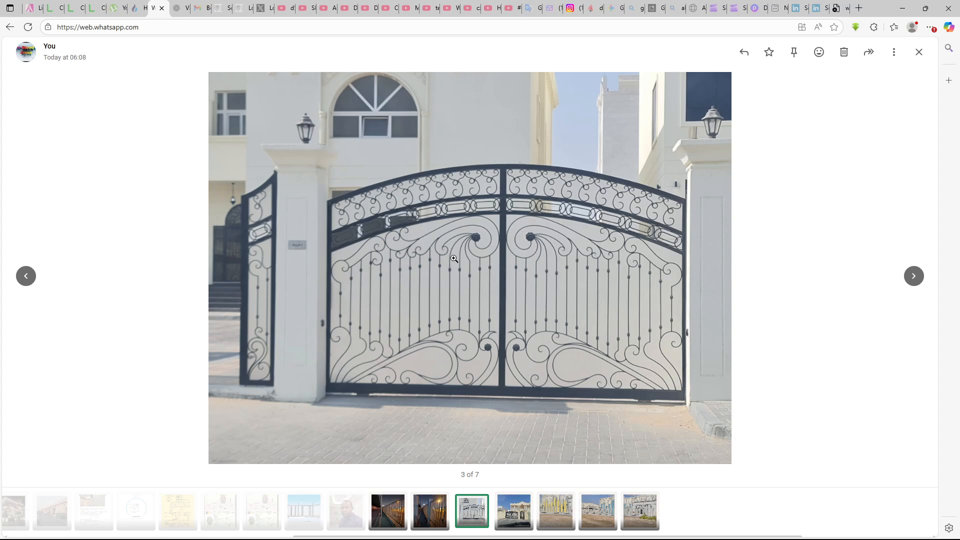
click(438, 515)
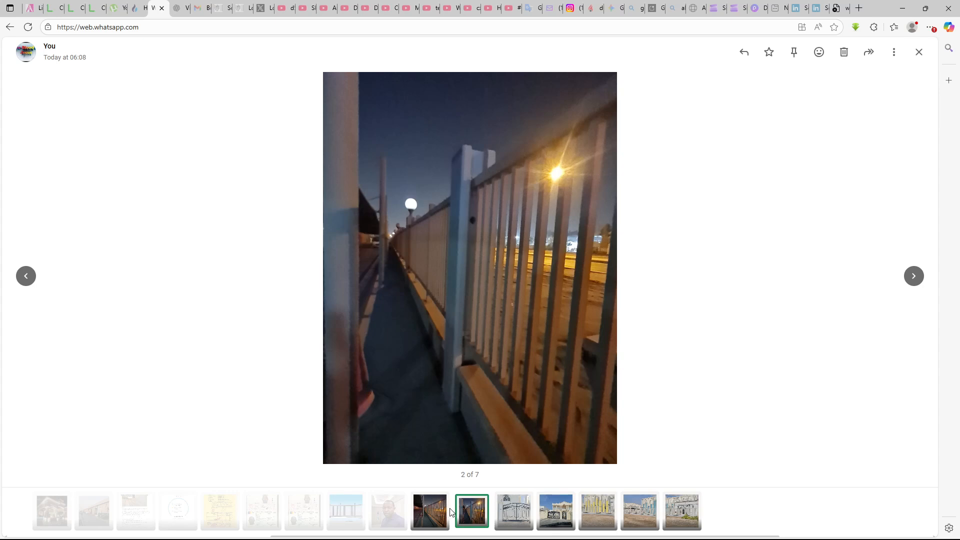
click(437, 515)
click(690, 511)
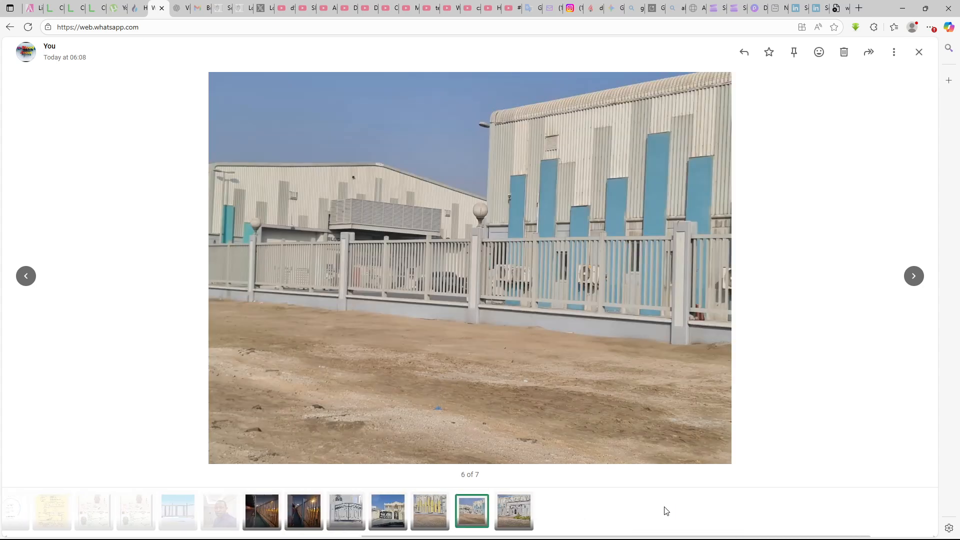
click(524, 514)
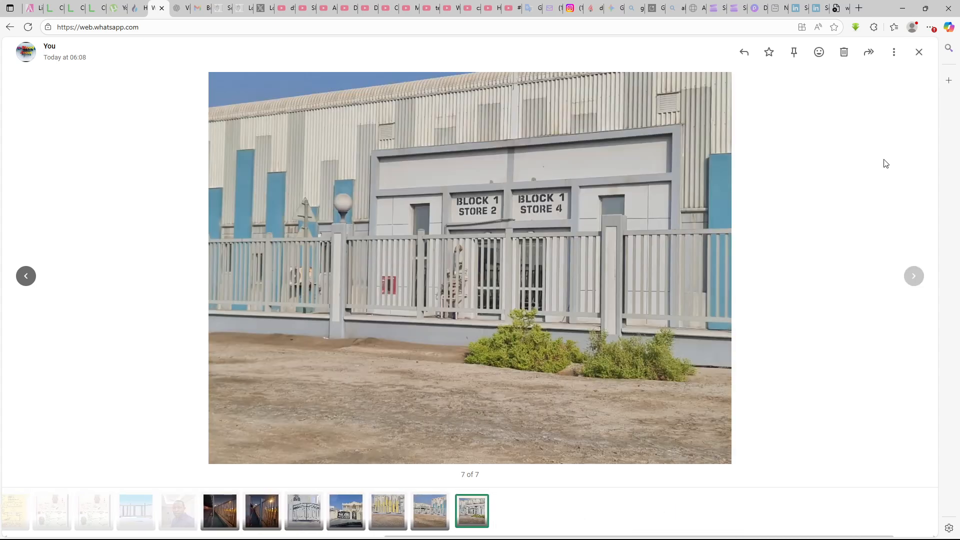
click(904, 8)
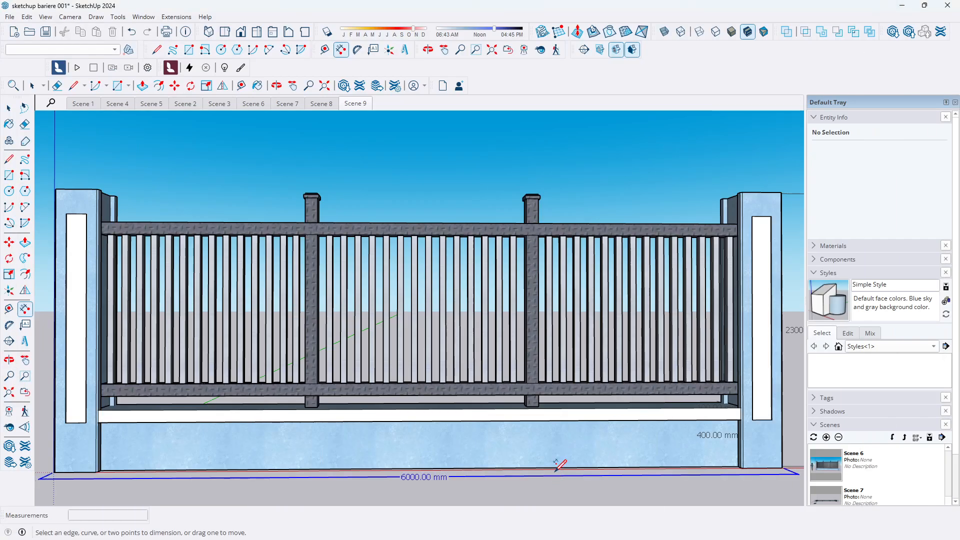
Open a new, empty SketchUp model from the welcome window
mouse_move(555, 538)
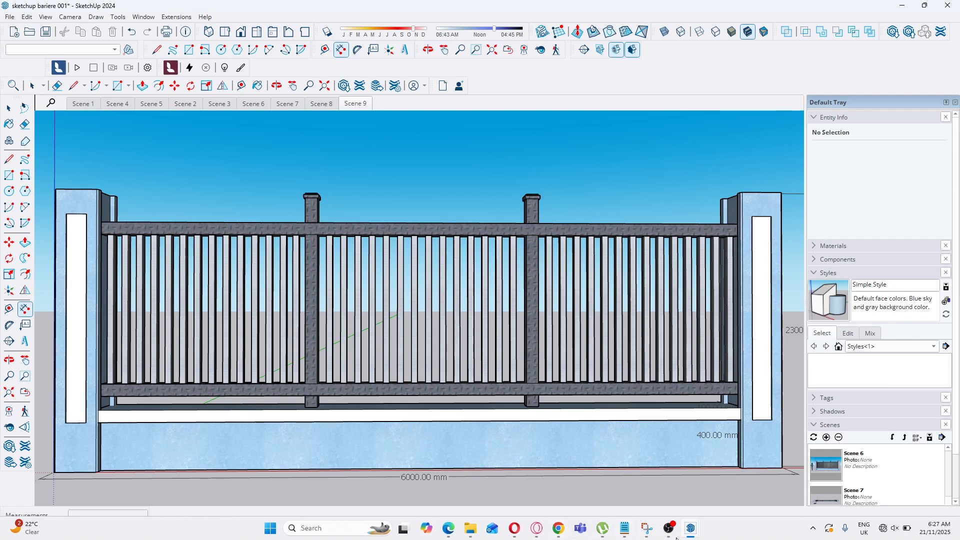
mouse_move(690, 536)
click(713, 506)
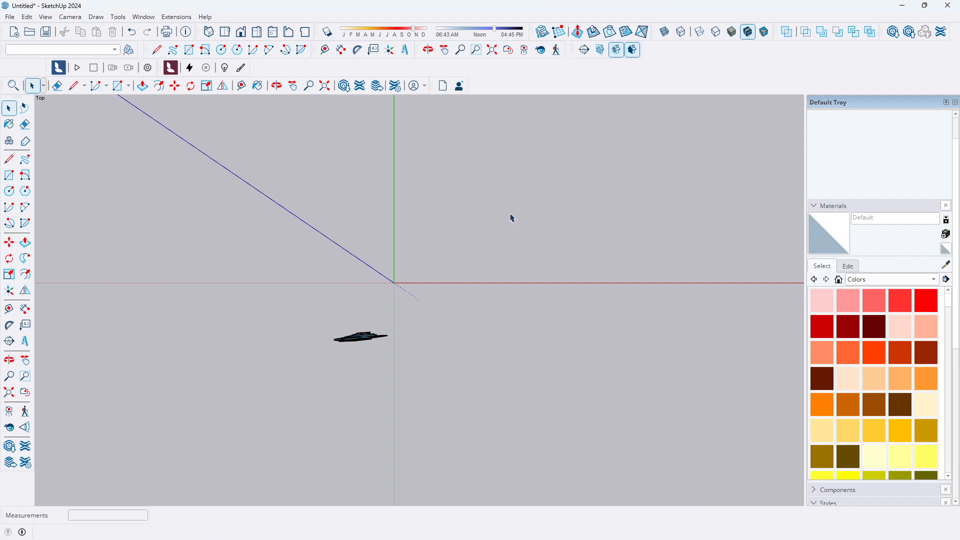
click(903, 7)
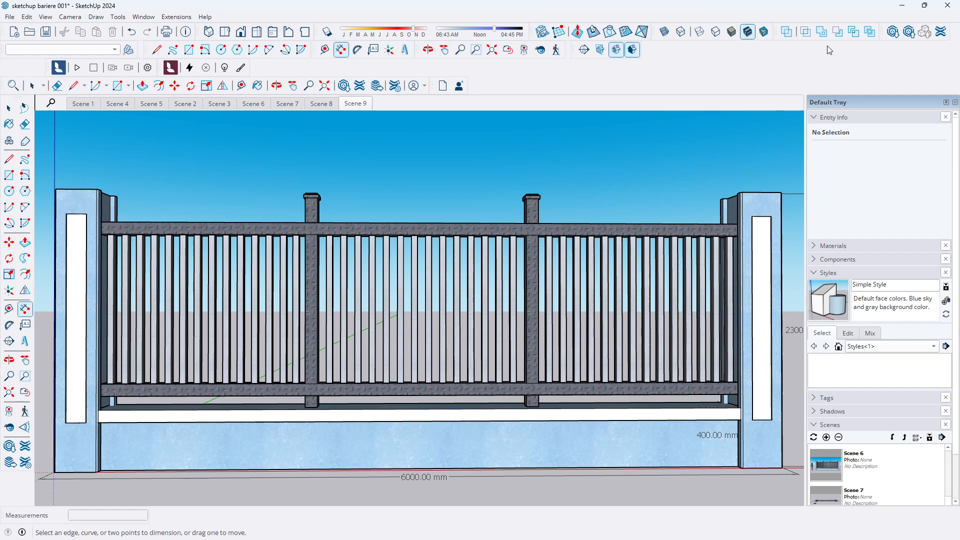
click(904, 8)
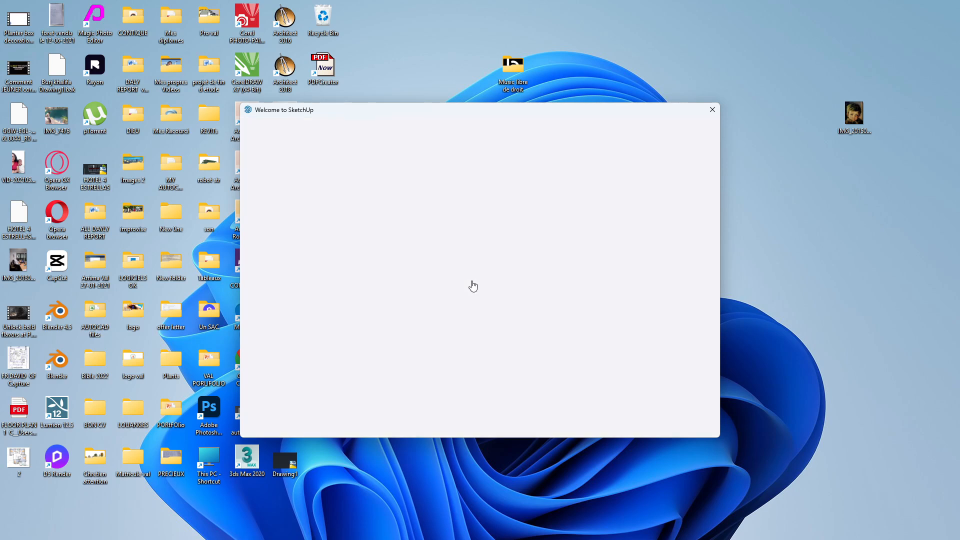
click(381, 200)
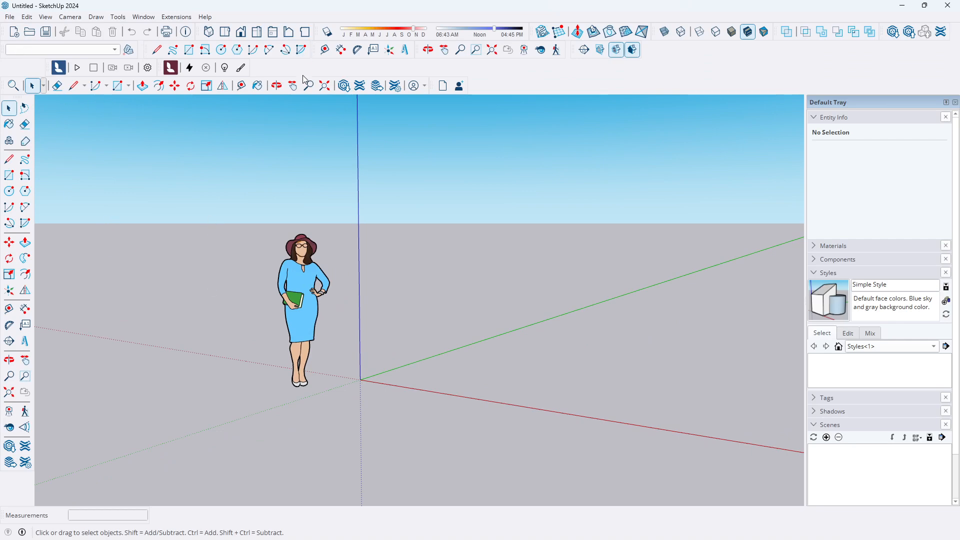
Configure the model units as Decimal format with millimetres for length, area and volume
mouse_move(716, 539)
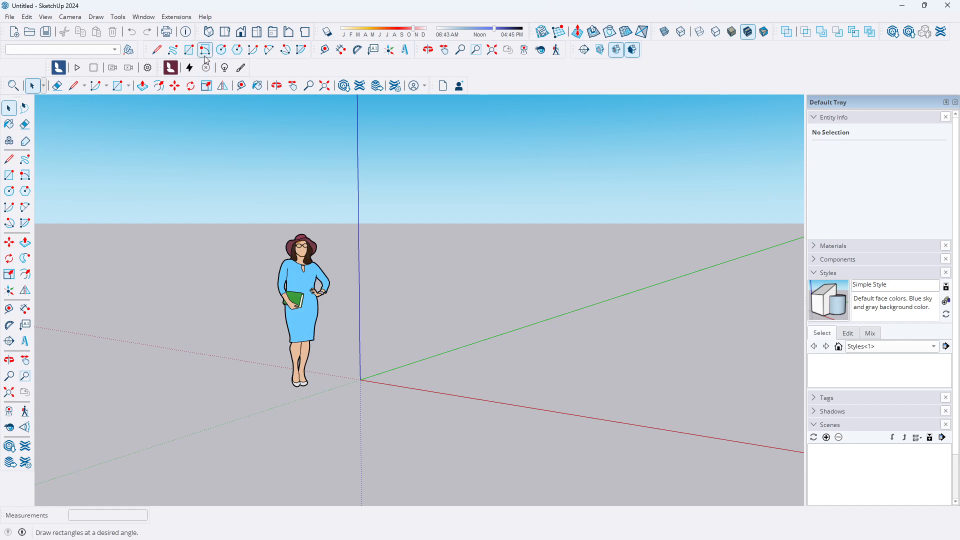
click(226, 35)
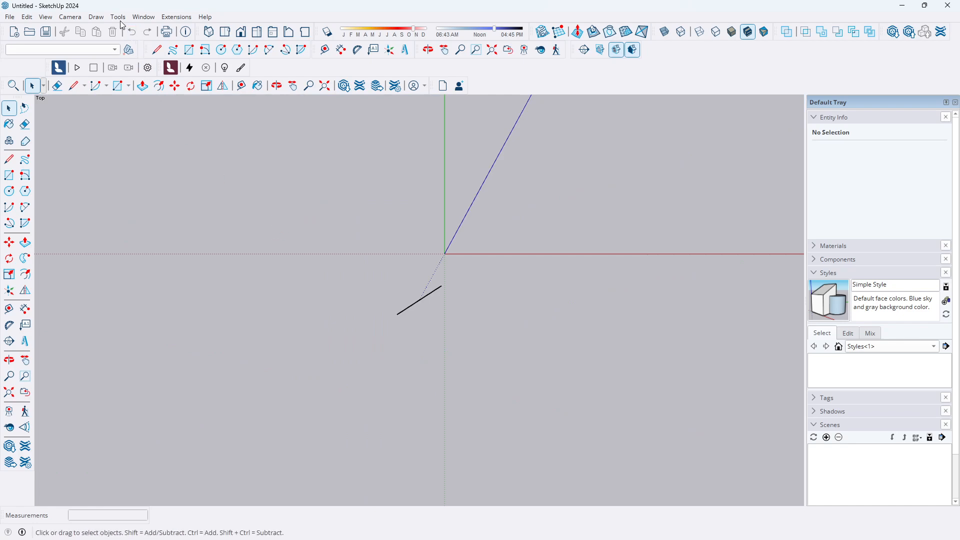
click(144, 18)
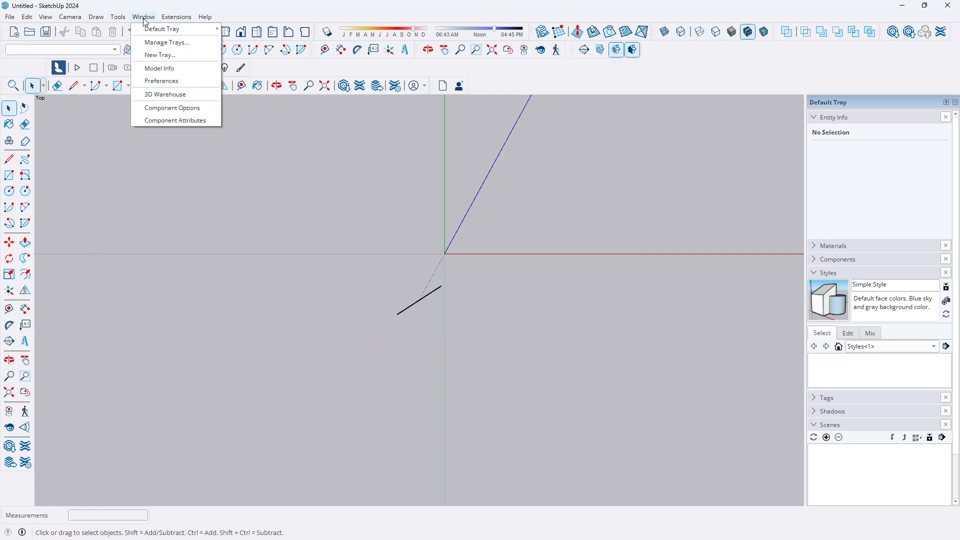
click(161, 73)
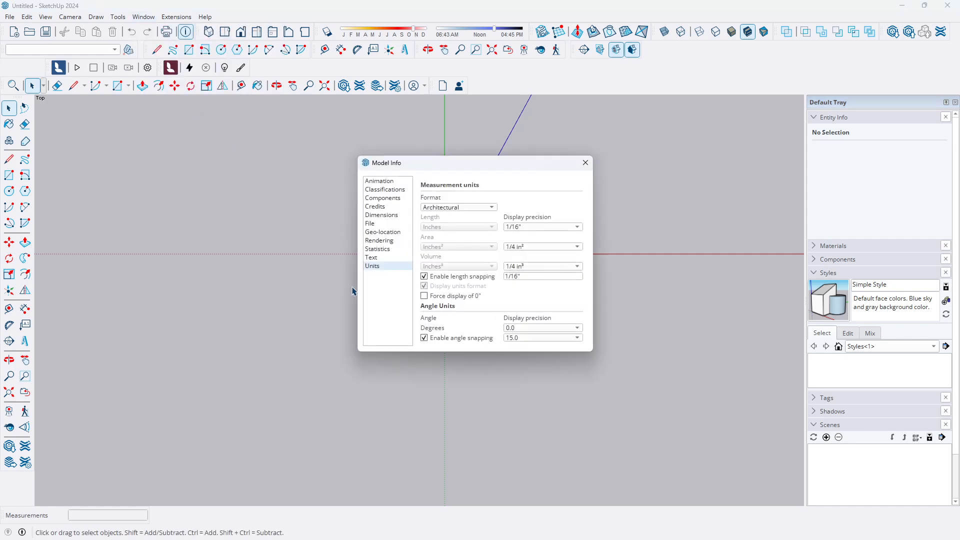
click(493, 209)
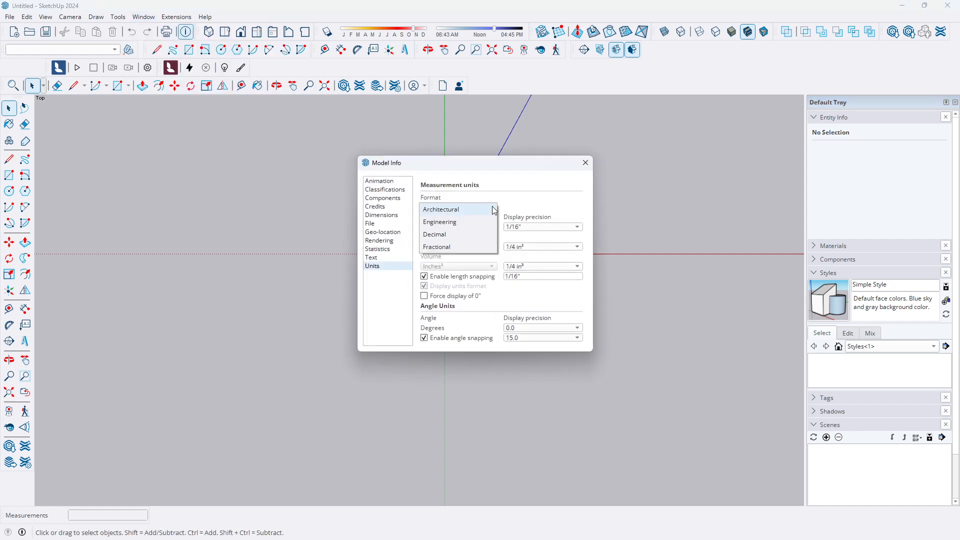
click(449, 236)
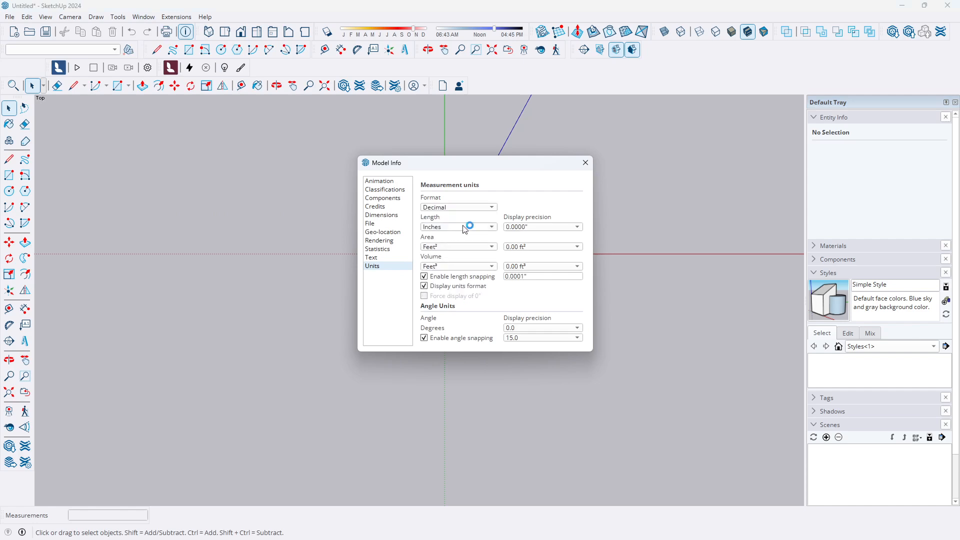
click(494, 229)
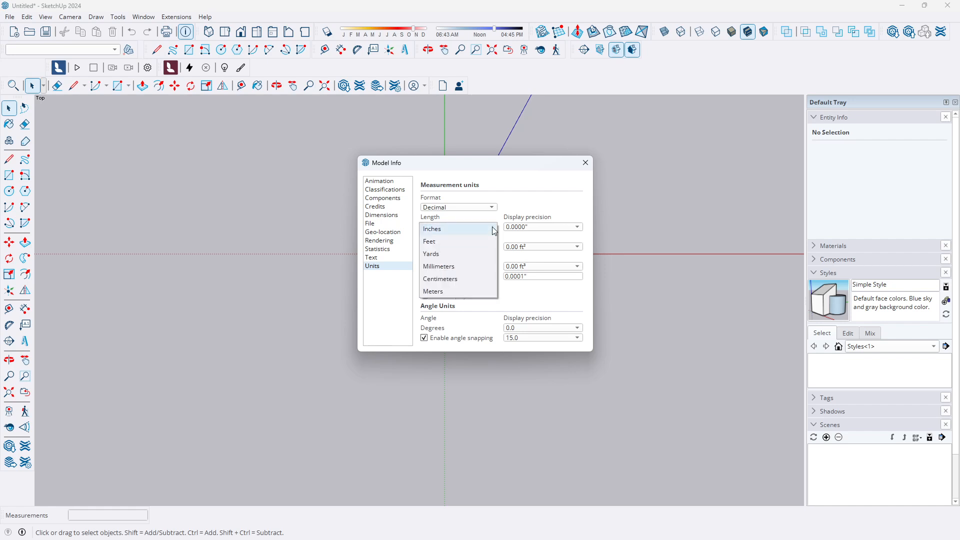
click(476, 268)
click(495, 247)
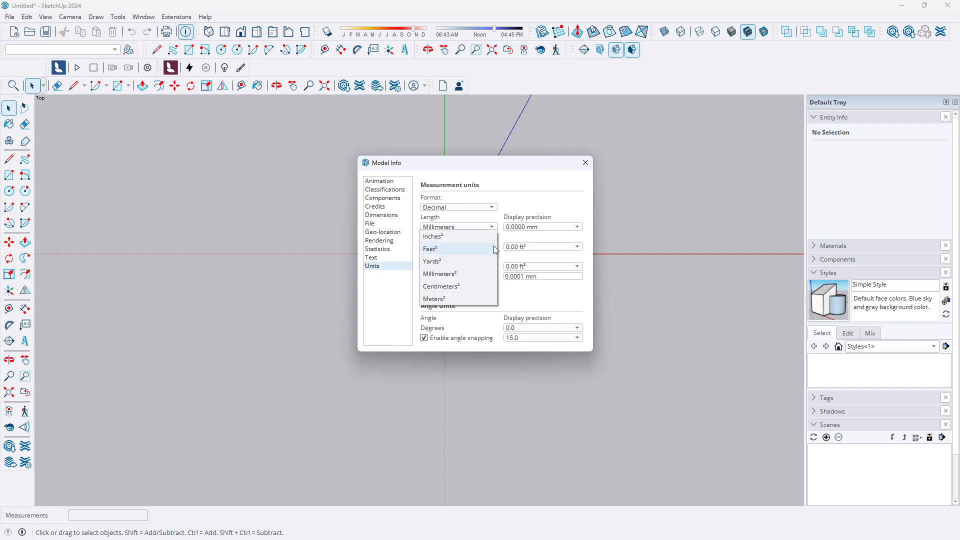
click(477, 273)
click(493, 267)
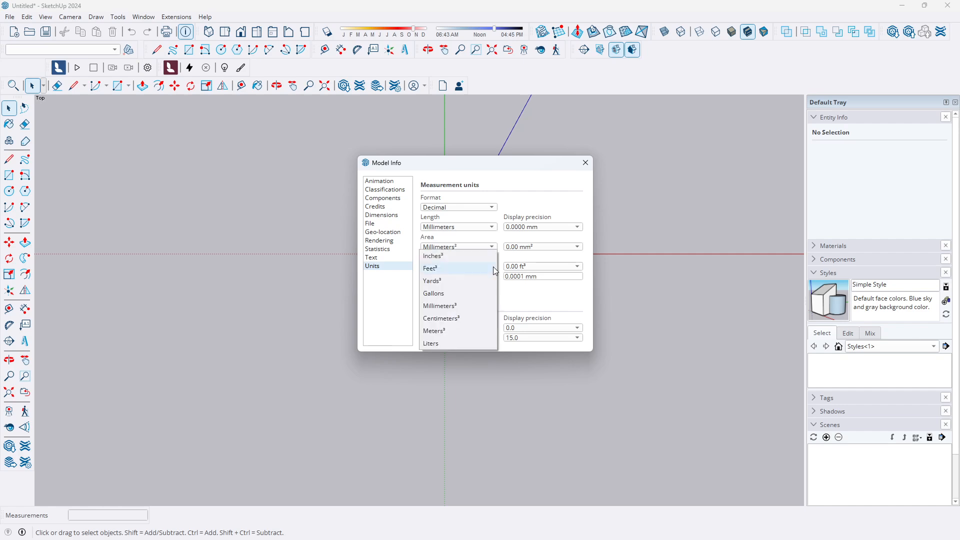
click(474, 306)
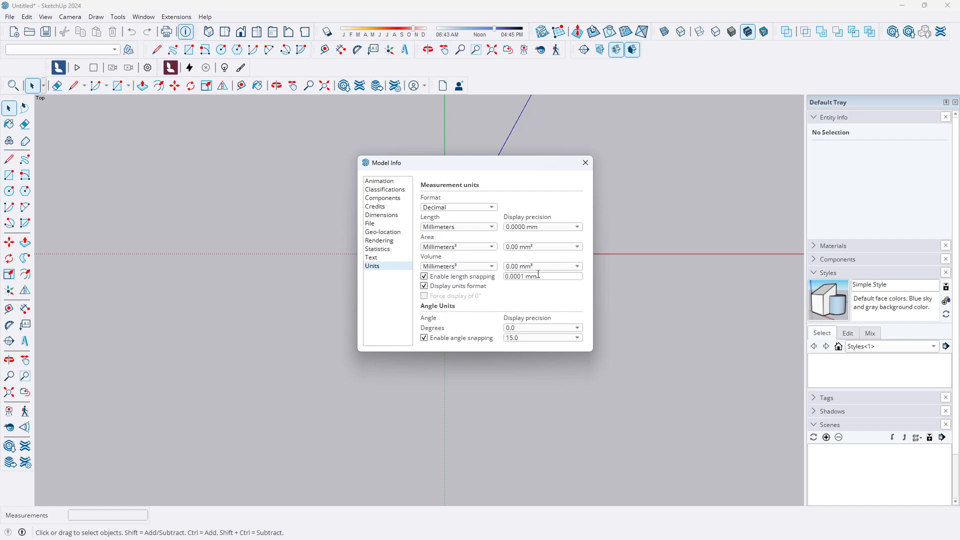
click(586, 164)
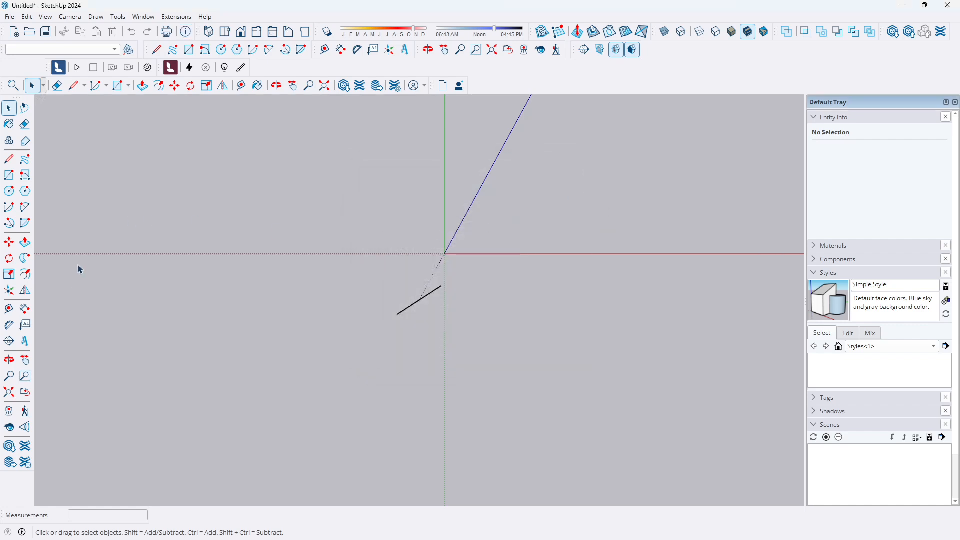
Draw a 400 mm by 400 mm square starting at the origin with the Rectangle tool
click(9, 176)
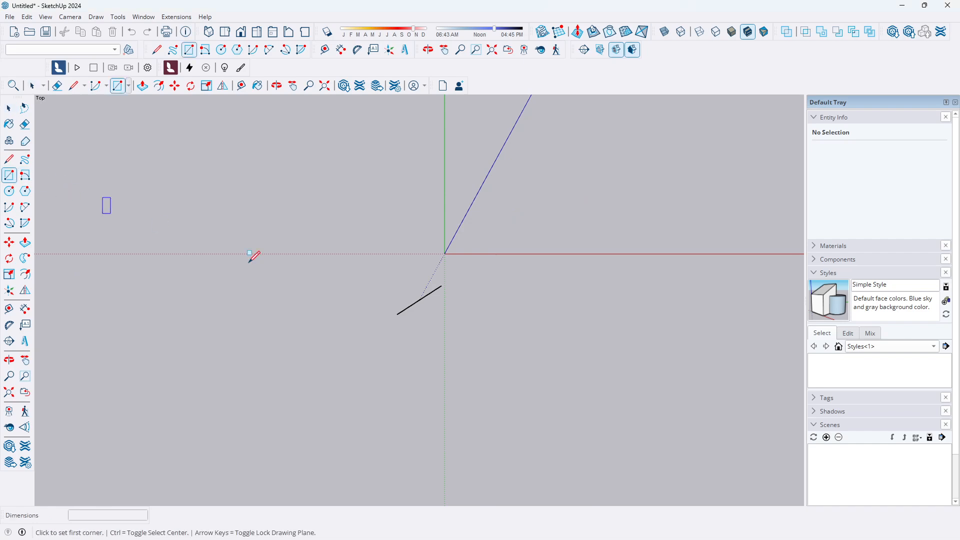
click(445, 253)
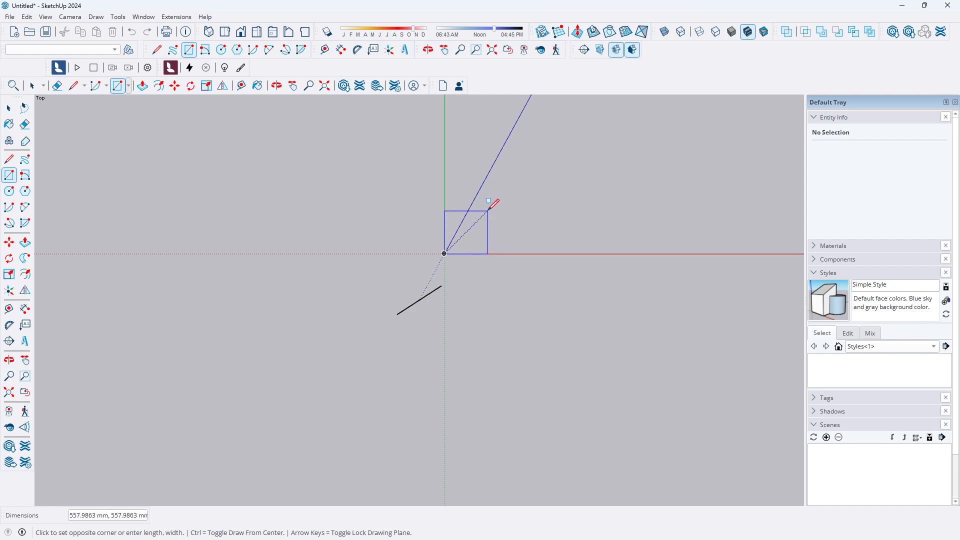
text(400,400)
key(Return)
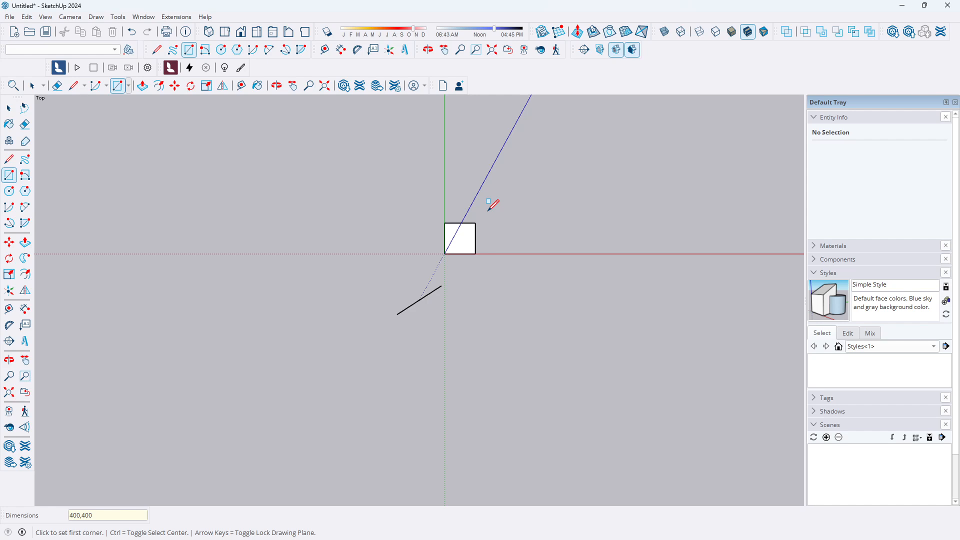
Offset the square's face inward twice, 20 mm each time, creating two nested inner outlines
scroll(468, 228, up, 5)
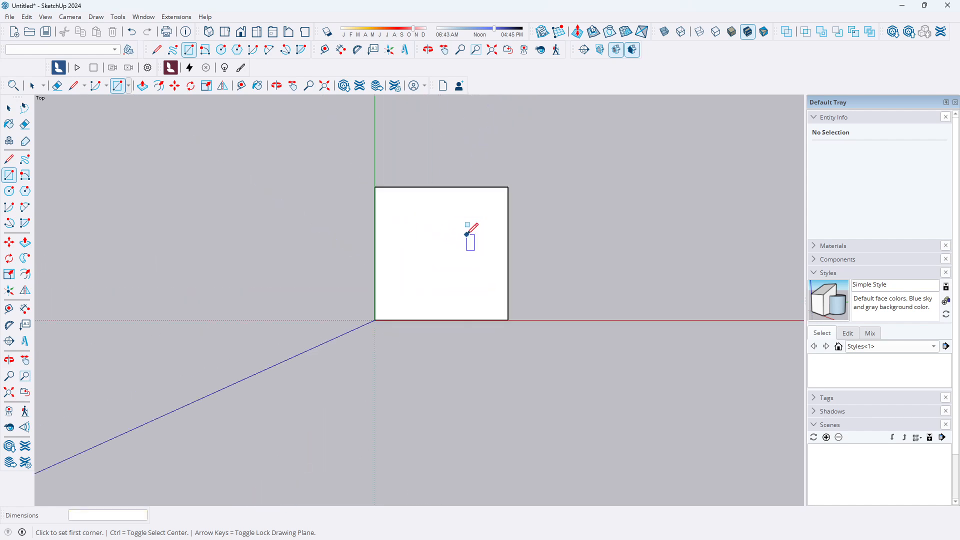
scroll(483, 203, up, 3)
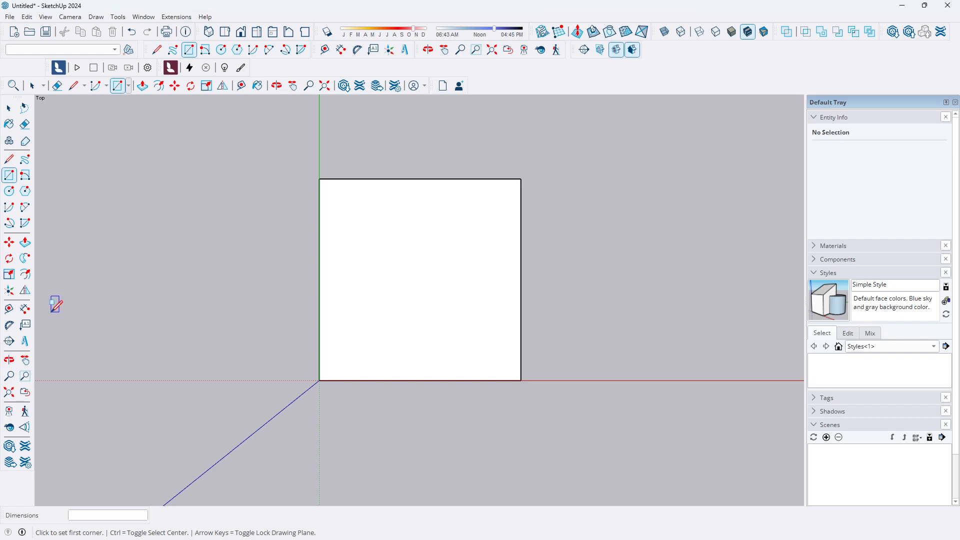
click(25, 274)
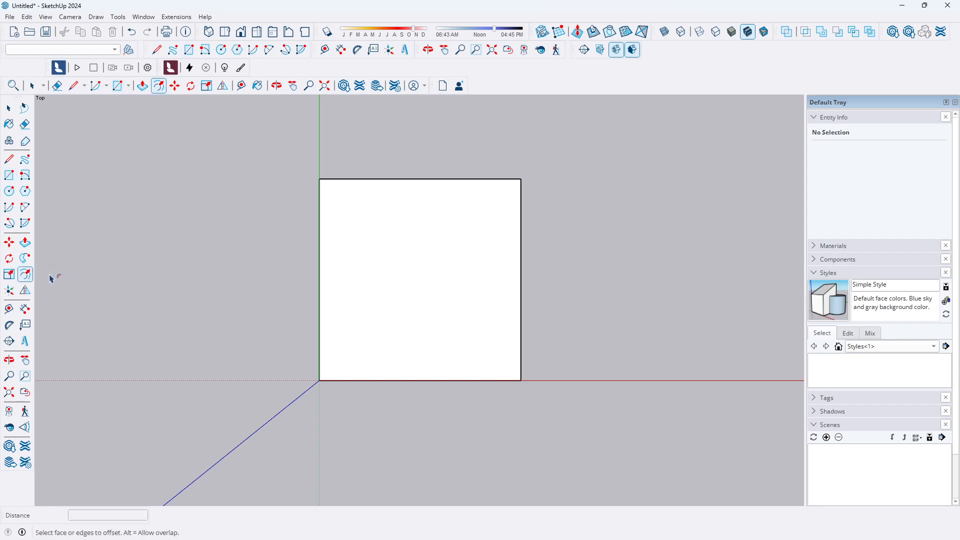
click(521, 270)
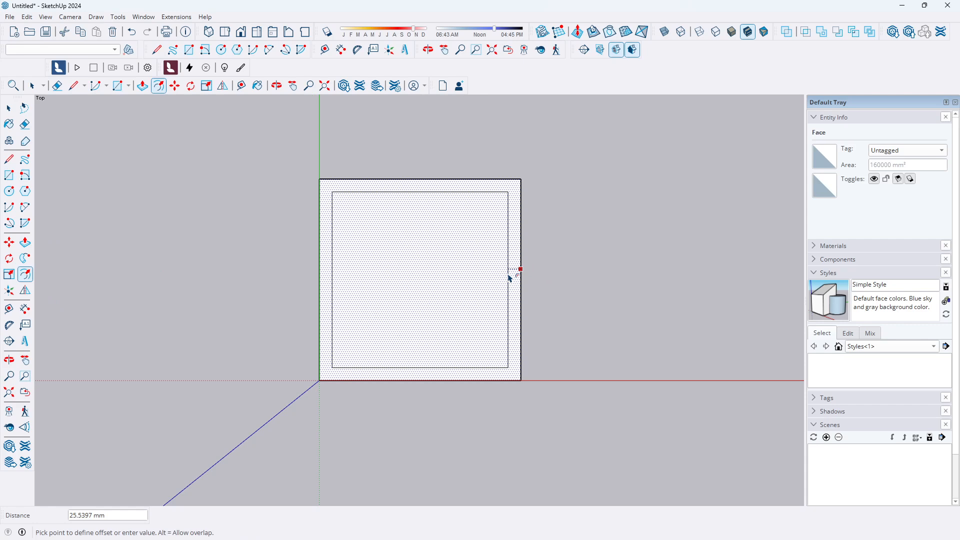
text(20)
key(Return)
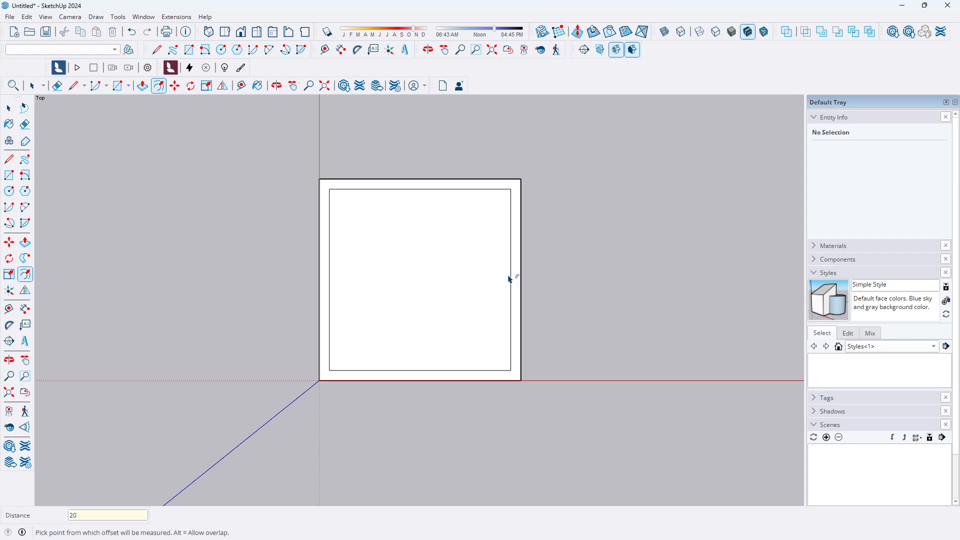
click(511, 283)
click(511, 282)
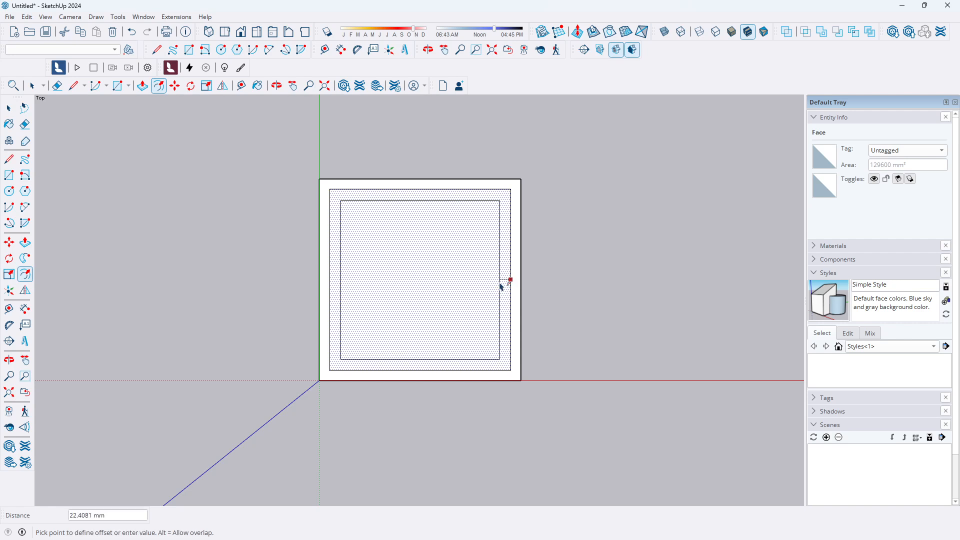
text(20)
key(Return)
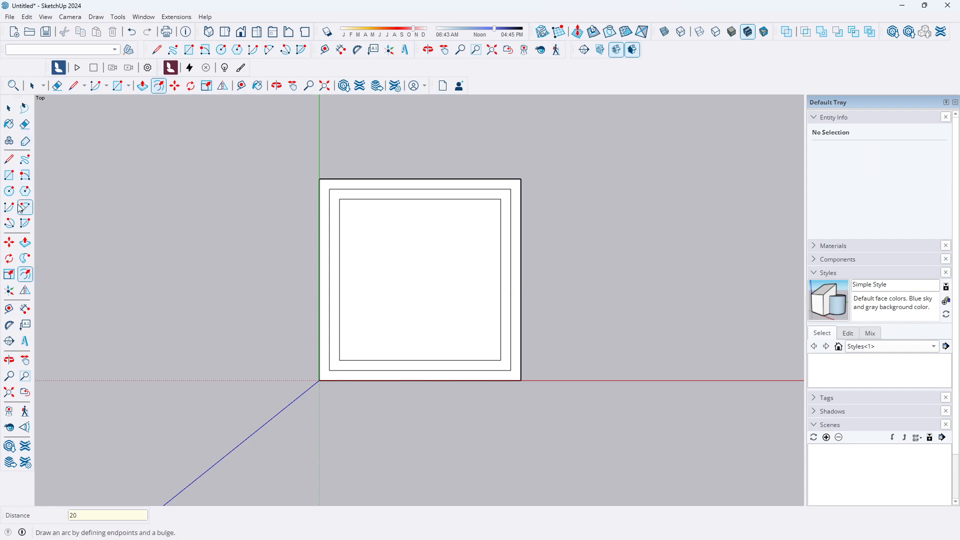
Draw diagonal lines across each corner of the outer band between the square and the first offset outline
click(9, 159)
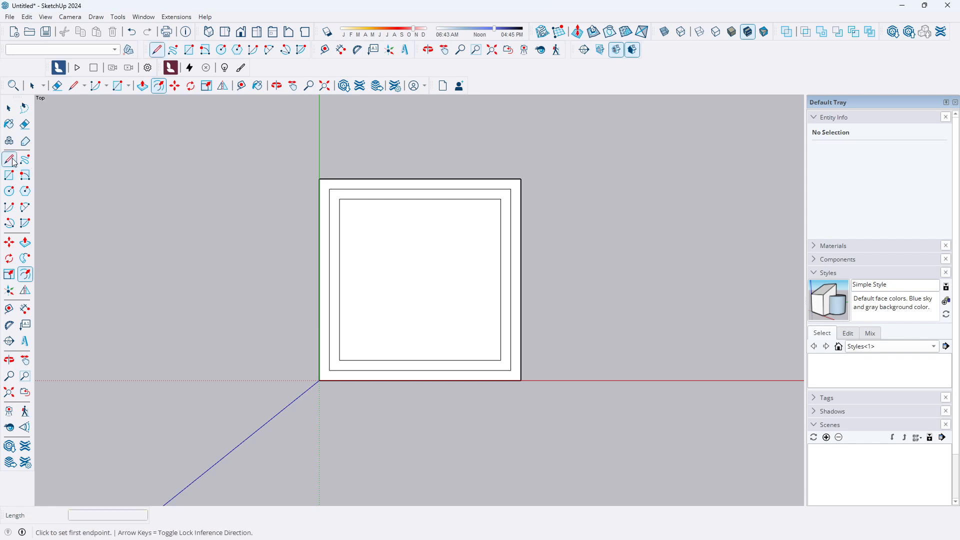
click(510, 189)
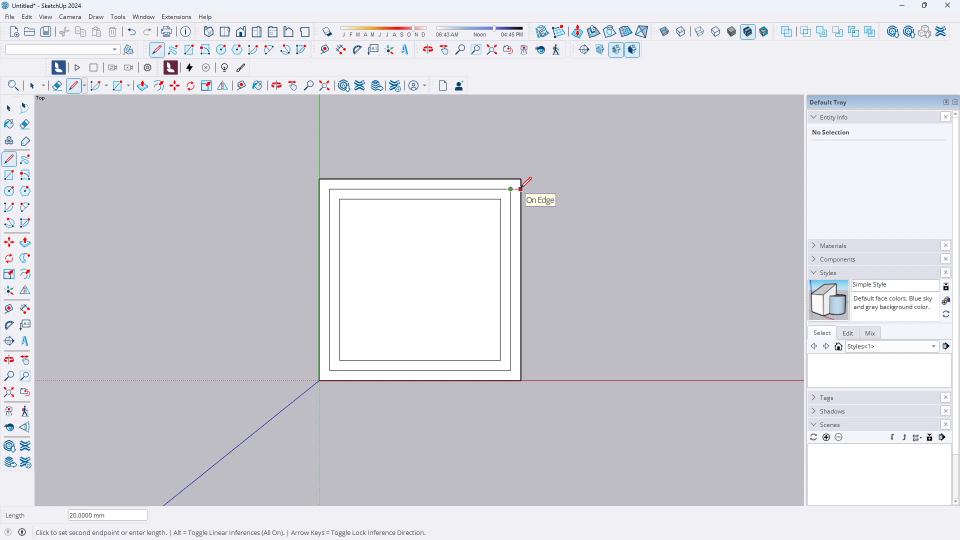
click(520, 189)
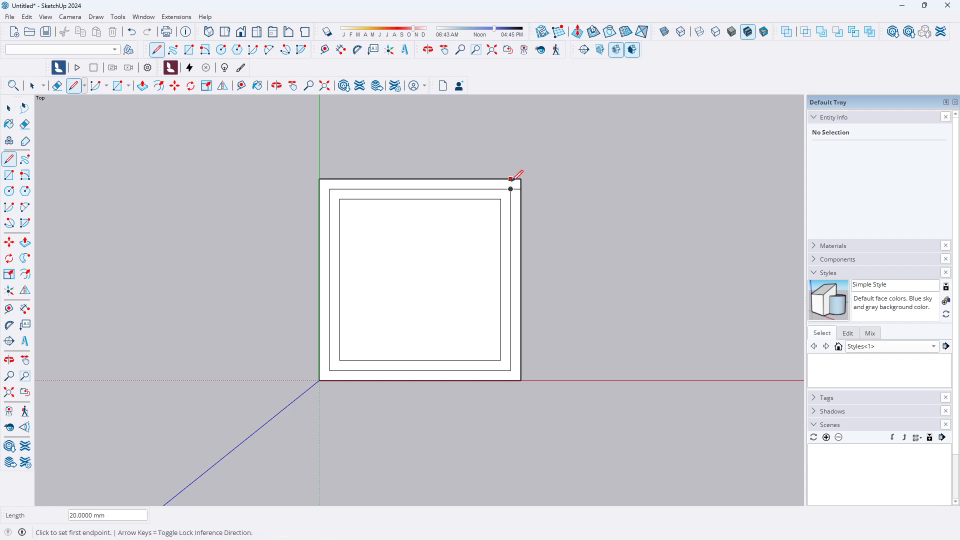
click(511, 179)
click(521, 189)
scroll(518, 369, up, 3)
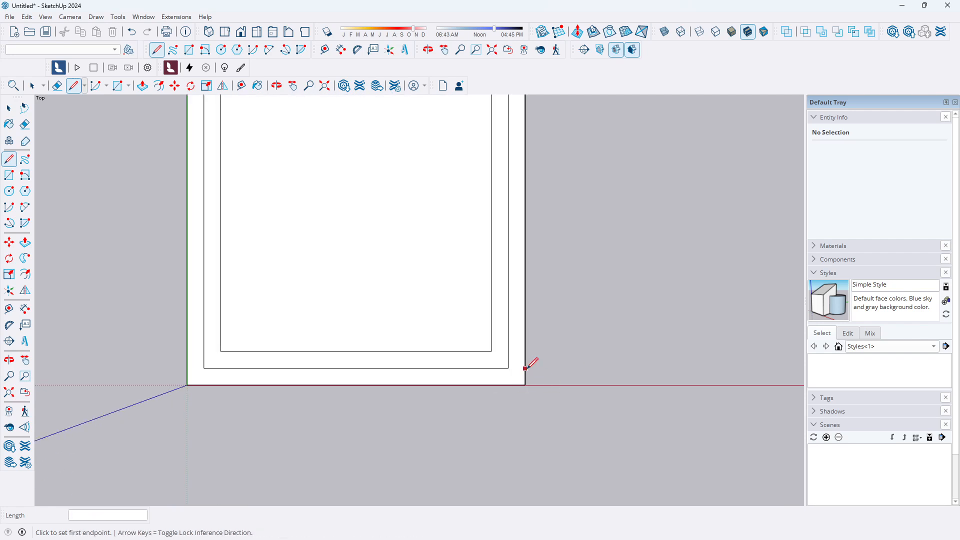
click(508, 385)
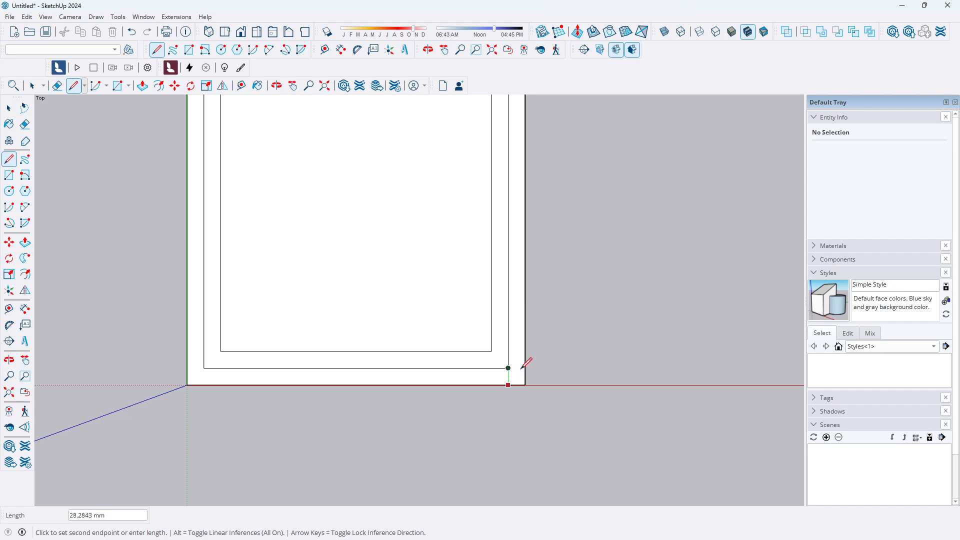
click(525, 368)
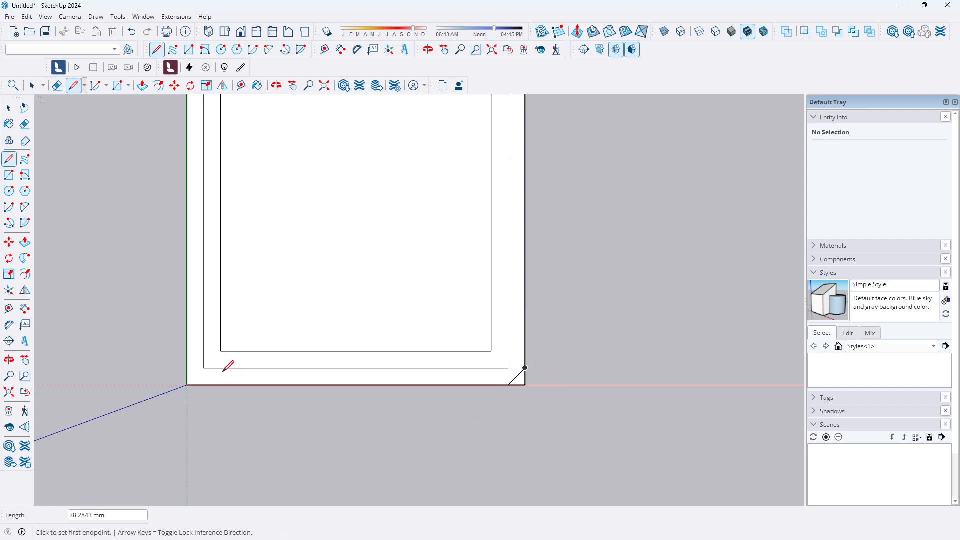
click(203, 368)
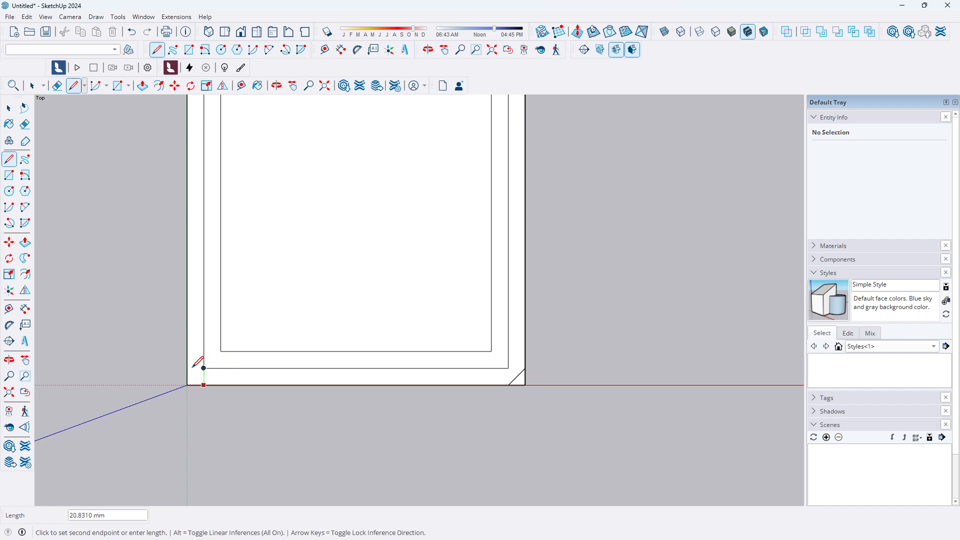
click(187, 368)
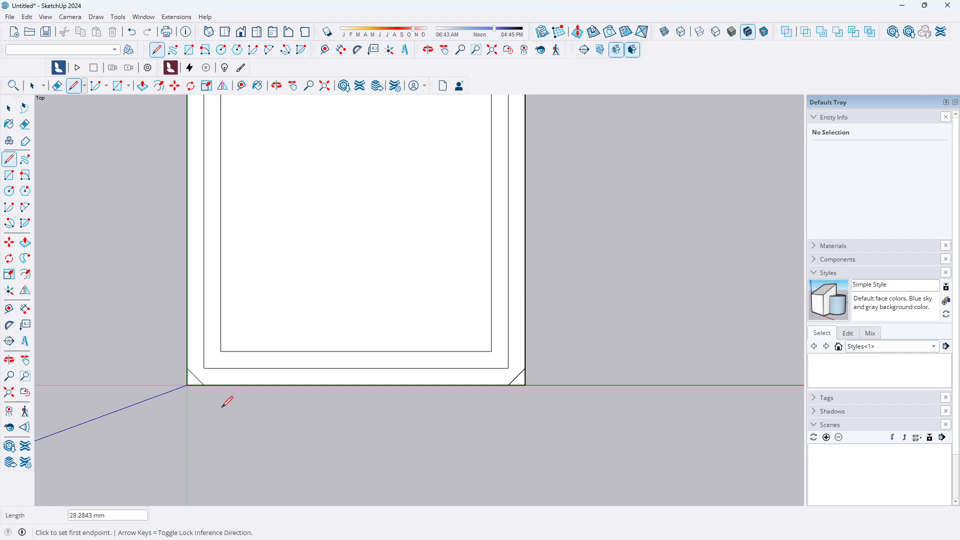
scroll(239, 403, down, 3)
scroll(225, 229, up, 3)
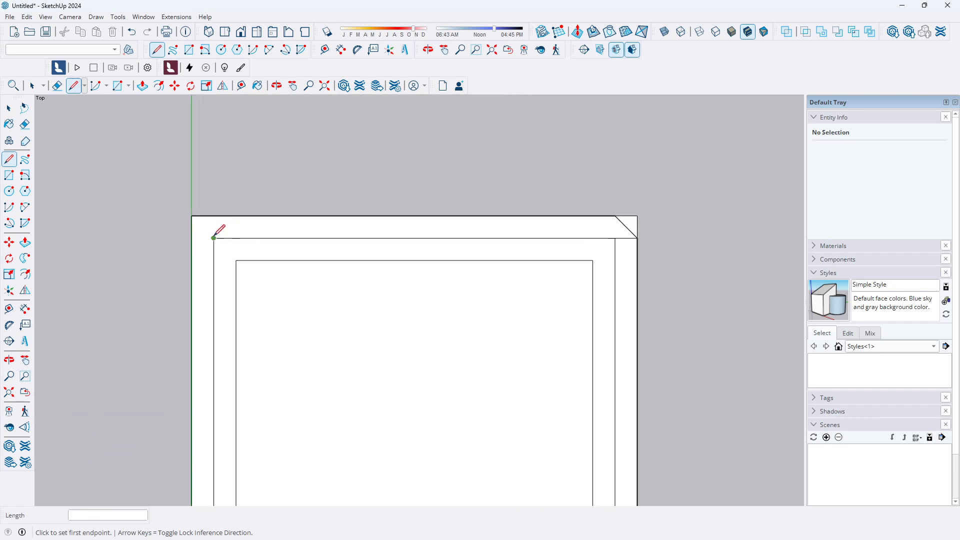
click(214, 215)
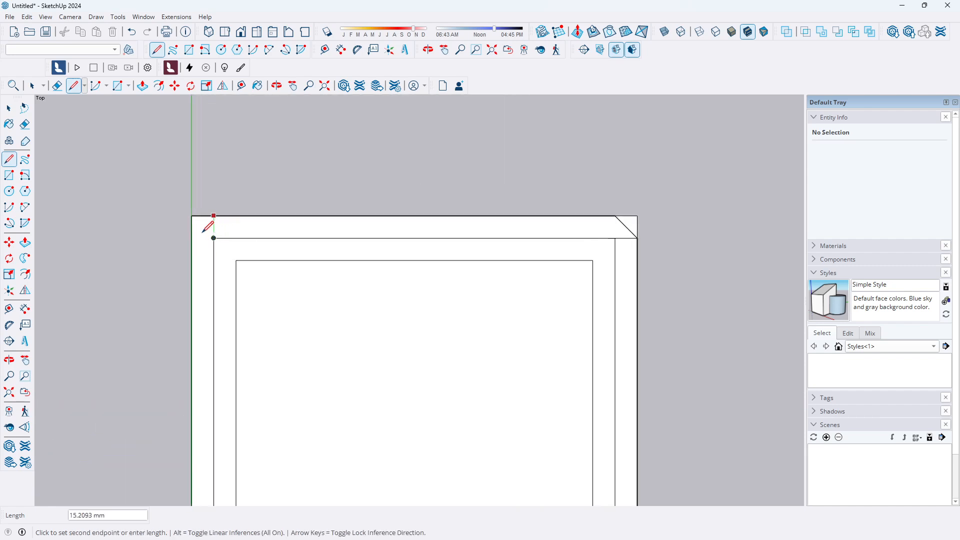
click(214, 238)
Draw short horizontal lines across the side bands, level with the innermost rectangle's top and bottom edges
scroll(225, 226, down, 2)
scroll(226, 225, down, 1)
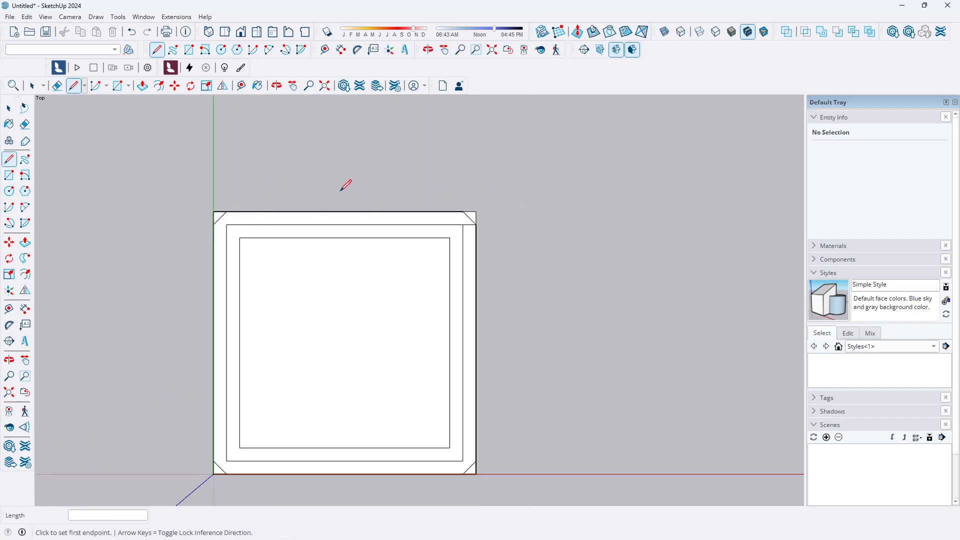
scroll(490, 255, up, 2)
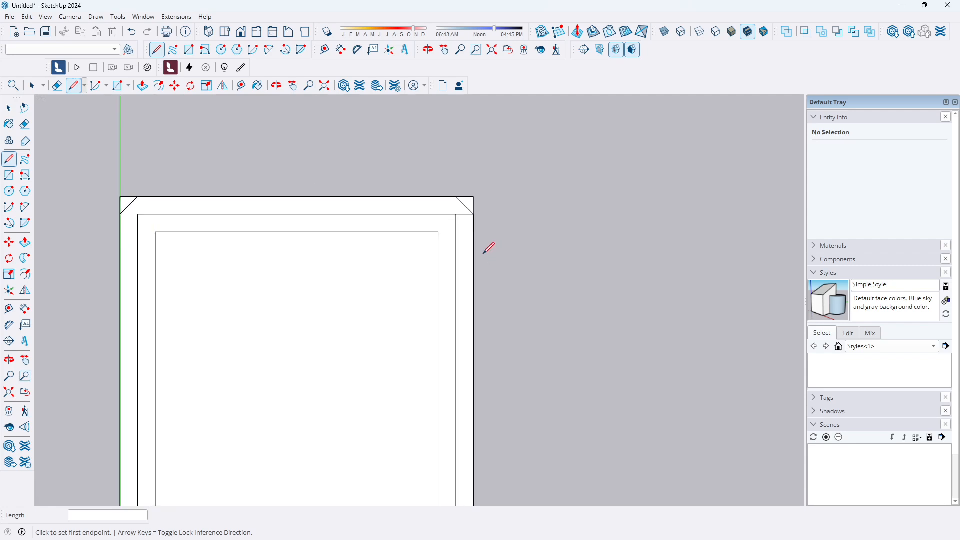
click(455, 232)
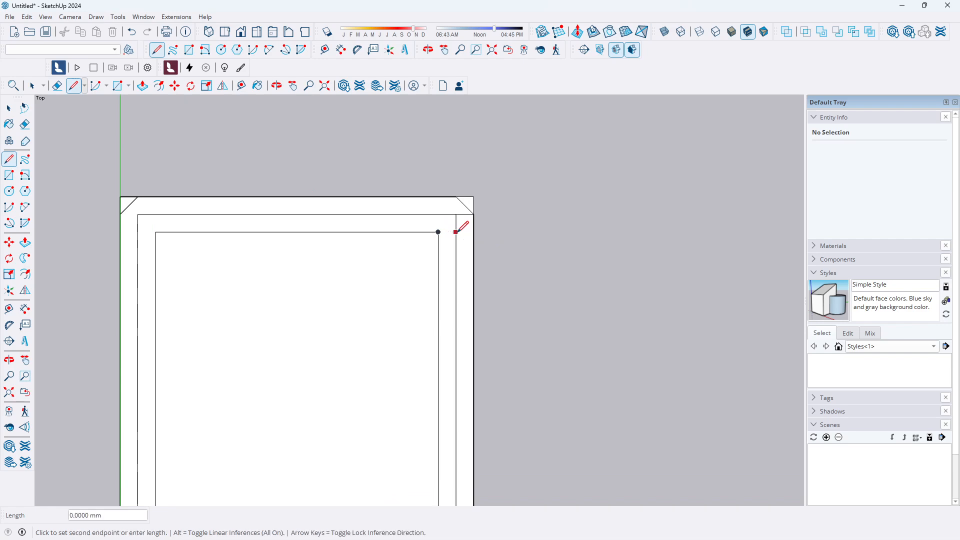
click(474, 232)
scroll(475, 217, down, 1)
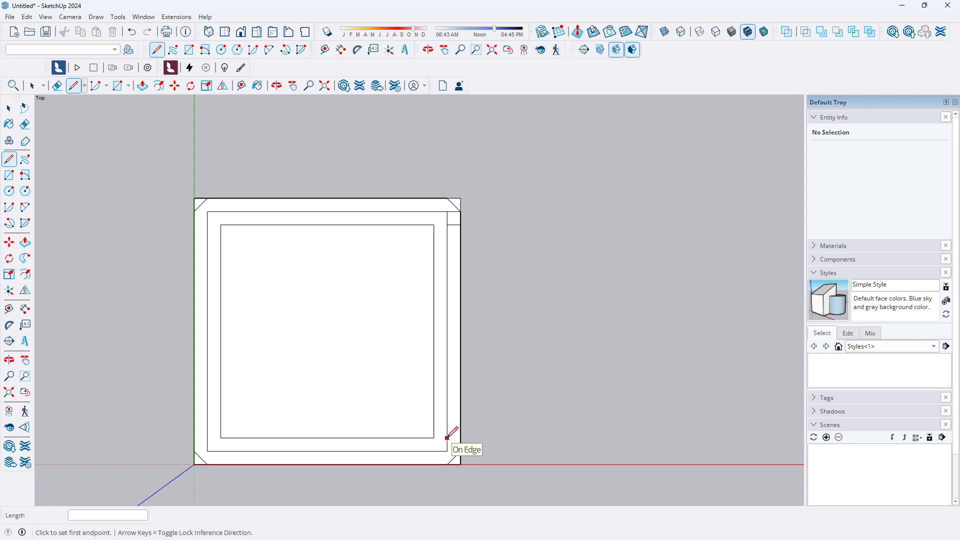
scroll(437, 439, up, 2)
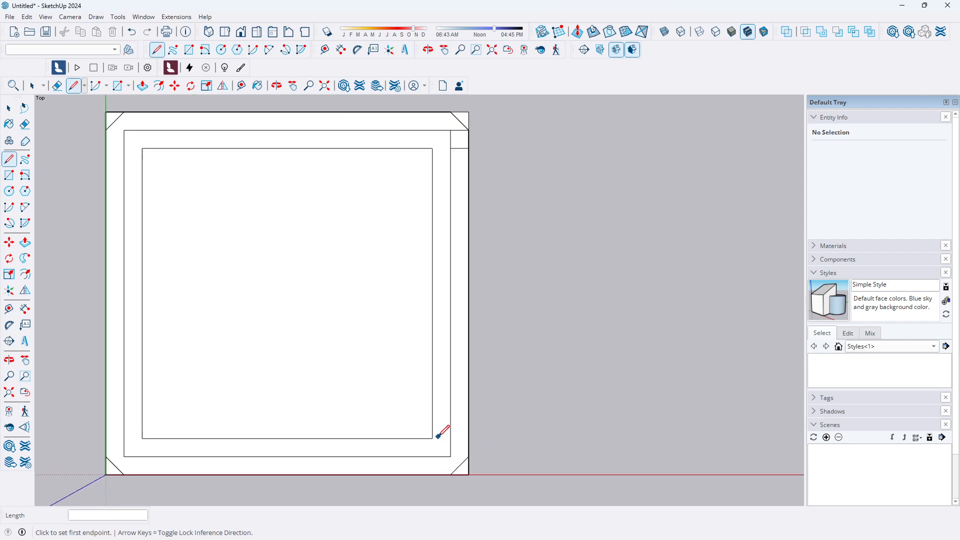
click(450, 438)
click(468, 439)
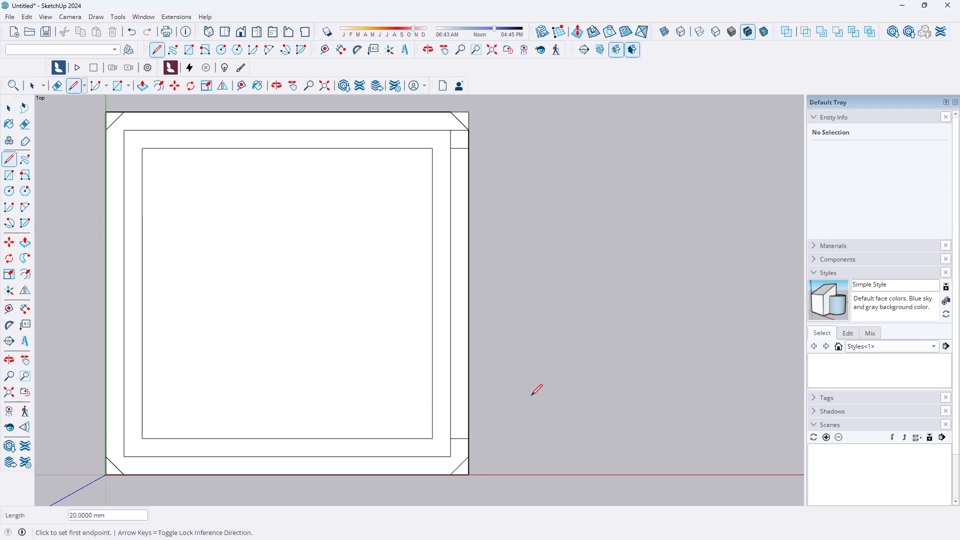
click(124, 439)
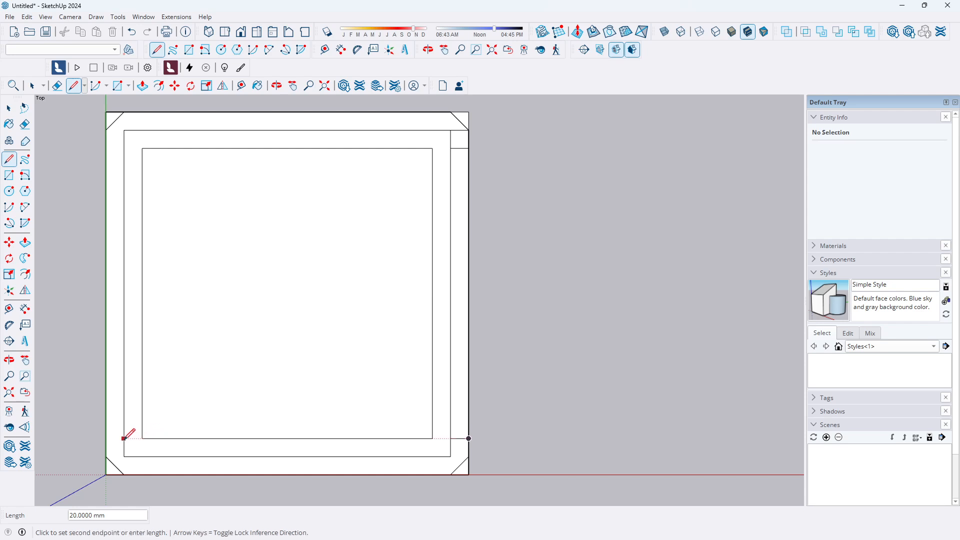
click(105, 439)
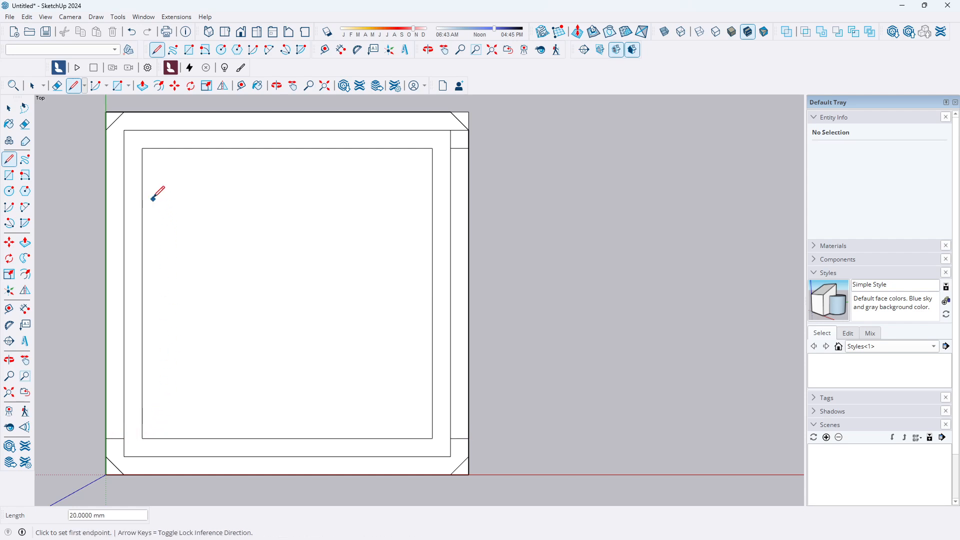
click(124, 148)
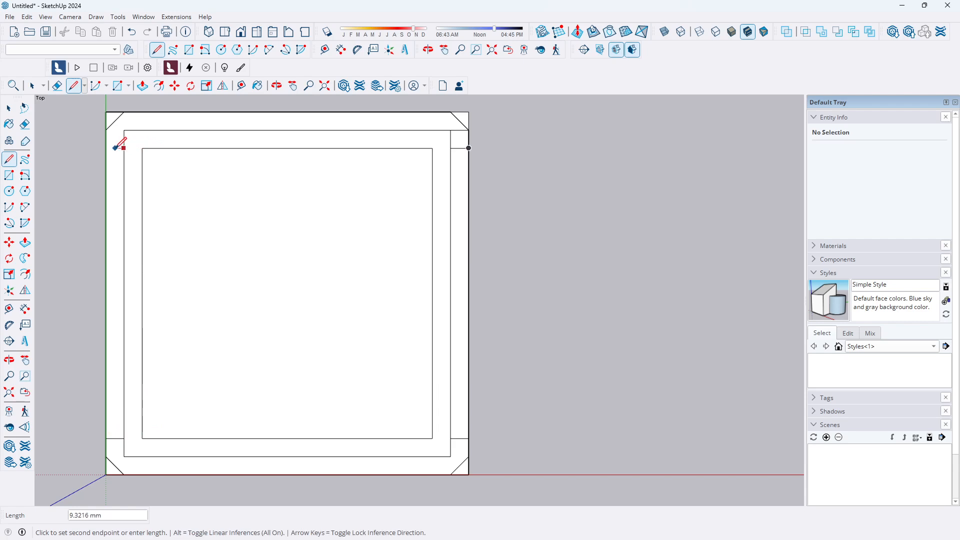
click(106, 148)
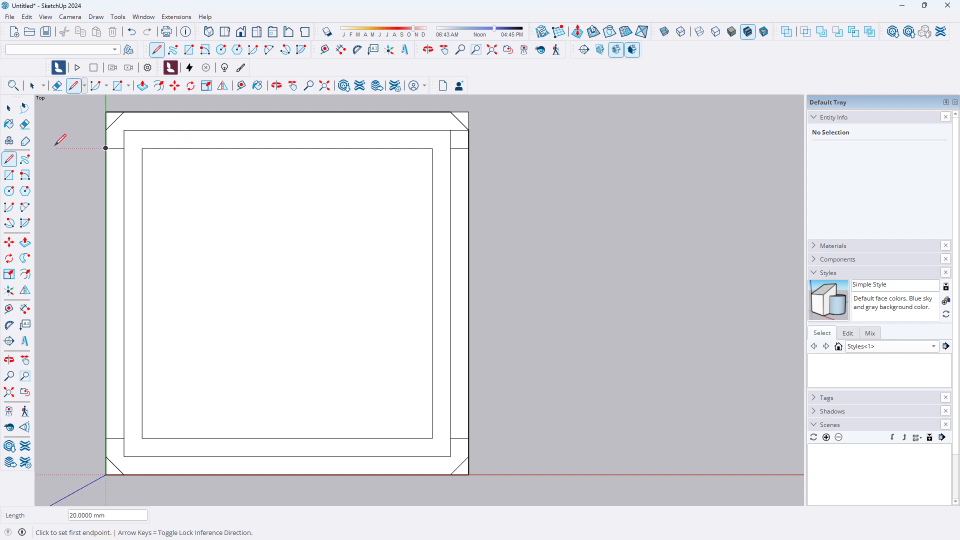
Erase the outer corner edges of the square so its corners become chamfered
click(26, 125)
scroll(119, 106, up, 2)
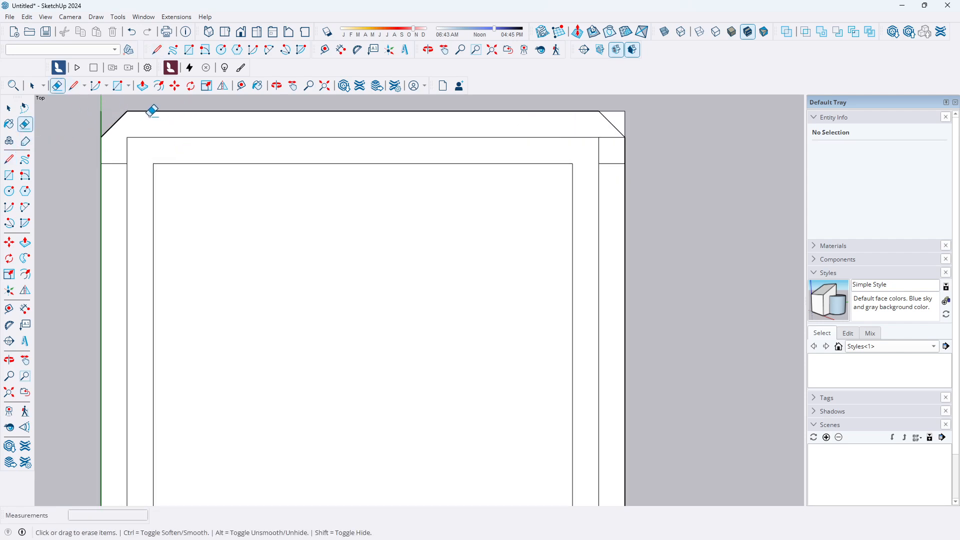
scroll(105, 117, up, 1)
scroll(108, 114, down, 2)
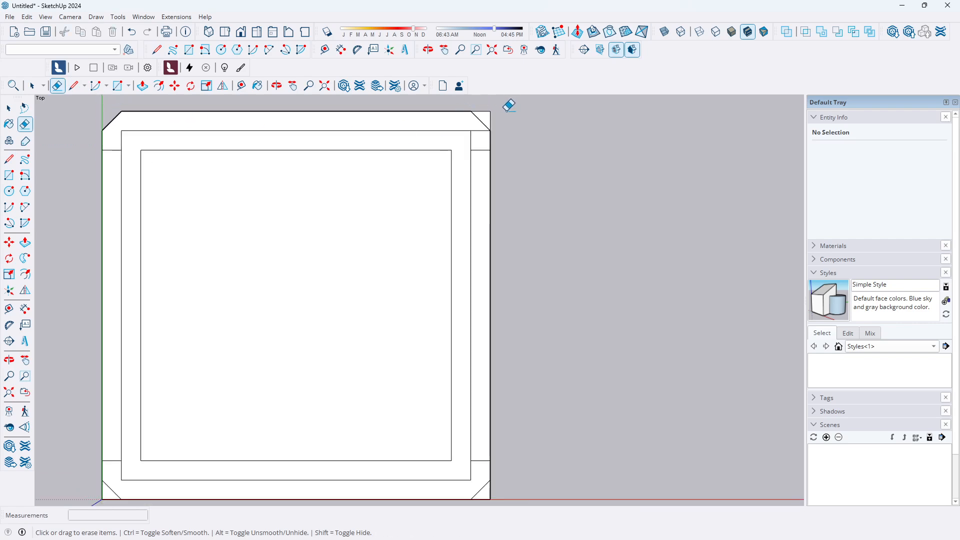
scroll(506, 105, up, 2)
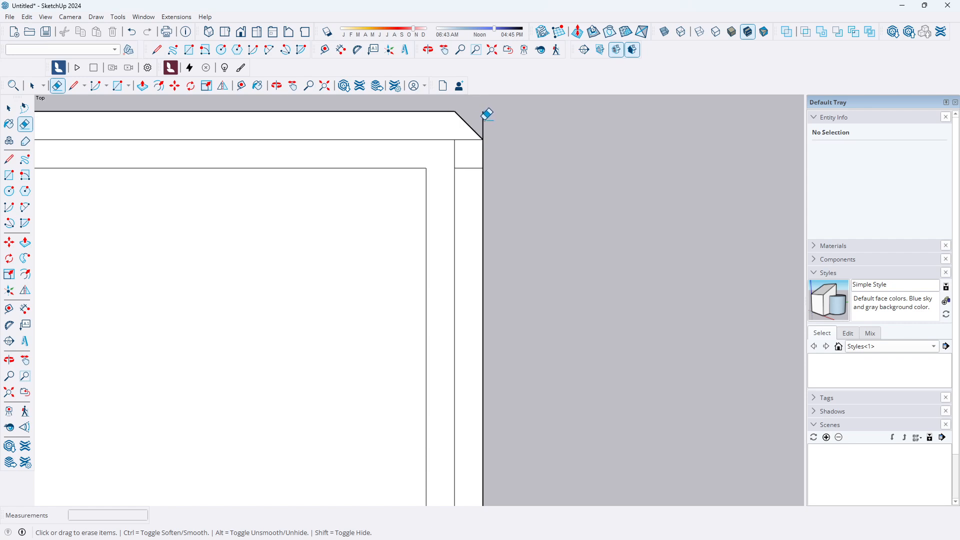
scroll(497, 129, down, 2)
scroll(489, 449, up, 2)
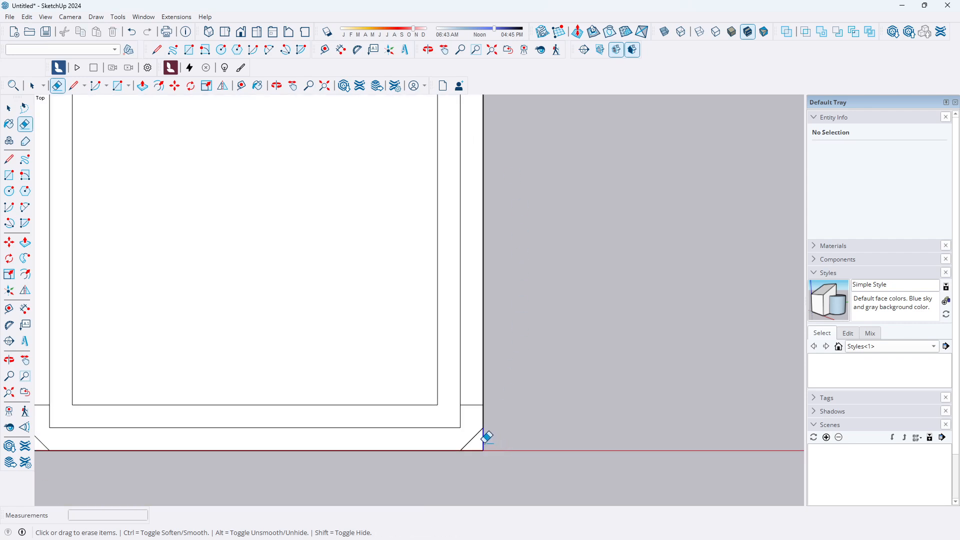
scroll(500, 440, down, 2)
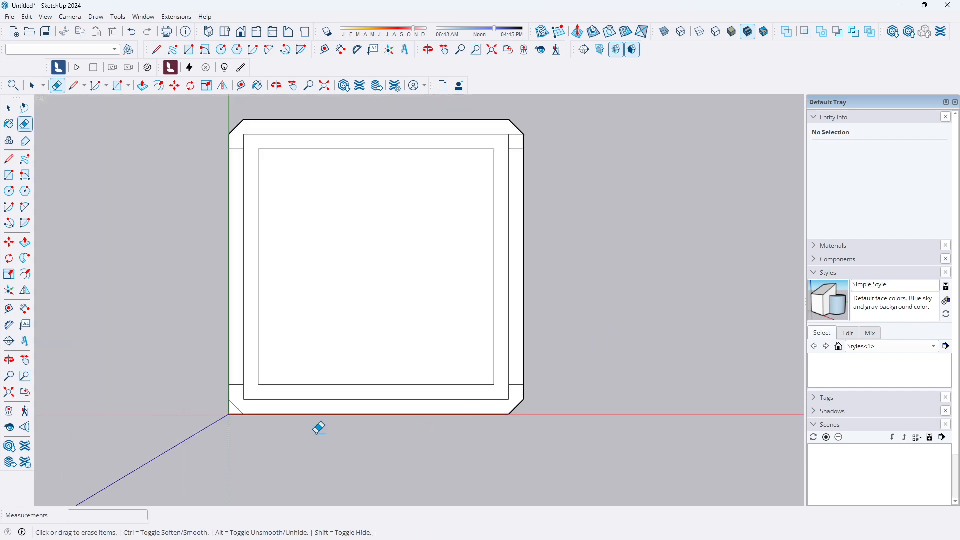
Erase all four edges of the innermost rectangle inside the square
scroll(240, 414, up, 2)
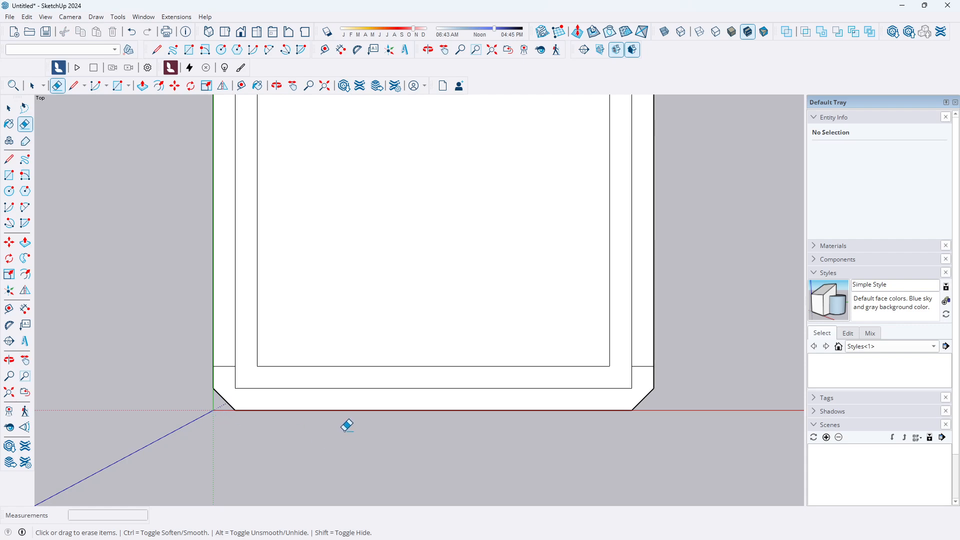
scroll(345, 427, down, 3)
scroll(279, 223, up, 3)
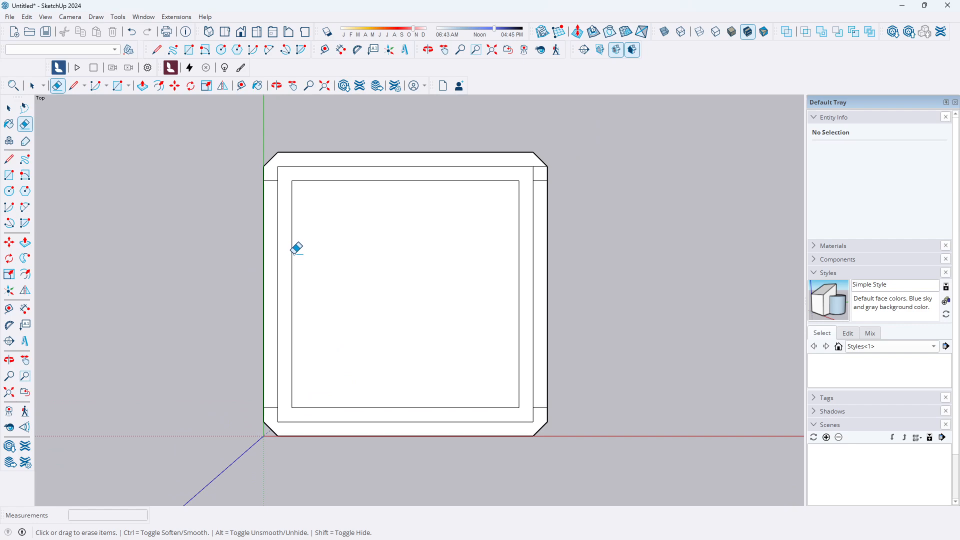
click(293, 253)
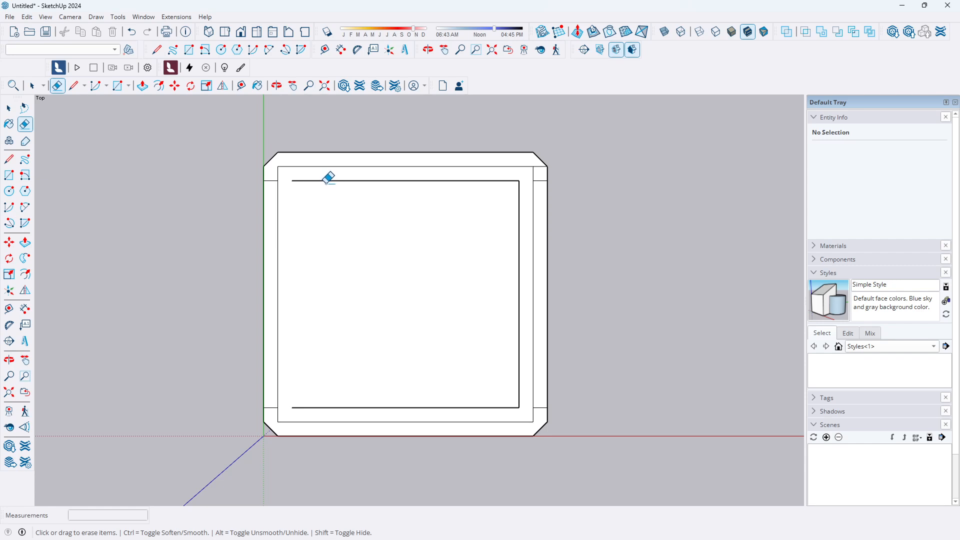
click(519, 184)
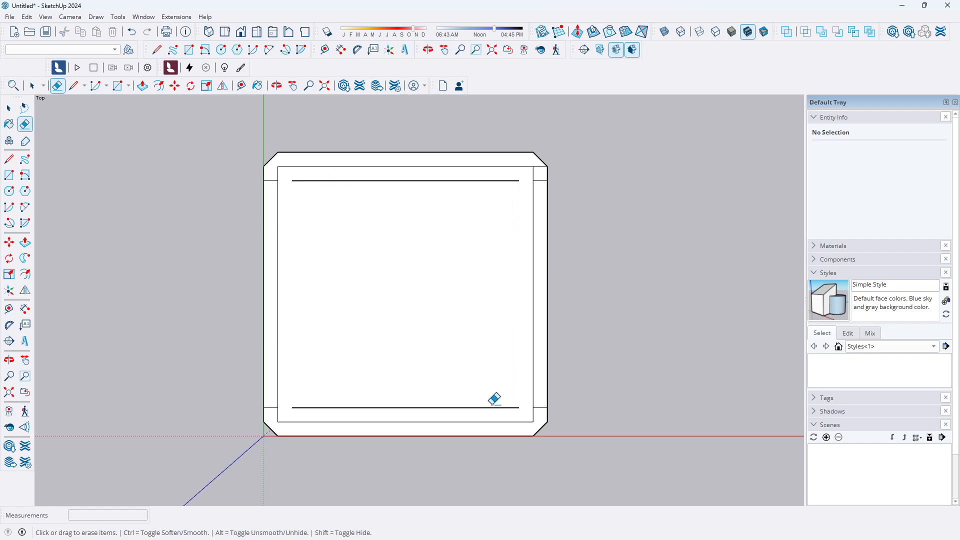
click(10, 110)
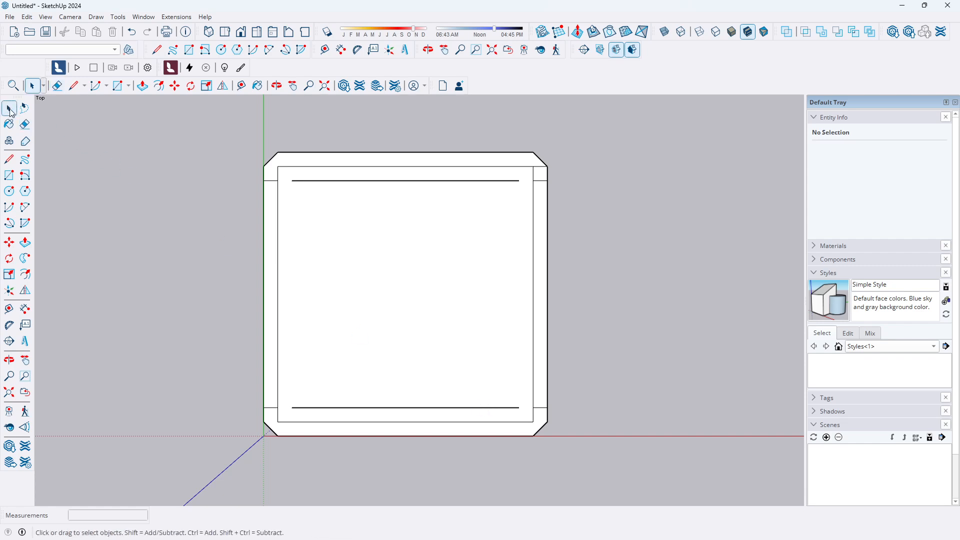
click(438, 408)
key(Delete)
click(449, 181)
key(Delete)
Try to delete the edges at the inner outline's top-right corner, undoing each attempt
scroll(543, 171, up, 3)
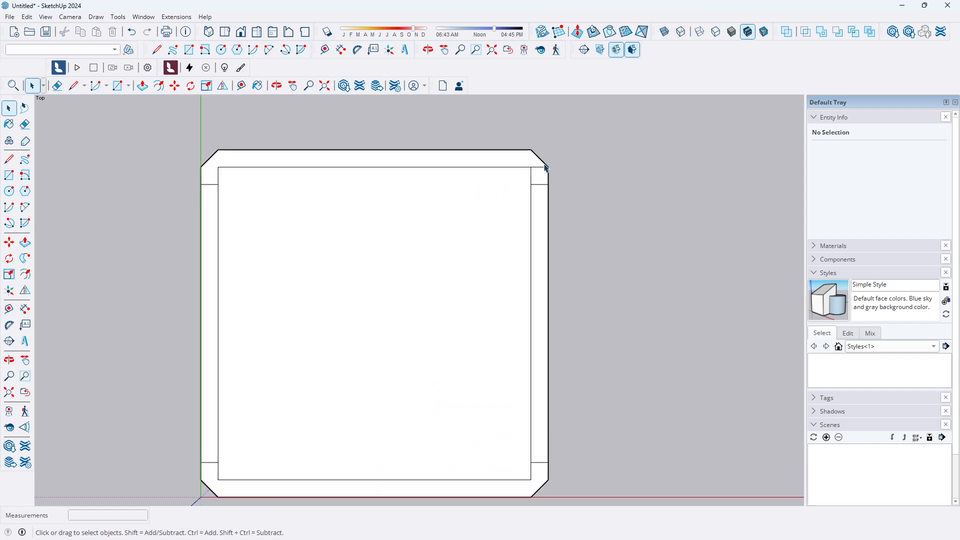
click(542, 168)
key(Delete)
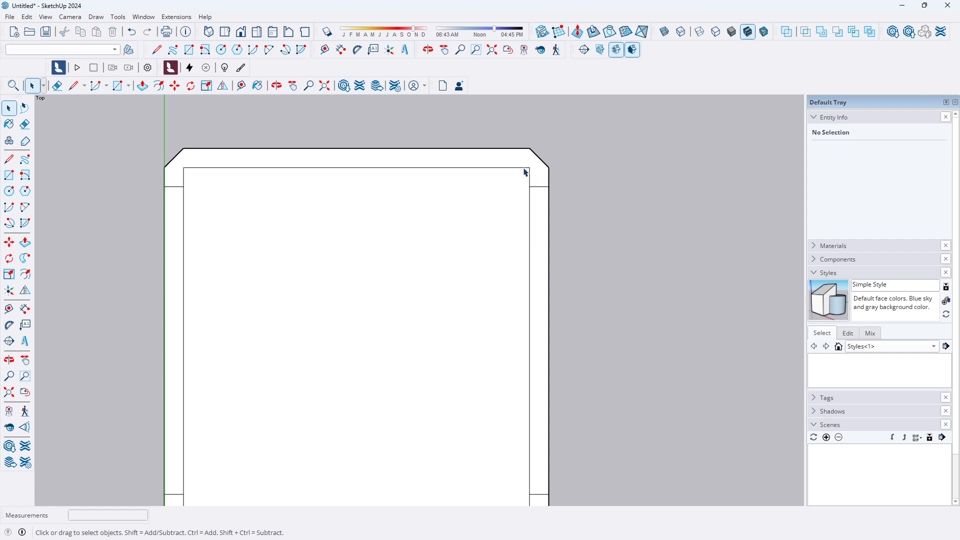
click(527, 169)
key(Delete)
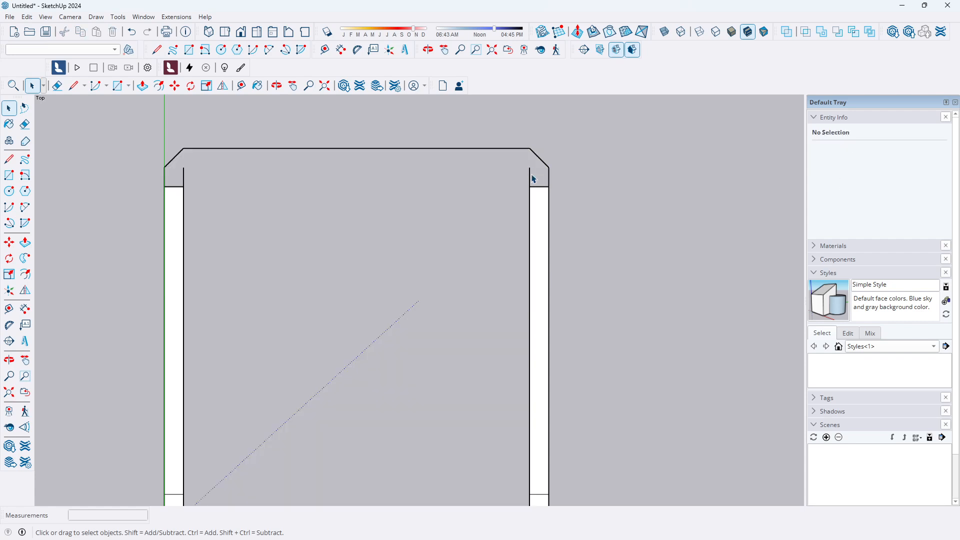
key(ctrl+z)
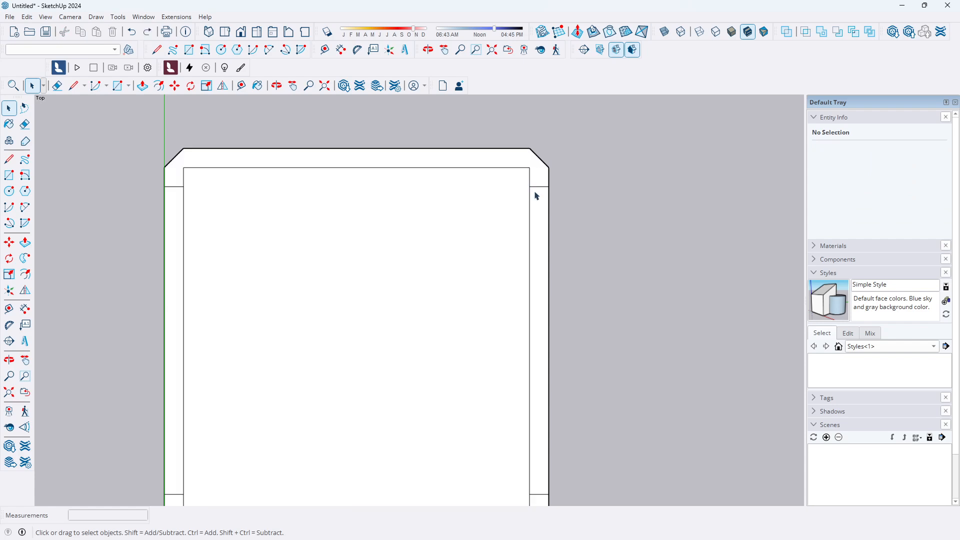
click(24, 124)
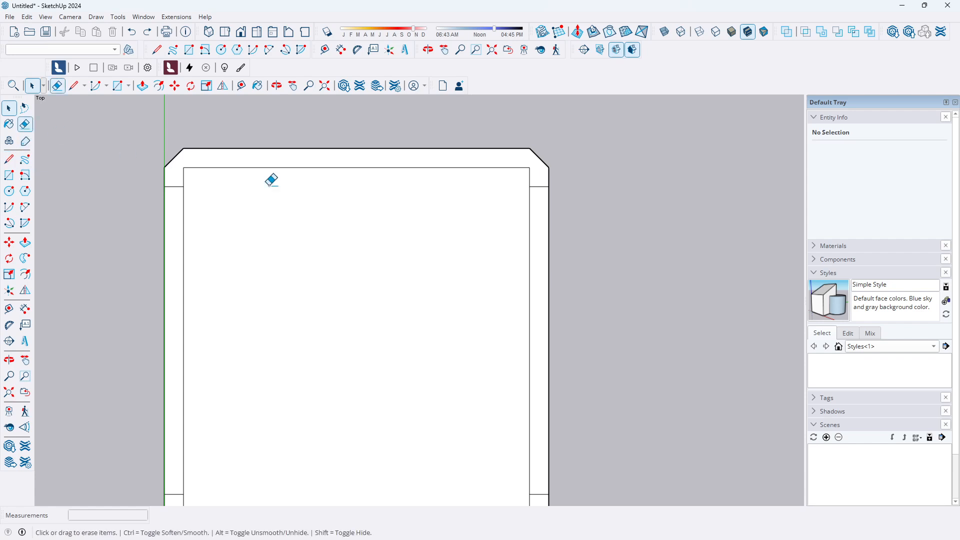
click(529, 173)
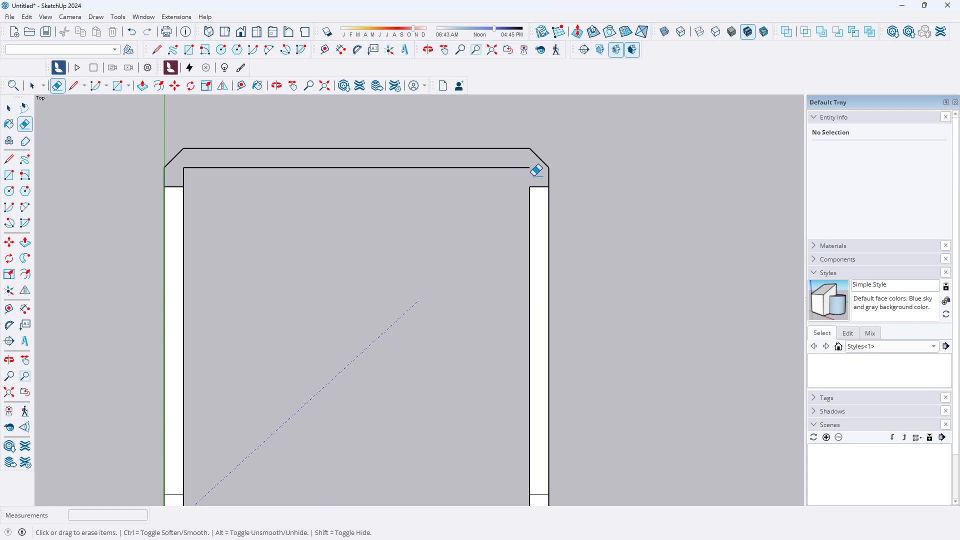
key(ctrl+z)
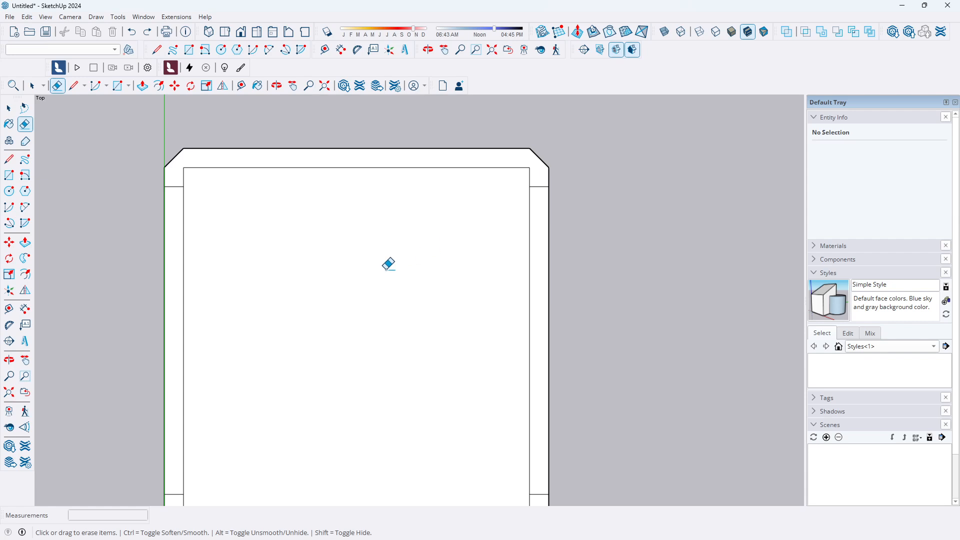
Try deleting the inner face and several corner band edges of the outline, then undo
click(9, 108)
key(shift+z)
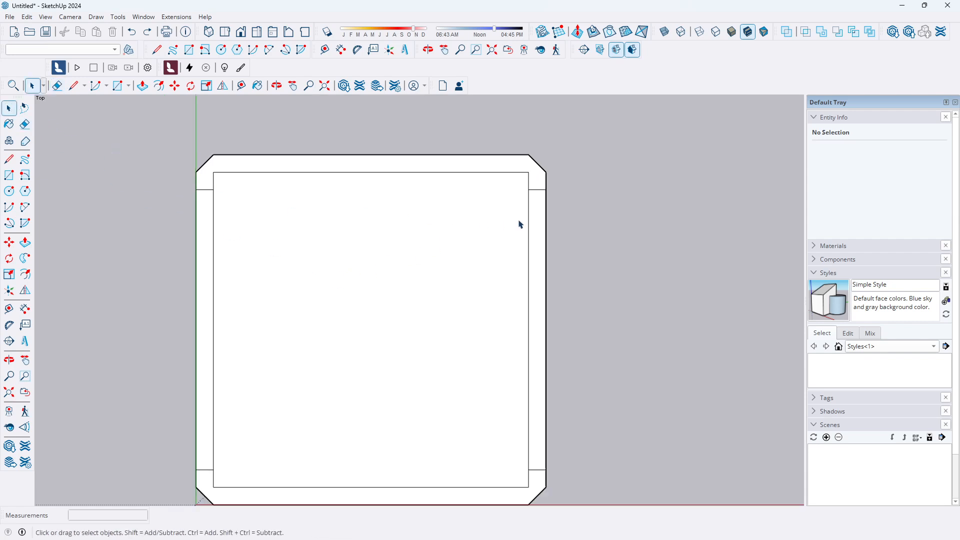
scroll(543, 289, up, 2)
middle_drag(489, 270, 425, 317)
scroll(367, 270, down, 2)
scroll(384, 323, up, 3)
scroll(358, 299, down, 2)
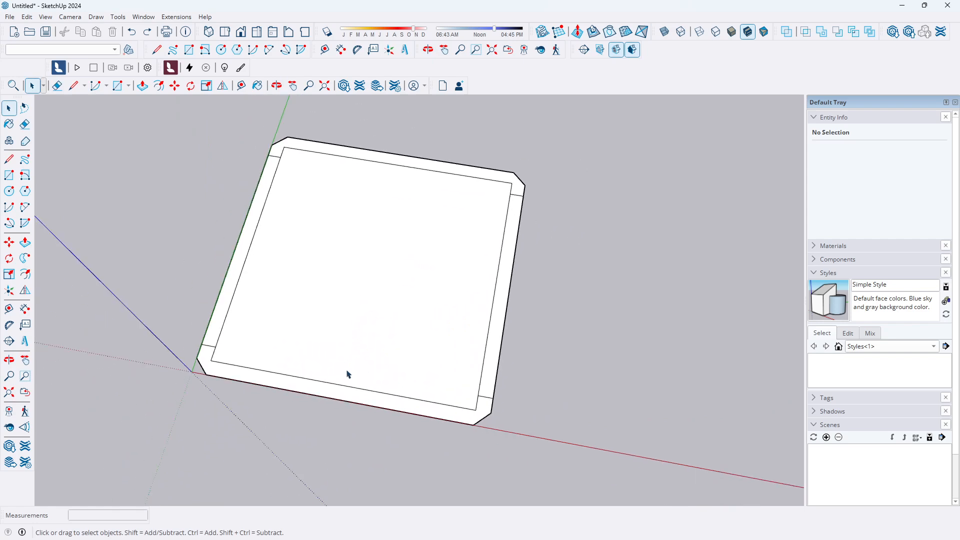
click(347, 386)
key(Delete)
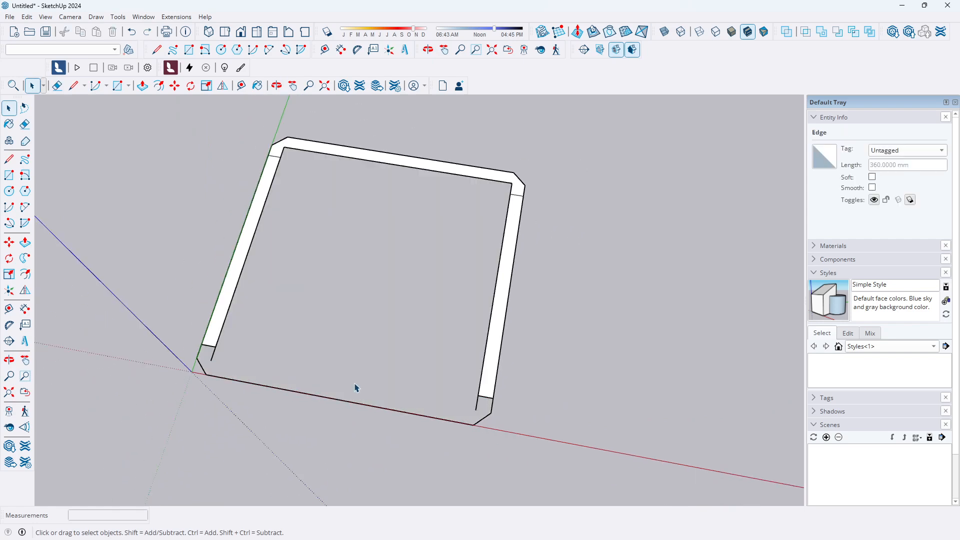
click(477, 401)
key(Delete)
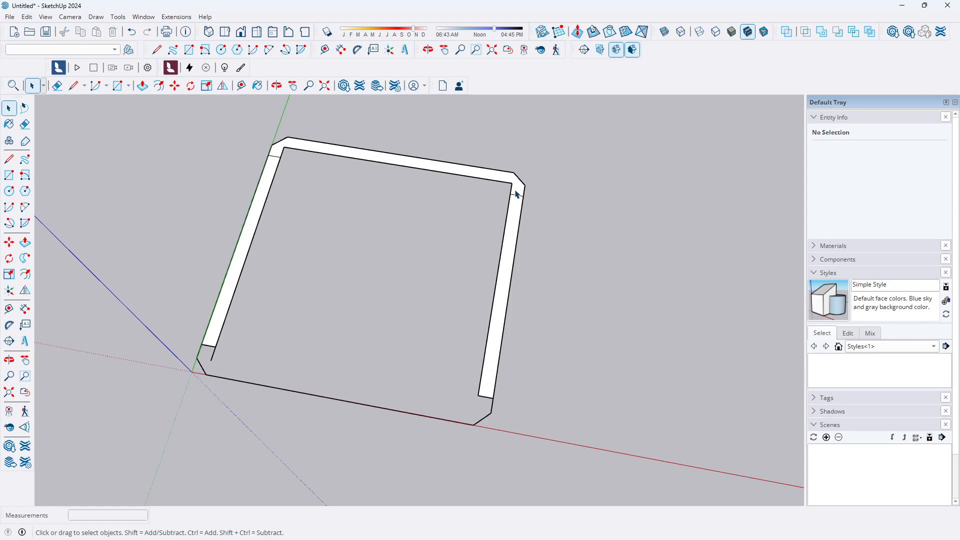
click(513, 193)
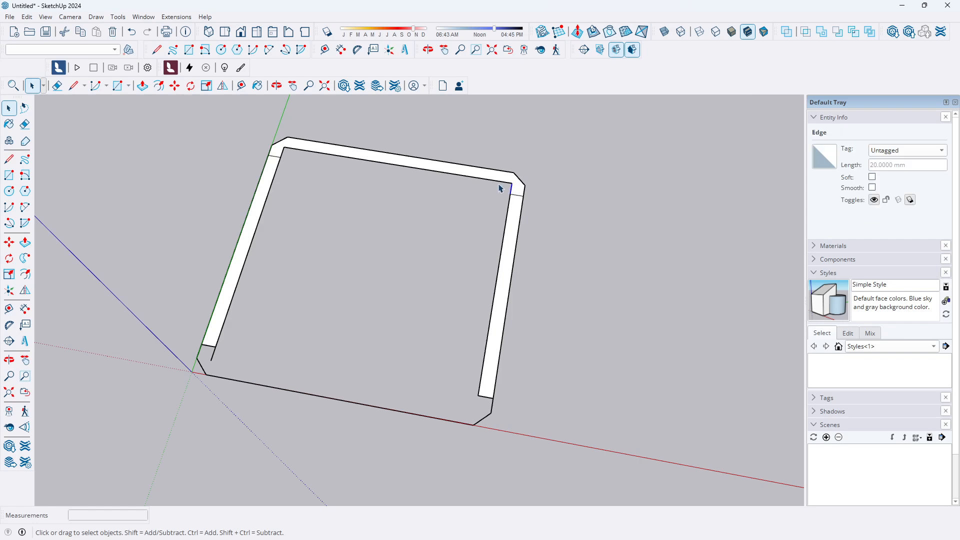
key(Delete)
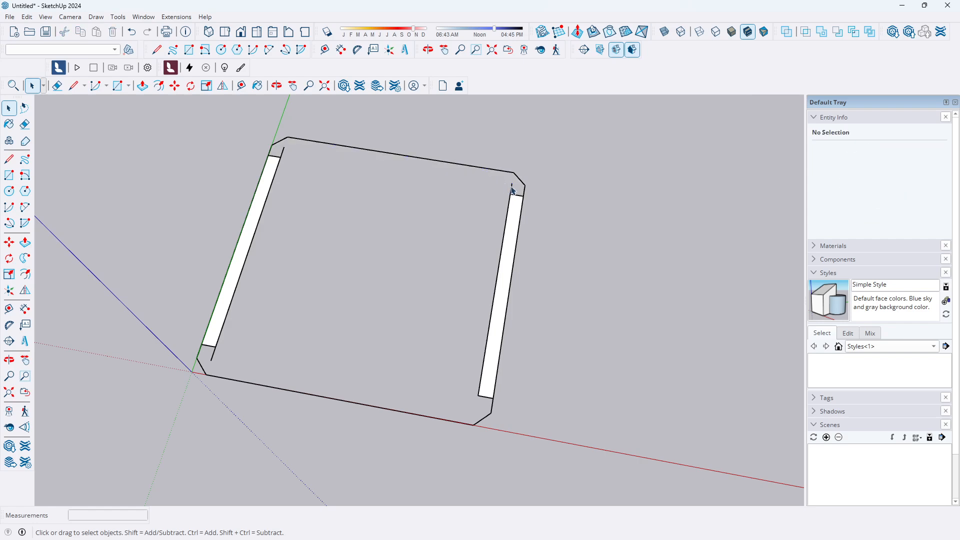
click(512, 190)
key(Delete)
click(283, 151)
key(Delete)
scroll(317, 343, down, 2)
middle_drag(317, 343, 397, 257)
scroll(424, 302, up, 4)
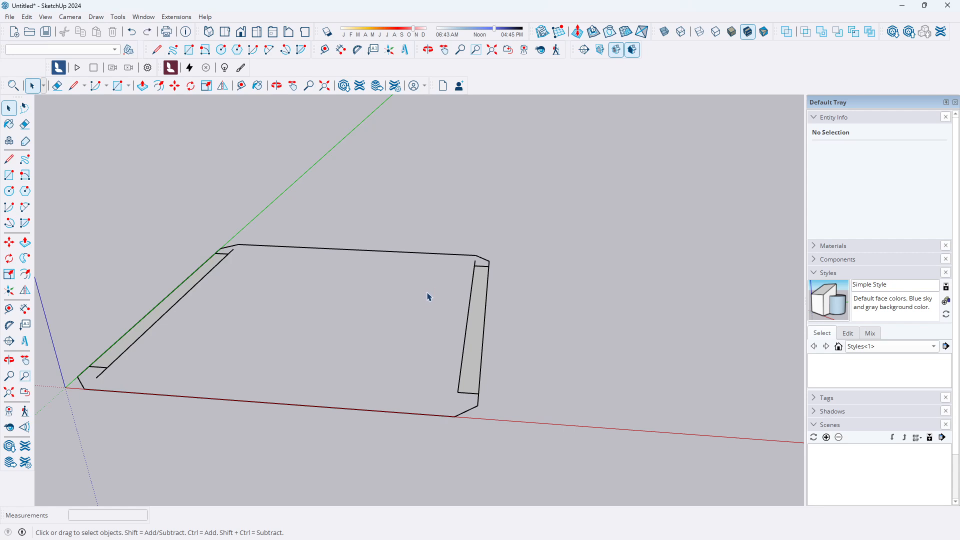
key(ctrl+z)
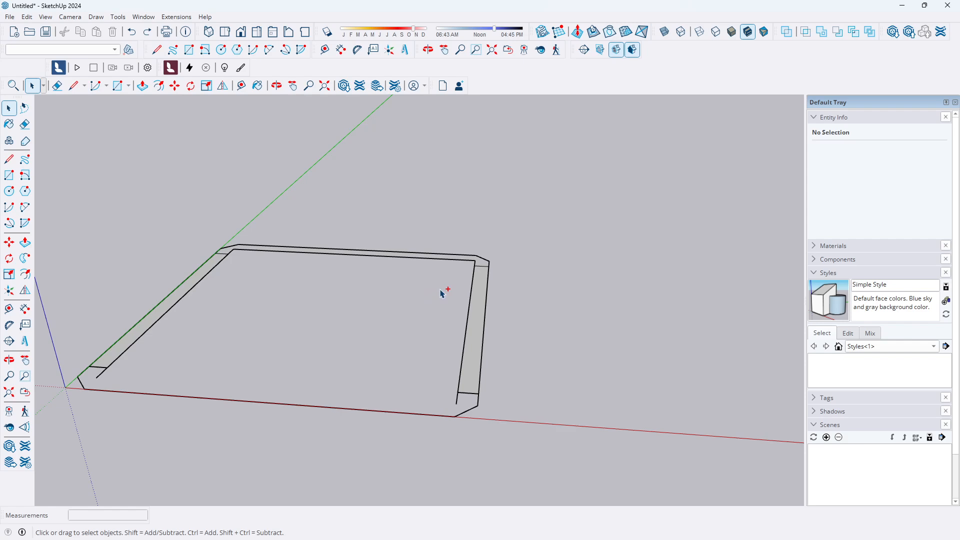
key(ctrl+z)
Examine the frame's edges and faces one by one to check their sizes
middle_drag(451, 298, 413, 418)
scroll(380, 296, up, 2)
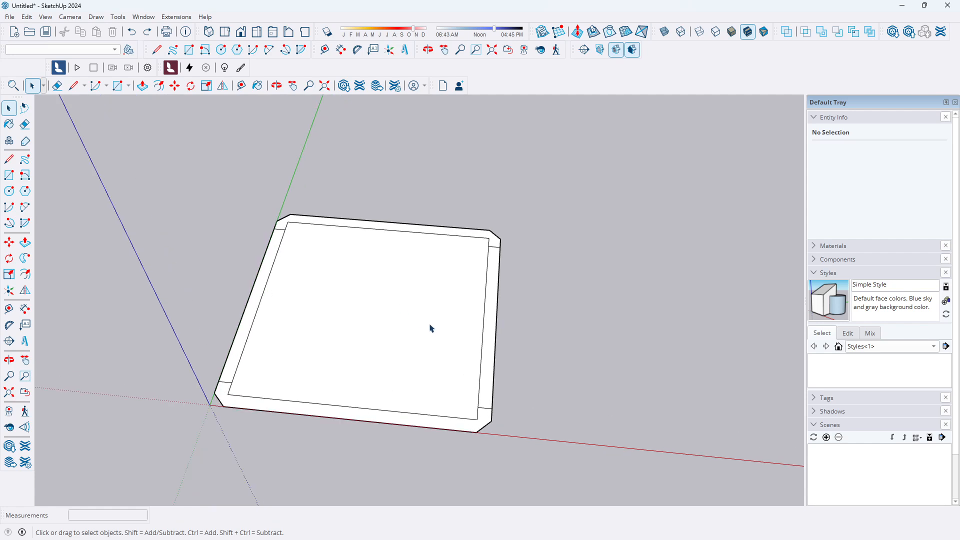
scroll(506, 338, up, 1)
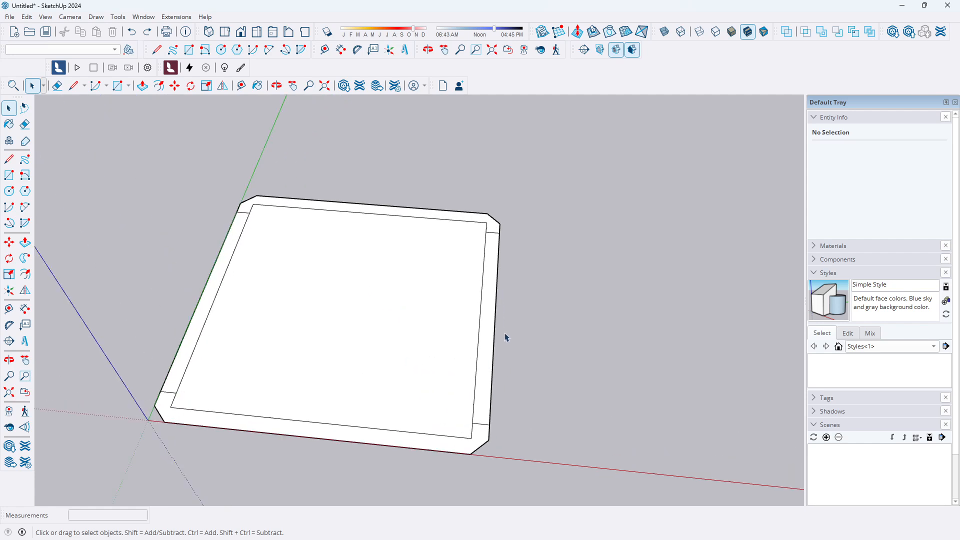
click(400, 217)
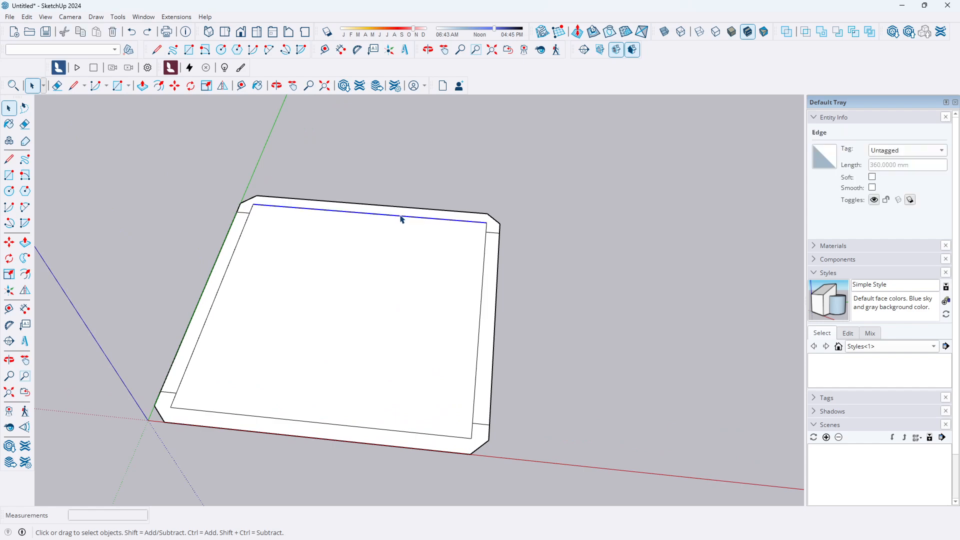
click(567, 208)
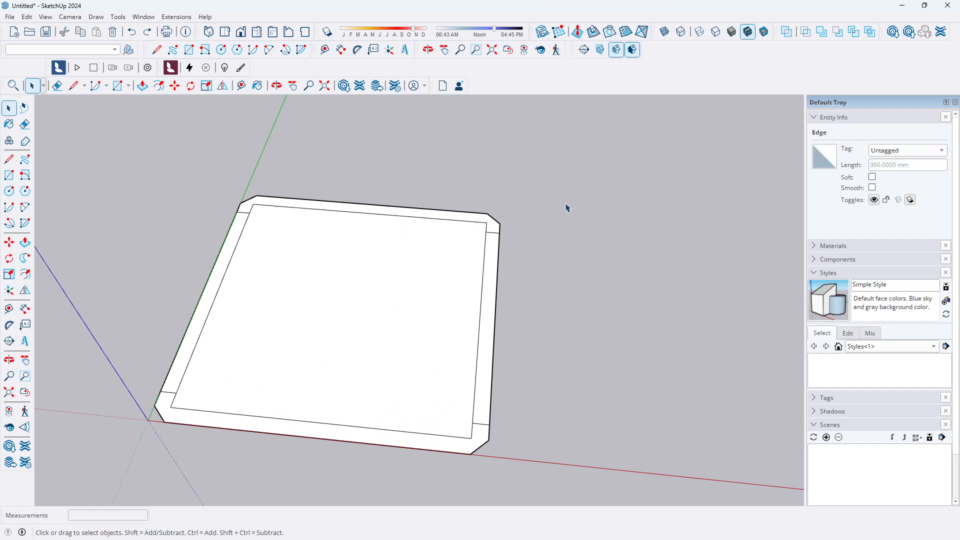
click(433, 217)
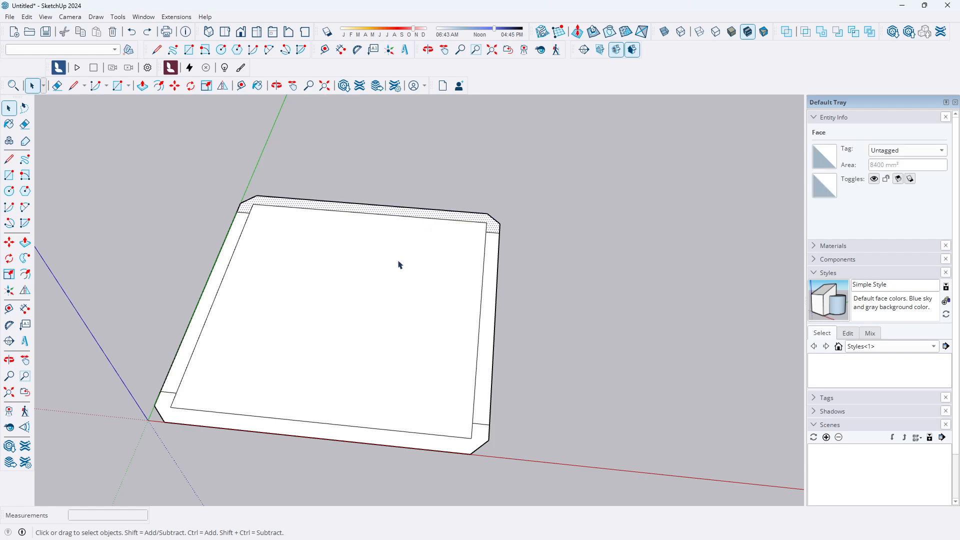
scroll(286, 298, down, 3)
click(311, 339)
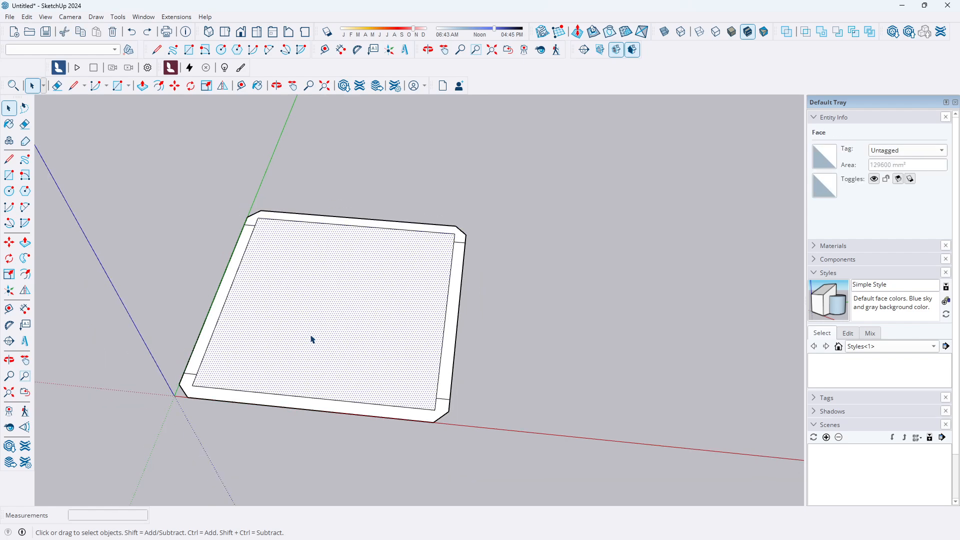
click(199, 359)
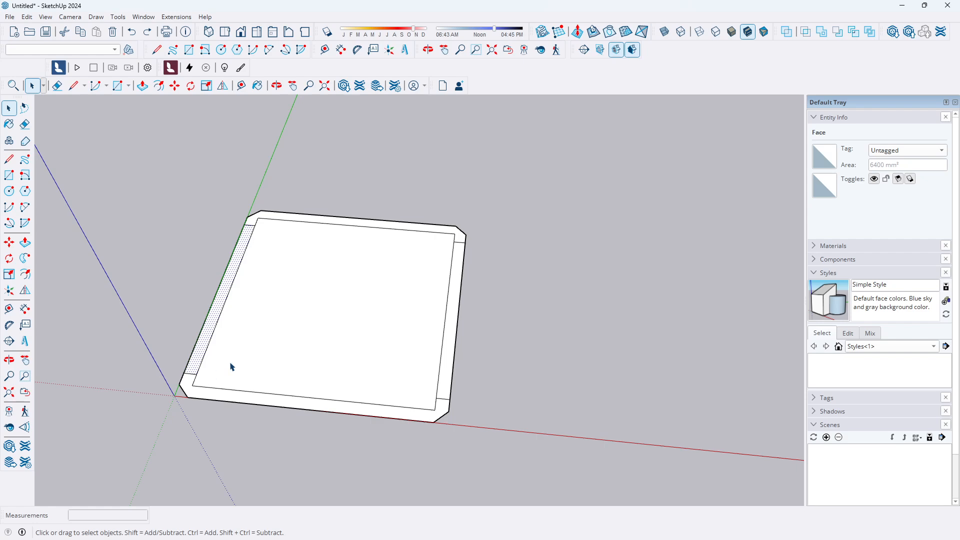
Turn the large inner square face into a new component
click(342, 336)
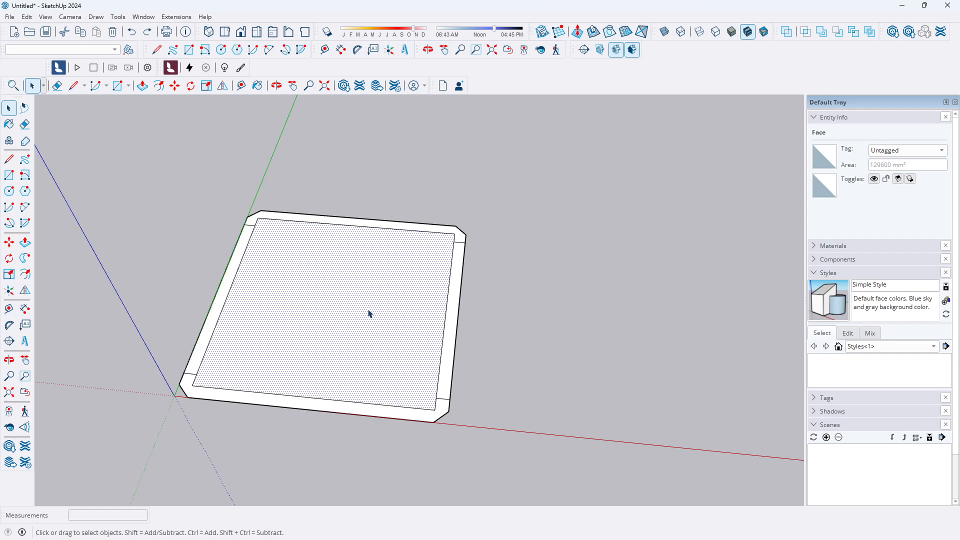
key(g)
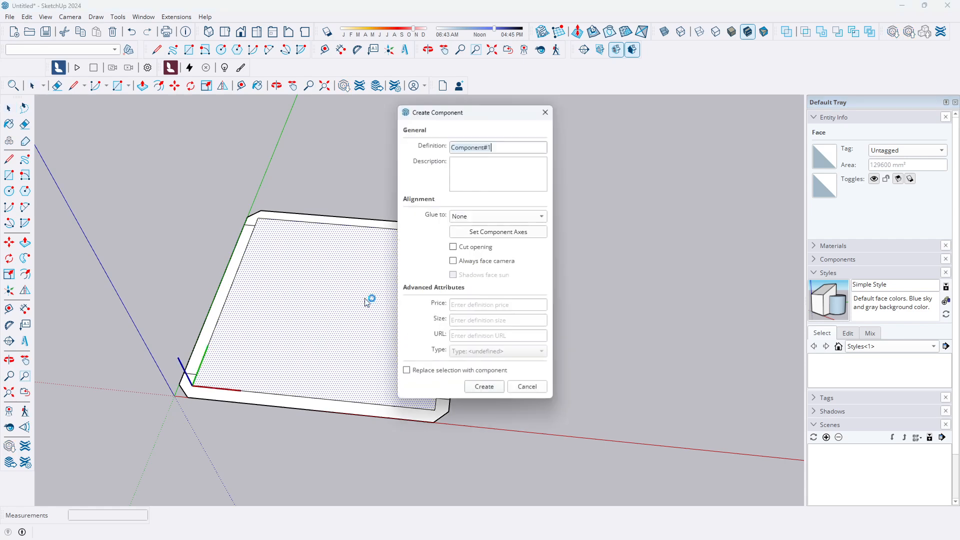
click(484, 387)
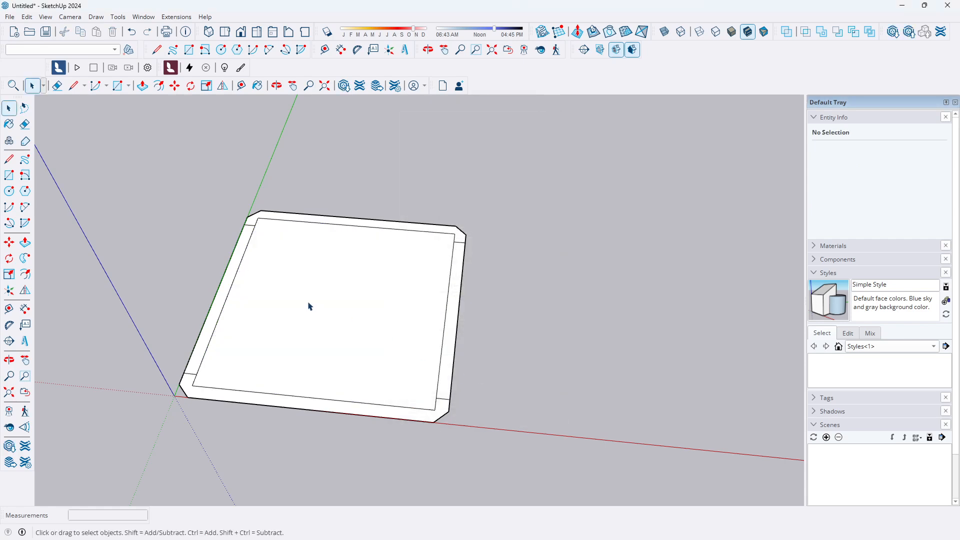
Inside the component, push/pull the inner square face up 2400 mm to form the pillar
double_click(330, 318)
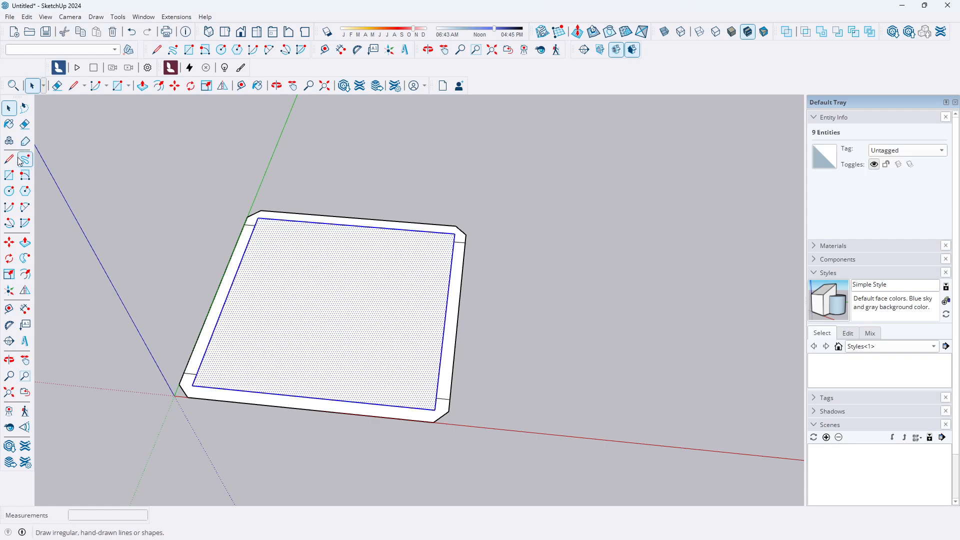
click(25, 242)
click(332, 312)
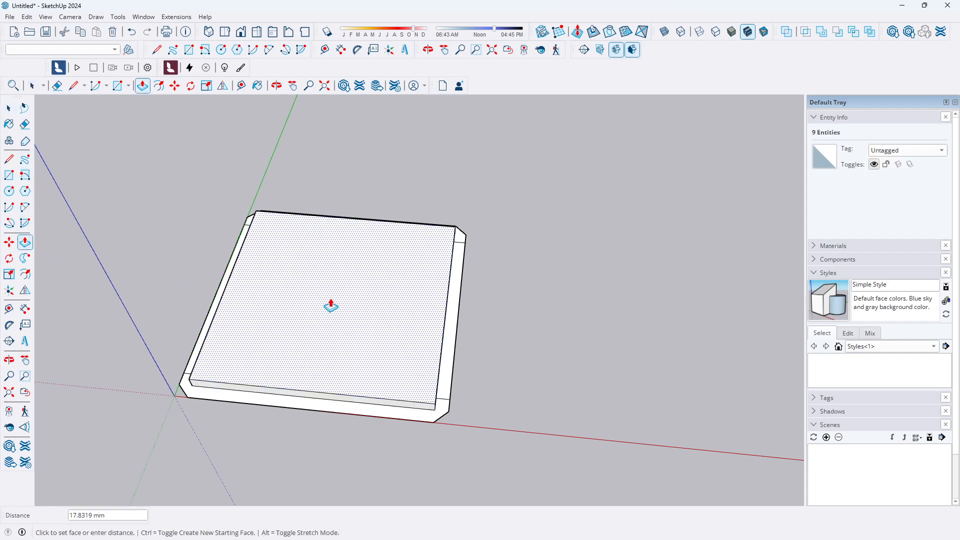
scroll(371, 205, down, 5)
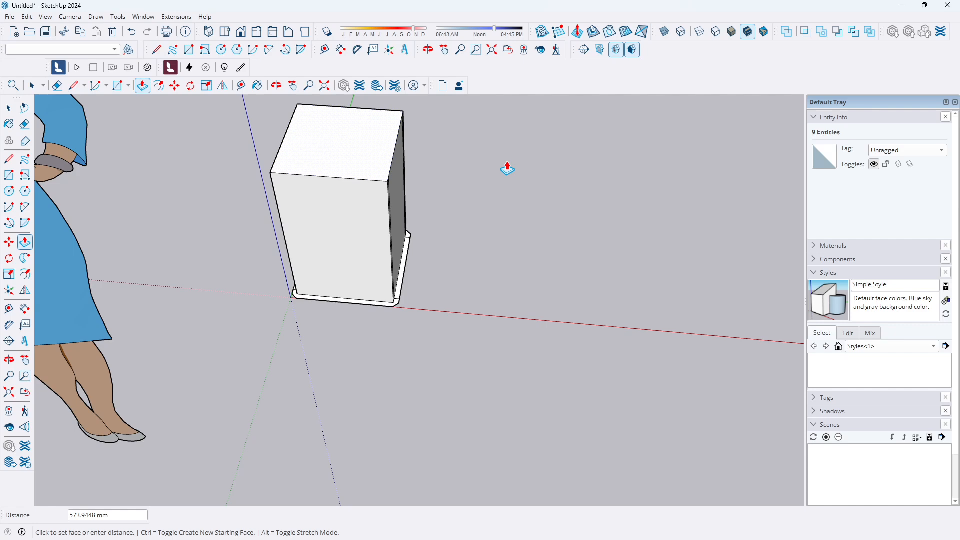
text(2400)
key(Return)
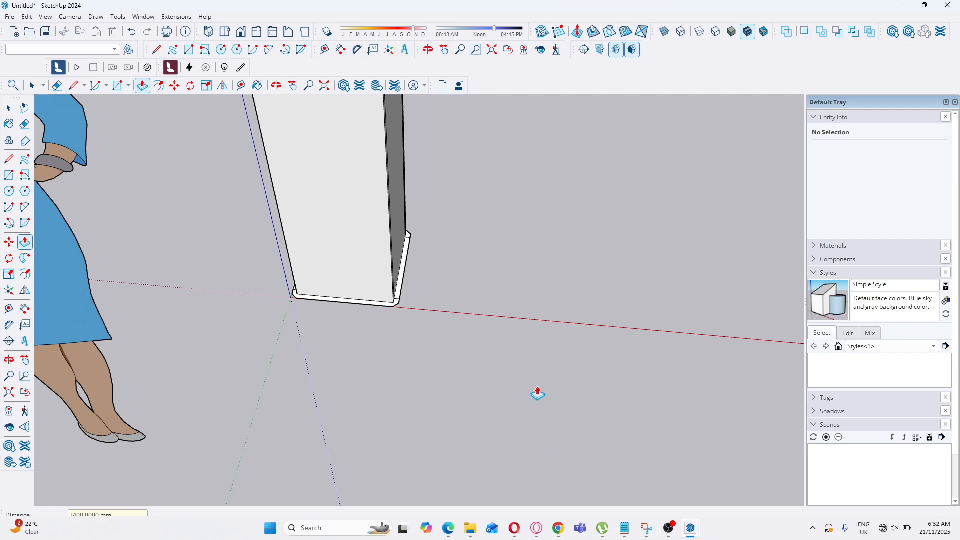
Switch to the front view to check the pillar's height against the figure
scroll(472, 334, down, 5)
scroll(461, 353, down, 3)
middle_drag(461, 354, 527, 180)
scroll(529, 192, up, 3)
scroll(530, 192, up, 1)
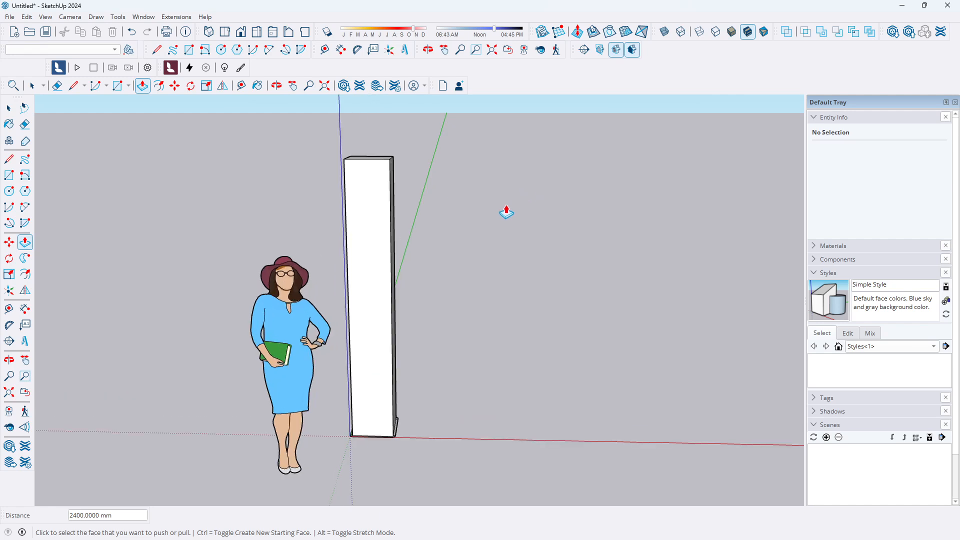
click(241, 33)
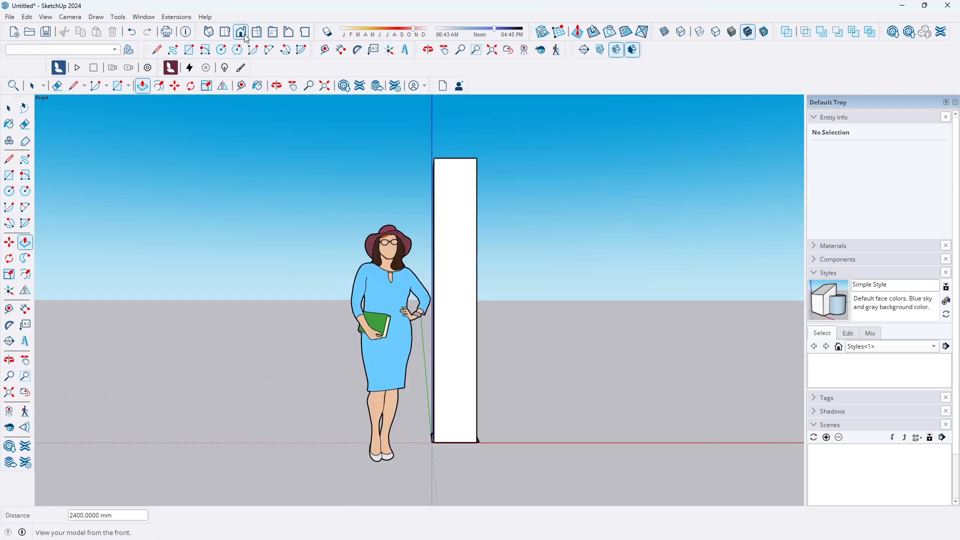
Save the current front view of the pillar as a new scene
click(828, 441)
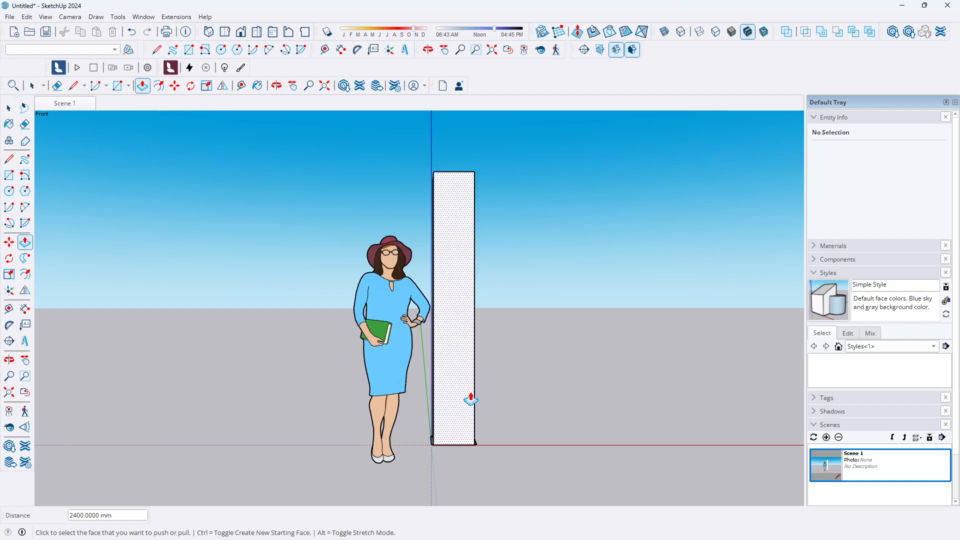
click(438, 434)
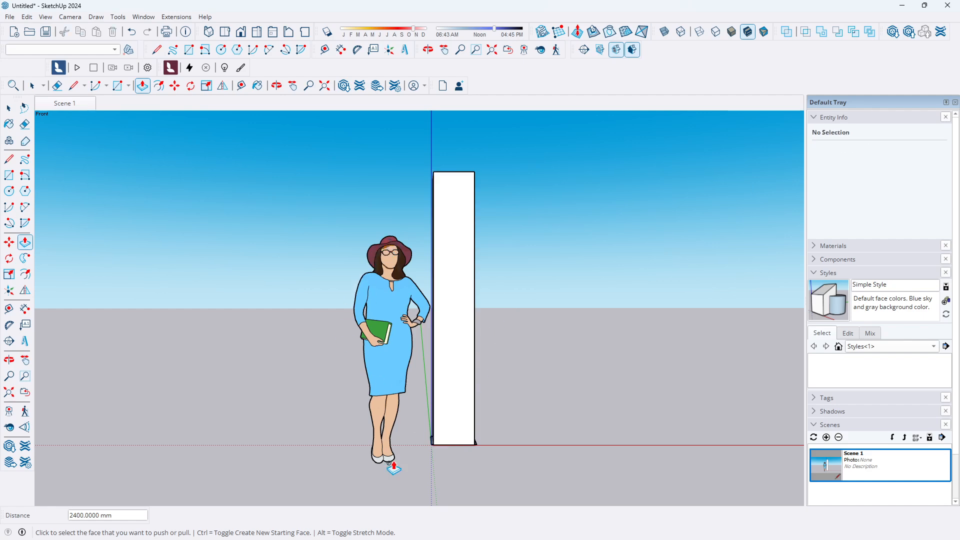
Zoom in on the pillar's base in the front view to inspect the surrounding frame
click(24, 308)
scroll(452, 410, up, 2)
scroll(447, 417, up, 2)
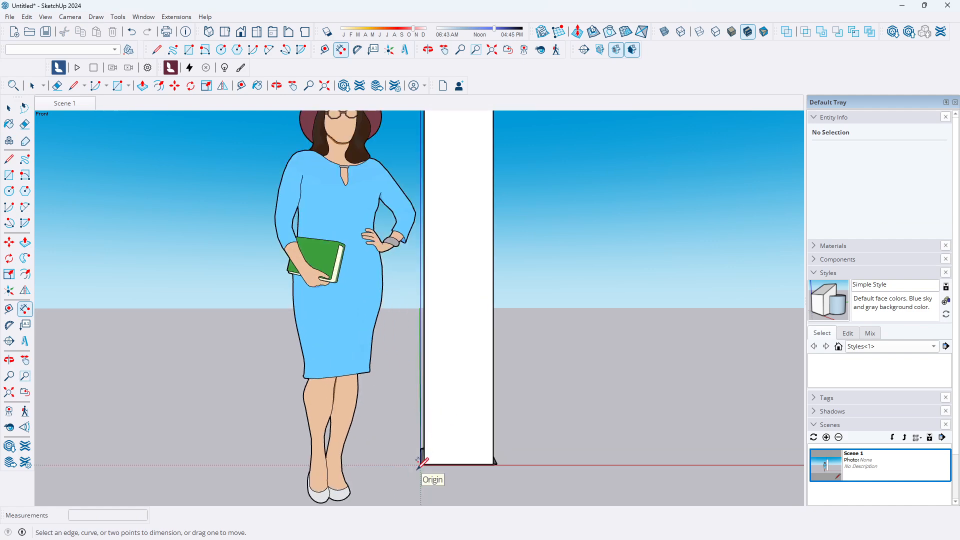
scroll(400, 471, down, 3)
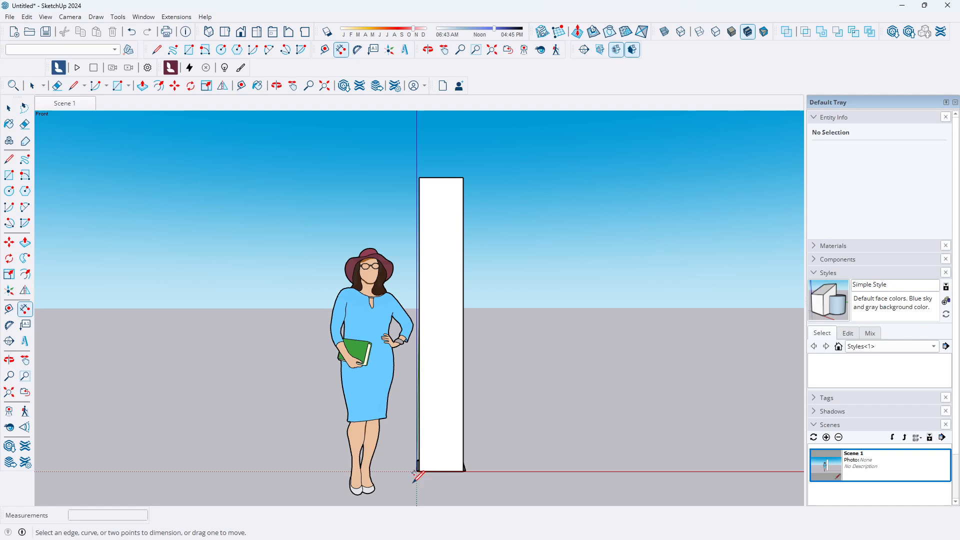
scroll(492, 394, up, 2)
middle_drag(399, 408, 381, 486)
scroll(363, 424, down, 5)
click(8, 107)
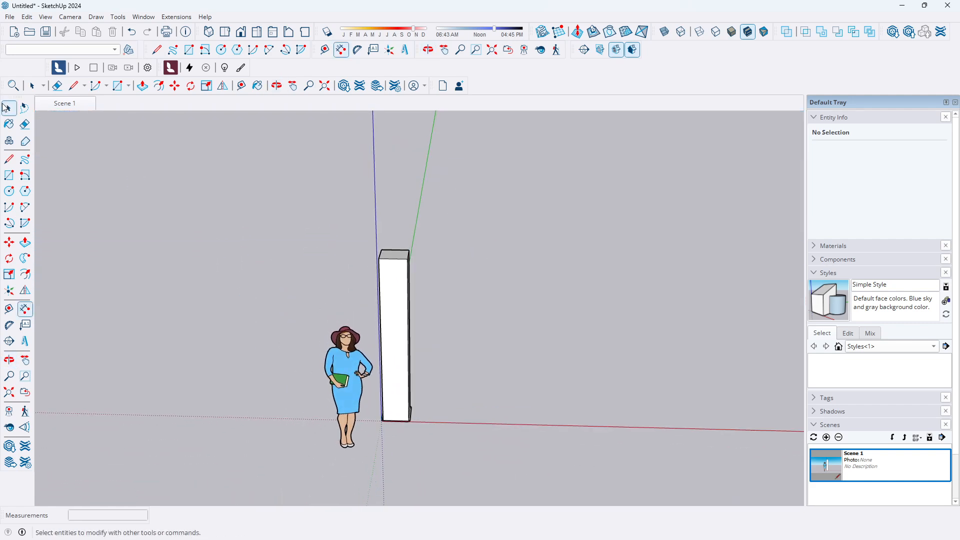
Select the two narrow frame strip faces at the pillar's base and turn them into a new component
scroll(399, 385, up, 2)
scroll(399, 385, up, 3)
middle_drag(422, 439, 365, 328)
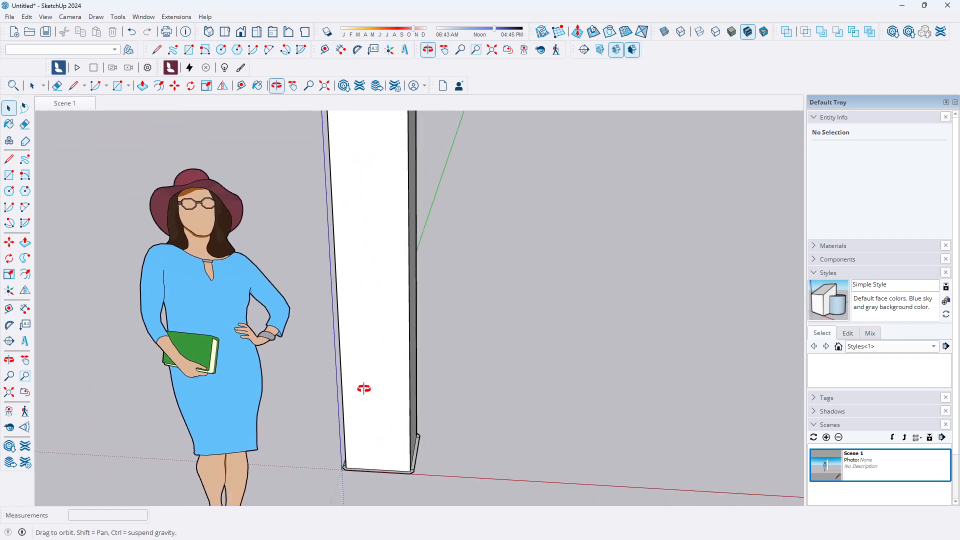
scroll(343, 397, down, 3)
scroll(378, 433, up, 3)
scroll(378, 433, up, 2)
middle_drag(381, 440, 339, 525)
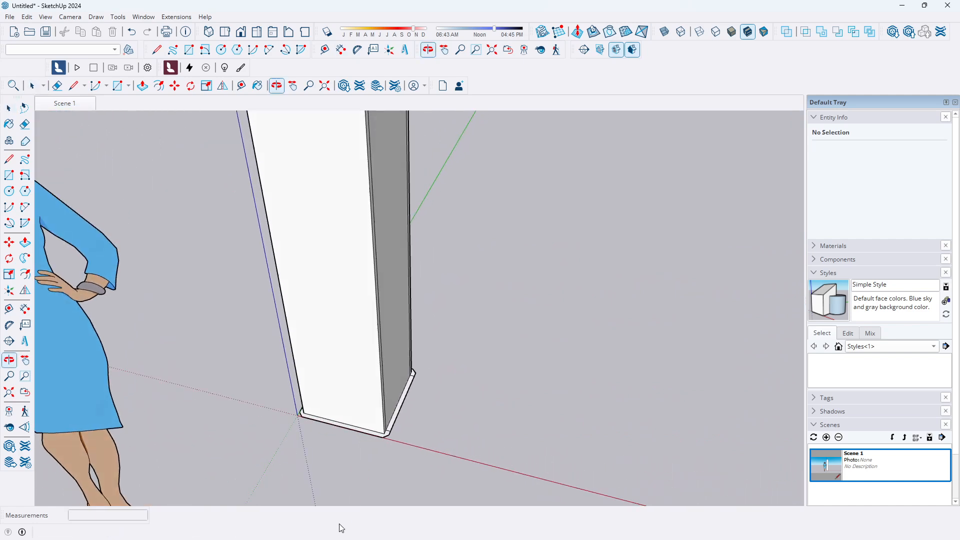
scroll(368, 386, up, 4)
middle_drag(317, 410, 476, 431)
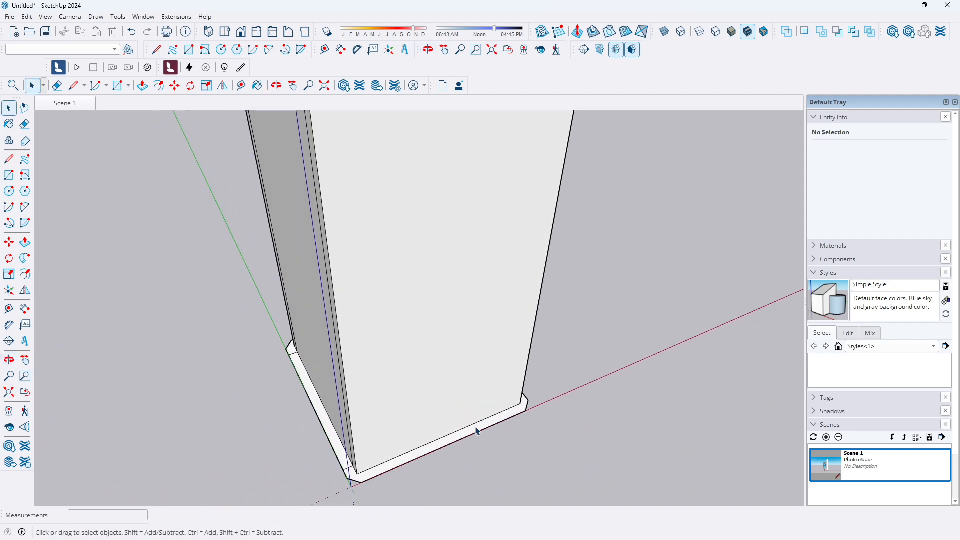
click(462, 439)
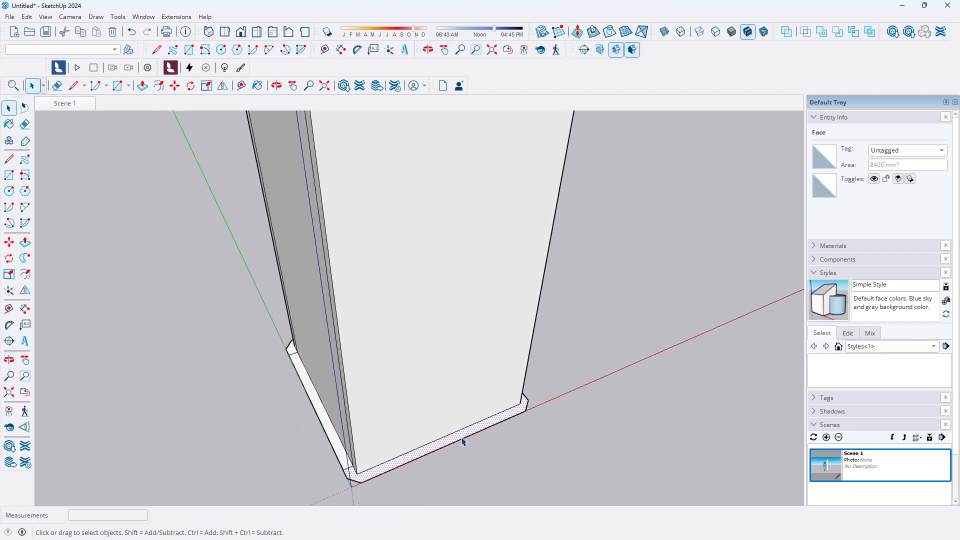
middle_drag(463, 439, 183, 418)
scroll(407, 353, up, 3)
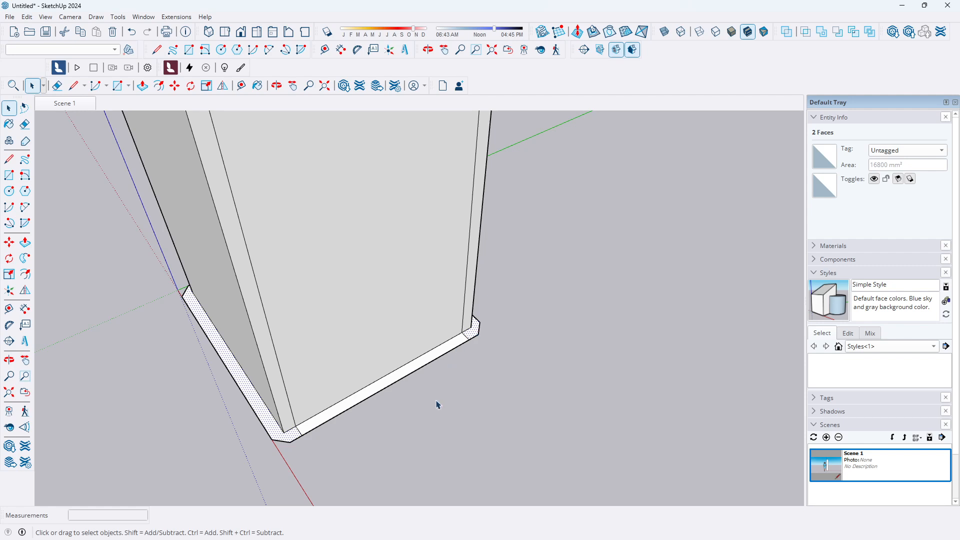
key(g)
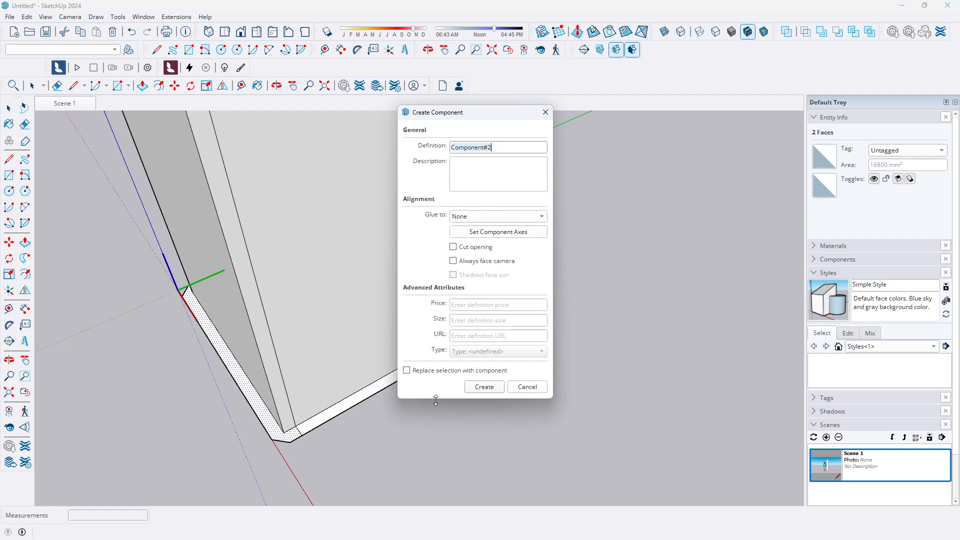
click(484, 387)
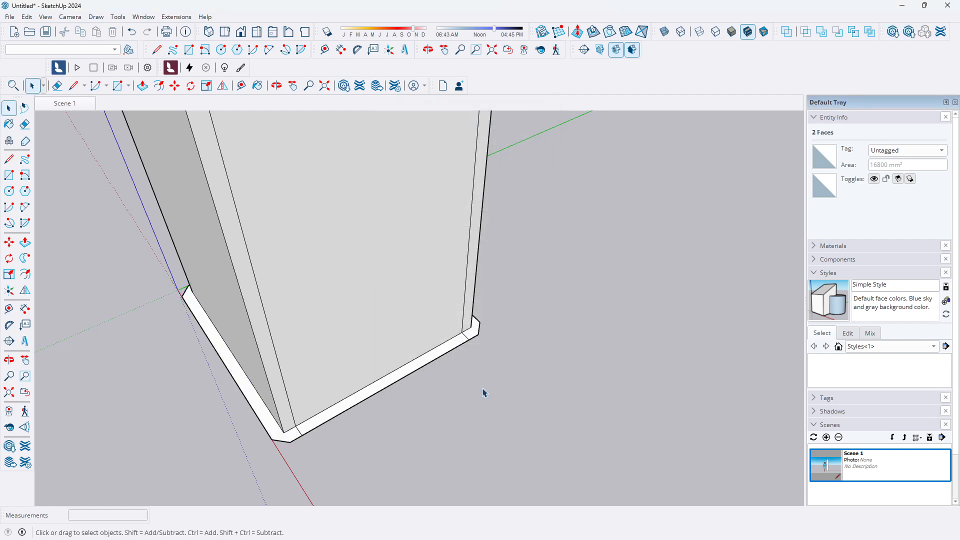
Inside the new component, push/pull one strip face up 2400 mm along the pillar
double_click(266, 423)
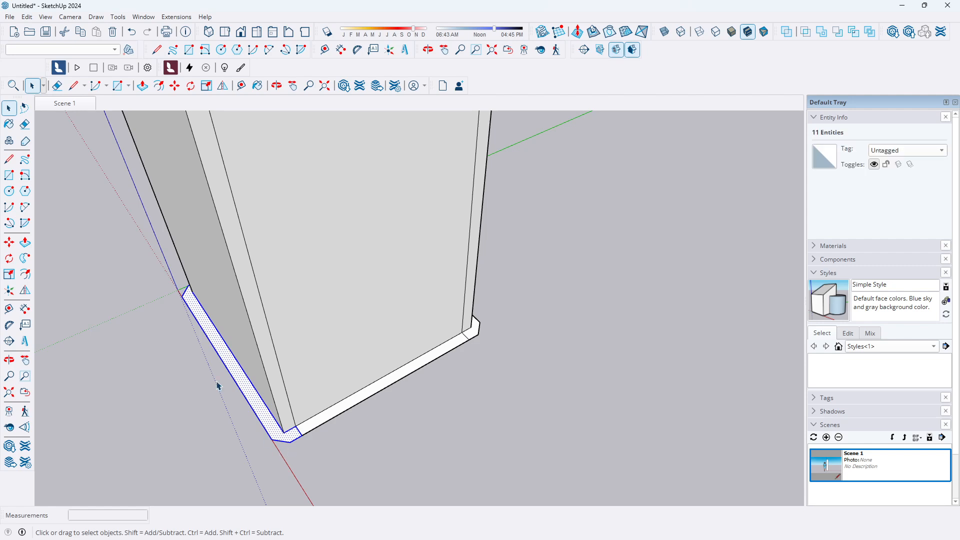
click(25, 242)
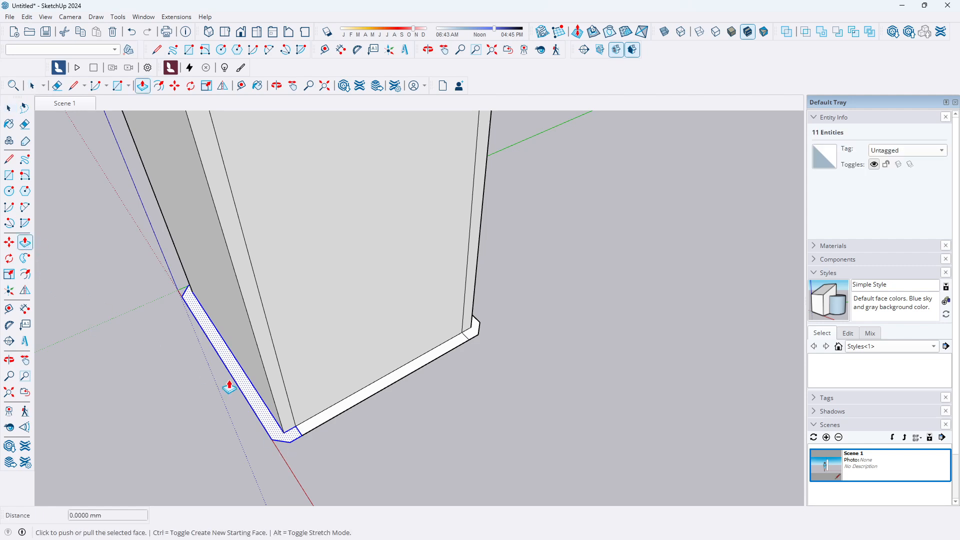
click(246, 399)
text(2400)
key(Return)
Push/pull the second strip face up to the top of the pillar
scroll(270, 385, down, 8)
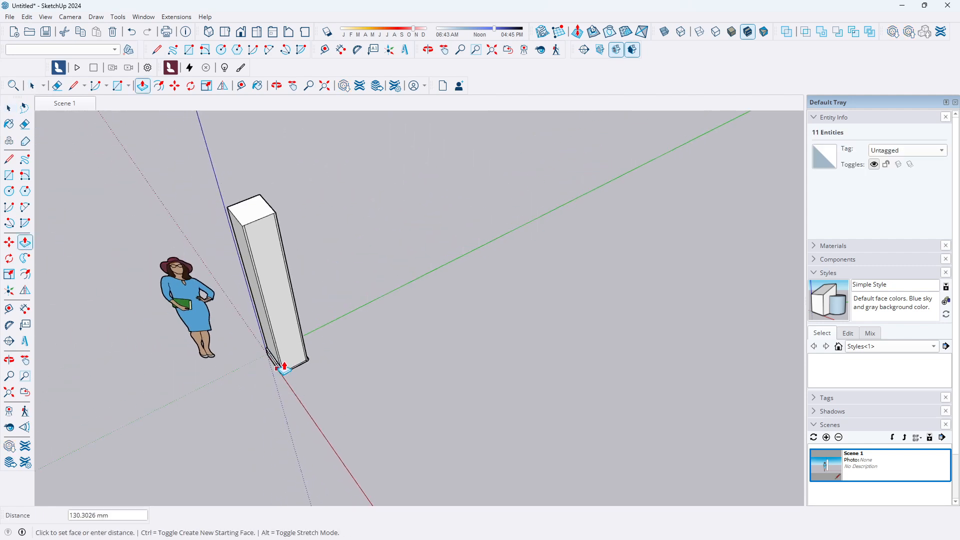
scroll(270, 233, up, 5)
middle_drag(332, 272, 212, 420)
scroll(343, 358, up, 8)
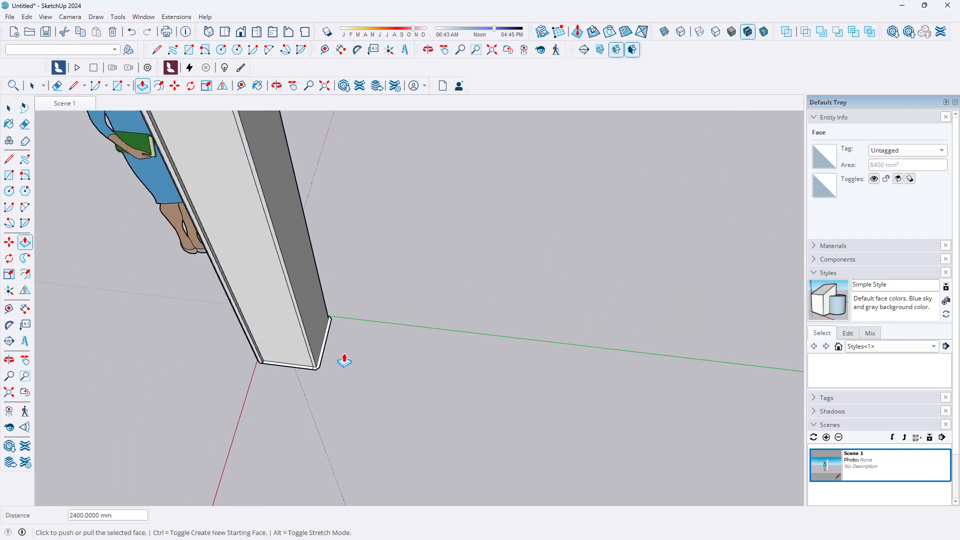
click(306, 377)
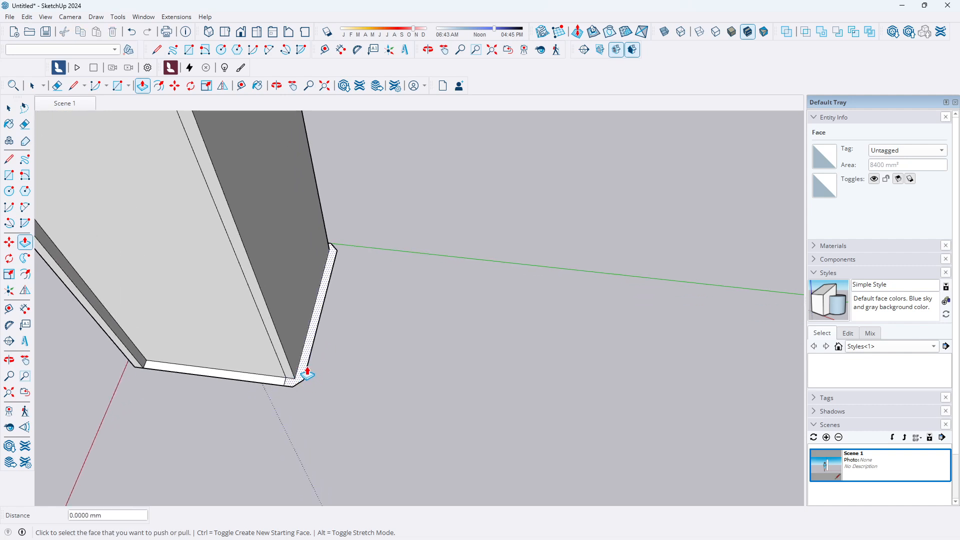
click(305, 374)
scroll(306, 325, down, 10)
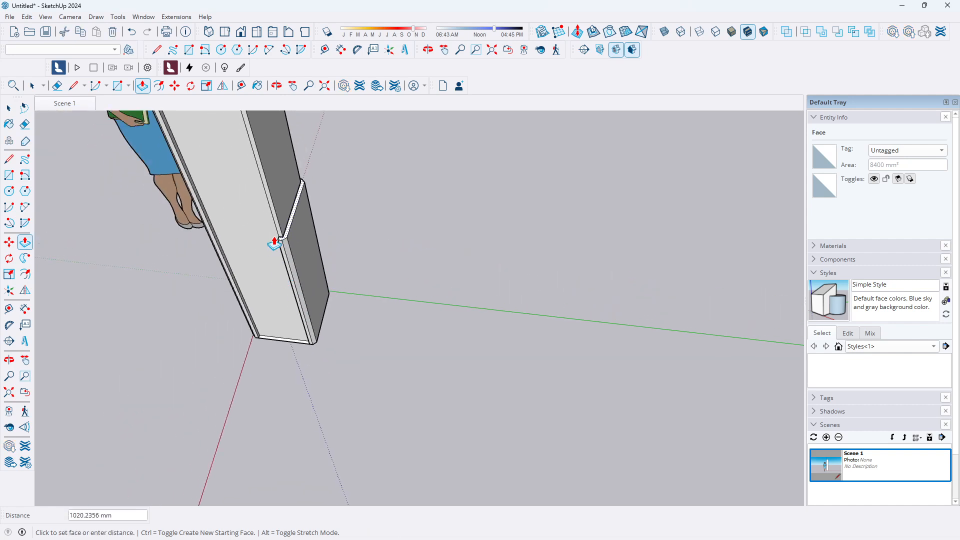
scroll(242, 192, up, 3)
click(245, 217)
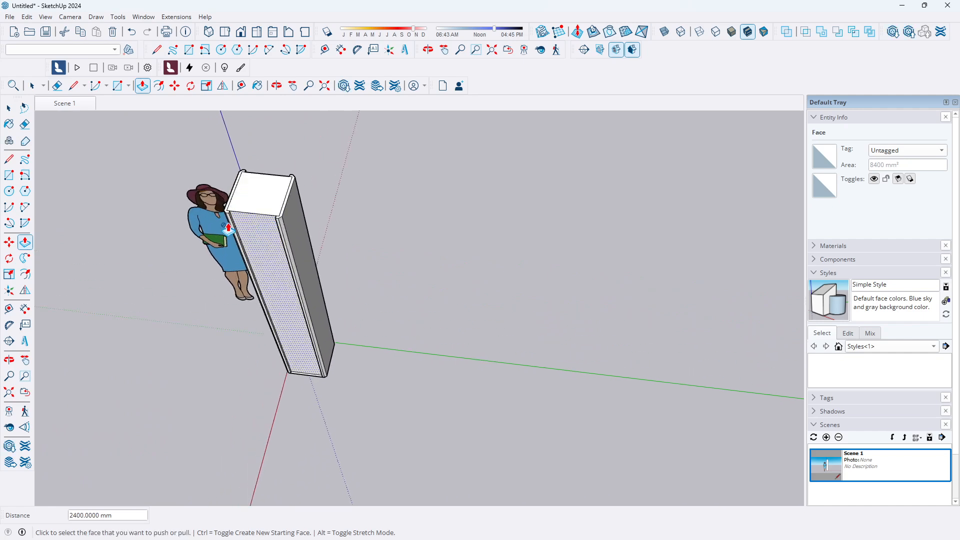
Orbit and zoom around the pillar to examine the raised edge strips from several angles
click(9, 108)
scroll(206, 364, down, 3)
middle_drag(206, 365, 502, 286)
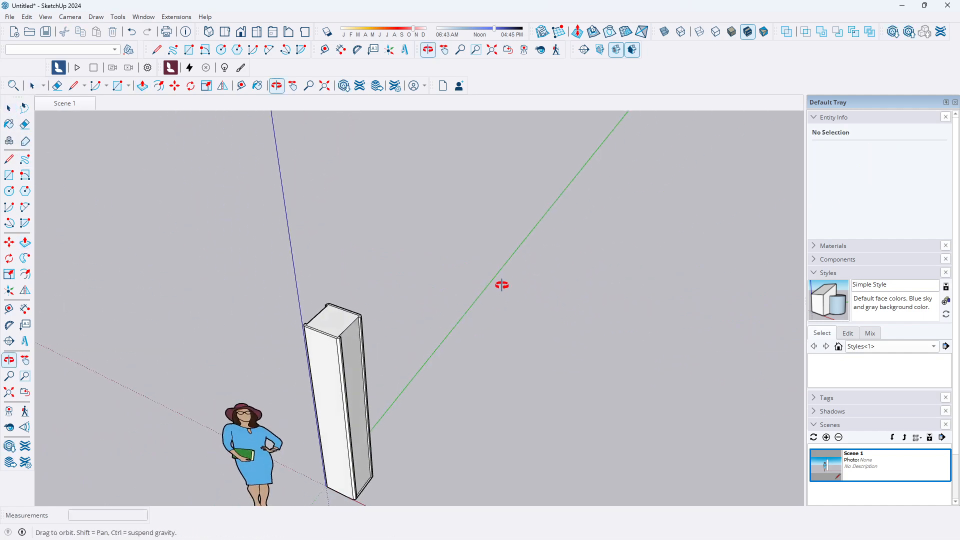
scroll(376, 306, up, 3)
scroll(351, 353, up, 2)
scroll(397, 242, up, 2)
scroll(396, 242, down, 3)
scroll(366, 403, up, 4)
scroll(236, 380, down, 3)
scroll(289, 360, up, 3)
scroll(291, 365, down, 4)
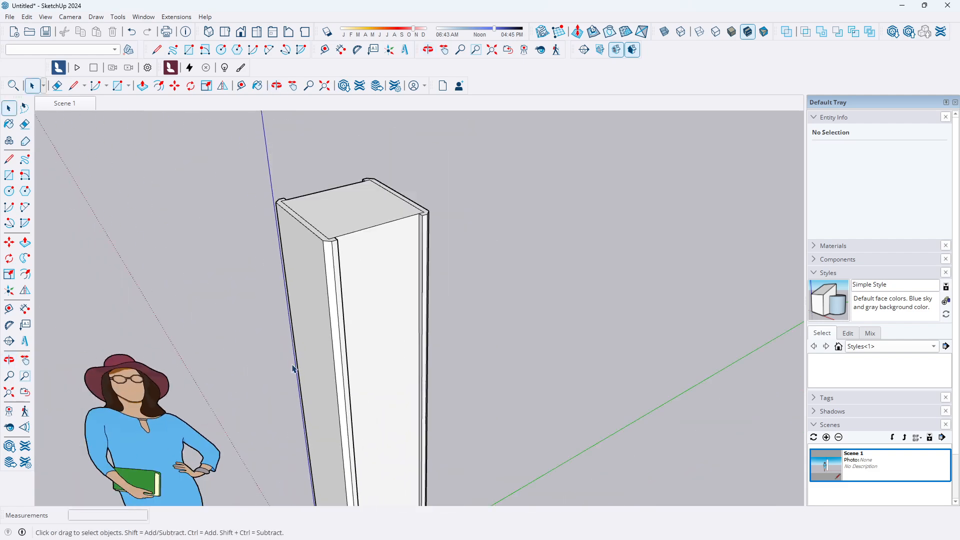
scroll(386, 296, down, 3)
scroll(381, 275, up, 4)
middle_drag(375, 279, 583, 313)
scroll(414, 257, down, 3)
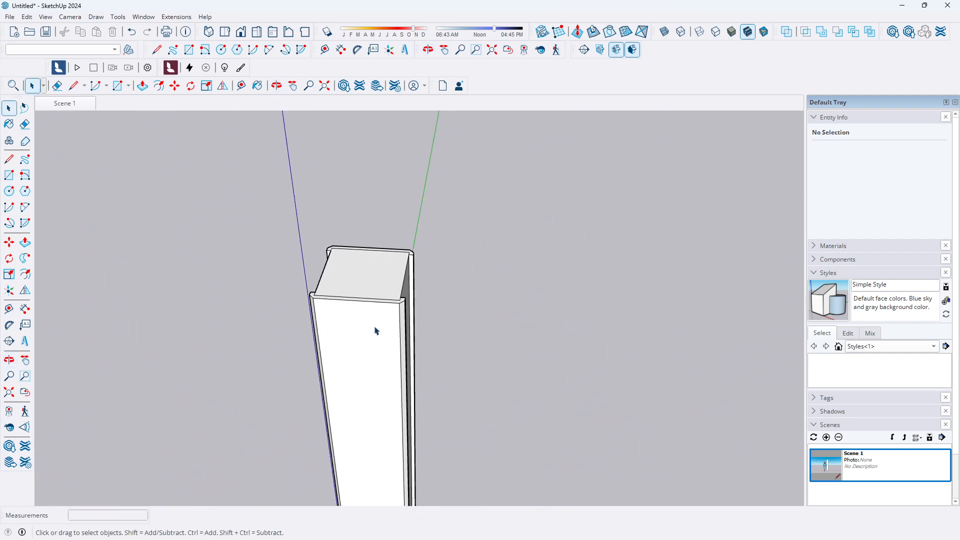
scroll(395, 330, down, 2)
middle_drag(395, 330, 454, 325)
scroll(415, 334, up, 3)
middle_drag(411, 407, 513, 319)
mouse_move(917, 538)
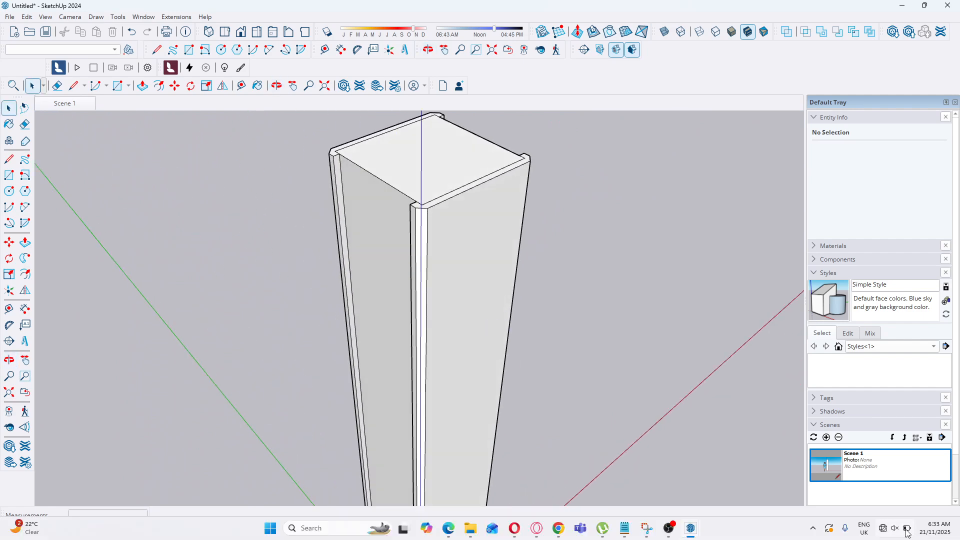
scroll(369, 278, down, 5)
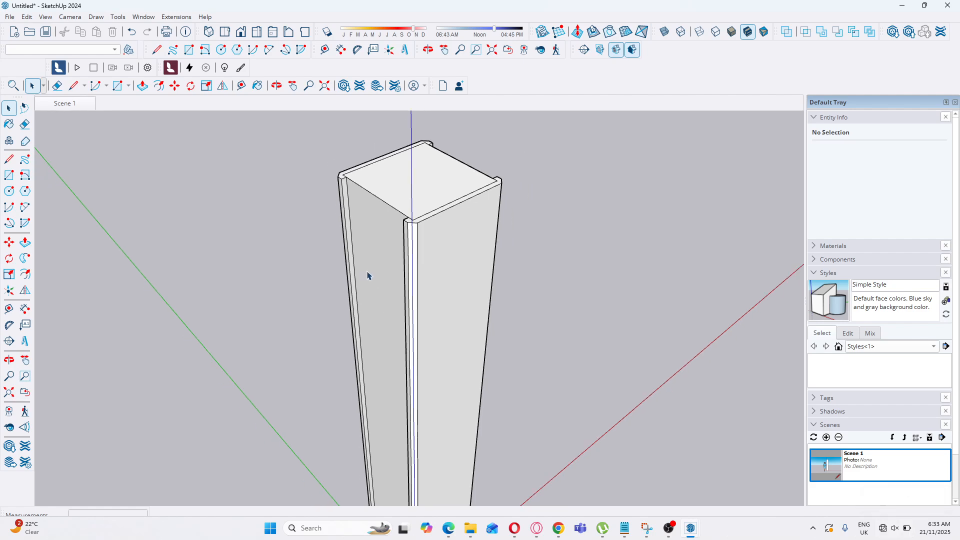
middle_drag(471, 353, 257, 281)
scroll(354, 314, up, 1)
scroll(392, 325, down, 1)
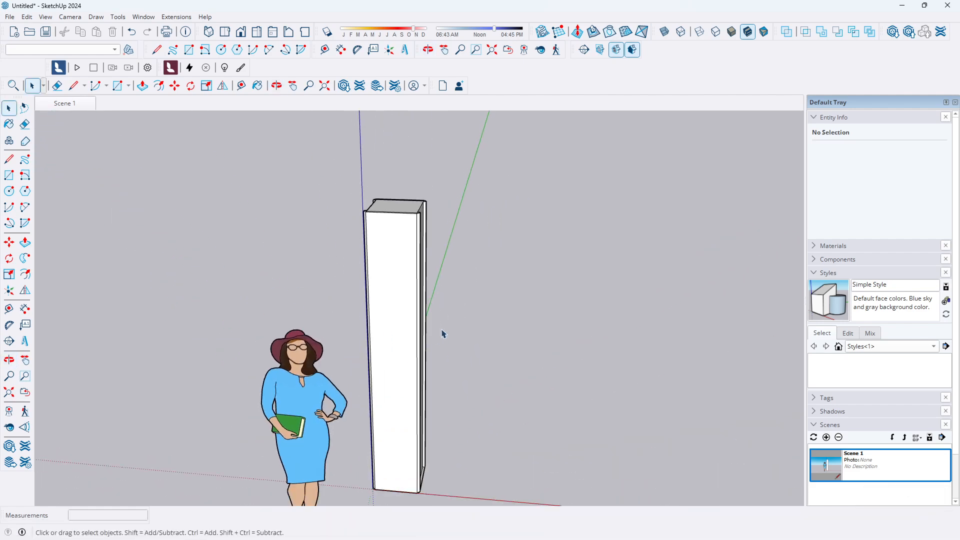
scroll(385, 442, up, 2)
scroll(396, 408, down, 2)
scroll(397, 379, up, 2)
scroll(394, 388, down, 2)
scroll(392, 397, up, 1)
scroll(401, 369, up, 1)
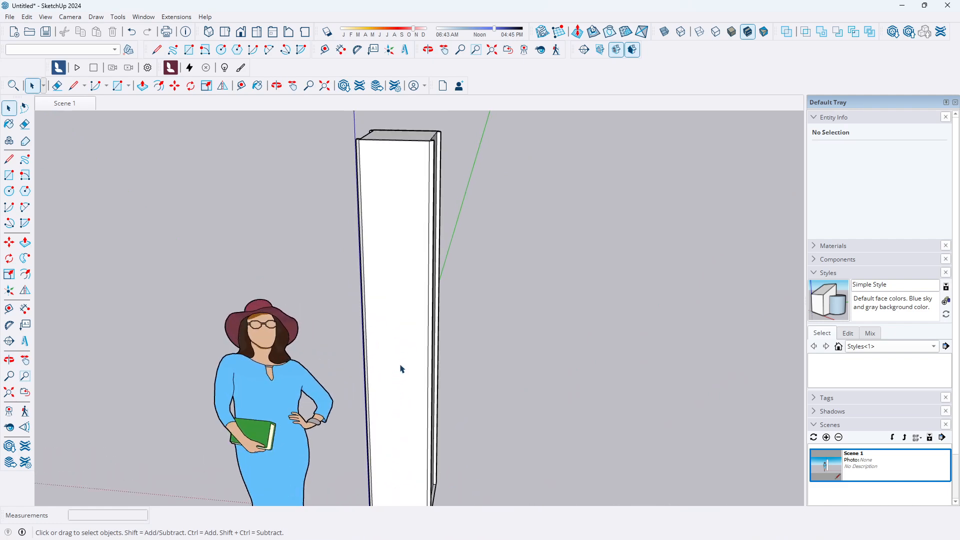
middle_drag(405, 369, 542, 343)
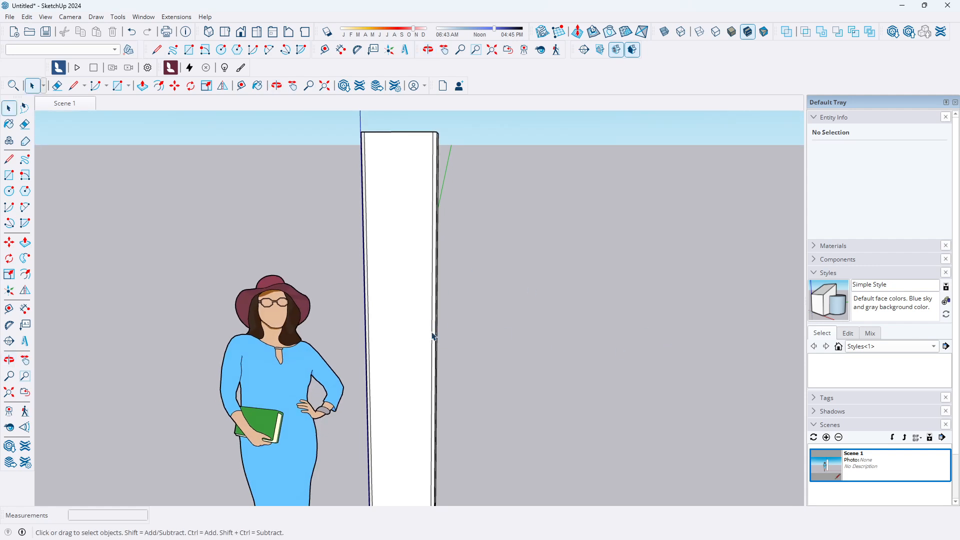
Switch to the front view and select the pillar's faces to check their sizes
click(241, 33)
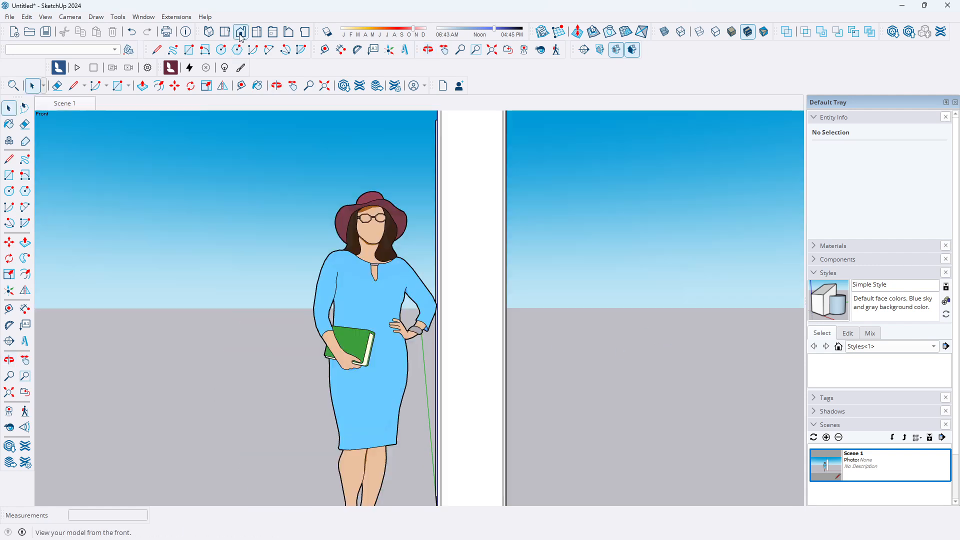
scroll(261, 298, down, 3)
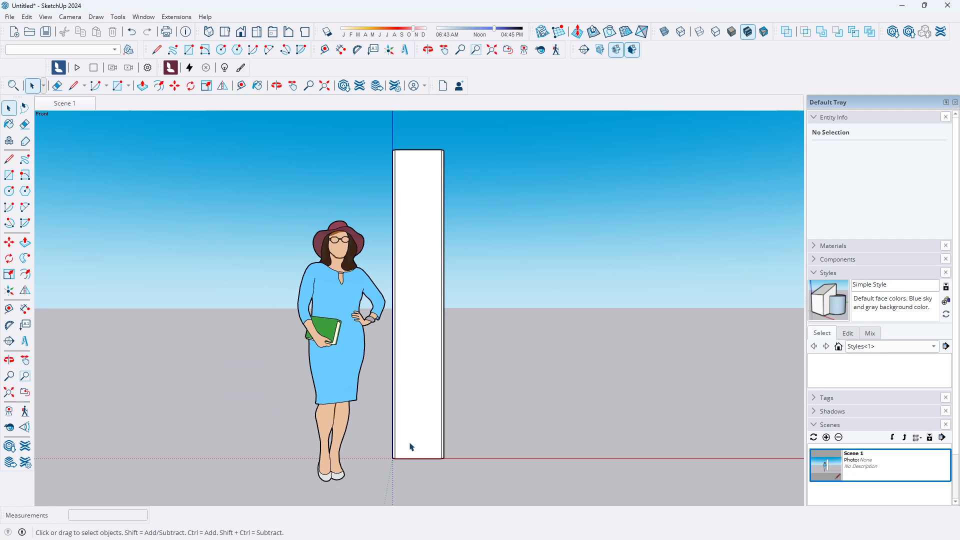
scroll(395, 432, up, 3)
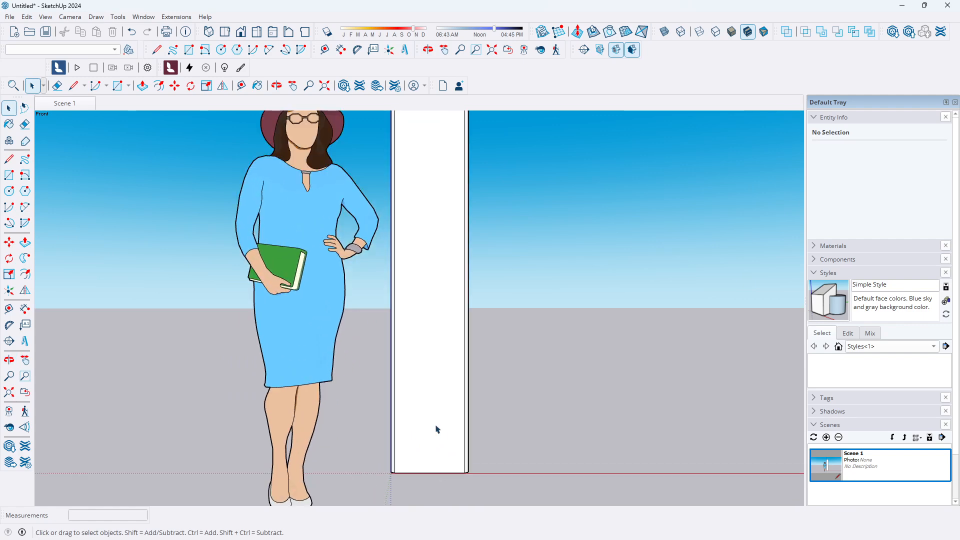
click(435, 327)
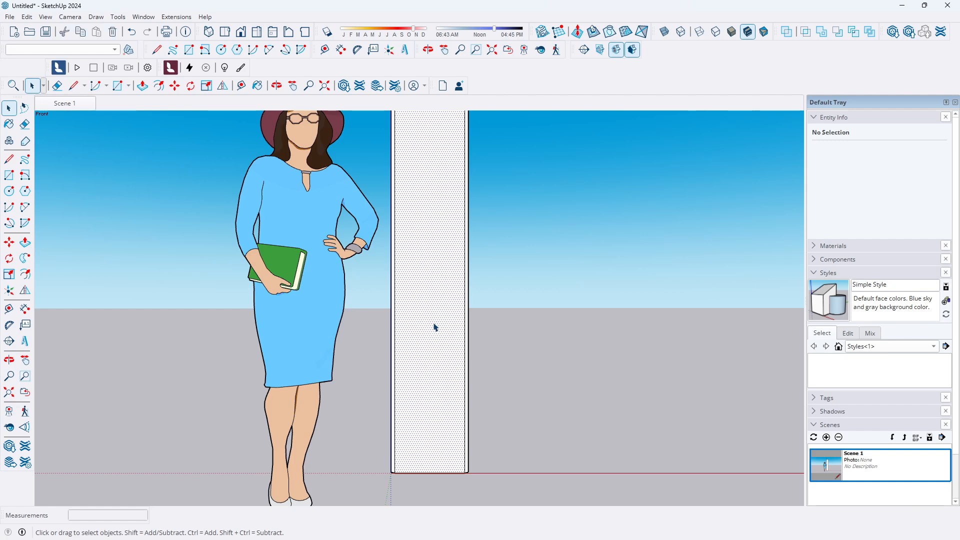
scroll(420, 379, down, 2)
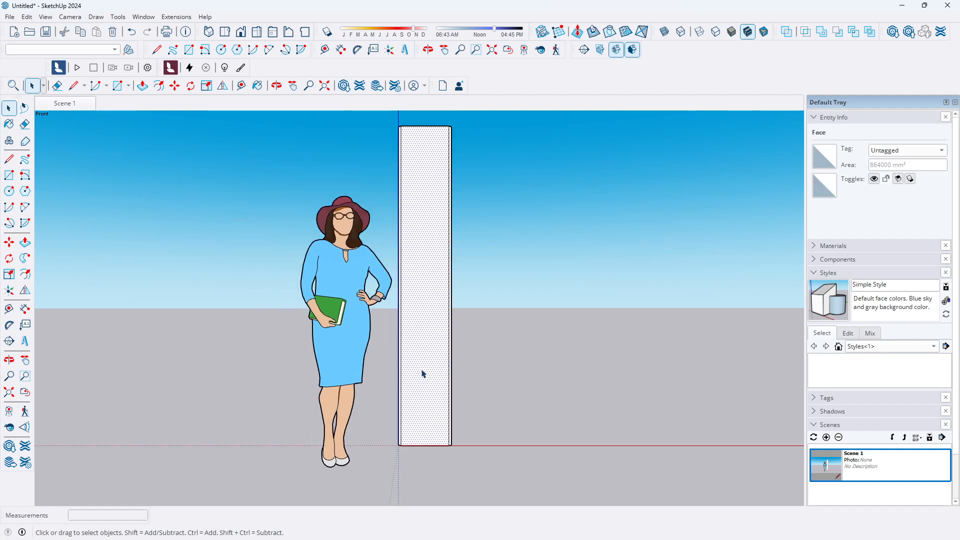
mouse_move(419, 305)
middle_down()
mouse_move(414, 291)
mouse_move(393, 468)
mouse_move(423, 174)
mouse_move(428, 216)
mouse_move(372, 303)
middle_up()
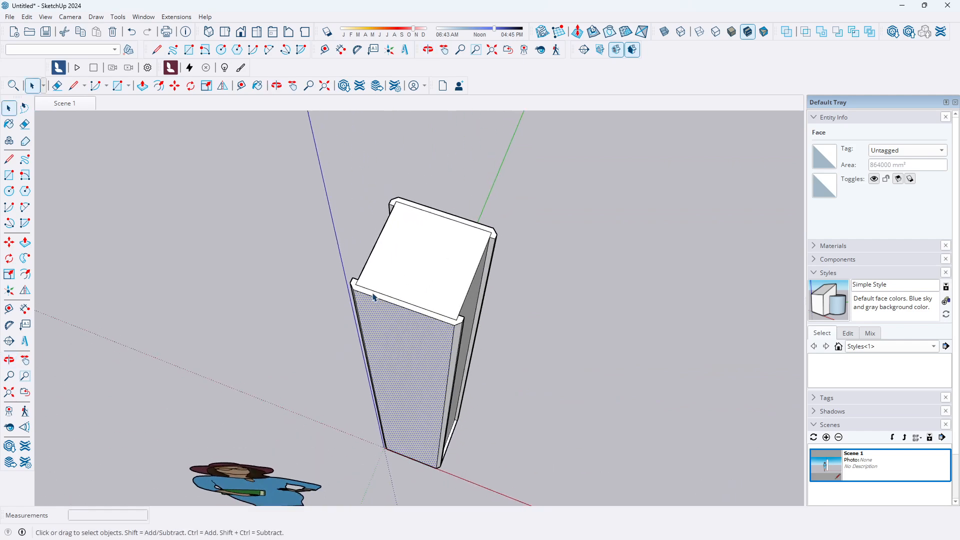
click(376, 298)
Undo the last modelling operation on the pillar
scroll(370, 310, down, 2)
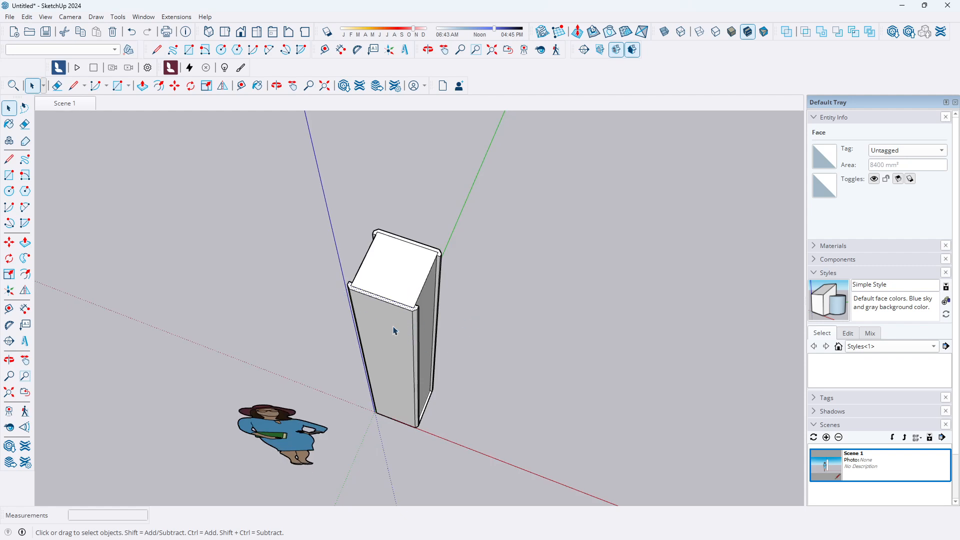
scroll(394, 331, up, 2)
click(543, 276)
key(ctrl+z)
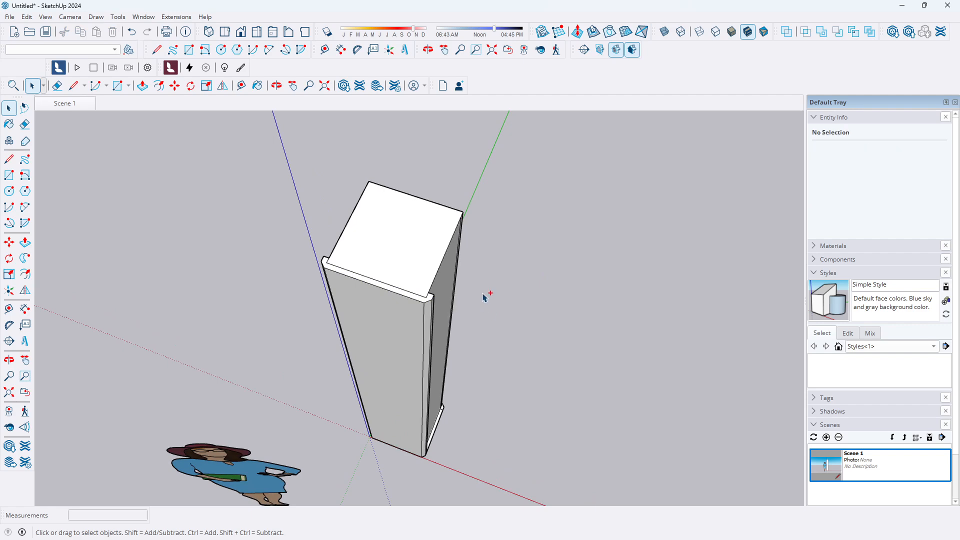
Undo one more operation, then turn the bottom corner strip face into a new component
key(ctrl+z)
scroll(396, 433, up, 5)
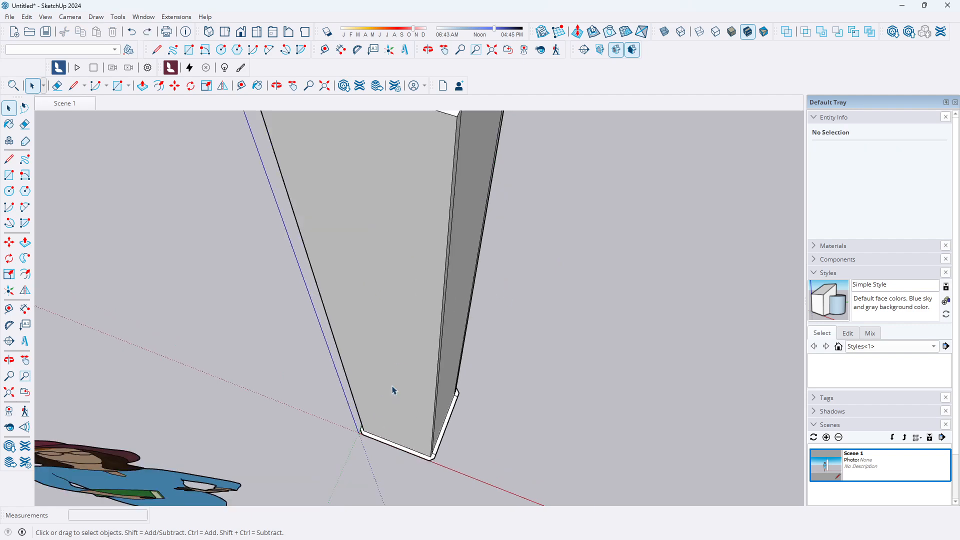
click(395, 473)
key(g)
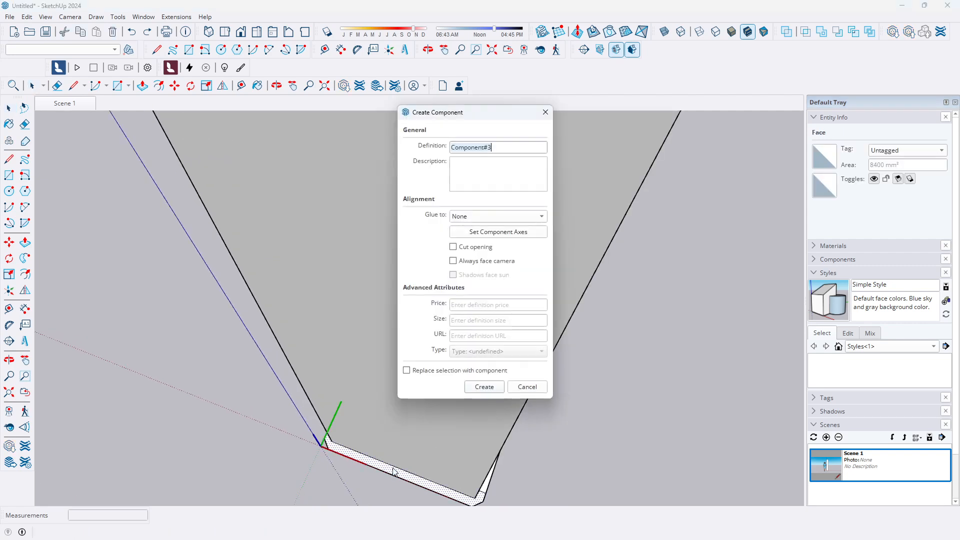
click(484, 387)
Inside the new component, push/pull the strip face up to the pillar's top at 2400 mm
double_click(395, 475)
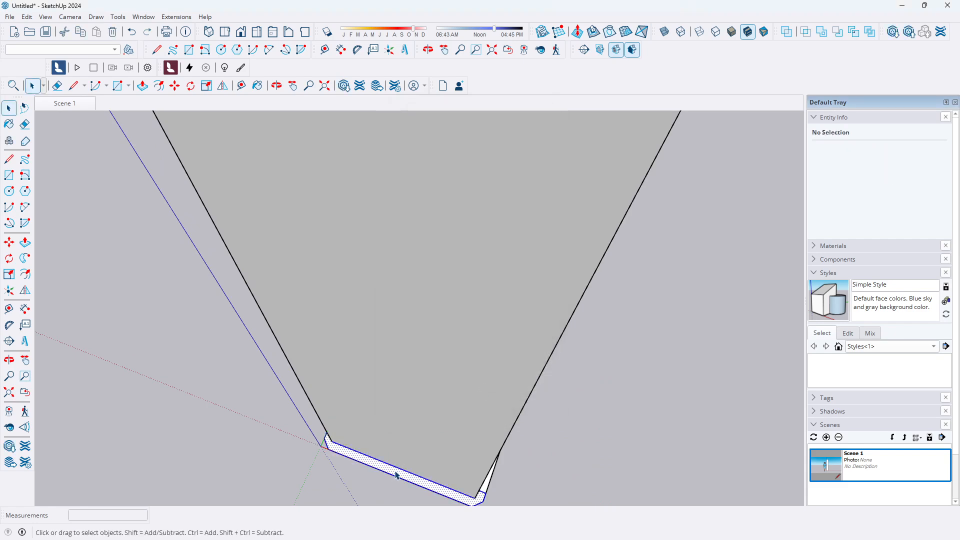
click(25, 242)
click(400, 481)
scroll(396, 392, down, 10)
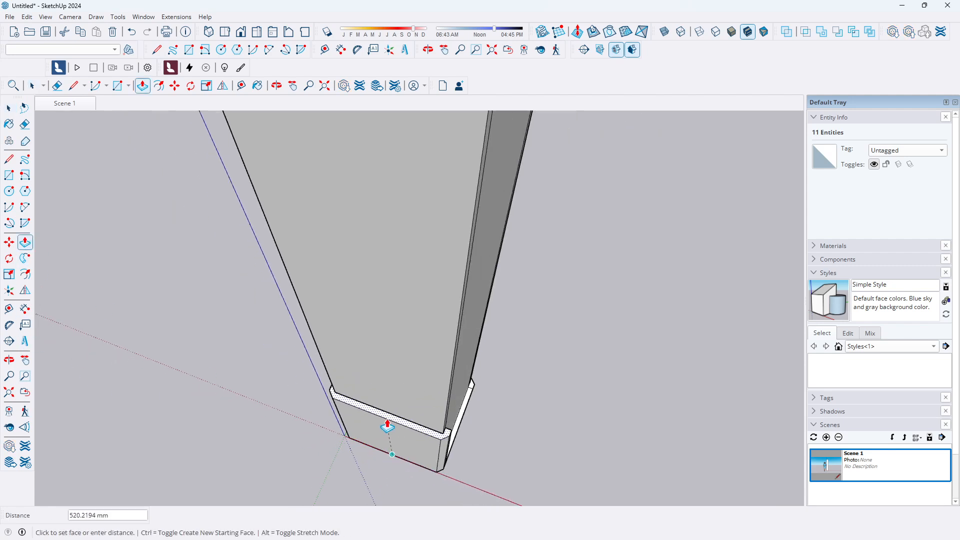
click(452, 236)
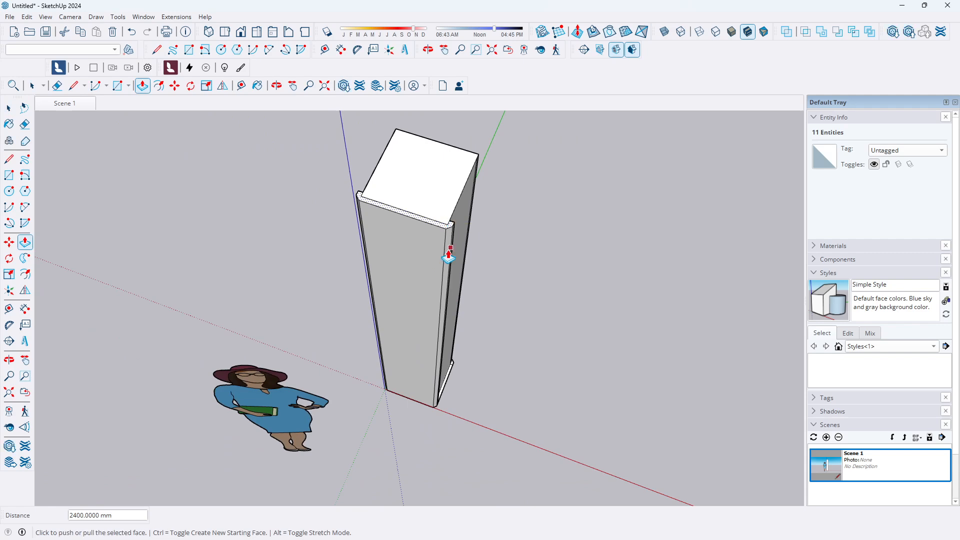
Select the second corner strip face at the pillar's base and make it a component
middle_drag(515, 200, 229, 222)
click(8, 107)
scroll(455, 326, down, 4)
middle_drag(455, 328, 416, 392)
scroll(429, 391, up, 5)
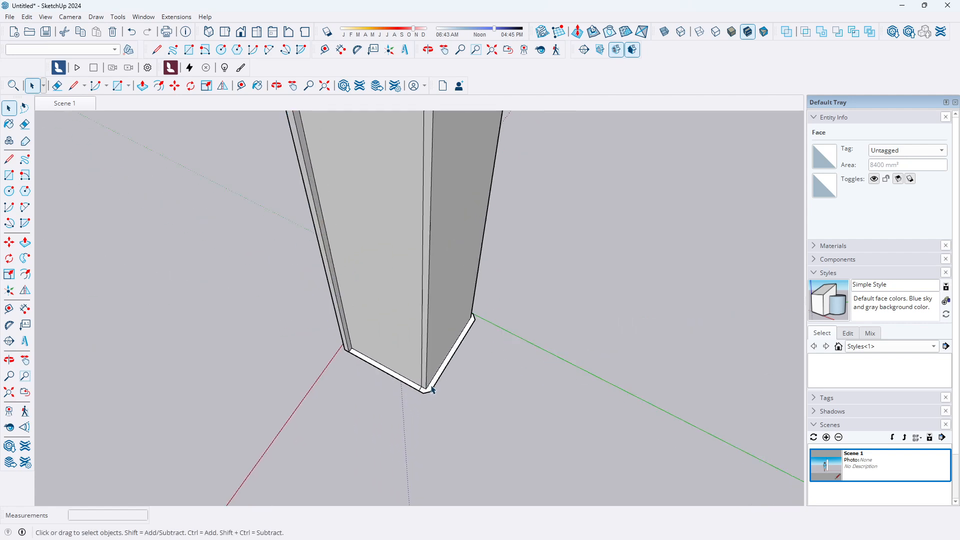
click(438, 382)
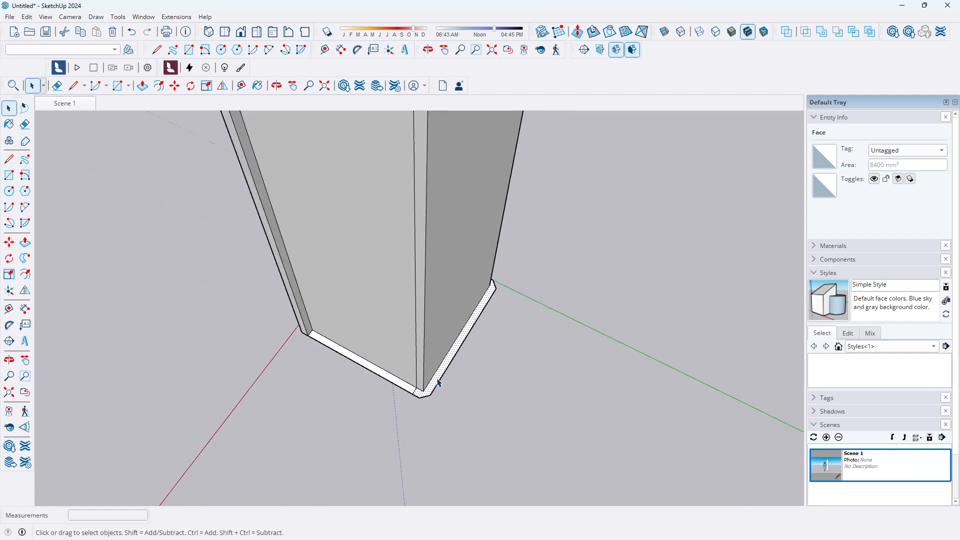
key(g)
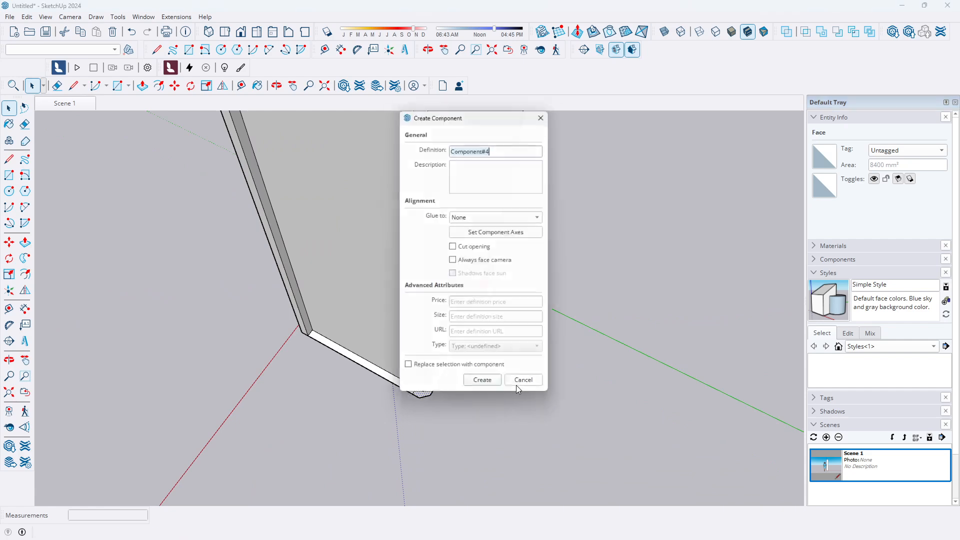
click(494, 392)
Inside the second component, push/pull its strip face up to the pillar's top at 2400 mm
double_click(442, 374)
key(p)
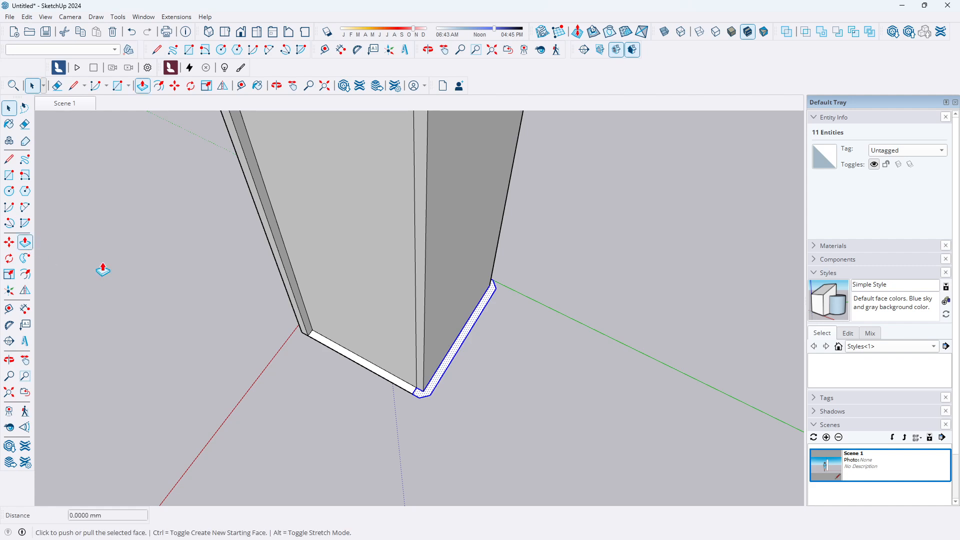
click(445, 371)
scroll(490, 329, down, 6)
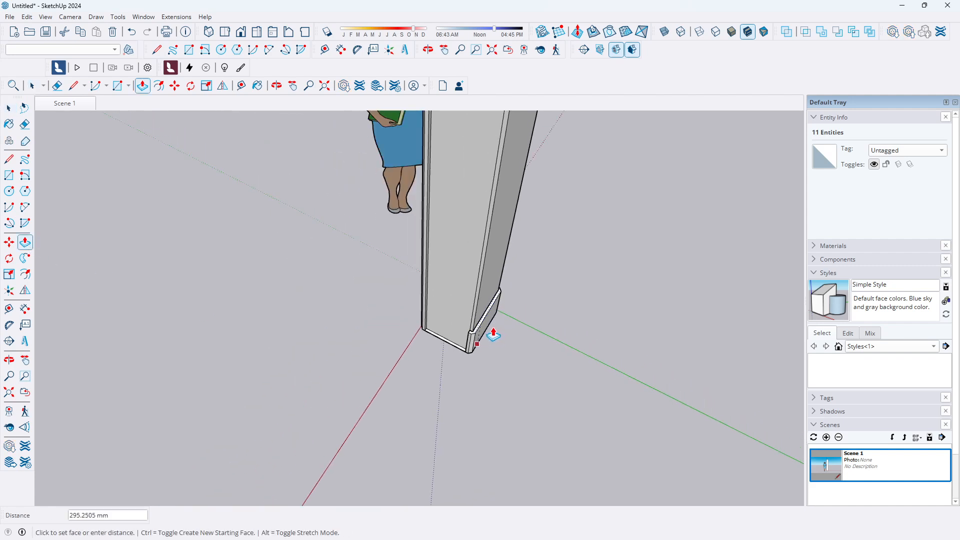
middle_drag(463, 318, 530, 298)
click(463, 195)
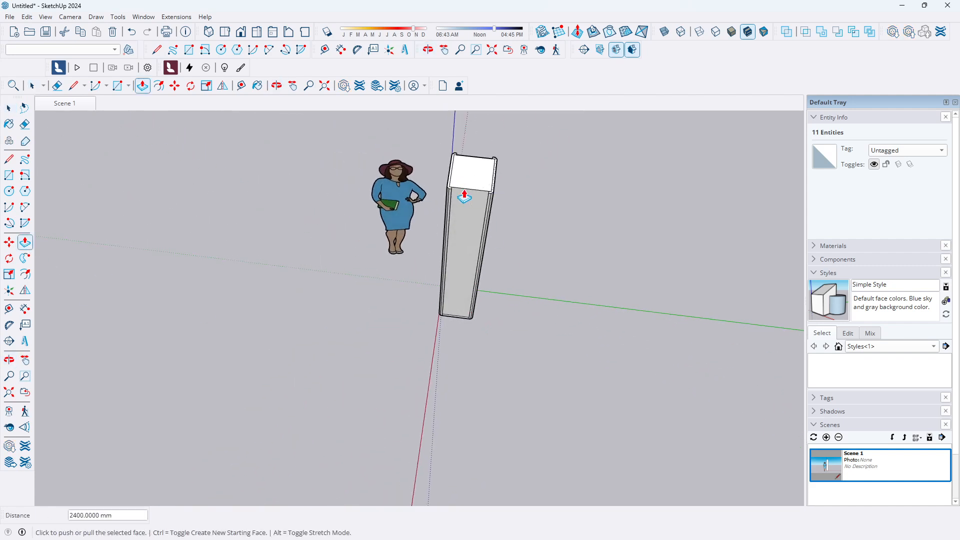
Switch to the front view and offset the pillar's front face inward by 60 mm
scroll(382, 306, down, 3)
scroll(388, 275, up, 5)
key(space)
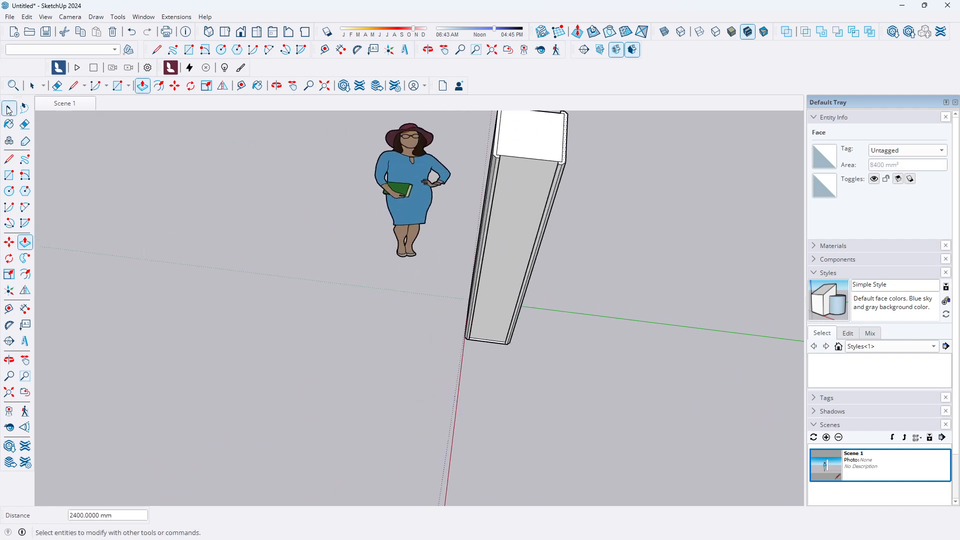
scroll(371, 382, down, 3)
middle_drag(371, 382, 647, 313)
scroll(402, 215, up, 1)
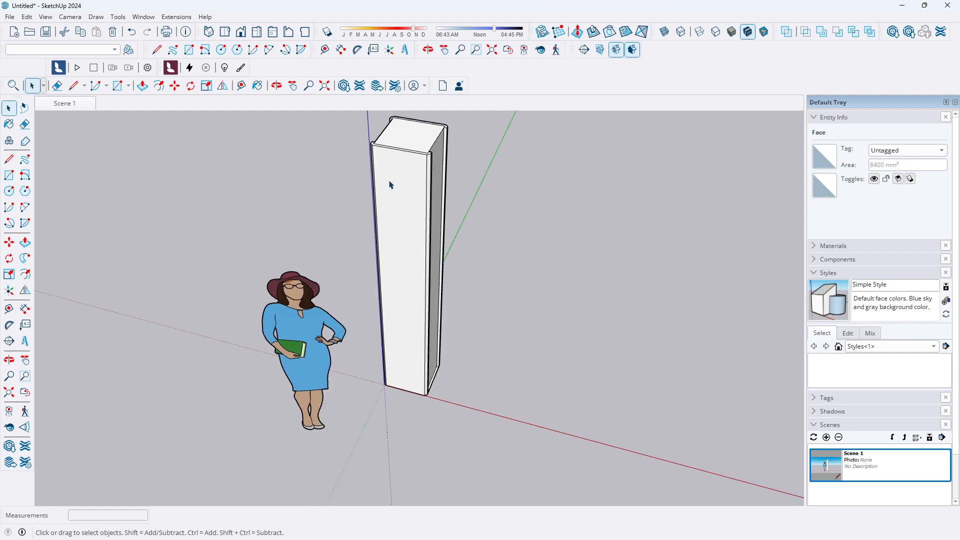
click(243, 37)
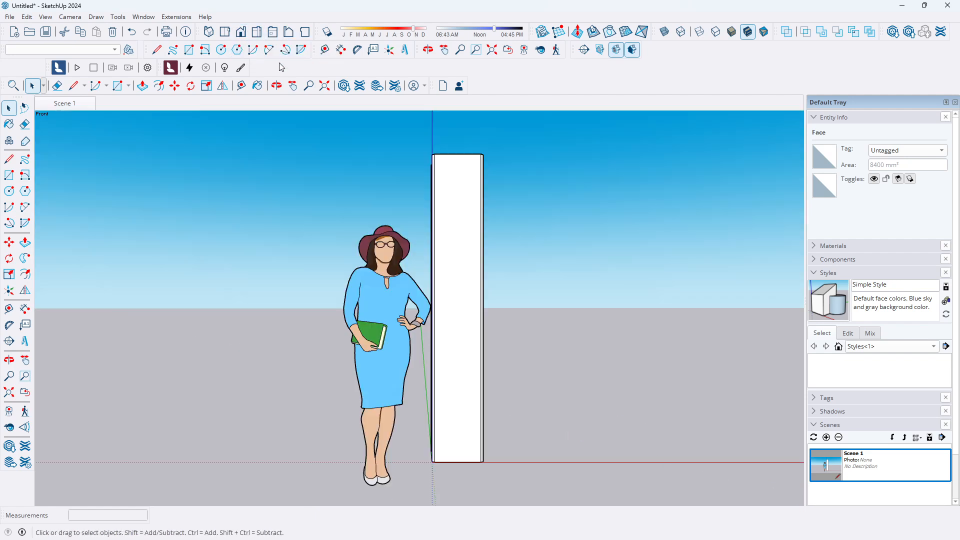
scroll(519, 410, up, 2)
scroll(514, 431, down, 2)
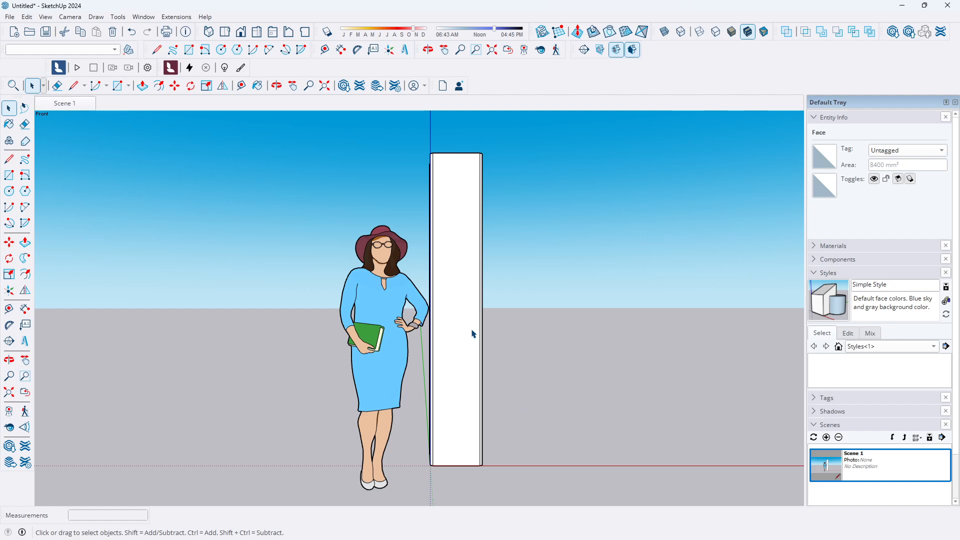
click(466, 307)
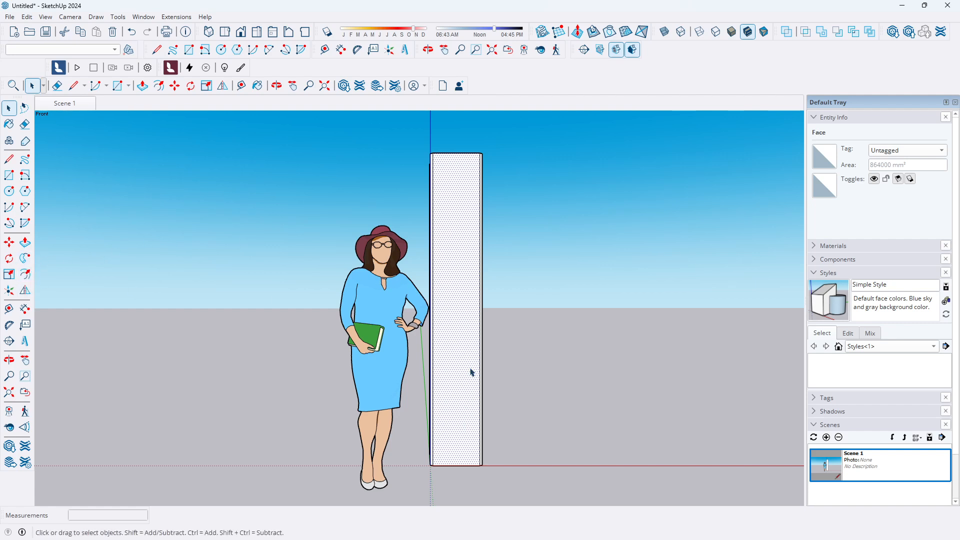
click(25, 274)
click(459, 155)
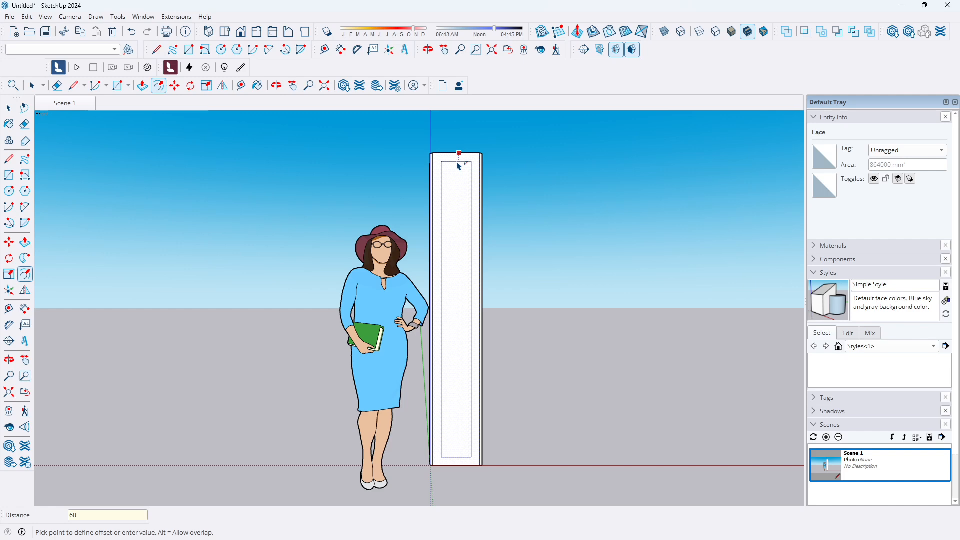
click(458, 167)
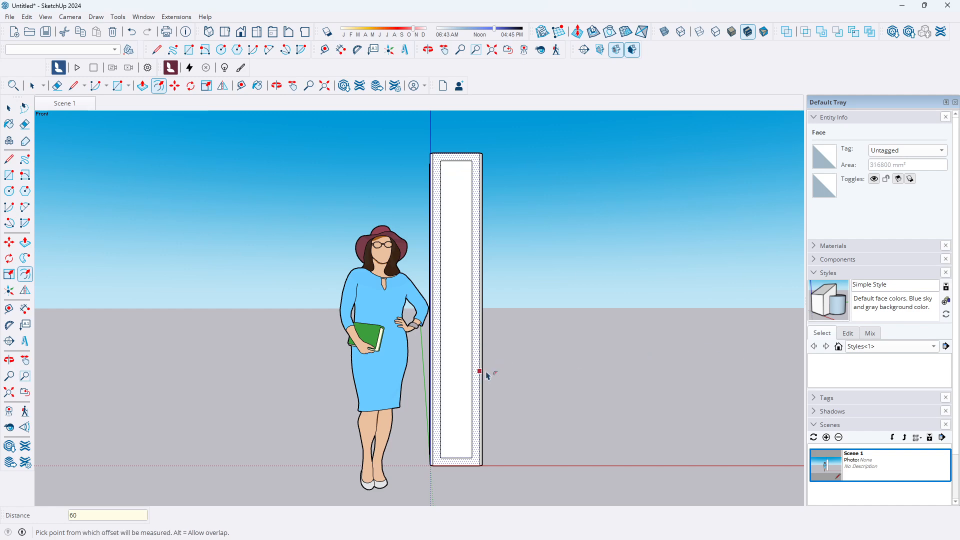
Offset the pillar's opposite face inward by the same distance
middle_drag(564, 395, 170, 404)
middle_drag(494, 430, 160, 400)
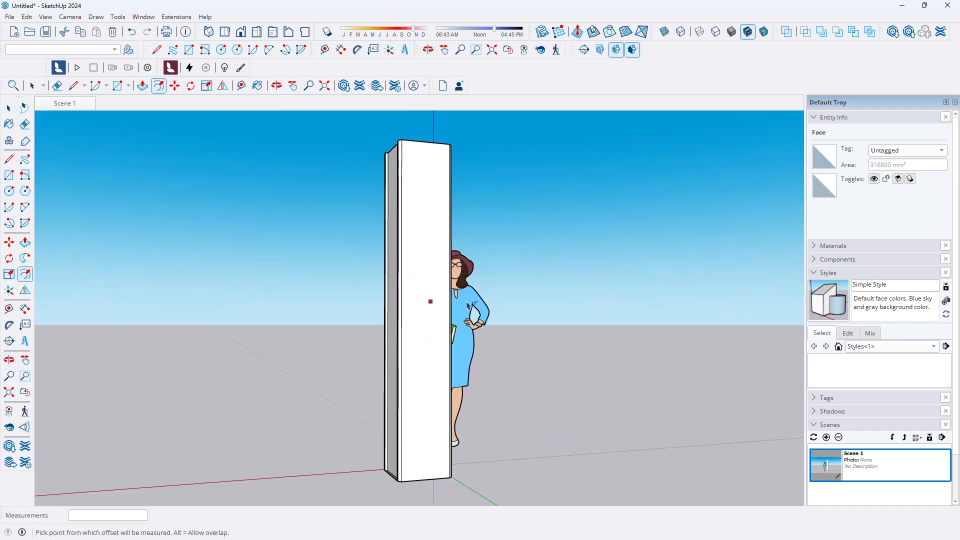
click(8, 110)
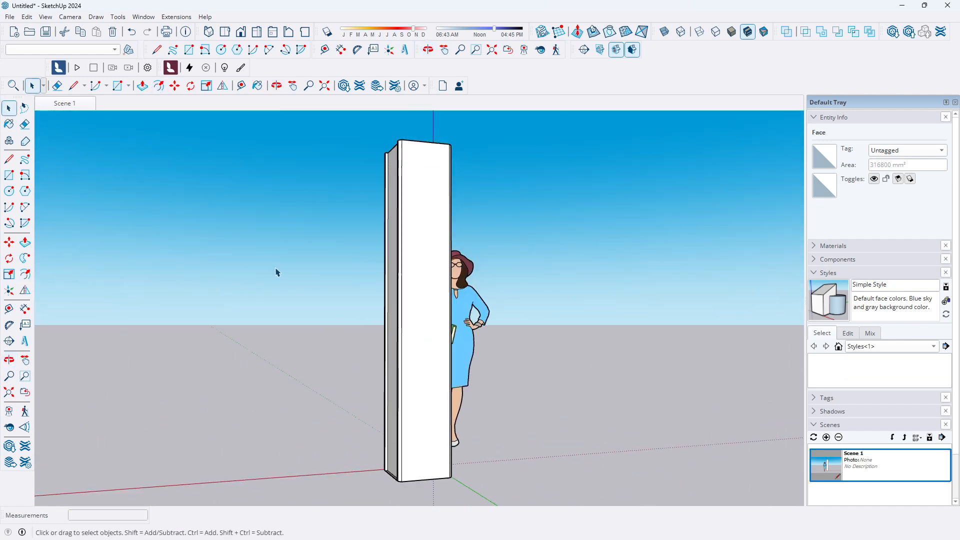
click(428, 343)
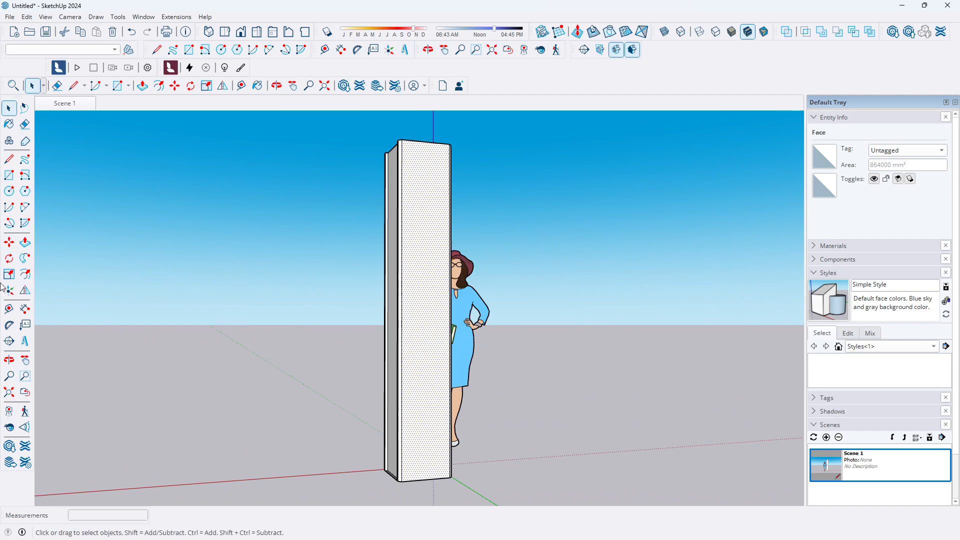
click(25, 274)
click(428, 144)
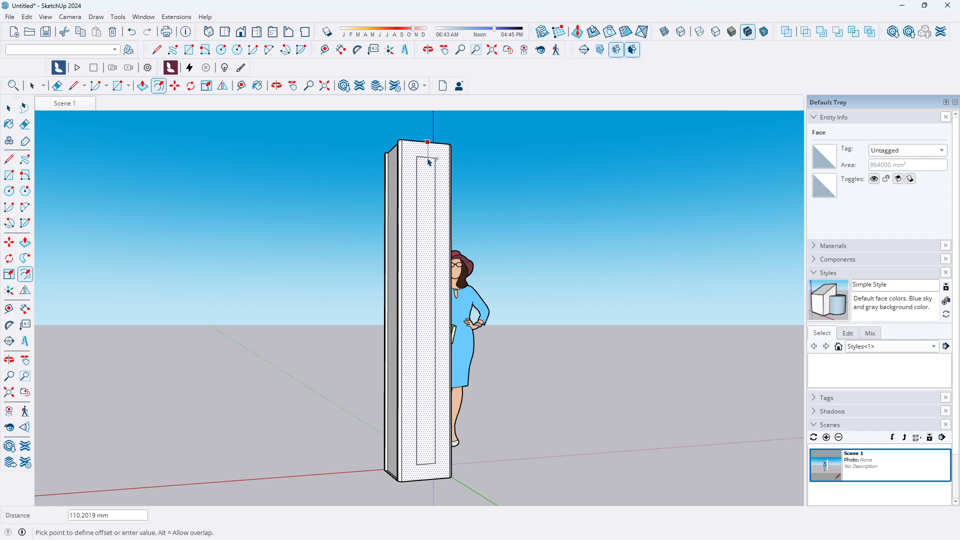
key(Return)
Return to the front view and place a guide line 40 mm above the pillar's base edge with the Tape Measure
scroll(208, 326, down, 2)
middle_drag(206, 330, 547, 389)
scroll(286, 452, up, 1)
middle_drag(286, 452, 470, 437)
scroll(400, 487, up, 3)
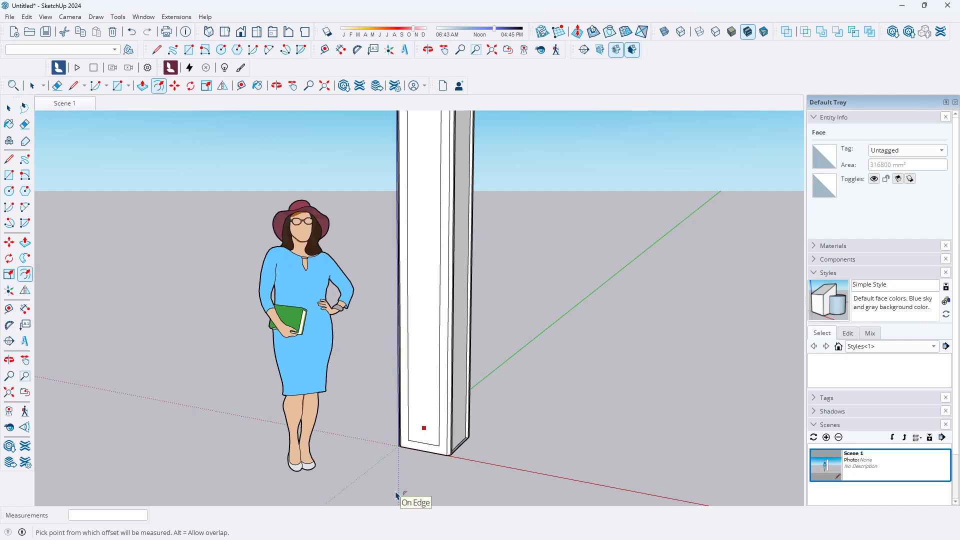
scroll(390, 475, down, 2)
middle_drag(375, 413, 493, 407)
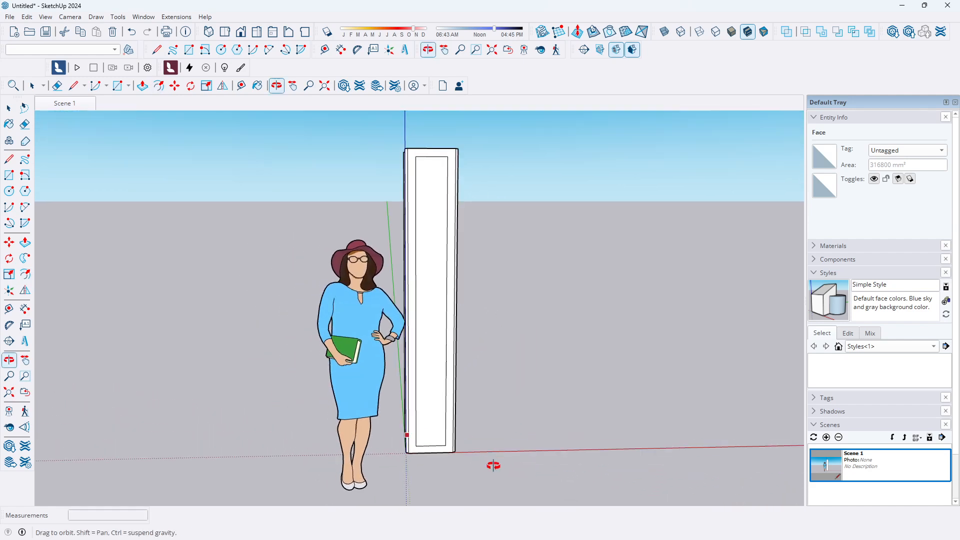
click(8, 108)
click(12, 114)
scroll(441, 290, up, 2)
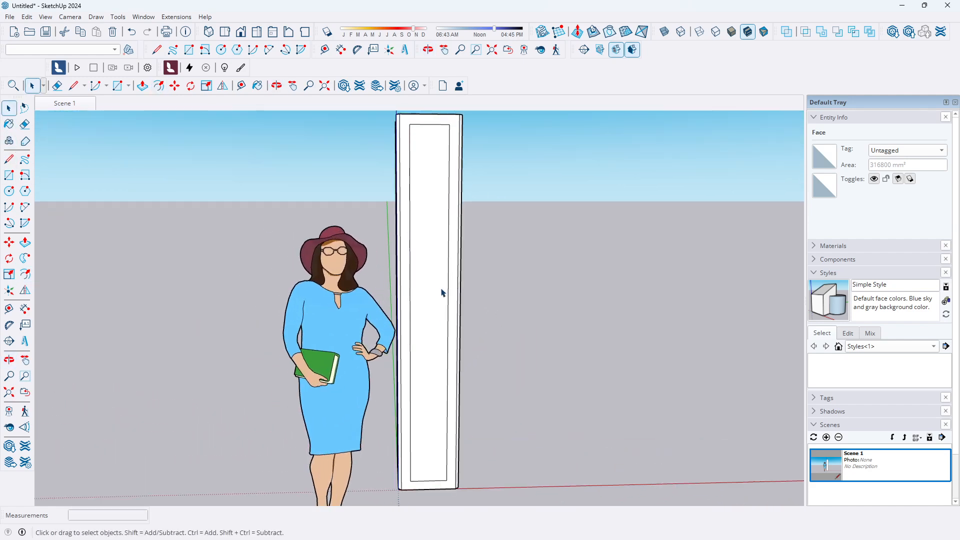
scroll(407, 265, down, 2)
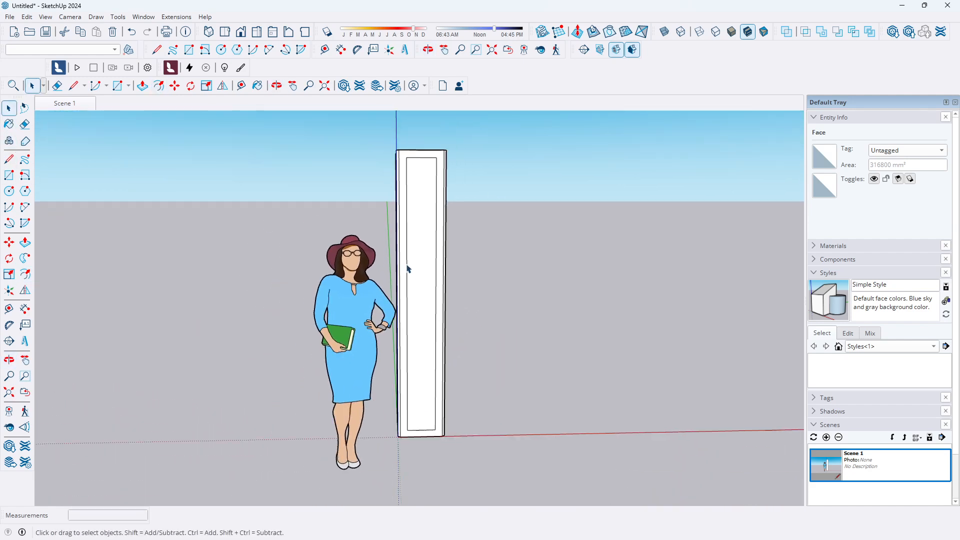
click(241, 32)
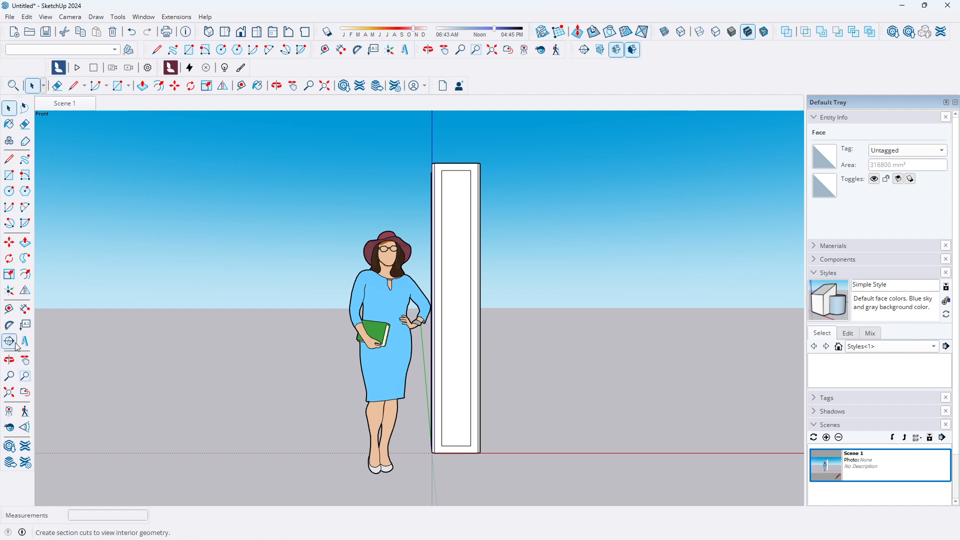
click(9, 308)
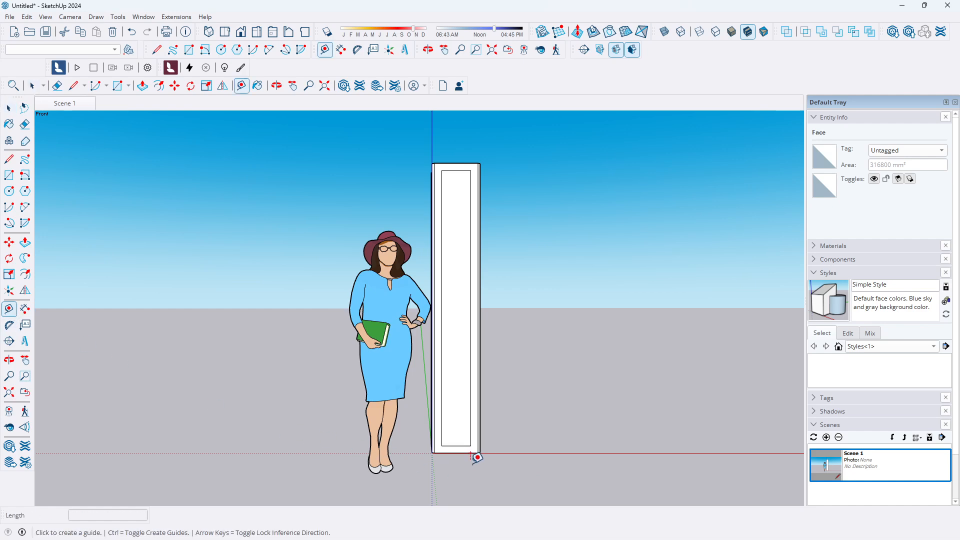
click(450, 453)
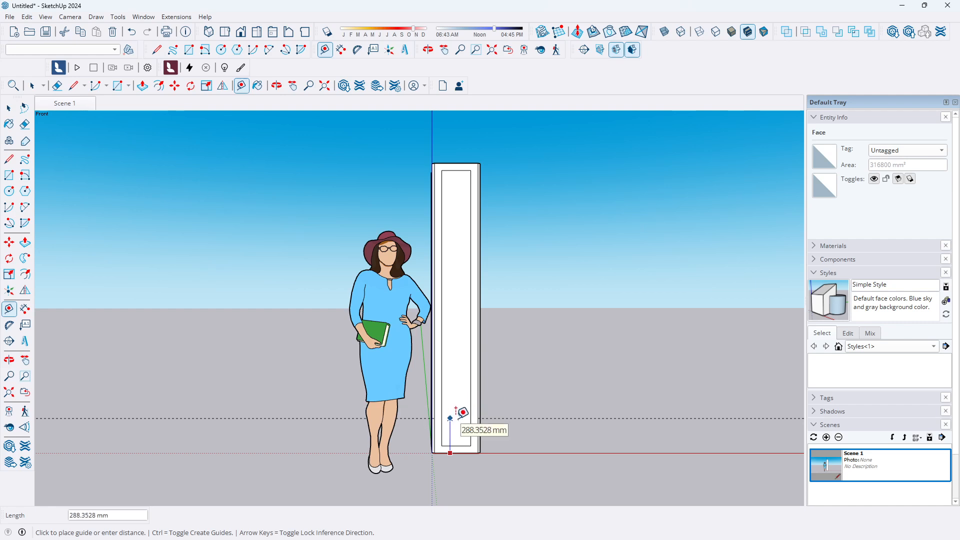
text(40)
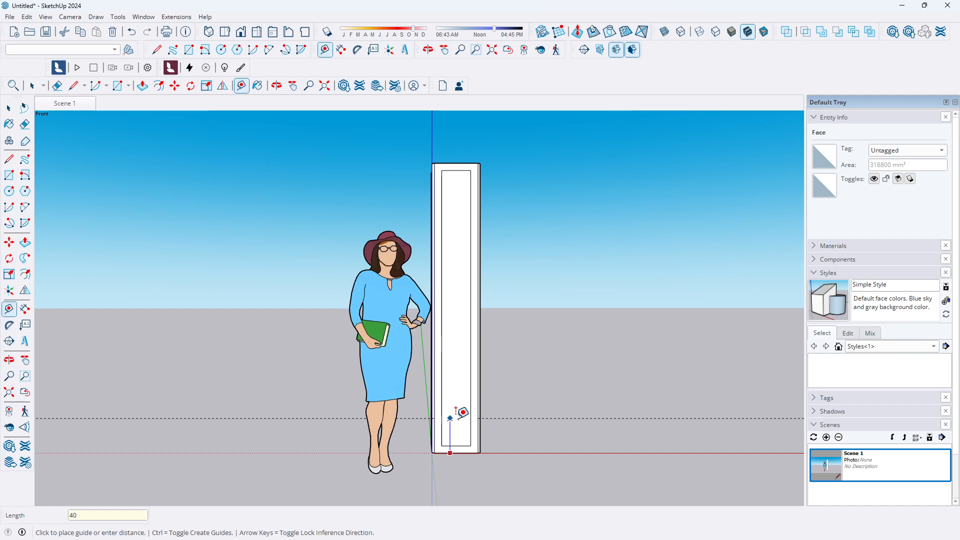
key(Return)
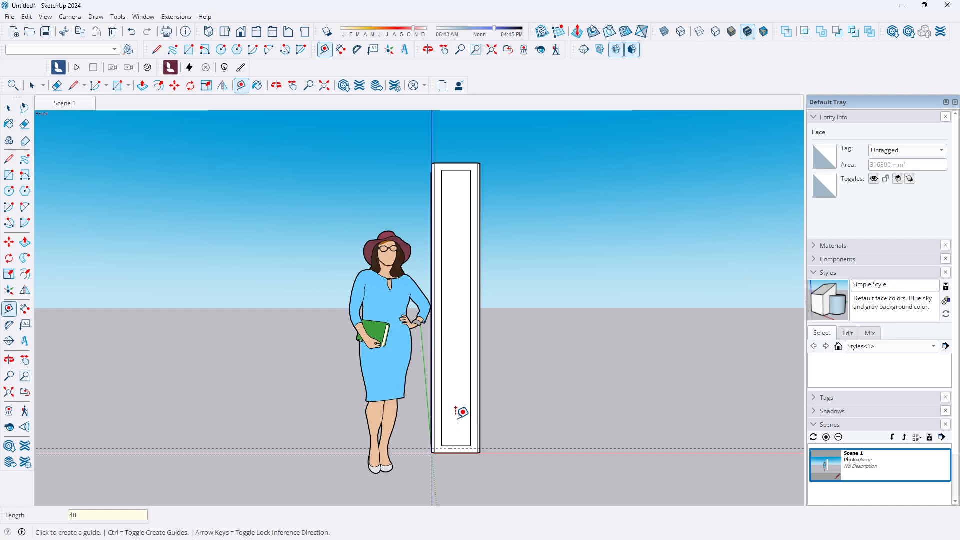
Place a second guide line measured up from the pillar's base edge and return to the front view
click(463, 452)
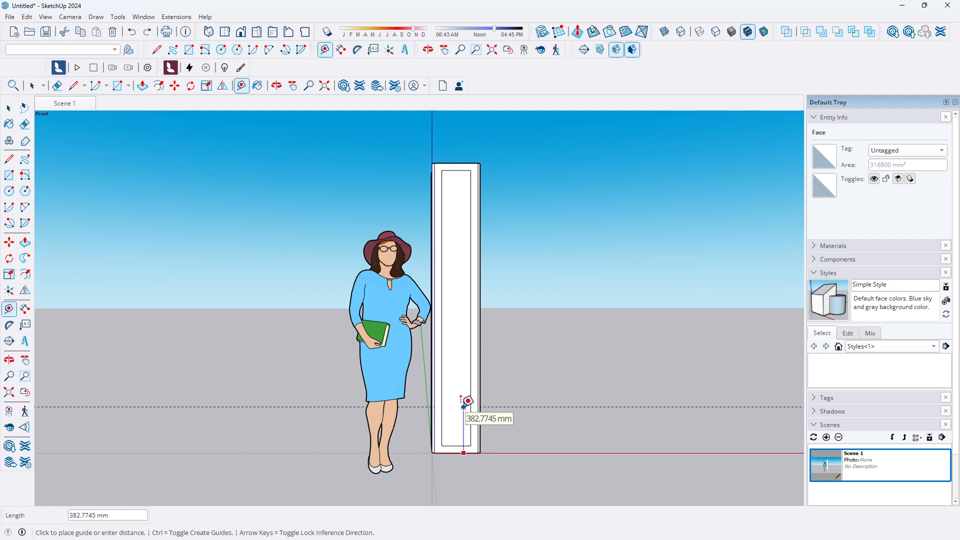
text(400)
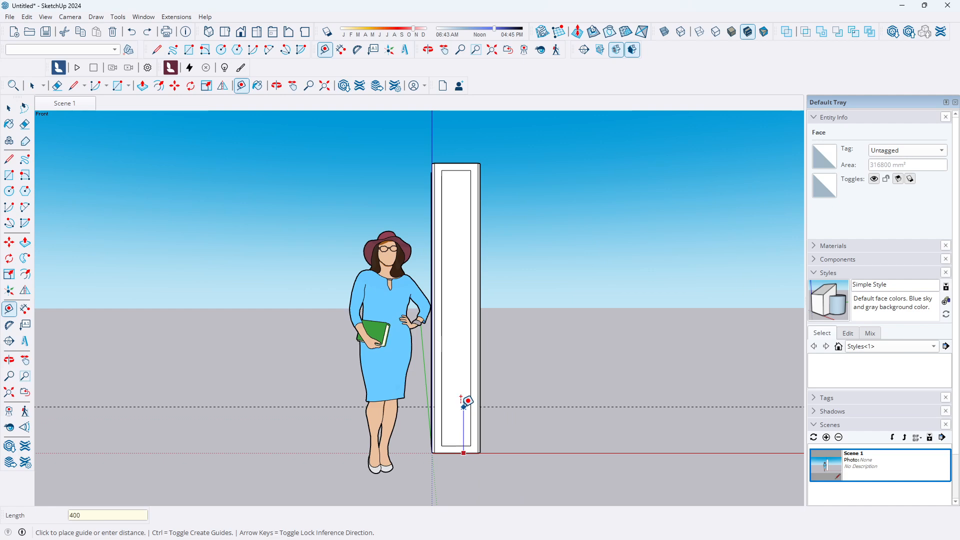
key(Return)
middle_drag(465, 428, 470, 384)
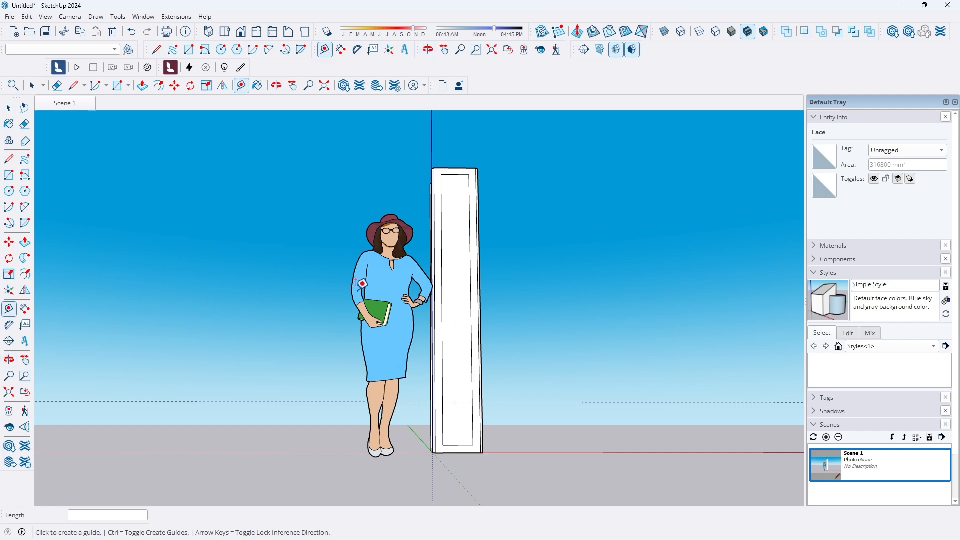
click(241, 31)
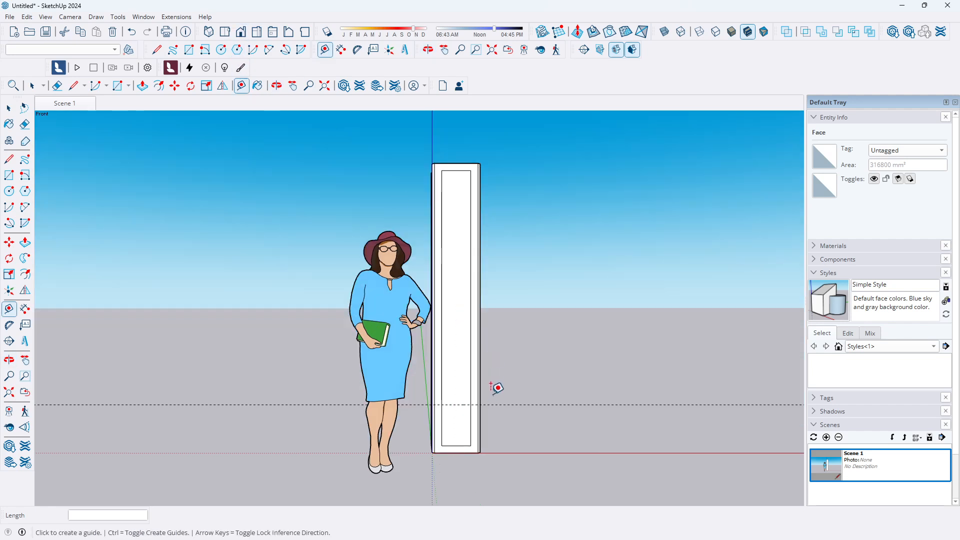
Place a guide line 200 mm below the pillar's top edge with the Tape Measure
click(456, 164)
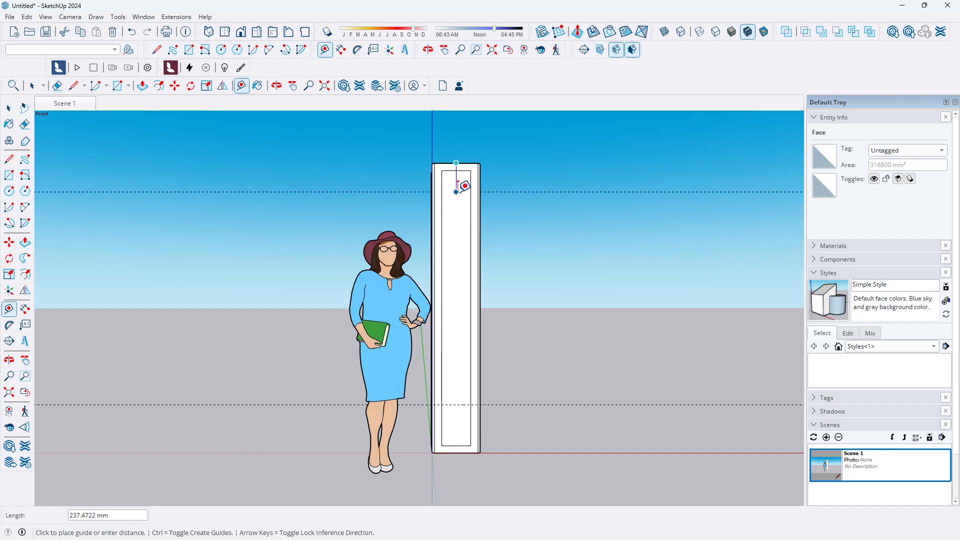
text(2)
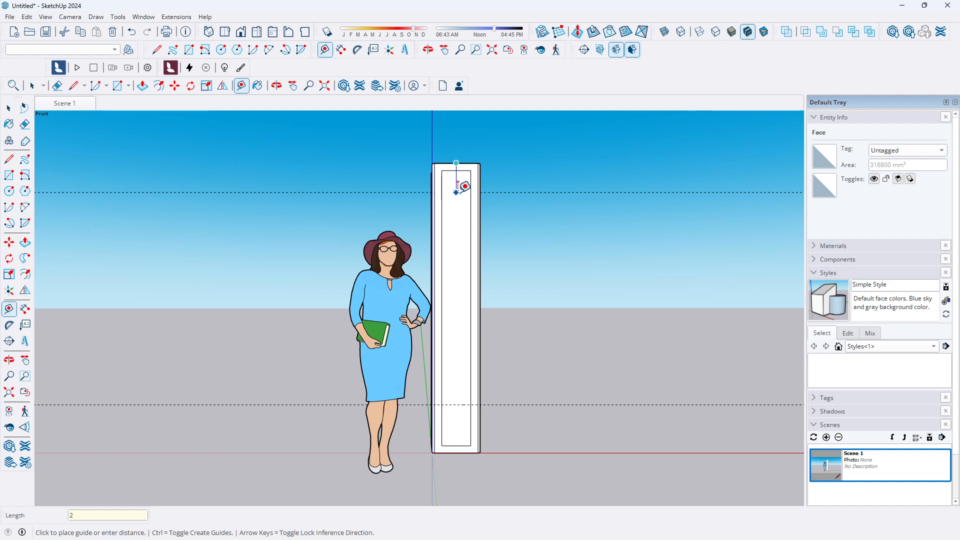
text(00)
key(Return)
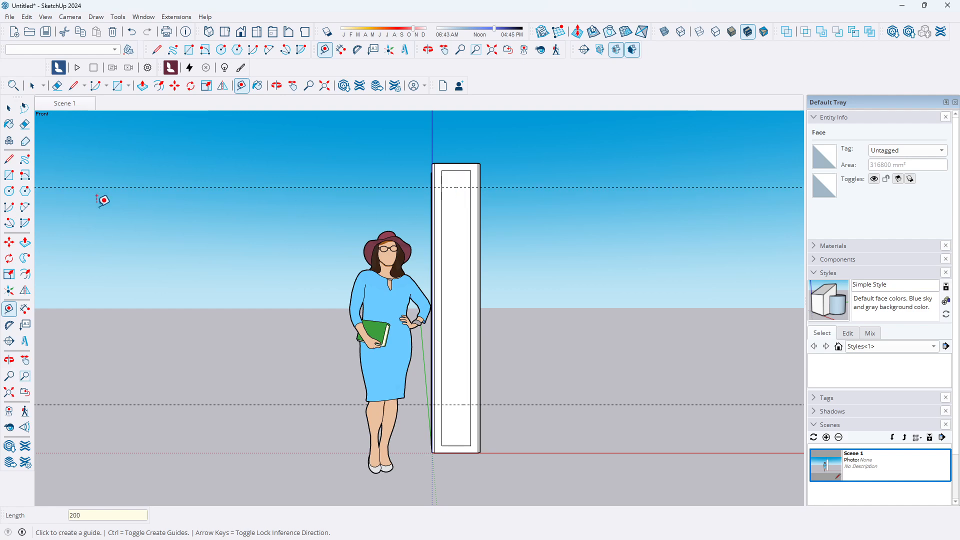
Move the top edge of the front inset rectangle down onto the new upper guide line
key(space)
click(464, 171)
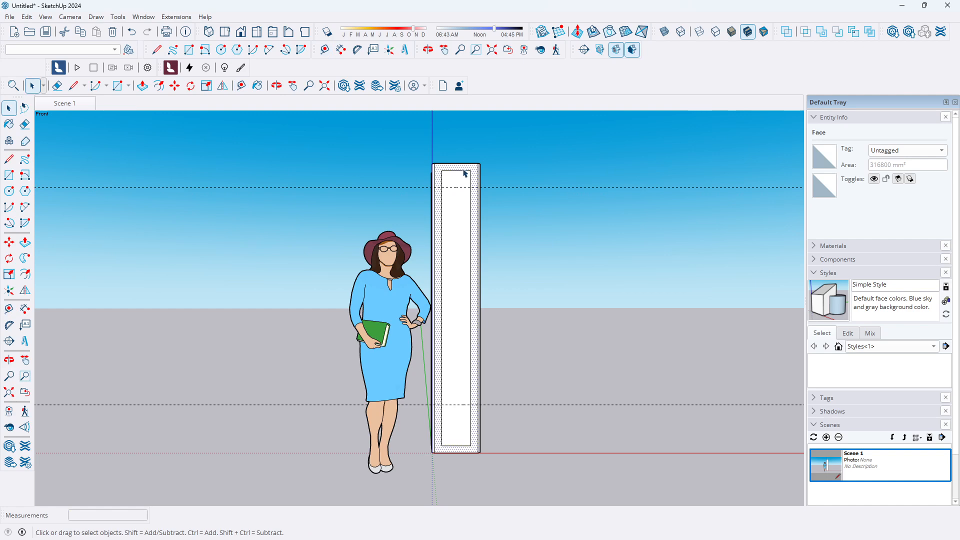
click(462, 171)
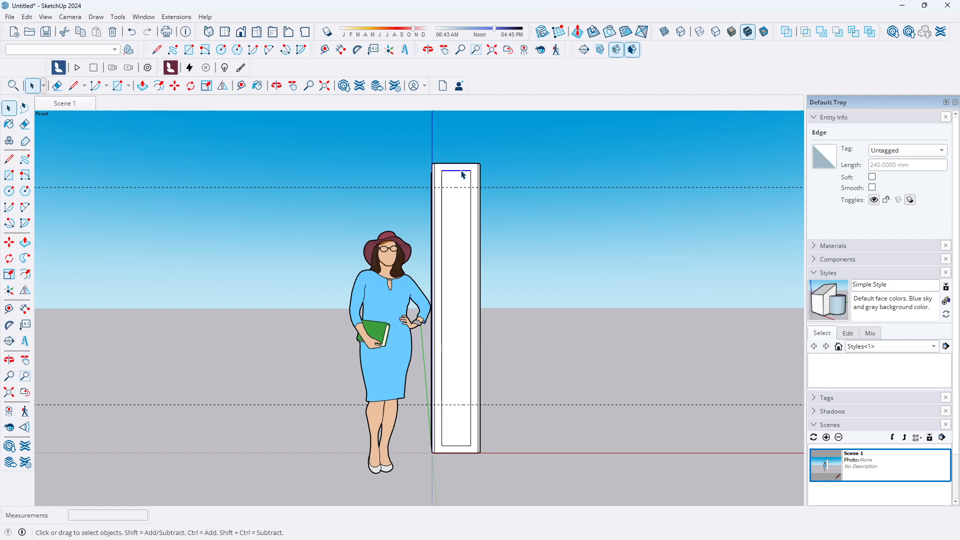
click(9, 242)
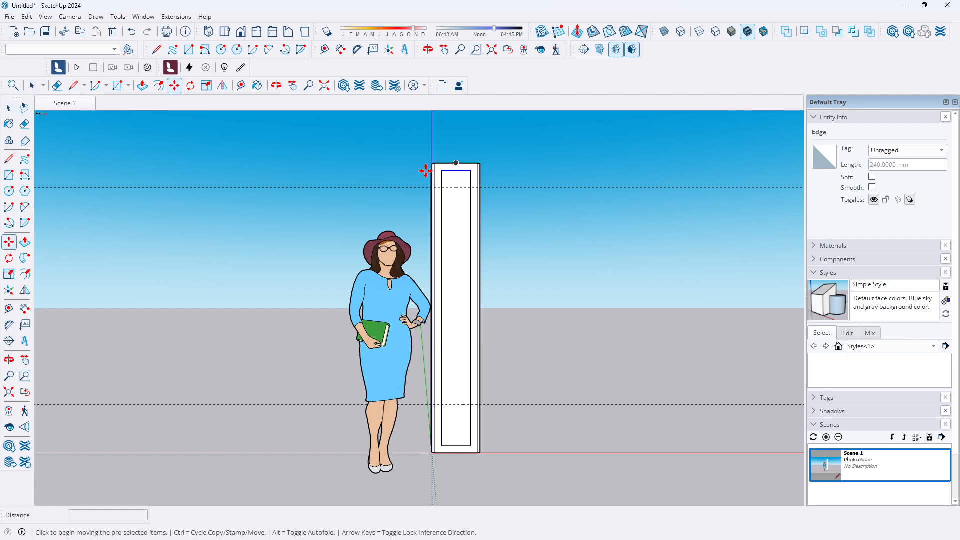
scroll(465, 177, up, 1)
click(453, 169)
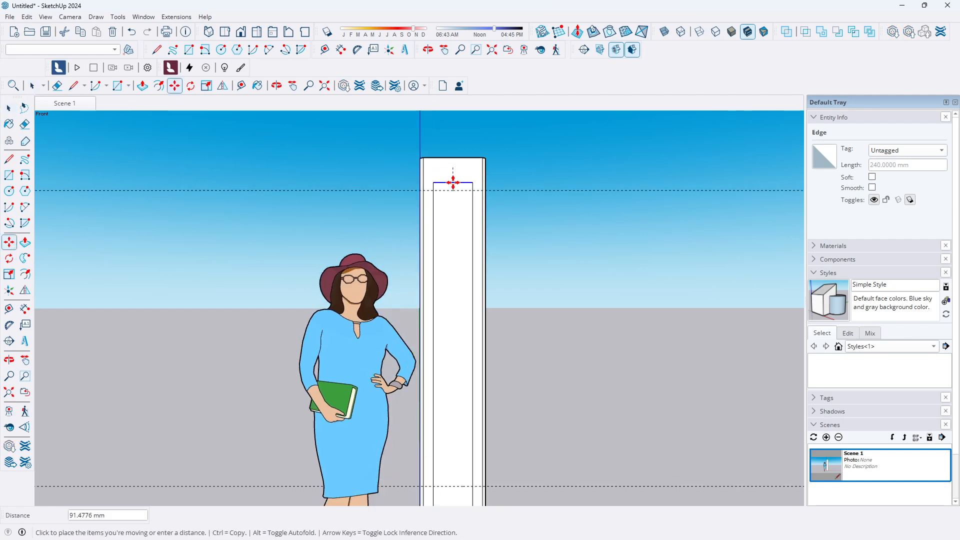
click(450, 193)
scroll(454, 161, down, 2)
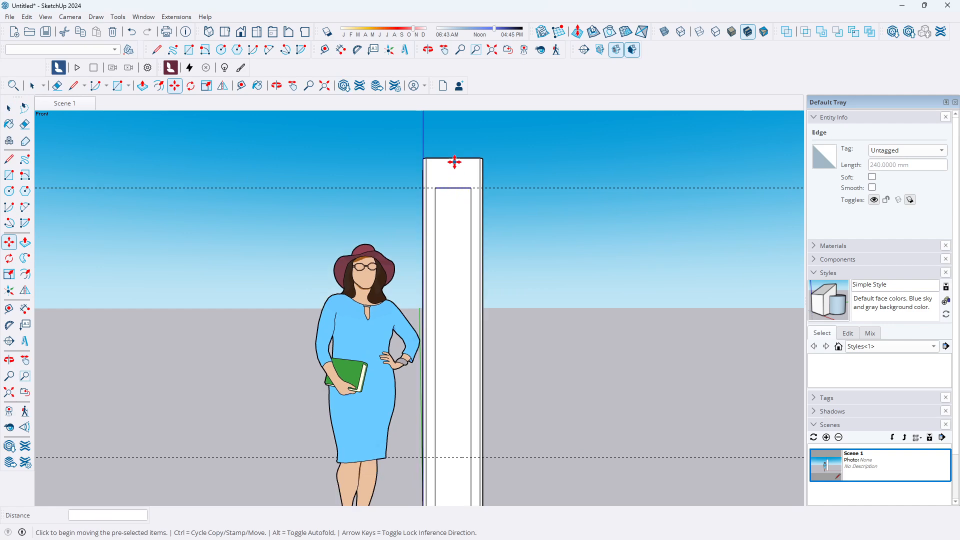
Move the bottom edge of the front inset rectangle up onto the lower guide line
click(453, 425)
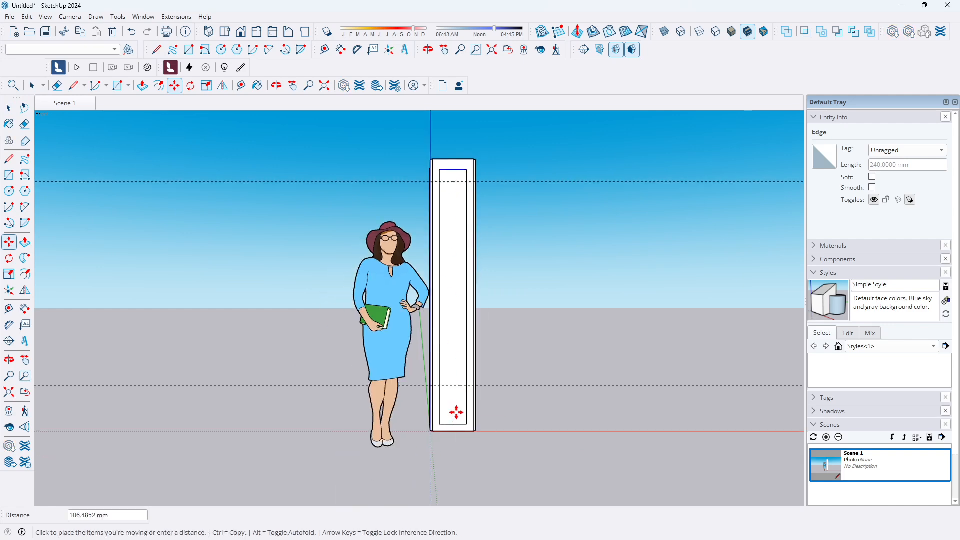
key(Escape)
click(9, 108)
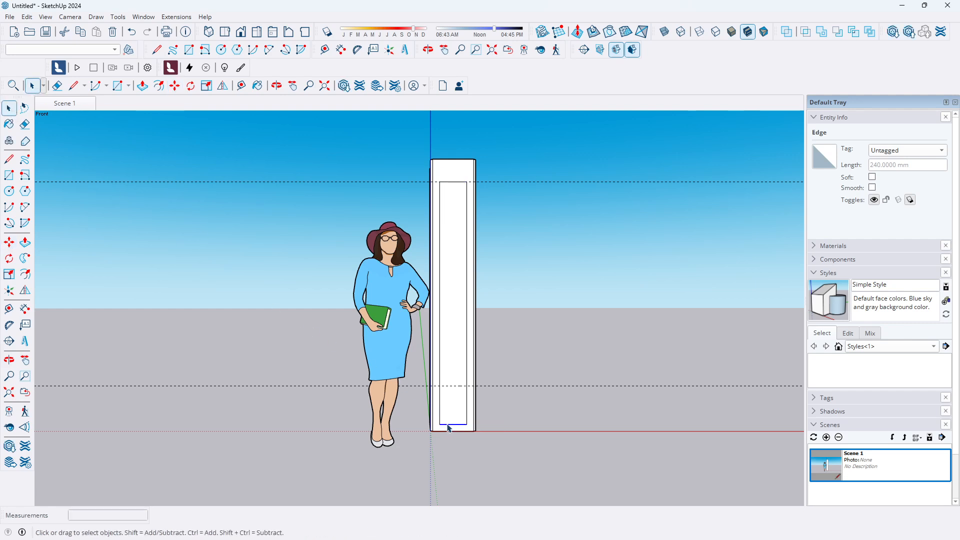
click(9, 242)
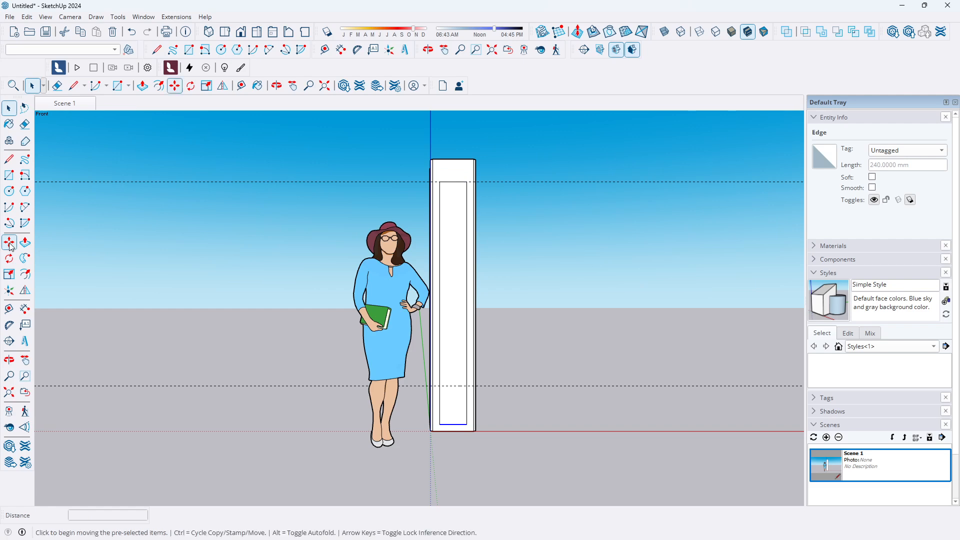
click(453, 424)
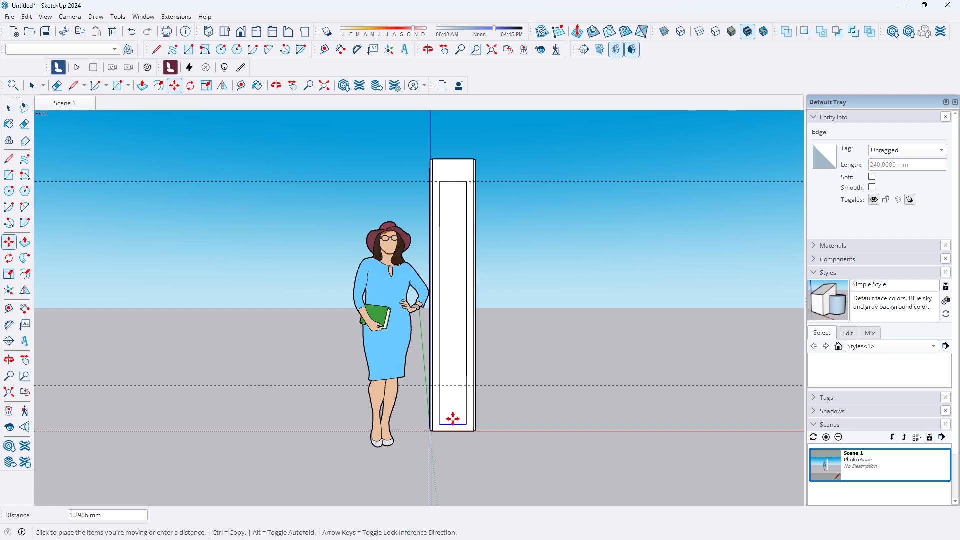
click(455, 388)
Orbit to the side and push the front inset panel face 200 mm with Push/Pull
middle_drag(435, 313, 199, 384)
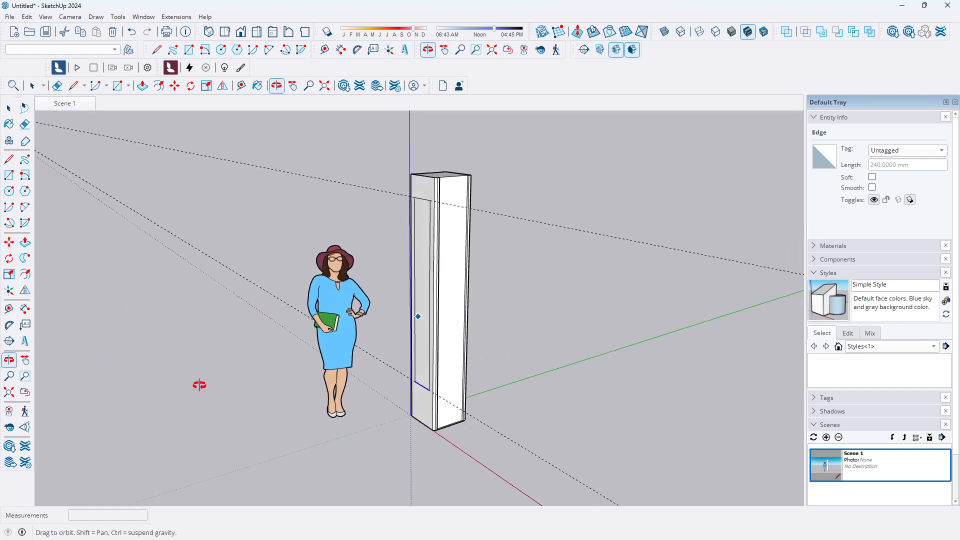
scroll(365, 306, up, 2)
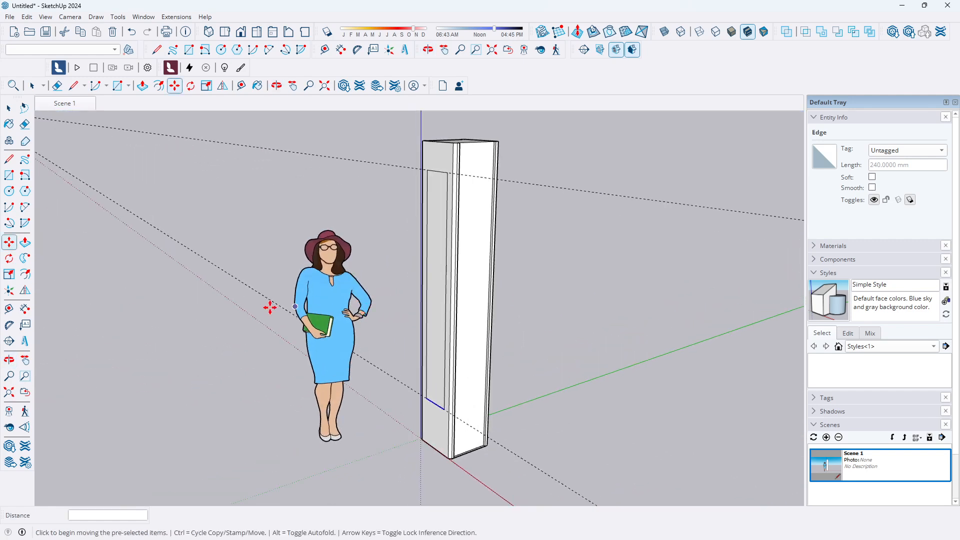
click(24, 242)
click(435, 334)
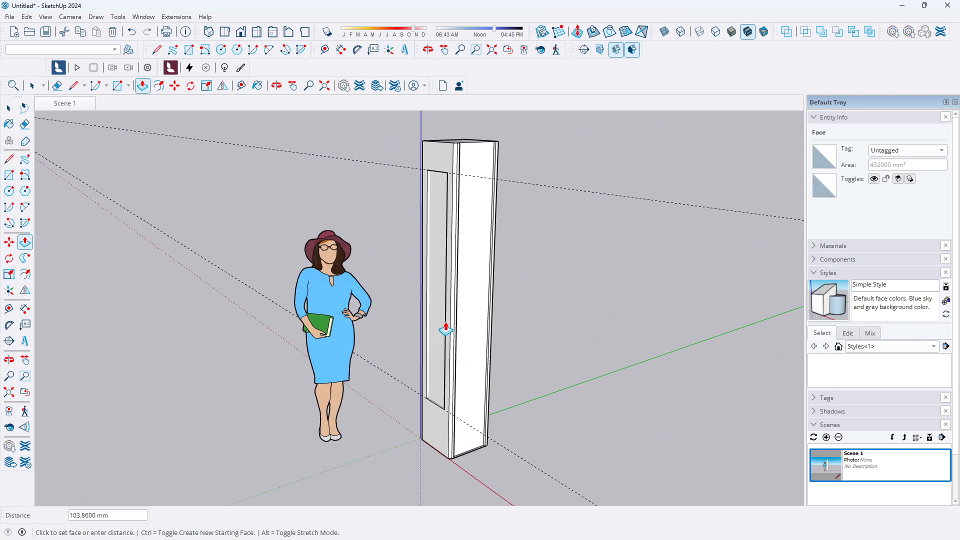
text(200)
key(Return)
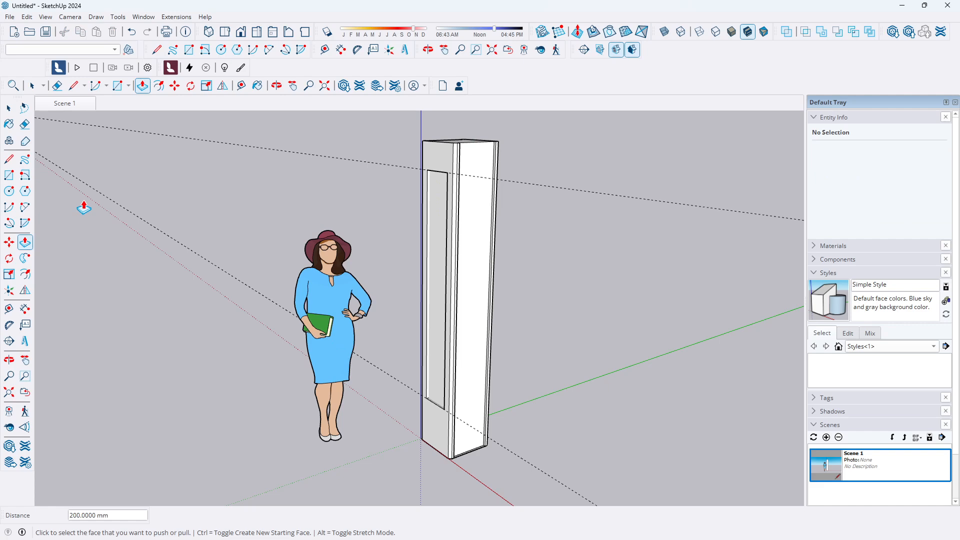
Orbit and zoom around the pillar to inspect the recessed panel and reach the opposite face
click(8, 108)
scroll(439, 342, up, 2)
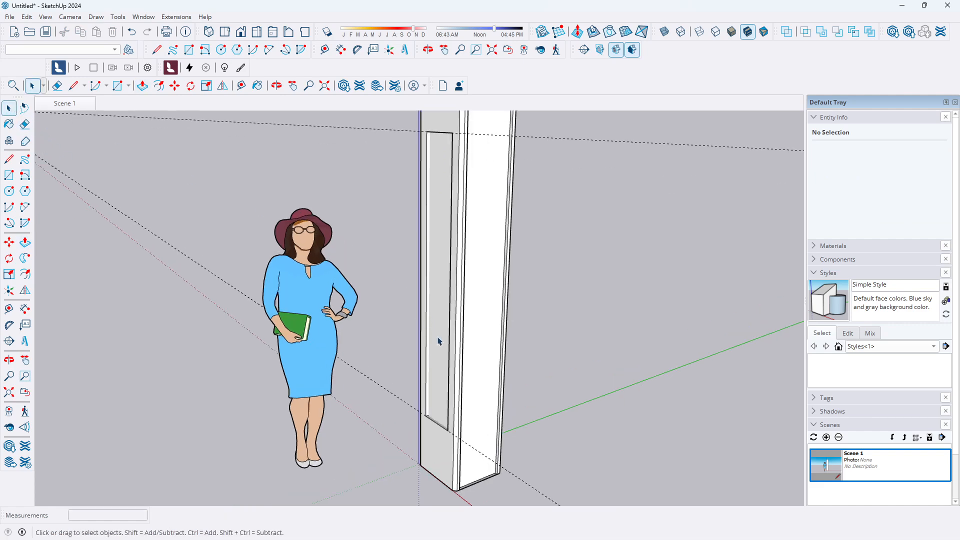
middle_drag(438, 341, 495, 400)
scroll(489, 419, up, 3)
scroll(489, 419, down, 6)
scroll(454, 332, up, 2)
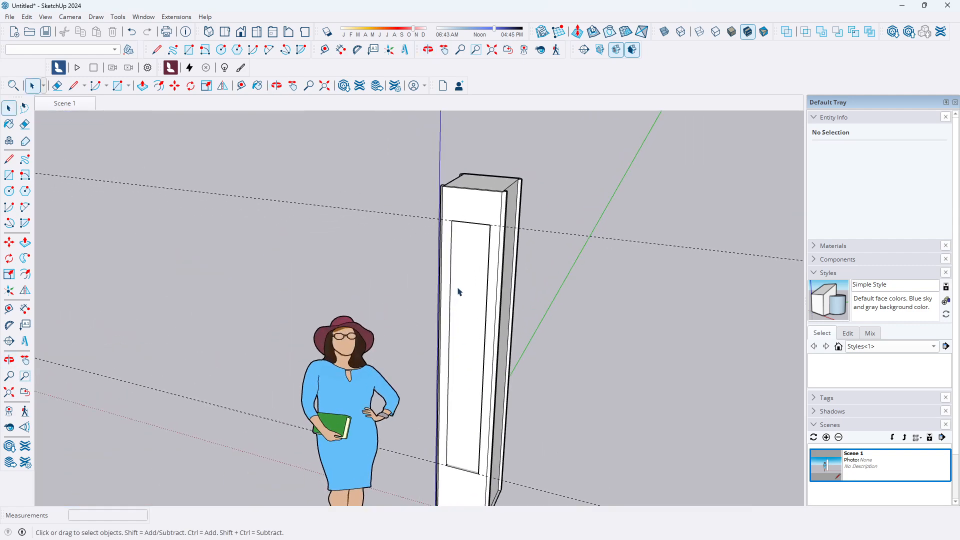
scroll(460, 296, down, 2)
middle_drag(497, 313, 392, 354)
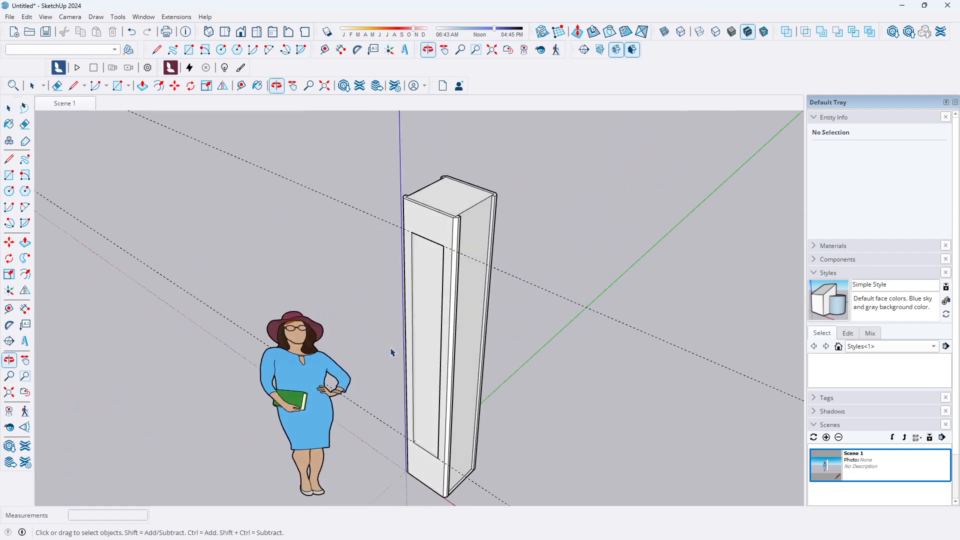
scroll(439, 300, up, 3)
scroll(448, 214, down, 2)
middle_drag(448, 216, 441, 270)
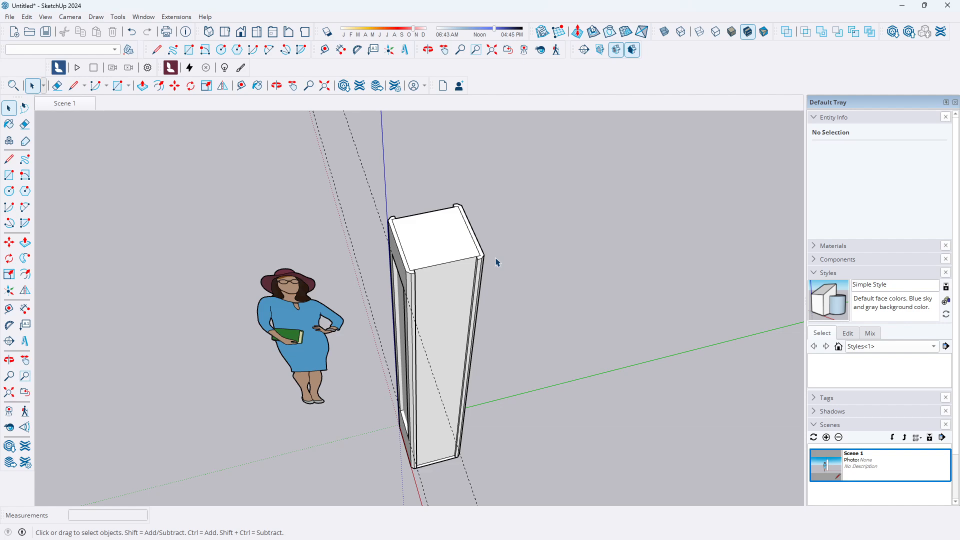
middle_drag(488, 271, 295, 281)
middle_drag(407, 365, 386, 253)
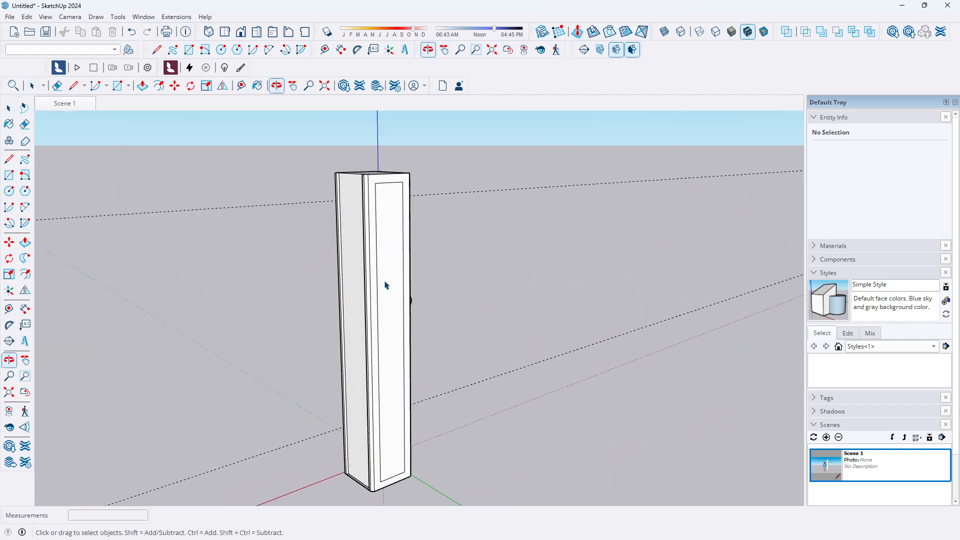
middle_drag(391, 426, 375, 353)
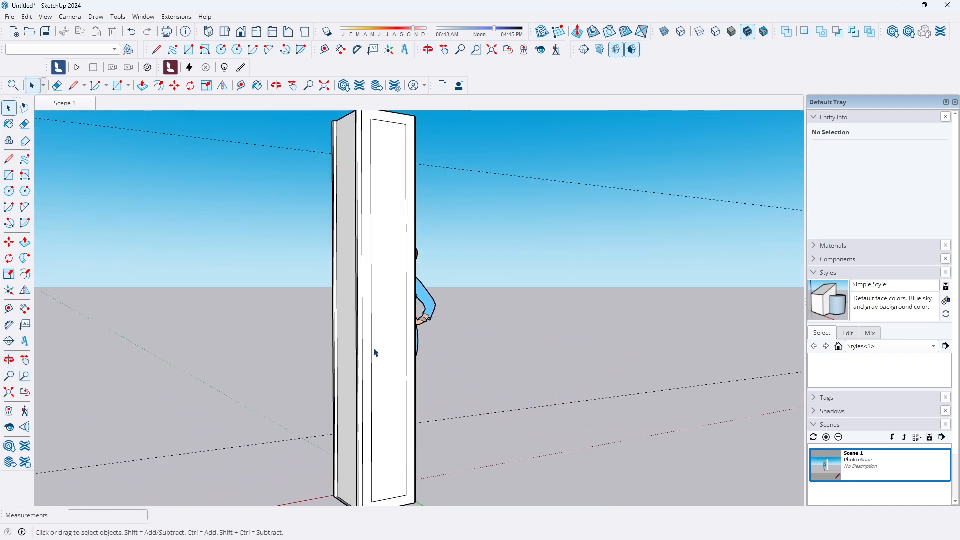
click(407, 428)
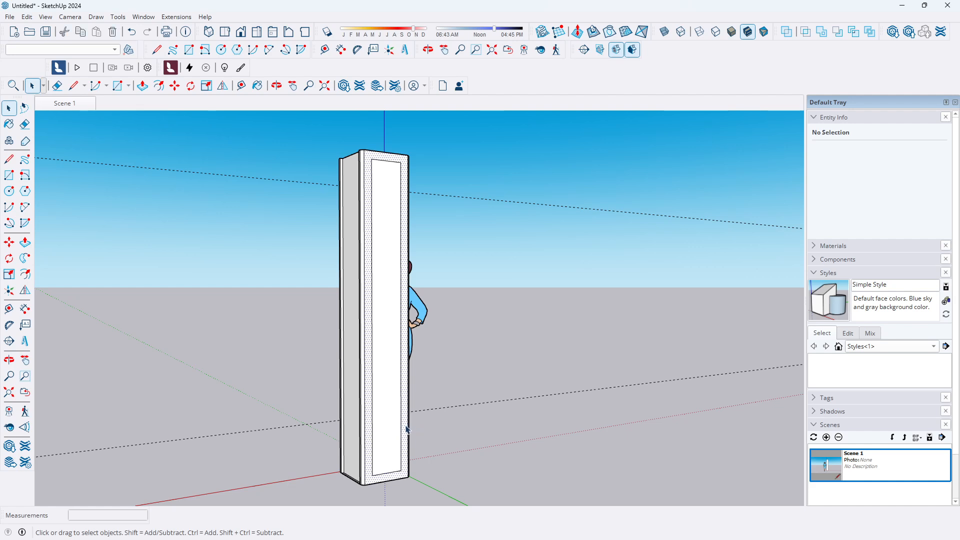
click(387, 473)
key(m)
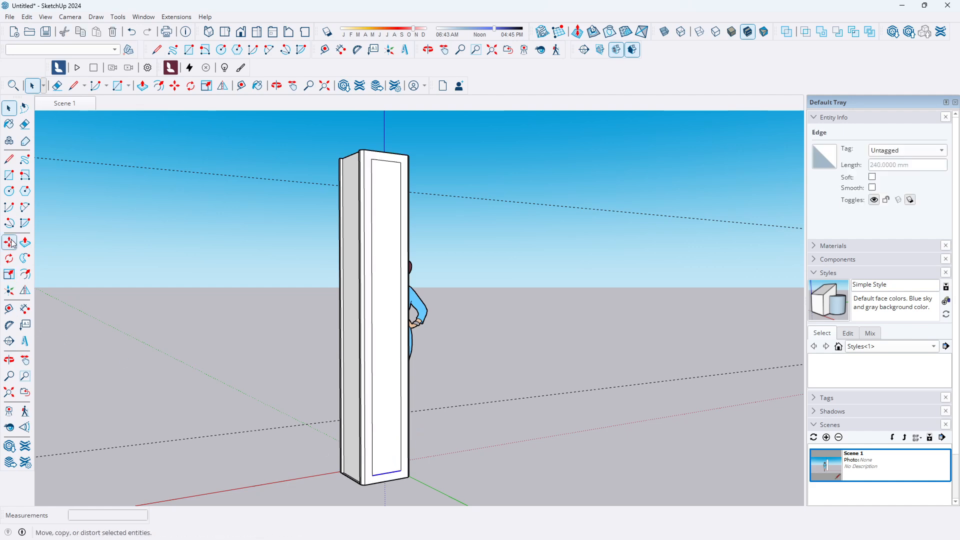
click(371, 467)
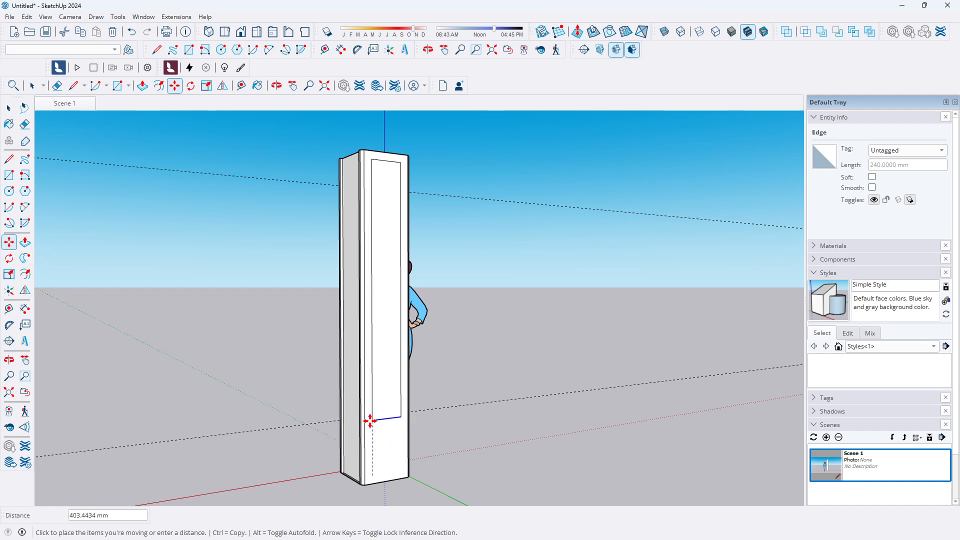
key(Escape)
key(Escape)
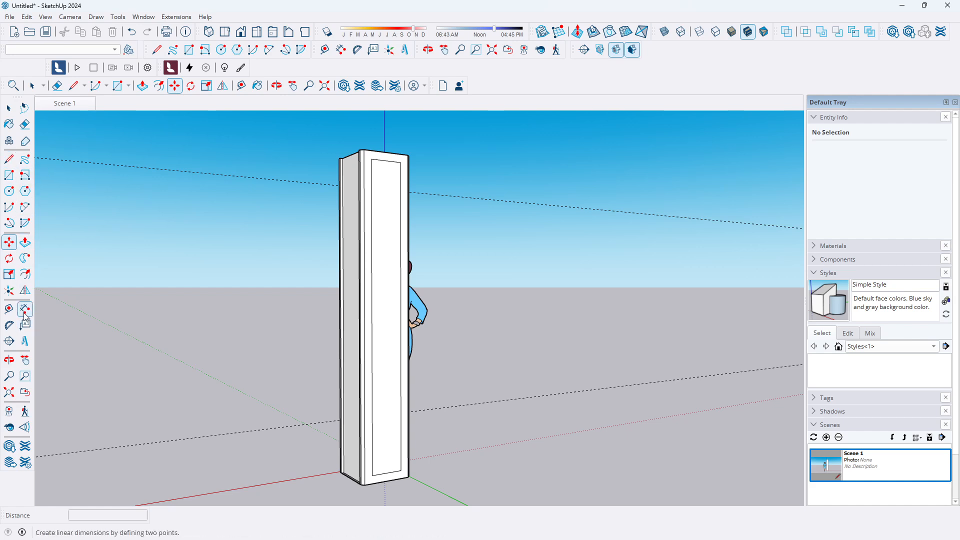
On the opposite face, place guide lines 400 mm above the pillar's base and 200 mm below its top
click(9, 309)
click(386, 480)
text(400)
key(Return)
click(386, 152)
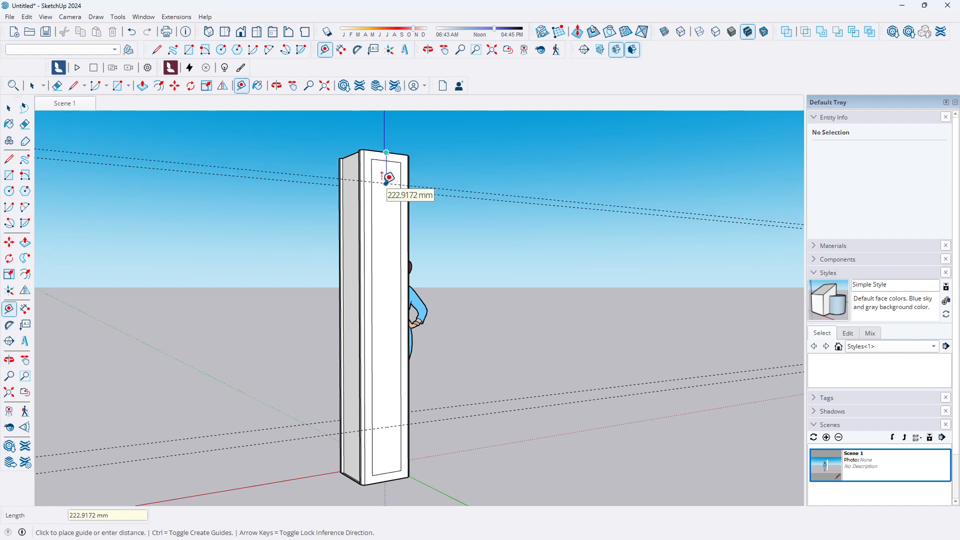
text(200)
key(Return)
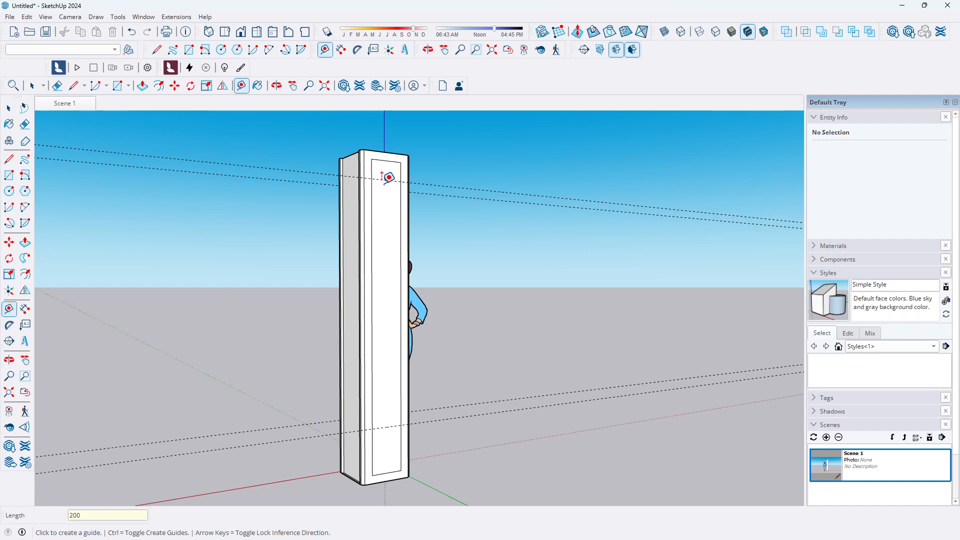
Move the bottom edge of the opposite face's inset rectangle up onto the 400 mm guide line
click(9, 108)
click(389, 473)
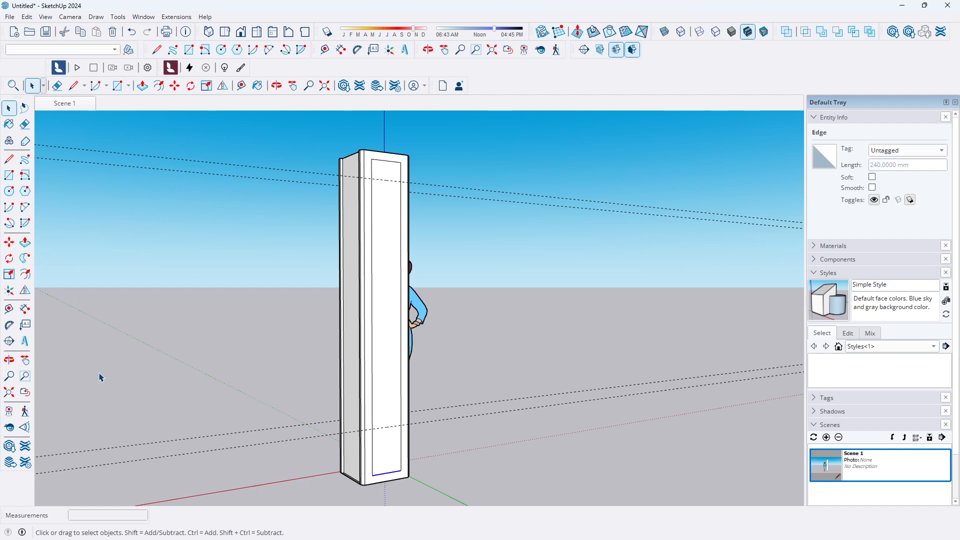
click(9, 242)
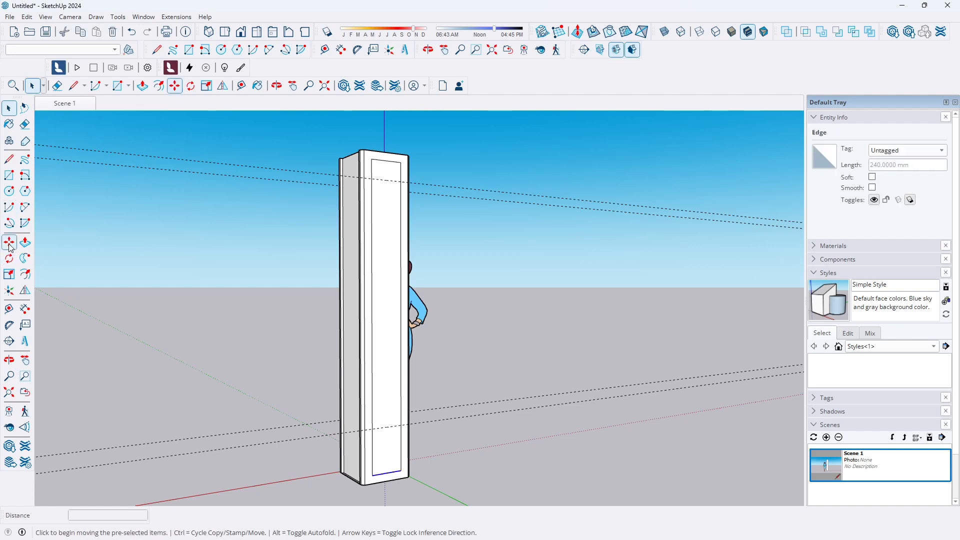
click(387, 472)
click(393, 427)
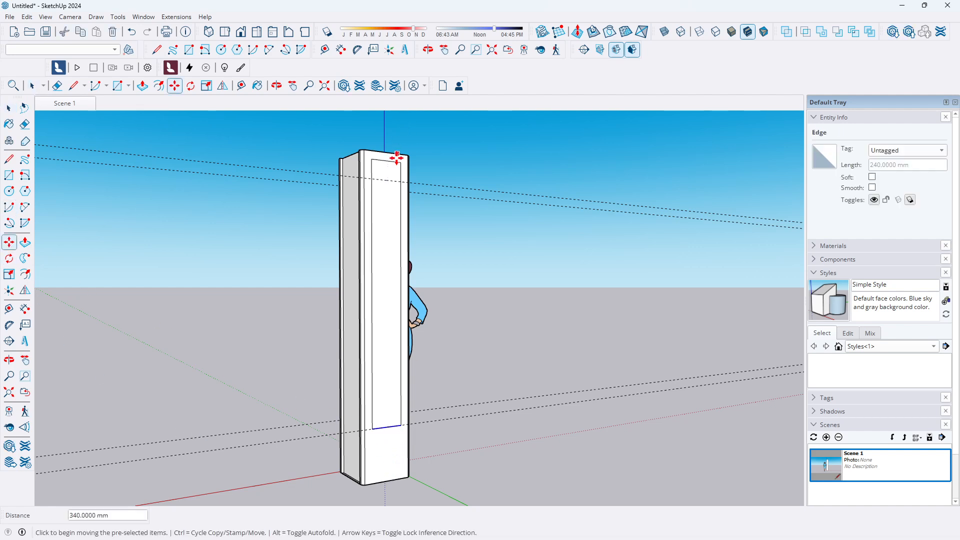
Move the top edge of the opposite inset rectangle down onto the 200 mm guide line
key(space)
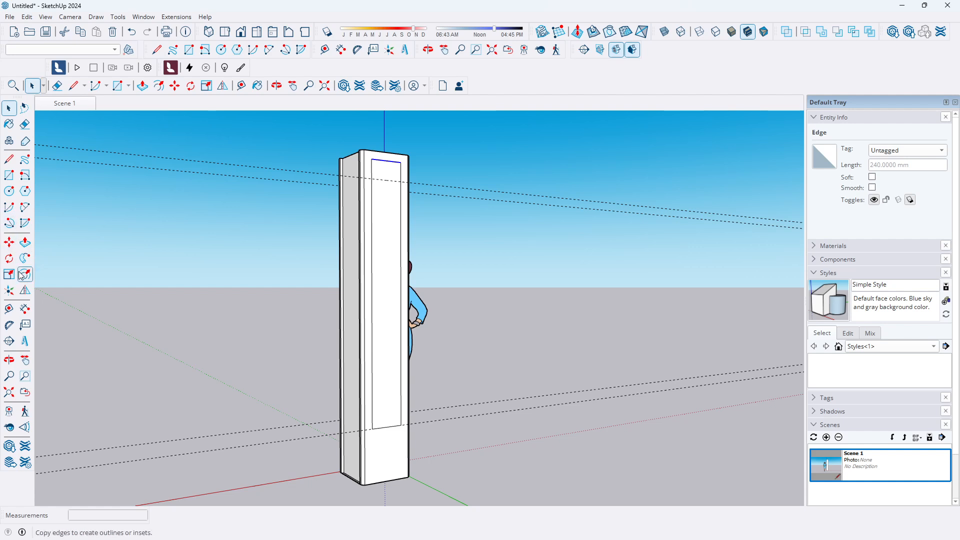
click(9, 243)
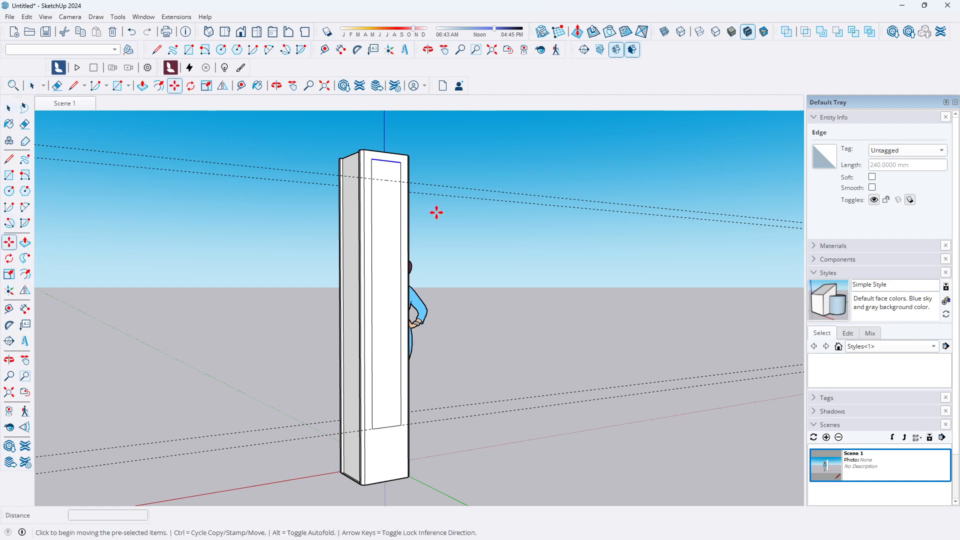
click(385, 161)
click(384, 180)
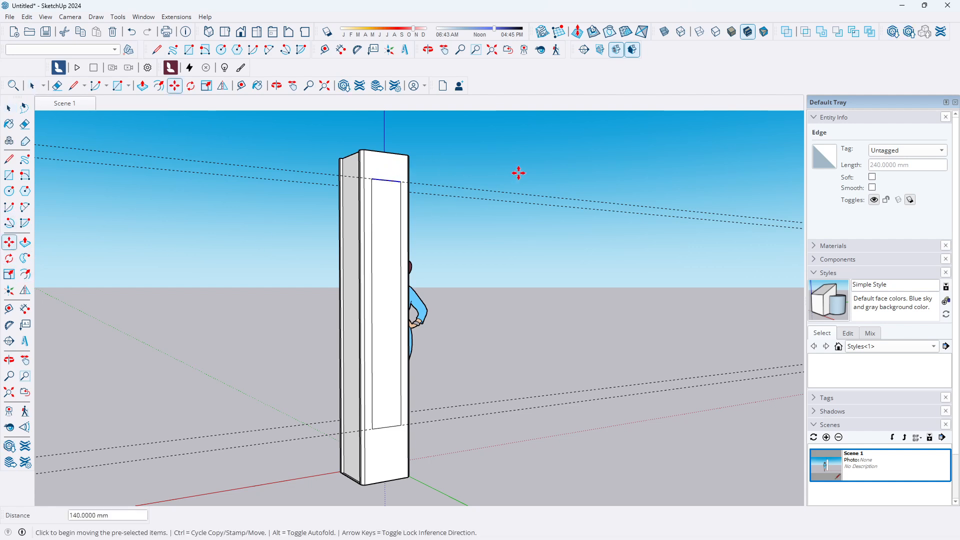
click(9, 108)
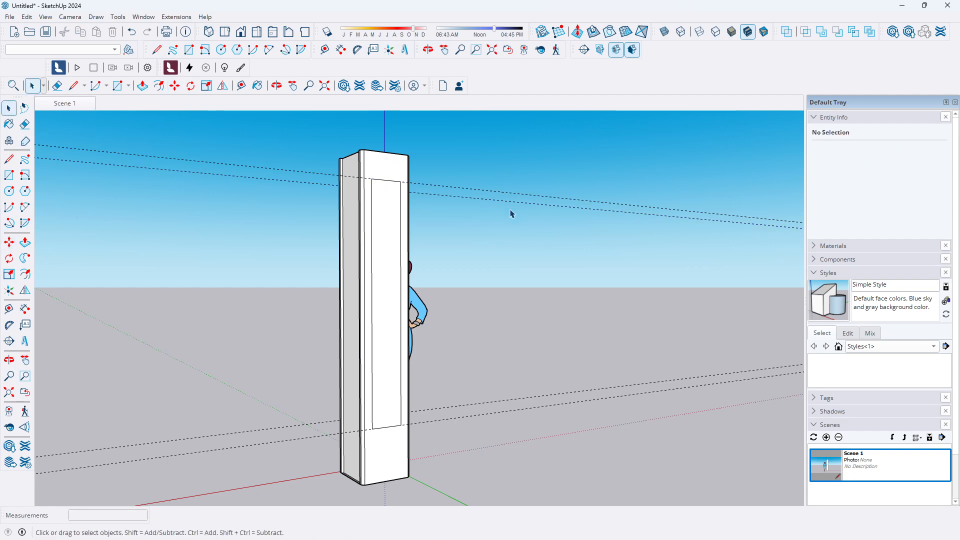
Select and delete the guide lines placed around the pillar
click(524, 199)
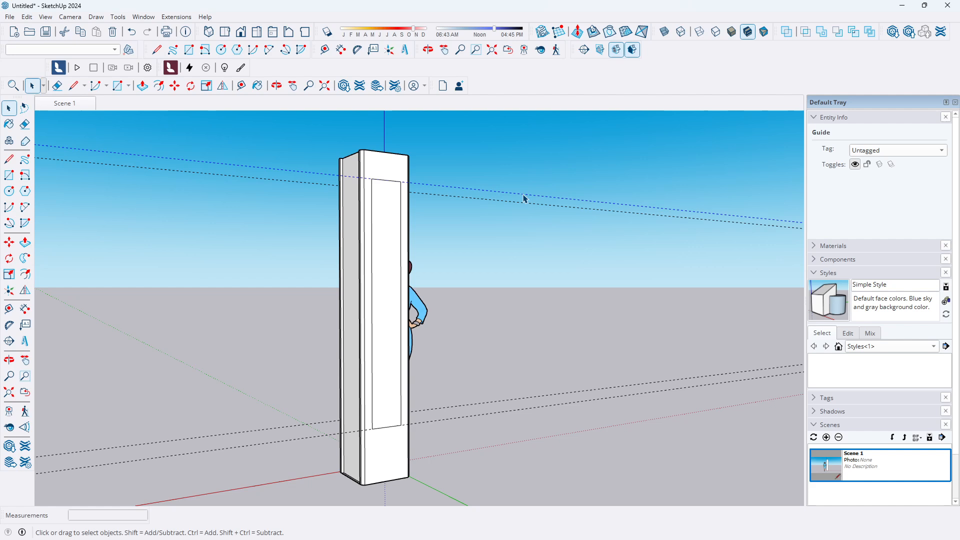
click(524, 203)
click(481, 418)
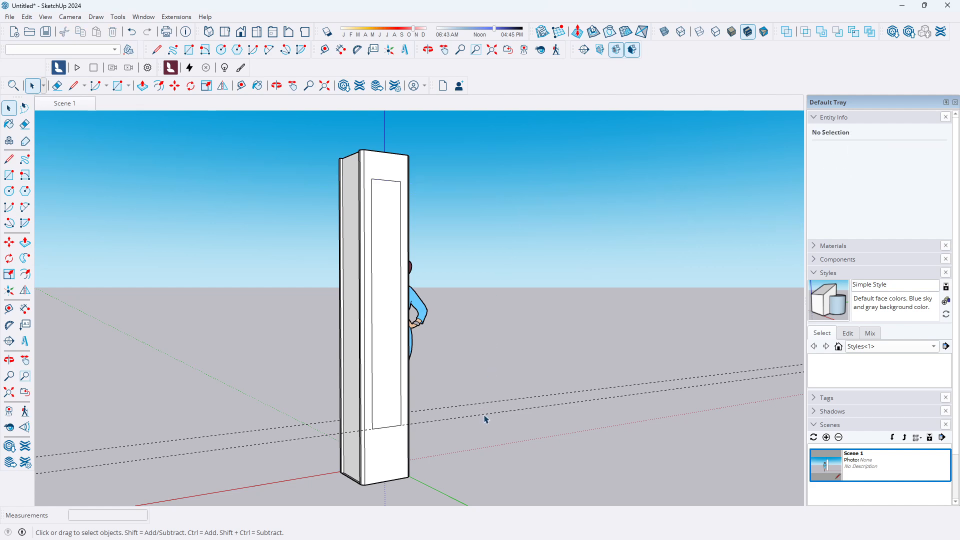
click(484, 419)
key(Delete)
Push the opposite face's inset panel 20 mm into the pillar
scroll(438, 397, down, 3)
middle_drag(438, 397, 345, 420)
scroll(437, 260, up, 4)
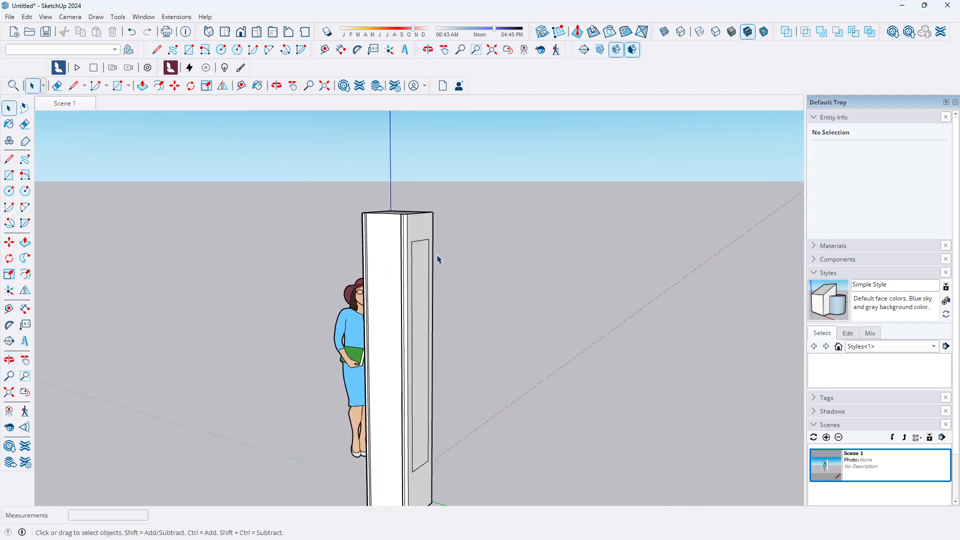
click(418, 292)
click(25, 242)
click(420, 260)
middle_drag(407, 215, 408, 261)
text(20)
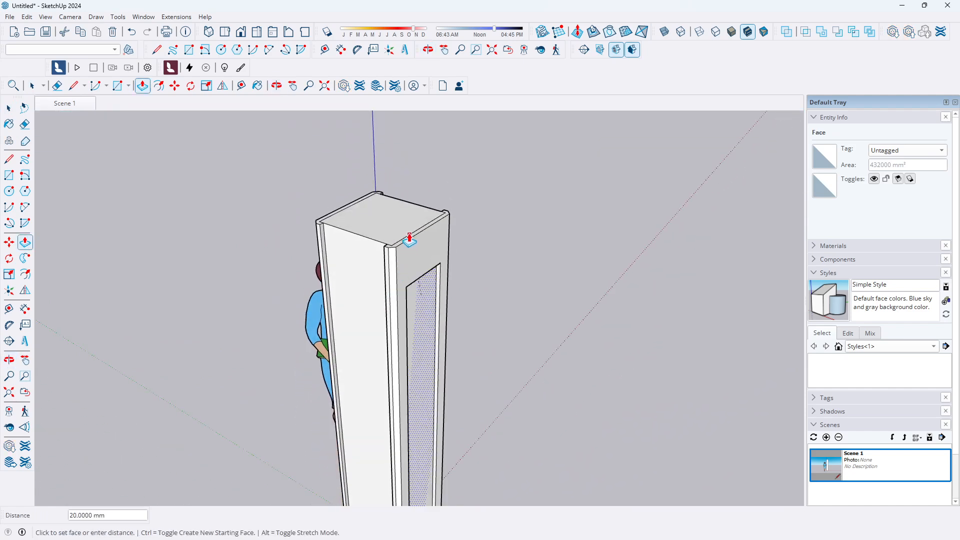
key(Return)
Undo the last push of the inset panel
click(16, 106)
middle_drag(257, 189, 422, 293)
key(ctrl+z)
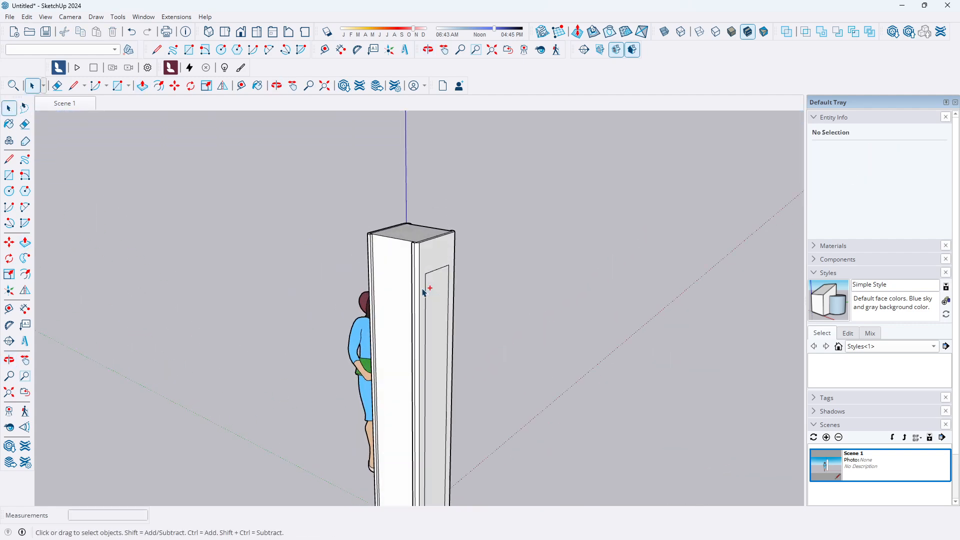
Push the opposite face's inset panel into the pillar again by the same depth
scroll(449, 314, up, 2)
click(444, 313)
click(25, 243)
click(438, 358)
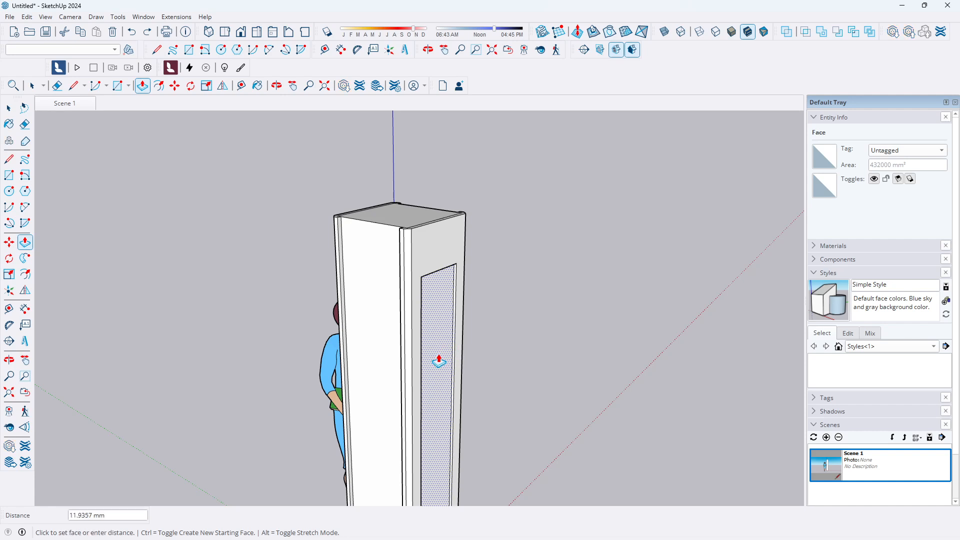
click(437, 360)
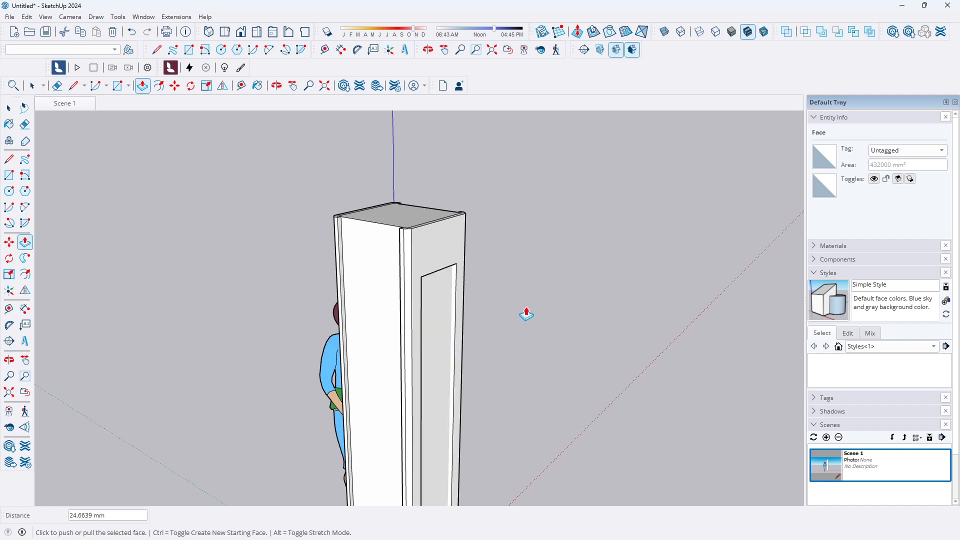
Orbit, zoom and switch to the front view to inspect the pillar's recessed panels
click(9, 108)
scroll(521, 215, down, 3)
scroll(448, 337, up, 1)
middle_drag(448, 337, 625, 343)
scroll(268, 289, down, 2)
scroll(422, 328, up, 3)
middle_drag(328, 343, 479, 319)
scroll(479, 319, down, 2)
scroll(476, 364, up, 2)
middle_drag(381, 343, 517, 350)
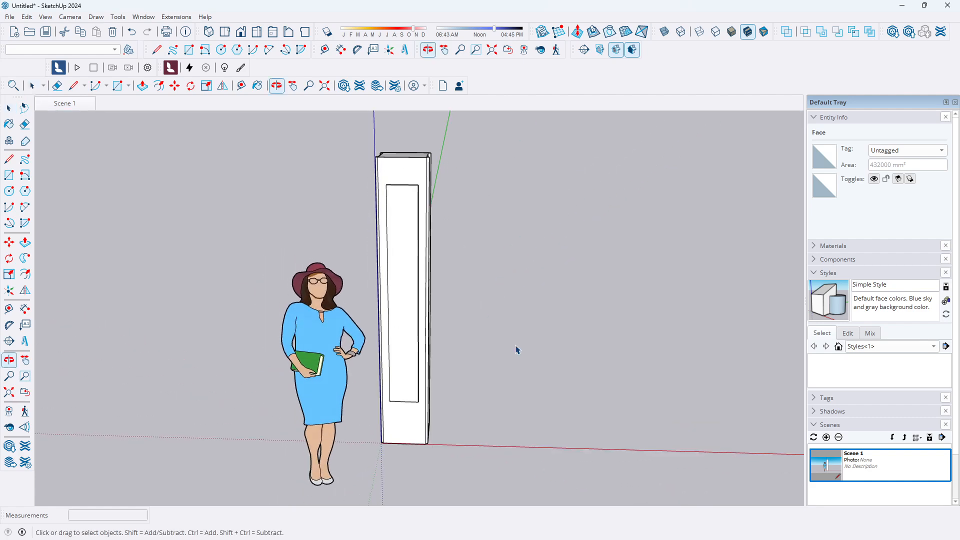
scroll(521, 350, up, 2)
scroll(384, 326, up, 2)
scroll(379, 349, down, 3)
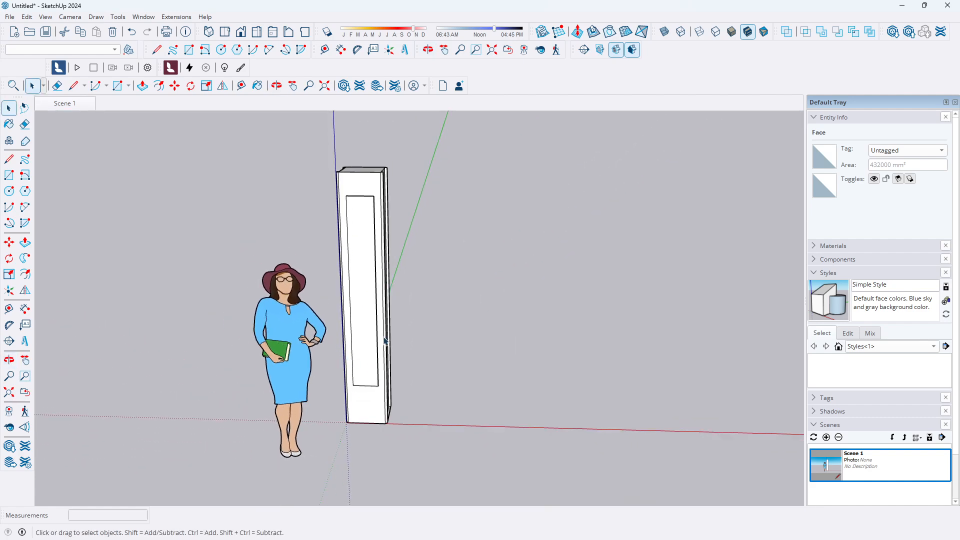
scroll(383, 337, up, 1)
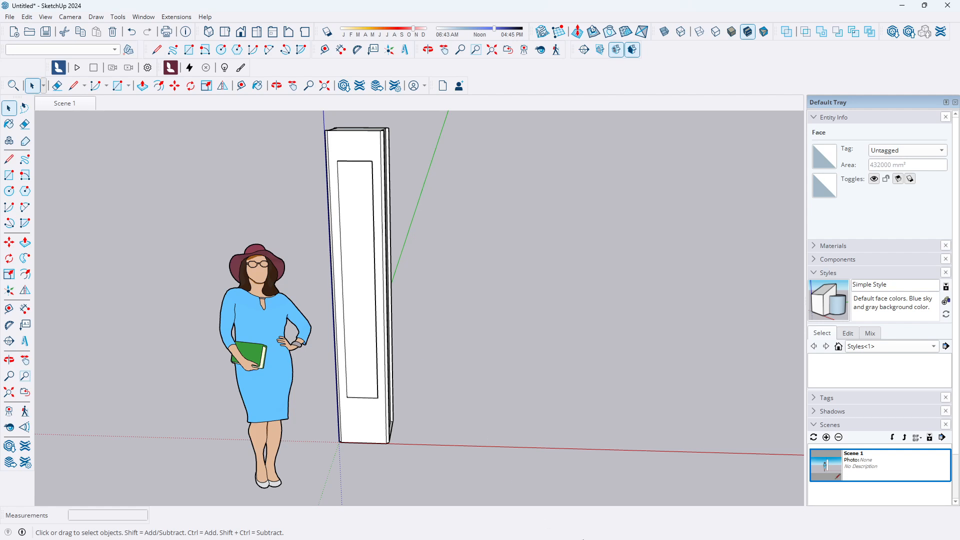
mouse_move(648, 537)
click(242, 33)
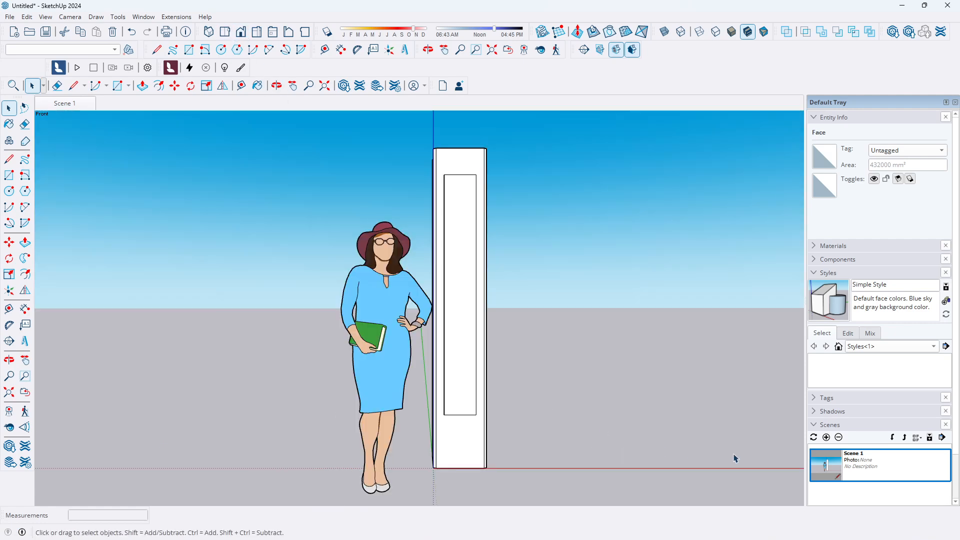
middle_drag(488, 223, 482, 196)
scroll(483, 194, up, 3)
scroll(380, 232, down, 3)
middle_drag(432, 217, 414, 277)
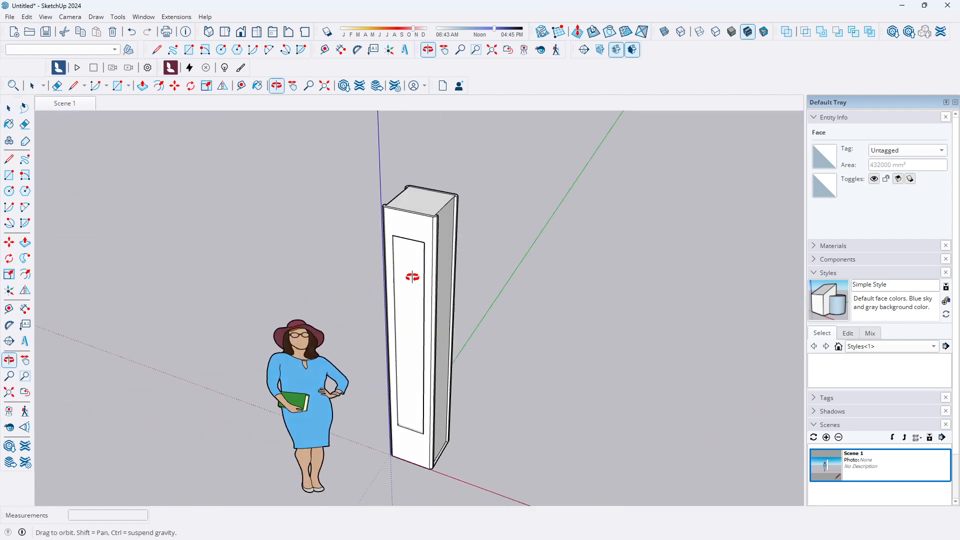
scroll(422, 400, up, 3)
scroll(450, 400, down, 5)
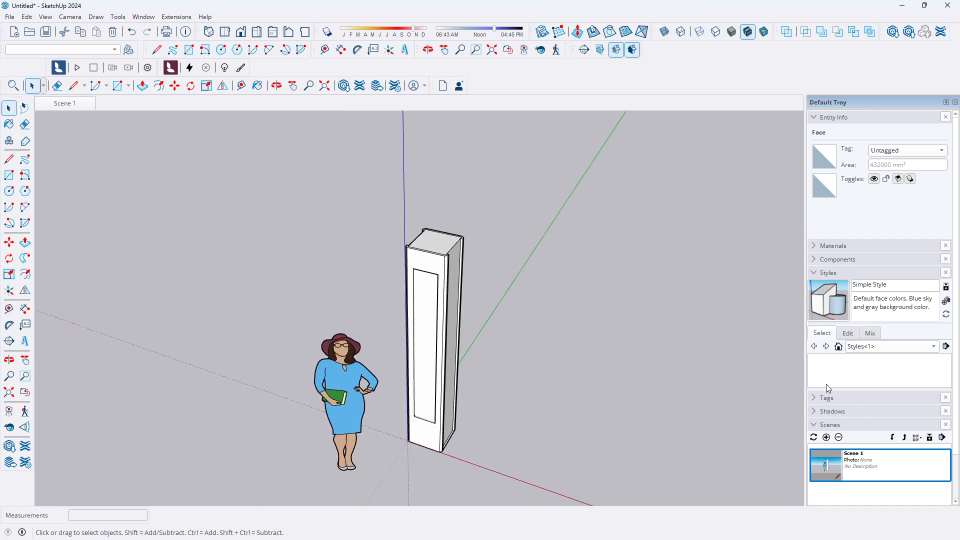
Open the Shadows settings
click(813, 413)
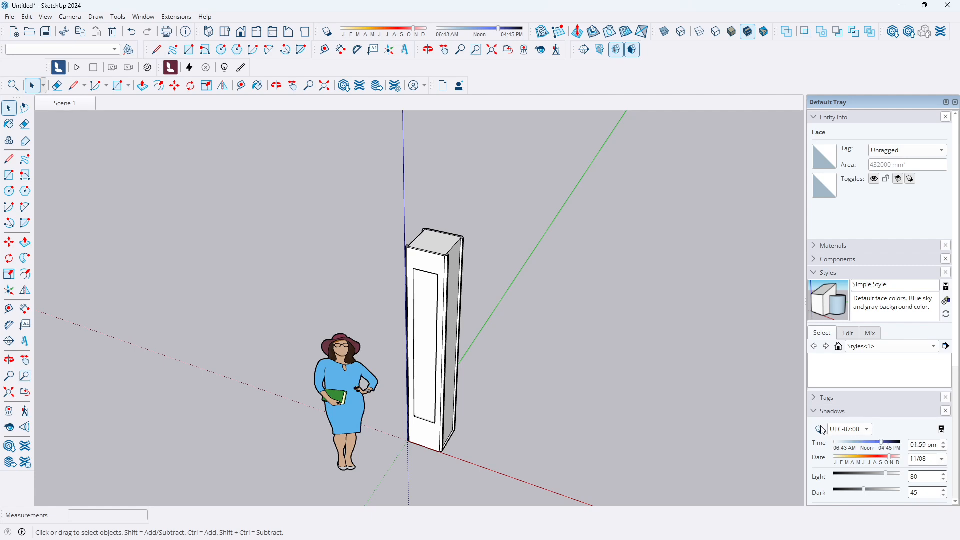
Open the Materials panel, pick the light yellow Color D02 swatch and paint the pillar's top face
click(816, 399)
scroll(830, 405, down, 6)
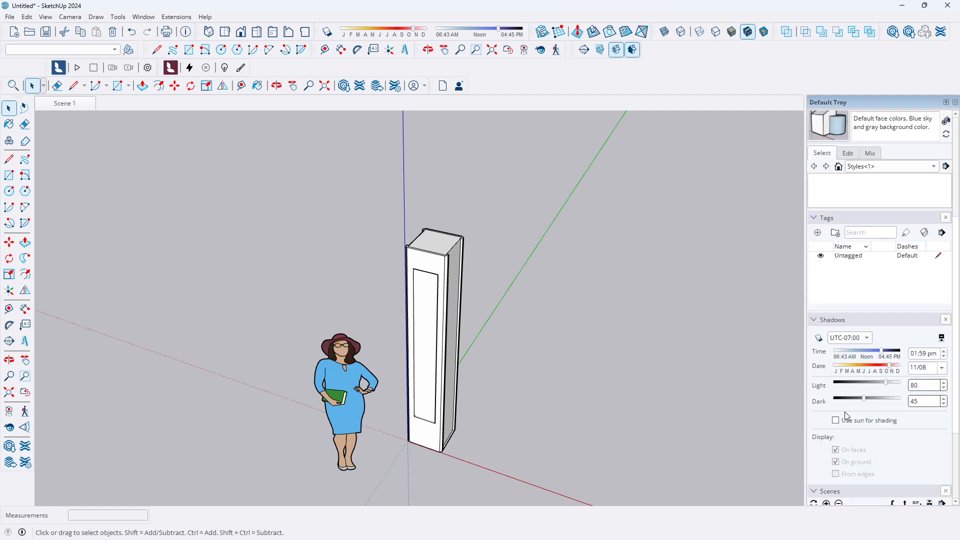
scroll(847, 301, up, 4)
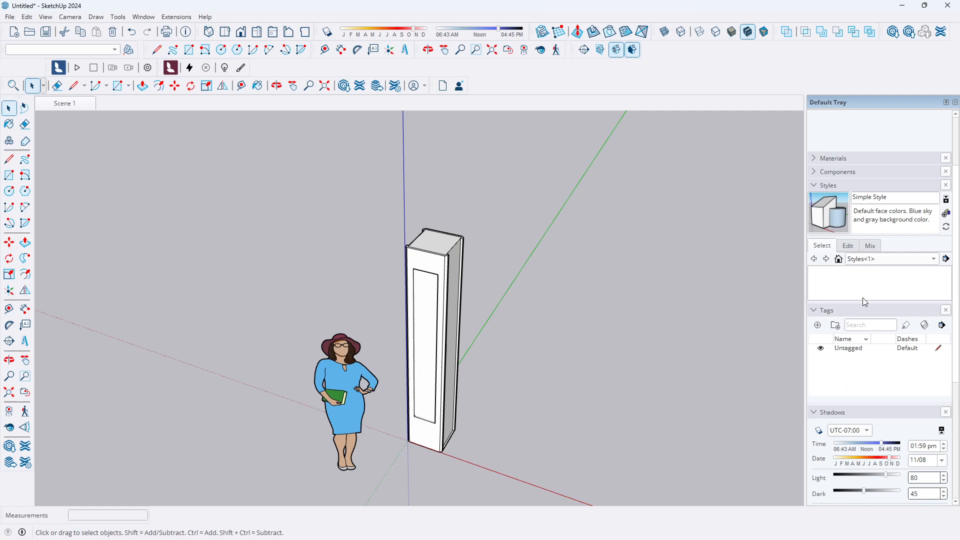
click(815, 158)
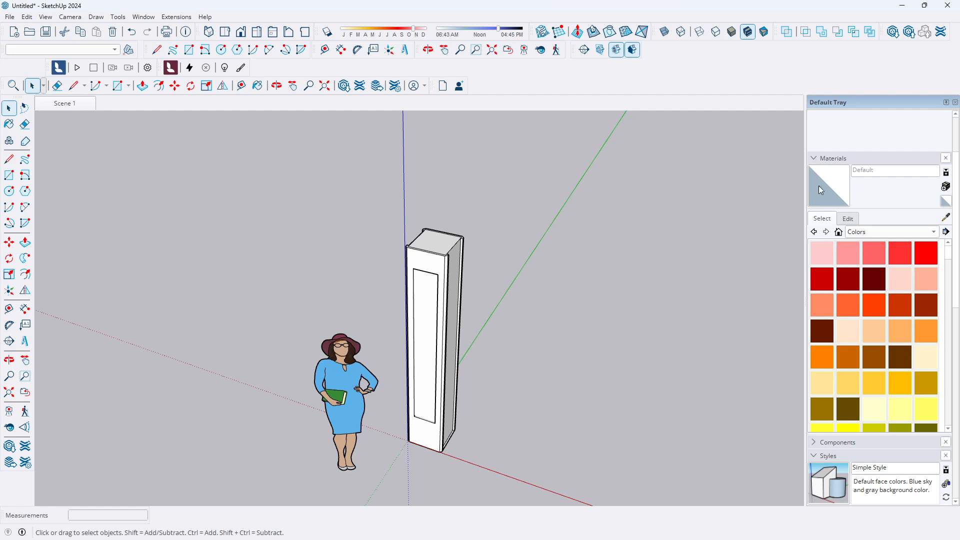
scroll(887, 317, down, 12)
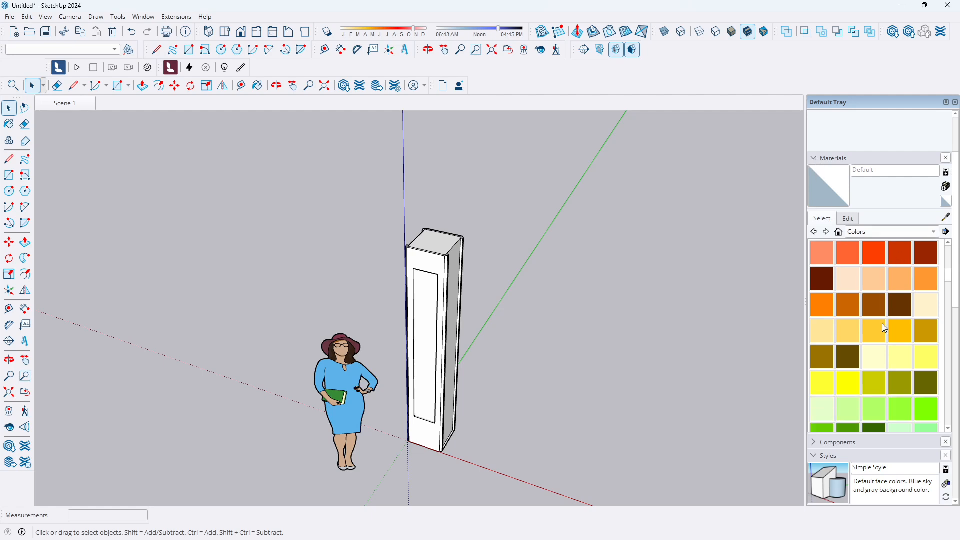
scroll(887, 316, down, 3)
scroll(887, 316, up, 3)
scroll(885, 315, up, 10)
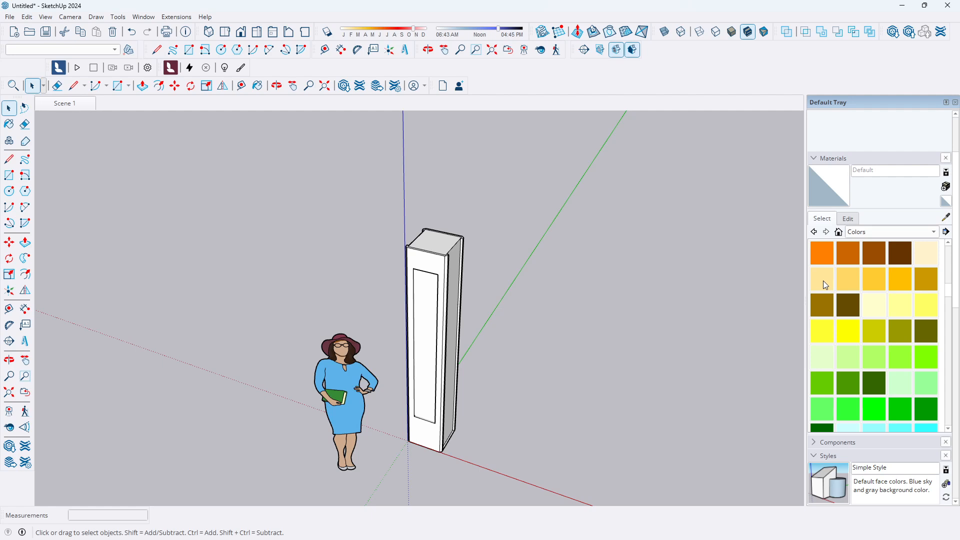
click(823, 280)
click(449, 242)
Paint the pillar's side face with Color D02 and undo the fill
scroll(450, 260, up, 2)
scroll(450, 260, down, 3)
click(9, 107)
middle_drag(473, 290, 450, 251)
click(516, 204)
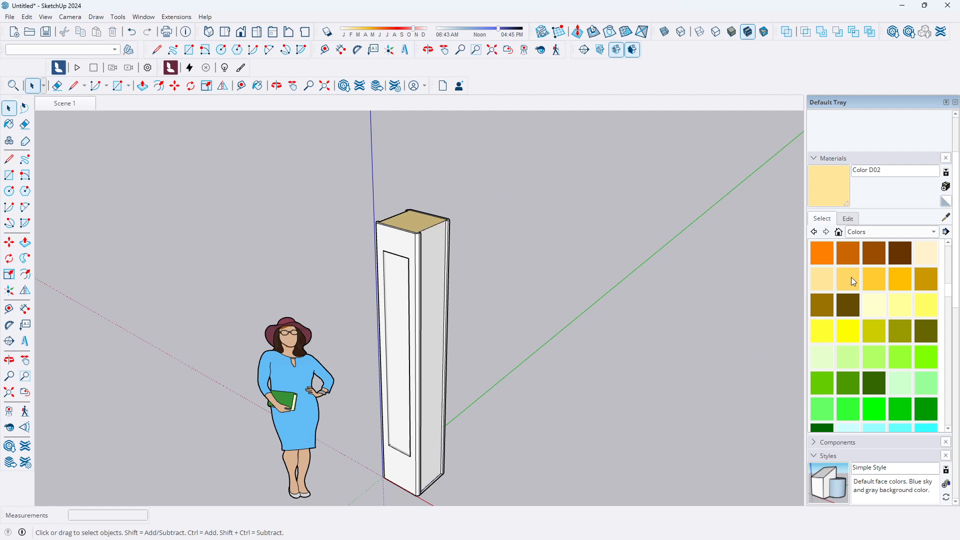
click(823, 281)
click(436, 260)
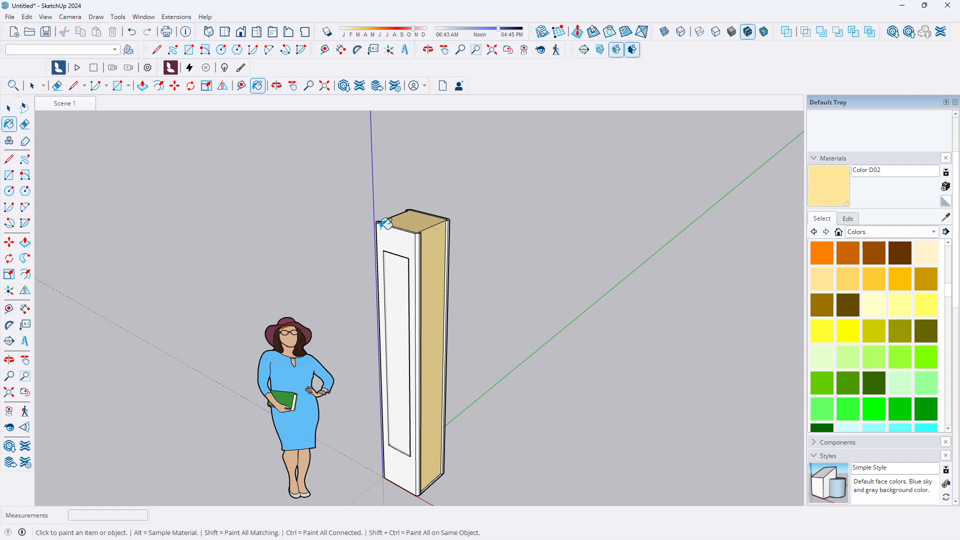
key(ctrl+z)
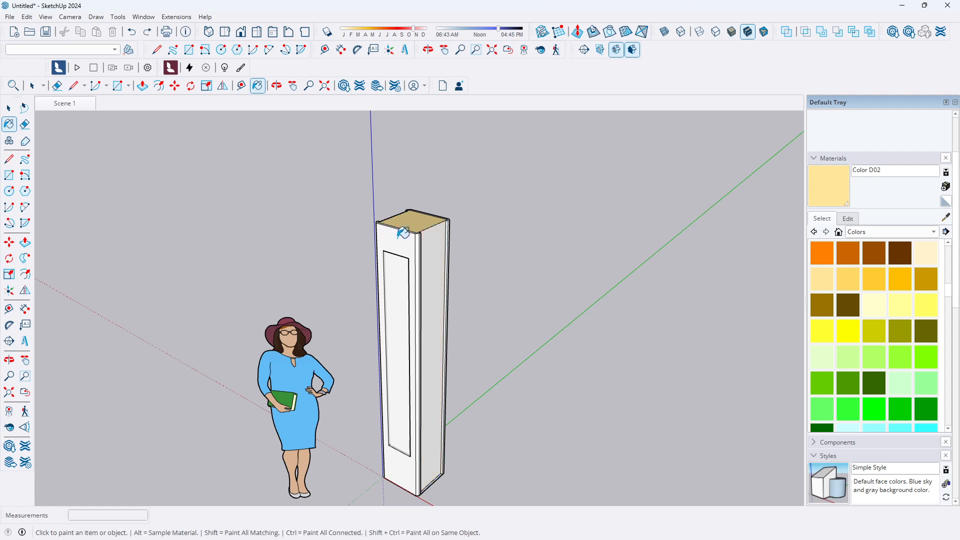
Paint the pillar's side faces and adjacent frame strips with Color D02
click(403, 235)
scroll(422, 244, down, 1)
middle_drag(424, 244, 339, 278)
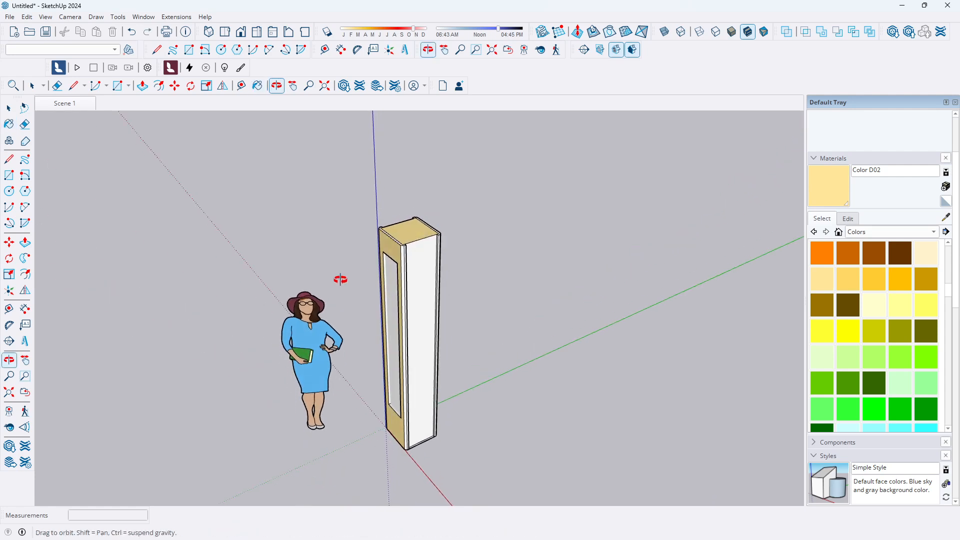
scroll(422, 245, up, 4)
click(389, 249)
scroll(463, 234, down, 3)
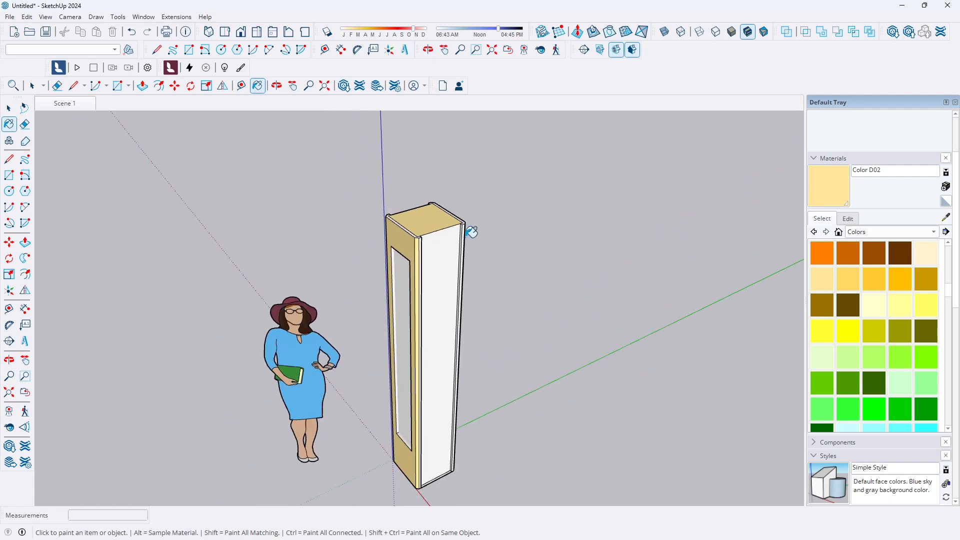
middle_drag(465, 235, 266, 241)
scroll(440, 226, up, 2)
Paint the narrow strips along the pillar's top edges with Color D02
click(434, 224)
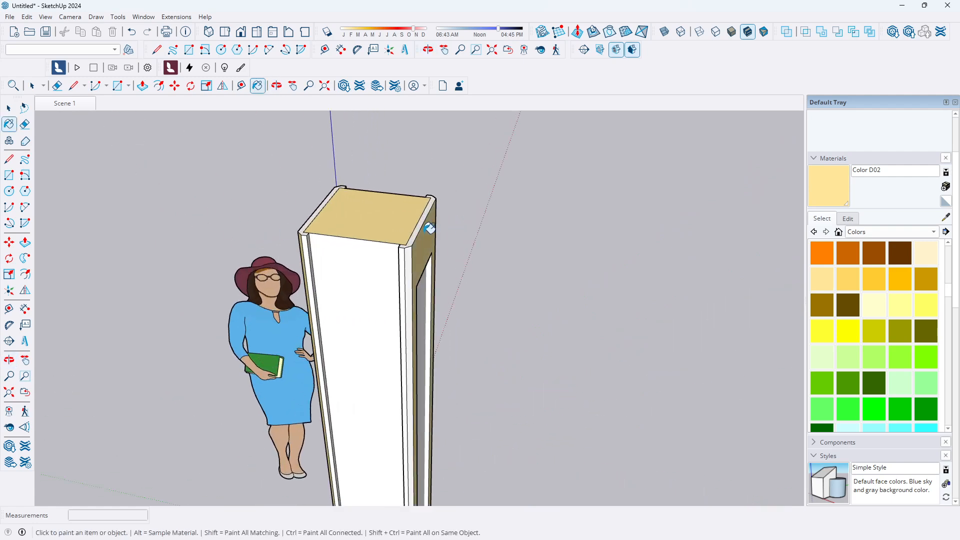
scroll(434, 224, up, 2)
click(415, 253)
click(403, 259)
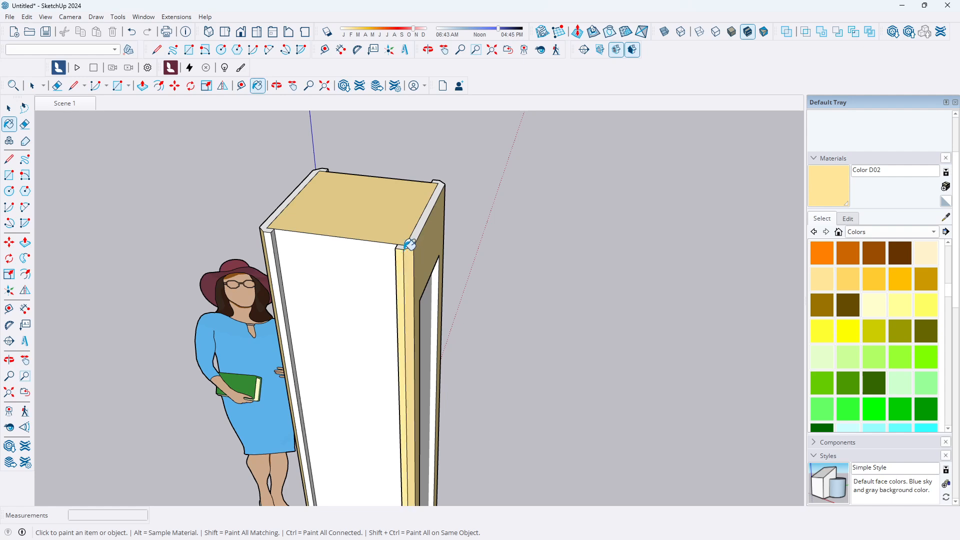
mouse_move(445, 220)
middle_down()
mouse_move(350, 250)
mouse_move(445, 248)
mouse_move(264, 238)
mouse_move(461, 232)
middle_up()
click(439, 227)
scroll(440, 227, down, 6)
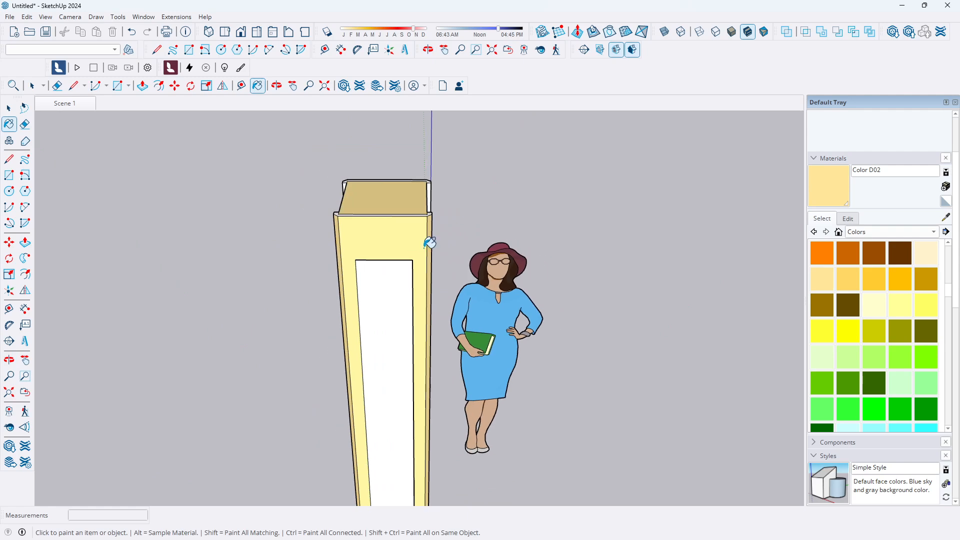
mouse_move(440, 360)
middle_down()
mouse_move(429, 354)
mouse_move(317, 375)
mouse_move(439, 376)
mouse_move(460, 387)
mouse_move(427, 353)
middle_up()
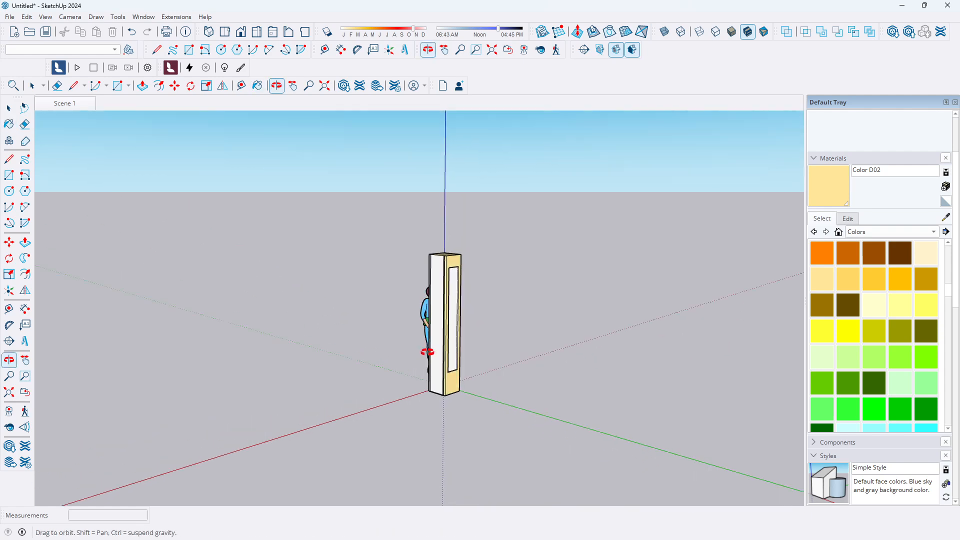
Paint the narrow edge strips at the pillar's base and top corners with Color D02
scroll(430, 350, up, 8)
scroll(455, 390, down, 4)
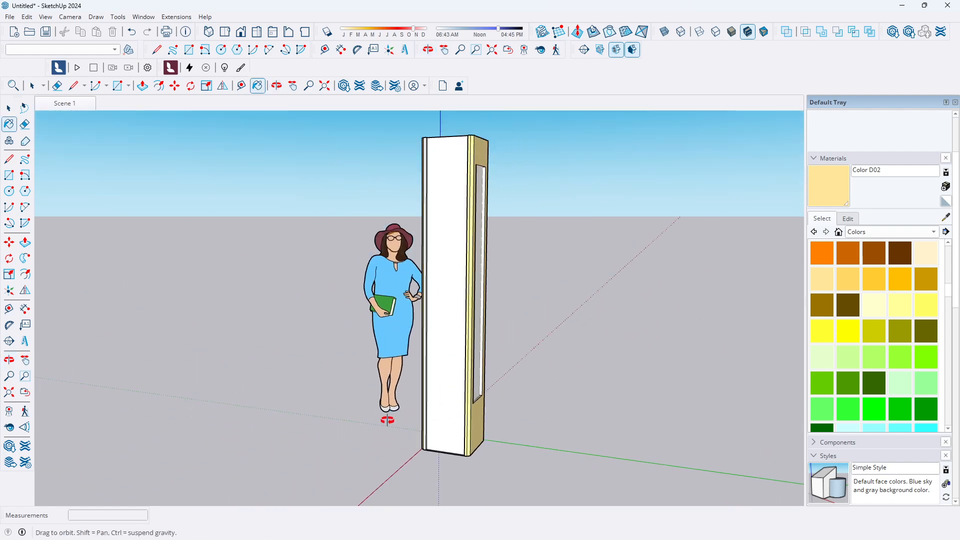
middle_drag(388, 420, 525, 413)
middle_drag(438, 427, 502, 426)
scroll(450, 427, up, 4)
scroll(455, 423, up, 3)
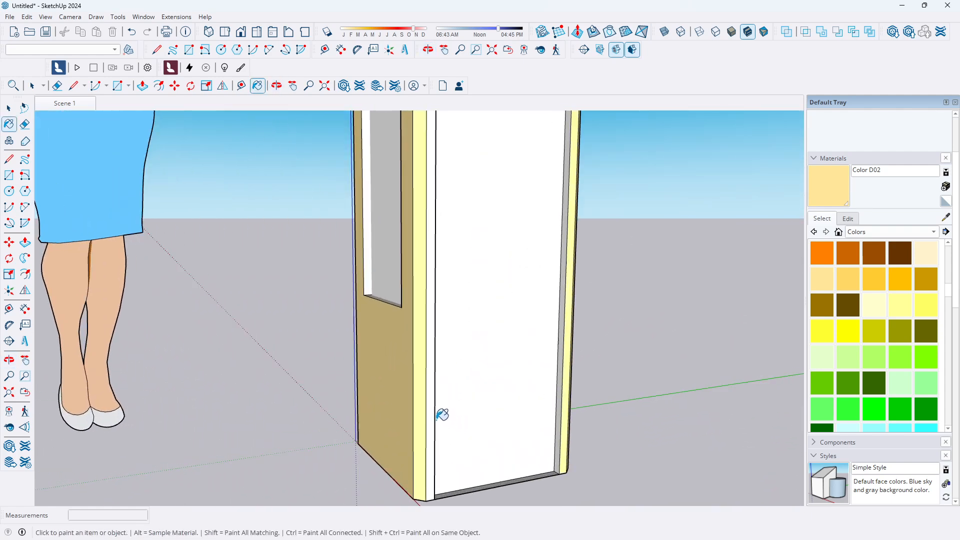
middle_drag(405, 407, 452, 421)
scroll(411, 405, up, 3)
scroll(391, 402, down, 1)
middle_drag(340, 400, 478, 420)
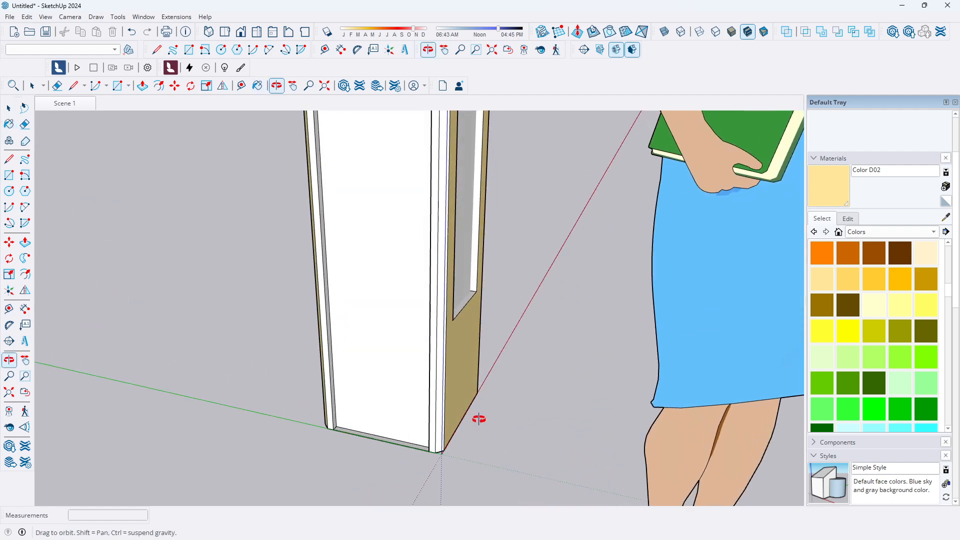
click(439, 394)
click(435, 396)
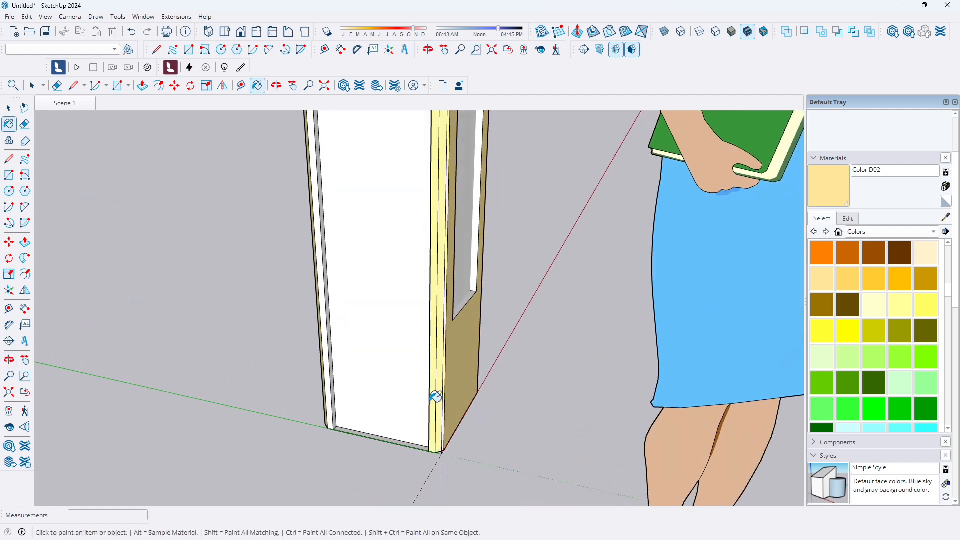
click(335, 393)
scroll(334, 373, down, 8)
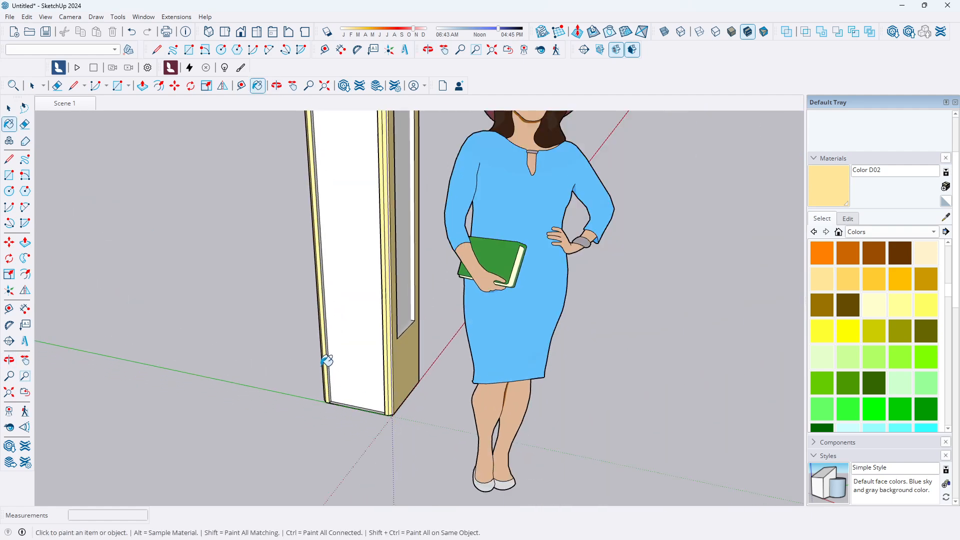
scroll(302, 183, up, 10)
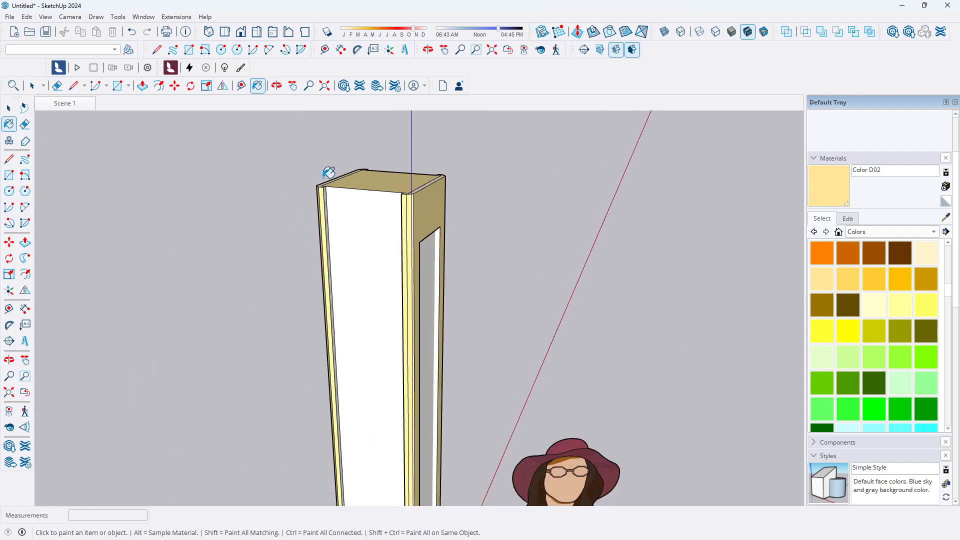
scroll(328, 189, up, 2)
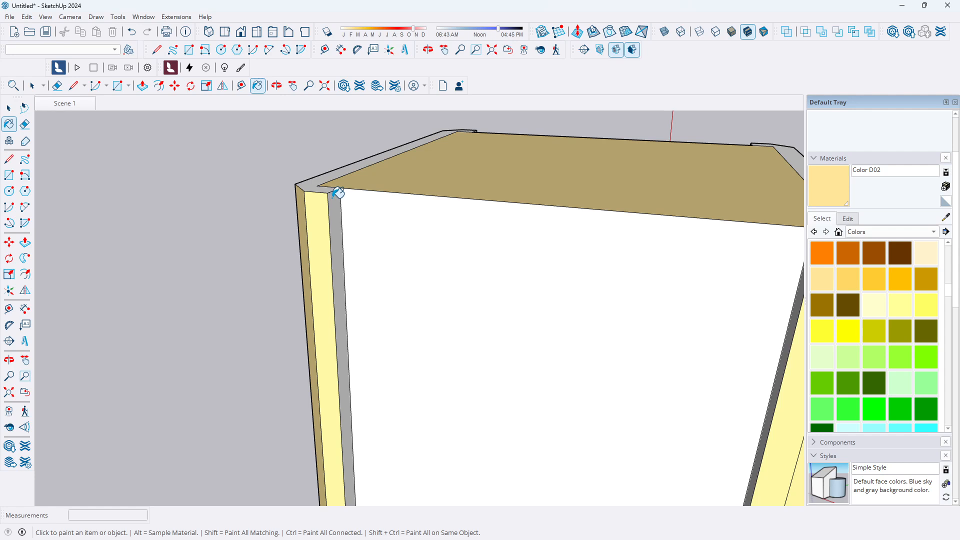
click(313, 189)
Paint the remaining edge strips around the top of the pillar with Color D02
scroll(281, 216, down, 5)
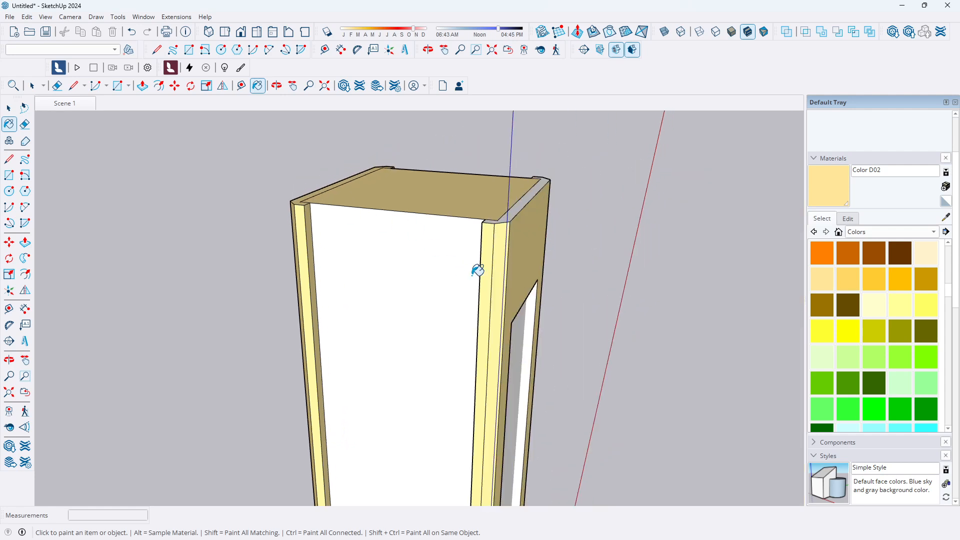
scroll(467, 267, up, 3)
middle_drag(467, 267, 617, 262)
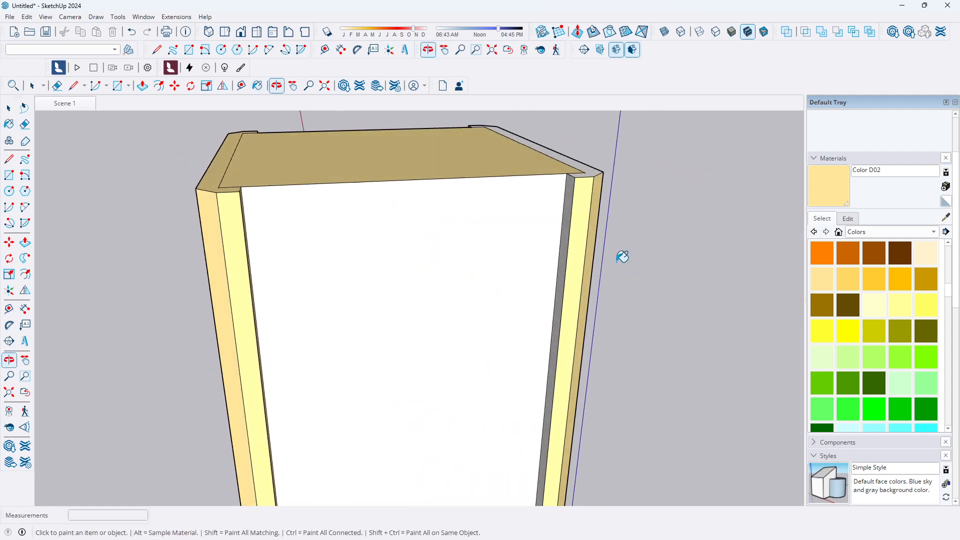
click(592, 170)
scroll(576, 200, up, 3)
click(571, 205)
scroll(578, 205, down, 4)
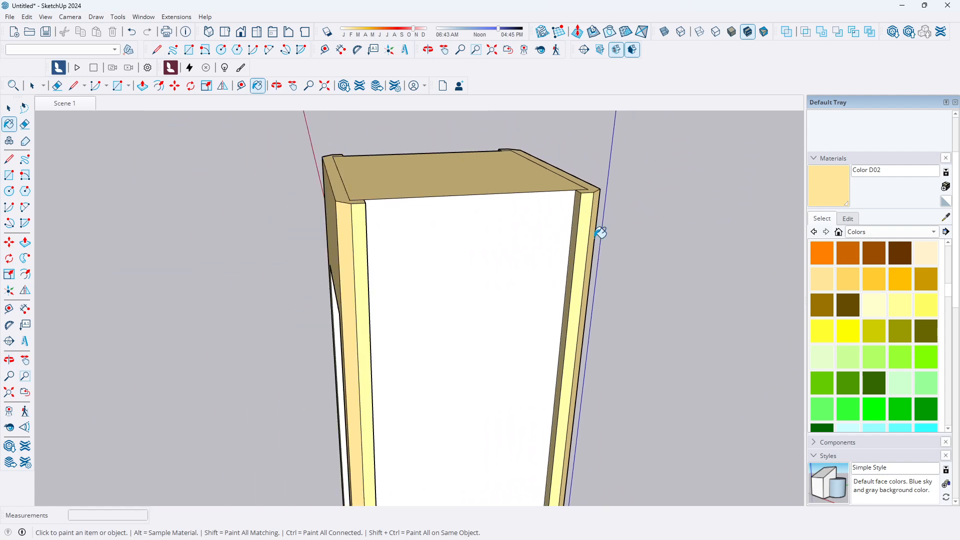
middle_drag(601, 229, 272, 283)
scroll(425, 265, down, 3)
middle_drag(492, 269, 262, 255)
scroll(321, 240, down, 4)
scroll(399, 271, up, 4)
middle_drag(401, 270, 294, 253)
scroll(340, 224, up, 4)
middle_drag(337, 223, 217, 251)
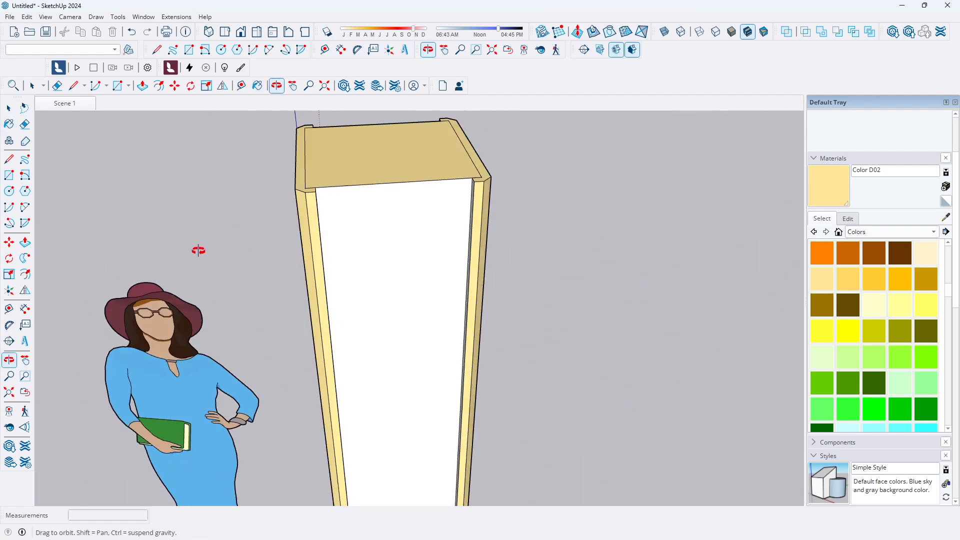
scroll(320, 225, up, 4)
mouse_move(319, 225)
middle_down()
mouse_move(296, 237)
mouse_move(257, 220)
middle_up()
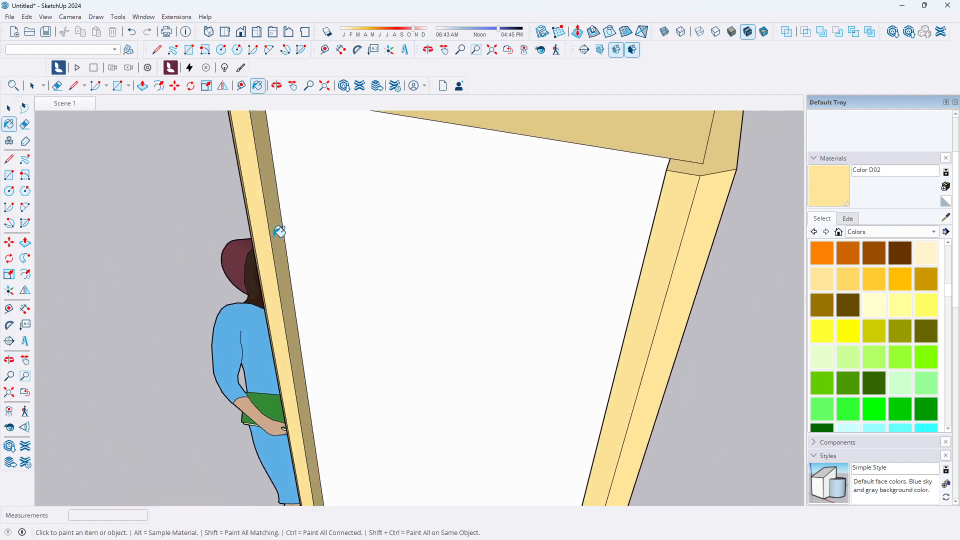
scroll(278, 230, down, 5)
middle_drag(306, 254, 403, 268)
scroll(375, 236, up, 3)
mouse_move(375, 236)
middle_down()
mouse_move(426, 230)
mouse_move(357, 215)
mouse_move(370, 189)
middle_up()
click(348, 223)
Switch to the front view and zoom in to inspect the painted pillar
scroll(354, 188, down, 5)
key(e)
key(space)
scroll(349, 256, down, 3)
middle_drag(349, 256, 497, 260)
scroll(462, 207, down, 3)
scroll(405, 277, up, 2)
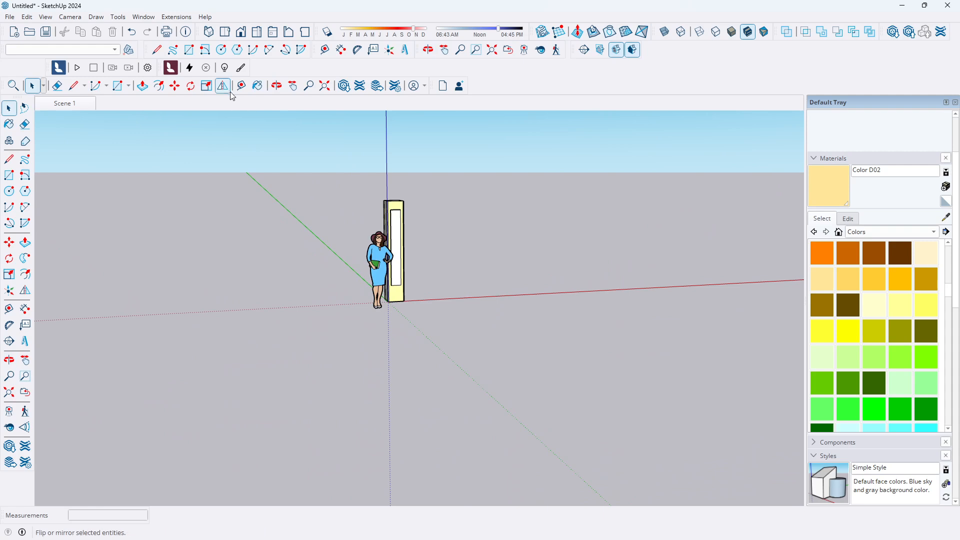
click(241, 31)
scroll(443, 323, up, 2)
scroll(484, 301, up, 6)
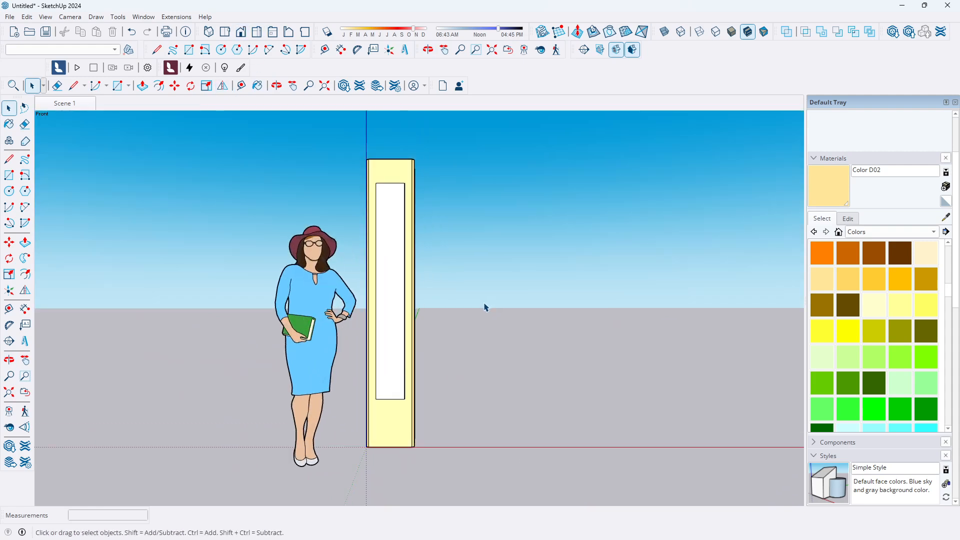
scroll(373, 315, down, 4)
scroll(430, 309, up, 3)
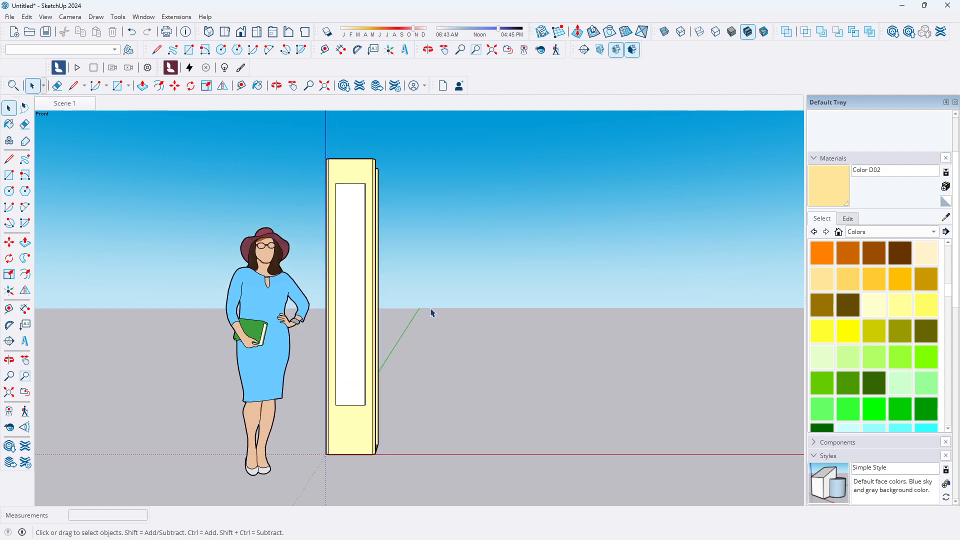
scroll(415, 310, down, 4)
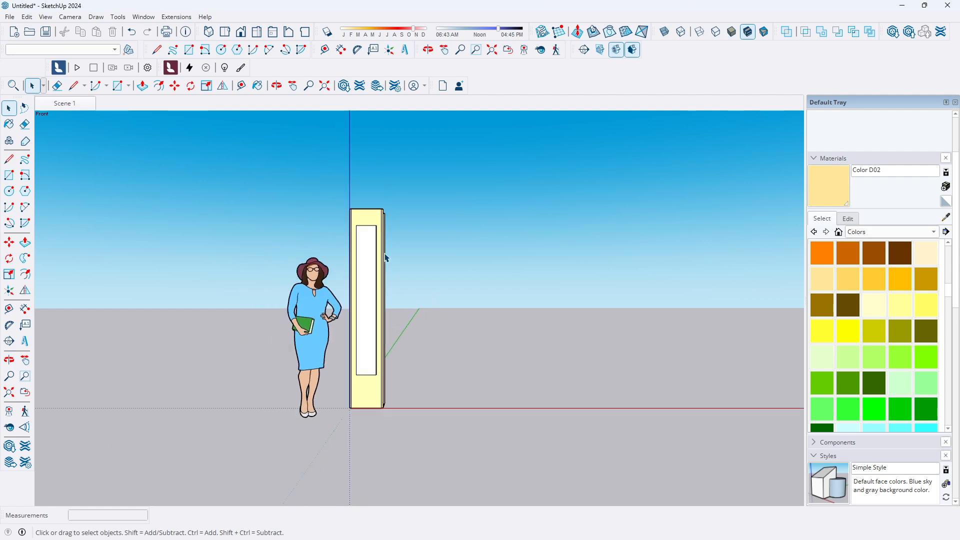
scroll(345, 213, down, 2)
middle_drag(344, 255, 375, 403)
scroll(360, 259, up, 1)
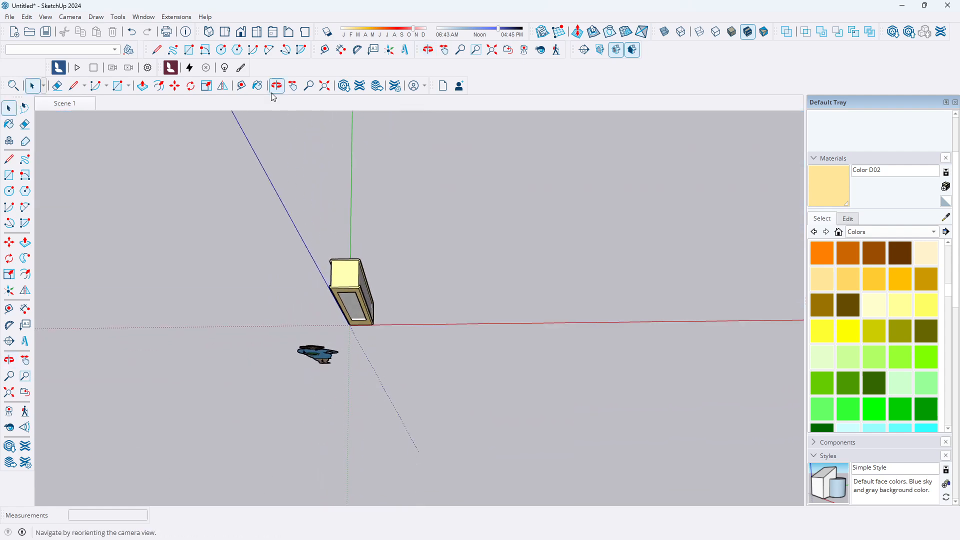
Switch to the top view, box-select the whole pillar and make it a group
click(226, 32)
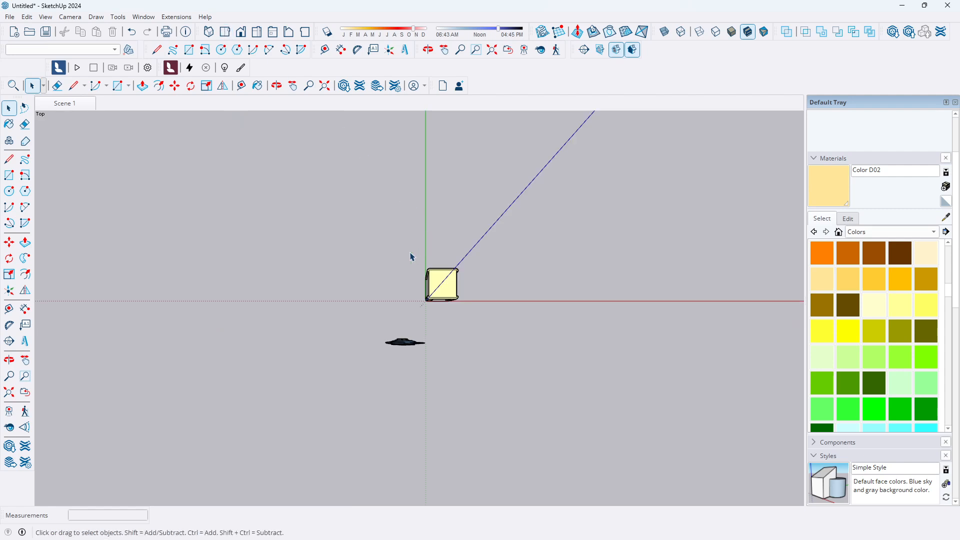
drag(403, 256, 495, 315)
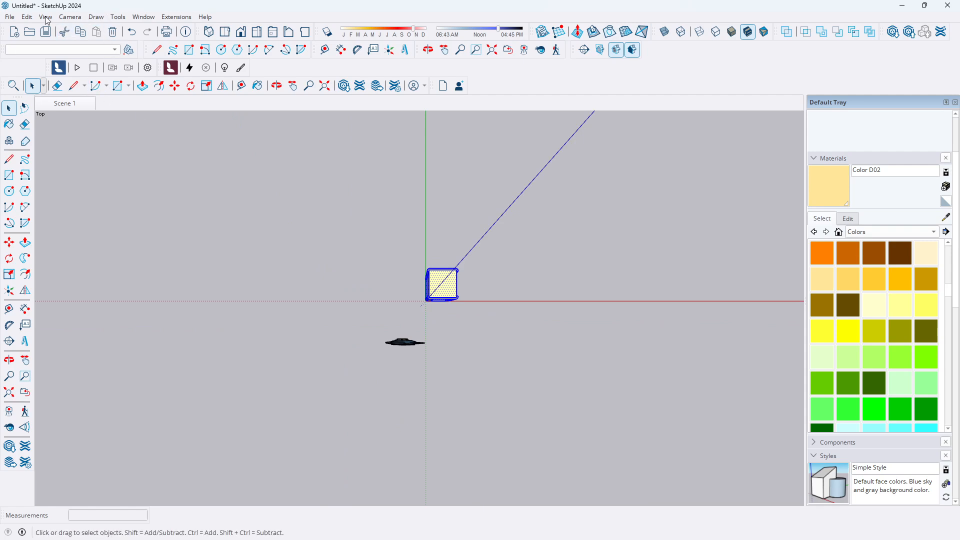
click(28, 18)
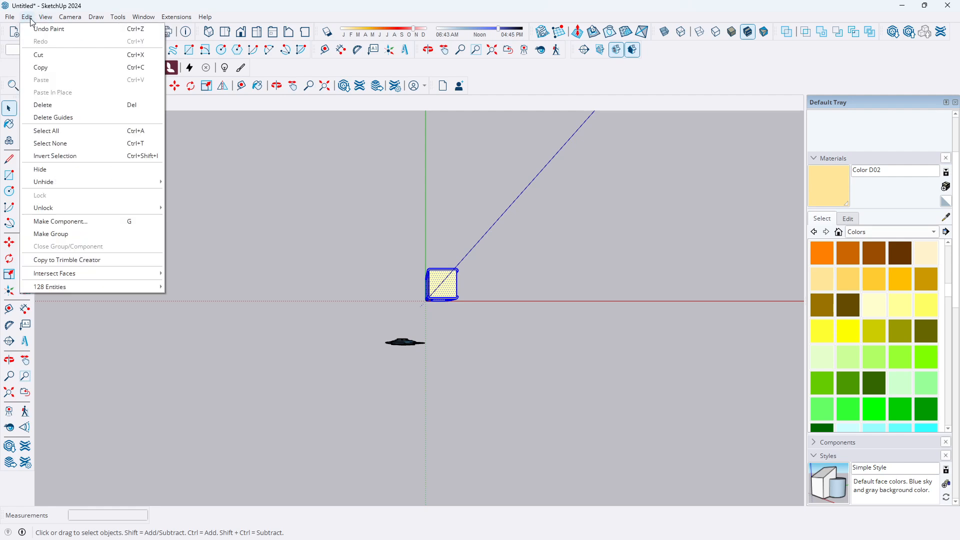
click(63, 234)
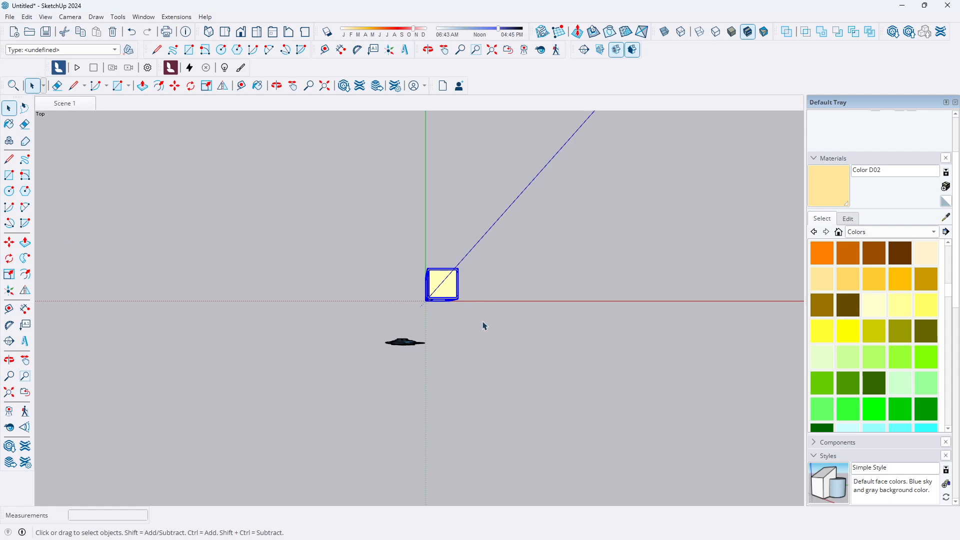
Orbit, zoom and switch to the top view to inspect the grouped pillar from several angles
scroll(419, 314, down, 1)
middle_drag(419, 314, 439, 219)
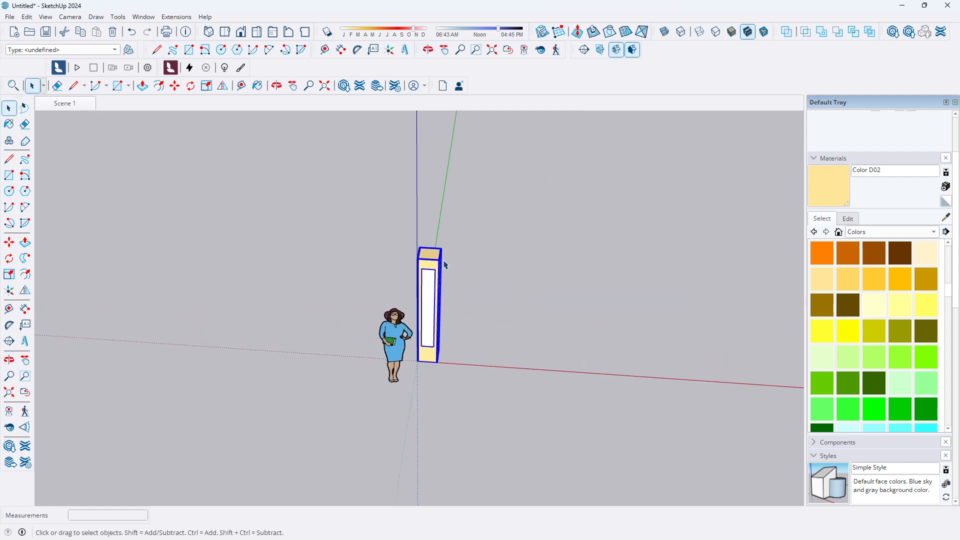
click(532, 283)
click(422, 267)
scroll(370, 260, down, 2)
scroll(379, 271, down, 4)
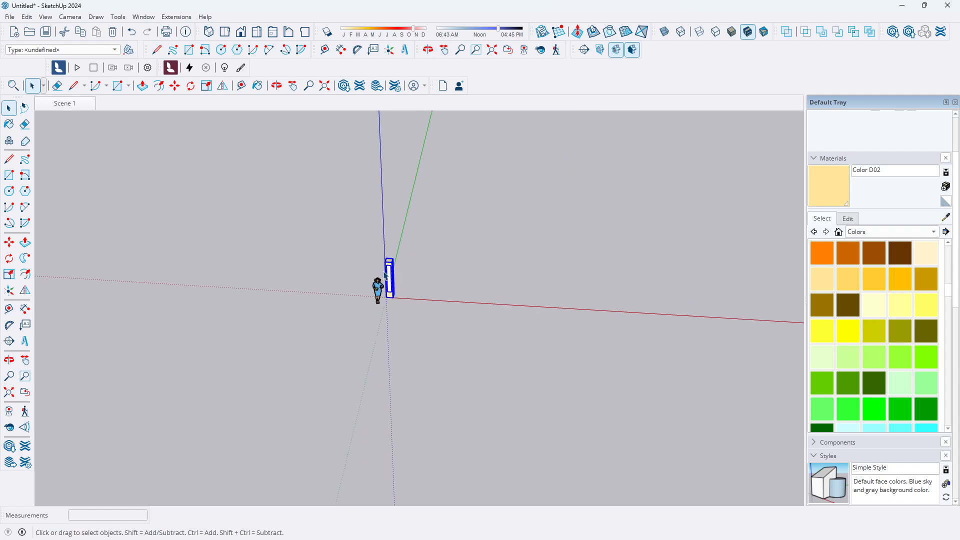
click(392, 348)
scroll(387, 285, up, 4)
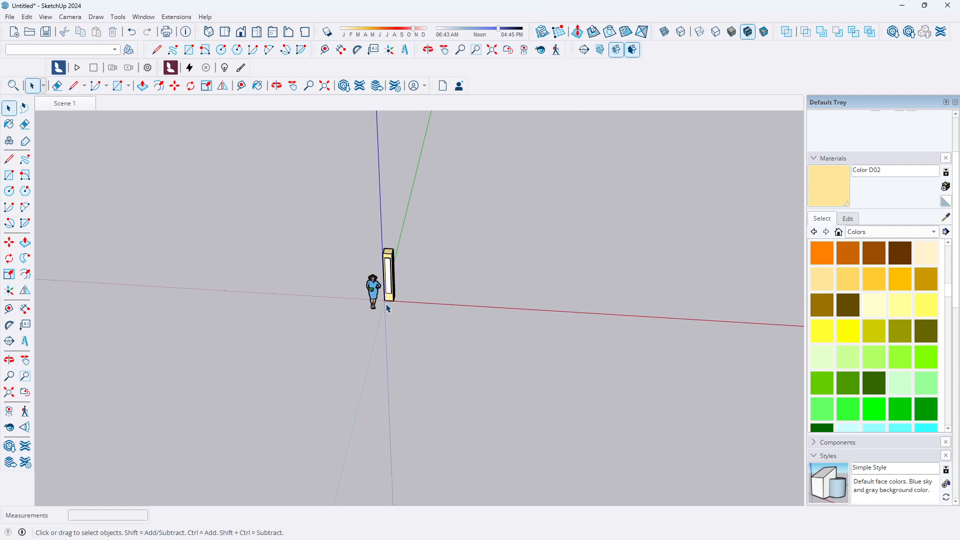
middle_drag(391, 286, 396, 240)
scroll(380, 255, up, 2)
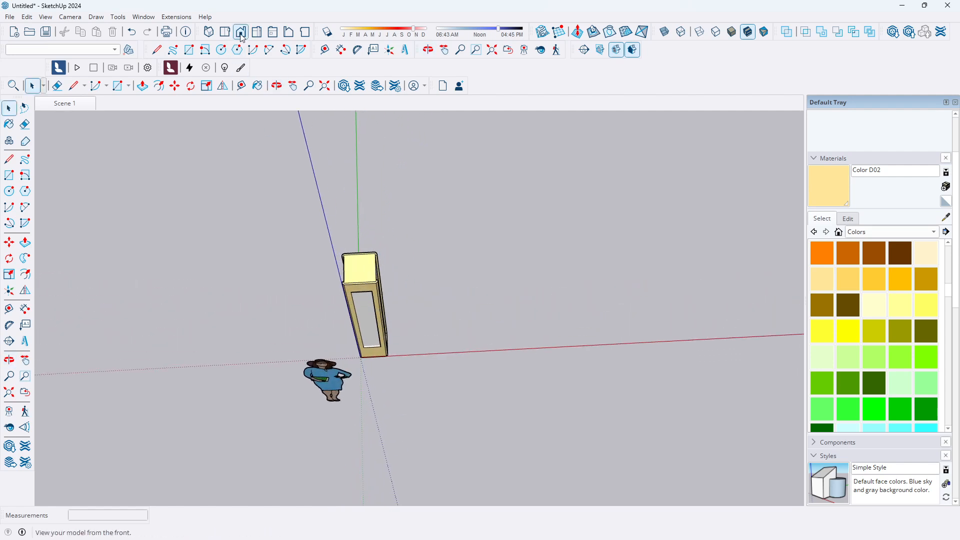
click(225, 32)
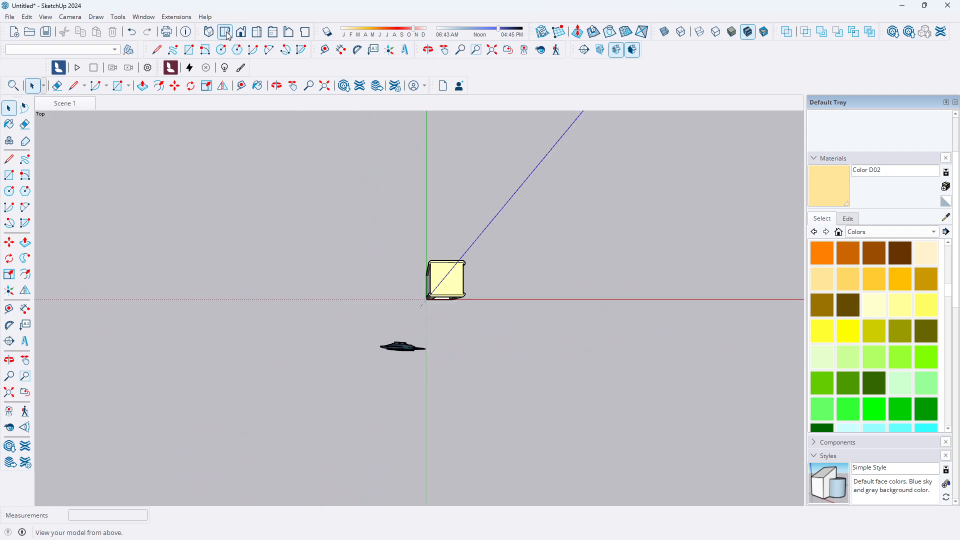
scroll(473, 251, up, 2)
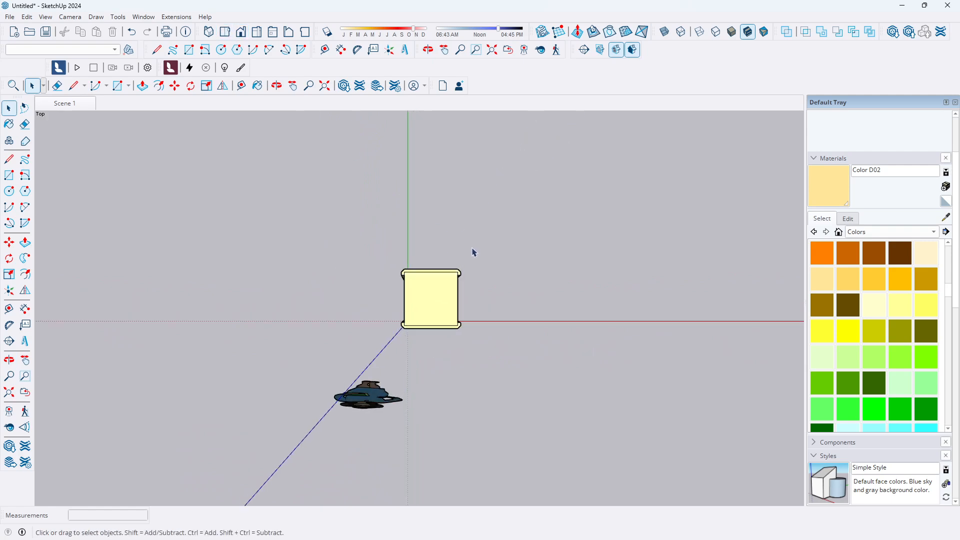
middle_drag(389, 245, 409, 270)
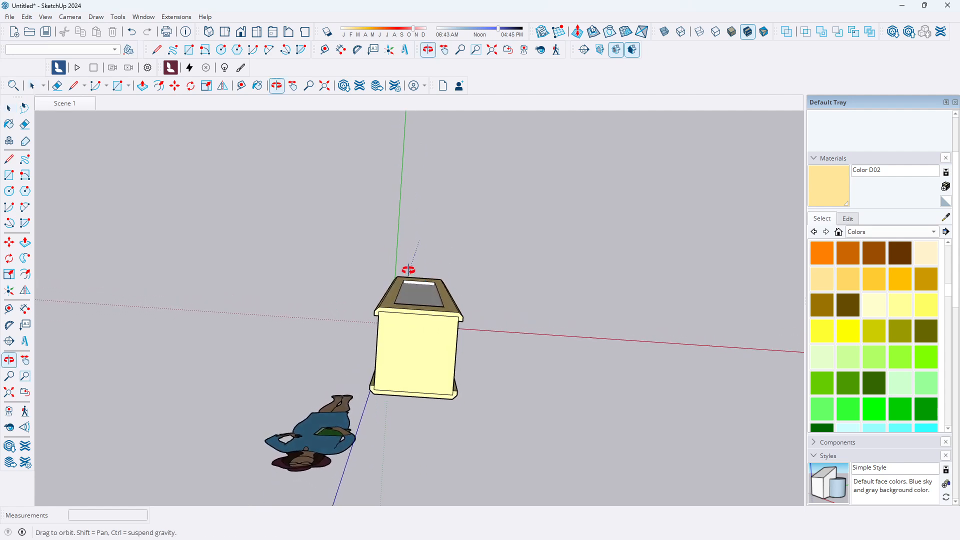
click(226, 34)
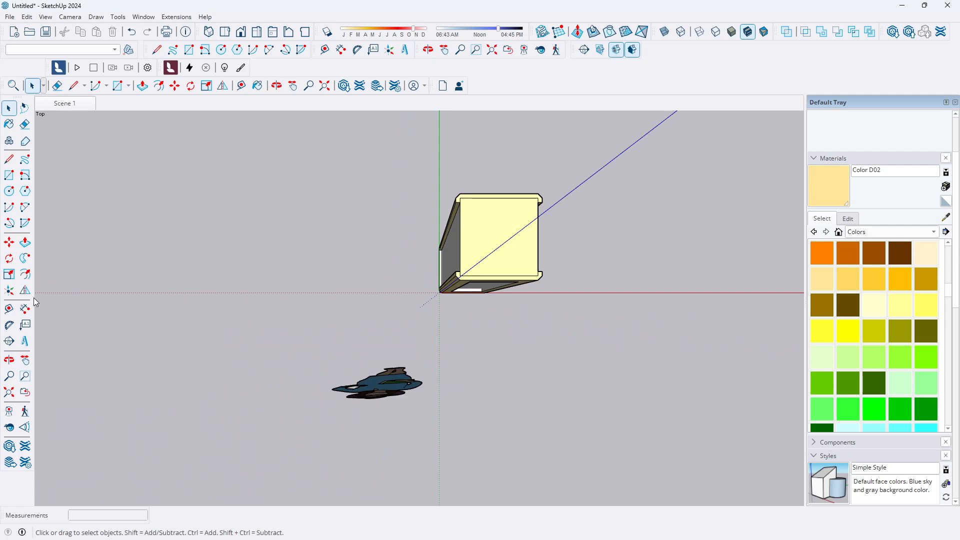
Place a guide line 6000 mm from the origin along the red axis with the Tape Measure tool
click(9, 311)
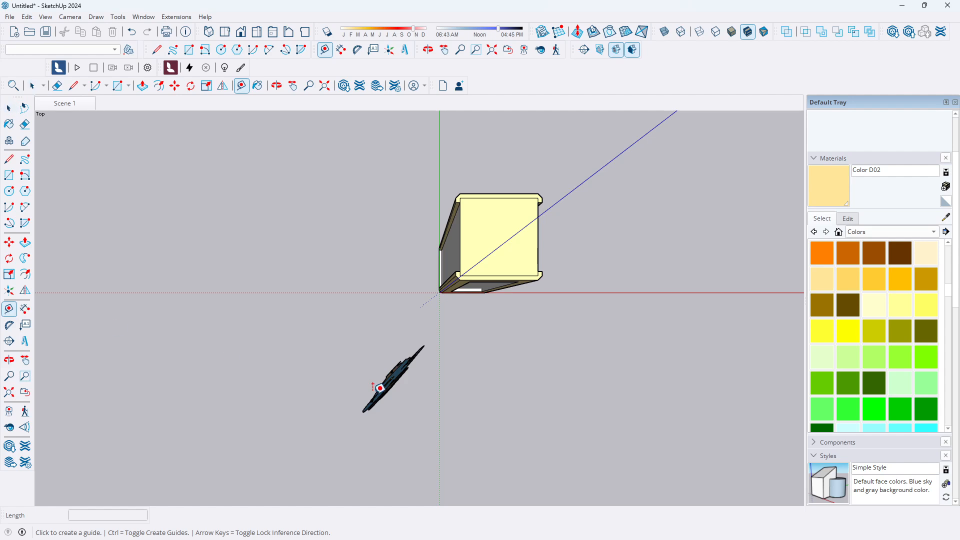
click(439, 307)
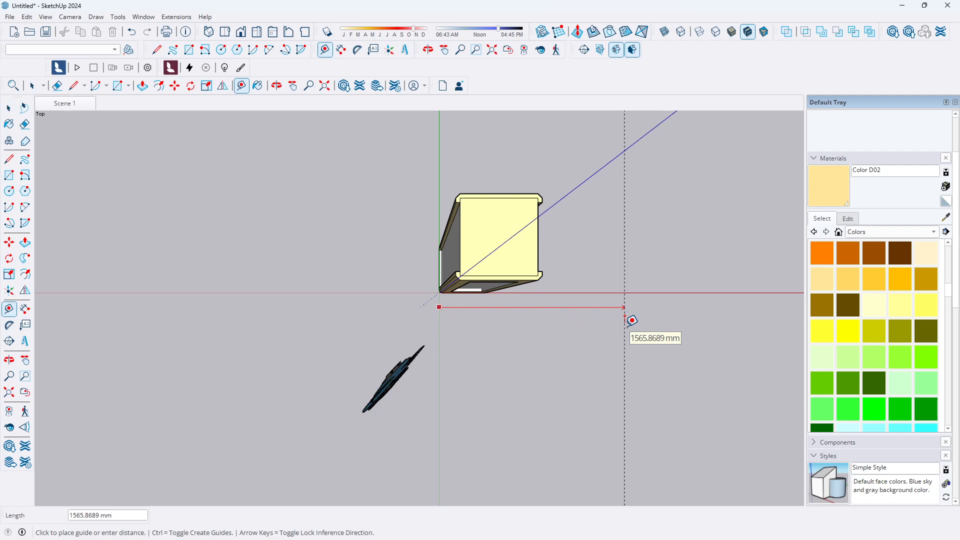
text(6000)
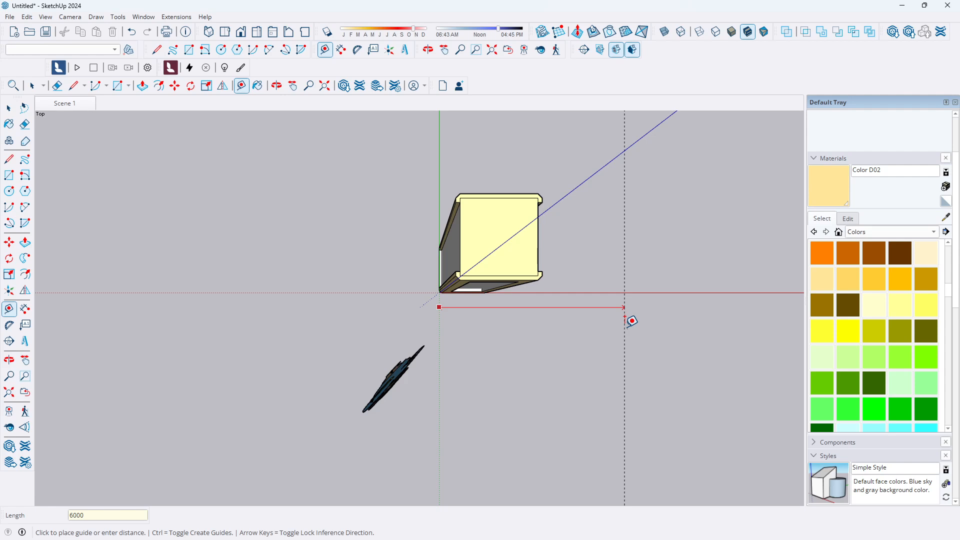
key(Return)
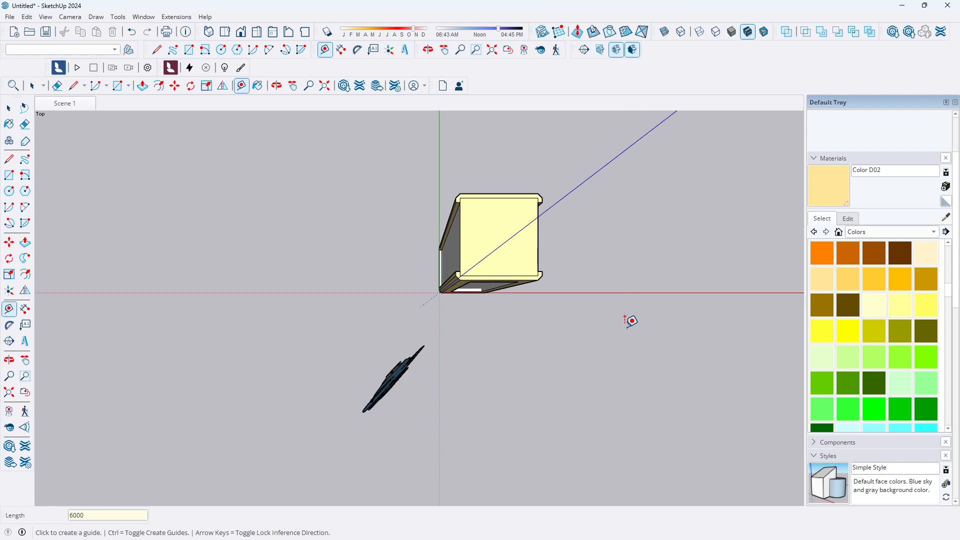
Copy the pillar group along the red axis to the guide line, 5600 mm away from the original
scroll(310, 263, down, 4)
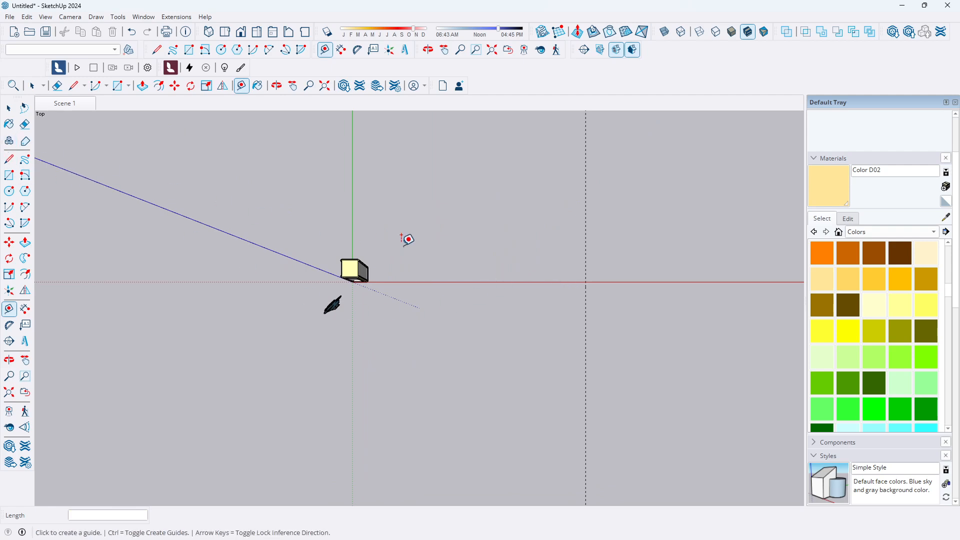
click(9, 110)
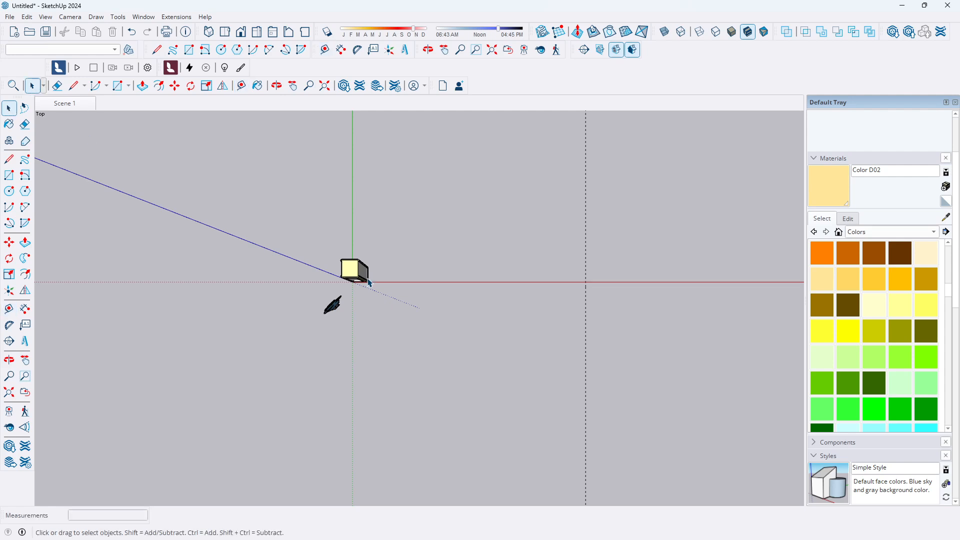
click(348, 272)
scroll(363, 286, up, 6)
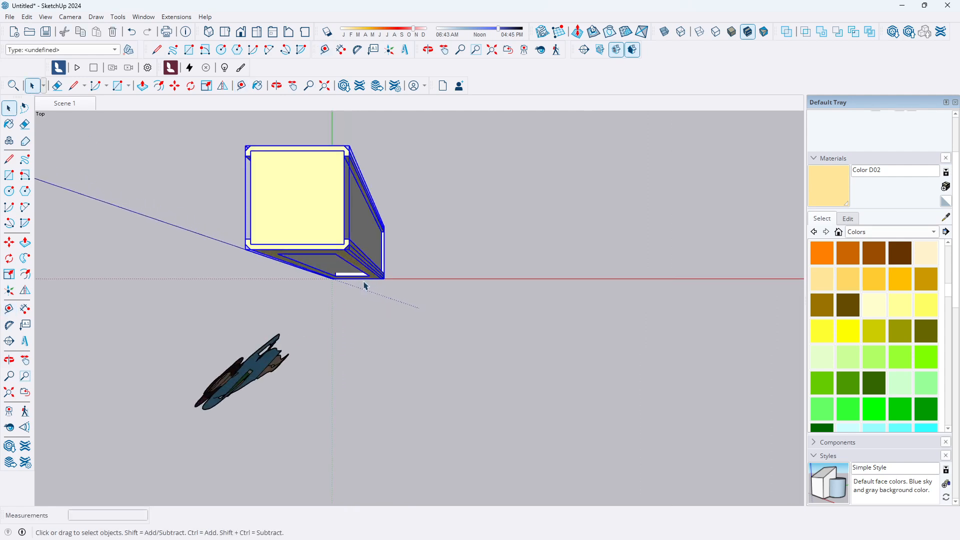
scroll(364, 286, up, 1)
scroll(408, 272, up, 2)
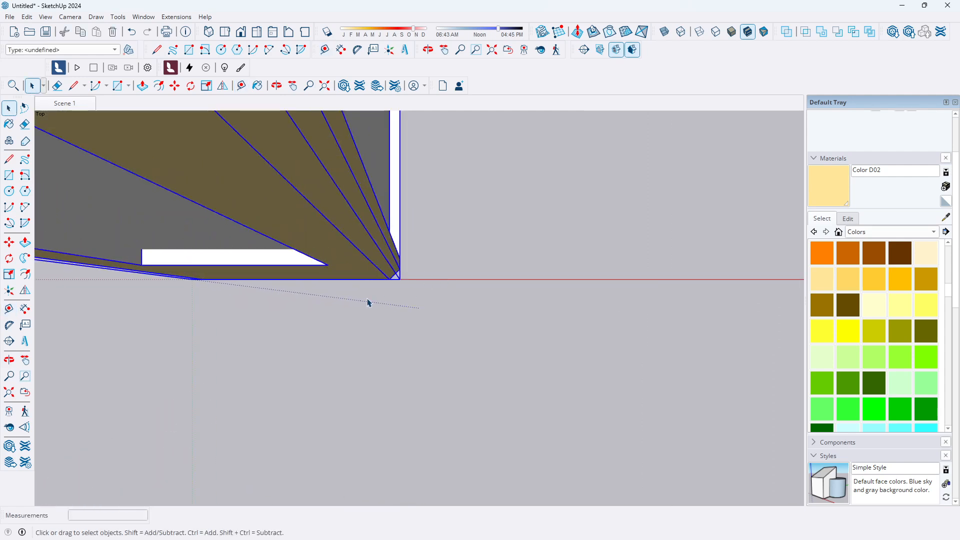
click(9, 243)
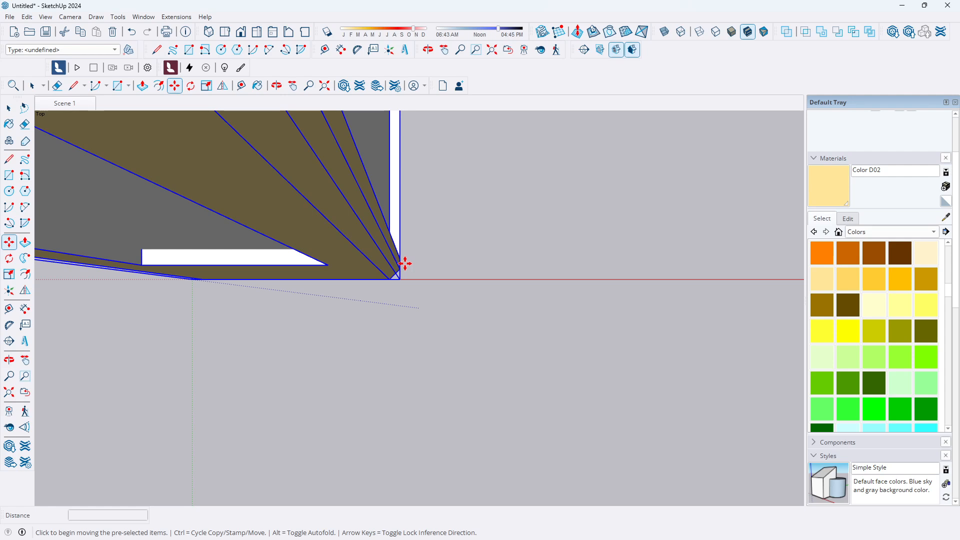
scroll(403, 261, up, 1)
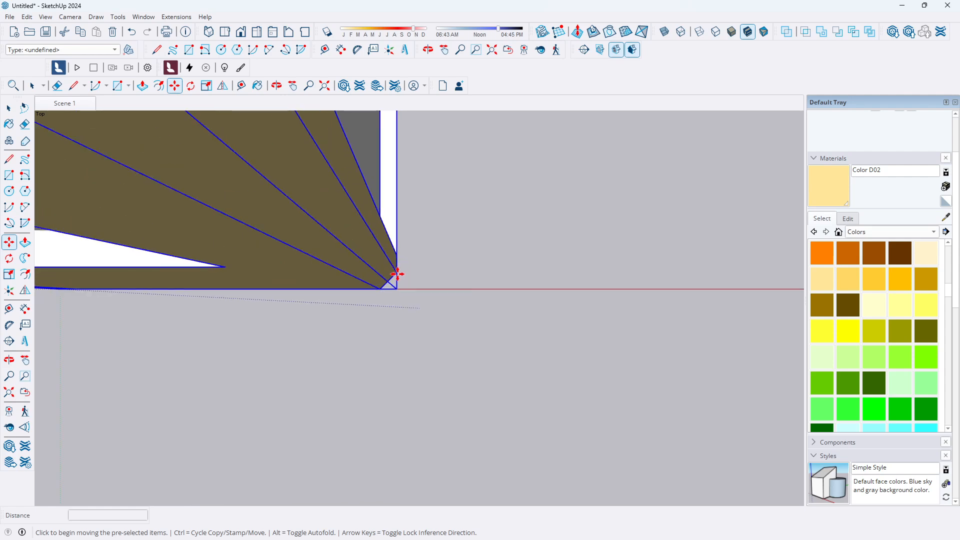
click(396, 274)
scroll(443, 284, down, 3)
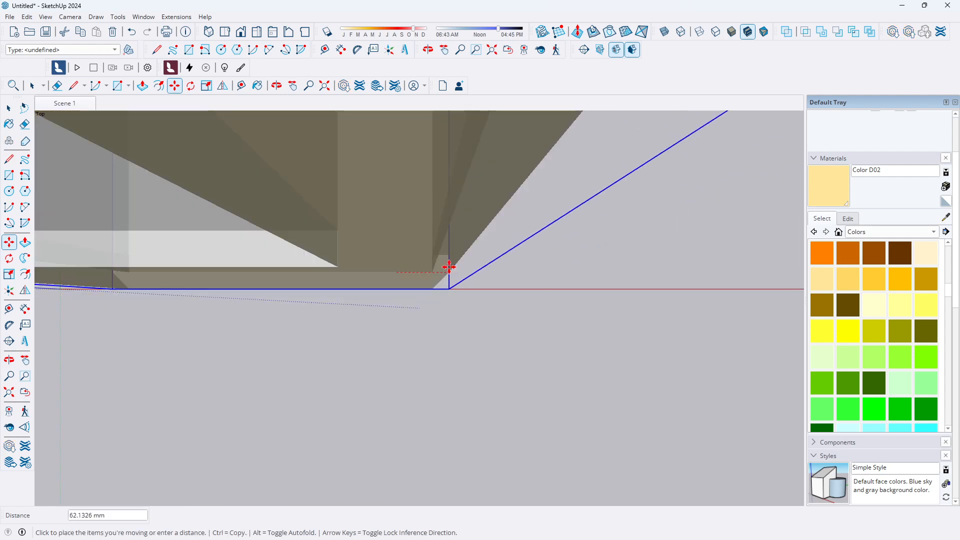
middle_drag(348, 255, 324, 253)
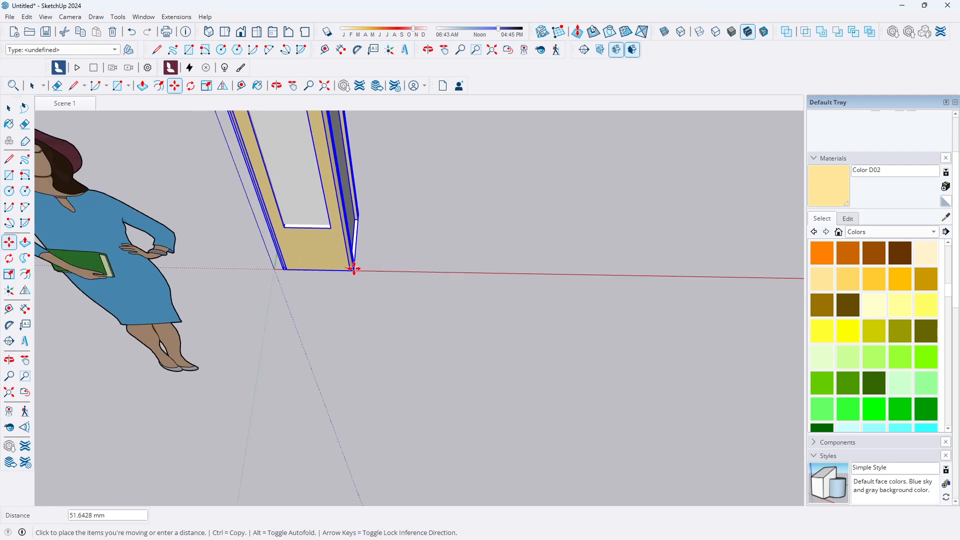
scroll(354, 268, down, 5)
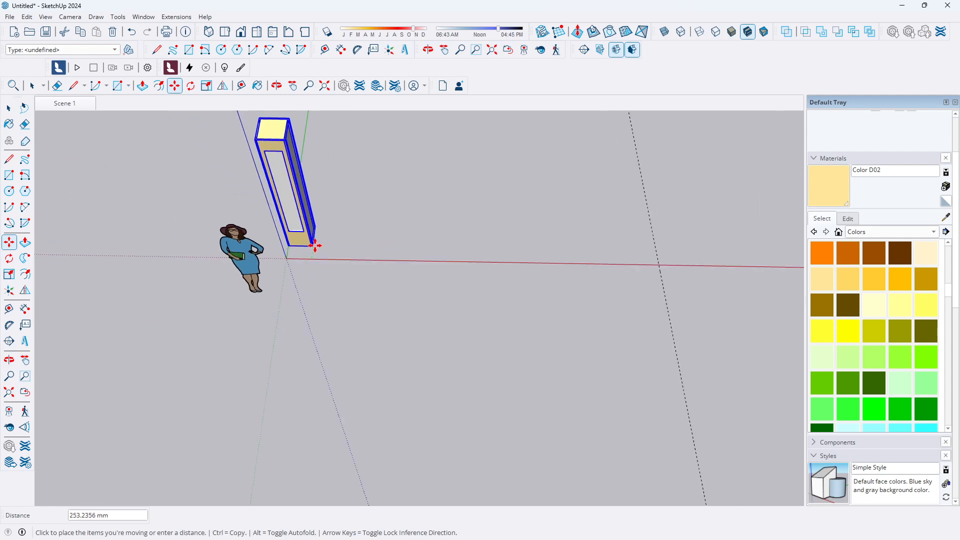
key(ctrl)
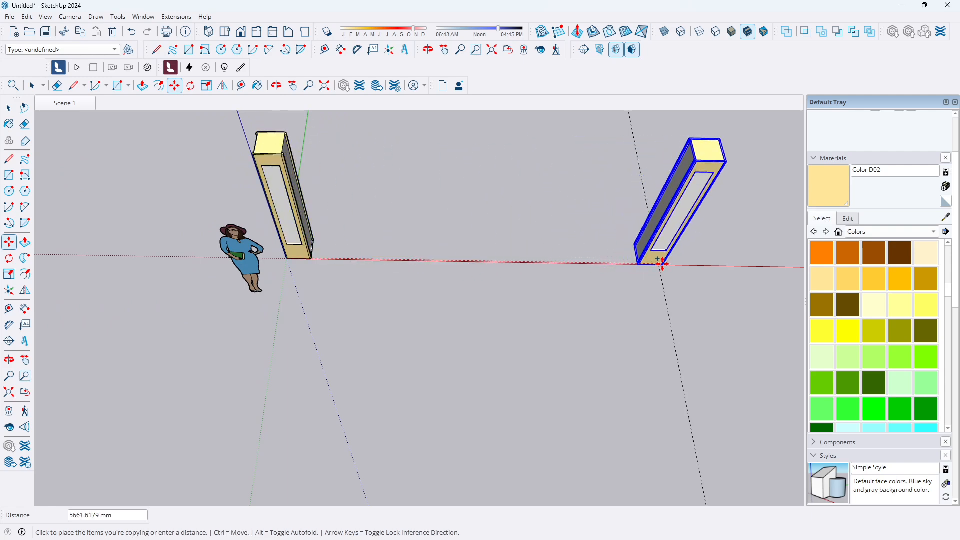
click(657, 265)
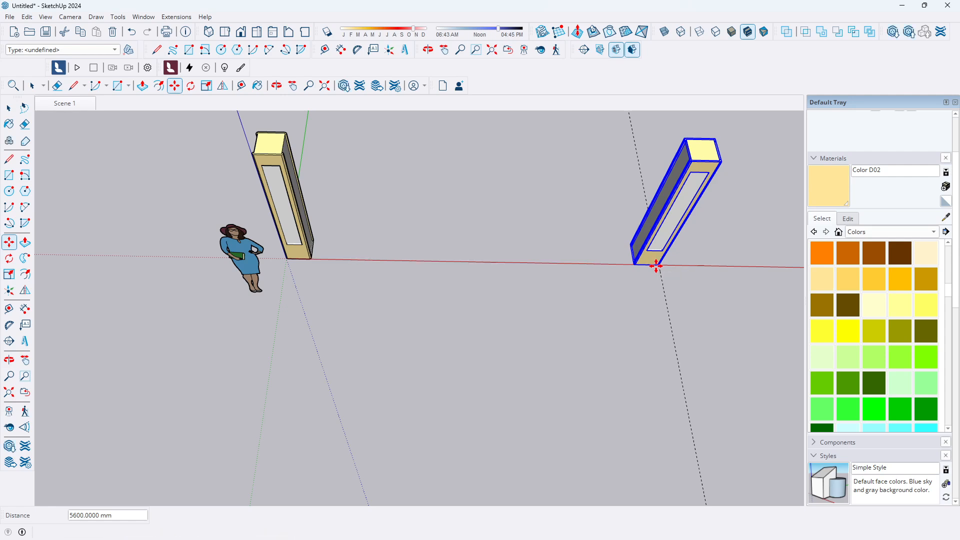
scroll(564, 339, down, 3)
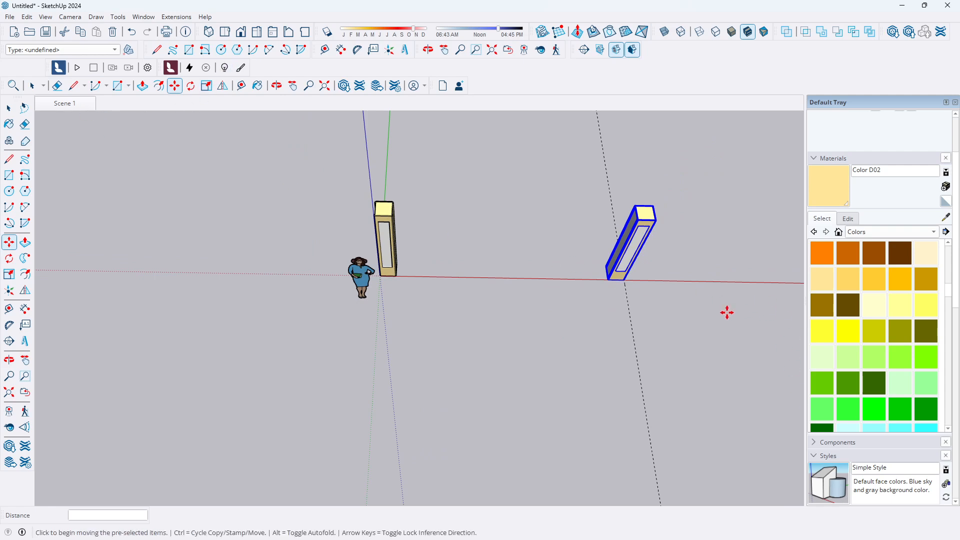
Collapse the Materials and Shadows panels and save the top view of both pillars as a new scene
click(227, 33)
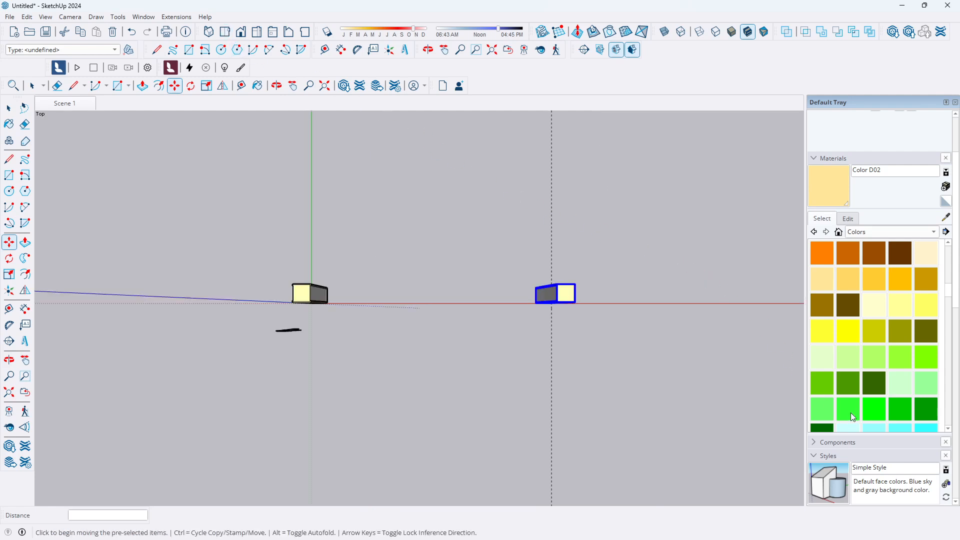
scroll(846, 299, down, 3)
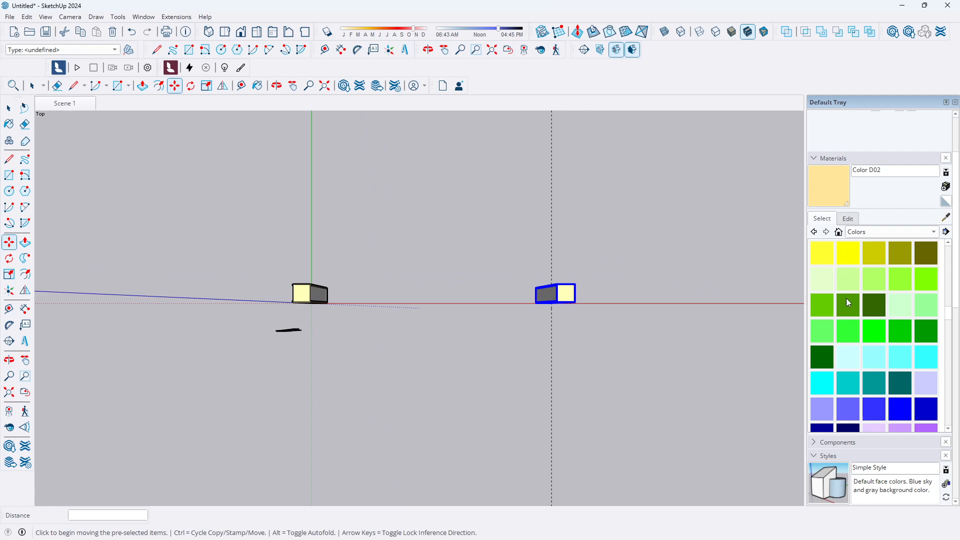
click(814, 159)
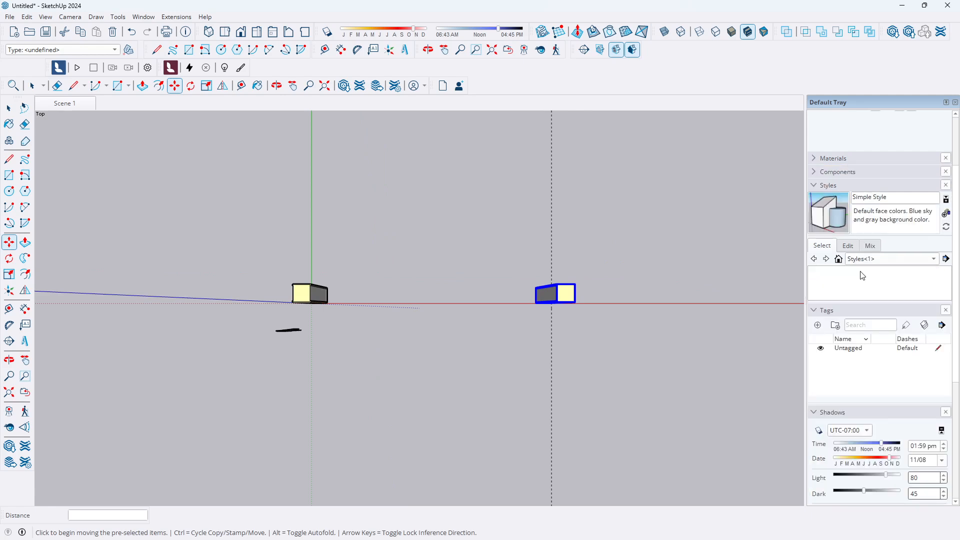
scroll(828, 300, down, 5)
click(813, 234)
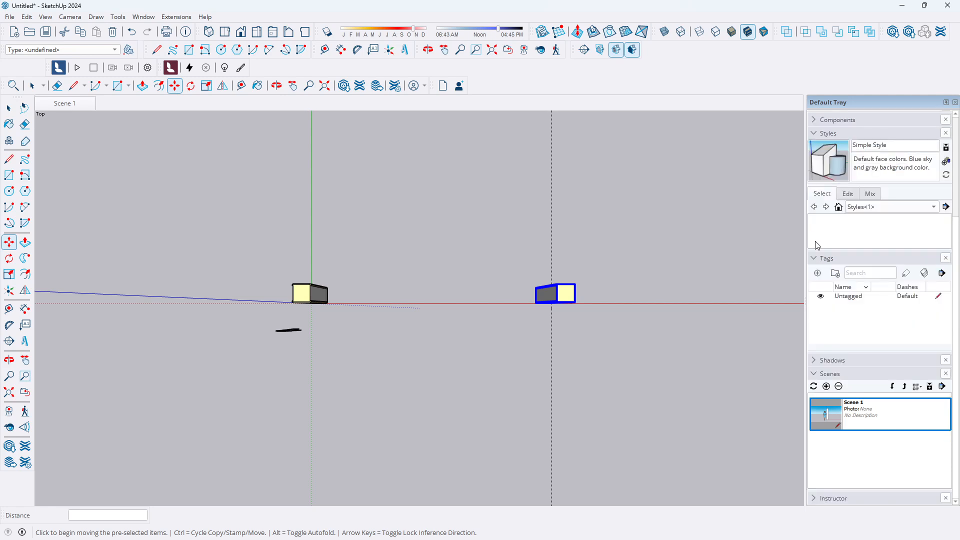
click(826, 387)
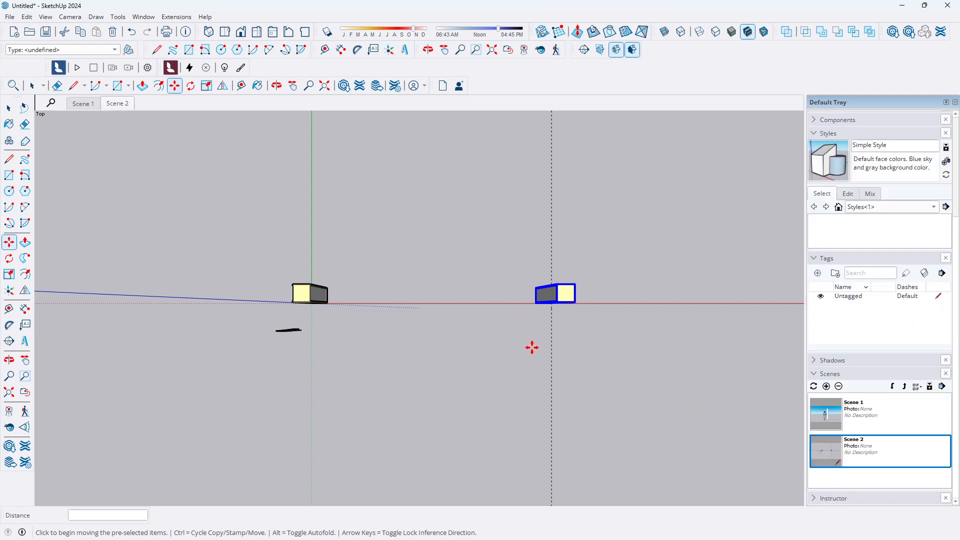
Save a zoomed front view of the two pillars as another scene, then deselect everything
click(240, 33)
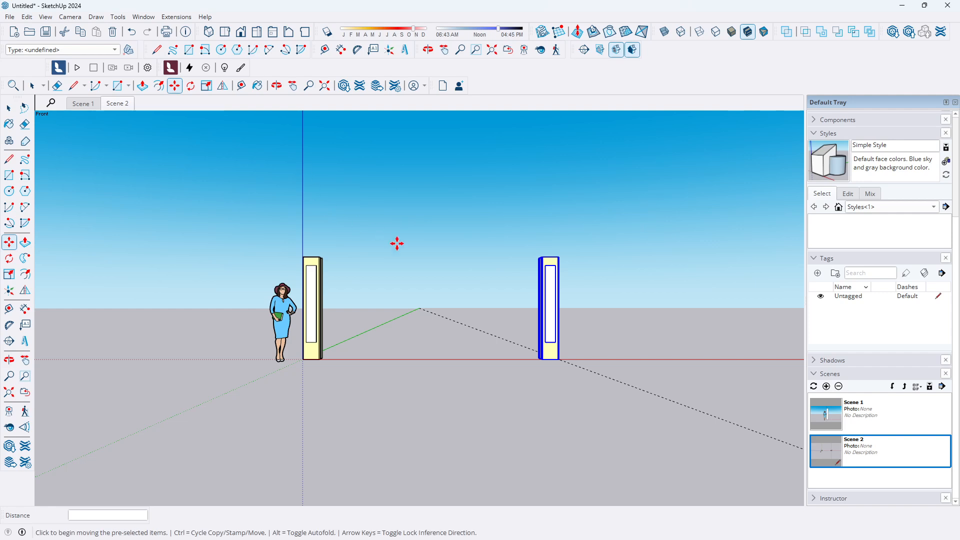
scroll(422, 254, up, 3)
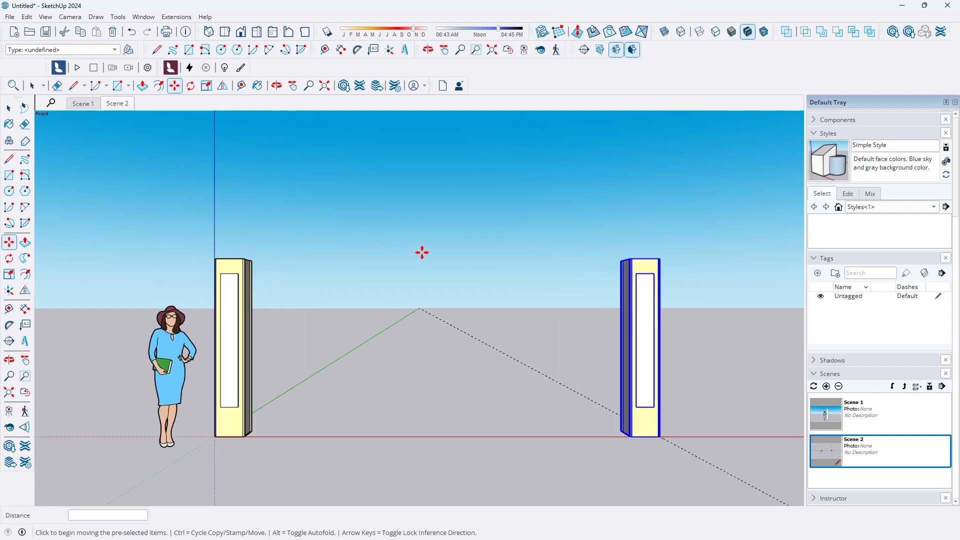
scroll(422, 253, up, 1)
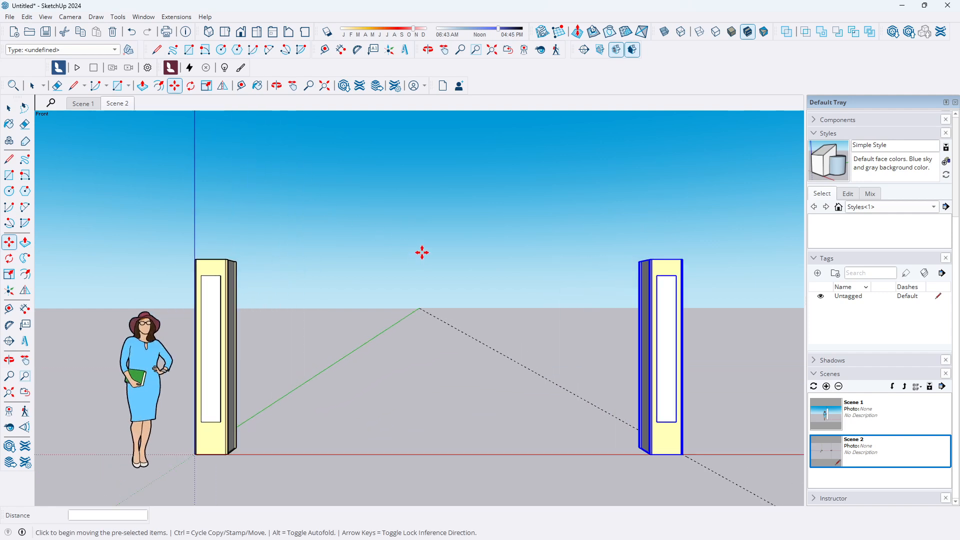
click(827, 387)
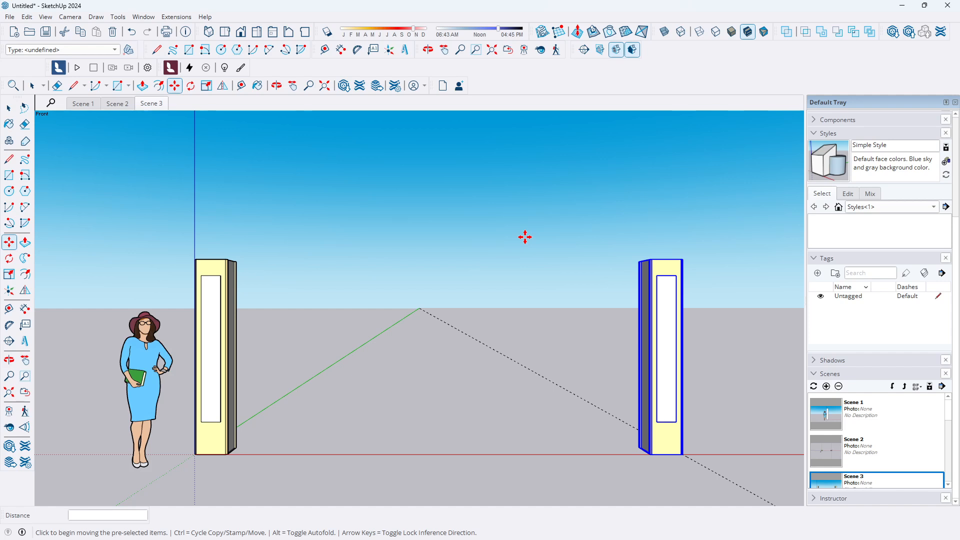
key(space)
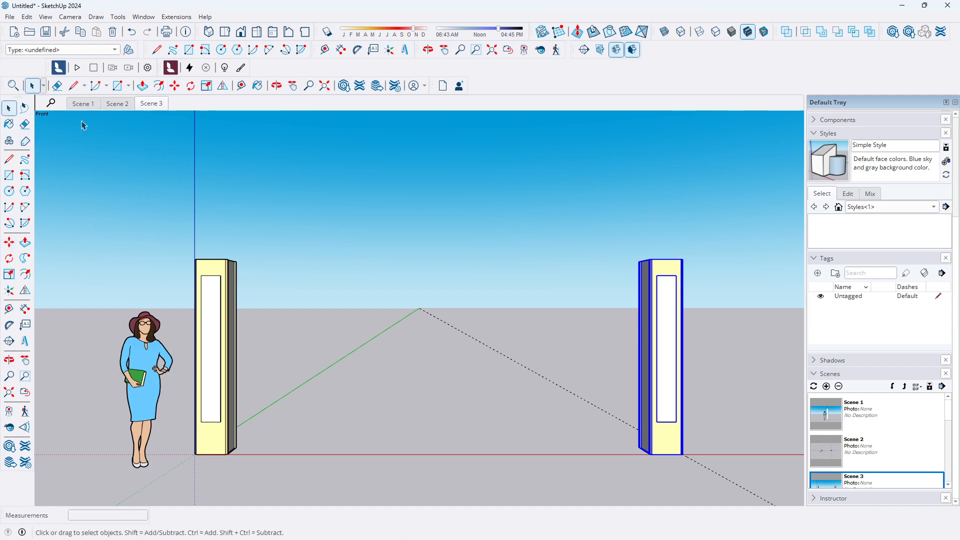
click(322, 188)
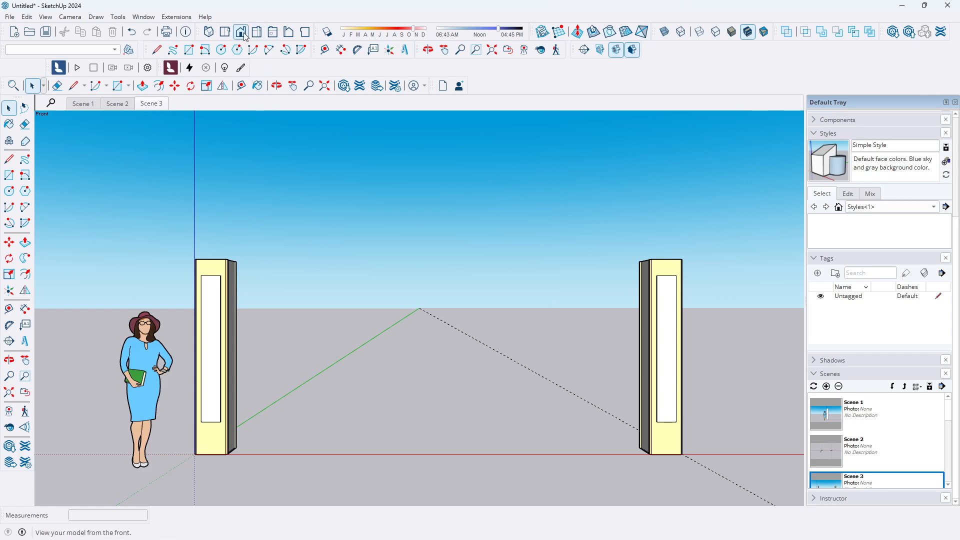
In top view, draw a rectangle about 5200 mm by 290 mm spanning between the two pillars for the base wall
click(226, 35)
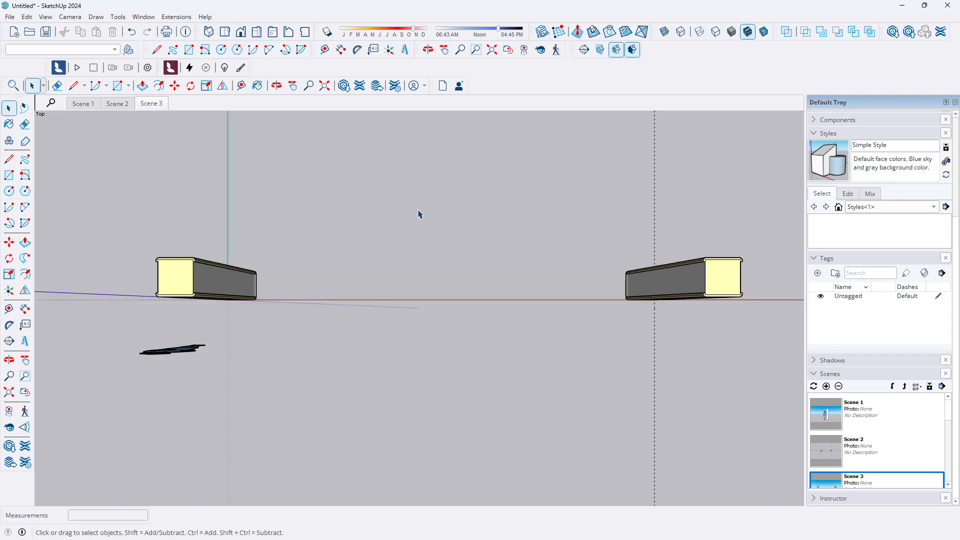
scroll(462, 261, up, 4)
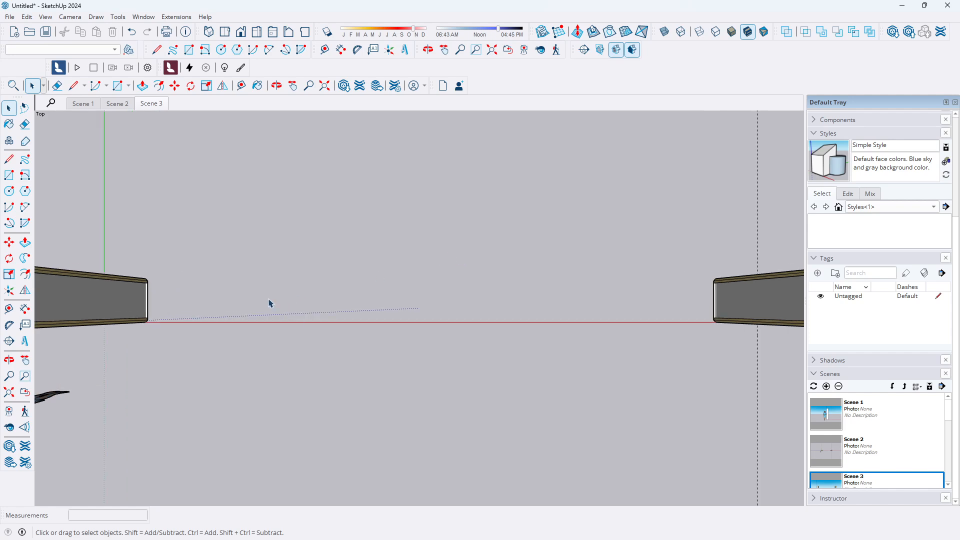
scroll(157, 273, up, 1)
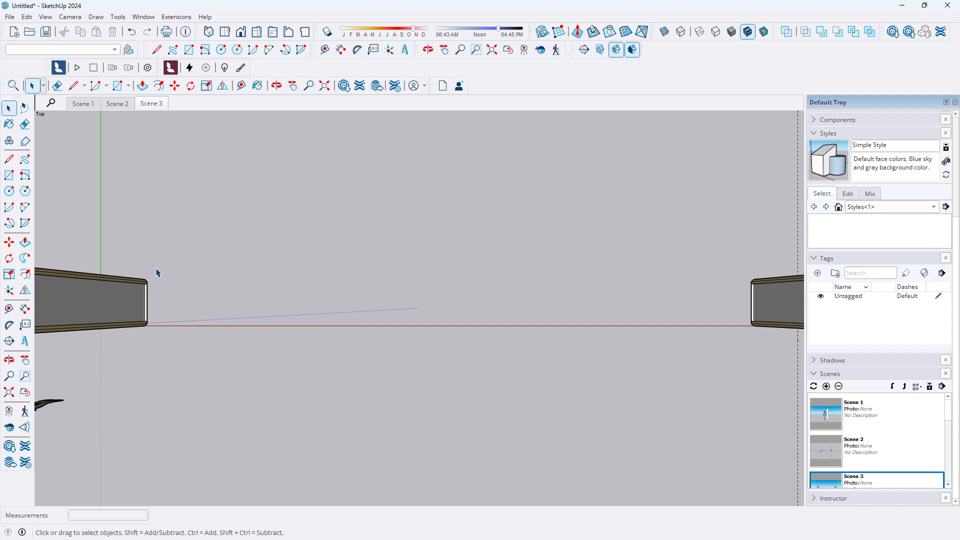
scroll(157, 273, up, 5)
scroll(142, 343, up, 3)
scroll(92, 402, down, 3)
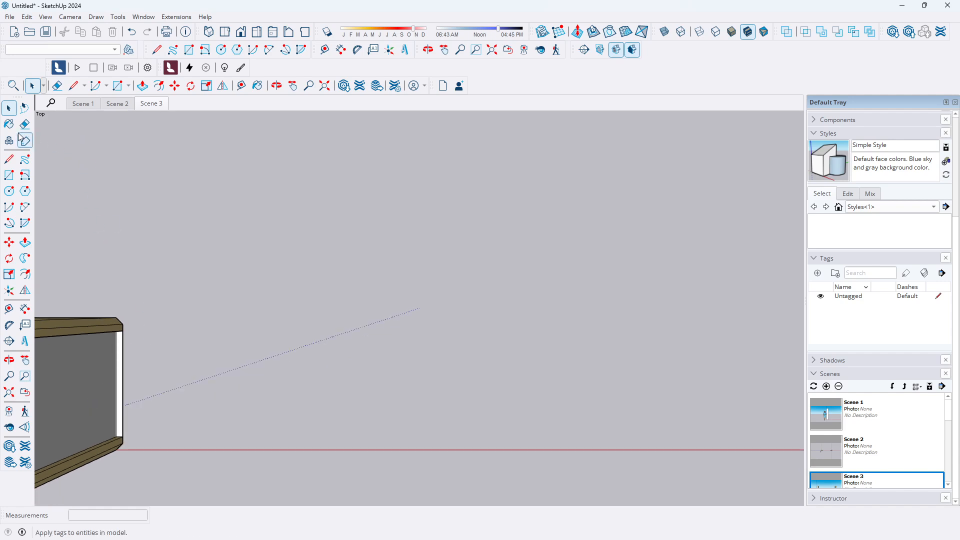
click(9, 175)
scroll(146, 427, up, 1)
scroll(146, 427, up, 2)
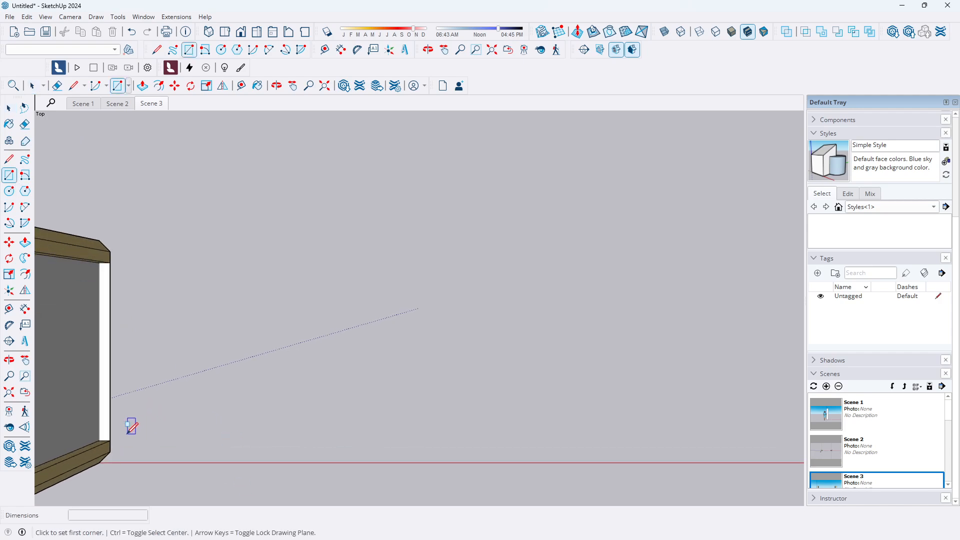
click(111, 440)
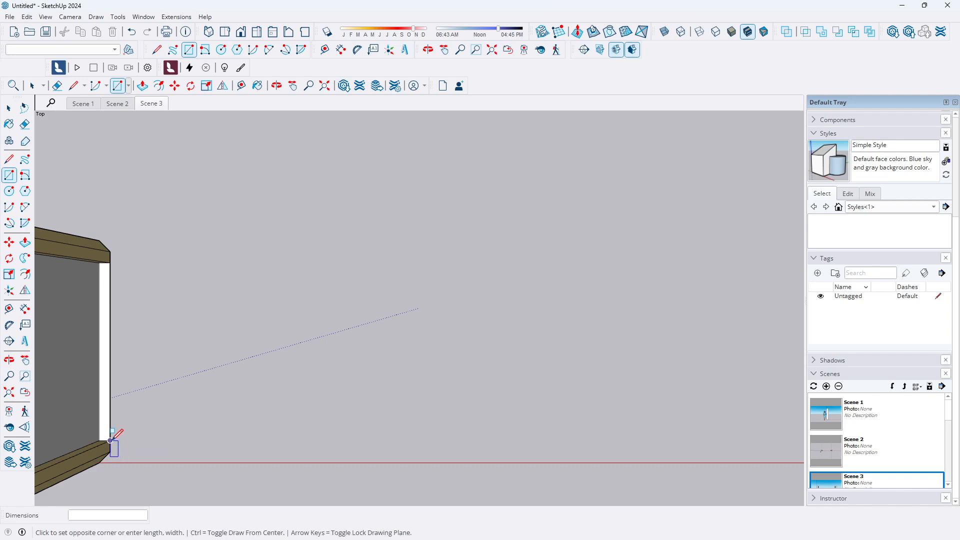
scroll(125, 426, down, 1)
scroll(122, 415, down, 3)
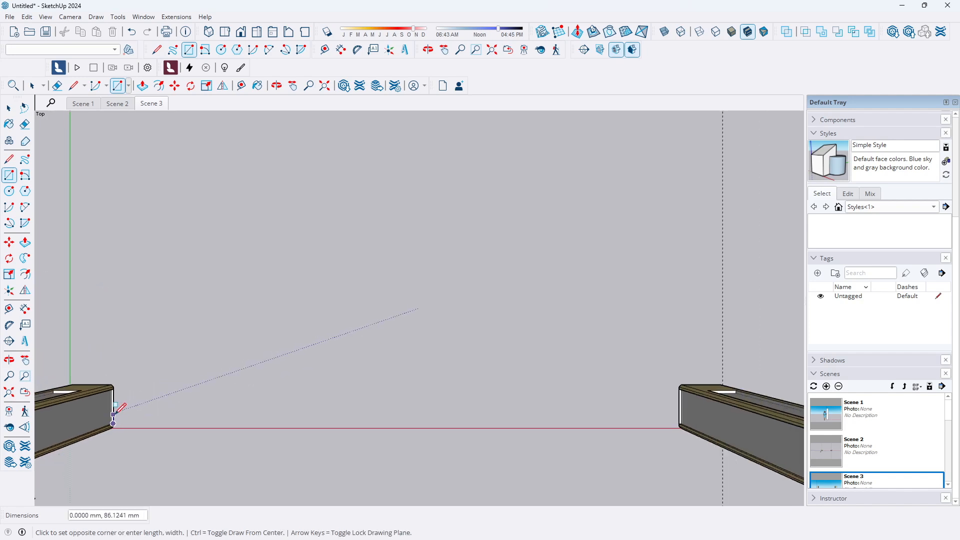
scroll(715, 380, up, 3)
scroll(716, 379, up, 3)
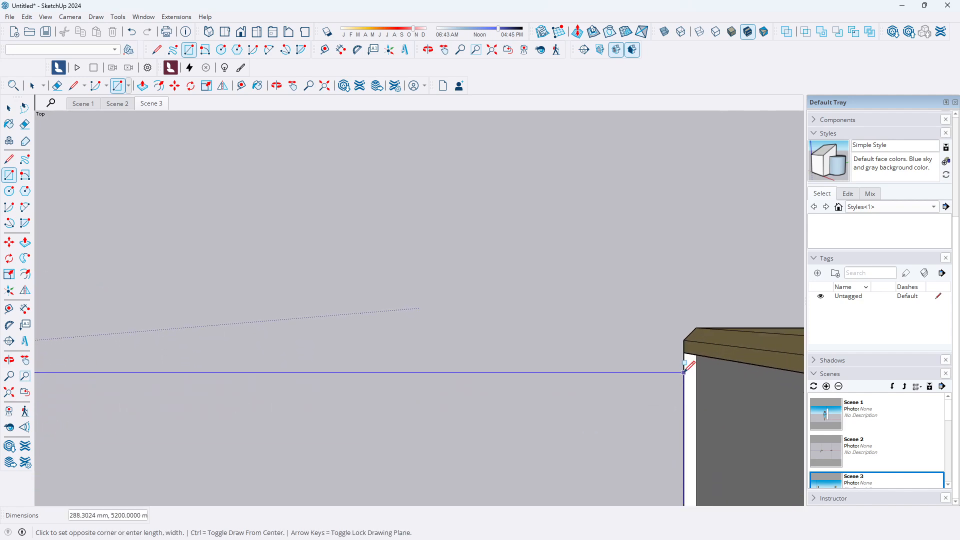
click(684, 348)
scroll(392, 288, down, 4)
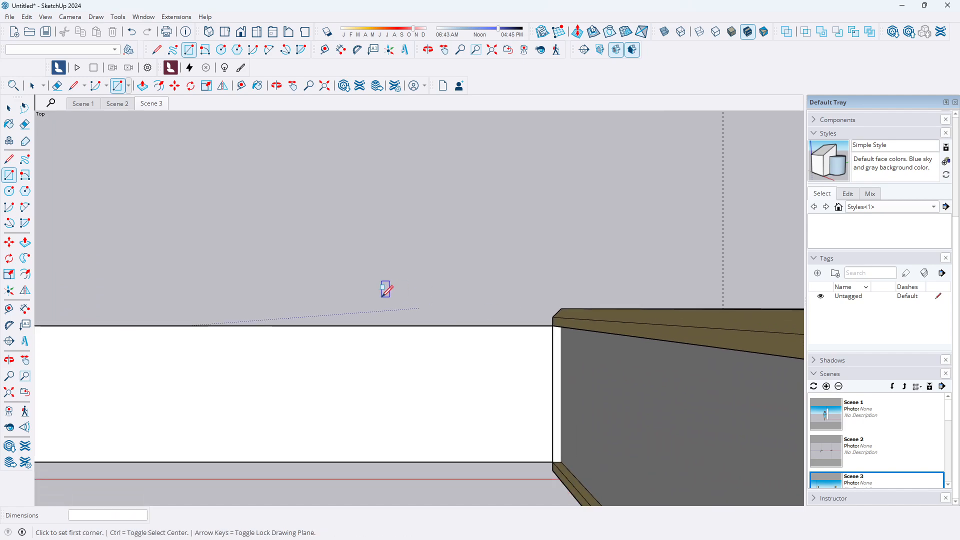
scroll(404, 286, down, 3)
key(space)
scroll(325, 390, down, 2)
scroll(399, 380, down, 2)
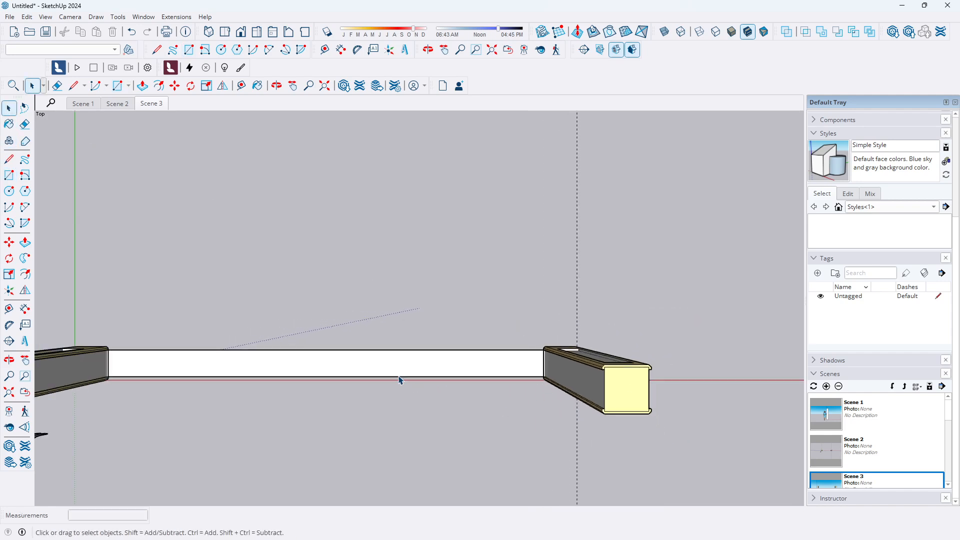
Select the new rectangle face and make it a group
click(333, 368)
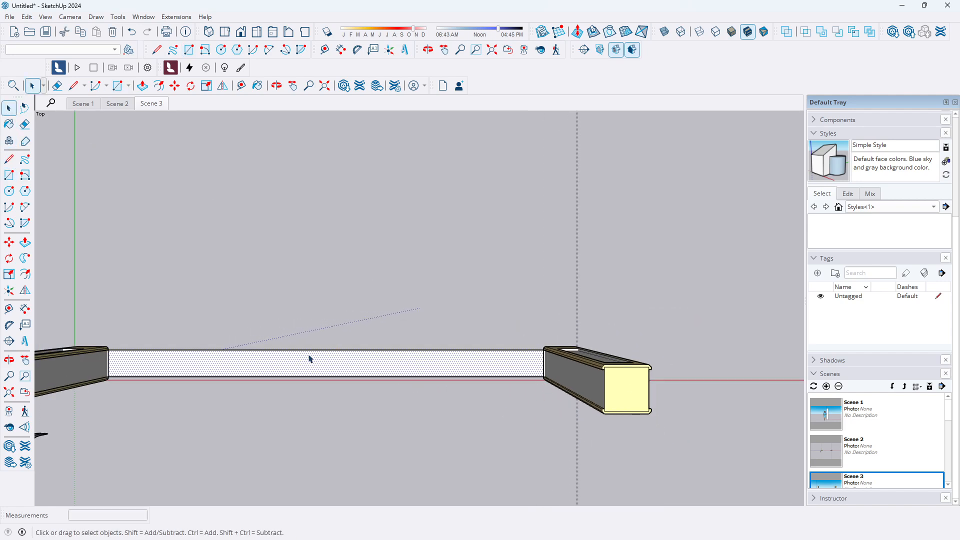
click(46, 17)
mouse_move(26, 22)
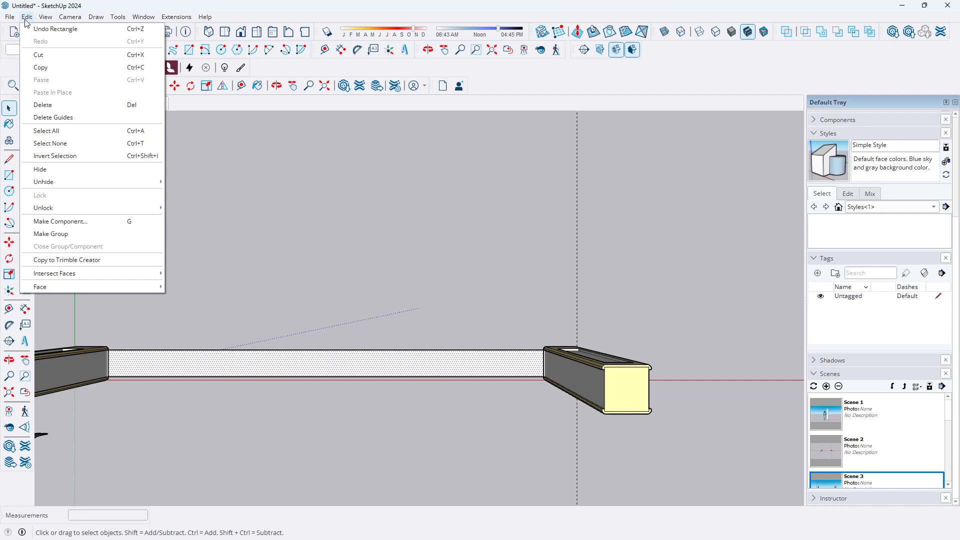
click(55, 236)
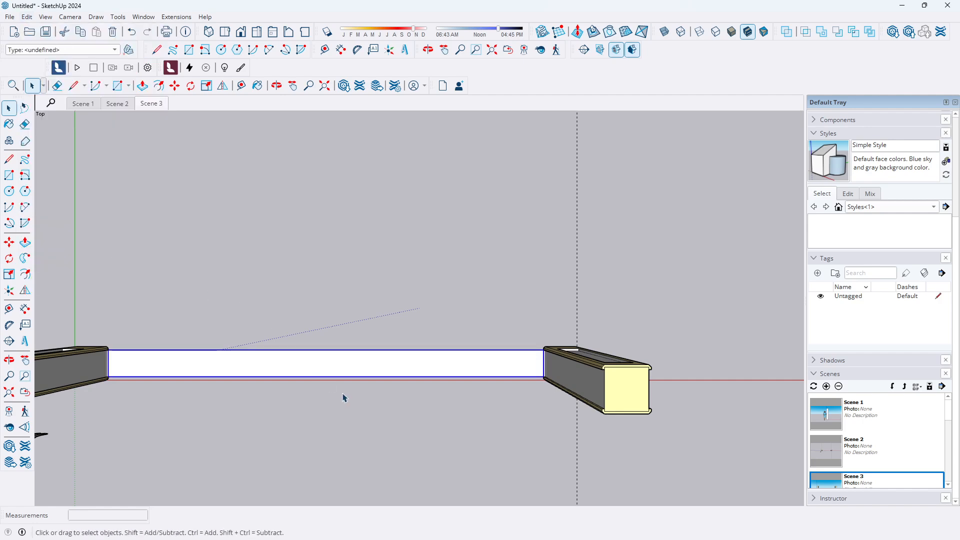
Open the base wall group and push/pull its face up 400 mm
scroll(342, 395, down, 1)
middle_drag(360, 412, 394, 192)
scroll(393, 239, up, 2)
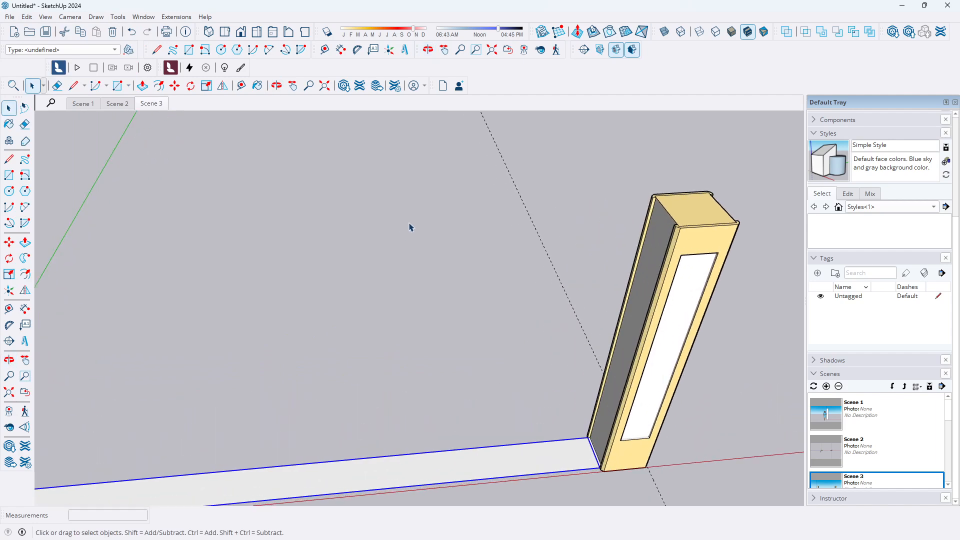
scroll(415, 270, down, 2)
scroll(428, 408, up, 4)
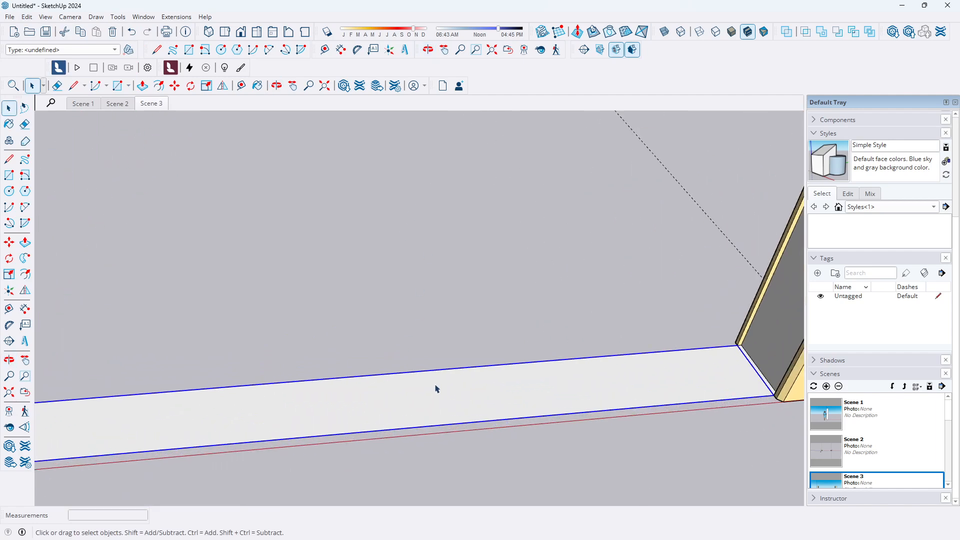
scroll(436, 389, down, 1)
double_click(442, 401)
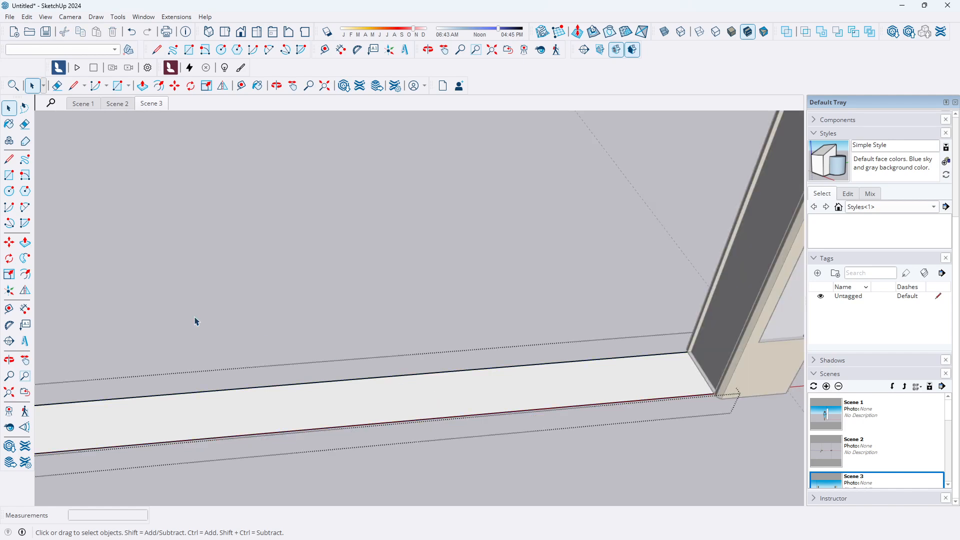
click(25, 243)
click(370, 414)
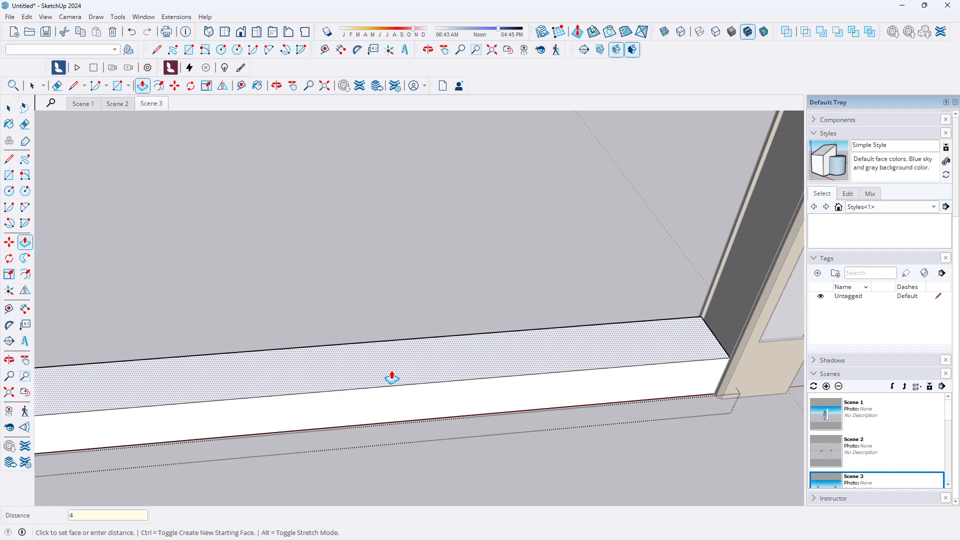
key(Return)
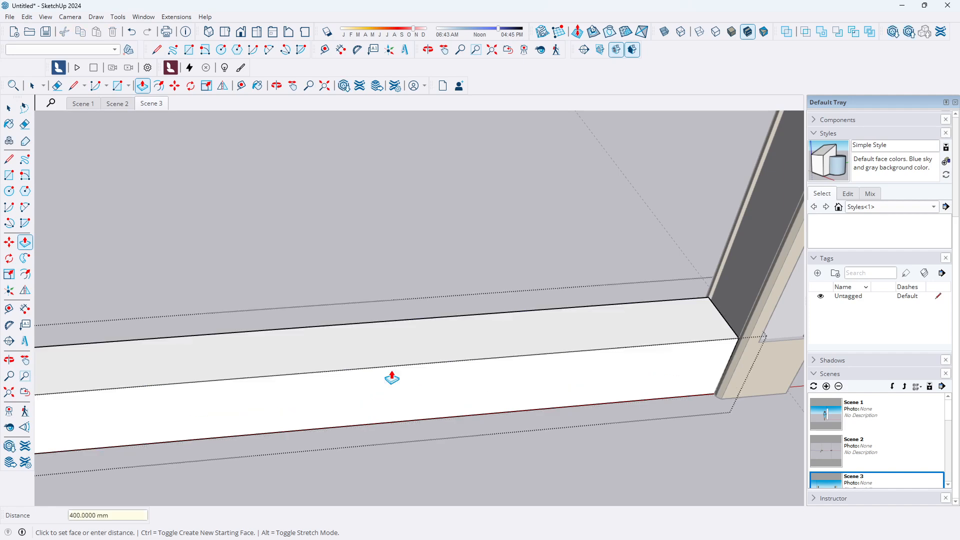
Examine the base wall where it meets the pillars from several closer views
scroll(392, 378, down, 8)
middle_drag(435, 377, 279, 264)
click(9, 108)
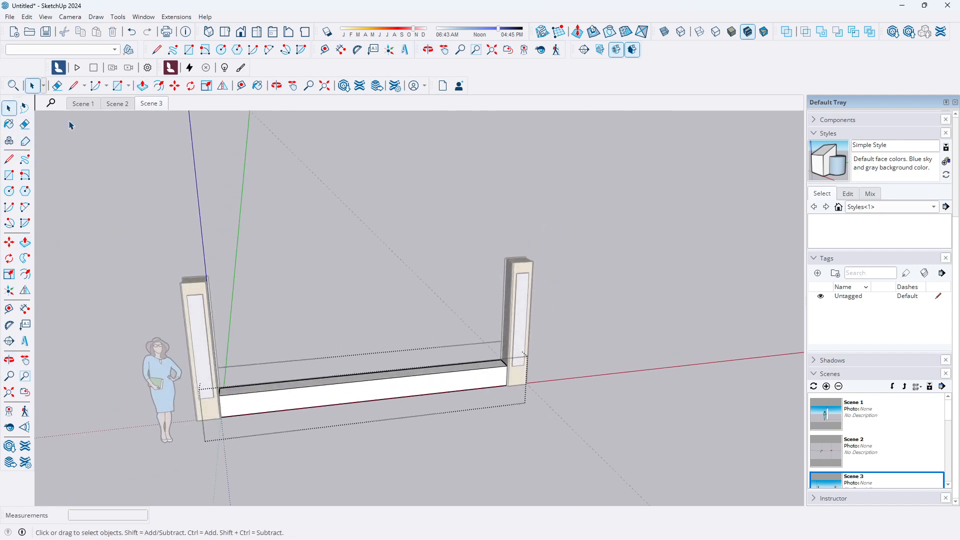
scroll(475, 424, up, 3)
scroll(411, 325, down, 3)
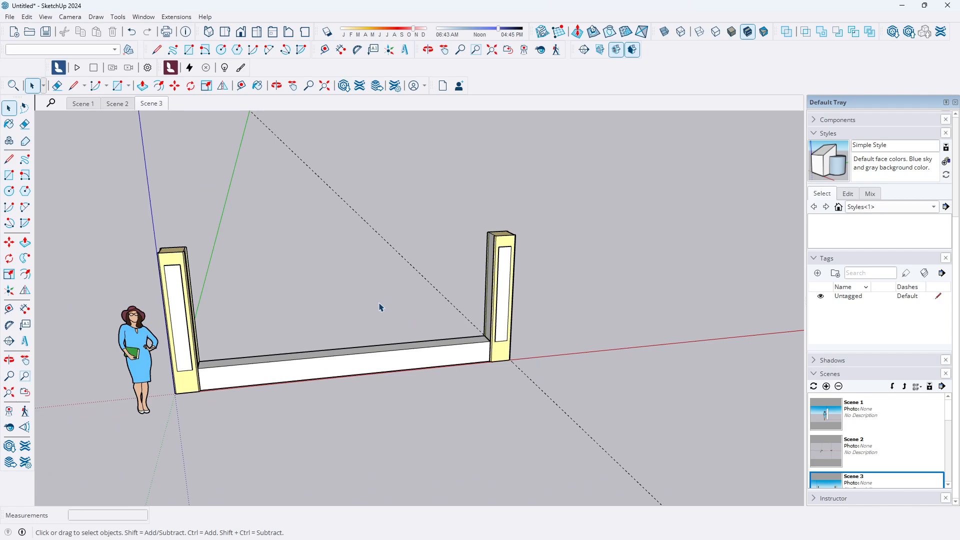
scroll(380, 307, up, 1)
scroll(405, 328, down, 1)
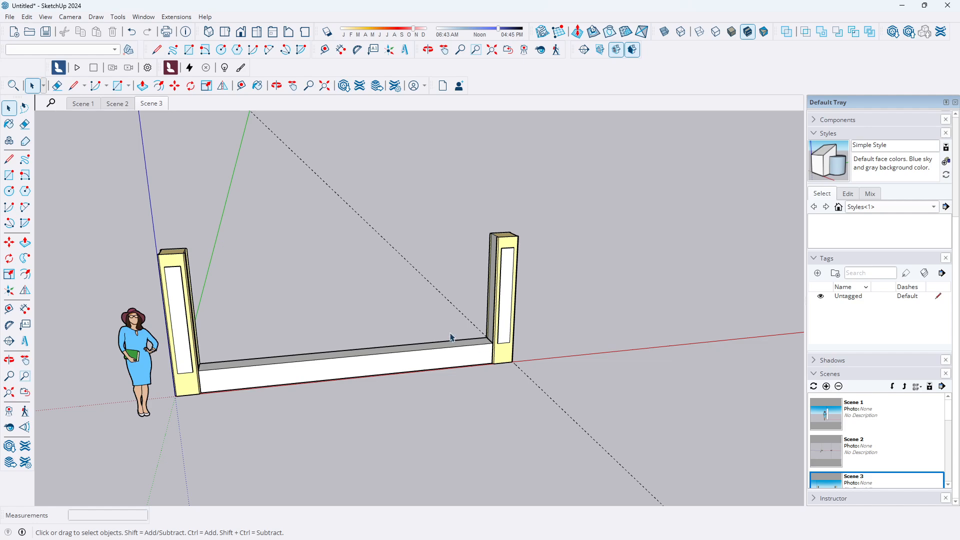
scroll(463, 338, up, 3)
middle_drag(471, 345, 517, 434)
scroll(482, 352, up, 5)
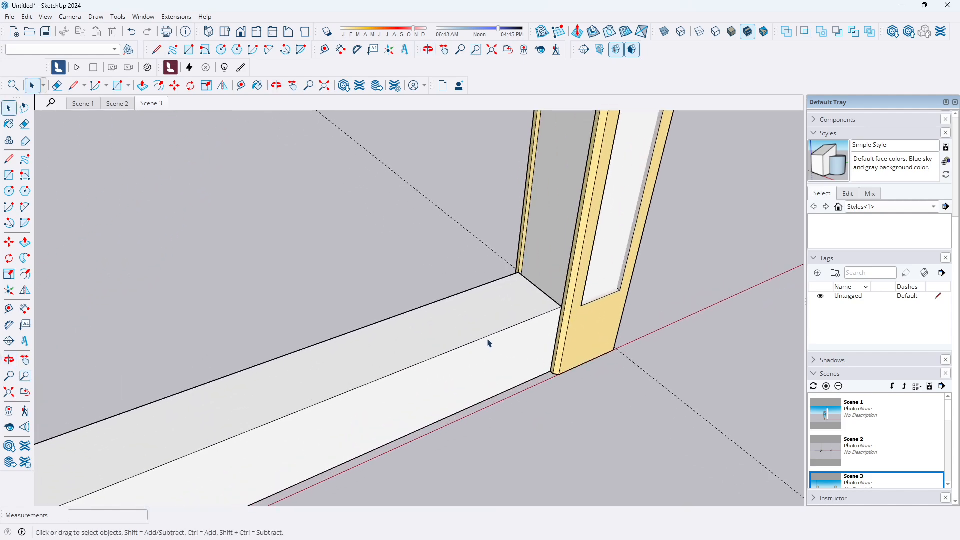
scroll(488, 344, up, 4)
scroll(469, 337, up, 1)
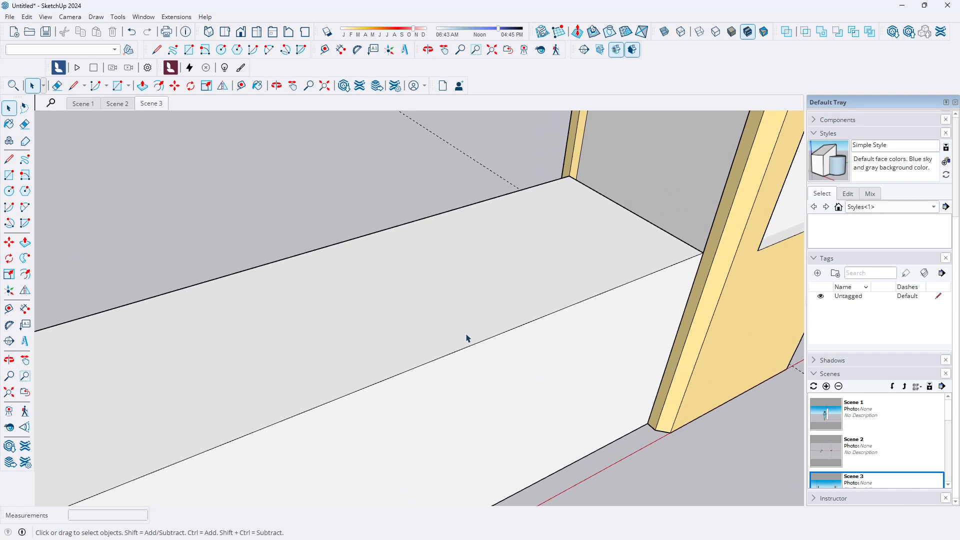
scroll(460, 339, down, 4)
scroll(540, 348, up, 2)
middle_drag(582, 347, 424, 354)
scroll(460, 228, up, 2)
middle_drag(476, 247, 452, 321)
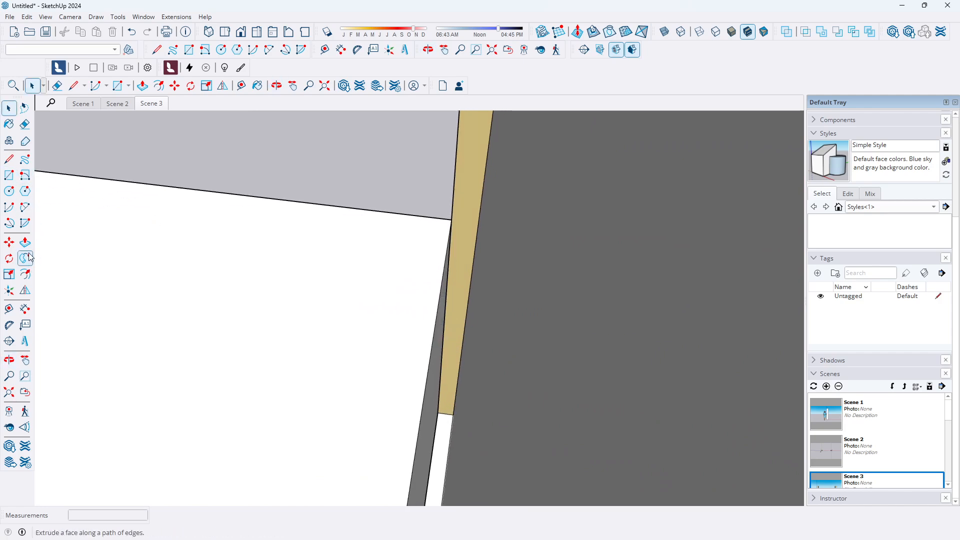
Push/pull a side face of the base wall 20 mm to bring it flush with the pillar
double_click(332, 282)
click(331, 283)
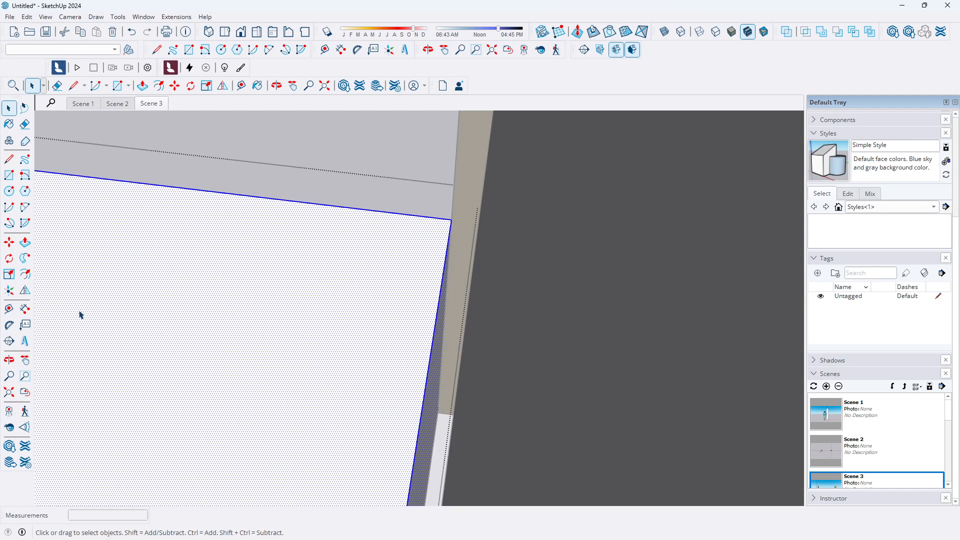
click(25, 242)
click(429, 415)
click(482, 405)
middle_drag(525, 356, 407, 310)
scroll(395, 277, down, 4)
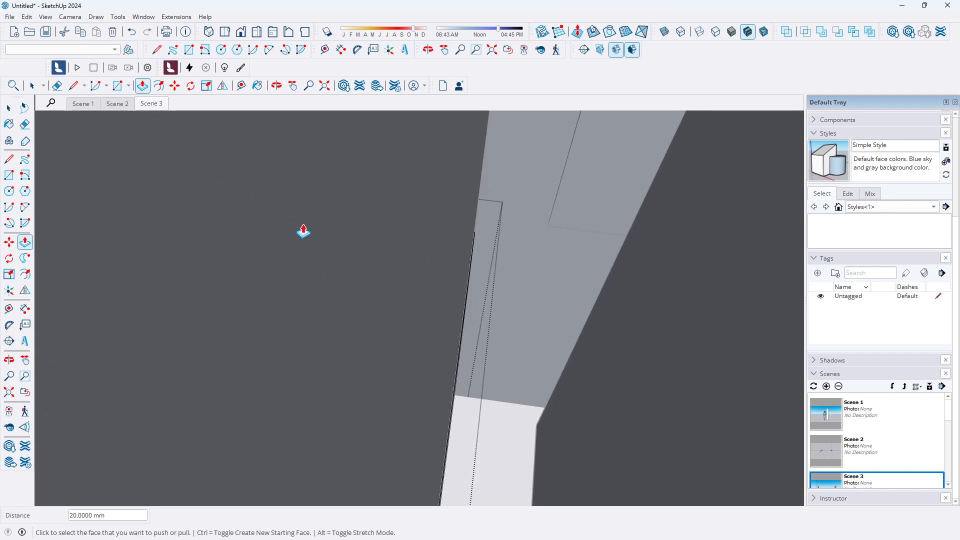
click(9, 108)
scroll(280, 189, down, 2)
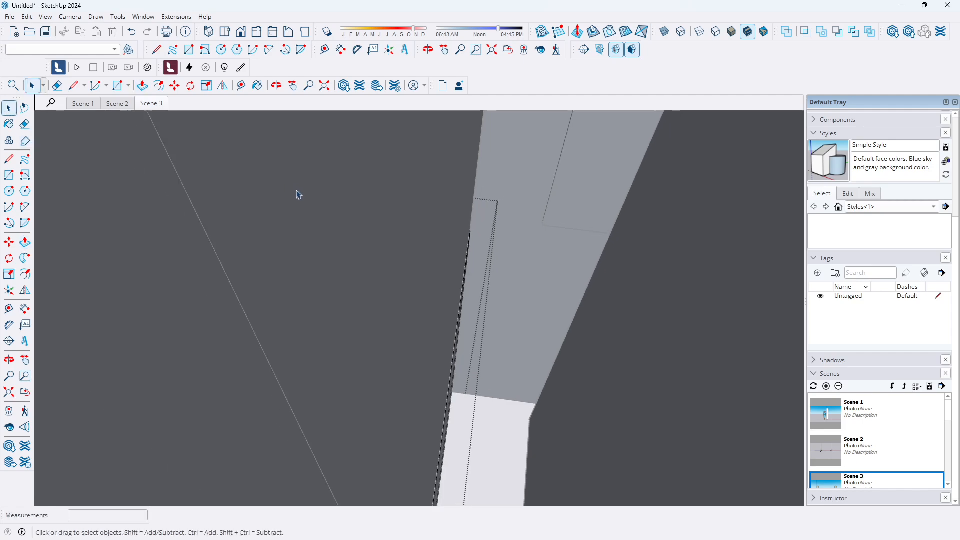
Switch to Scene 2 and pull the base wall's other side face flush with the pillar edge
click(116, 104)
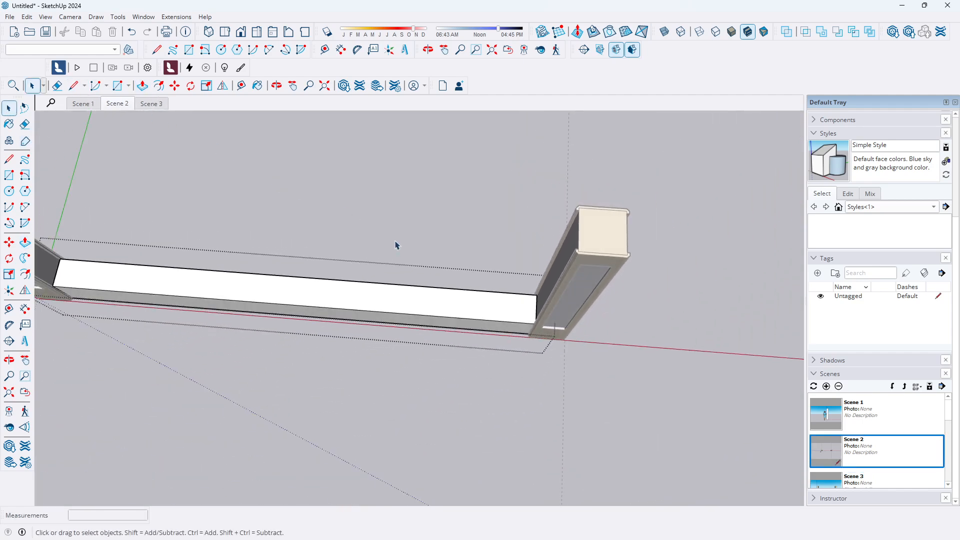
scroll(314, 292, up, 10)
middle_drag(394, 315, 360, 319)
click(336, 303)
click(342, 286)
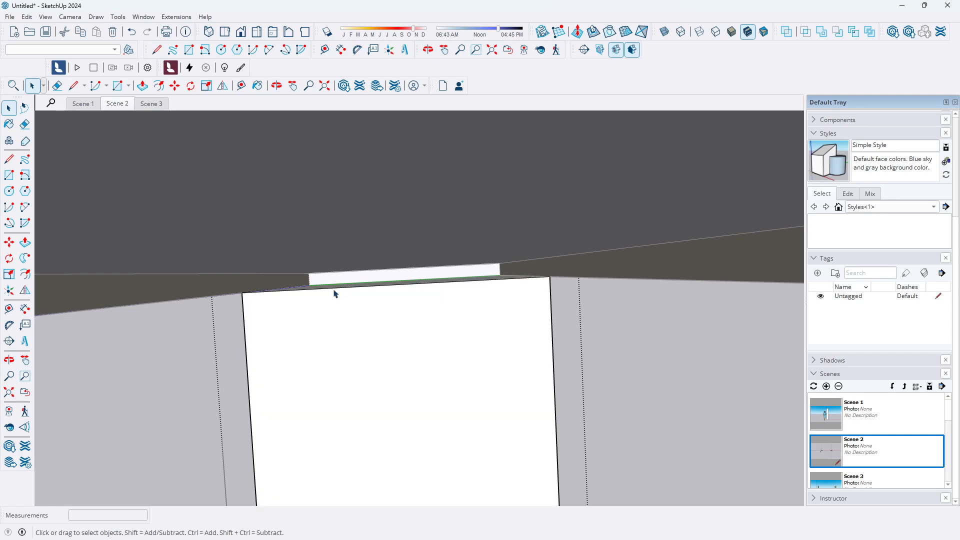
click(336, 292)
scroll(325, 280, up, 1)
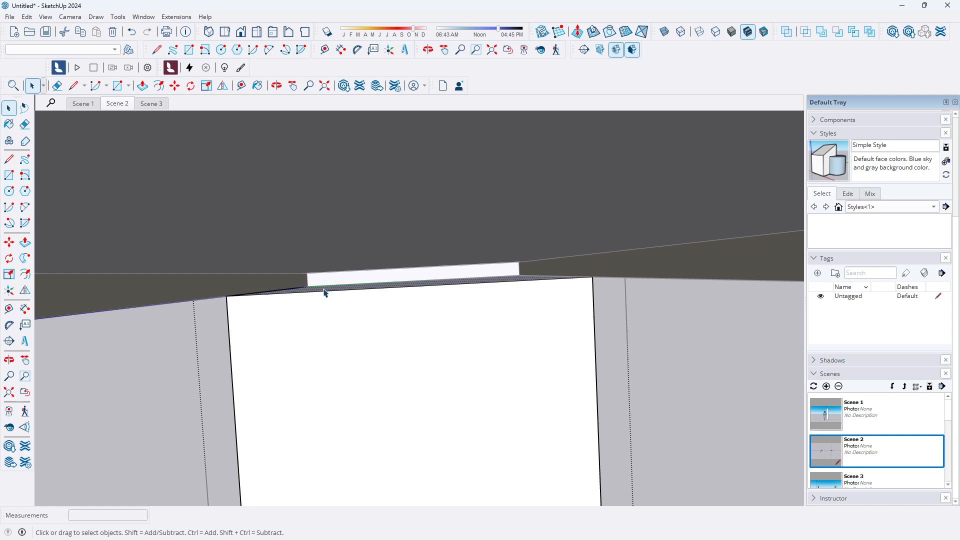
click(25, 243)
drag(358, 295, 360, 269)
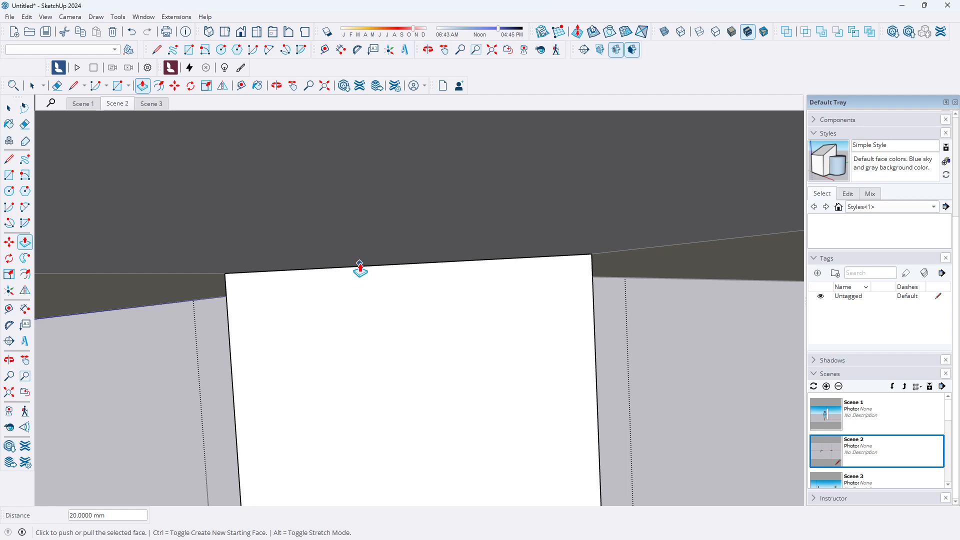
click(9, 108)
Switch to Scene 1 and inspect the base wall's junction with the pillars
click(83, 103)
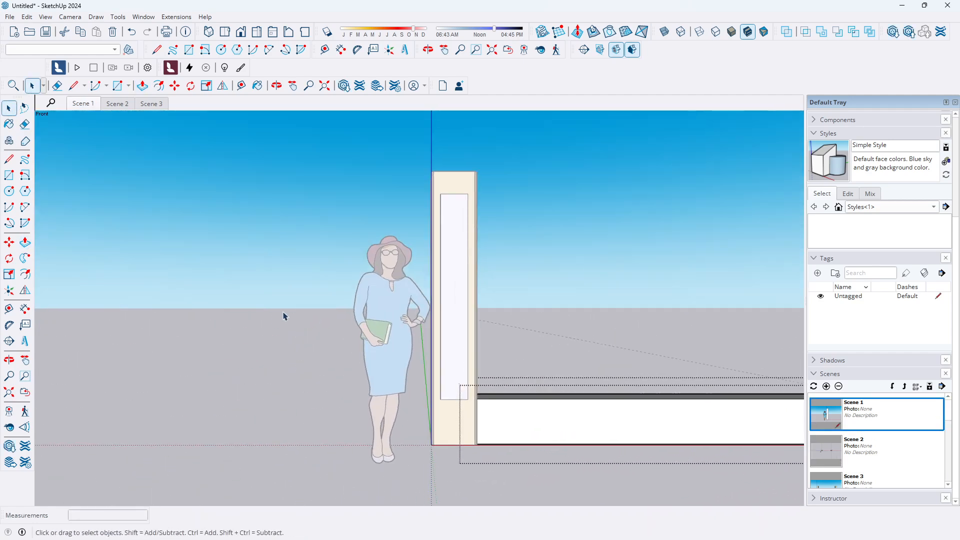
click(211, 222)
scroll(107, 250, down, 5)
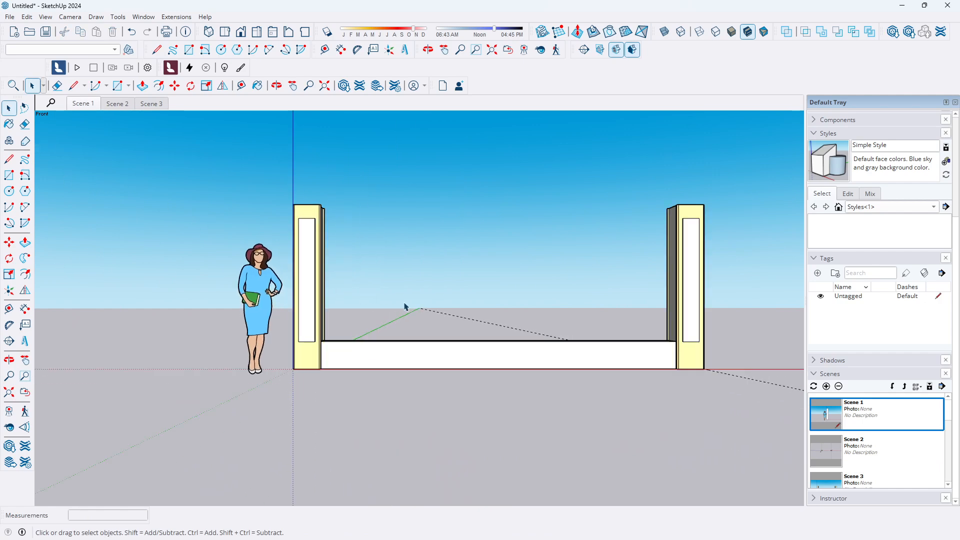
scroll(449, 330, up, 3)
middle_drag(448, 335, 315, 381)
scroll(320, 345, up, 8)
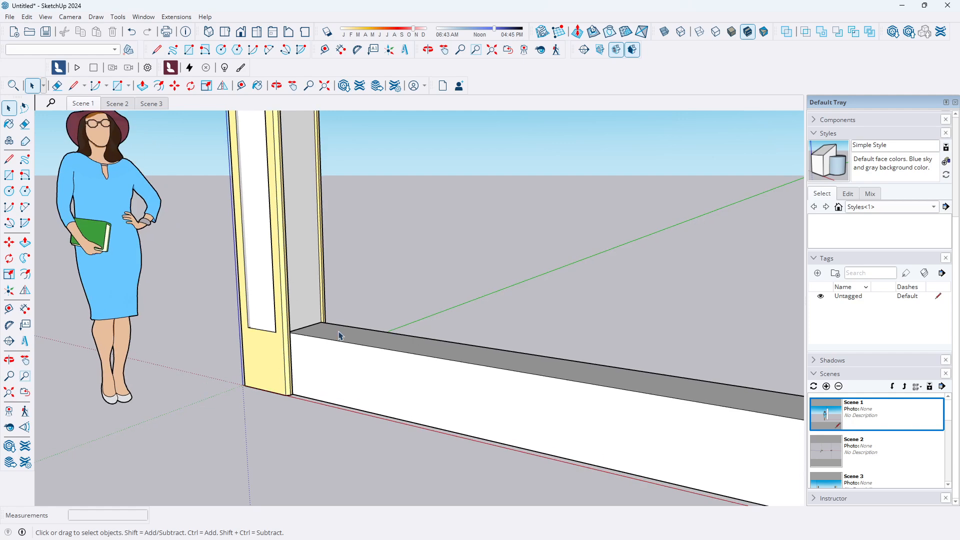
scroll(325, 334, up, 2)
middle_drag(295, 328, 274, 350)
scroll(286, 259, down, 2)
scroll(349, 273, down, 3)
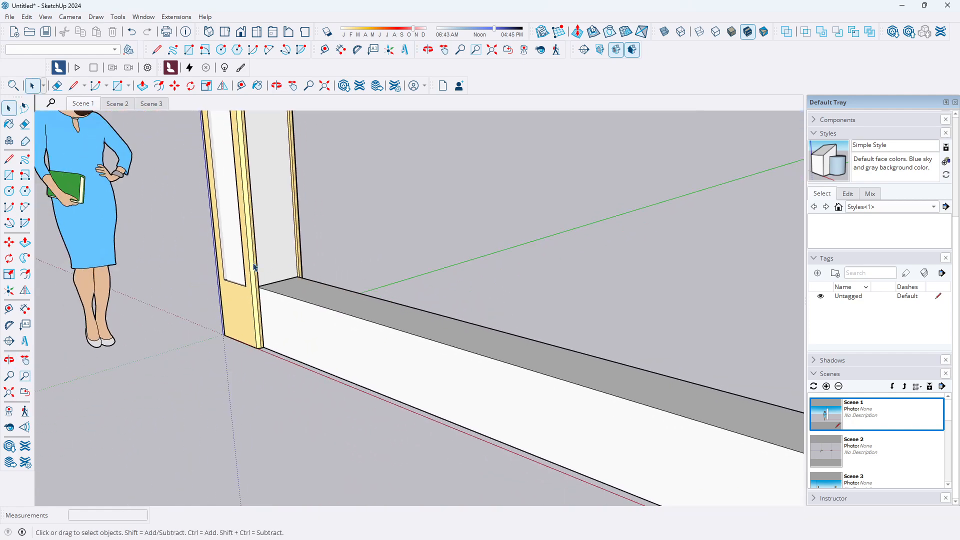
Inside the base wall group, push/pull the base wall's top face upward
scroll(296, 282, up, 3)
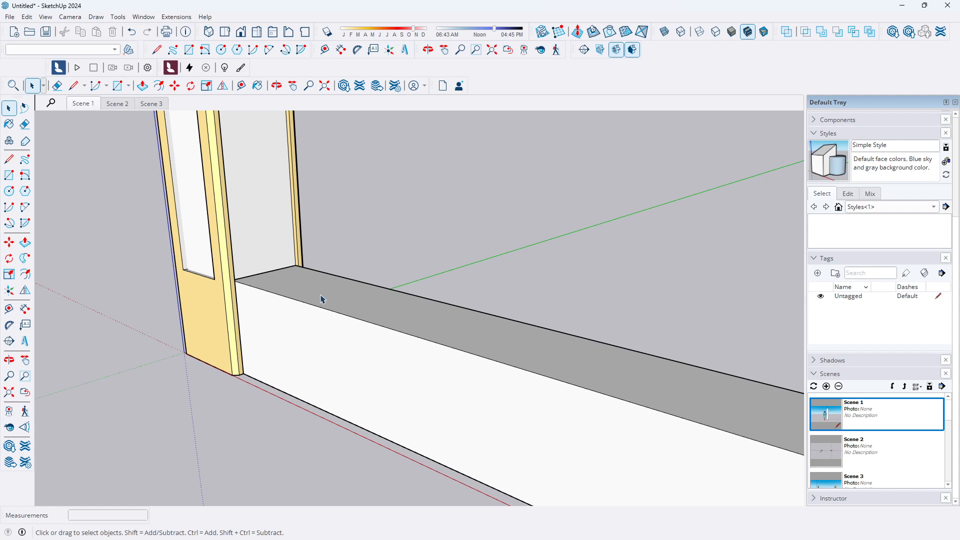
double_click(321, 298)
triple_click(322, 298)
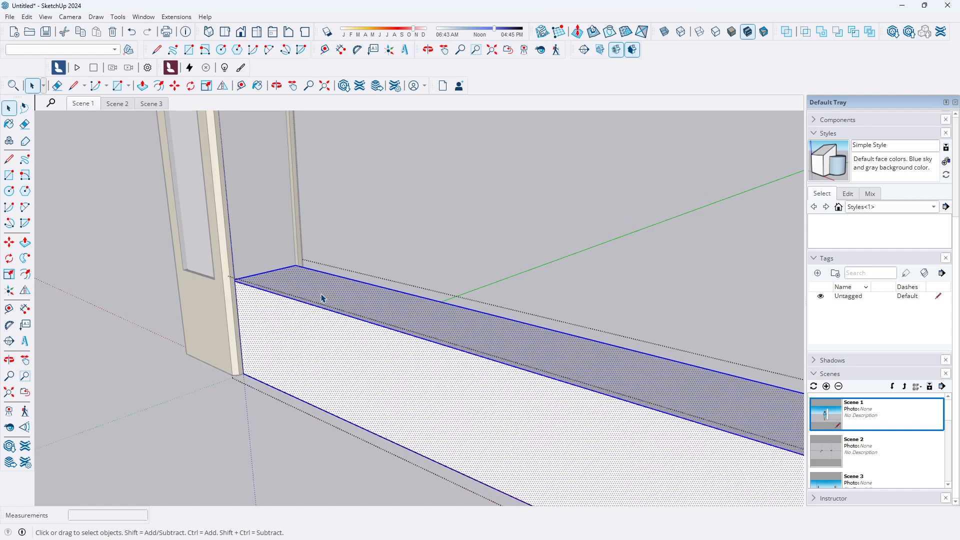
click(25, 242)
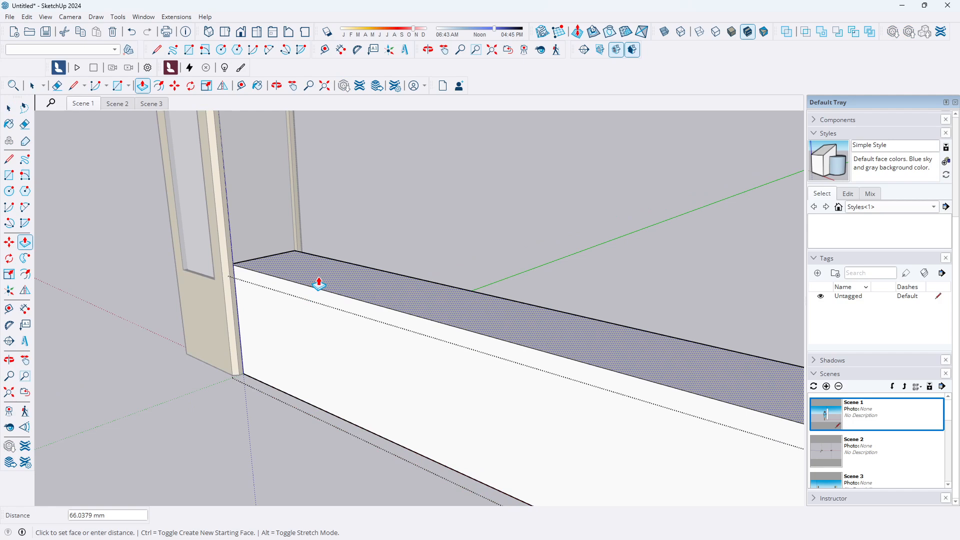
text(100)
key(Return)
click(9, 108)
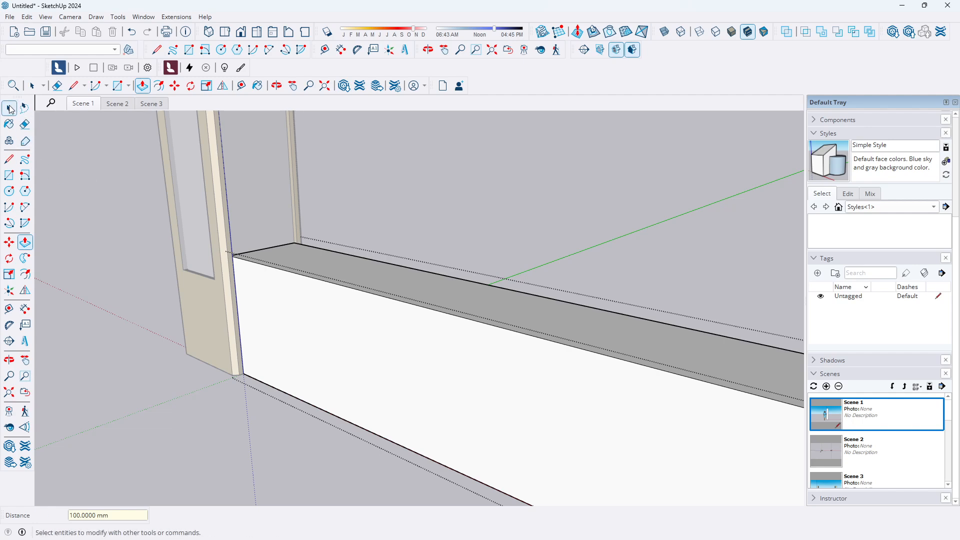
Copy the base wall's top face and paste it in place outside the group
click(384, 290)
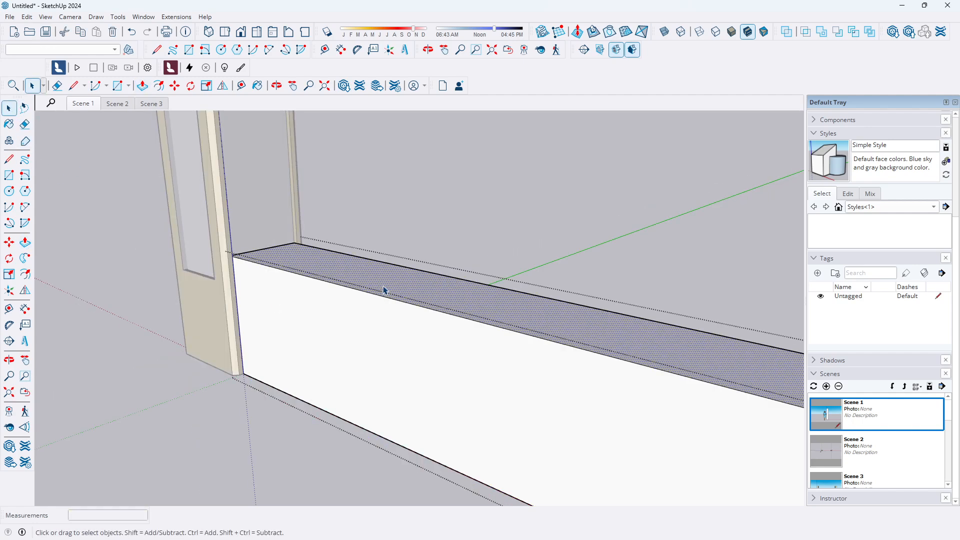
right_click(386, 287)
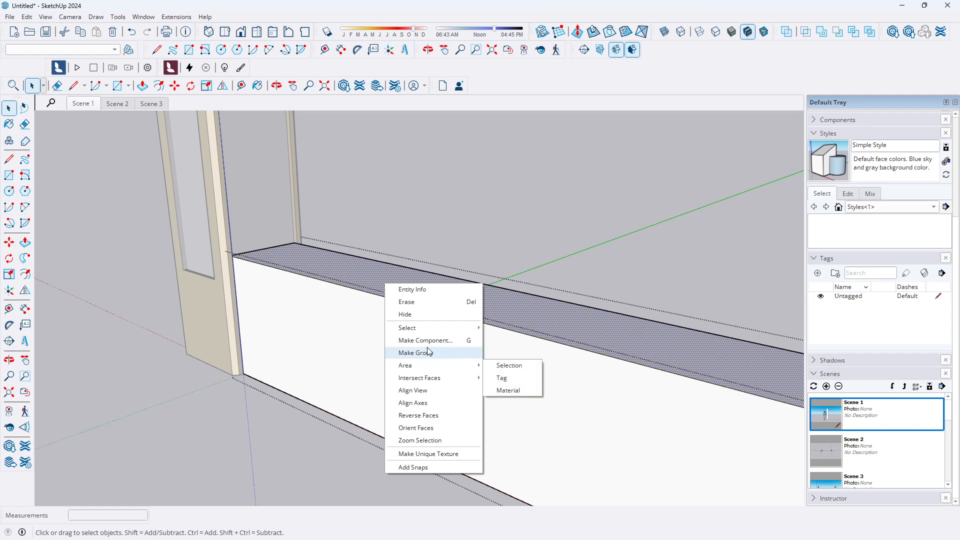
click(27, 16)
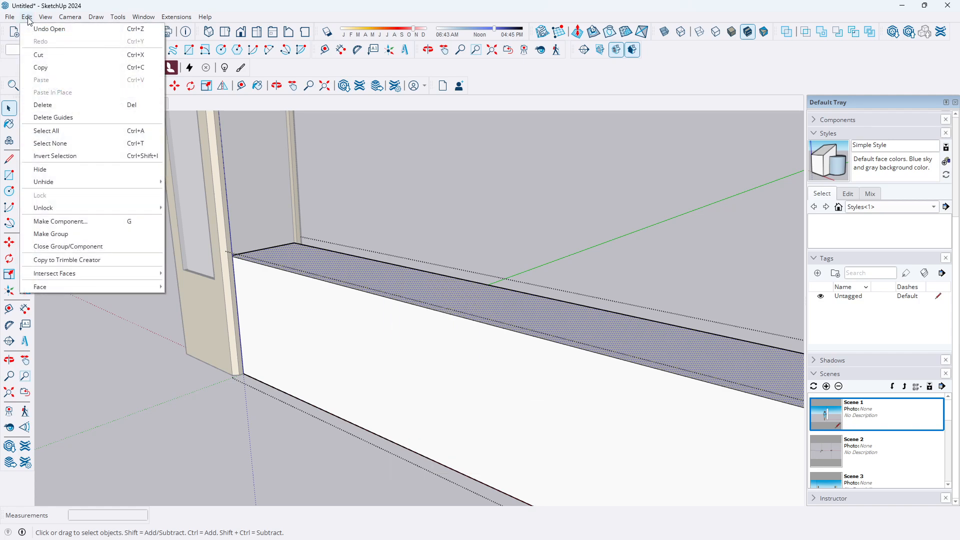
click(43, 70)
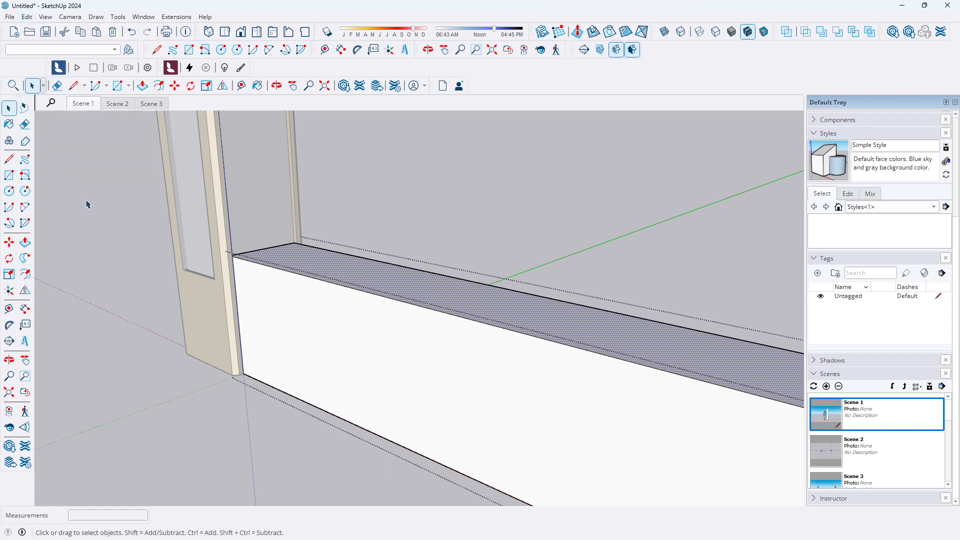
click(116, 244)
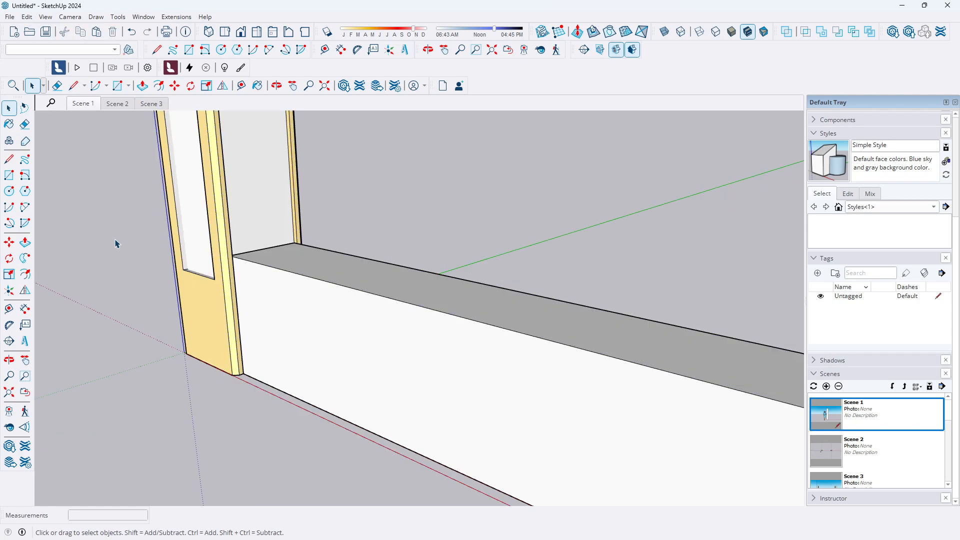
click(28, 17)
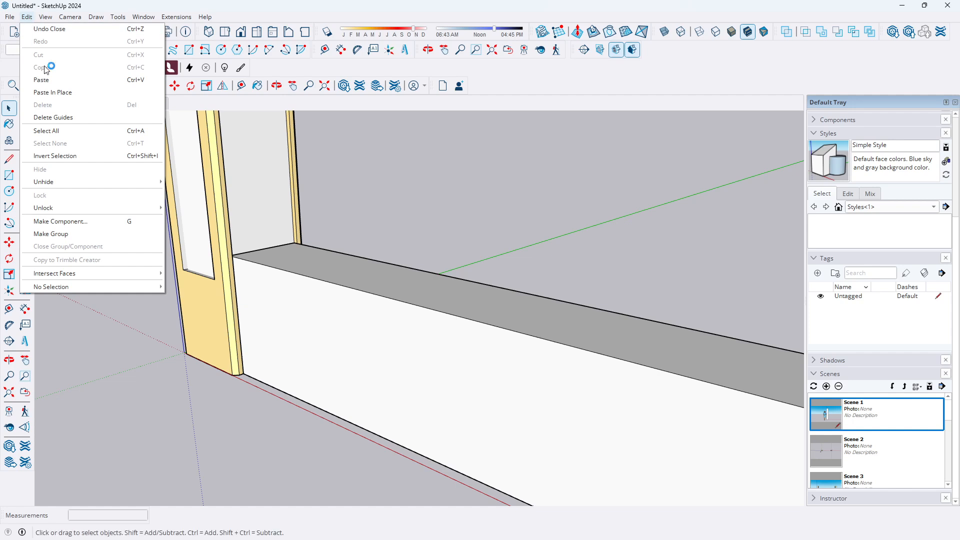
click(58, 96)
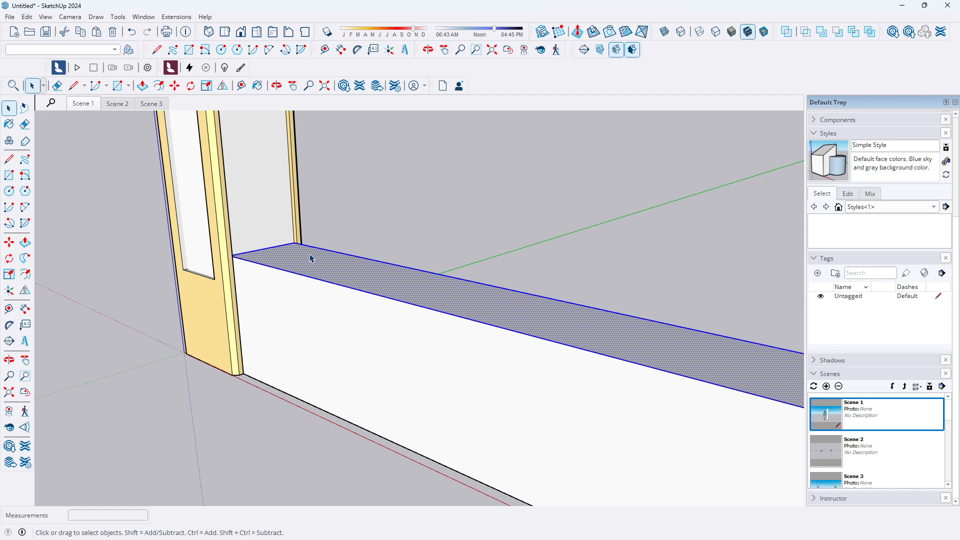
Make the pasted face a group and push/pull it 100 mm upward to form a coping
click(26, 18)
click(67, 234)
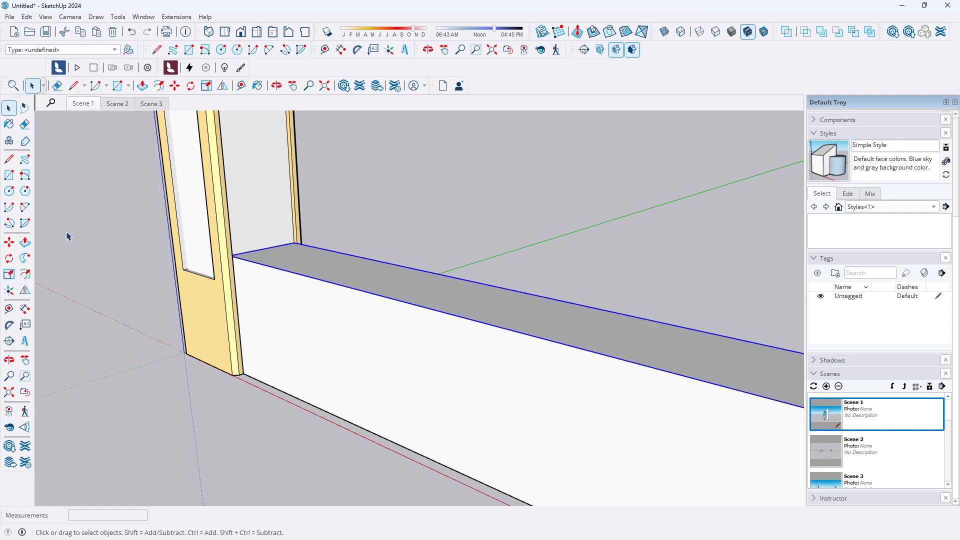
double_click(307, 268)
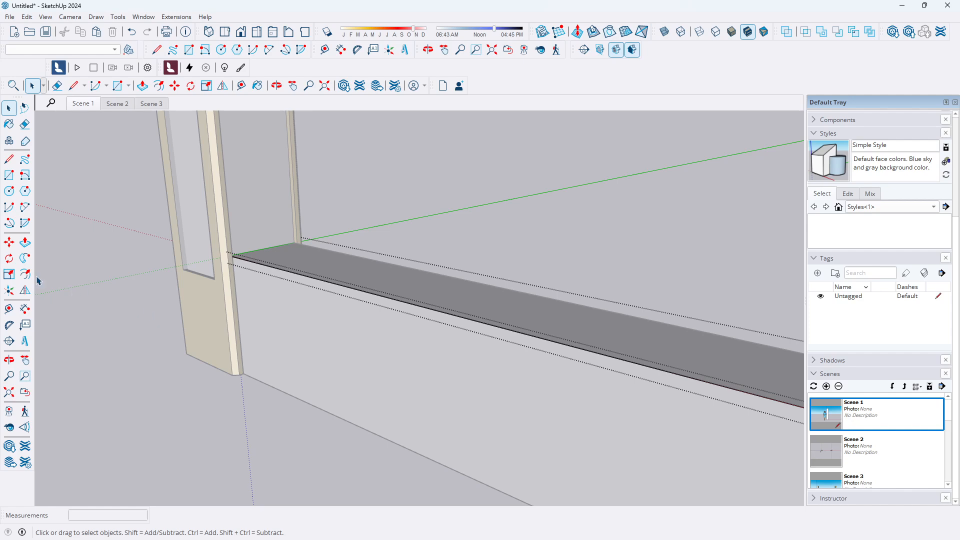
click(24, 242)
click(289, 268)
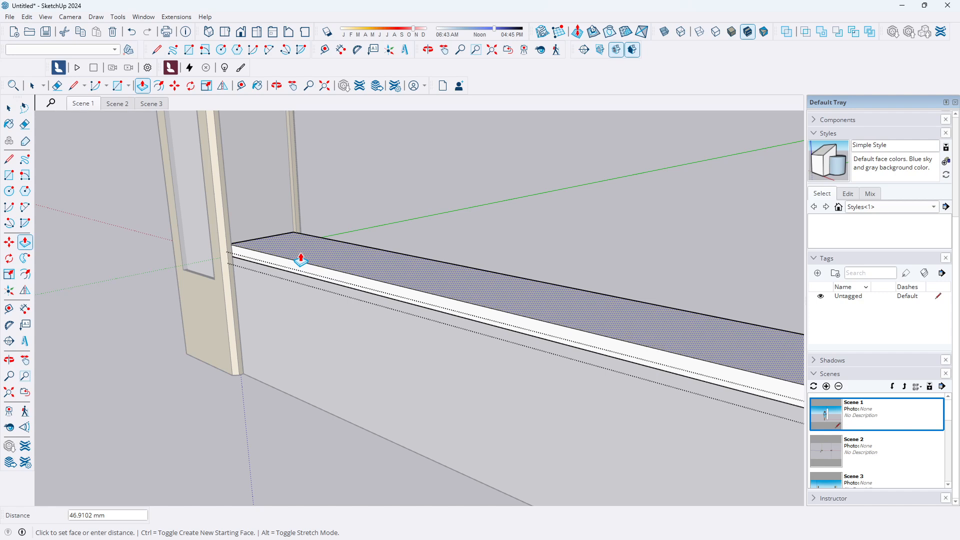
text(100)
key(Return)
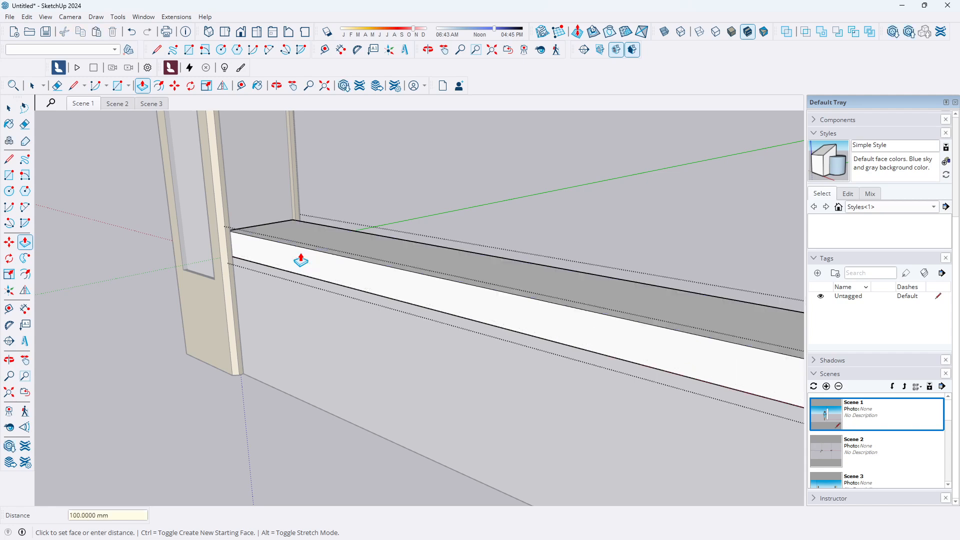
scroll(328, 364, down, 1)
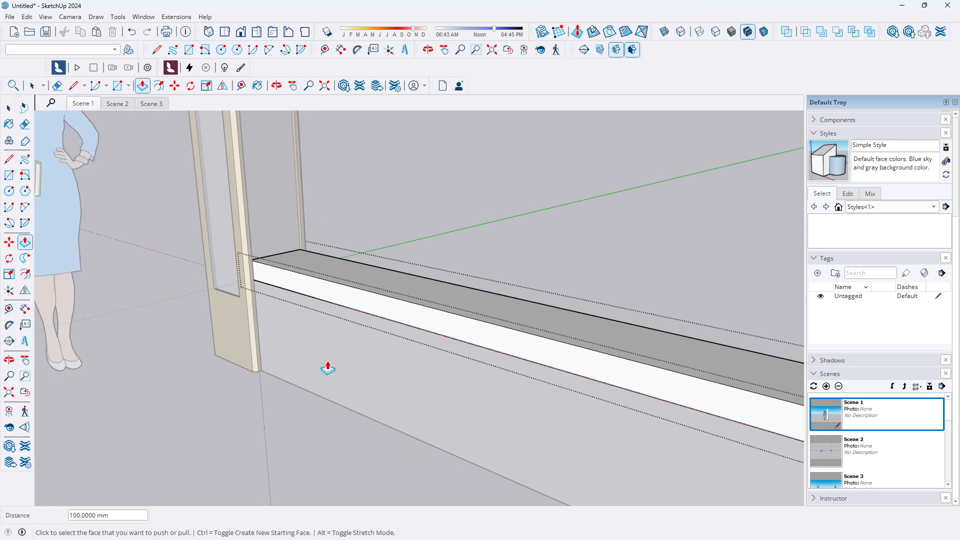
scroll(358, 272, up, 1)
scroll(300, 307, up, 2)
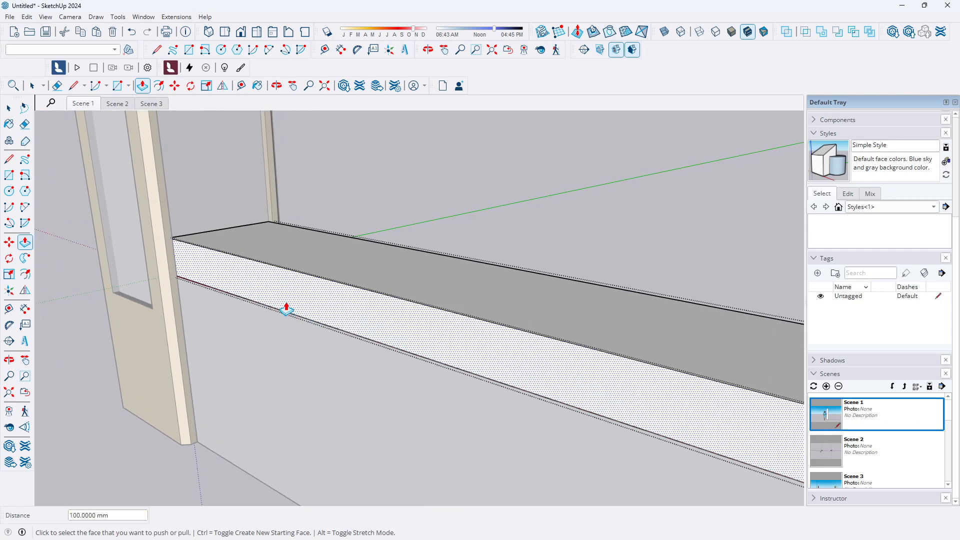
click(205, 275)
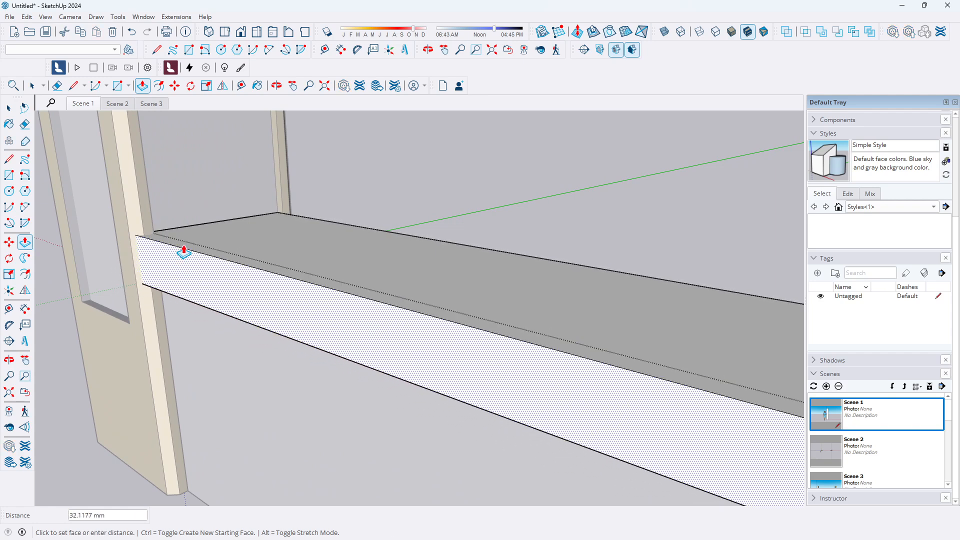
key(Escape)
scroll(169, 249, up, 1)
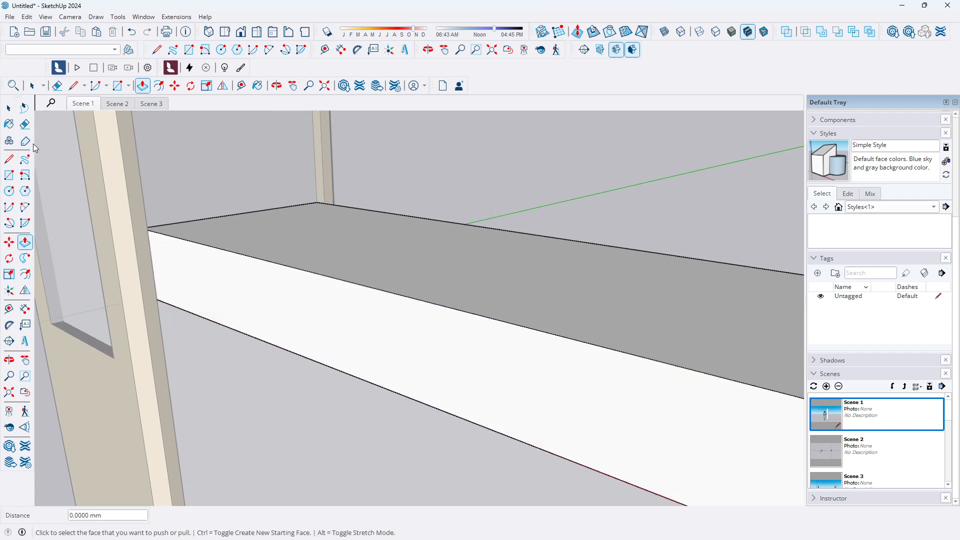
Draw a vertical line across the coping's face where it meets the first pillar
click(9, 160)
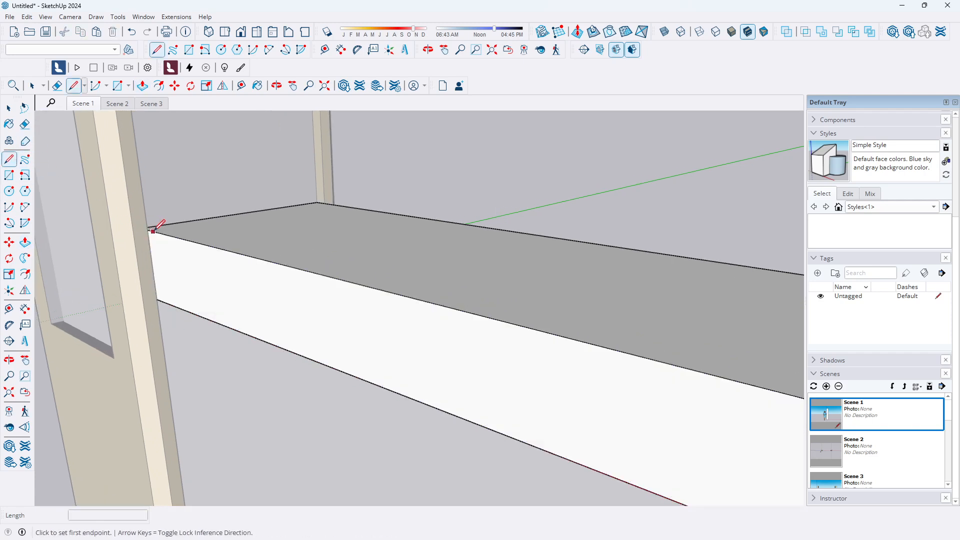
scroll(154, 288, up, 1)
middle_drag(154, 289, 180, 280)
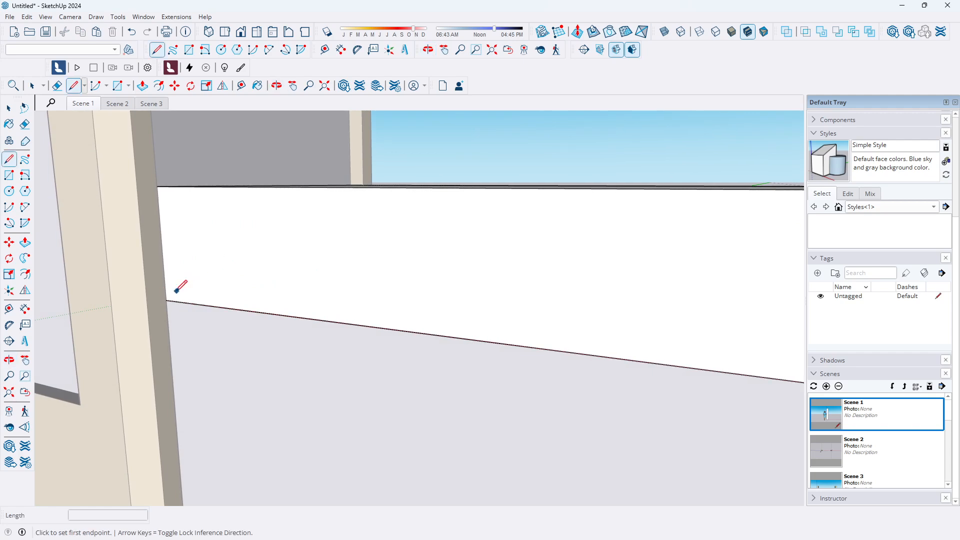
click(165, 299)
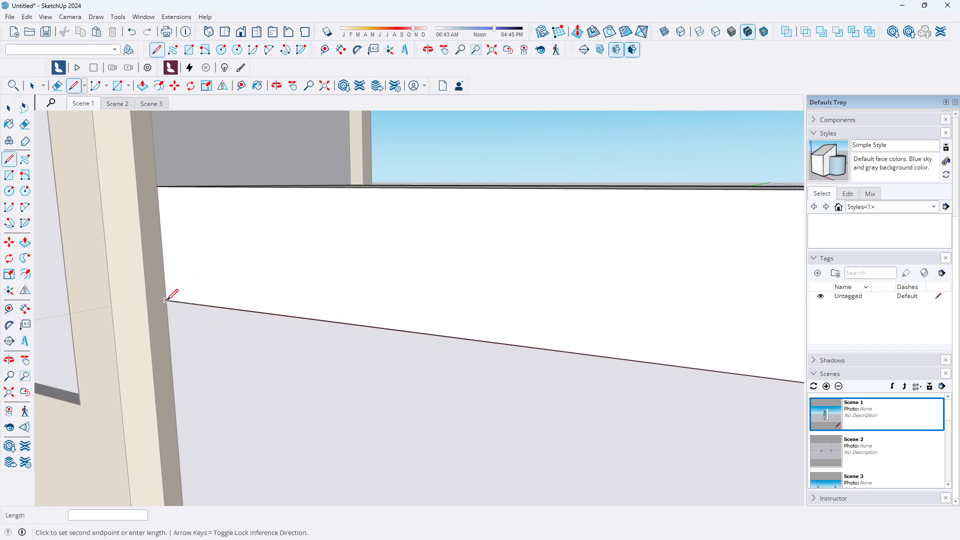
click(157, 186)
Draw a vertical line across the coping's face where it meets the second pillar
middle_drag(140, 233, 185, 295)
scroll(170, 304, down, 5)
scroll(425, 323, up, 8)
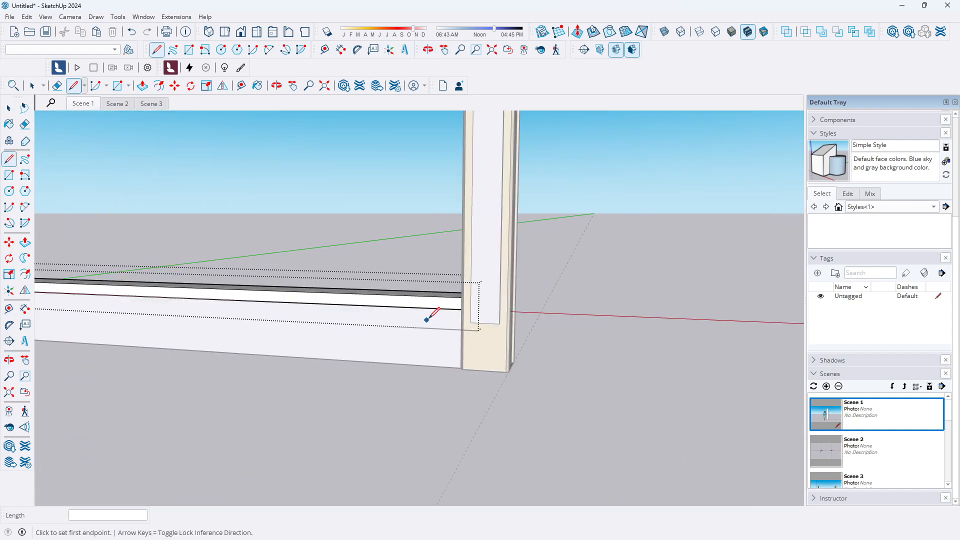
middle_drag(454, 310, 553, 326)
scroll(515, 279, up, 5)
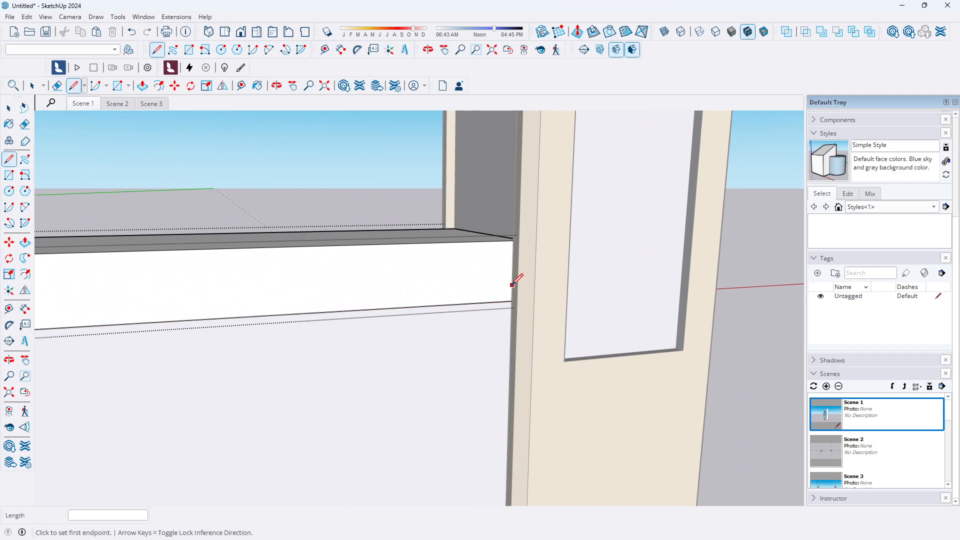
click(511, 312)
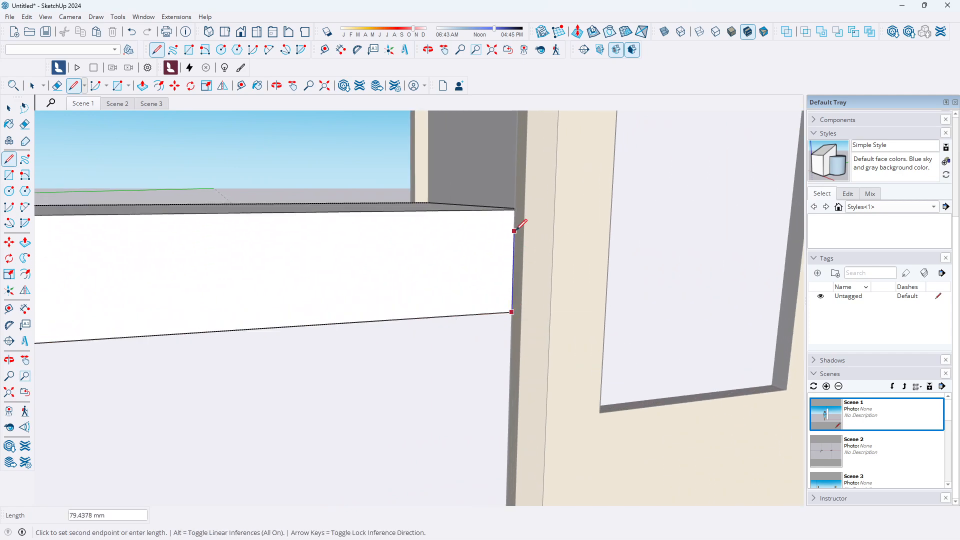
click(514, 222)
Push/pull the coping's end section flush with the pillar's edge
scroll(449, 281, down, 3)
click(25, 242)
middle_drag(225, 300, 480, 420)
click(480, 420)
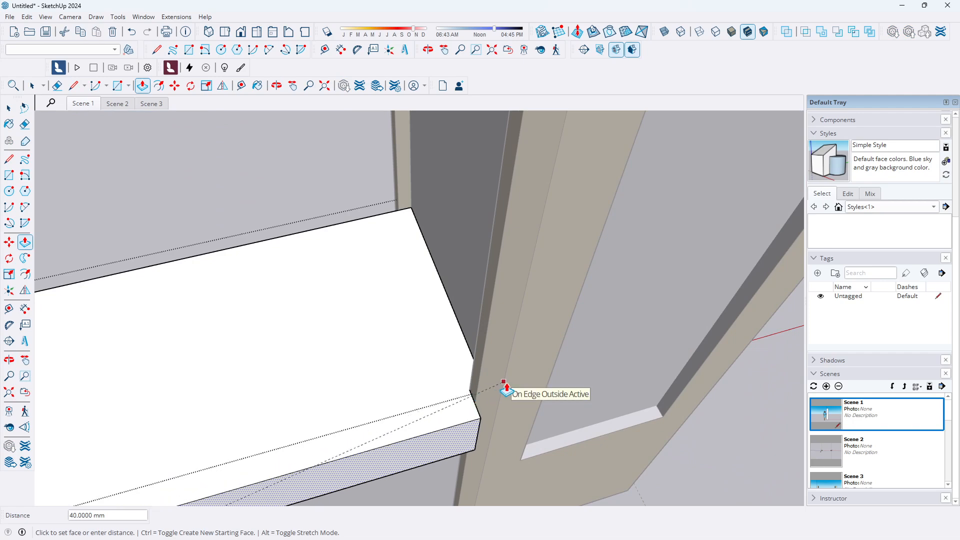
click(481, 384)
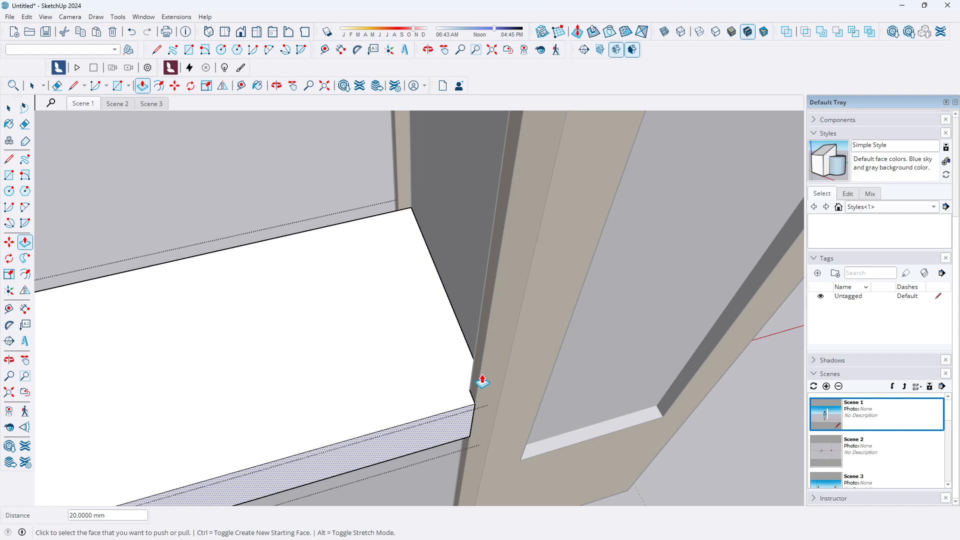
scroll(511, 336, down, 1)
scroll(440, 311, down, 4)
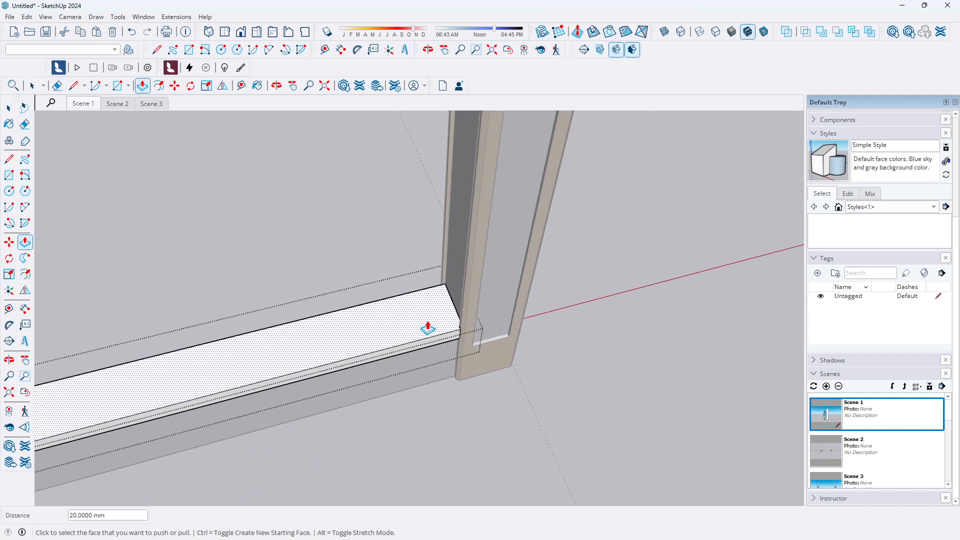
click(9, 107)
Draw a vertical line across the coping's other face along the near pillar's edge
scroll(466, 300, down, 5)
middle_drag(561, 332, 1, 224)
scroll(456, 330, up, 3)
middle_drag(457, 330, 118, 283)
scroll(201, 272, up, 4)
scroll(212, 263, up, 3)
scroll(259, 233, up, 4)
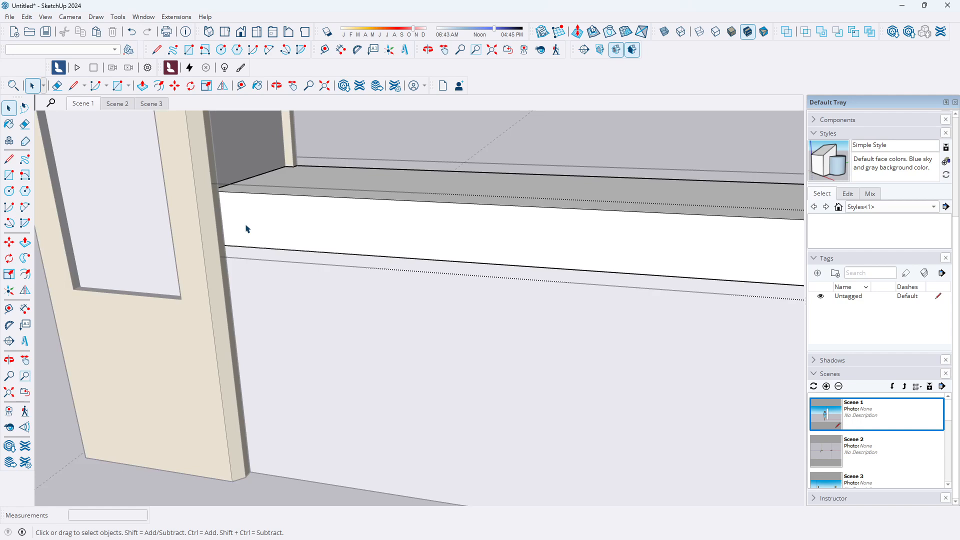
scroll(227, 231, up, 2)
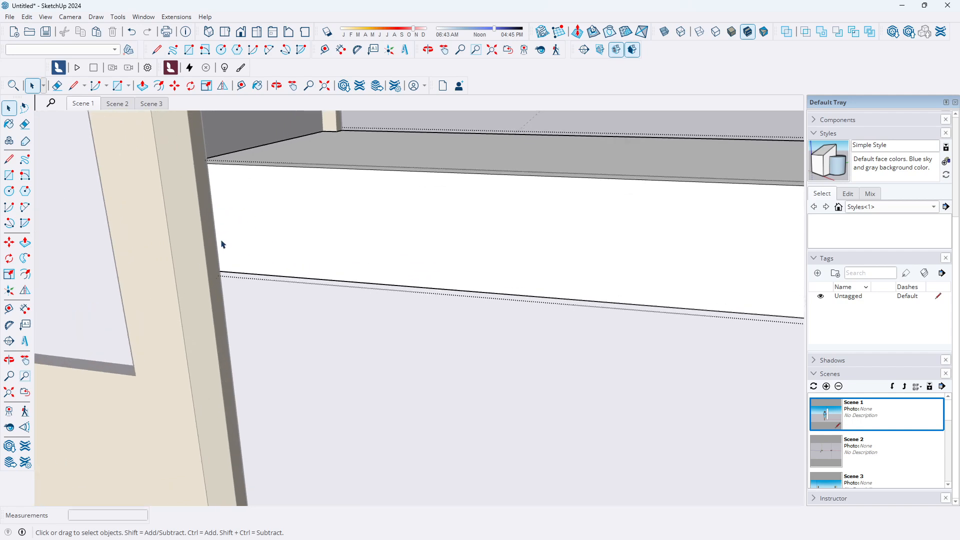
click(8, 159)
click(219, 272)
click(208, 160)
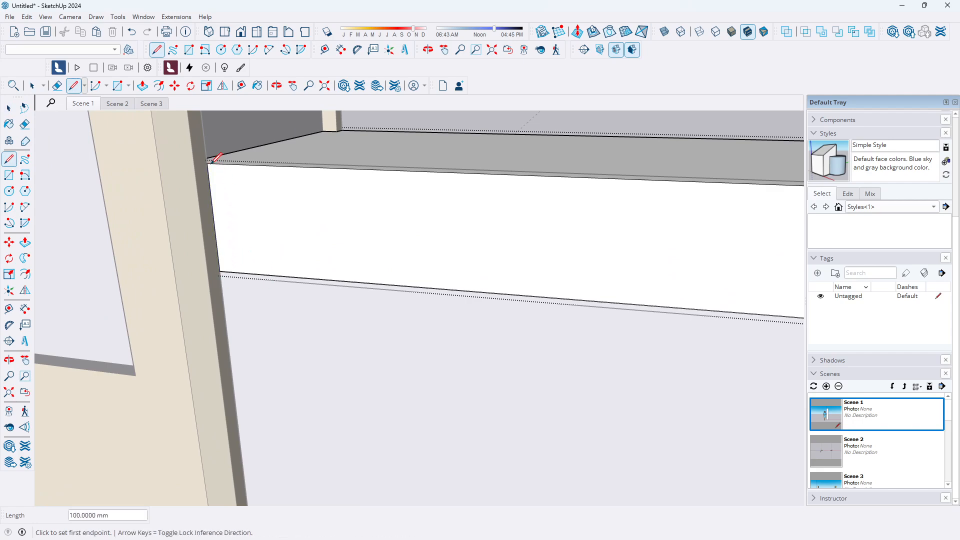
Draw a vertical line across the coping's other face along the far pillar's edge
scroll(167, 235, down, 10)
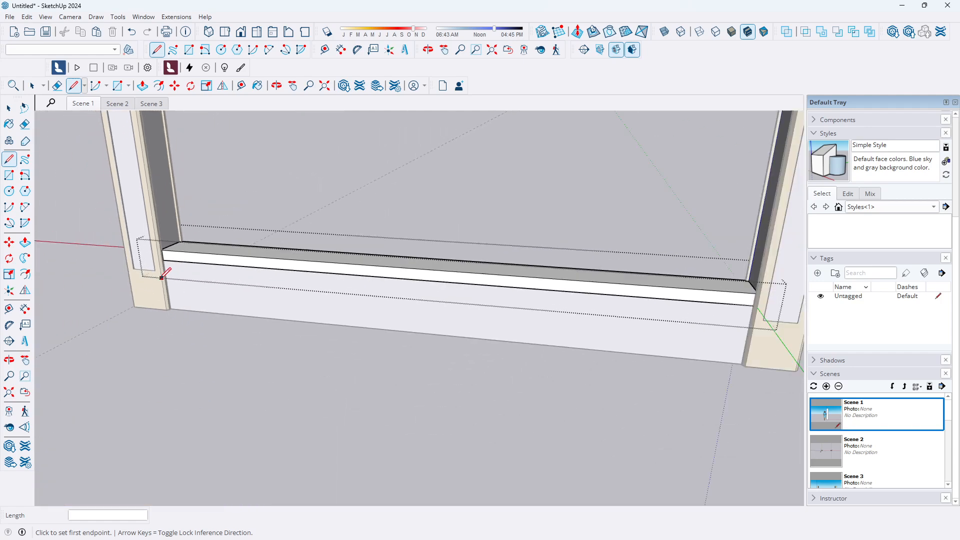
scroll(526, 293, up, 5)
middle_drag(542, 315, 619, 306)
scroll(573, 259, up, 5)
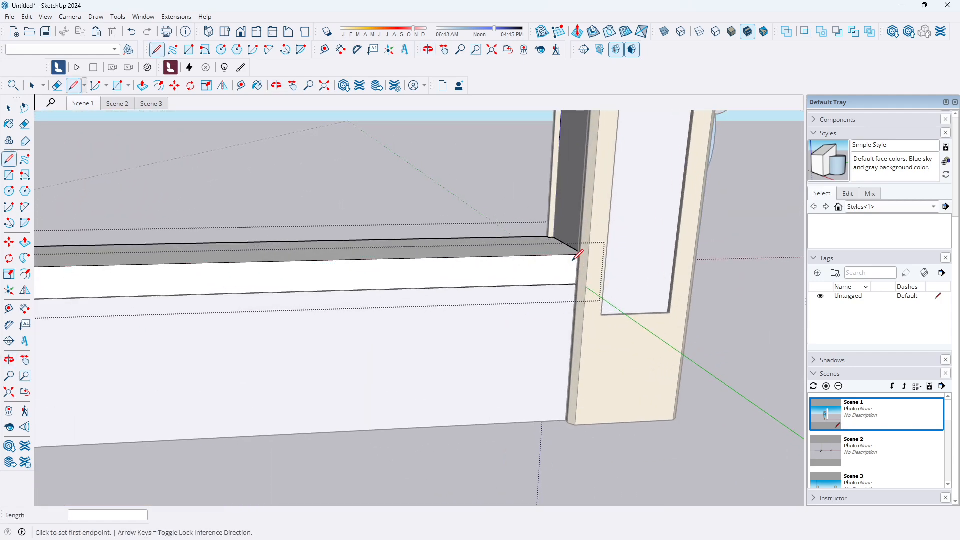
click(579, 299)
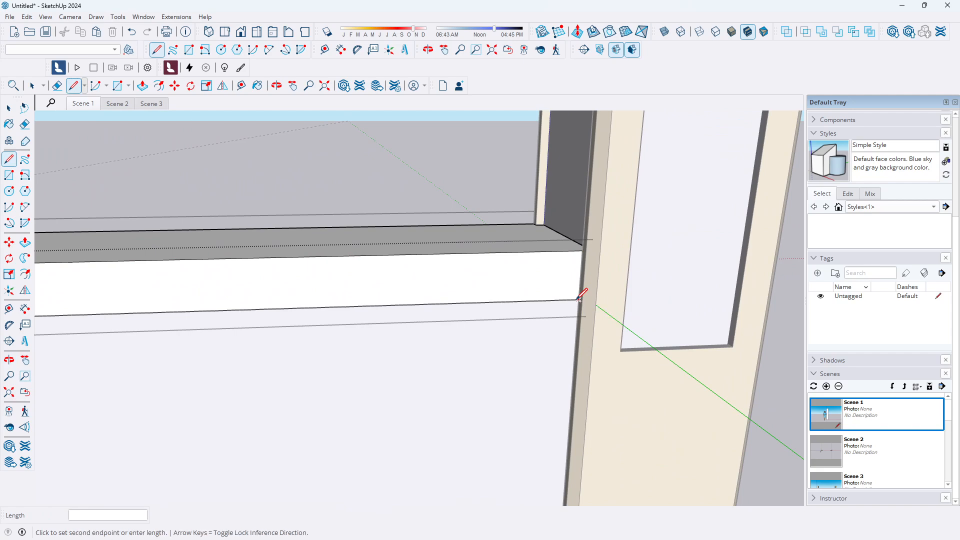
click(582, 251)
scroll(551, 263, down, 3)
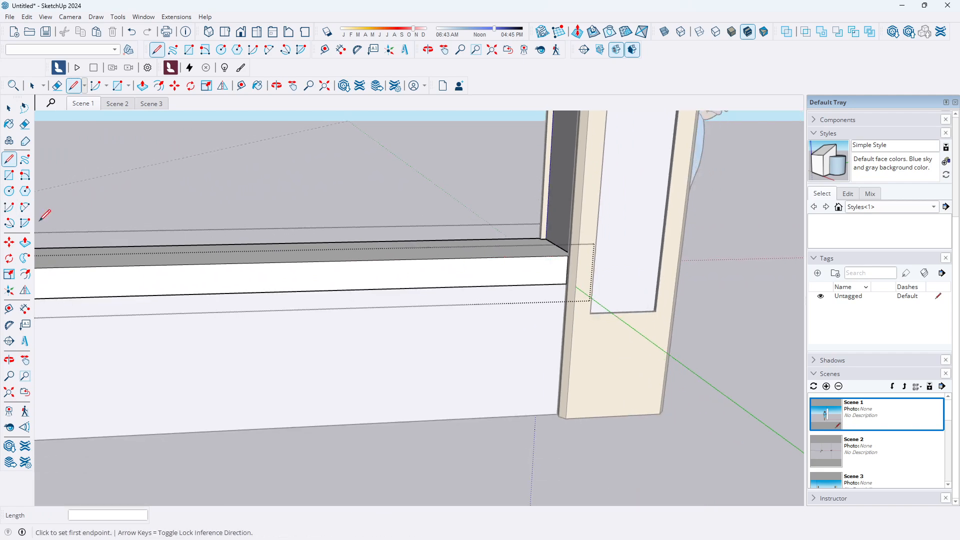
Push/pull the coping's other face section back flush with the near pillar's face
click(25, 243)
click(420, 287)
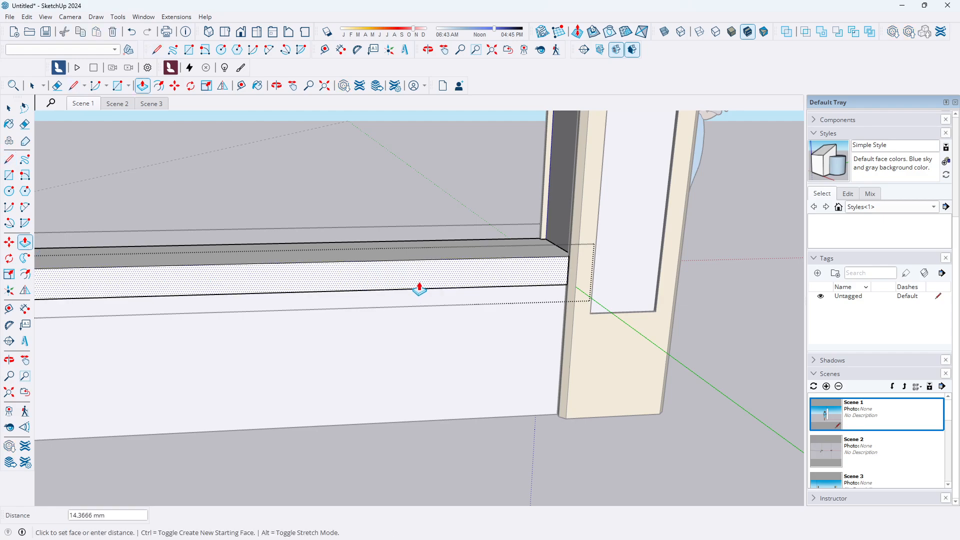
middle_drag(540, 250, 590, 336)
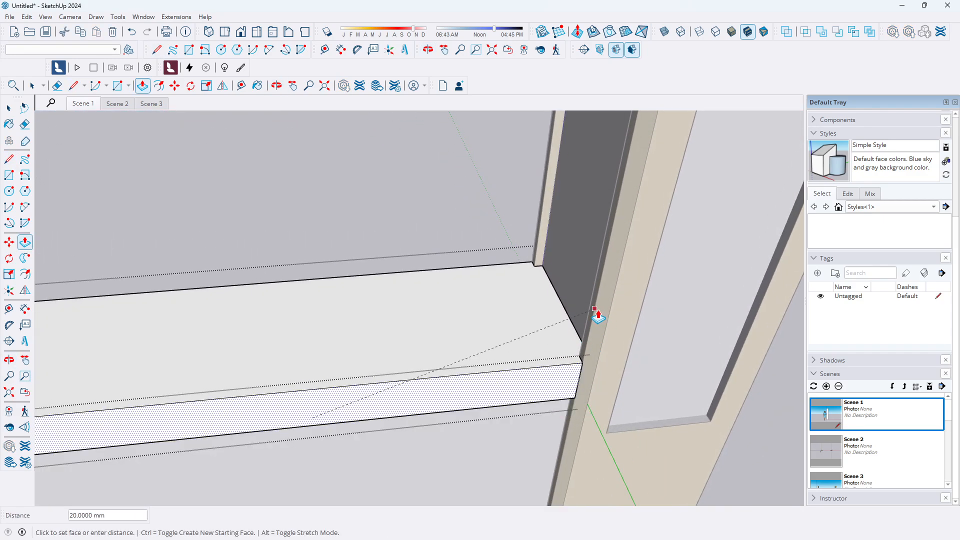
click(597, 316)
click(9, 108)
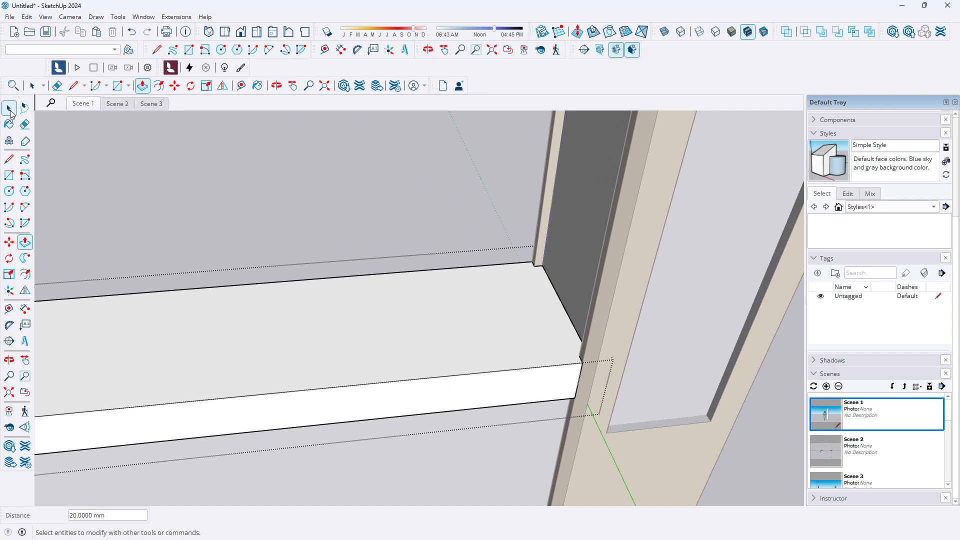
Orbit and zoom around the coping and pillars to inspect the result
scroll(302, 216, down, 3)
scroll(640, 295, down, 5)
middle_drag(386, 259, 426, 242)
scroll(431, 163, up, 2)
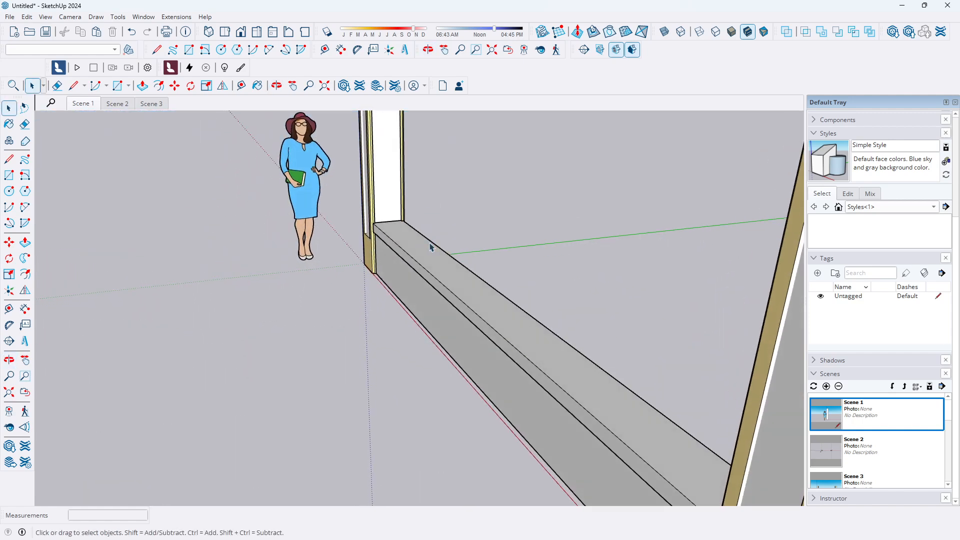
scroll(440, 257, up, 5)
middle_drag(429, 306, 251, 323)
scroll(398, 225, down, 3)
scroll(394, 231, down, 1)
scroll(387, 221, down, 1)
scroll(388, 221, up, 4)
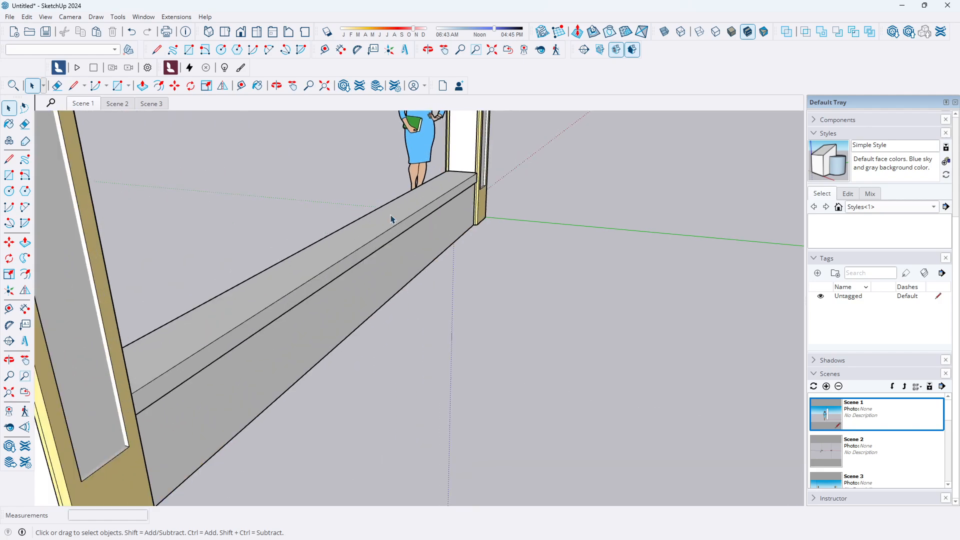
scroll(510, 355, down, 3)
scroll(441, 278, up, 4)
scroll(441, 278, down, 3)
scroll(375, 229, up, 2)
scroll(474, 232, down, 3)
scroll(452, 235, up, 2)
click(482, 272)
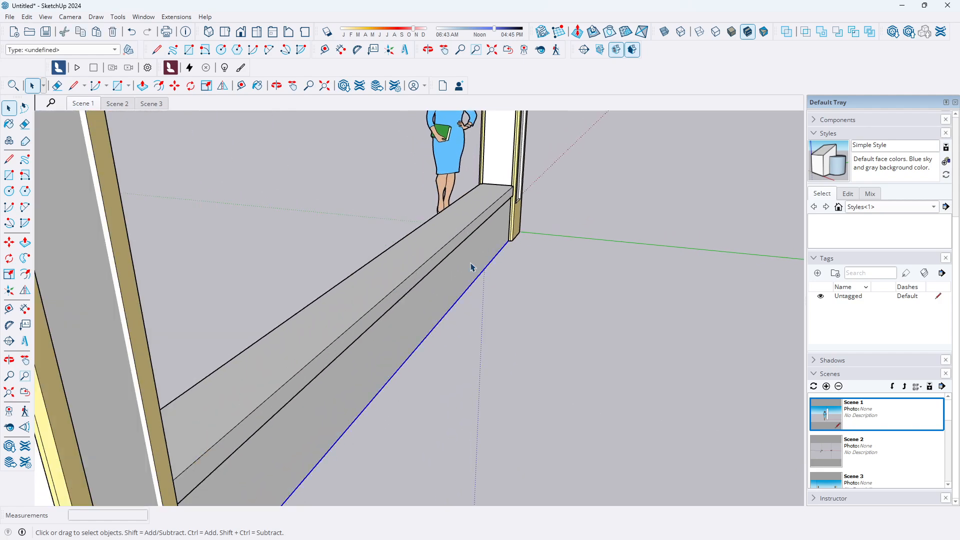
click(457, 226)
scroll(475, 280, down, 3)
scroll(457, 275, up, 1)
scroll(440, 272, down, 2)
click(548, 289)
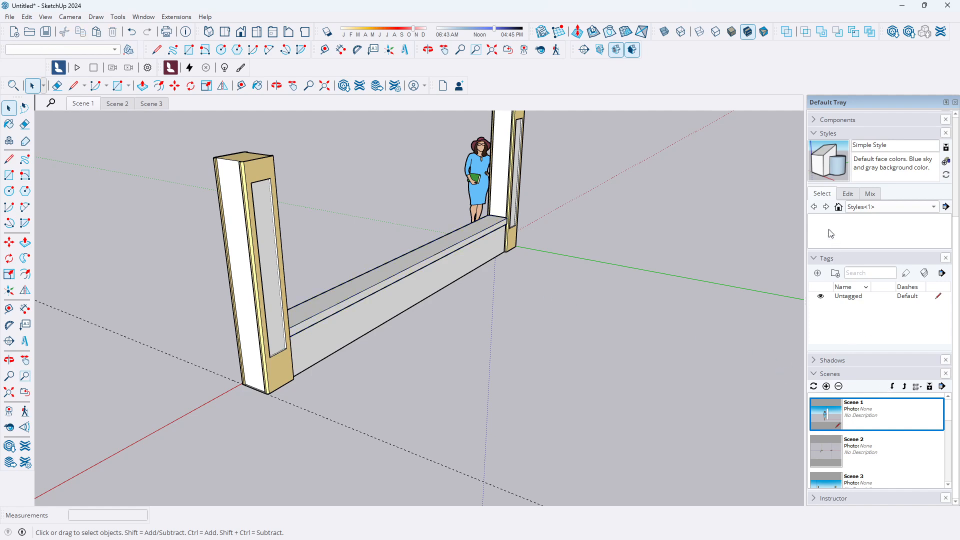
Collapse the Shadows, Scenes and Styles tray panels and paint the base wall's front face with Color D02
click(813, 362)
click(813, 361)
click(813, 375)
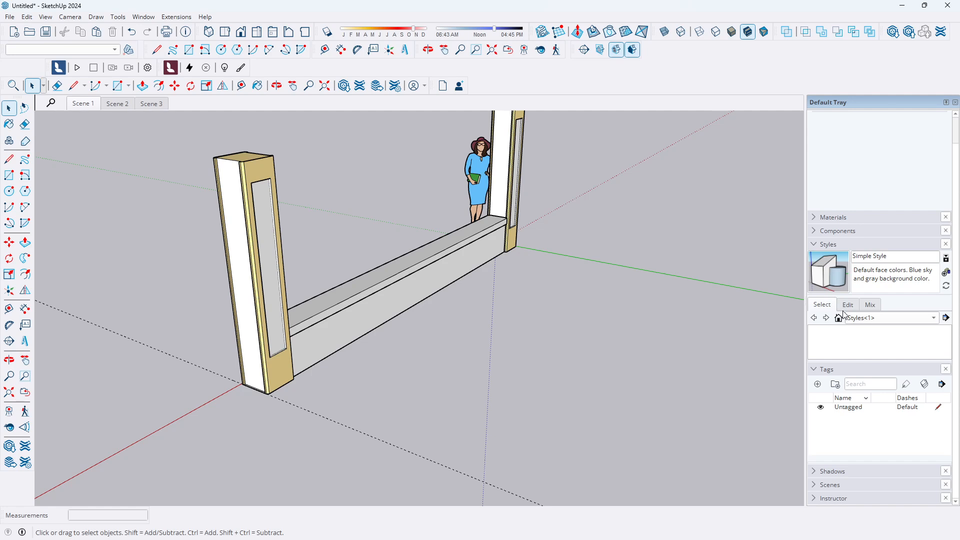
click(814, 244)
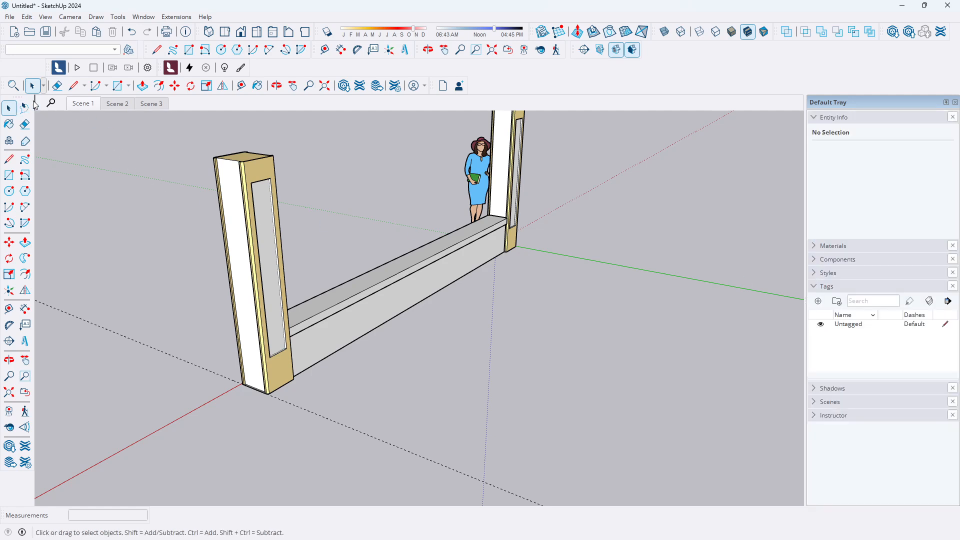
click(9, 123)
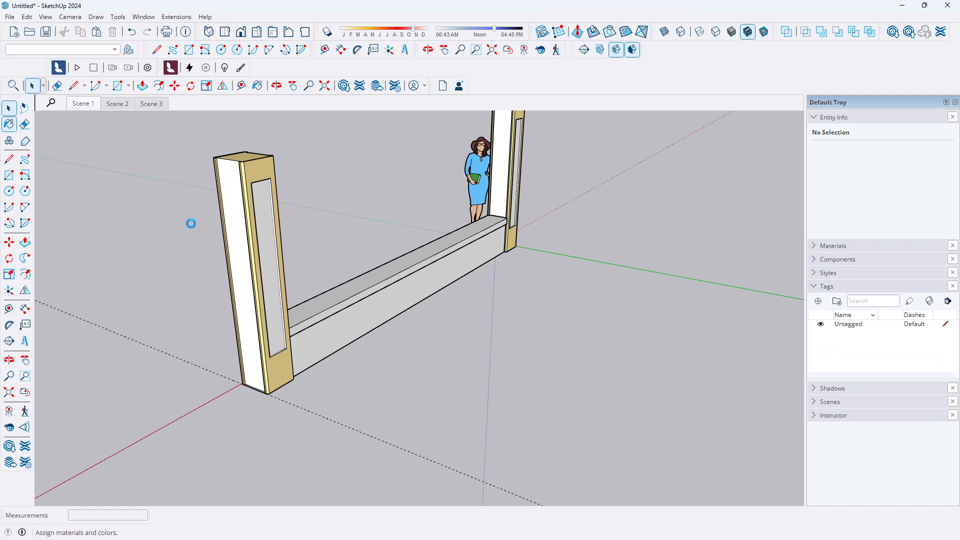
click(346, 315)
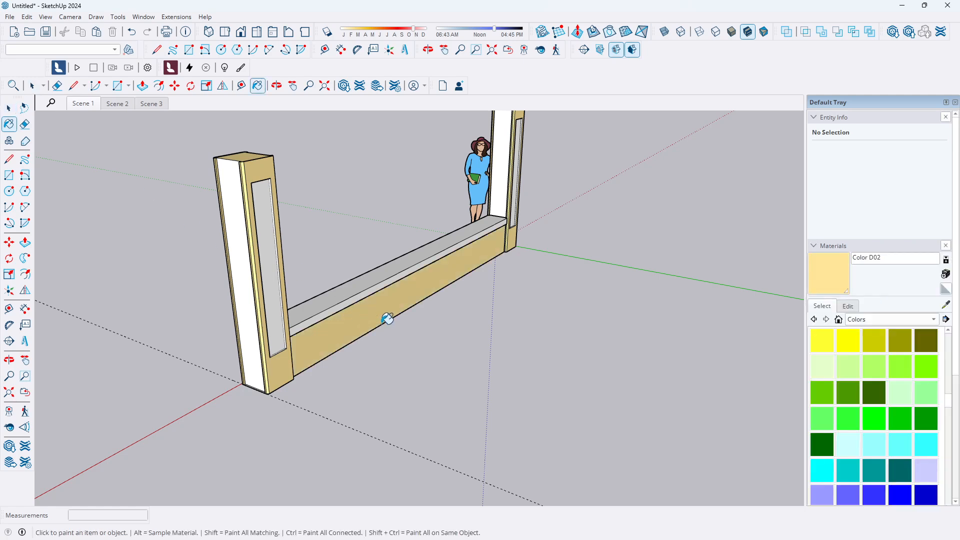
Orbit and zoom around the barrier to inspect the painted base wall
scroll(387, 319, down, 3)
middle_drag(300, 343, 456, 287)
scroll(411, 285, up, 3)
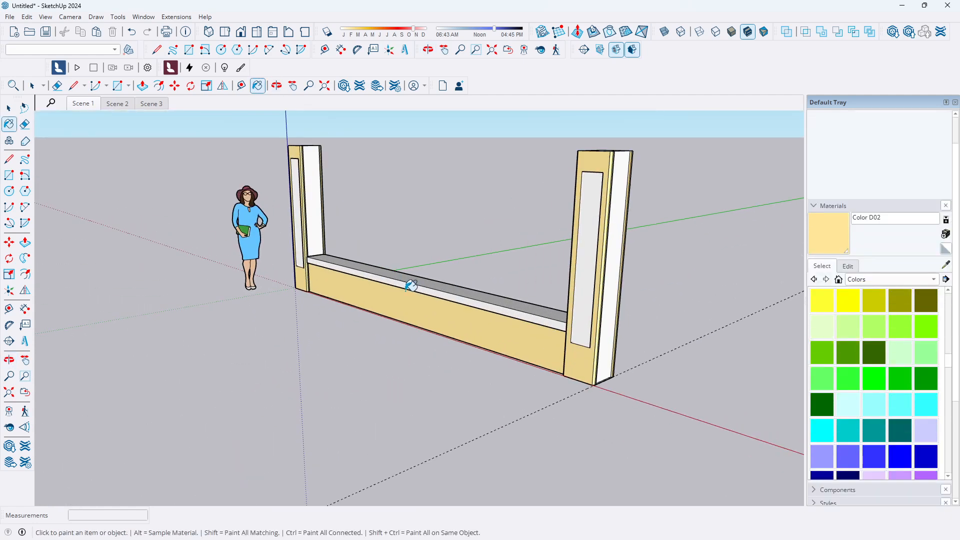
scroll(411, 285, up, 2)
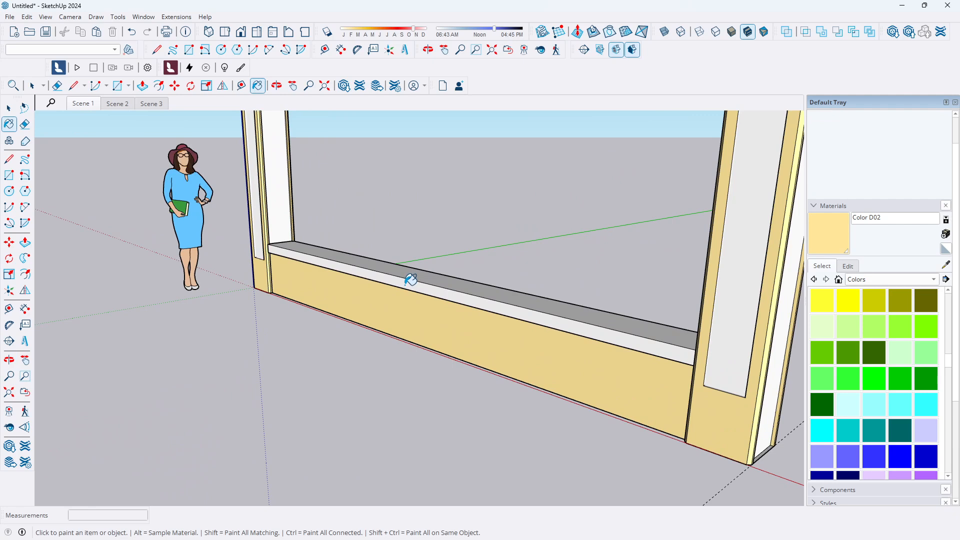
scroll(411, 280, down, 3)
middle_drag(403, 294, 523, 245)
scroll(507, 248, up, 2)
scroll(490, 249, up, 1)
scroll(465, 260, down, 1)
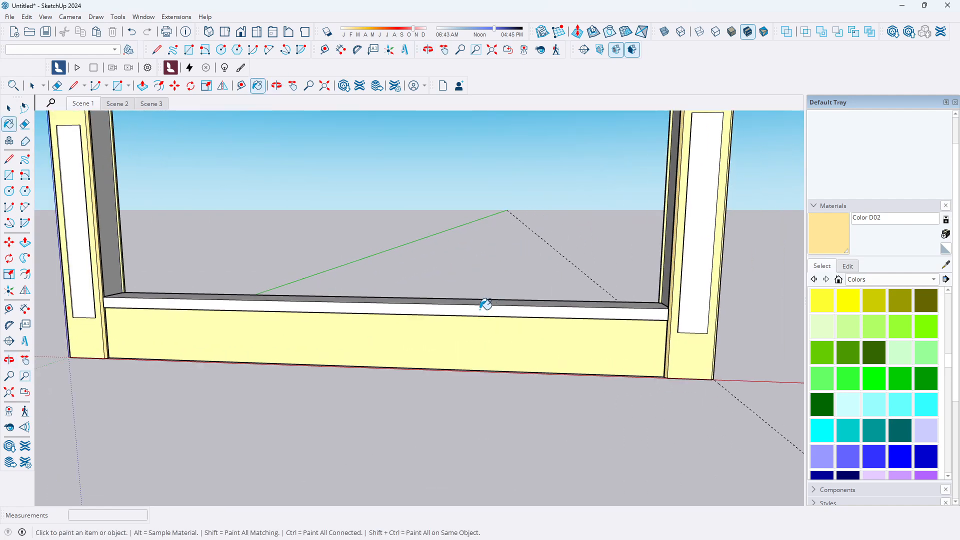
scroll(409, 280, up, 1)
scroll(412, 280, down, 2)
scroll(512, 290, up, 2)
scroll(535, 279, down, 1)
mouse_move(535, 279)
middle_down()
mouse_move(488, 285)
mouse_move(586, 264)
mouse_move(365, 345)
middle_up()
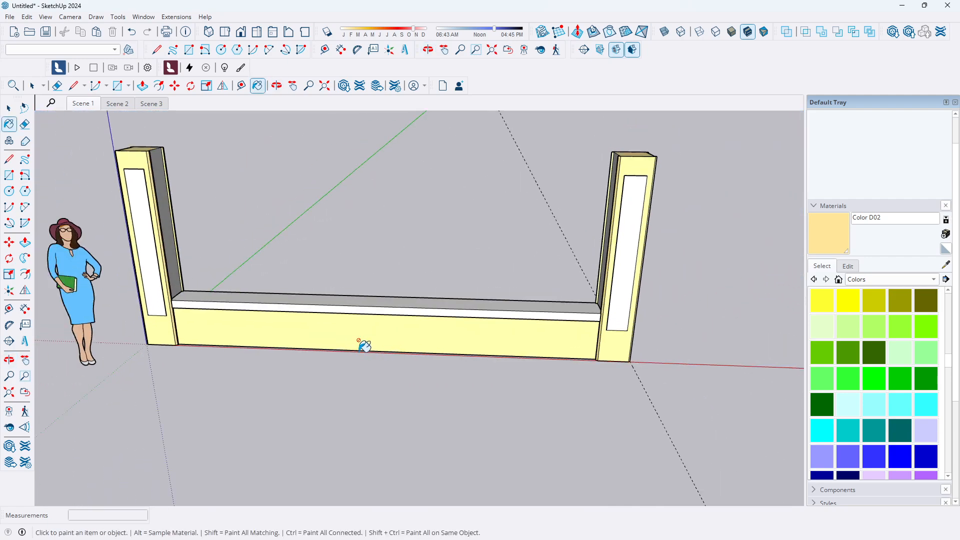
click(9, 109)
Switch to the front view and Scene 3 to review the barrier from the front
scroll(273, 257, down, 2)
mouse_move(469, 298)
middle_down()
mouse_move(225, 287)
mouse_move(429, 185)
mouse_move(490, 253)
middle_up()
scroll(492, 256, up, 3)
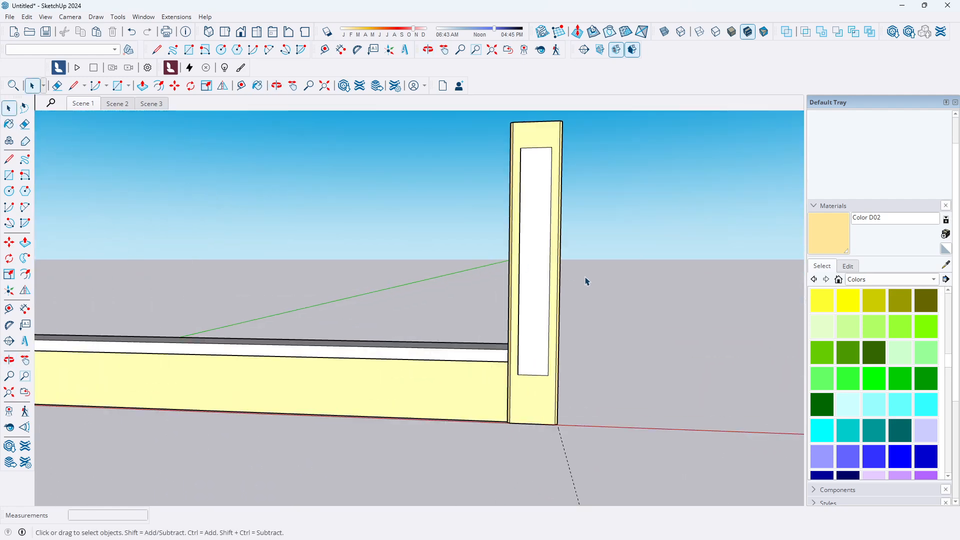
click(242, 33)
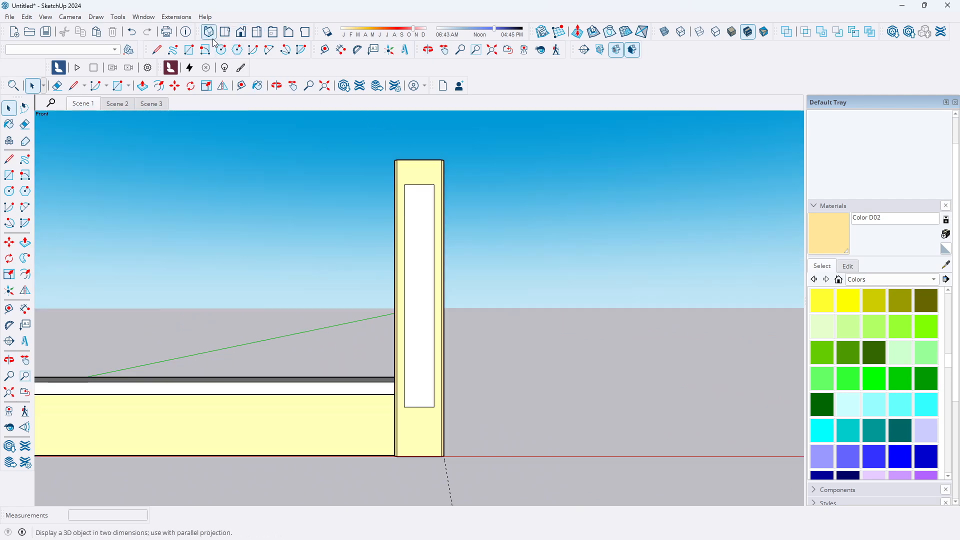
click(143, 104)
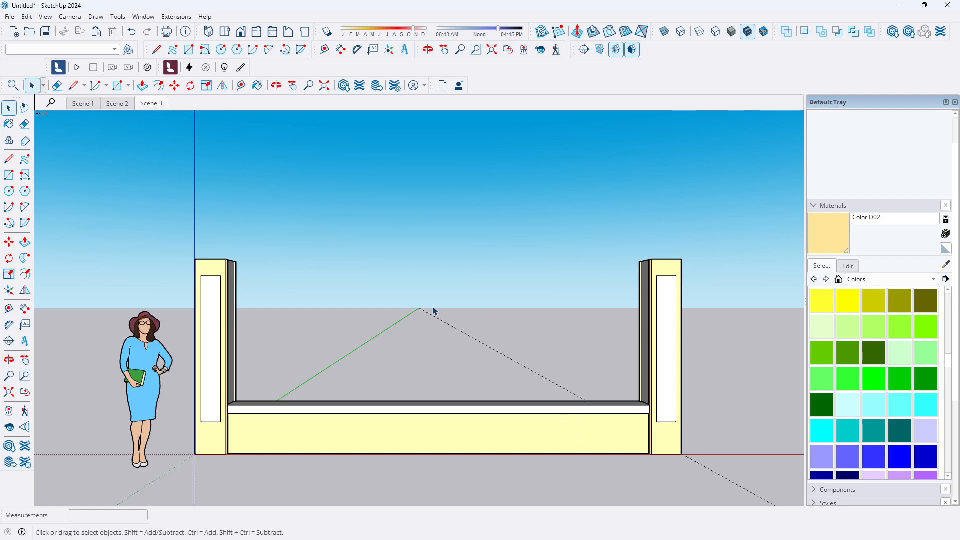
scroll(385, 313, up, 2)
middle_drag(373, 313, 293, 434)
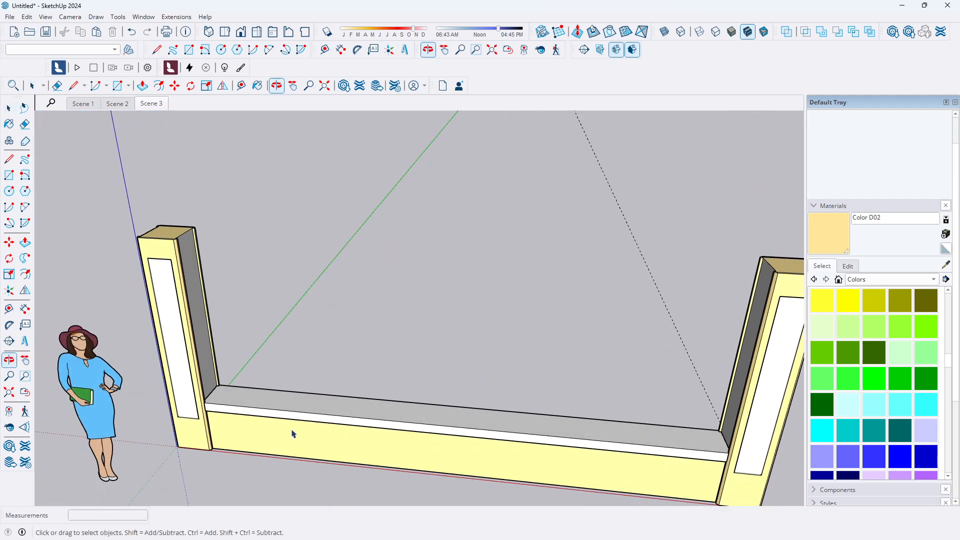
scroll(304, 386, up, 4)
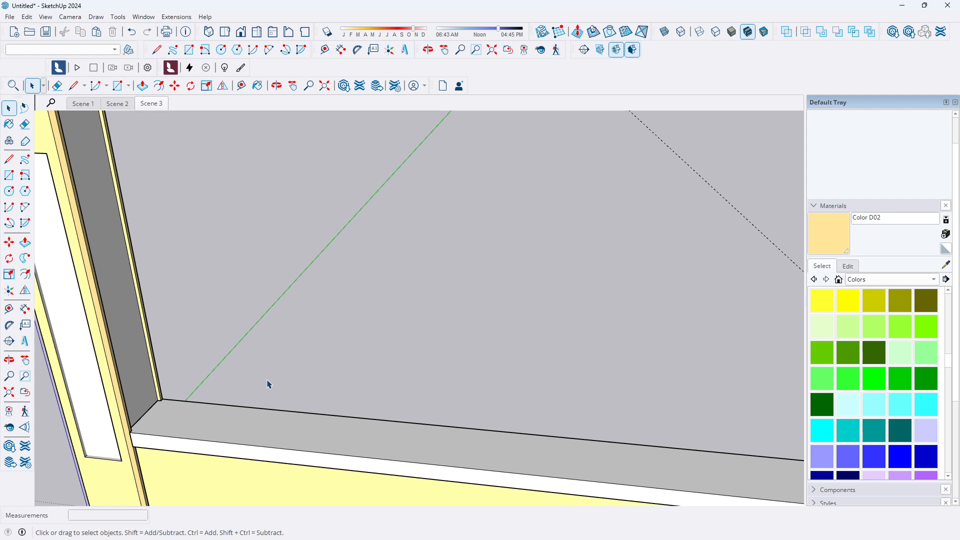
scroll(268, 384, down, 3)
middle_drag(344, 461, 405, 376)
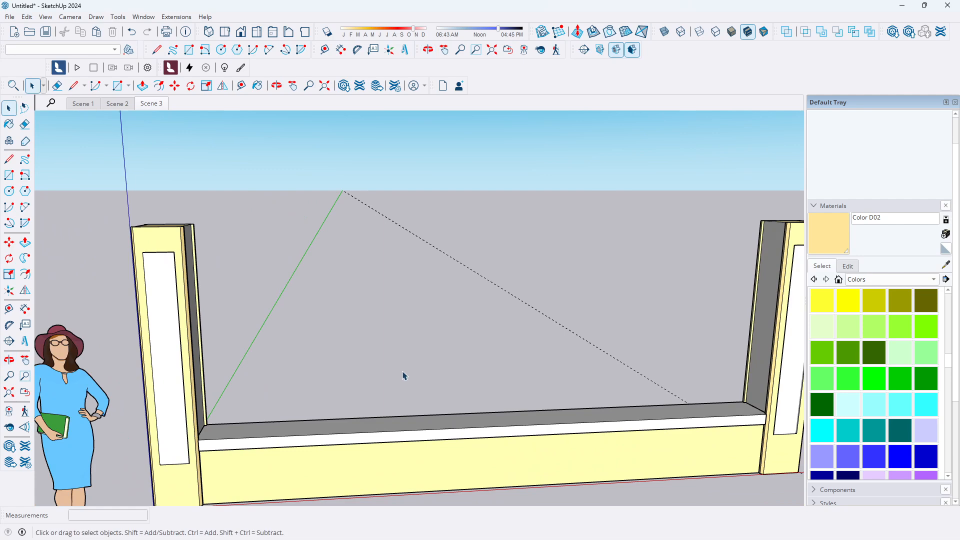
click(151, 103)
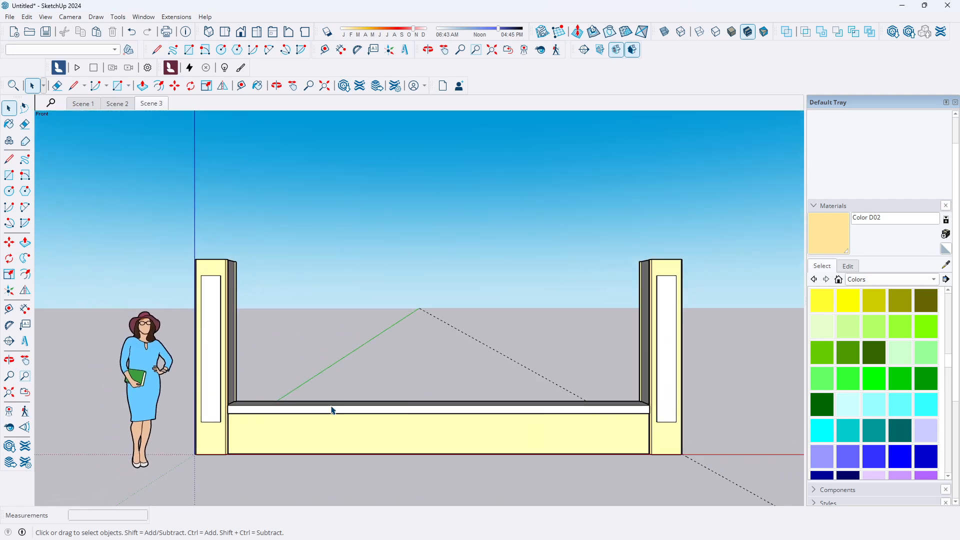
Switch to the sketchup bariere 001 reference model to compare, then return to the Untitled model
mouse_move(603, 538)
mouse_move(694, 533)
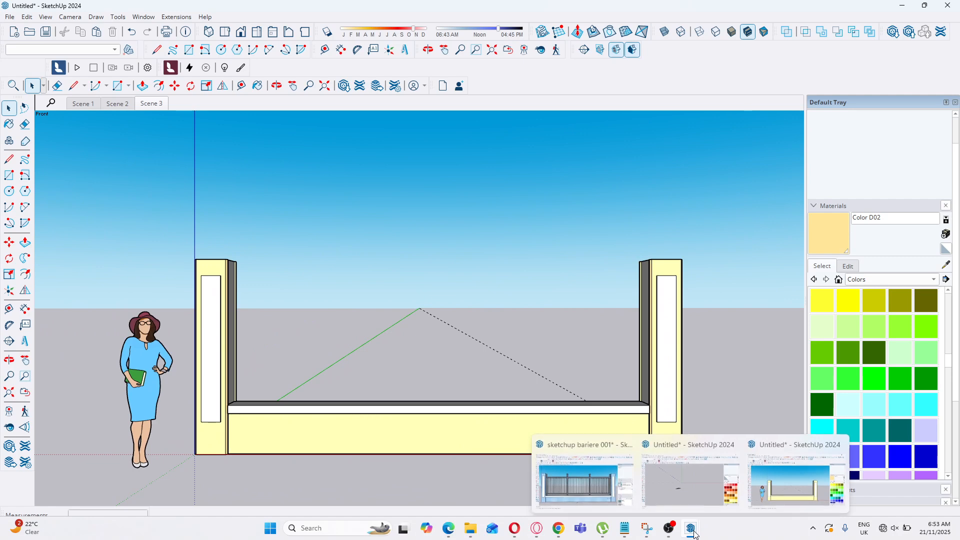
mouse_move(606, 483)
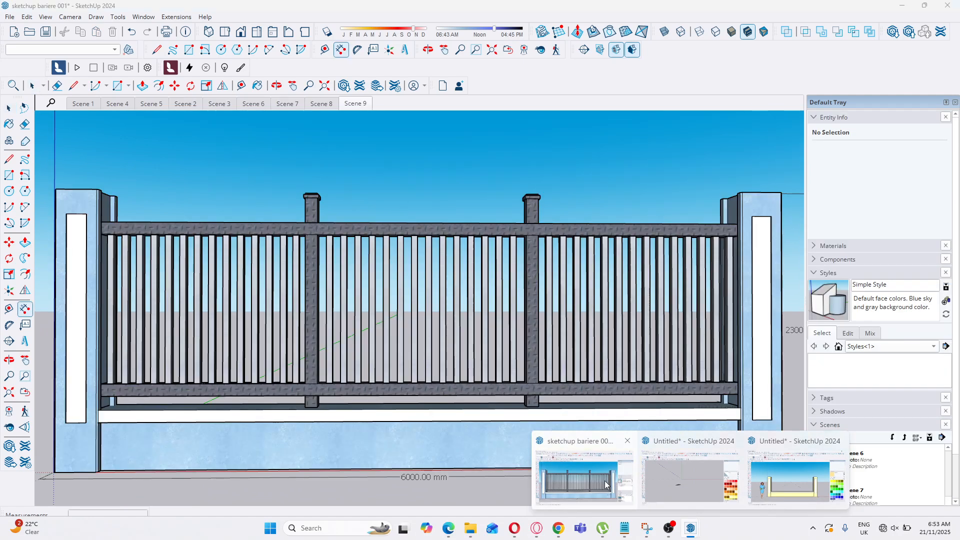
click(603, 487)
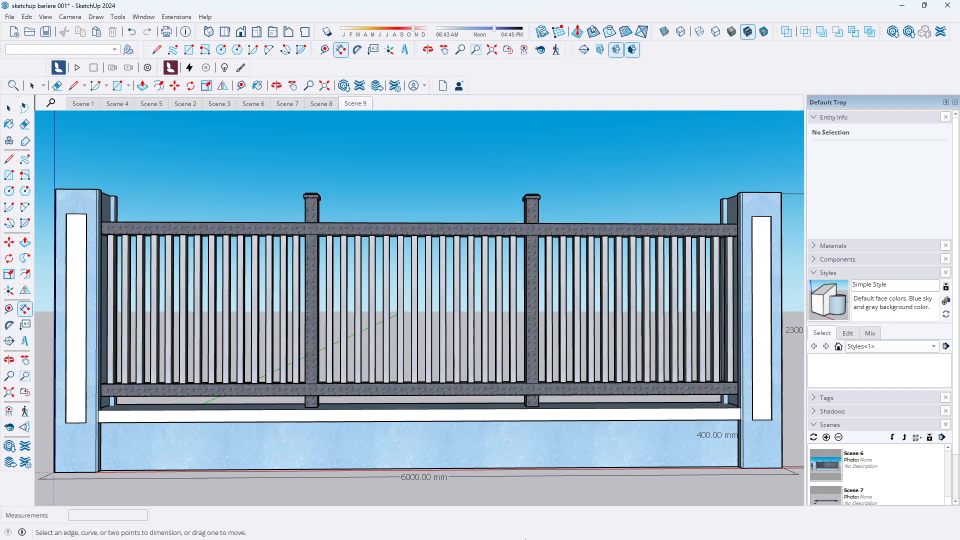
mouse_move(769, 525)
mouse_move(692, 531)
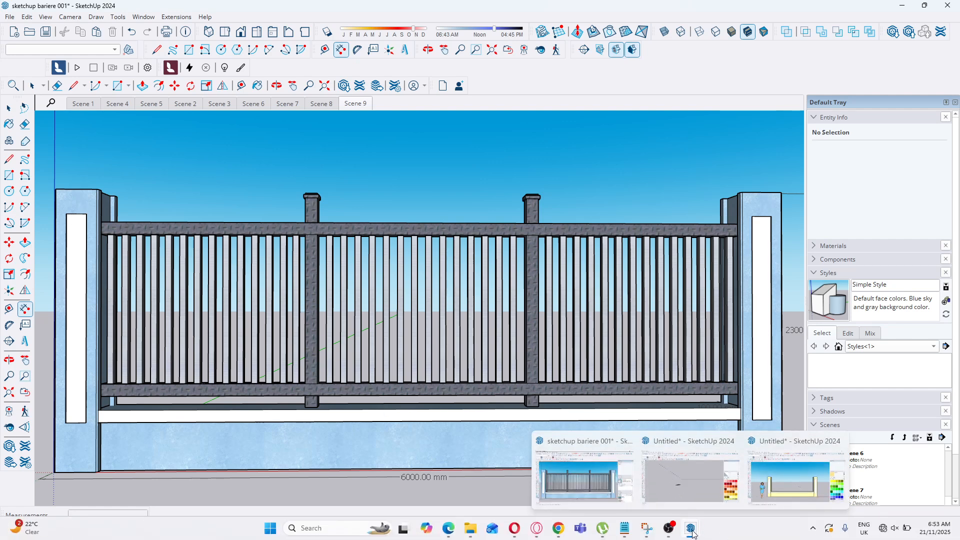
click(782, 485)
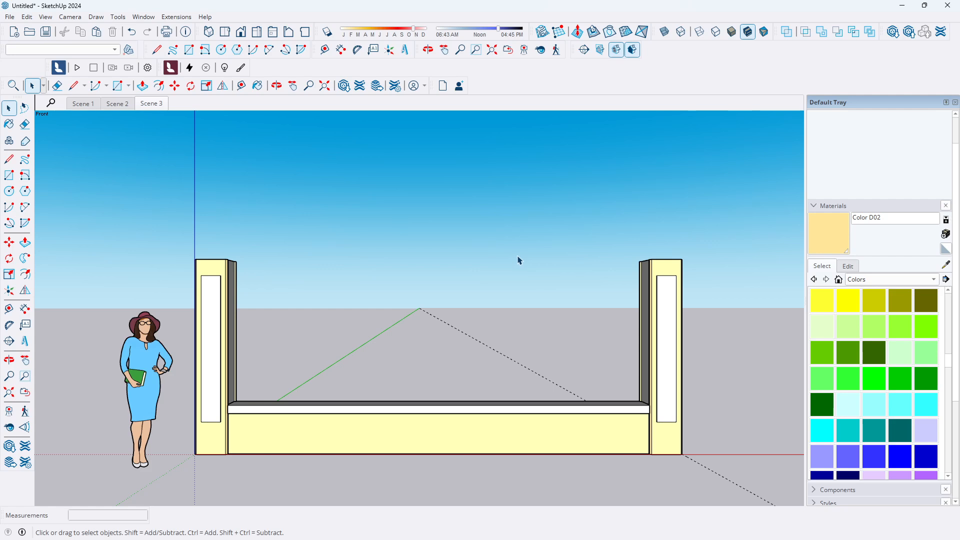
Select and delete the diagonal dashed guide line crossing the scene
click(502, 356)
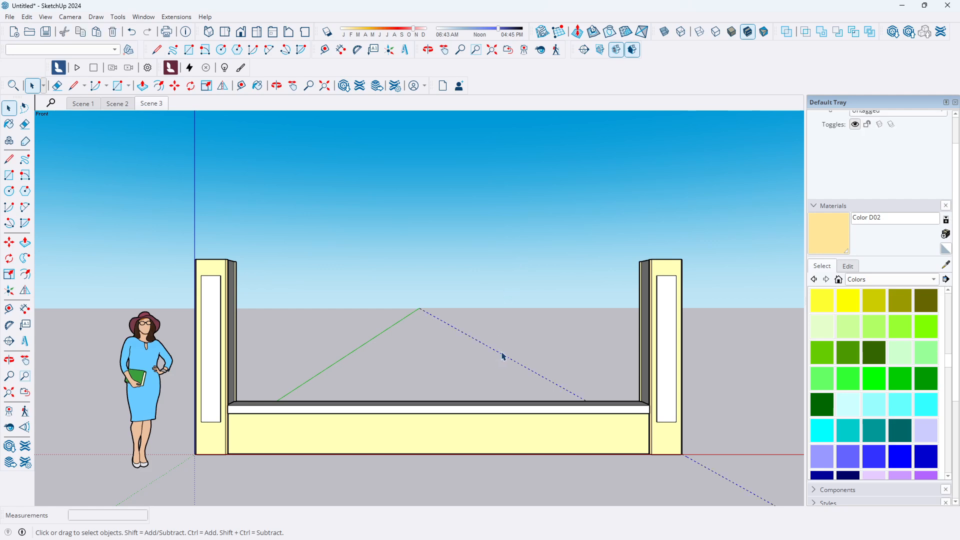
key(Delete)
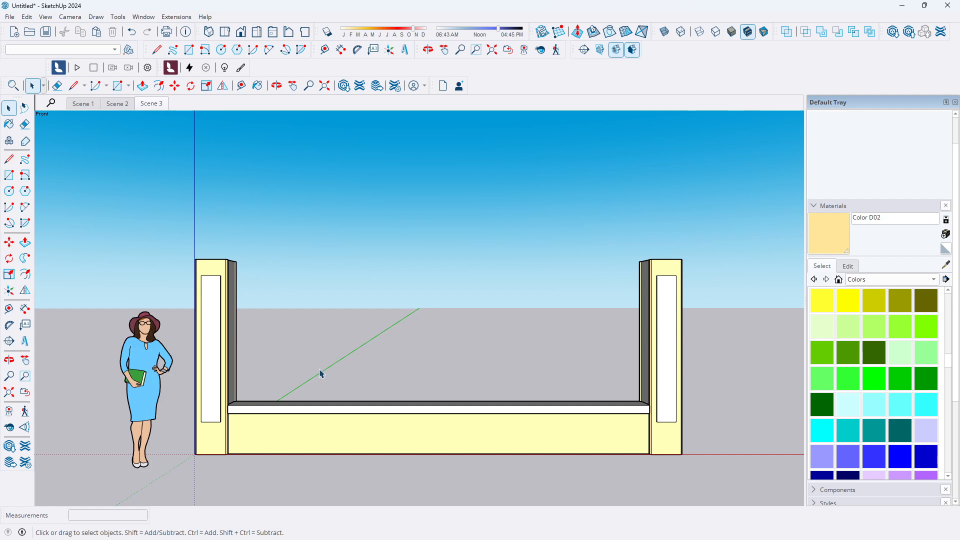
Switch to the top view and measure the coping's length between the two pillars with the Tape Measure
click(229, 37)
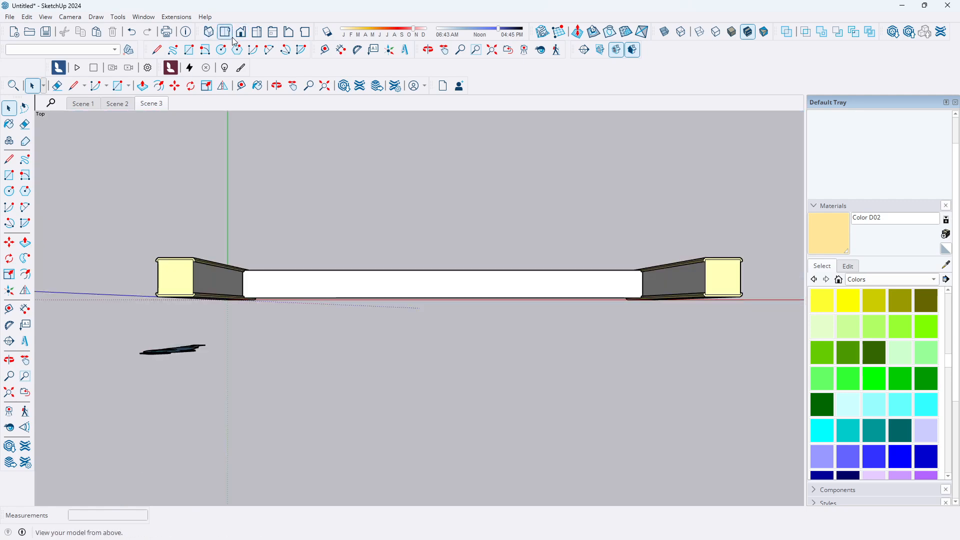
scroll(325, 268, up, 4)
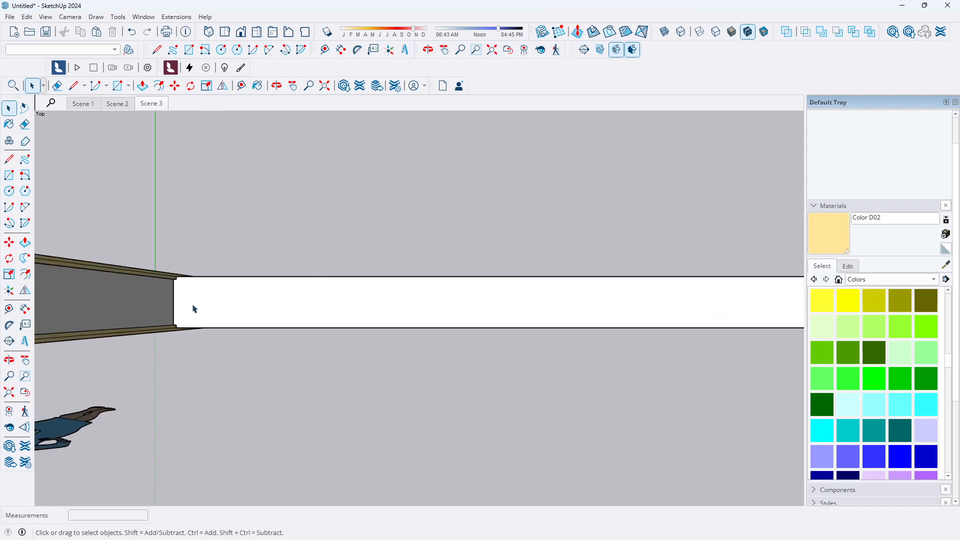
scroll(172, 310, down, 2)
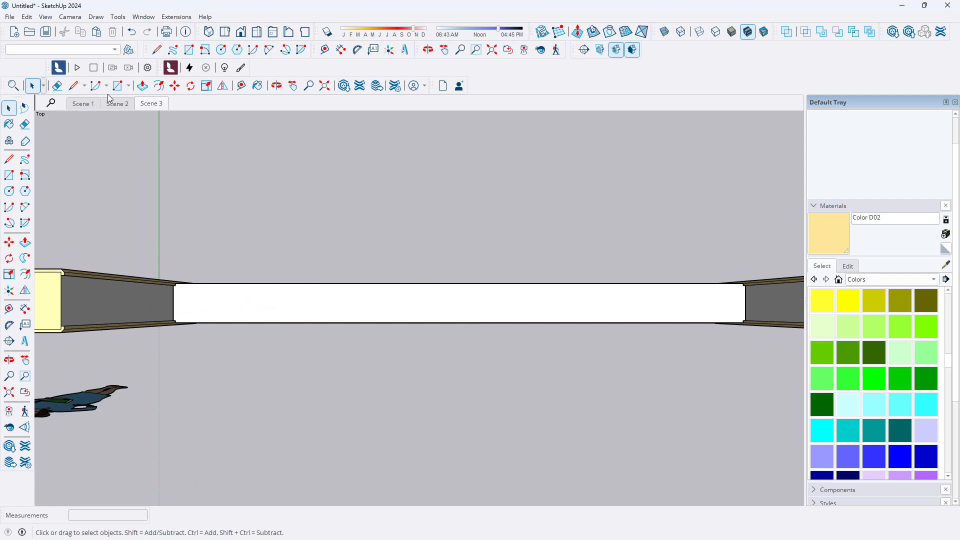
click(10, 314)
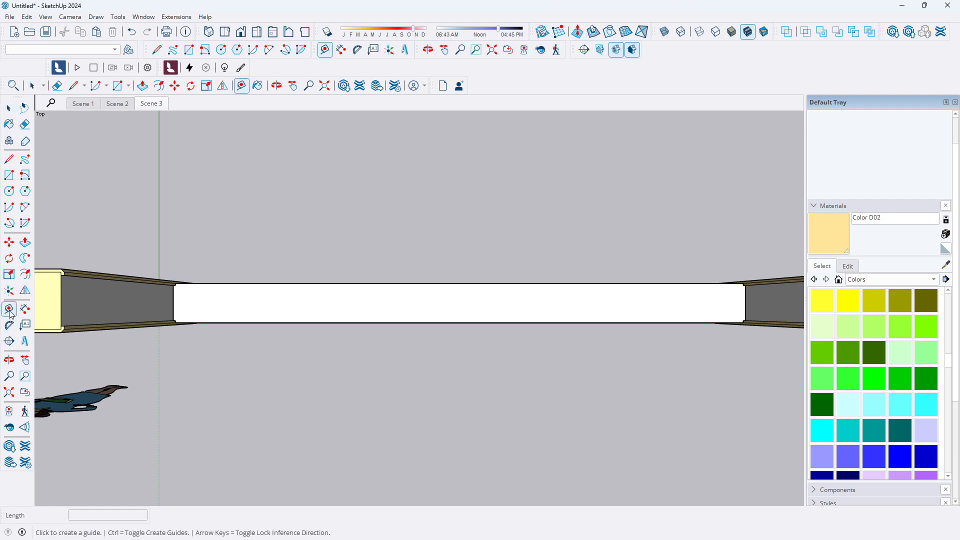
click(173, 303)
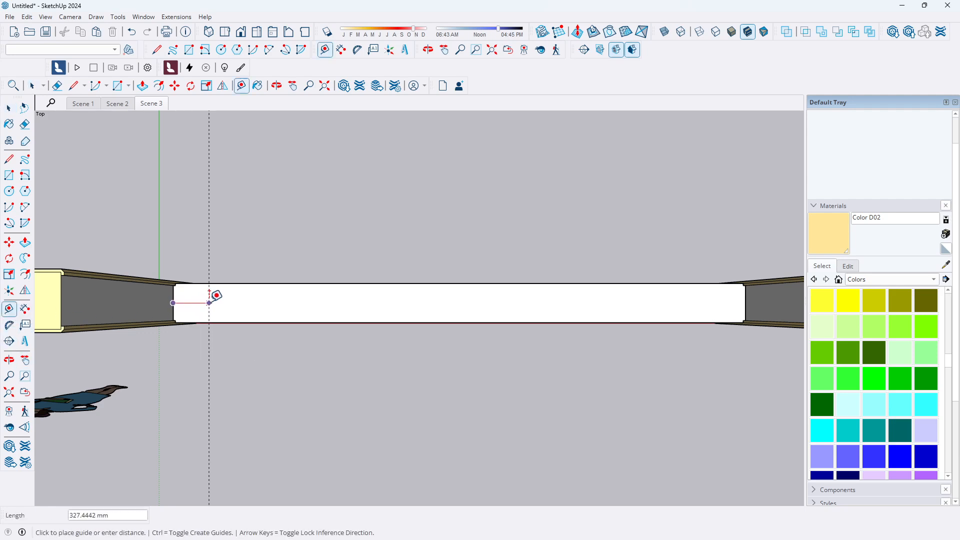
click(745, 300)
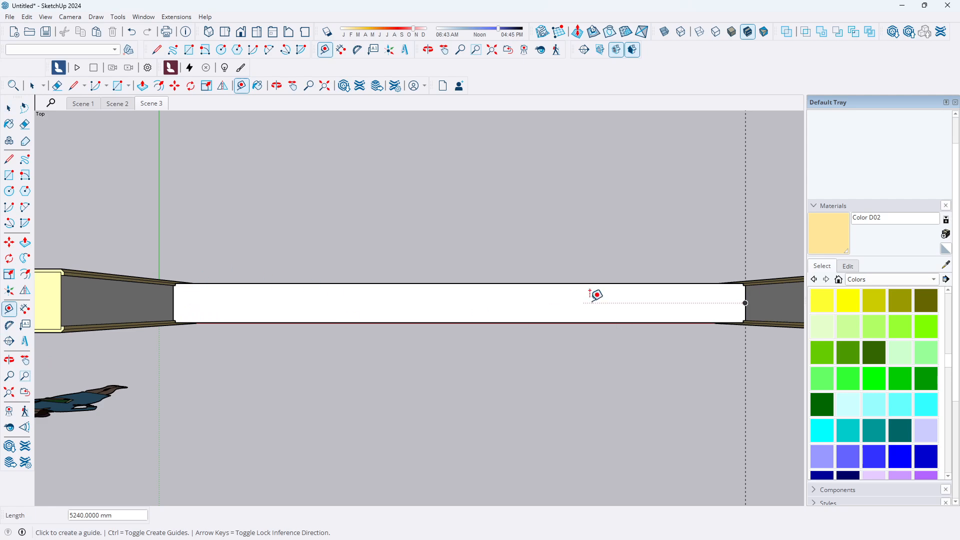
Place a guide at the coping's left end using the Tape Measure from its right end
click(745, 302)
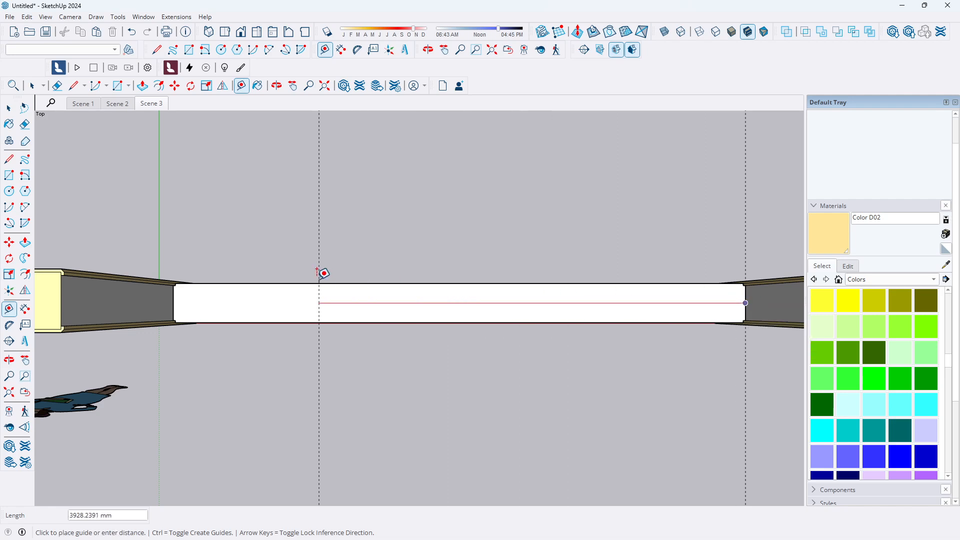
click(175, 295)
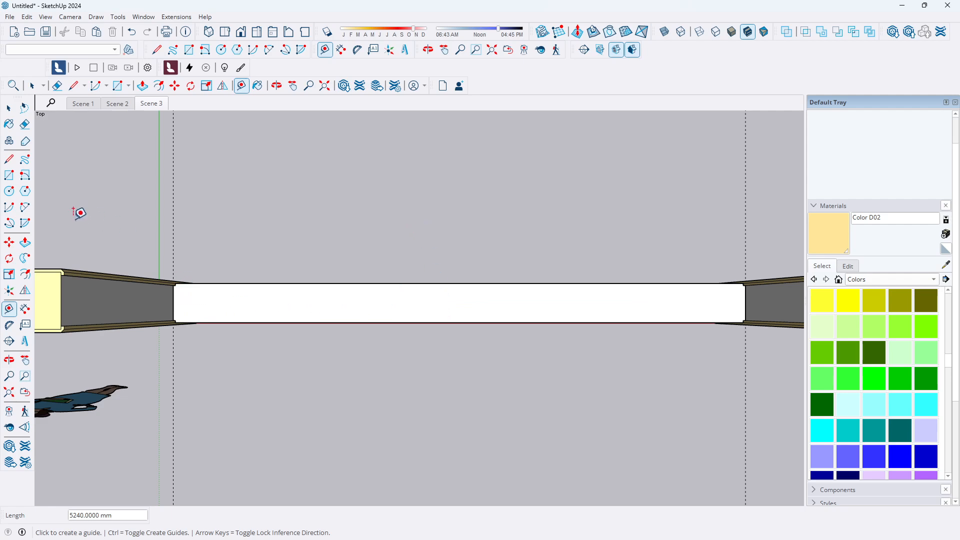
Measure the coping's length between the pillars with the Dimension tool
click(23, 310)
click(23, 310)
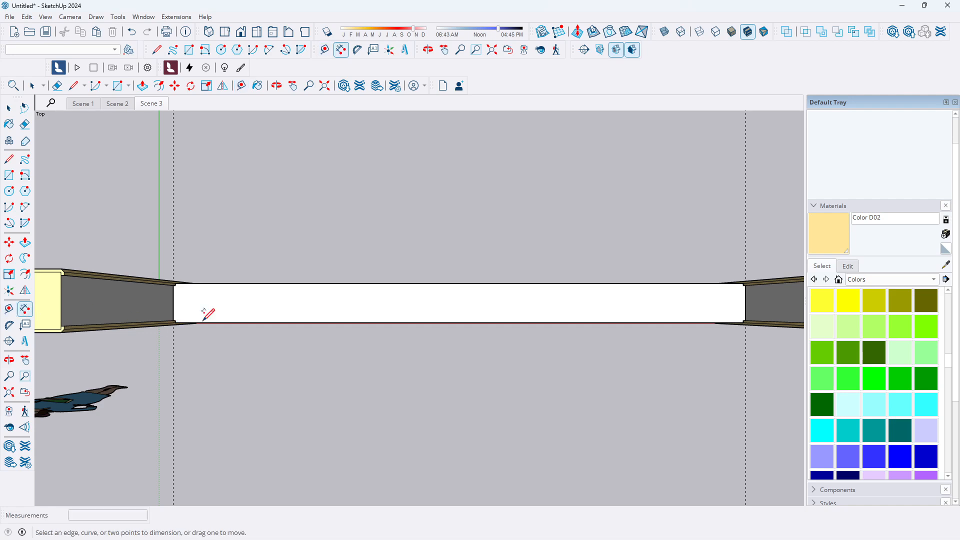
click(173, 303)
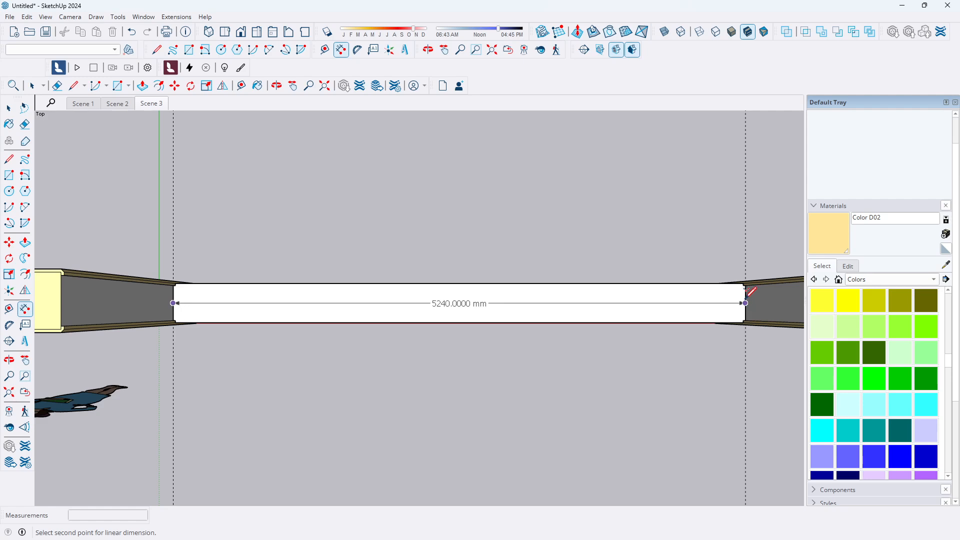
key(Escape)
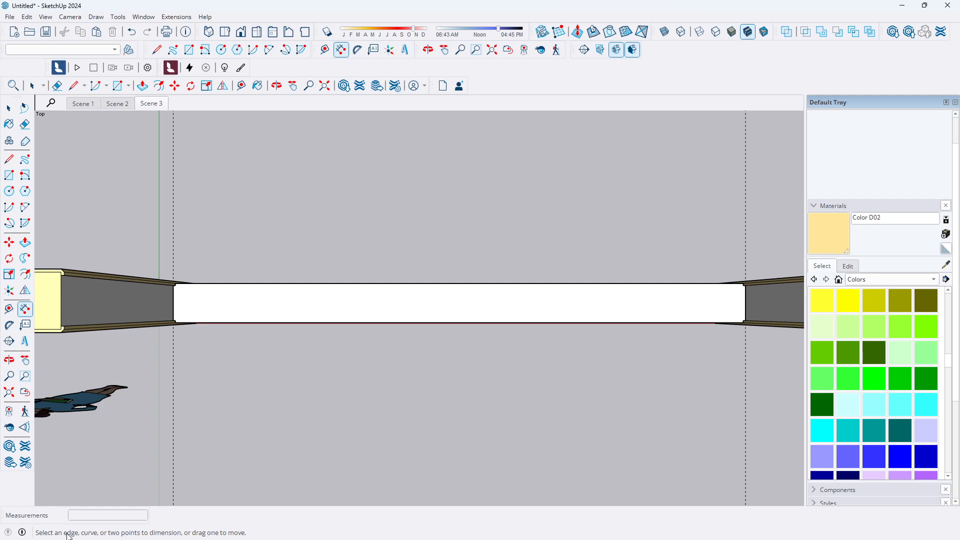
Switch to Calculator and divide 5240 by 3, then minimise it
mouse_move(32, 539)
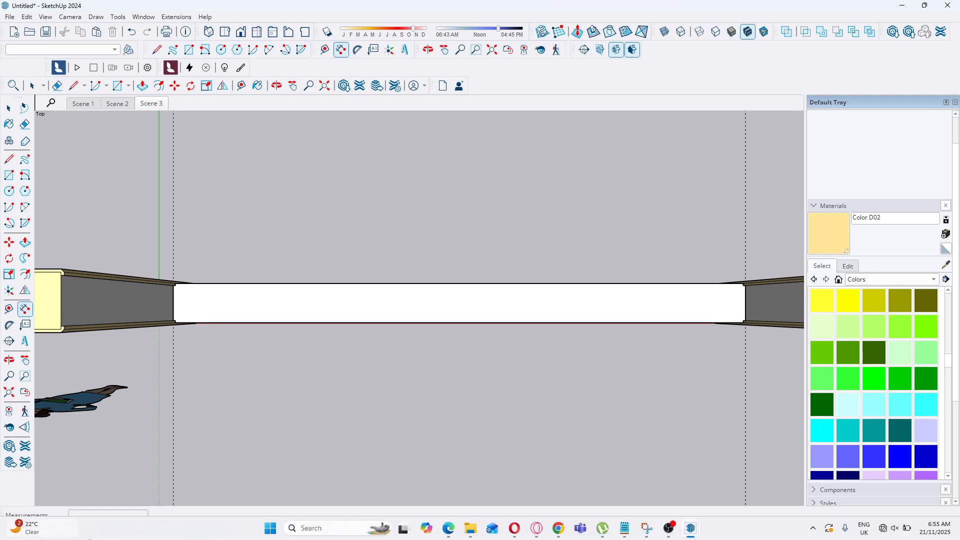
click(313, 529)
text(c)
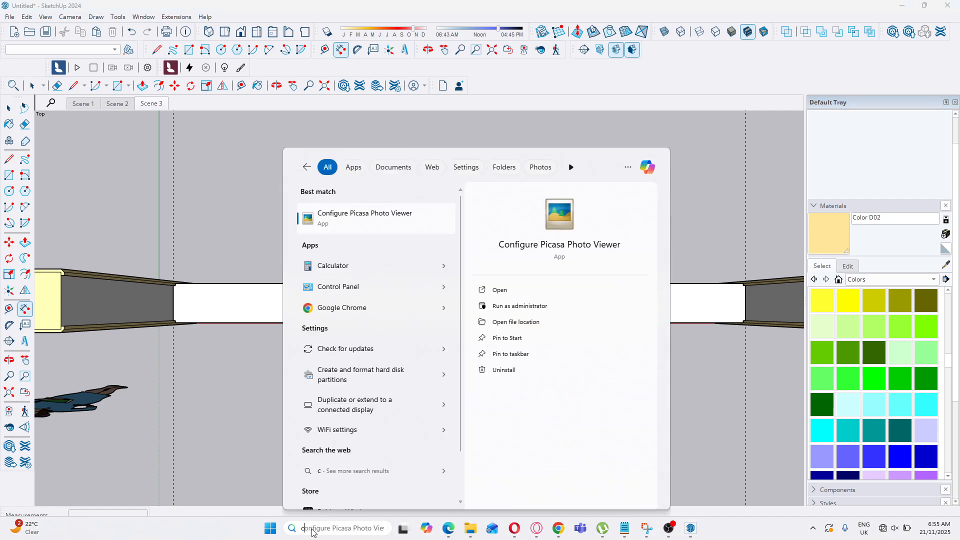
click(343, 269)
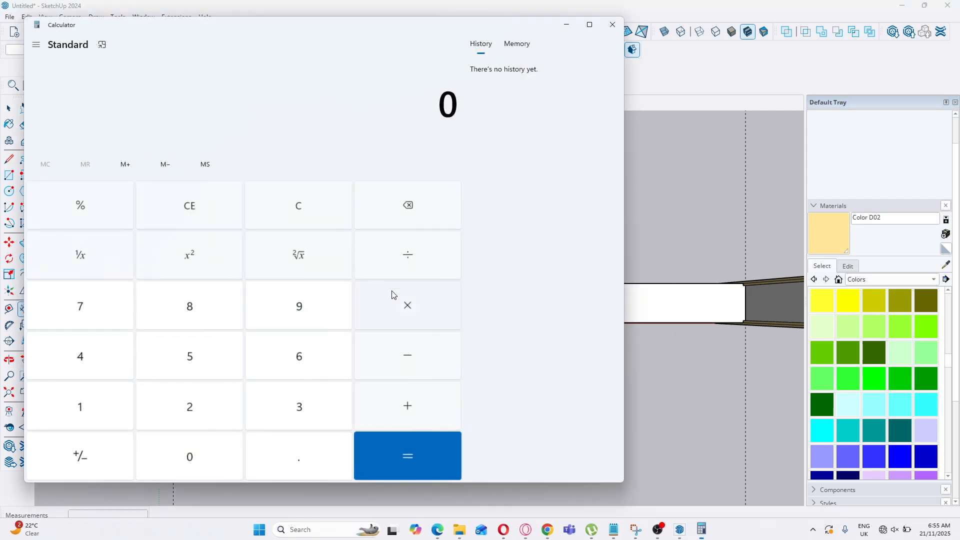
click(197, 364)
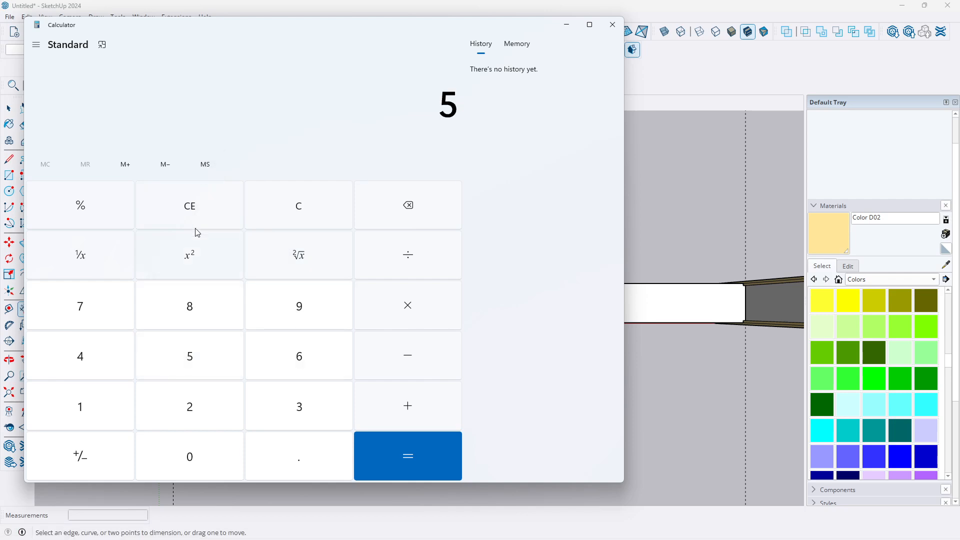
click(95, 358)
click(205, 458)
click(414, 256)
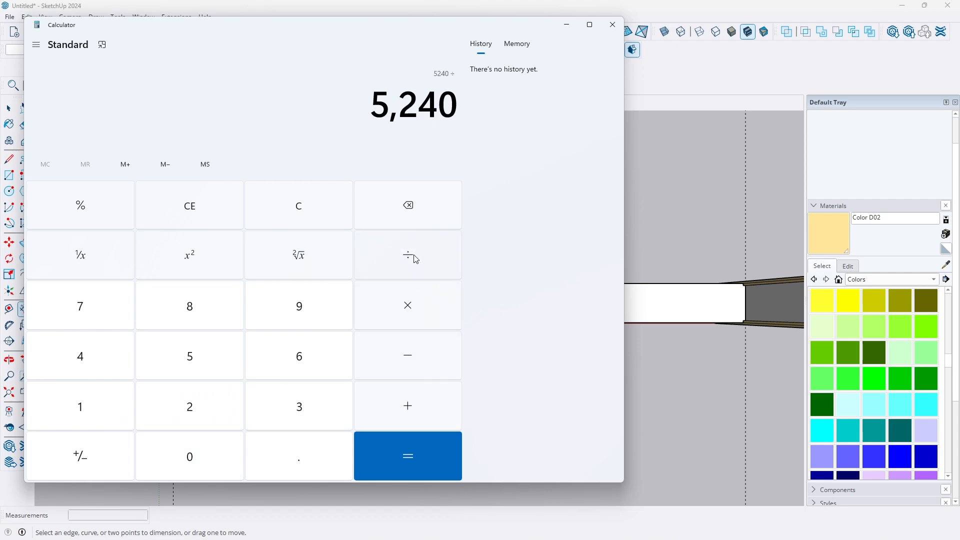
click(306, 411)
click(404, 468)
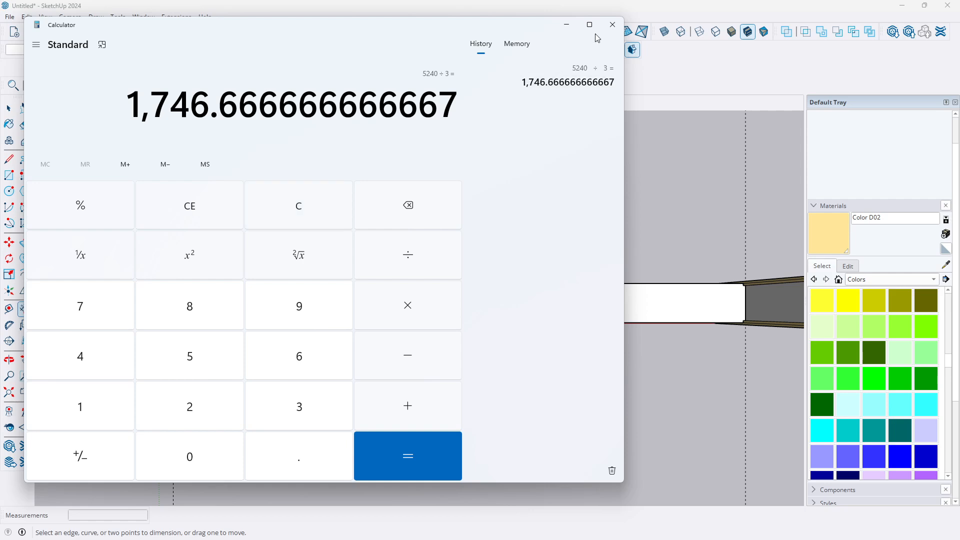
click(567, 25)
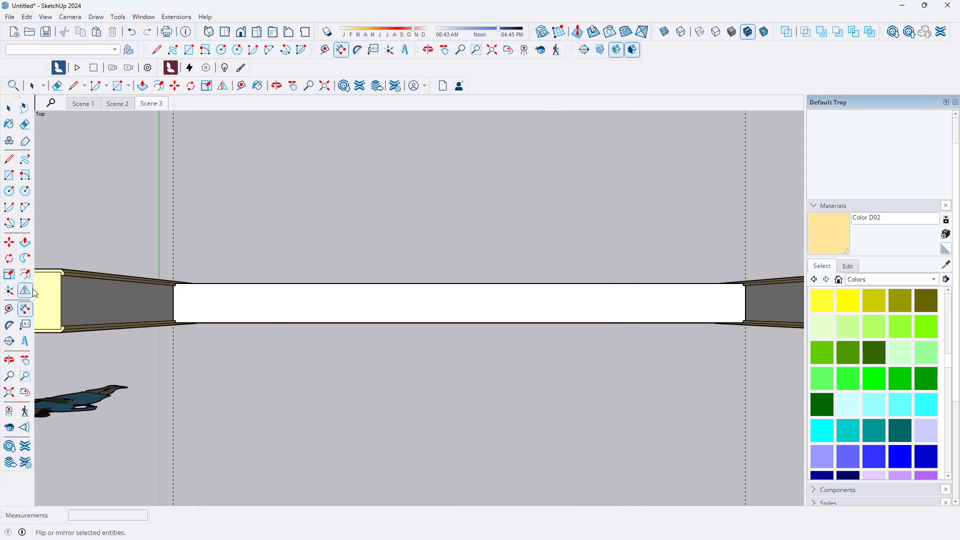
Place guides 1750 mm in from each end of the coping with the Tape Measure
click(9, 309)
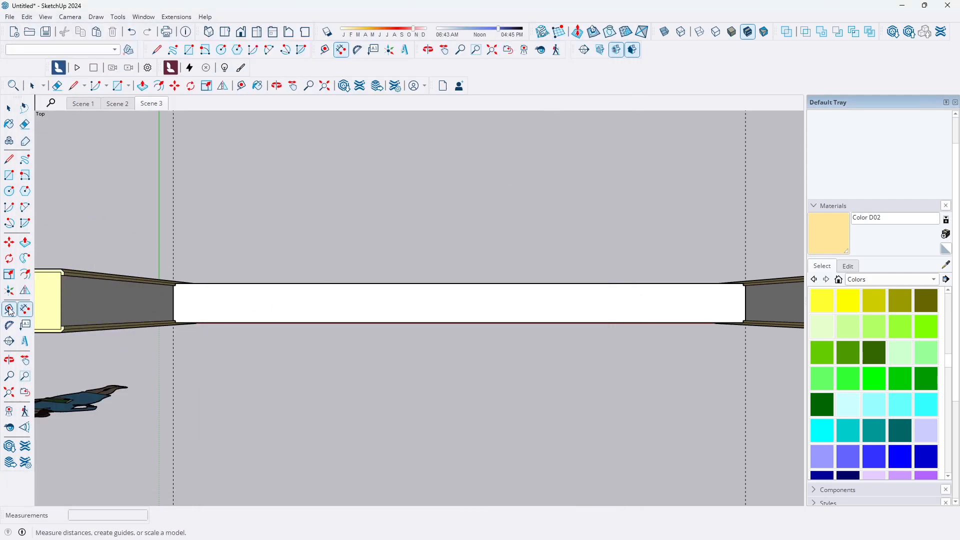
click(173, 303)
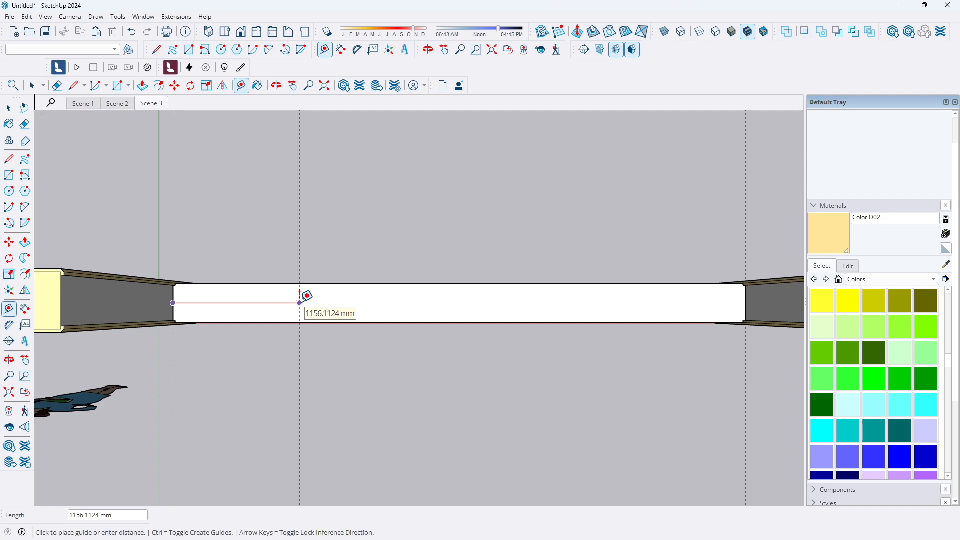
text(1750)
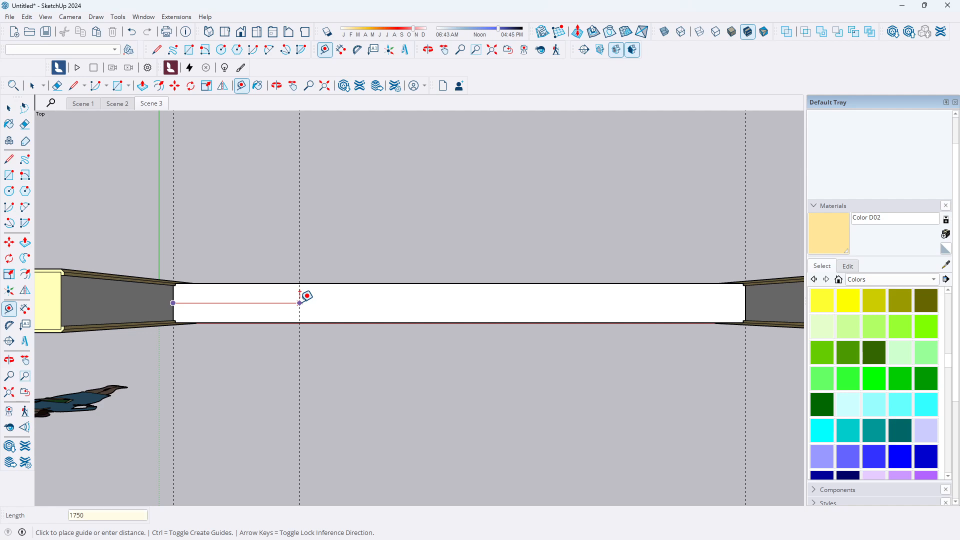
key(Return)
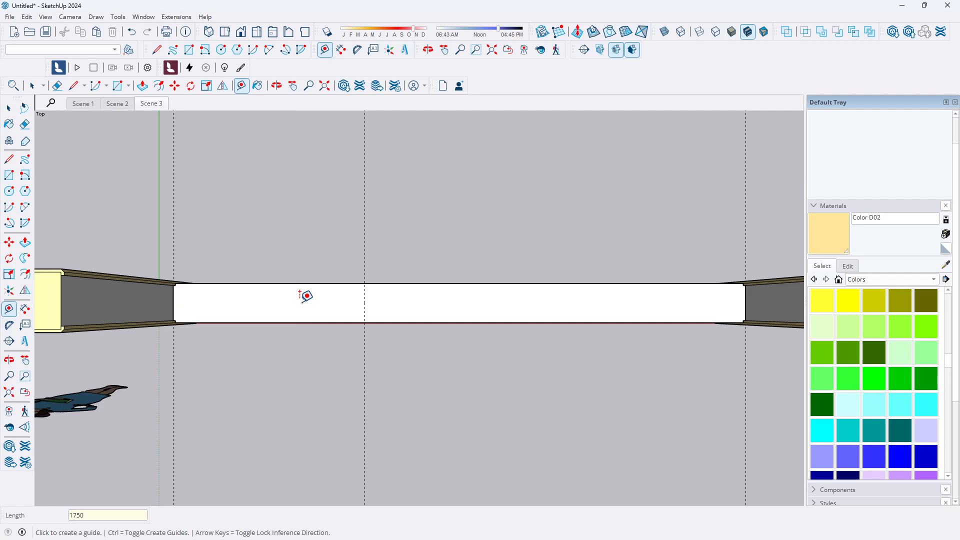
click(745, 302)
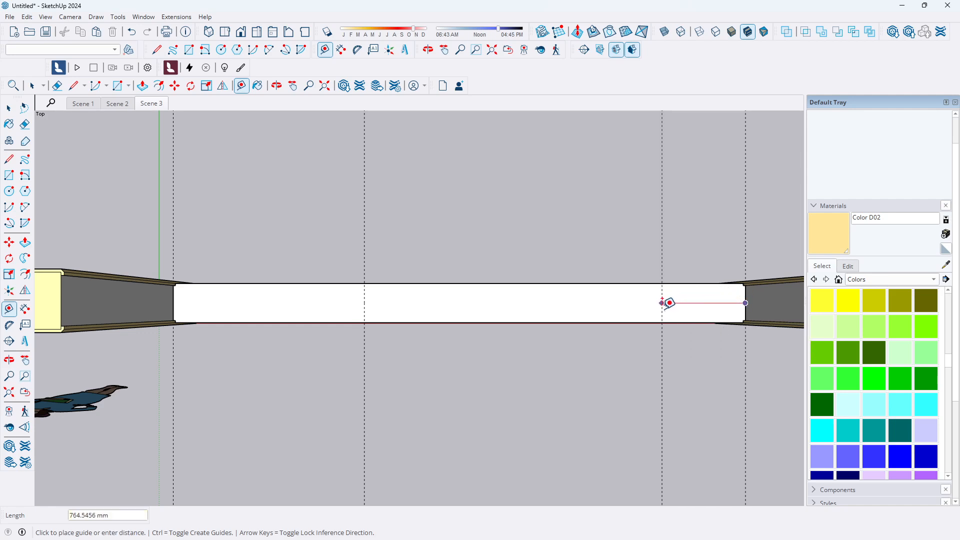
text(1750)
key(Return)
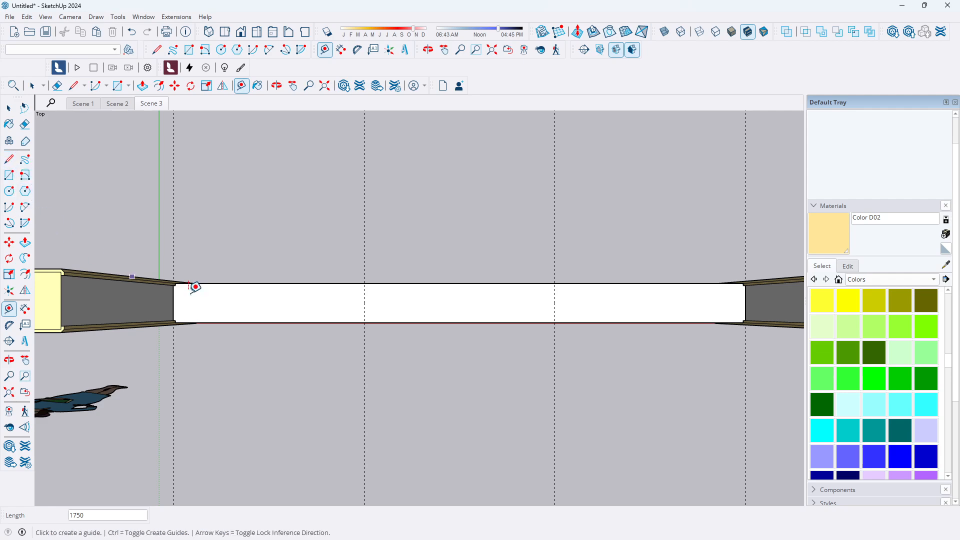
Draw a 40 mm line on the coping from the first 1750 mm guide
click(10, 160)
click(364, 302)
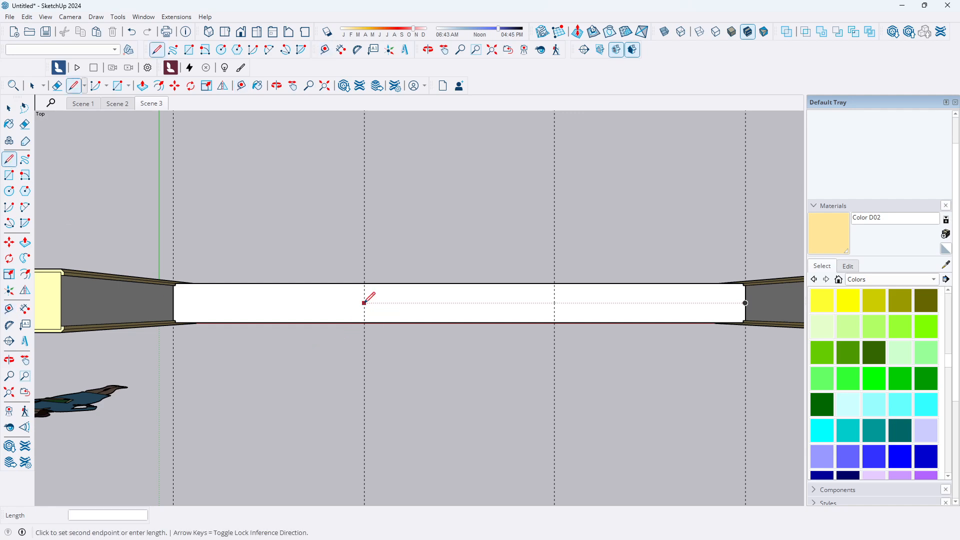
scroll(366, 300, up, 2)
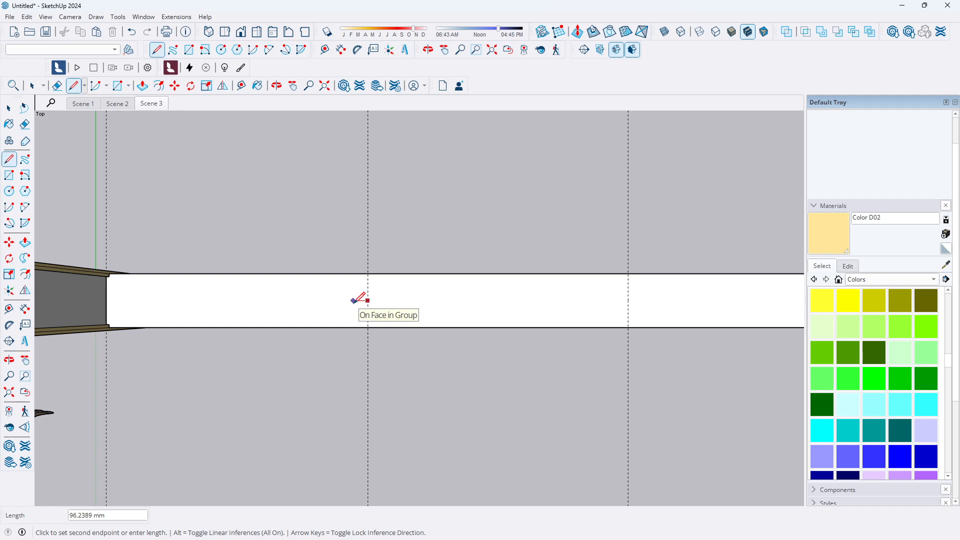
text(40)
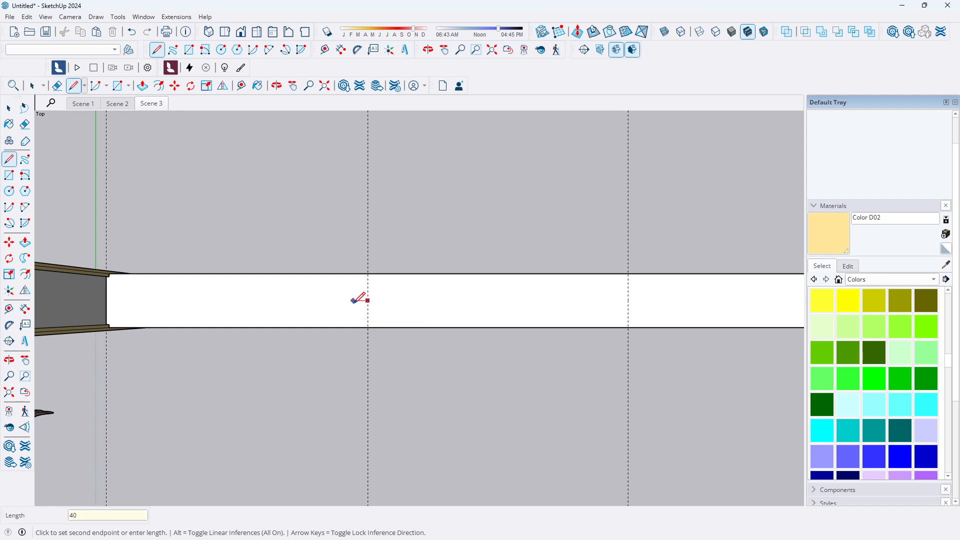
key(Return)
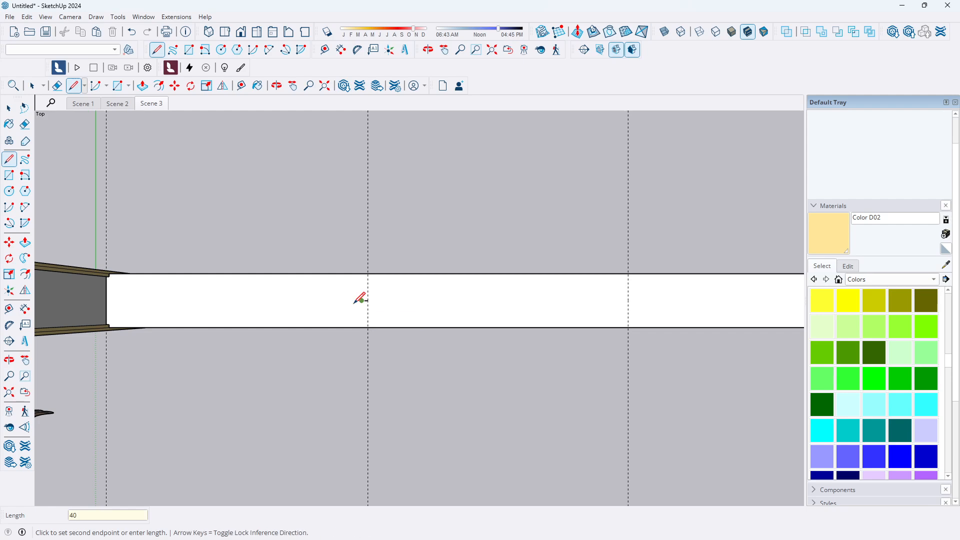
text(0)
key(Return)
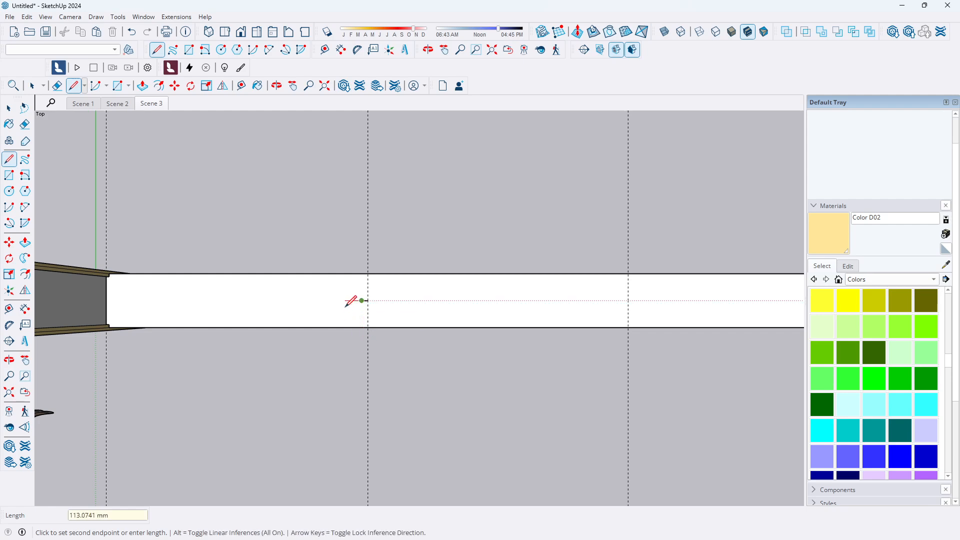
key(Escape)
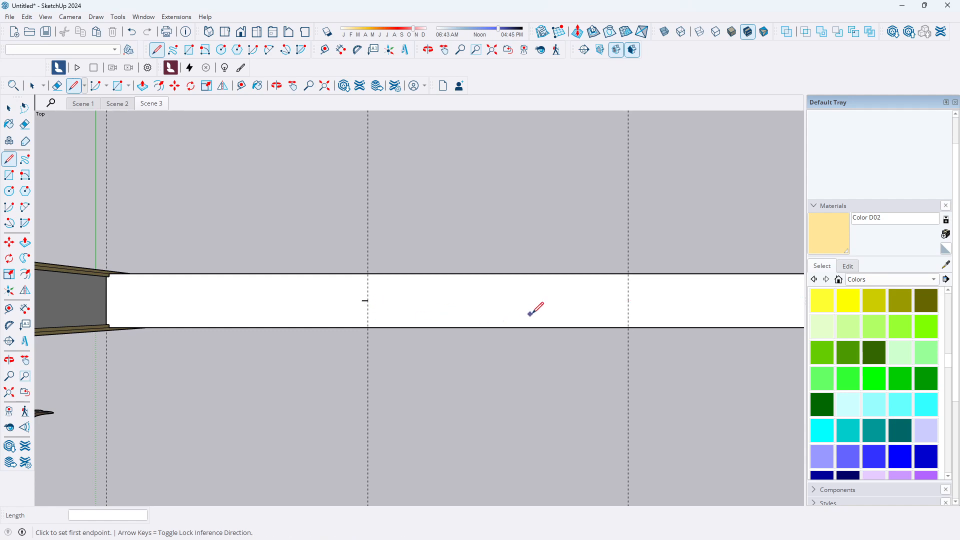
click(628, 300)
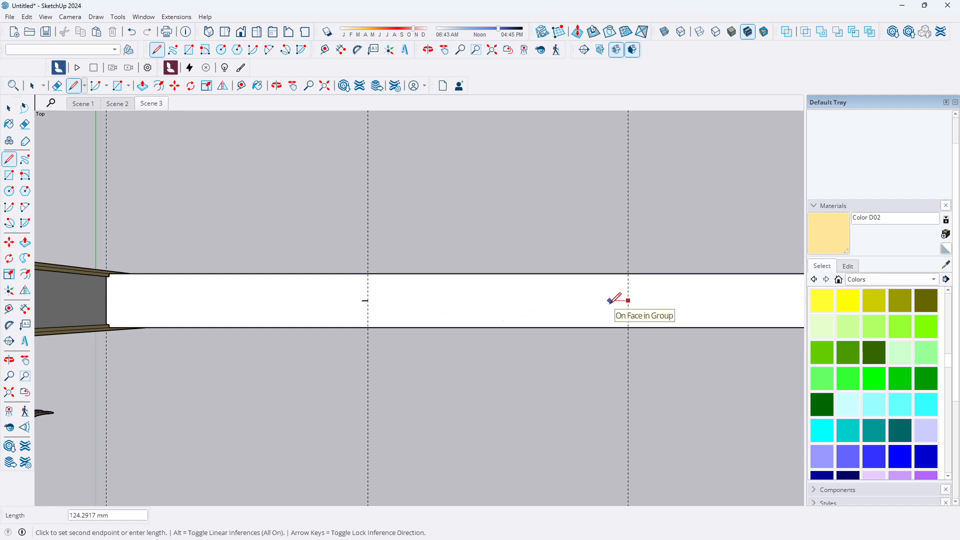
text(400)
key(Return)
key(Escape)
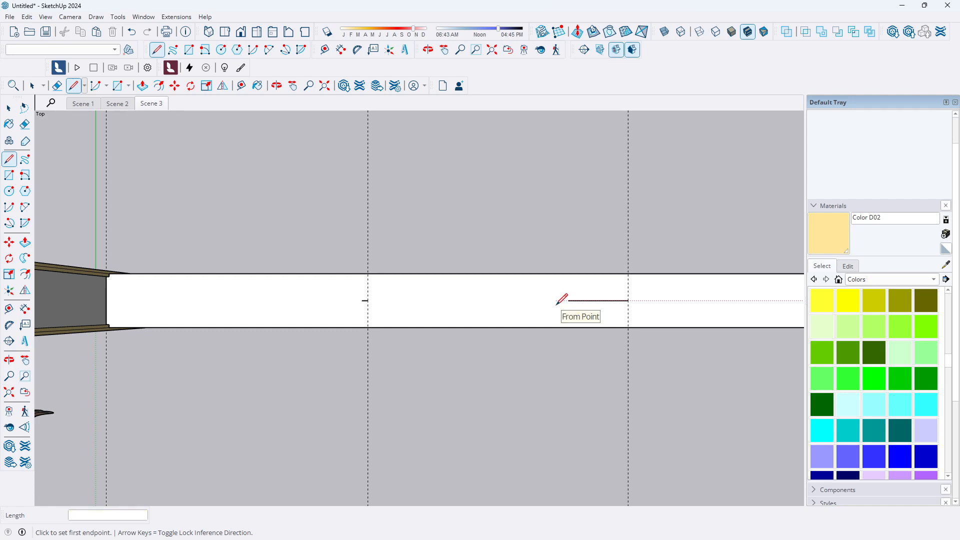
key(ctrl+z)
Draw an 80 mm square railing profile on the coping centred on the first guide
click(368, 301)
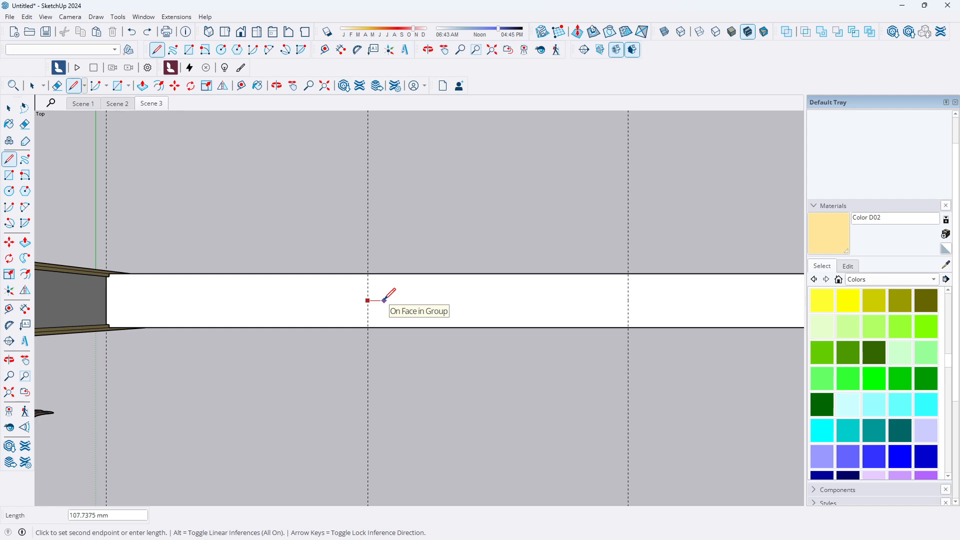
text(4)
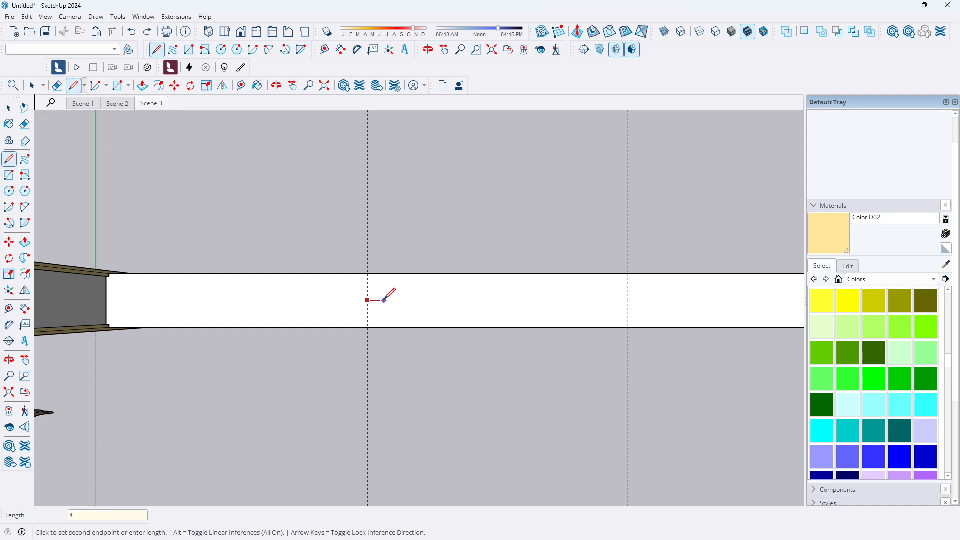
key(Return)
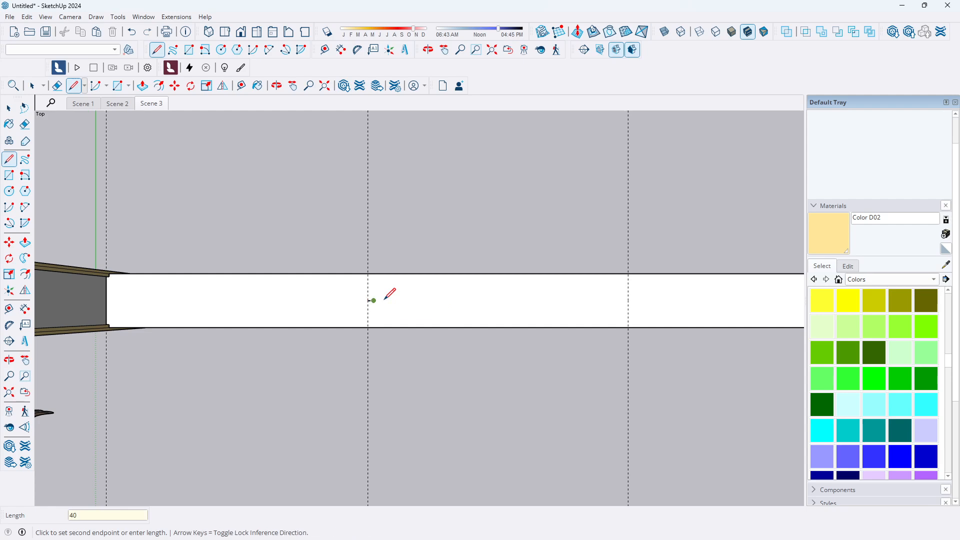
scroll(385, 299, up, 4)
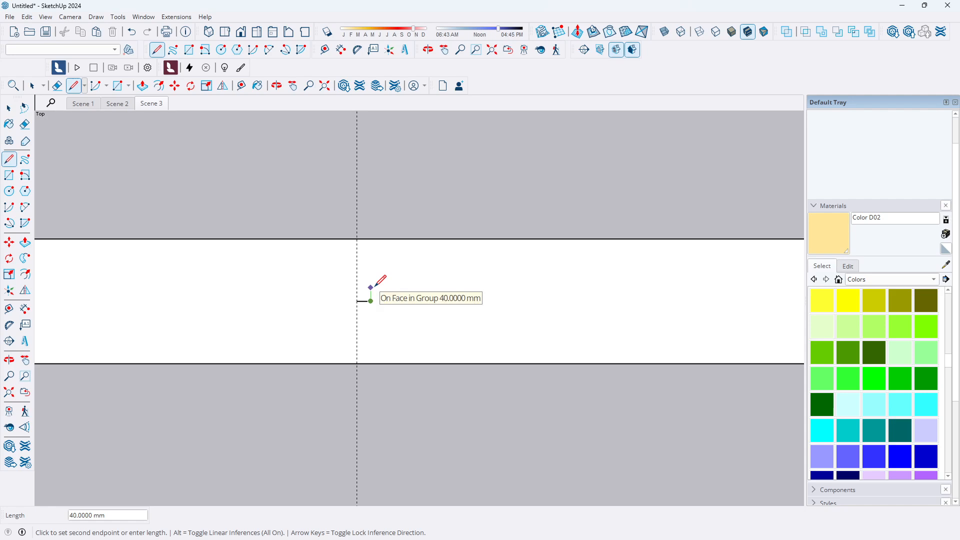
text(40)
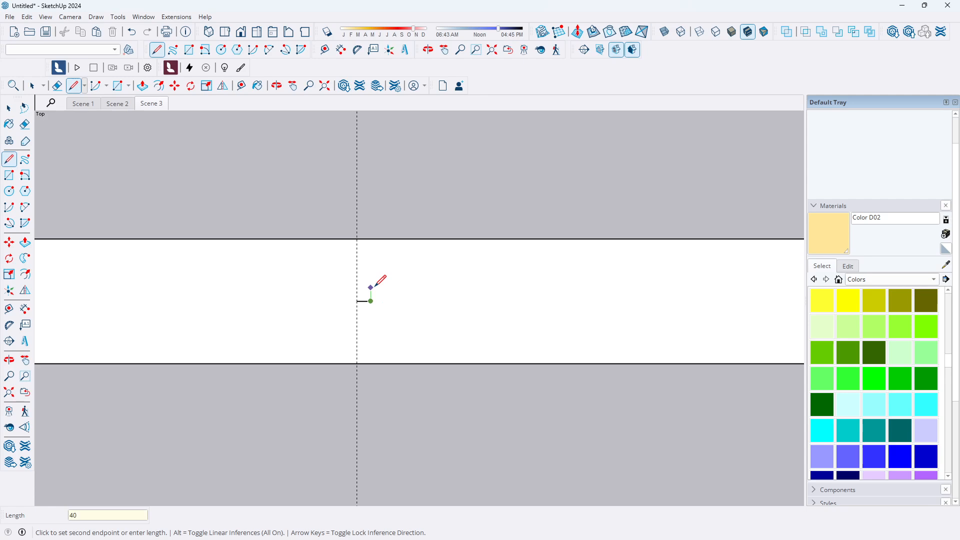
key(Return)
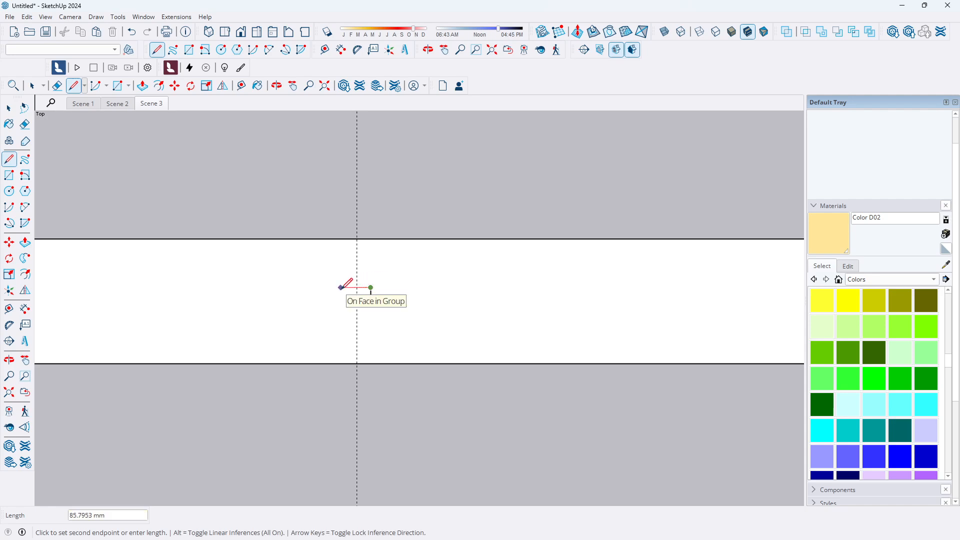
text(80)
key(Return)
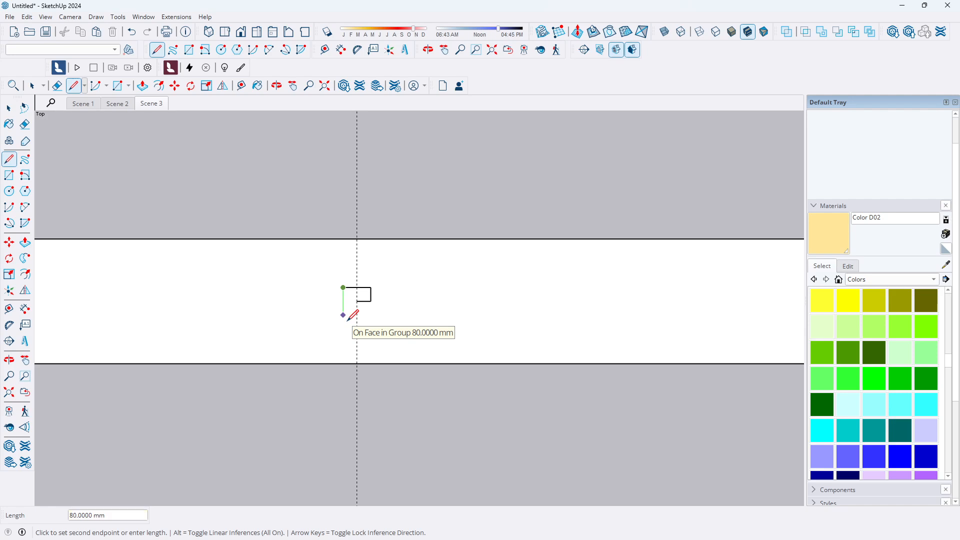
text(80)
key(Return)
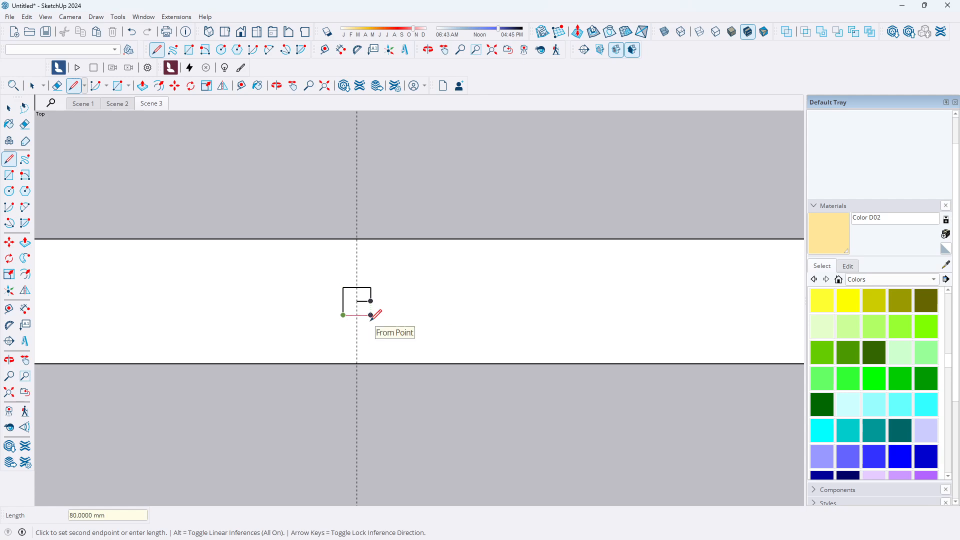
text(80)
key(Return)
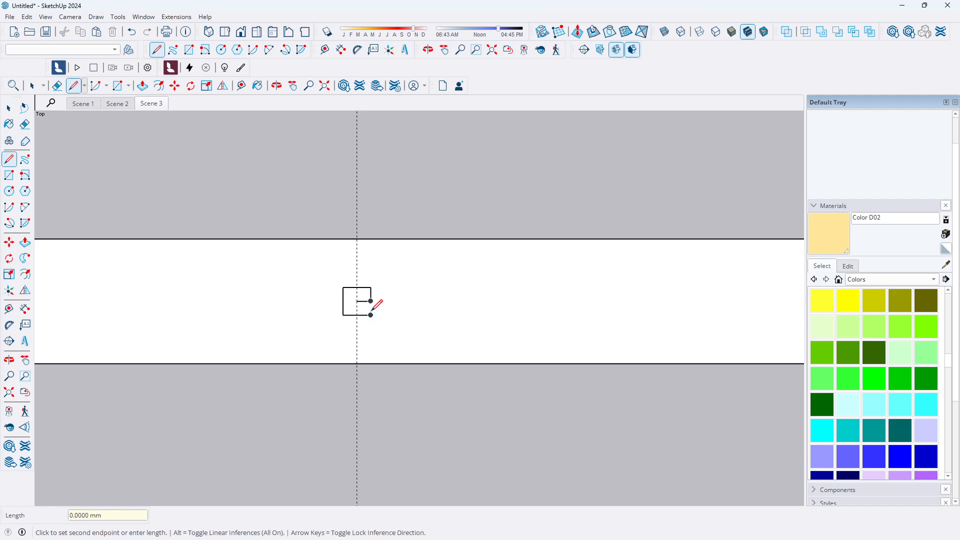
click(371, 304)
middle_drag(395, 317, 345, 260)
click(8, 108)
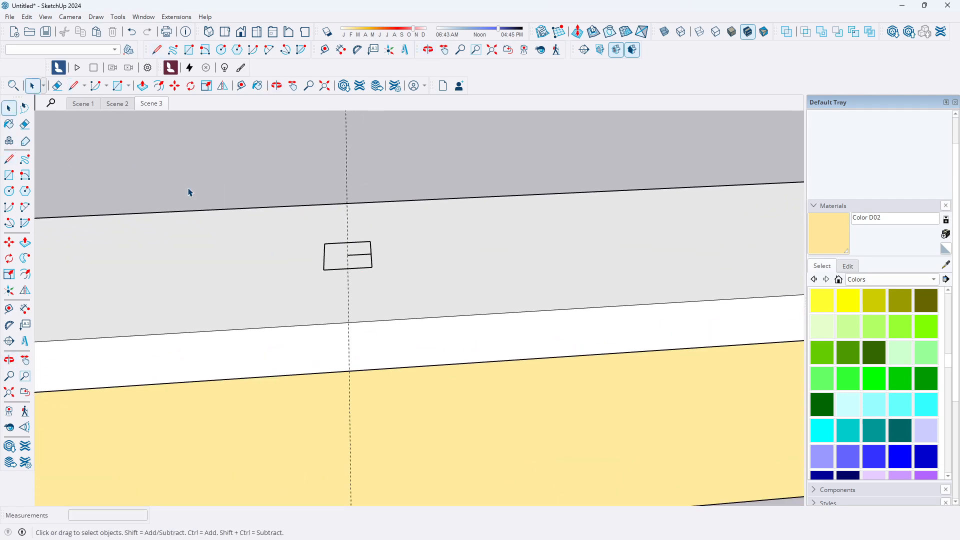
Delete the 40 mm helper line inside the railing square on the coping
scroll(373, 253, up, 3)
click(373, 254)
key(Delete)
Switch to the top view and examine the railing square's position on the coping
scroll(381, 300, down, 3)
scroll(301, 321, down, 6)
scroll(333, 309, up, 2)
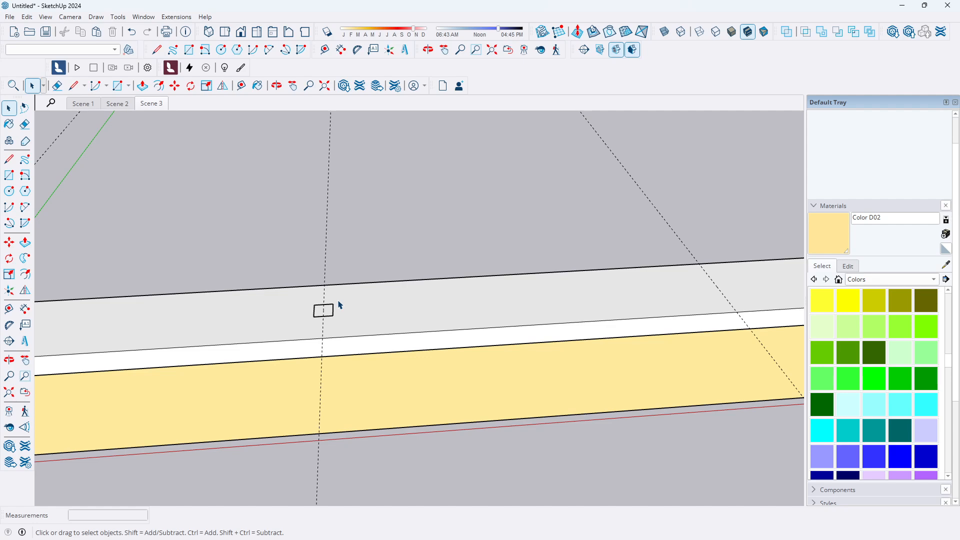
scroll(500, 295, down, 2)
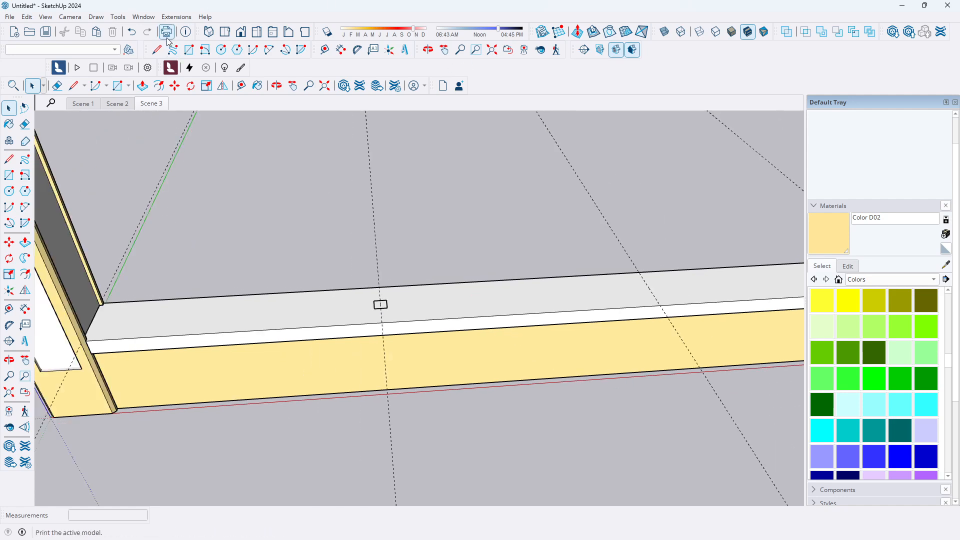
click(240, 33)
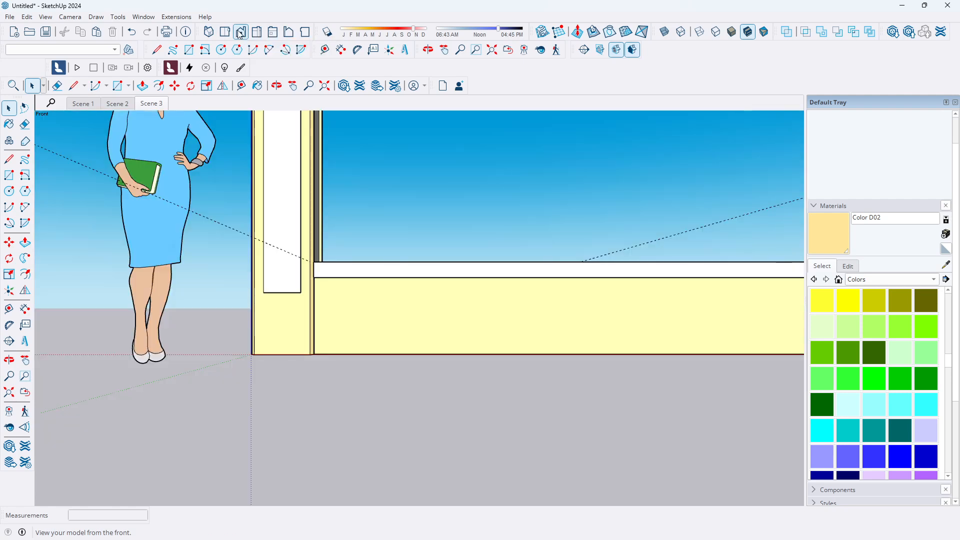
click(227, 34)
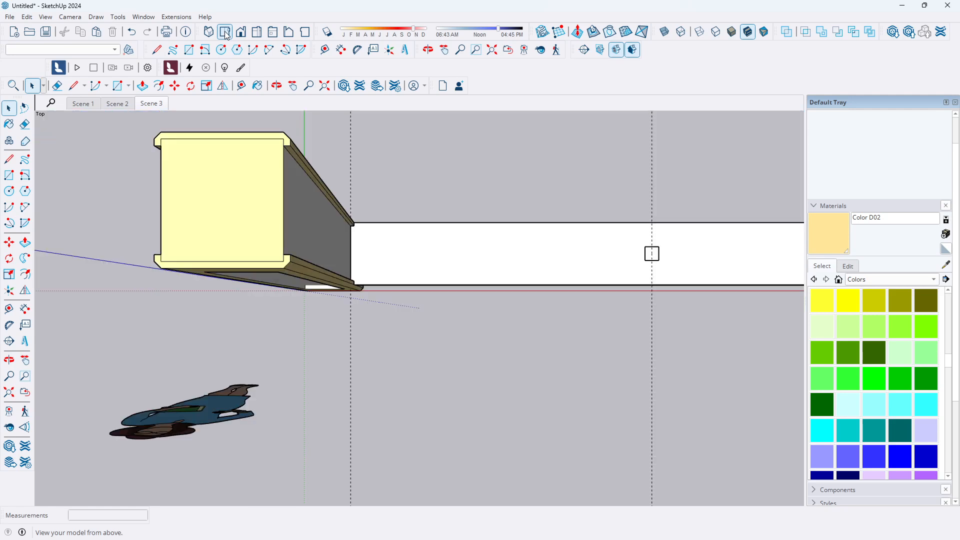
scroll(680, 253, up, 6)
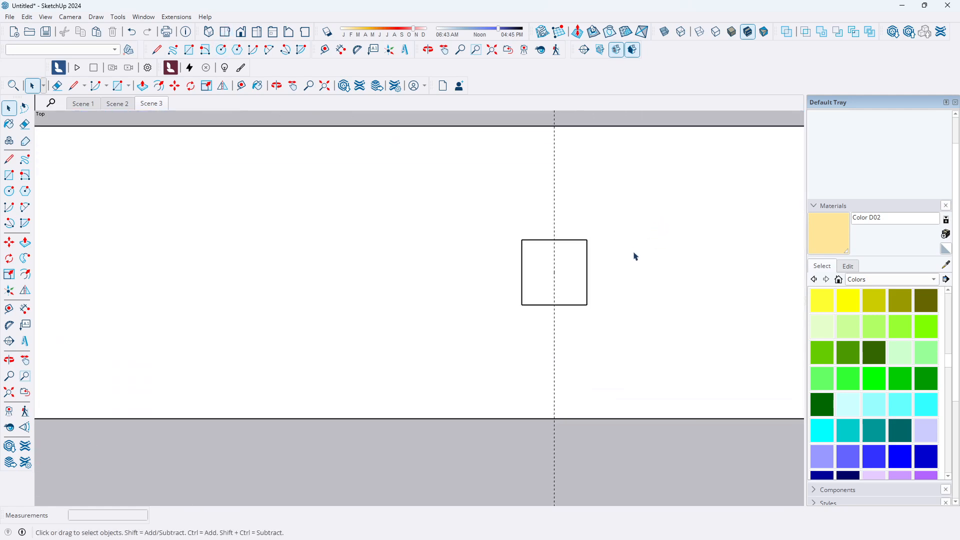
scroll(420, 293, down, 1)
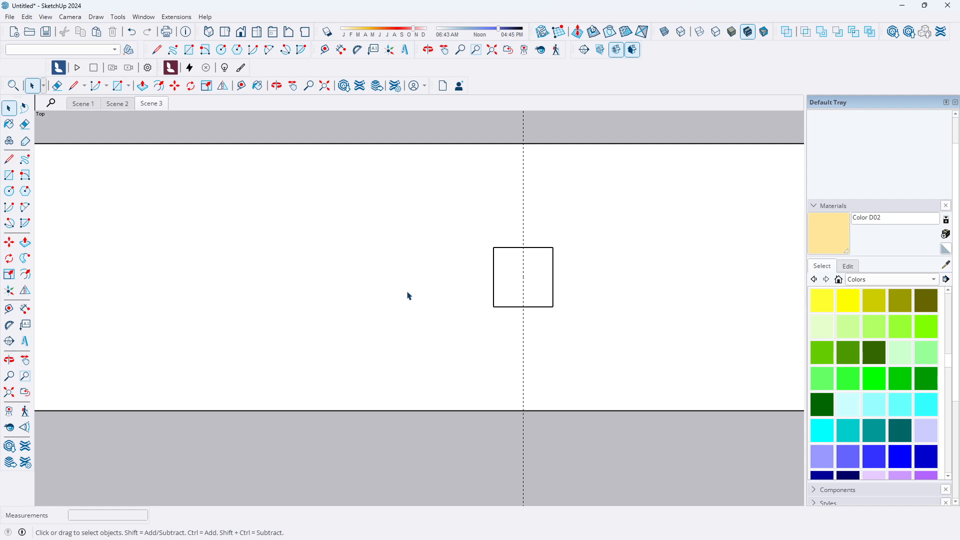
scroll(395, 310, down, 3)
scroll(473, 286, up, 2)
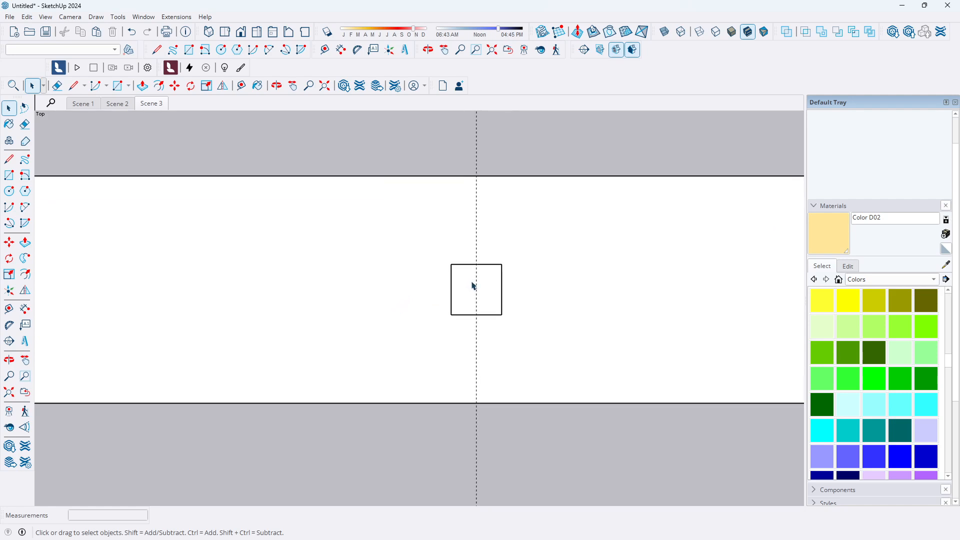
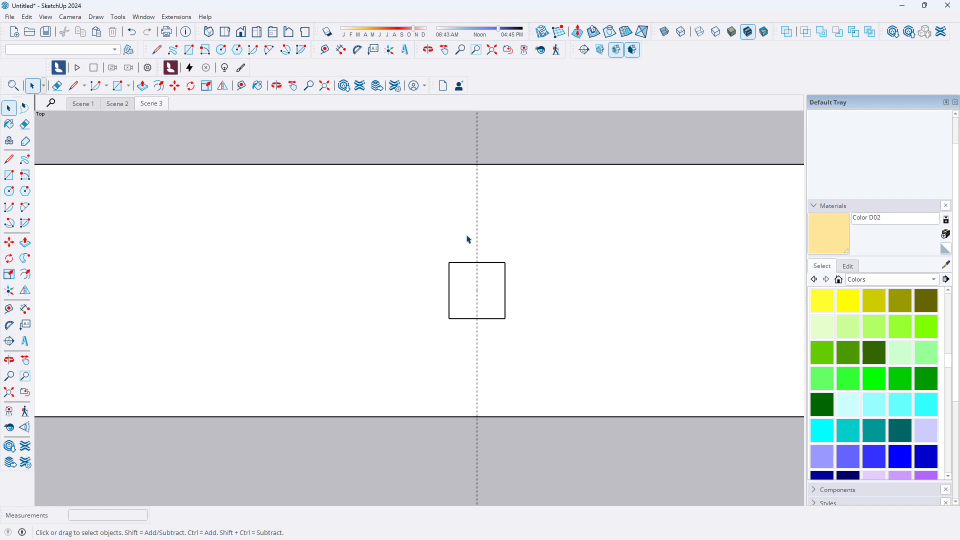
Make the railing square profile on the coping into a group
click(488, 285)
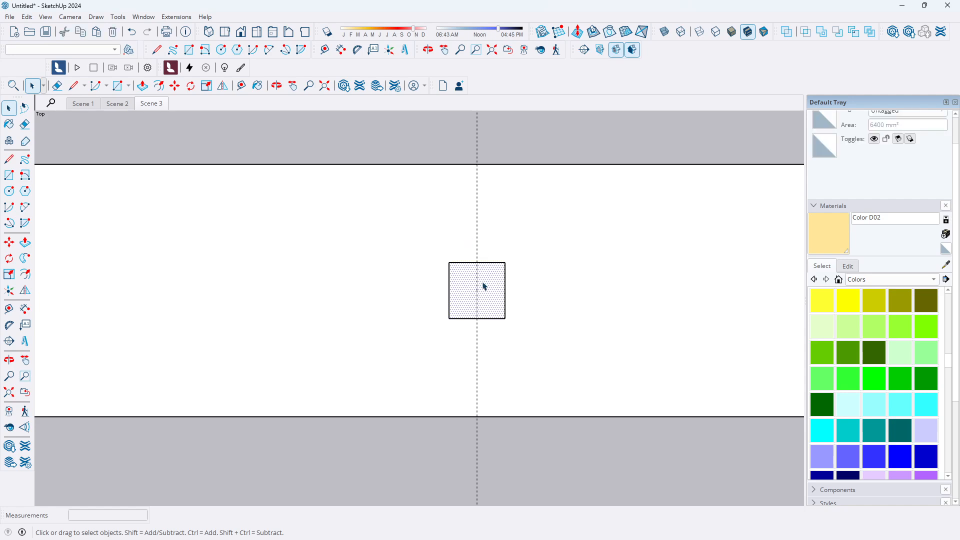
click(28, 20)
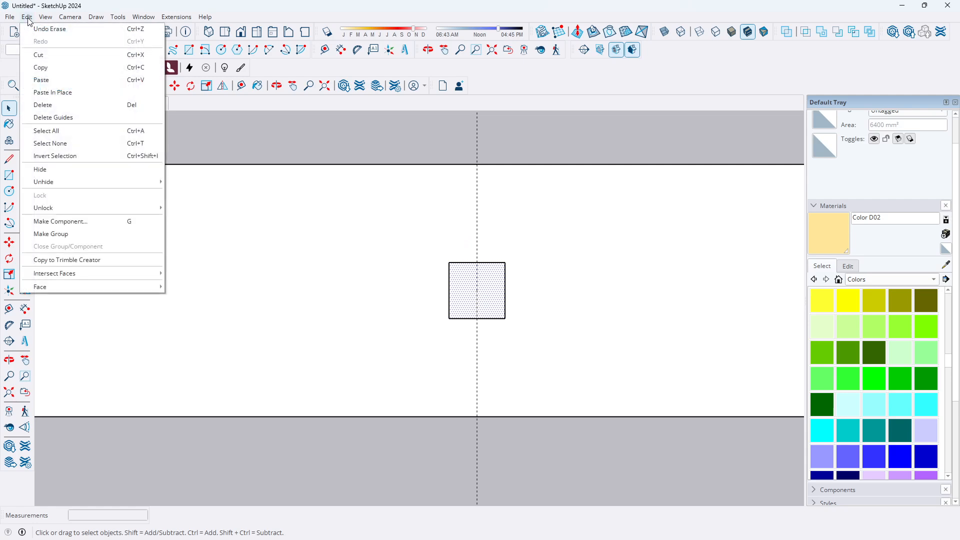
click(59, 239)
Open the railing group and push/pull the square up to the height of the pillar tops, then close the group
double_click(499, 303)
middle_drag(494, 307, 451, 291)
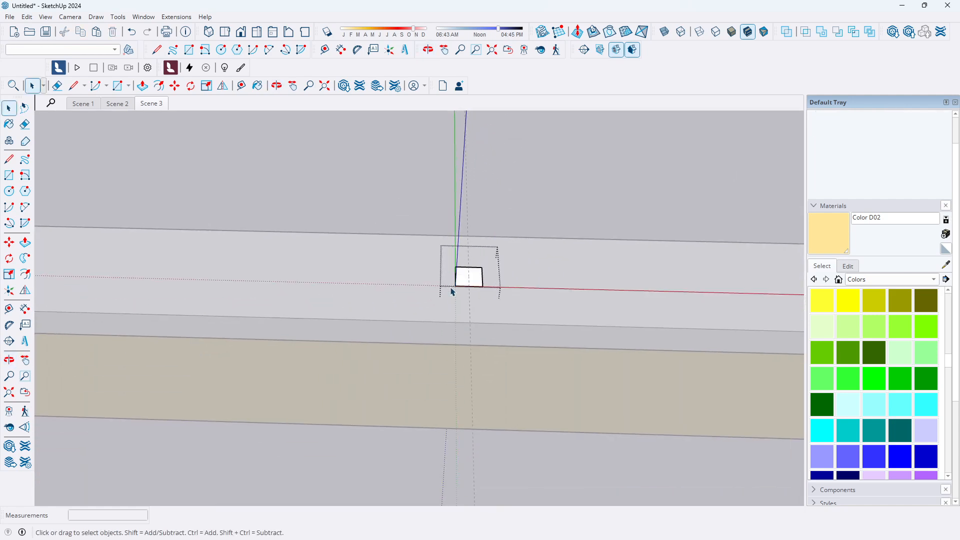
scroll(451, 292, down, 8)
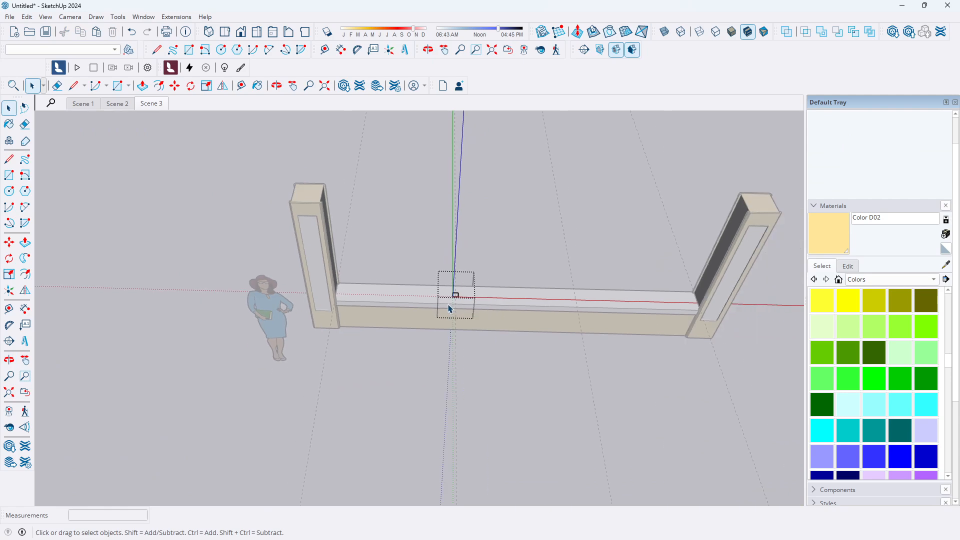
click(25, 243)
scroll(466, 282, up, 2)
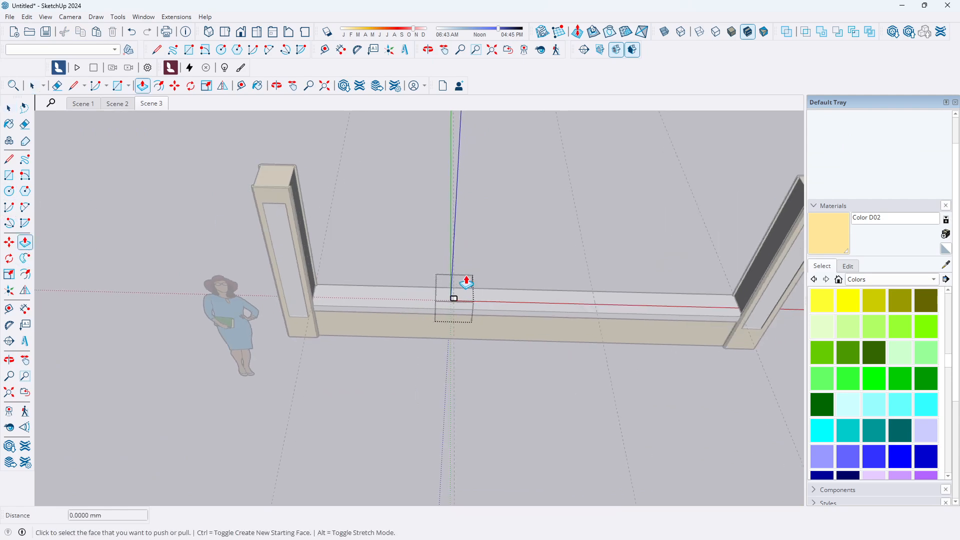
scroll(466, 283, up, 4)
click(445, 312)
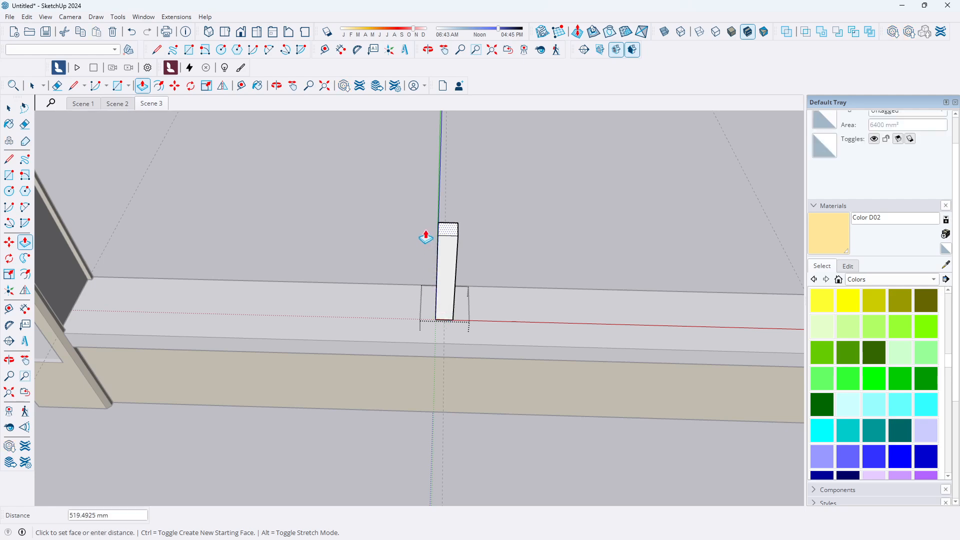
scroll(426, 238, down, 6)
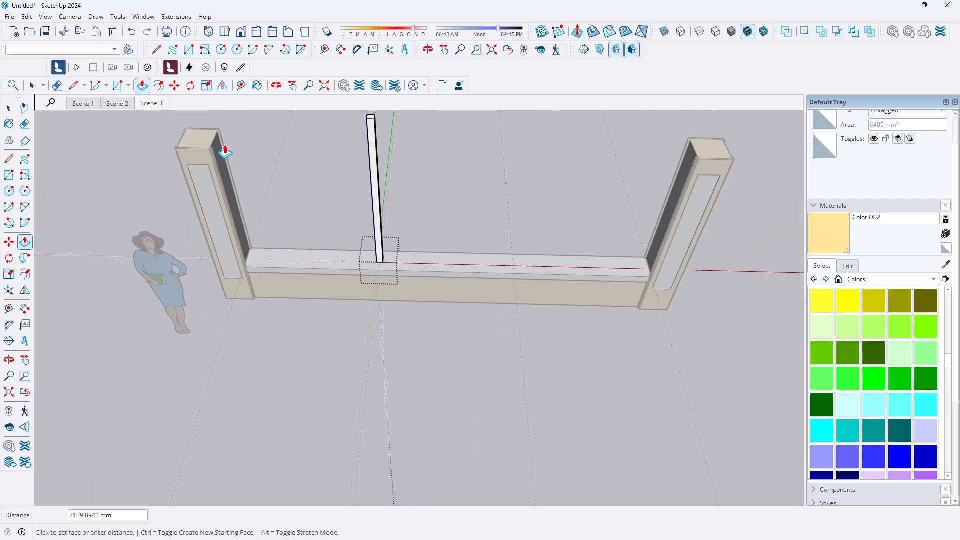
click(216, 148)
scroll(382, 262, down, 2)
scroll(316, 242, up, 1)
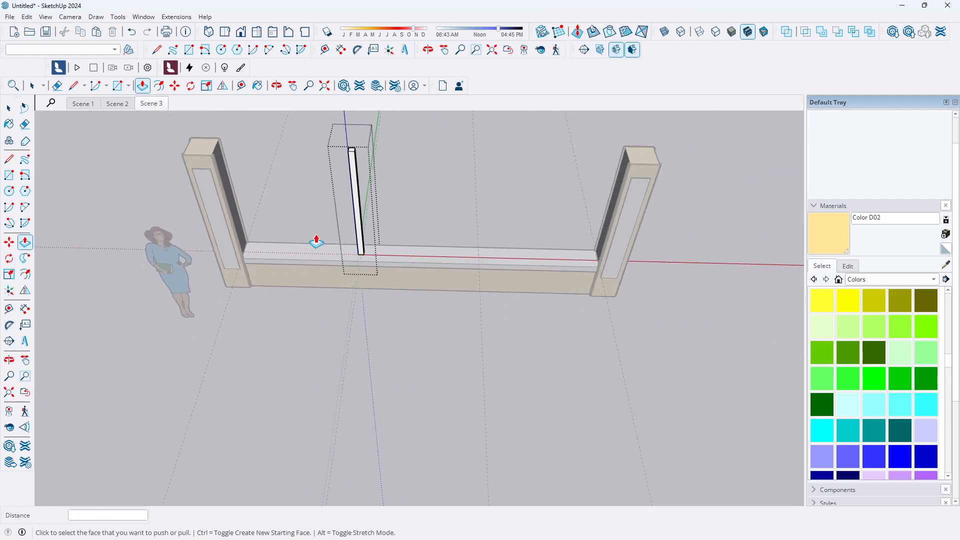
scroll(316, 242, up, 1)
click(11, 108)
click(14, 110)
click(265, 339)
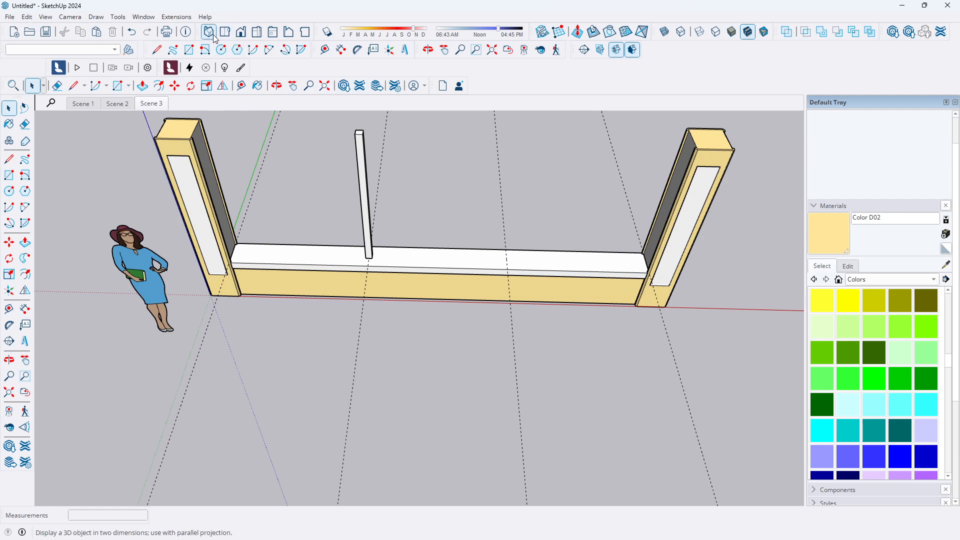
Paint the railing with Metal Steel Textured from the Metal materials collection
click(241, 32)
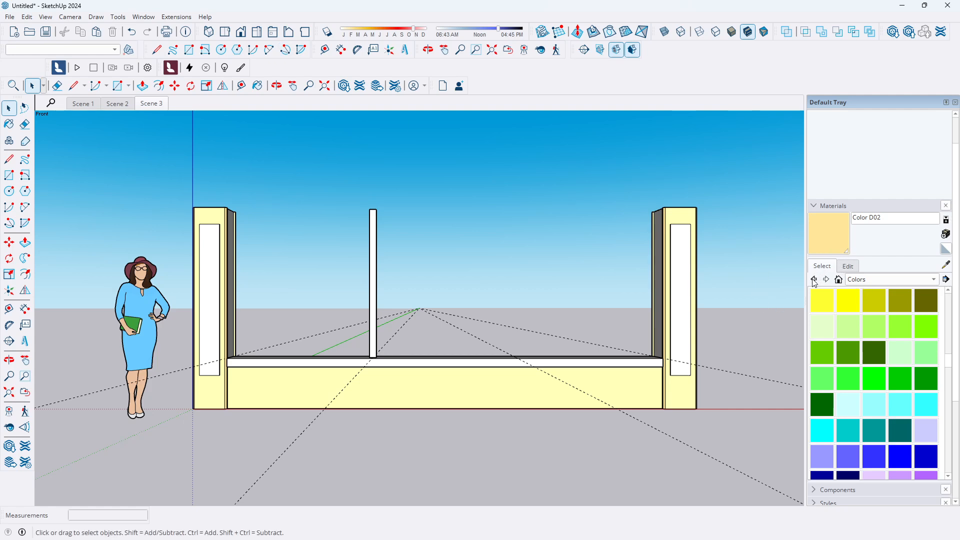
click(814, 206)
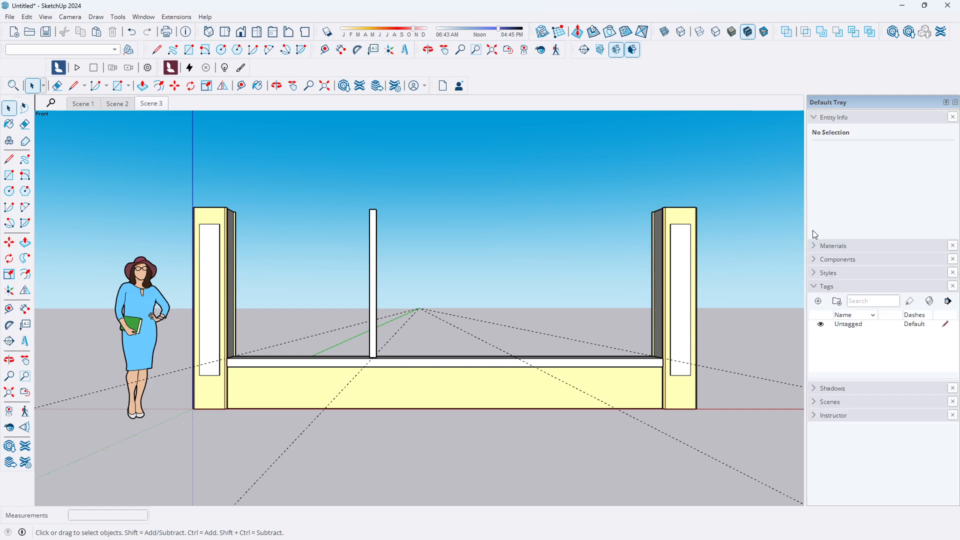
click(816, 247)
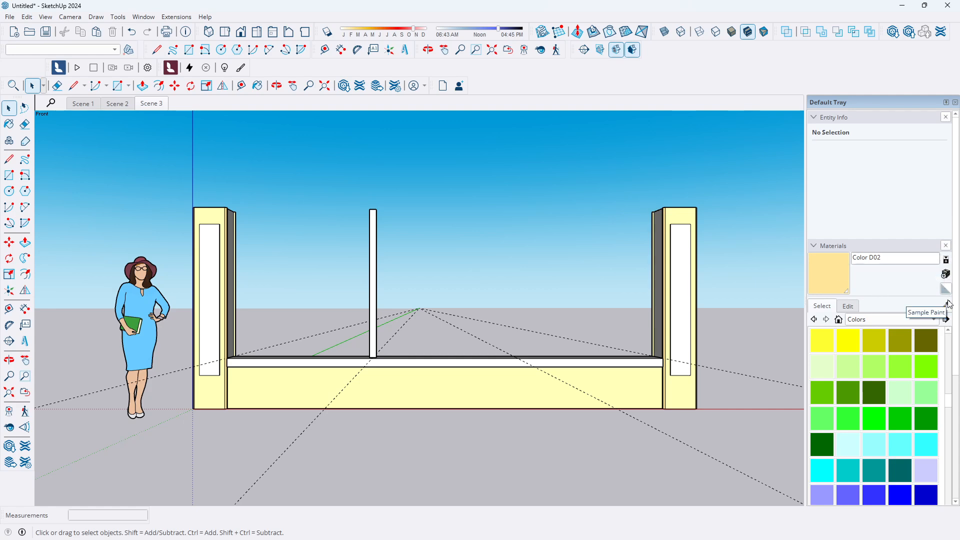
click(935, 320)
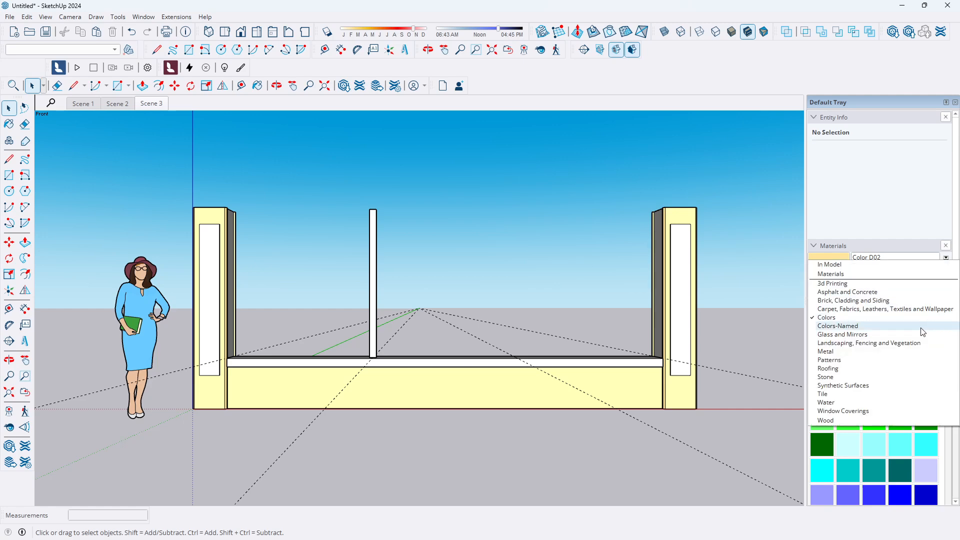
click(864, 353)
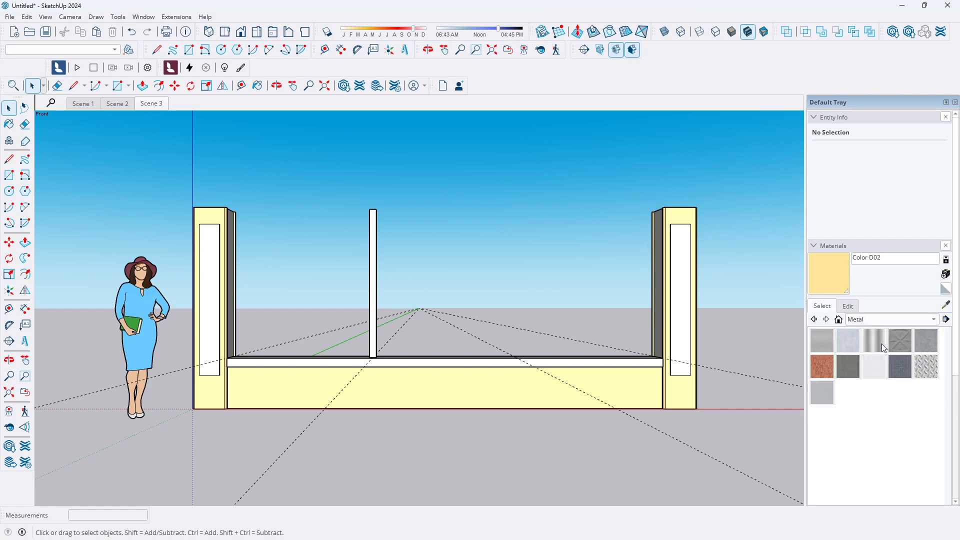
click(900, 367)
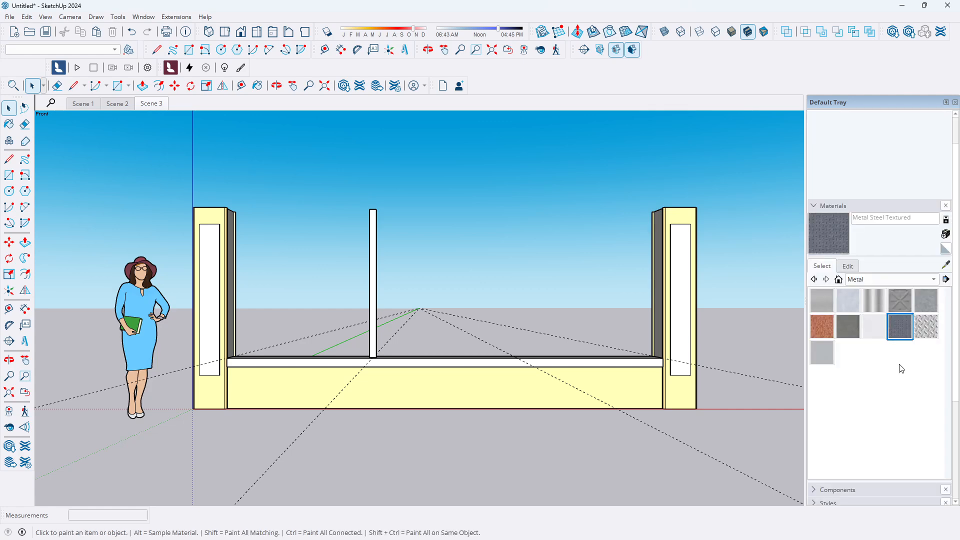
click(374, 227)
Repaint the railing with the Metal Aluminum Anodized material
scroll(379, 230, up, 3)
mouse_move(380, 229)
middle_down()
mouse_move(377, 295)
mouse_move(388, 272)
mouse_move(370, 285)
mouse_move(488, 255)
mouse_move(435, 264)
middle_up()
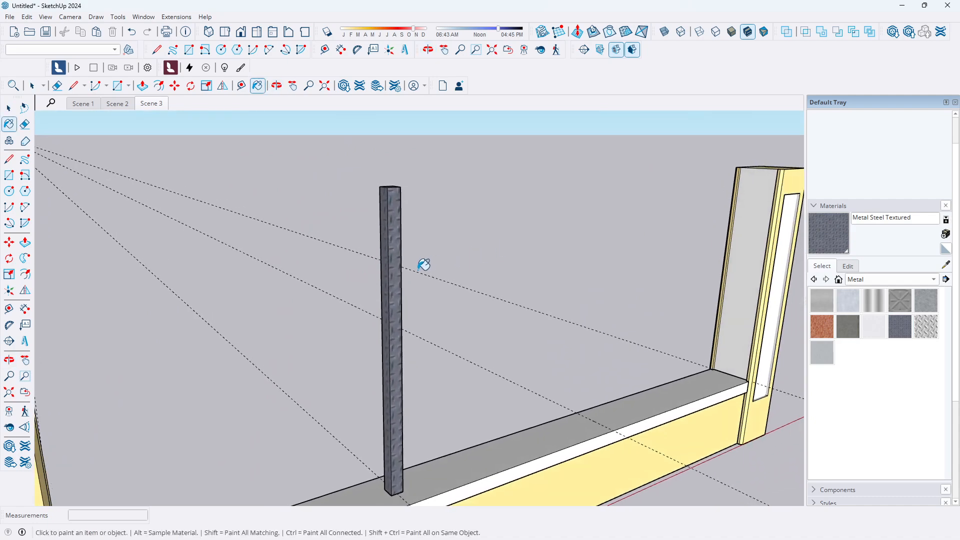
scroll(397, 277, down, 3)
scroll(403, 274, up, 5)
scroll(405, 274, down, 1)
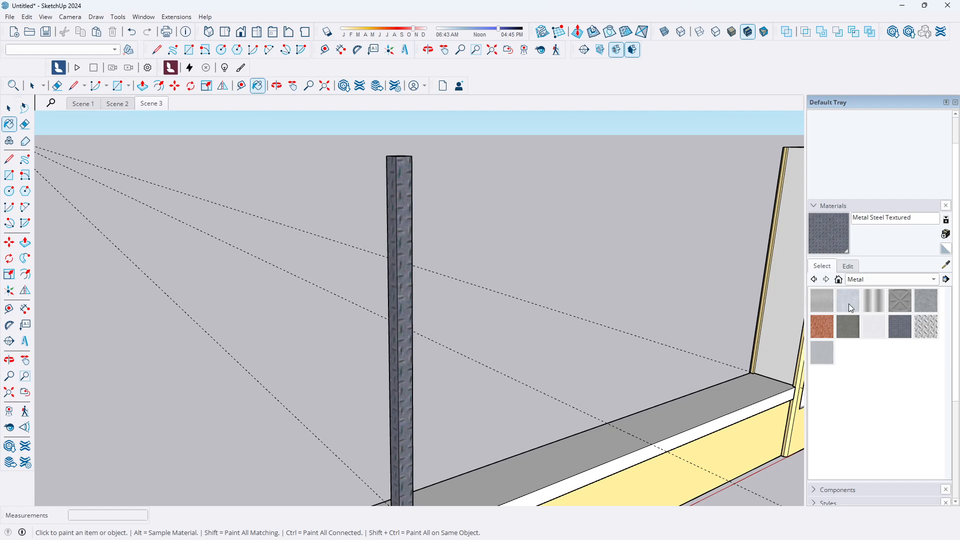
click(849, 302)
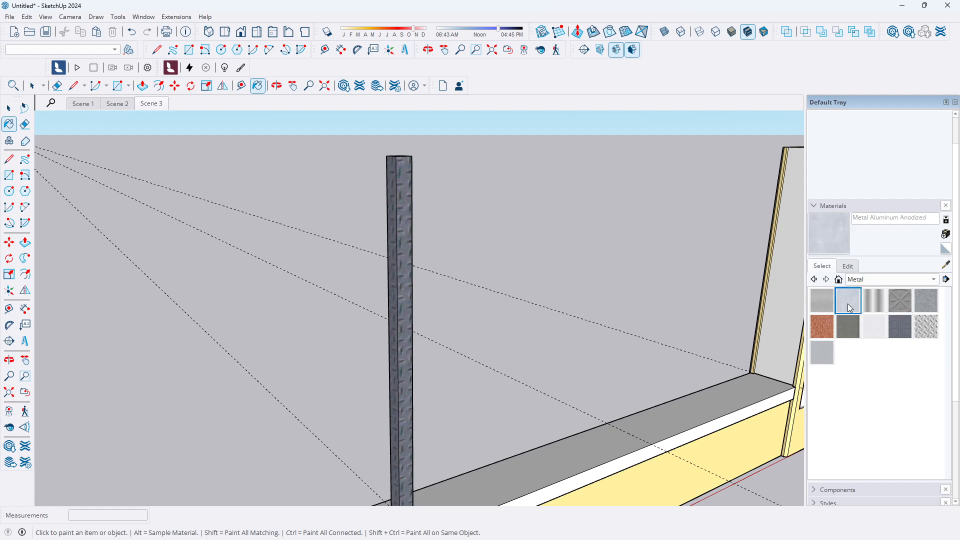
click(407, 276)
Darken the Metal Aluminum Anodized material's colour in the material editor
scroll(420, 268, up, 3)
scroll(495, 294, down, 5)
scroll(439, 345, down, 3)
middle_drag(440, 345, 354, 250)
scroll(373, 298, up, 5)
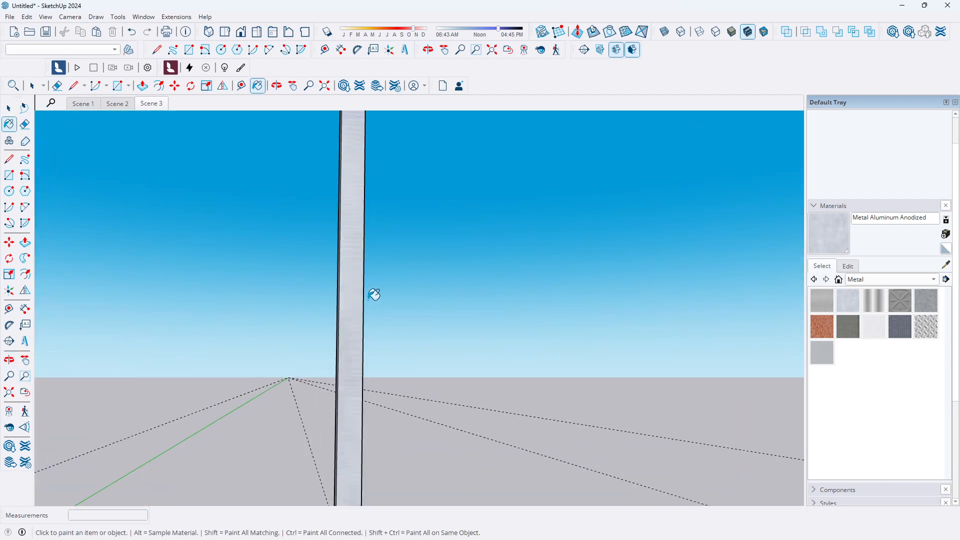
scroll(372, 296, down, 6)
middle_drag(459, 292, 331, 330)
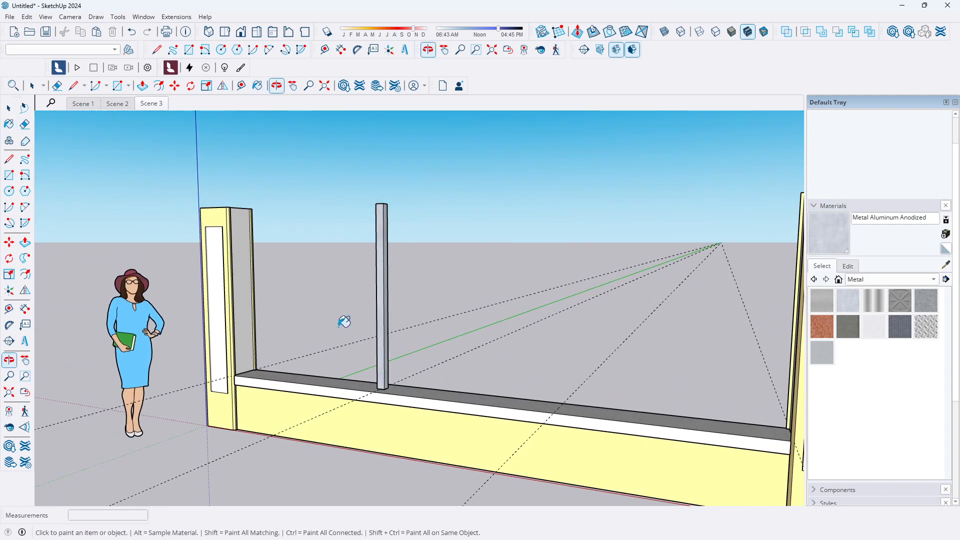
scroll(385, 291, up, 5)
scroll(387, 293, down, 3)
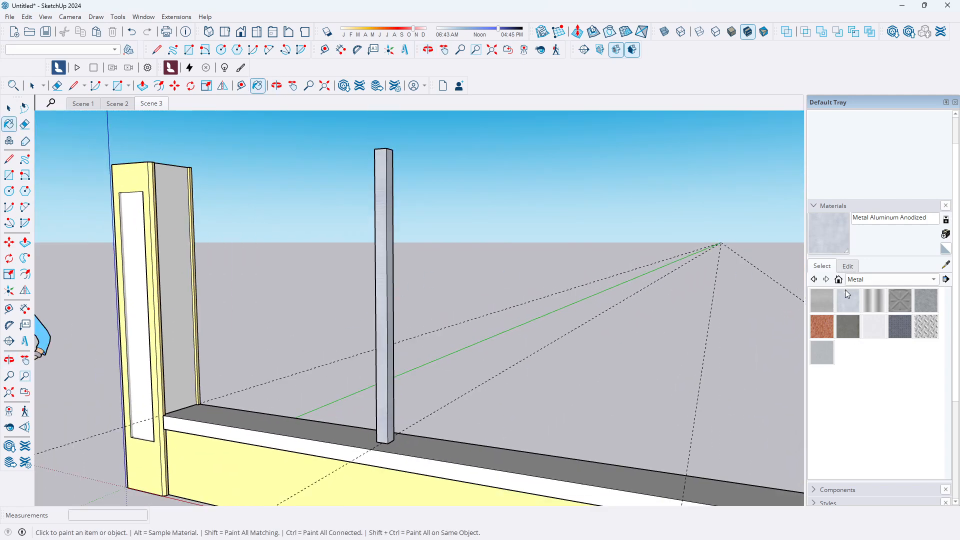
click(849, 267)
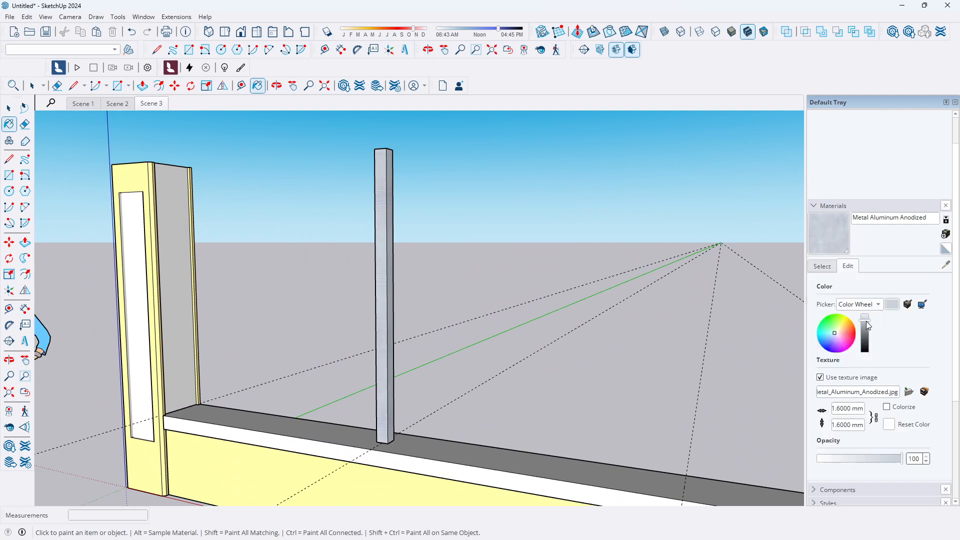
drag(866, 321, 866, 332)
Examine the painted railing on the coping from front and perspective views
middle_drag(619, 326, 510, 377)
scroll(433, 330, down, 5)
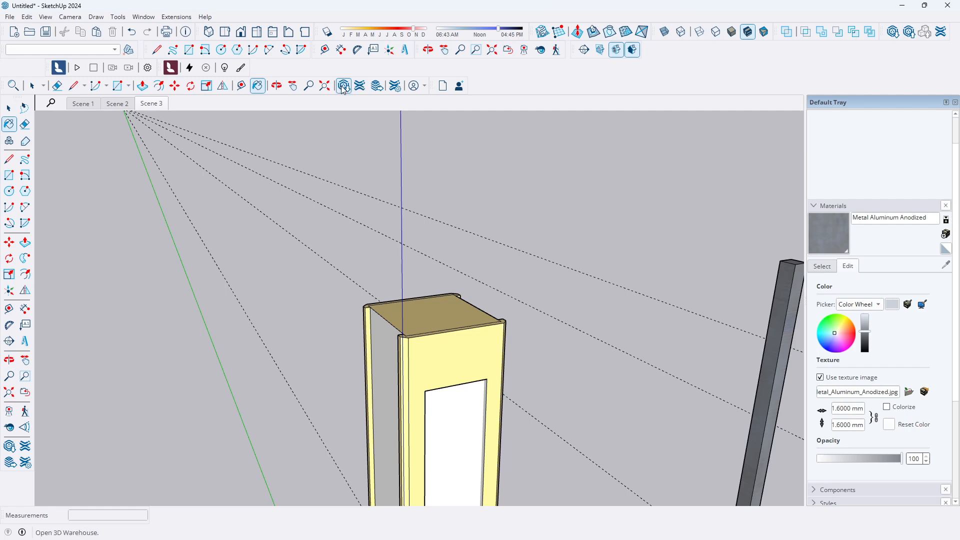
scroll(212, 166, down, 5)
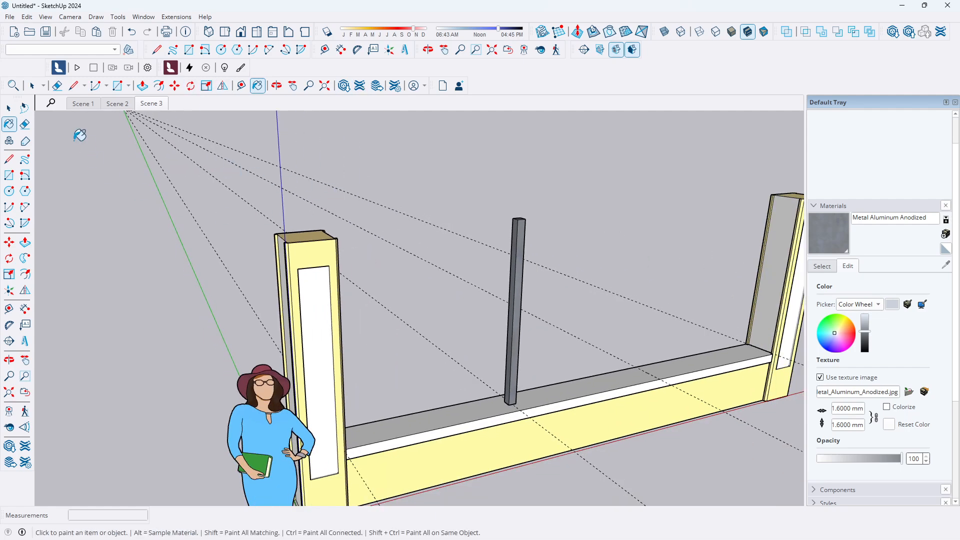
click(9, 109)
scroll(450, 270, down, 2)
mouse_move(504, 282)
middle_down()
mouse_move(333, 261)
mouse_move(488, 296)
middle_up()
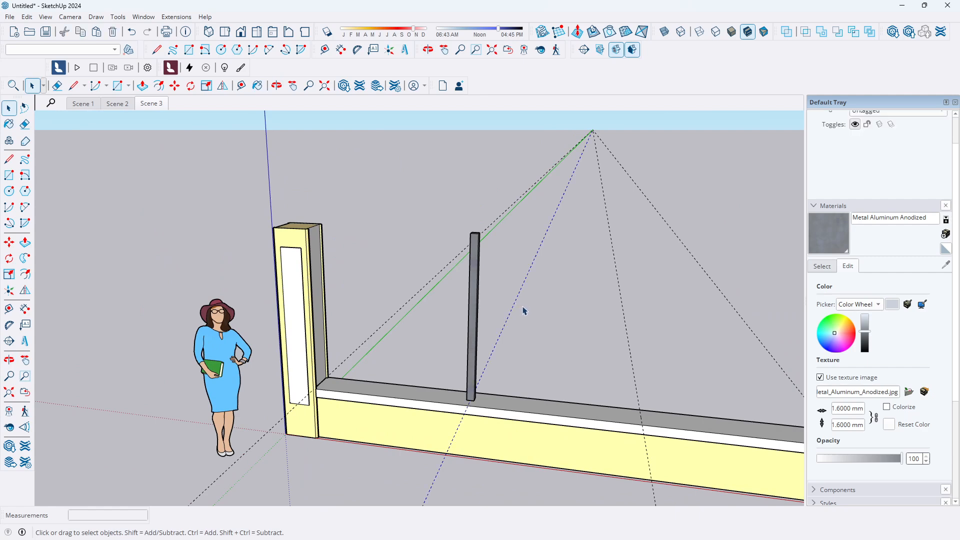
scroll(480, 306, down, 3)
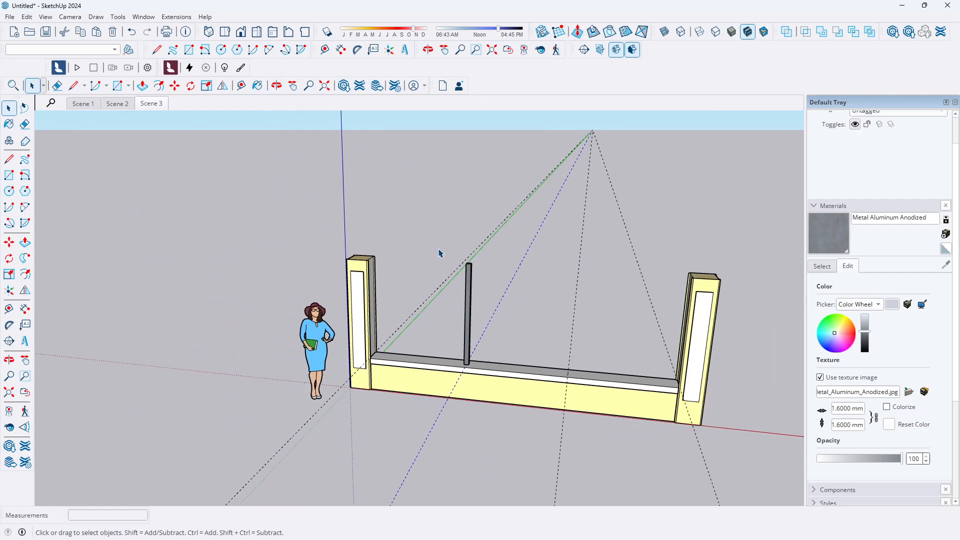
click(241, 33)
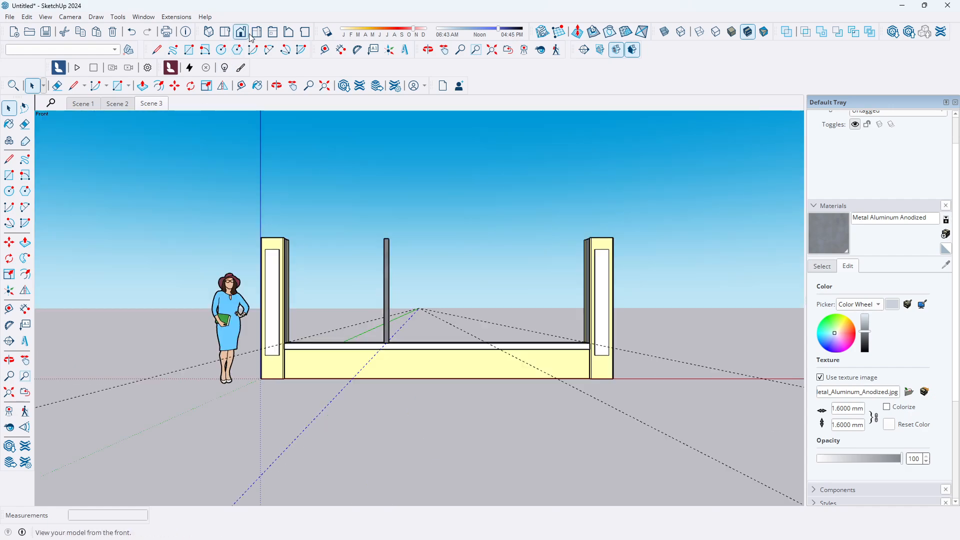
scroll(413, 343, up, 4)
middle_drag(360, 326, 315, 489)
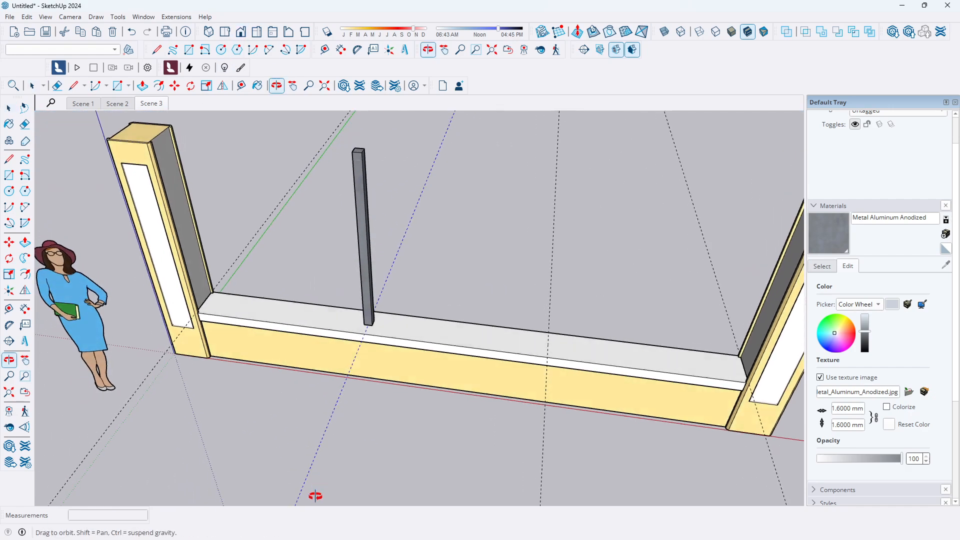
scroll(349, 306, up, 3)
middle_drag(349, 306, 339, 397)
scroll(338, 310, down, 2)
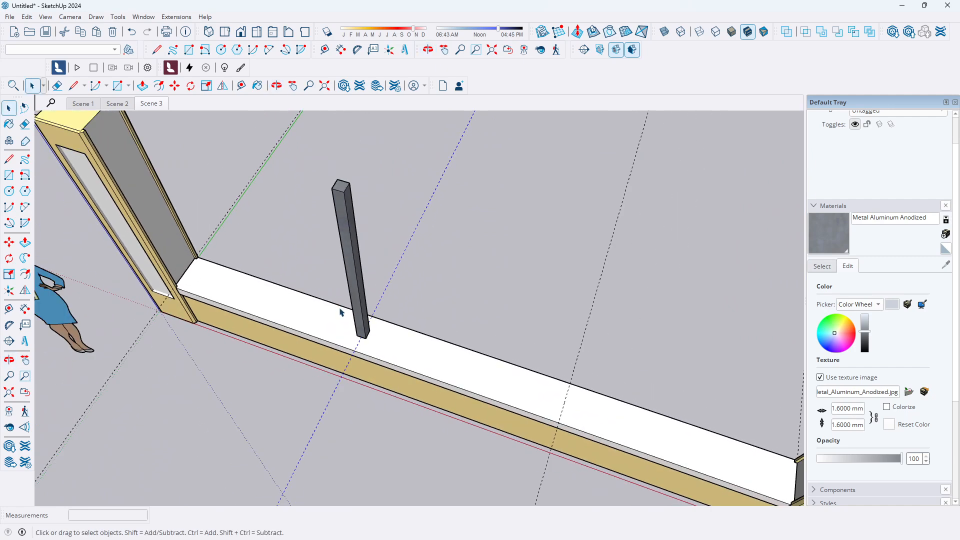
click(9, 242)
scroll(343, 360, up, 1)
scroll(344, 360, up, 2)
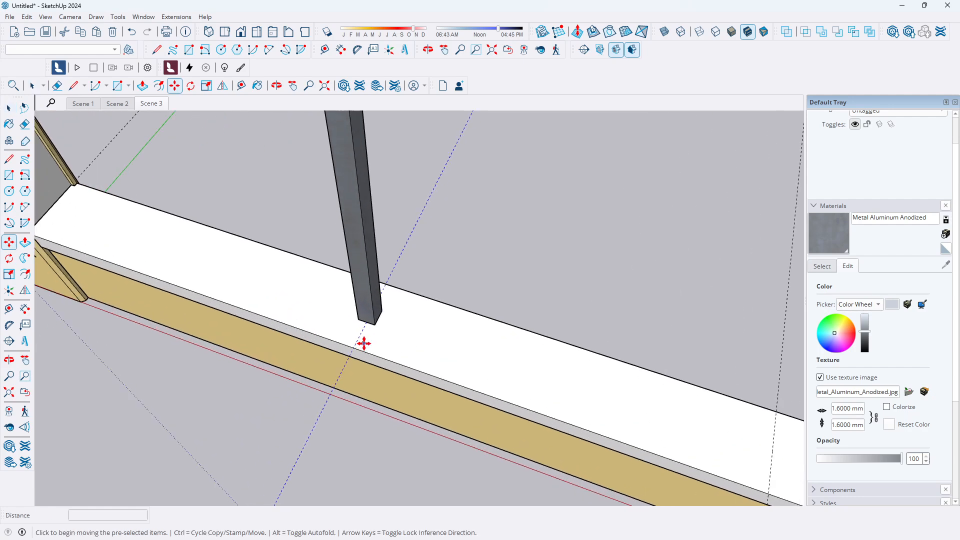
click(354, 349)
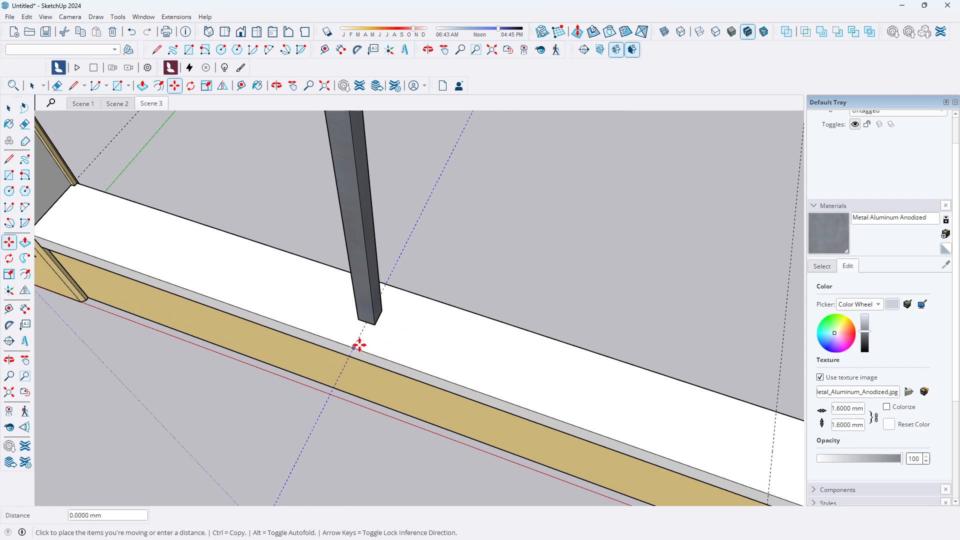
click(9, 107)
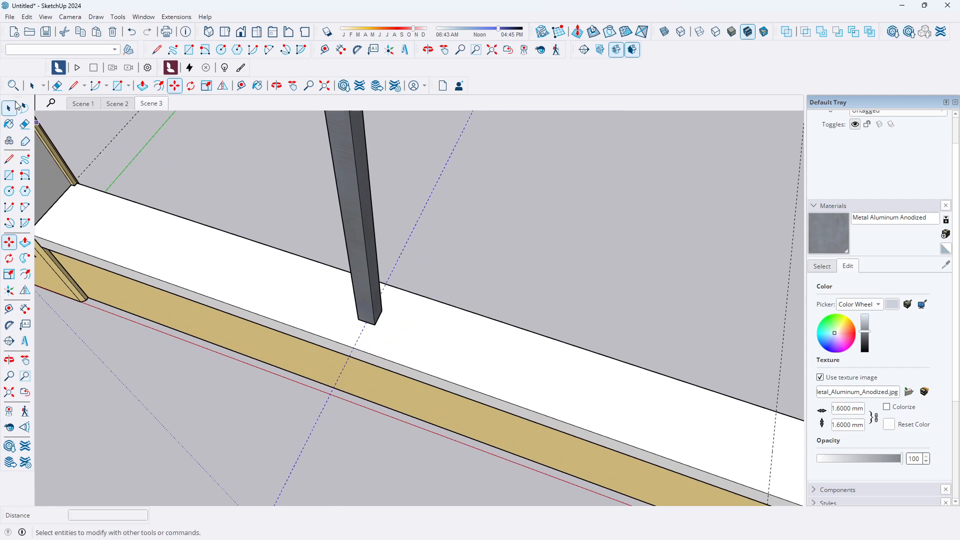
Copy the vertical railing 1740 mm along the coping to create a second railing
click(359, 191)
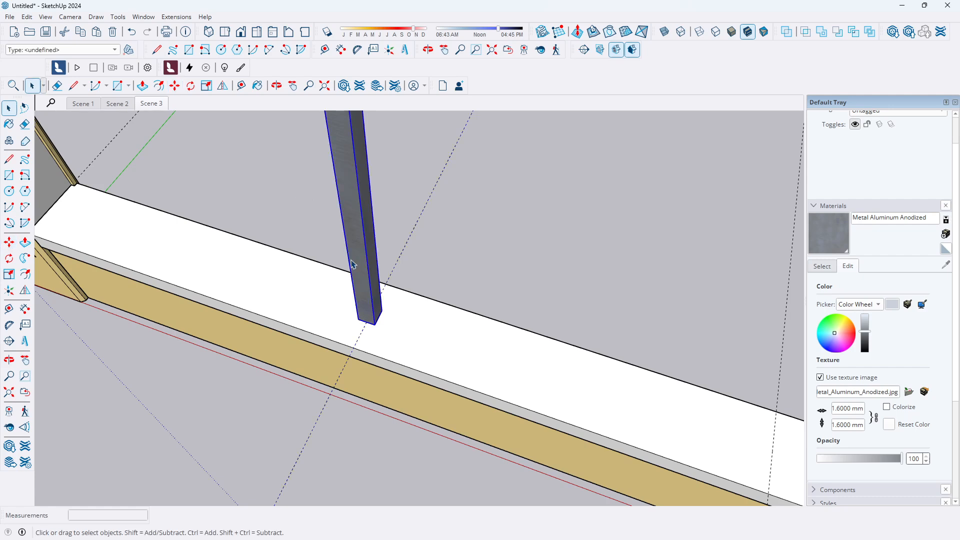
click(9, 242)
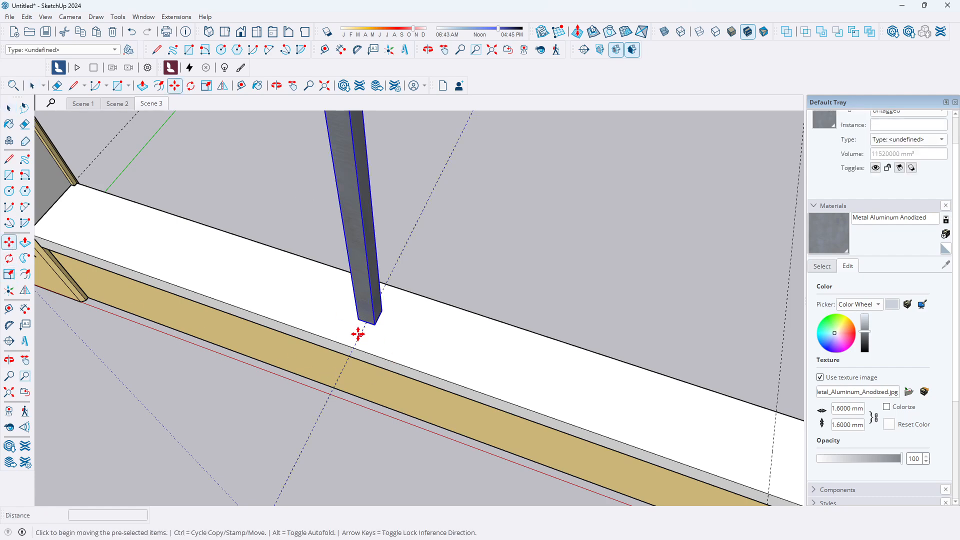
click(353, 349)
key(ctrl)
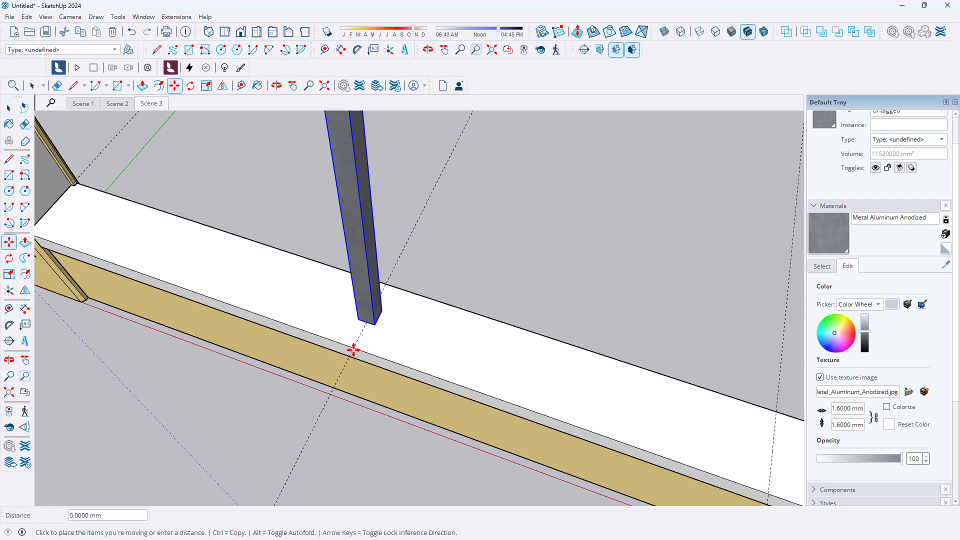
scroll(274, 293, down, 3)
scroll(542, 403, up, 2)
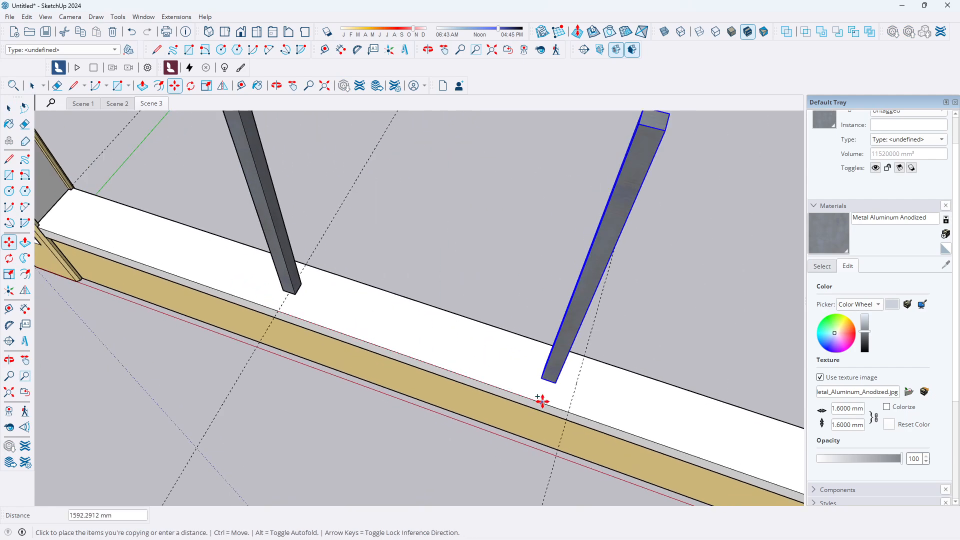
click(573, 413)
key(space)
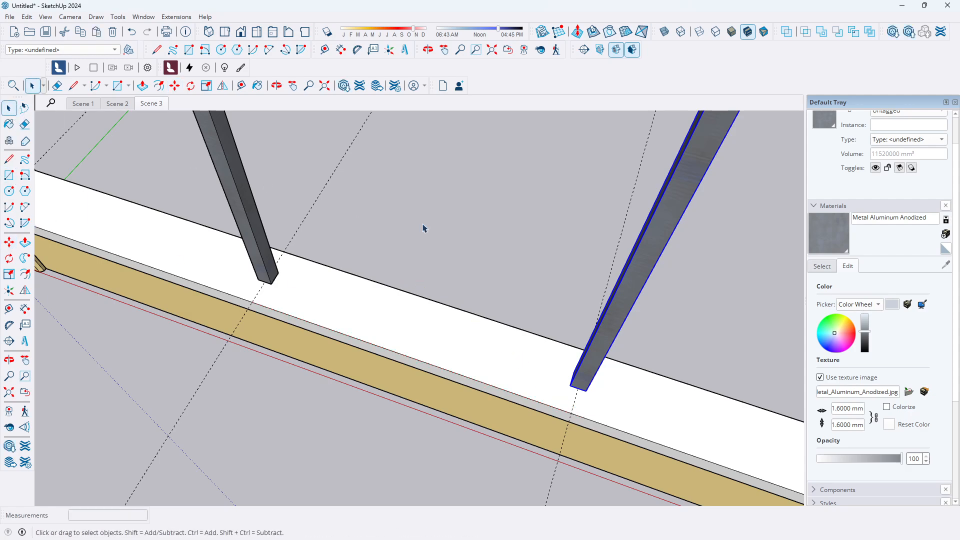
Switch to front view and add a horizontal guide 150 mm above the coping at the first railing's base
click(473, 233)
scroll(404, 270, down, 5)
middle_drag(370, 327, 449, 140)
scroll(417, 197, up, 3)
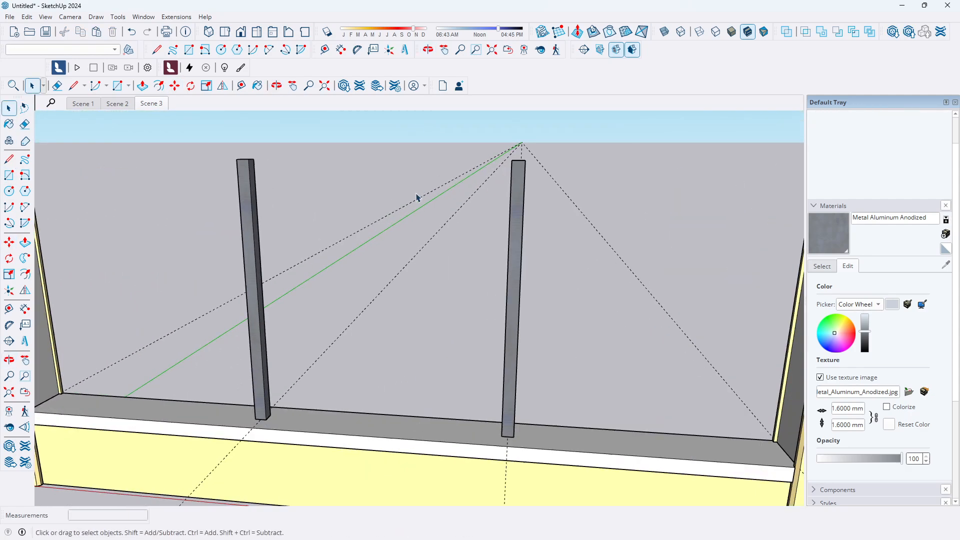
scroll(440, 200, down, 2)
scroll(419, 212, up, 2)
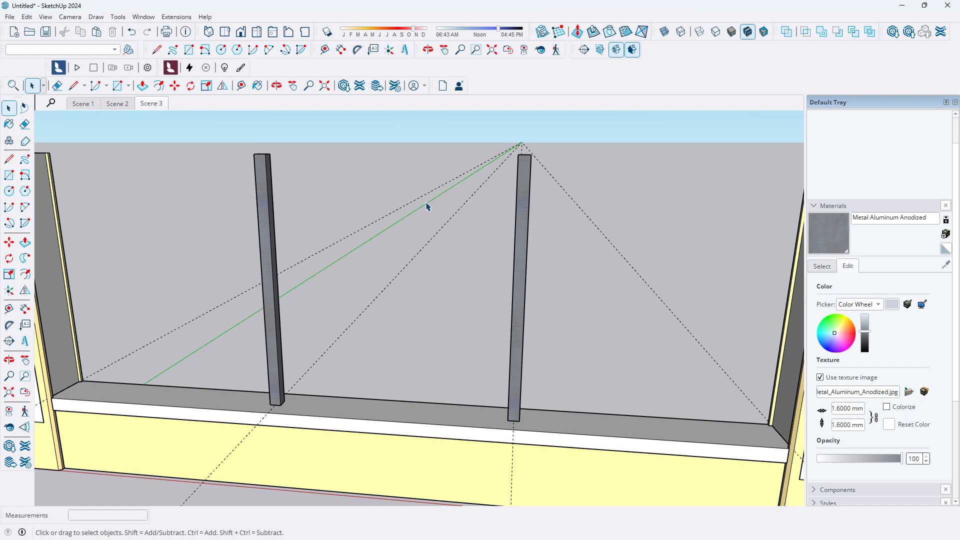
scroll(422, 265, down, 2)
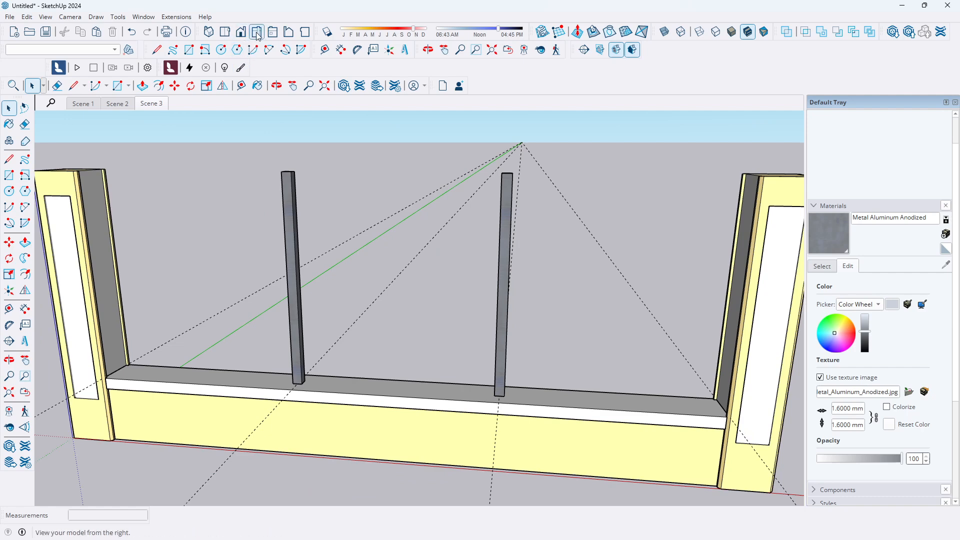
click(241, 32)
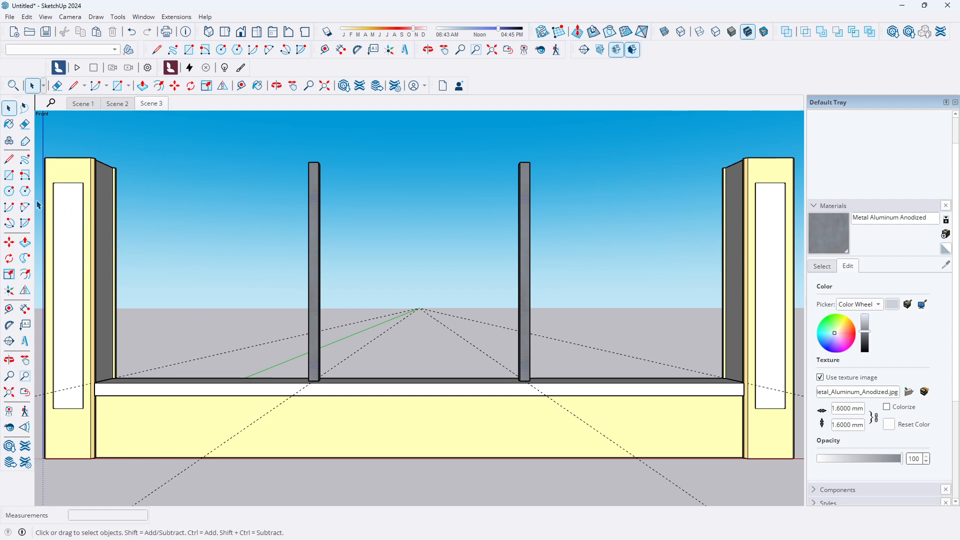
click(9, 310)
scroll(320, 370, up, 1)
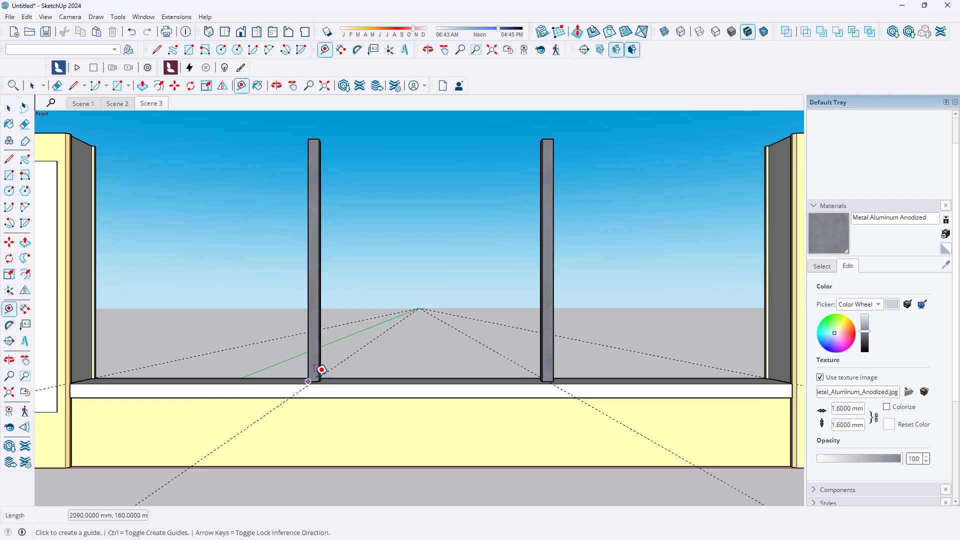
scroll(321, 370, up, 2)
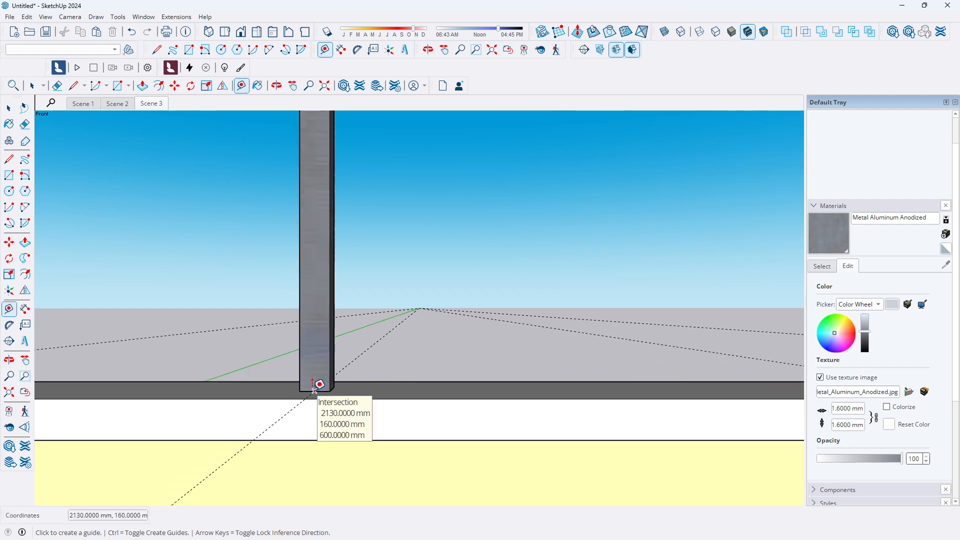
click(314, 390)
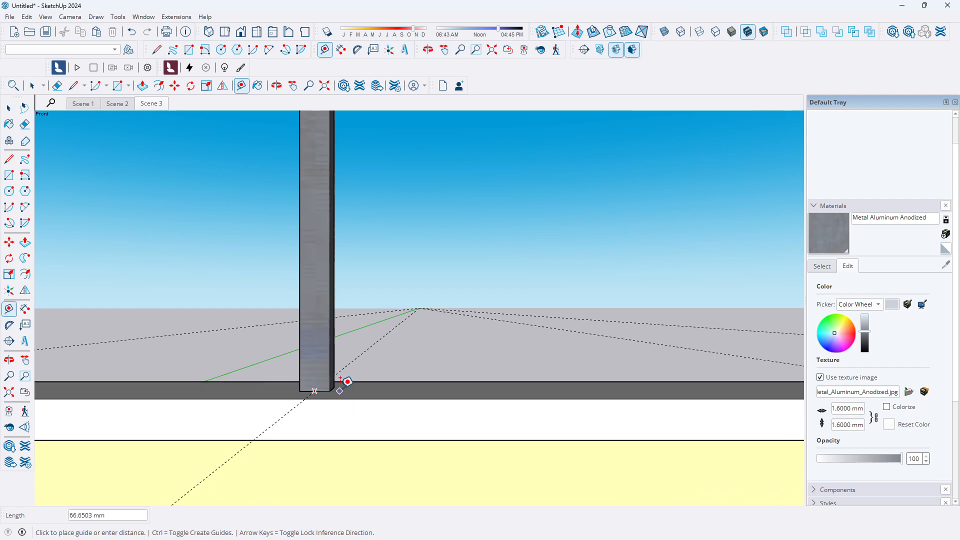
key(Escape)
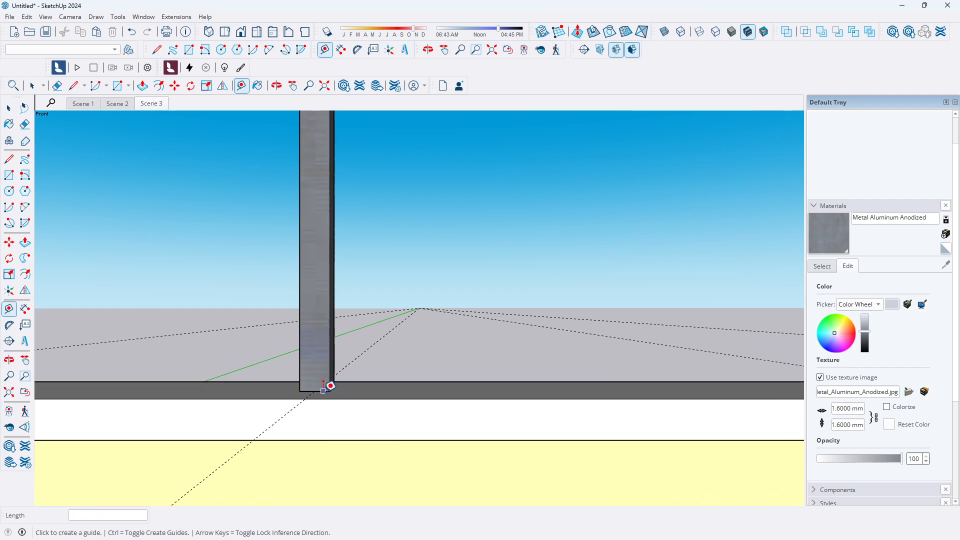
click(323, 388)
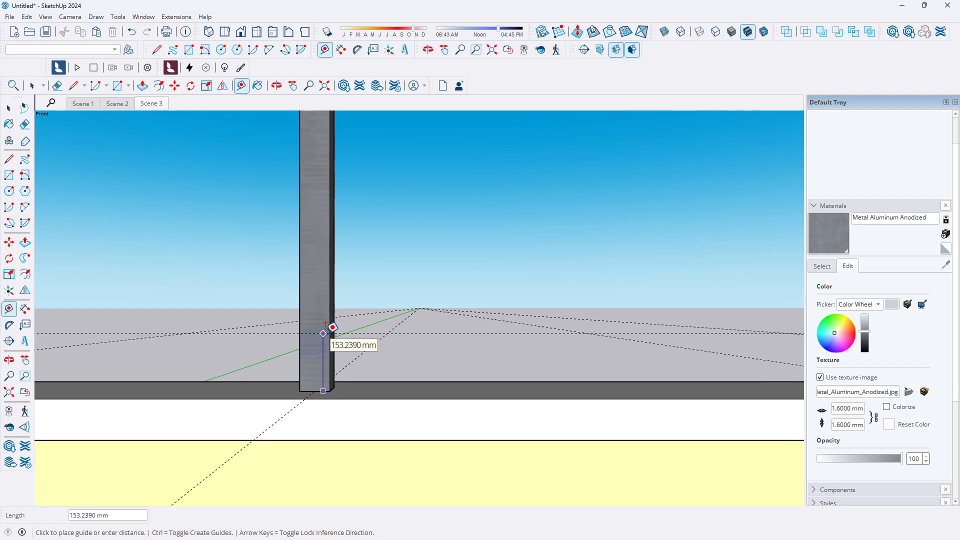
text(150)
key(Return)
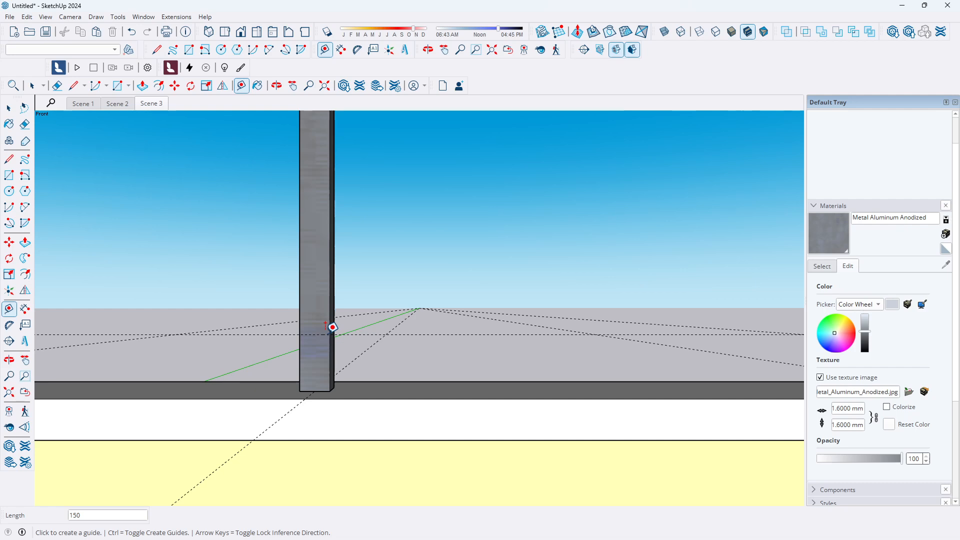
Add a second horizontal guide 1500 mm above the first guide
click(317, 334)
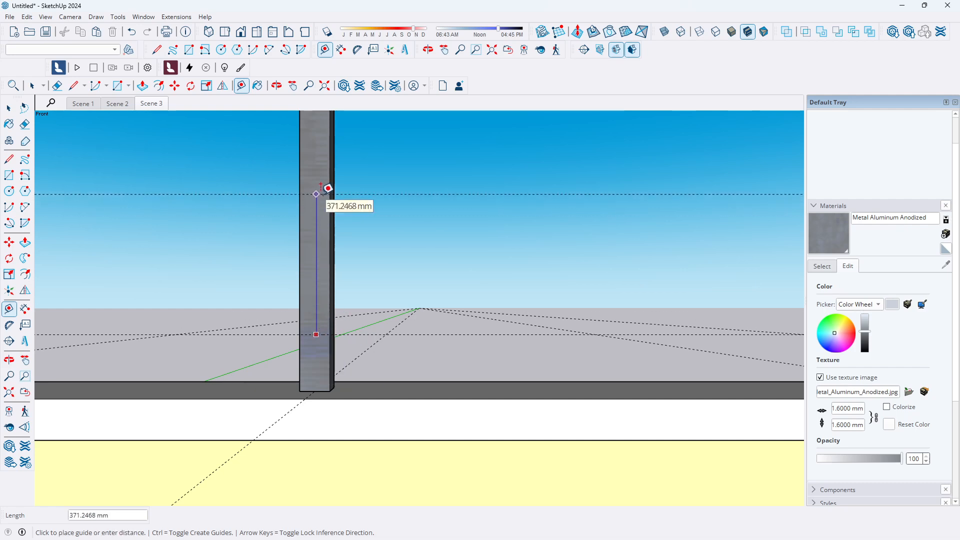
text(15)
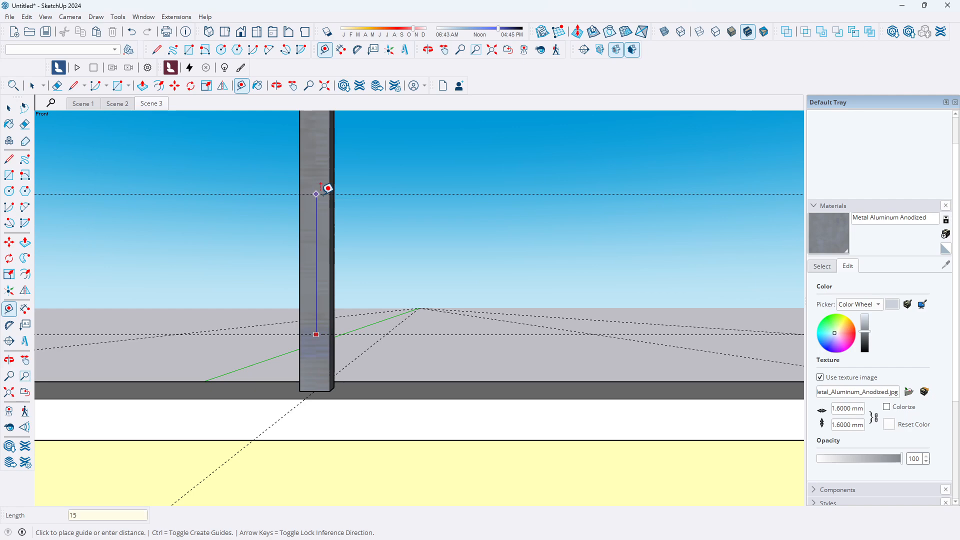
text(00)
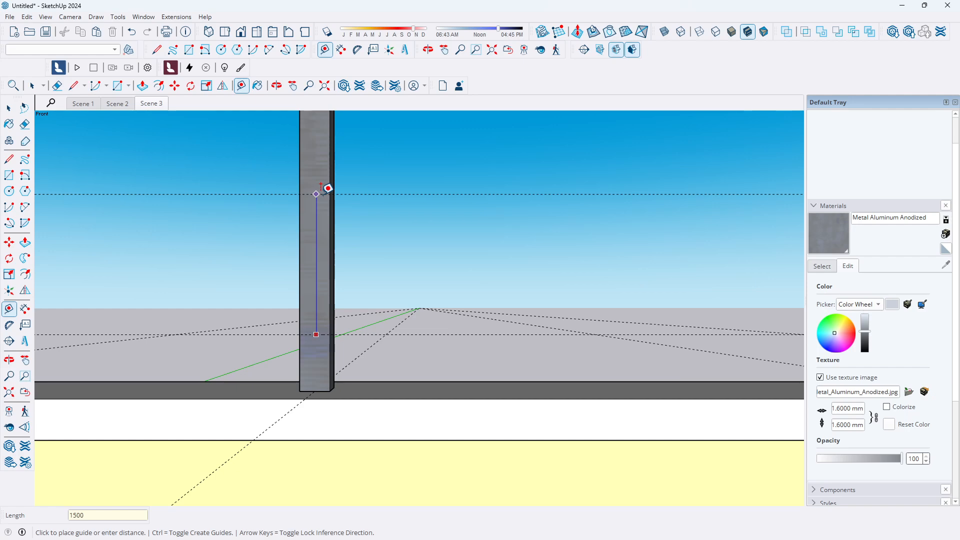
key(Return)
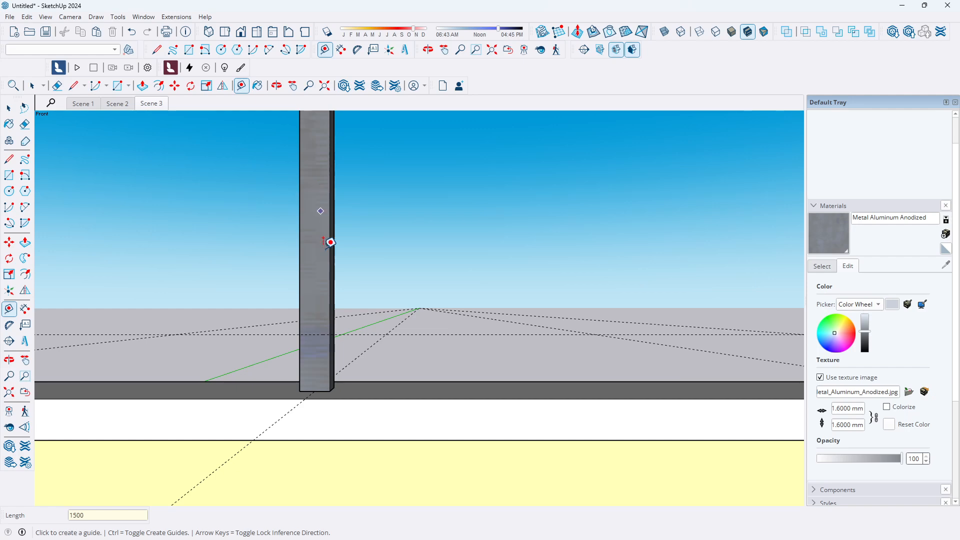
Draw an 80 mm square on the railing's side face at the lower guide
scroll(331, 280, down, 5)
scroll(325, 298, down, 2)
scroll(319, 175, up, 3)
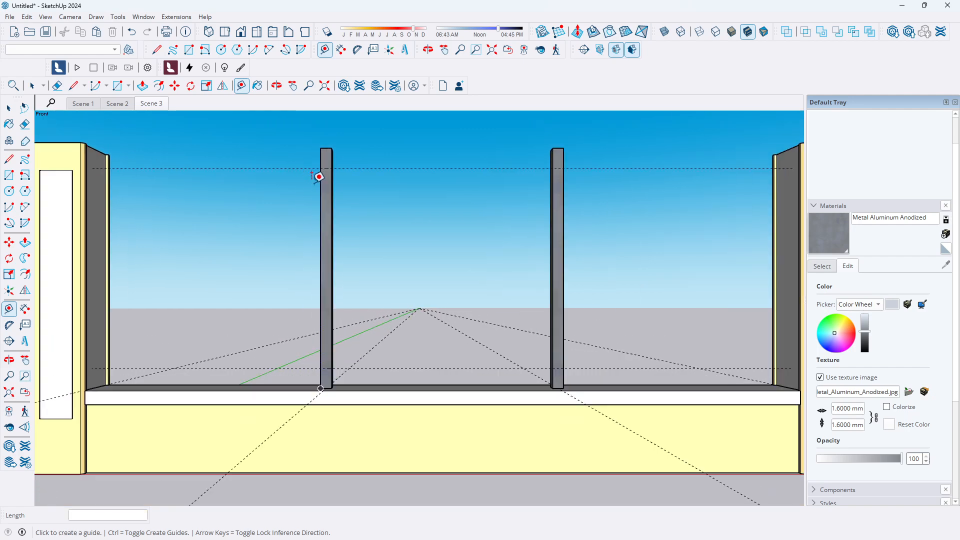
scroll(315, 215, up, 2)
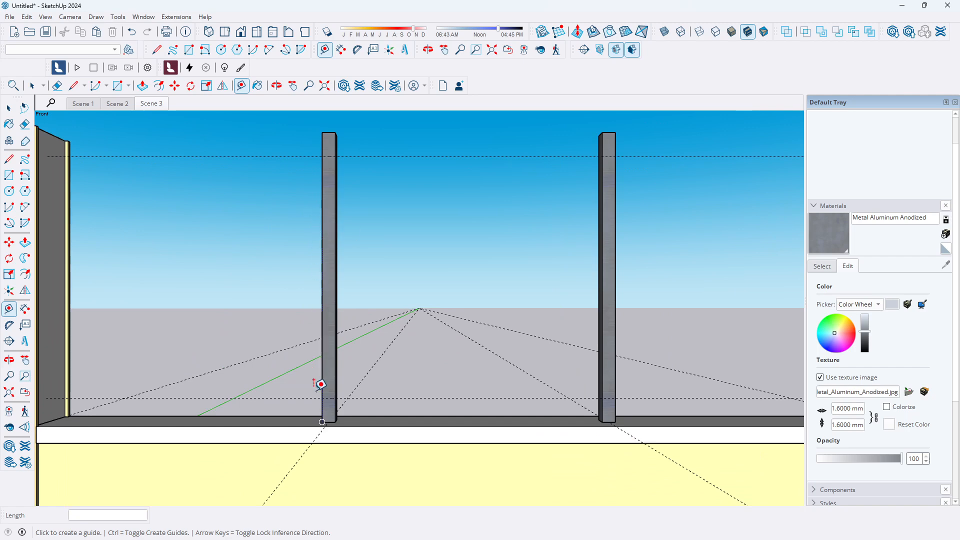
scroll(317, 382, up, 2)
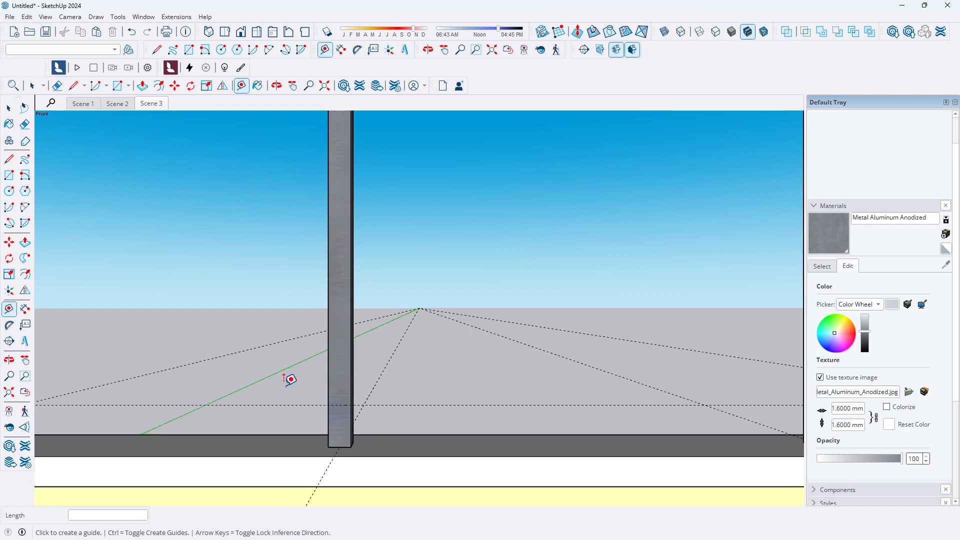
middle_drag(285, 382, 491, 399)
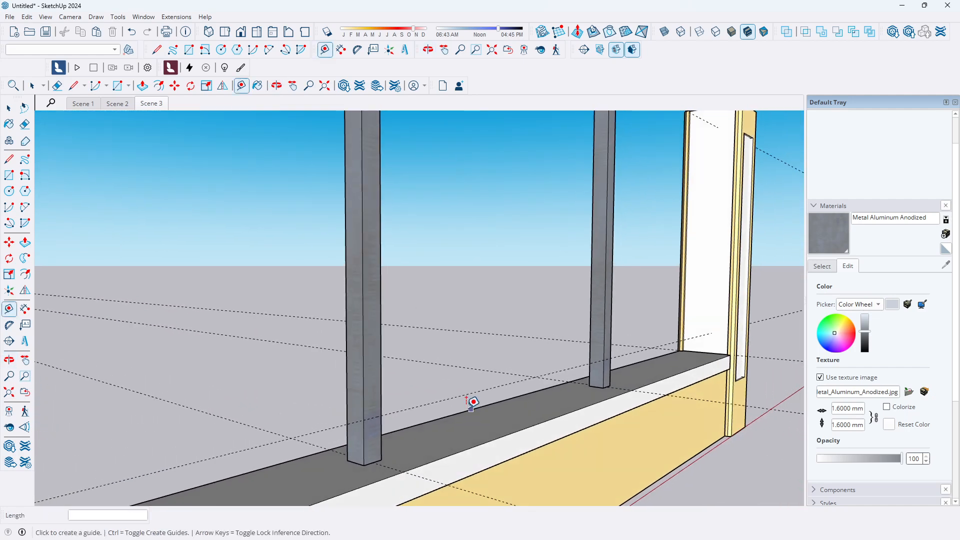
scroll(334, 397, up, 1)
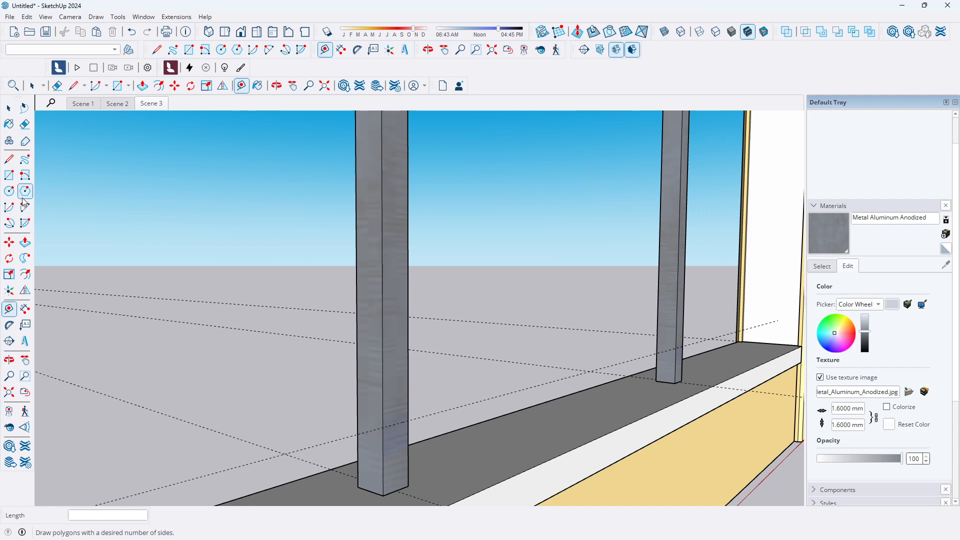
click(10, 163)
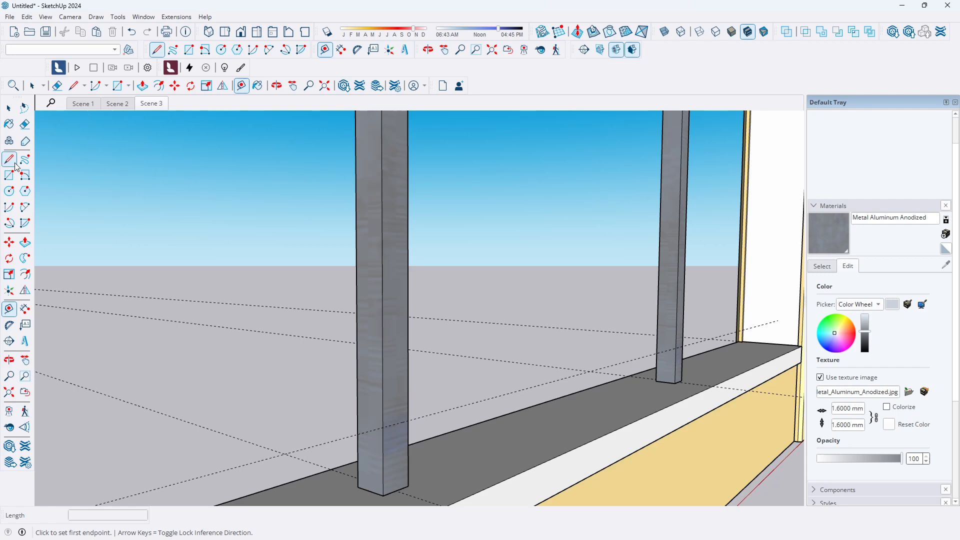
click(383, 427)
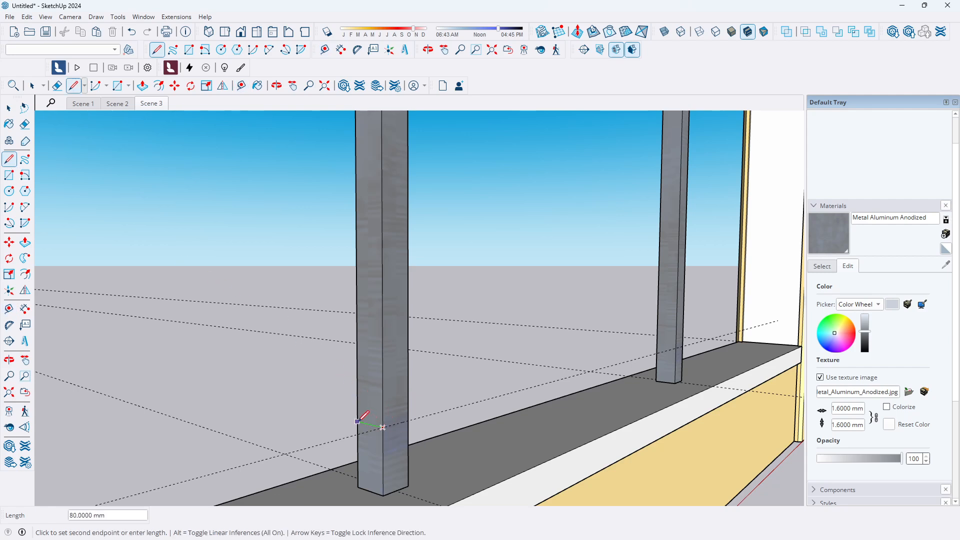
click(357, 386)
click(382, 390)
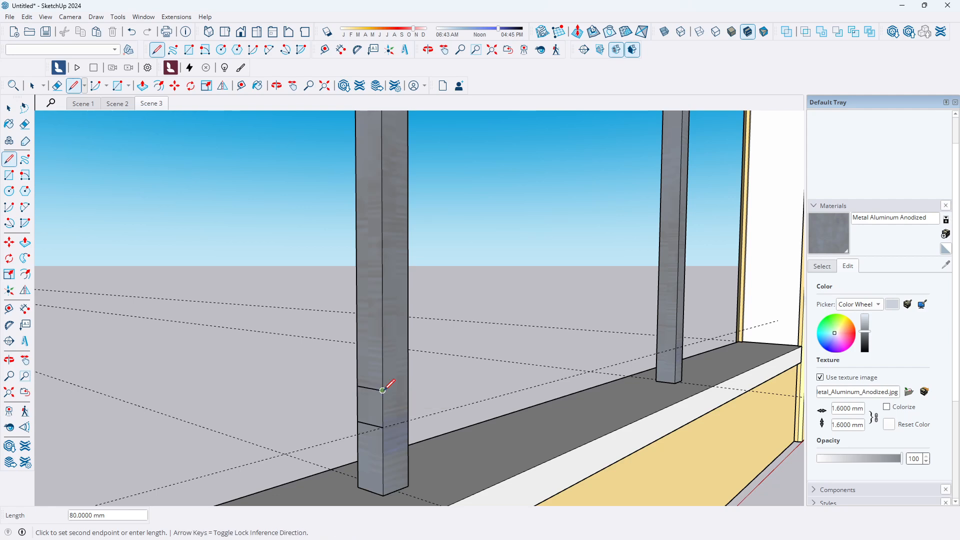
click(383, 426)
key(space)
Select the new square face and make it a group
click(368, 421)
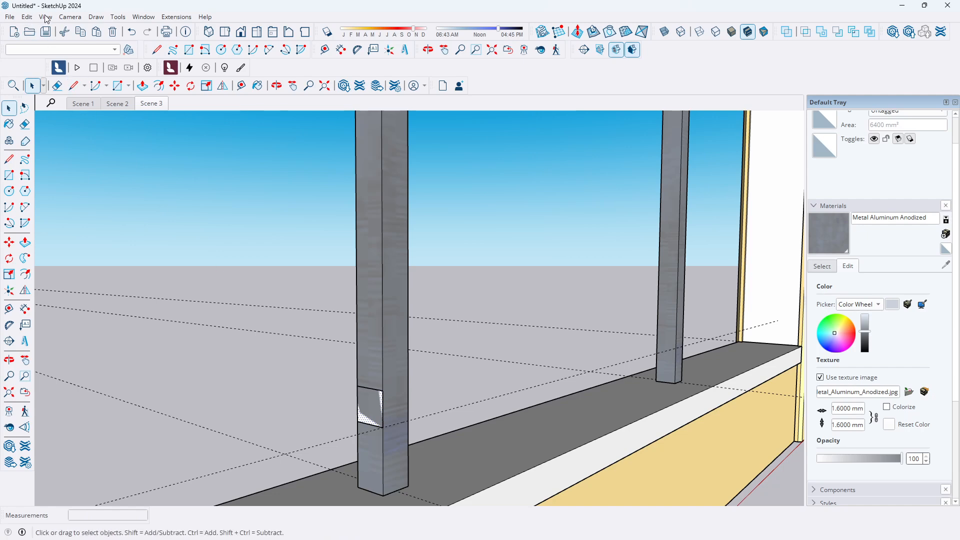
click(27, 18)
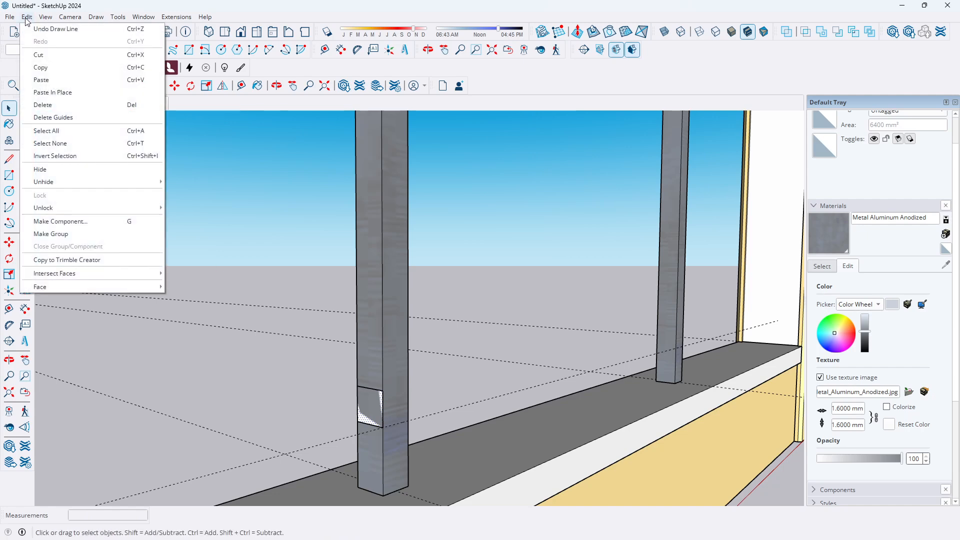
click(66, 237)
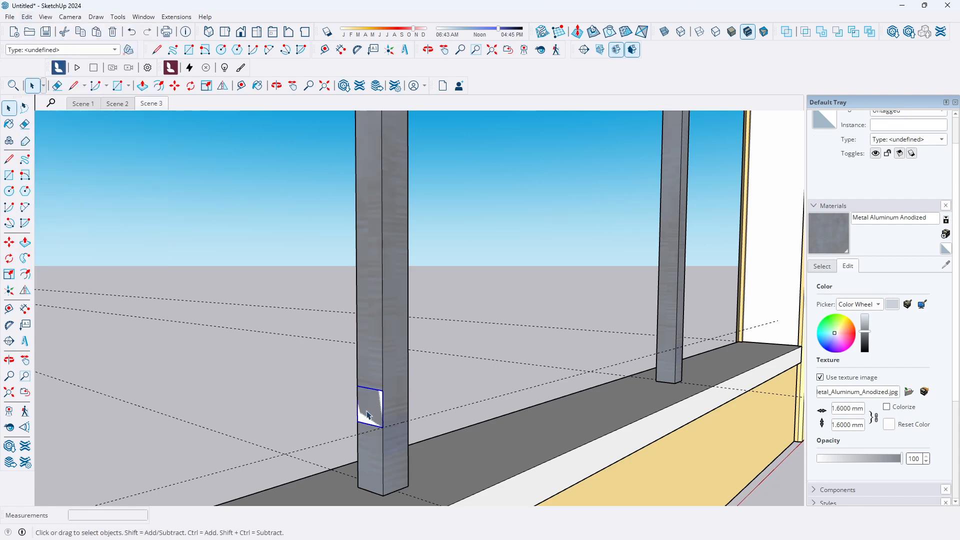
Inside the group, push/pull the square out to the left pillar to form a horizontal rail
double_click(368, 415)
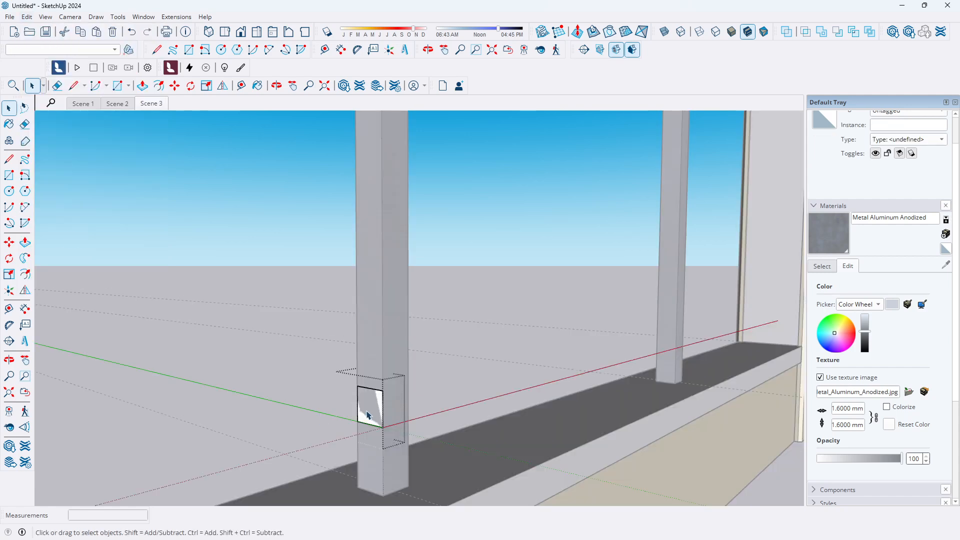
click(25, 244)
click(369, 412)
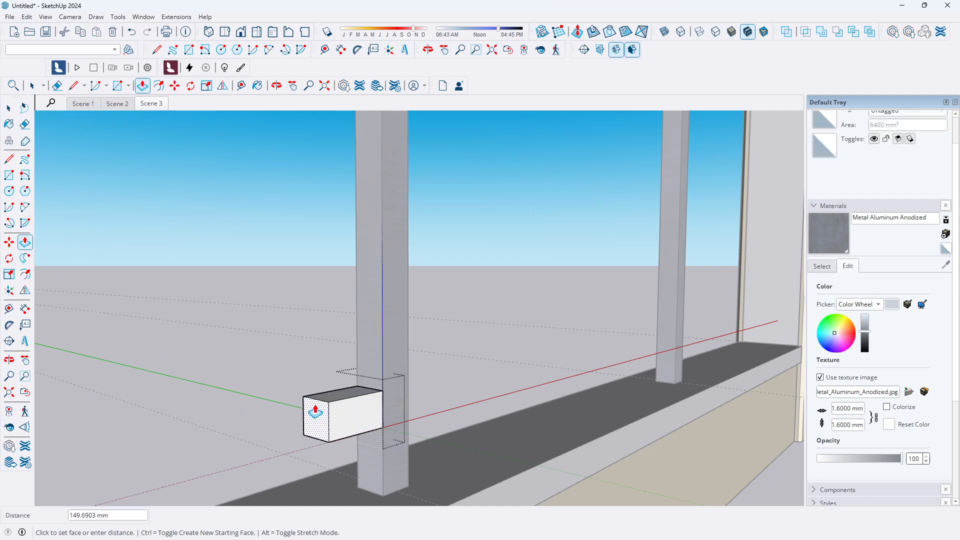
scroll(321, 406, down, 3)
scroll(322, 410, down, 3)
middle_drag(322, 414, 200, 457)
scroll(320, 423, down, 4)
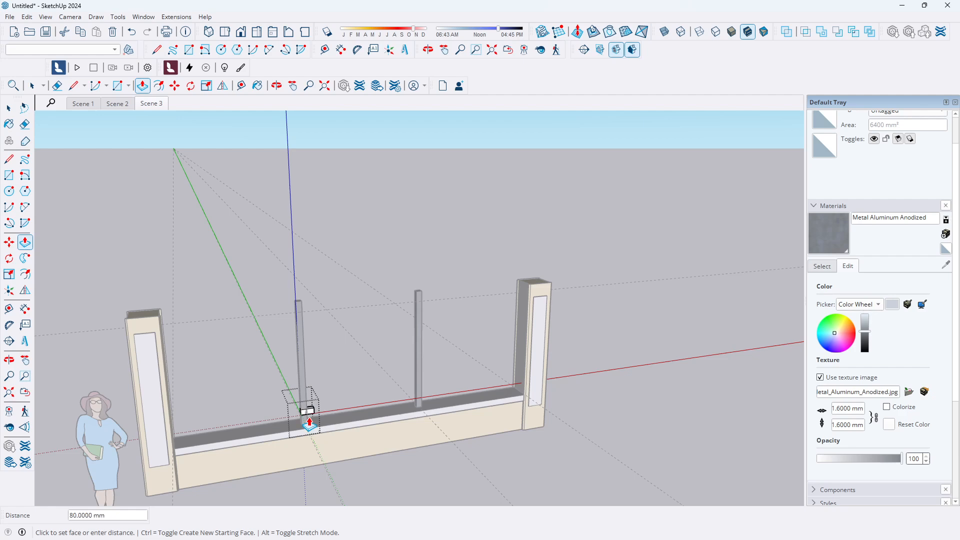
scroll(157, 296, up, 5)
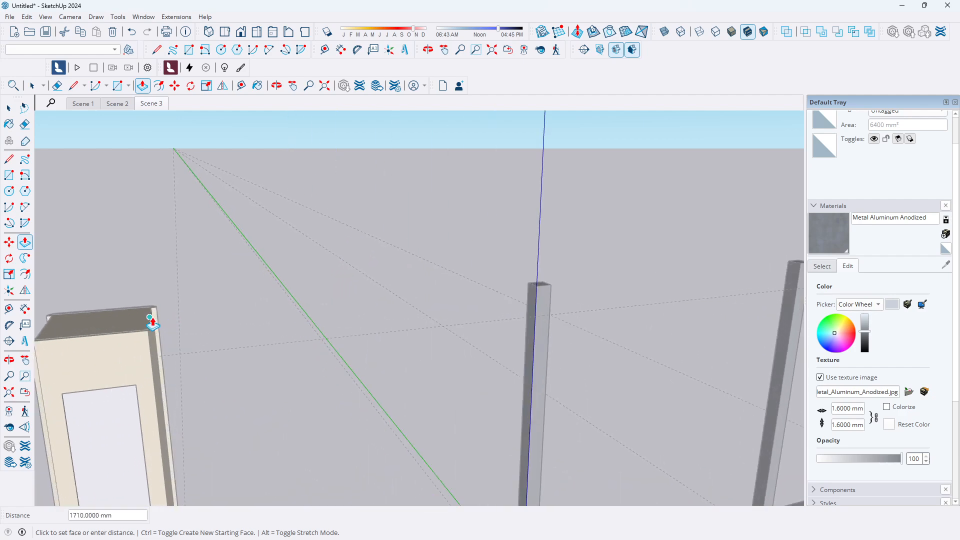
click(153, 324)
Push/pull the rail's other end out to the right pillar so it spans between both pillars
scroll(128, 347, down, 5)
middle_drag(459, 445, 264, 447)
scroll(340, 502, up, 3)
click(335, 475)
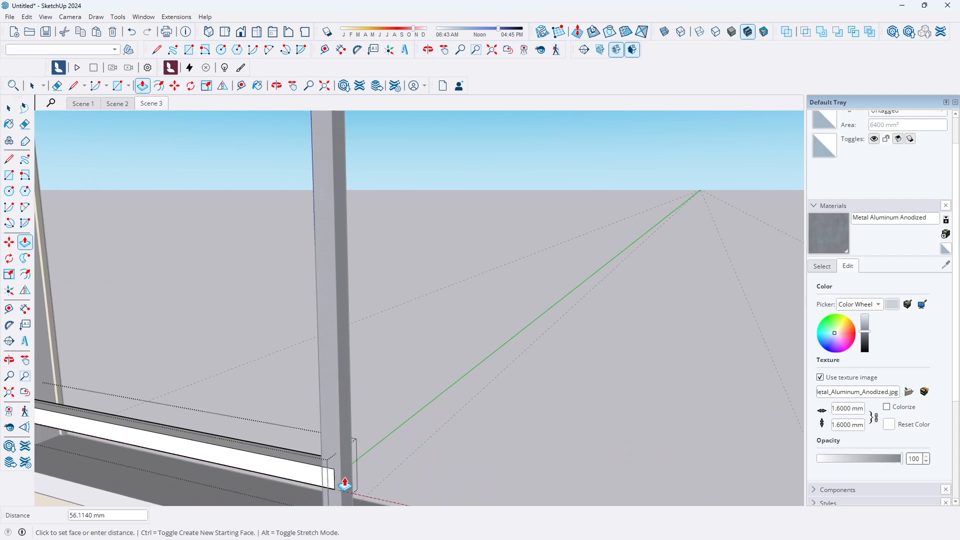
scroll(337, 488, down, 5)
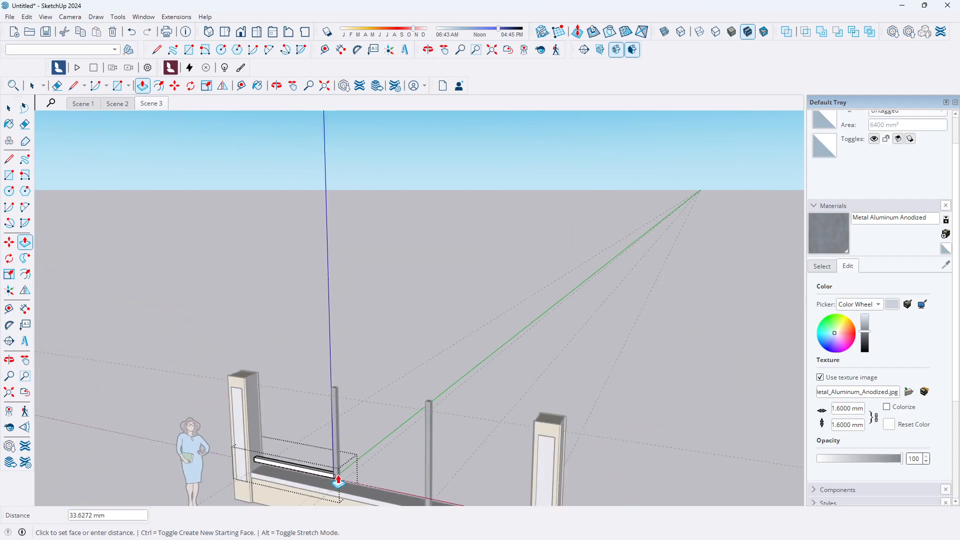
scroll(543, 417, up, 3)
click(526, 434)
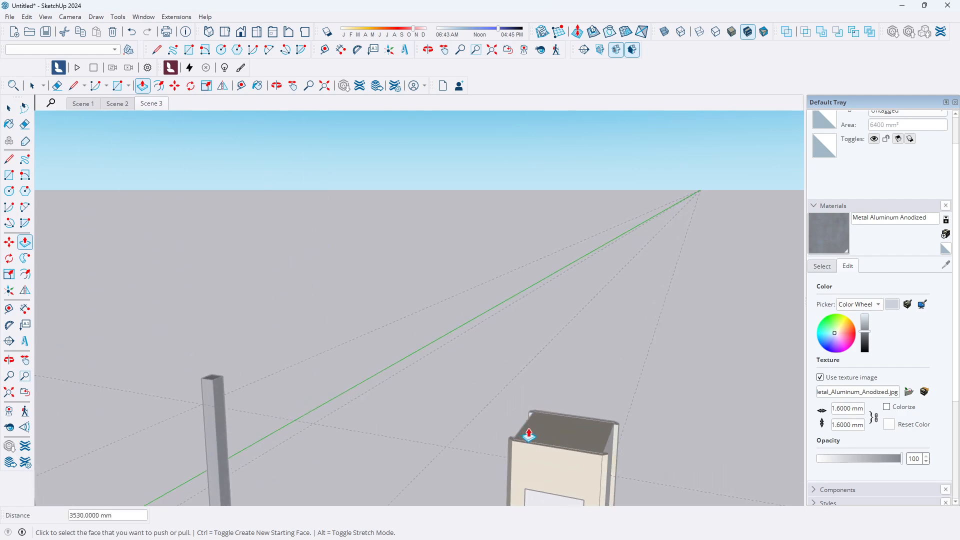
Apply the Metal Aluminum Anodized material to the new horizontal rail
scroll(552, 389, down, 3)
scroll(552, 389, down, 2)
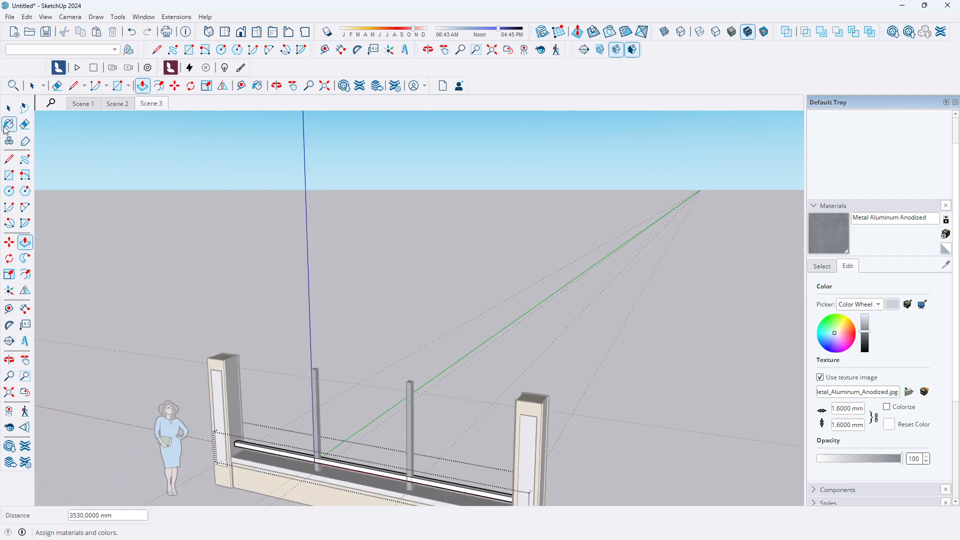
click(9, 111)
scroll(403, 423, down, 2)
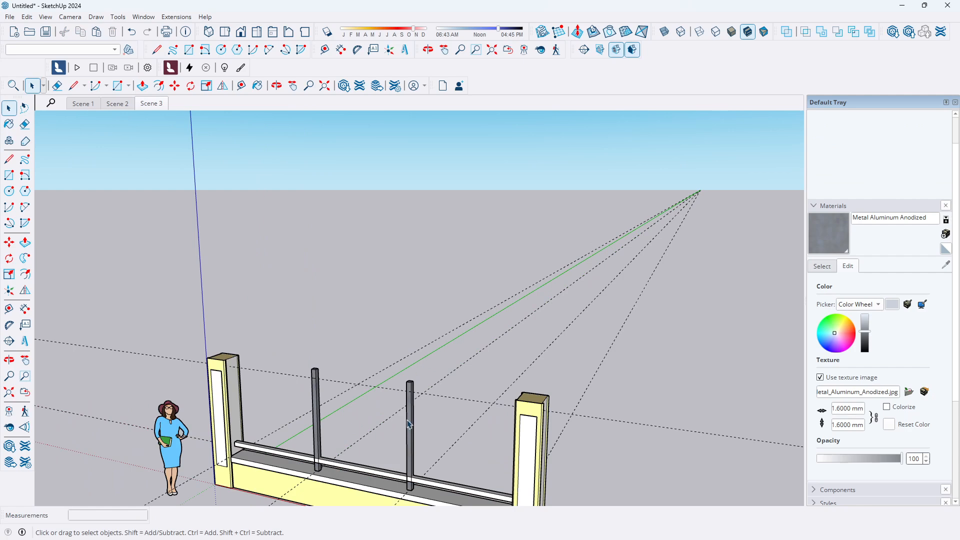
scroll(395, 446, down, 1)
middle_drag(395, 446, 467, 382)
scroll(377, 467, up, 5)
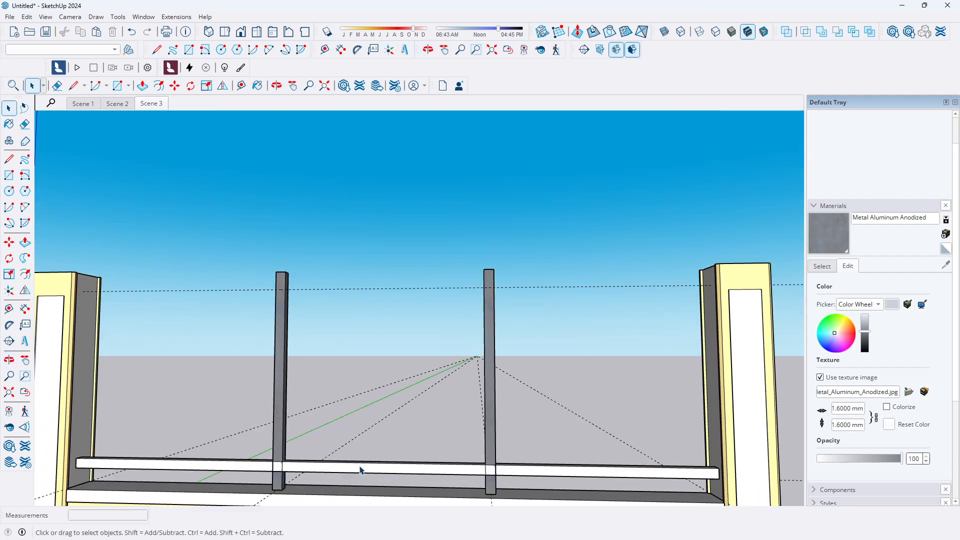
scroll(494, 464, up, 2)
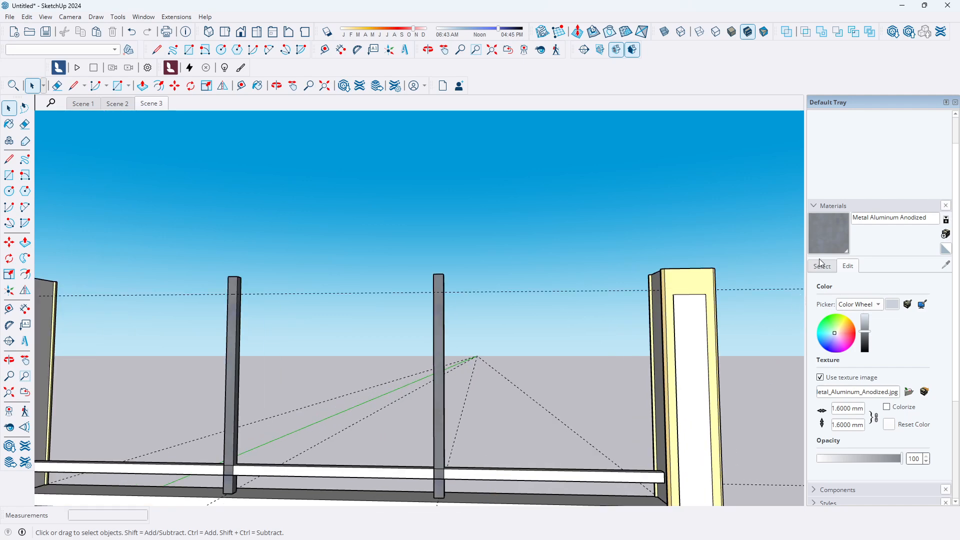
click(833, 238)
click(525, 471)
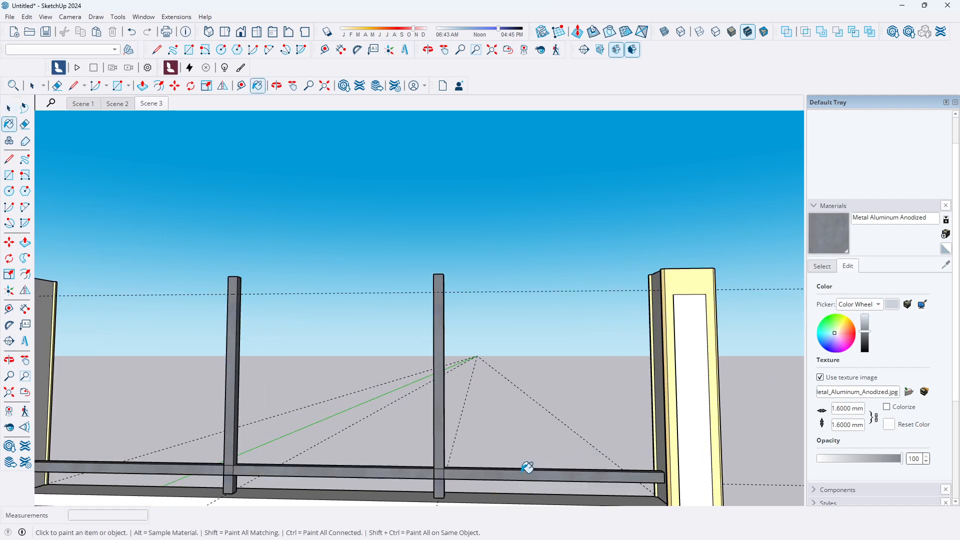
Copy the horizontal rail upward about 1420 mm to the upper guide line
click(9, 107)
scroll(335, 217, down, 5)
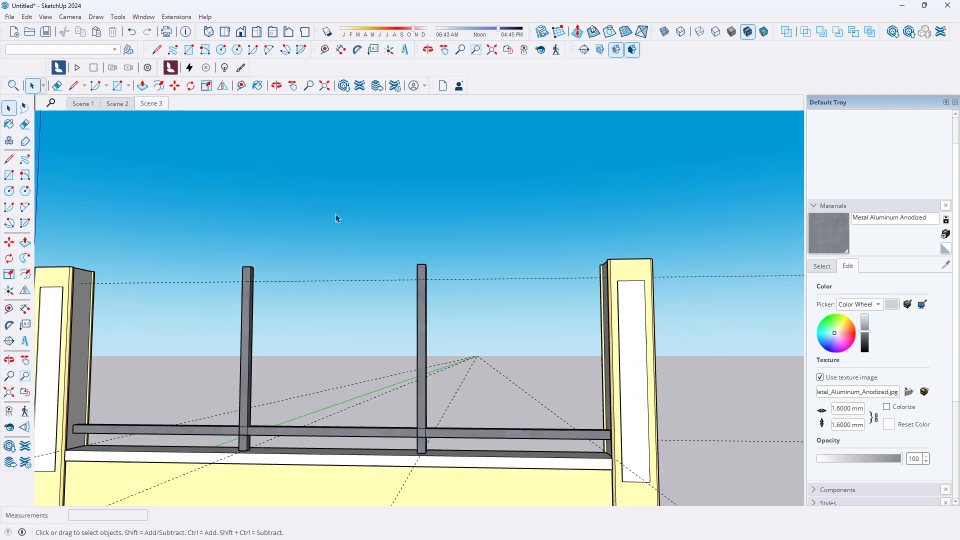
middle_drag(238, 272, 216, 347)
scroll(222, 350, up, 3)
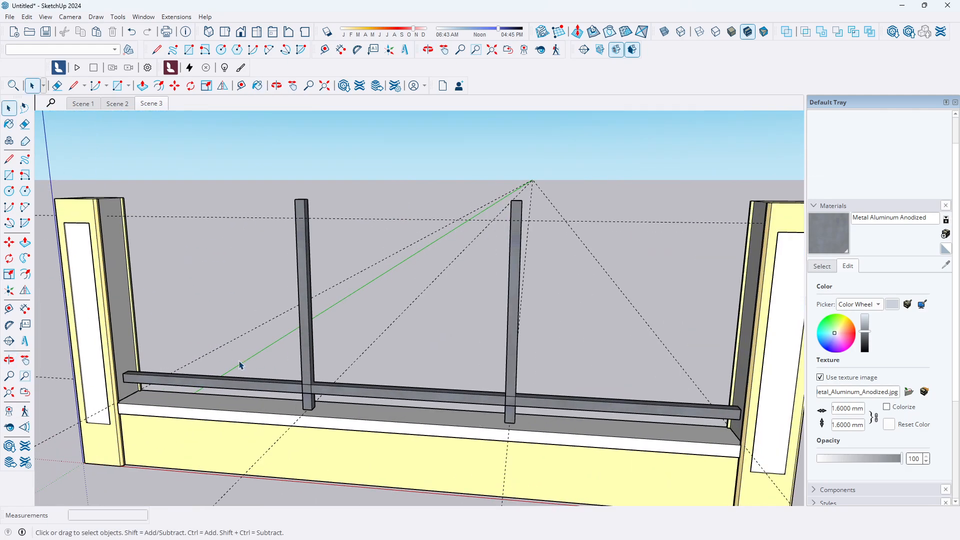
click(255, 387)
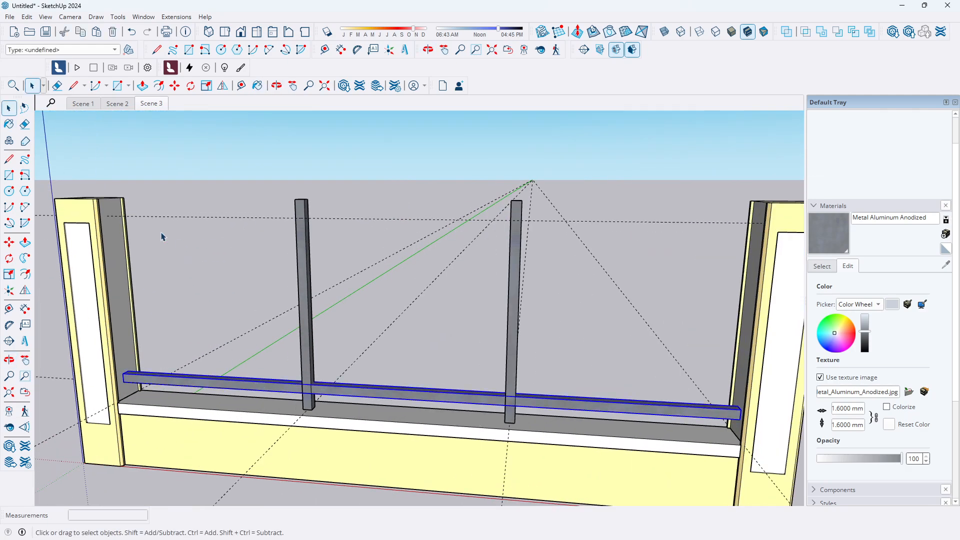
click(14, 245)
scroll(311, 347, up, 4)
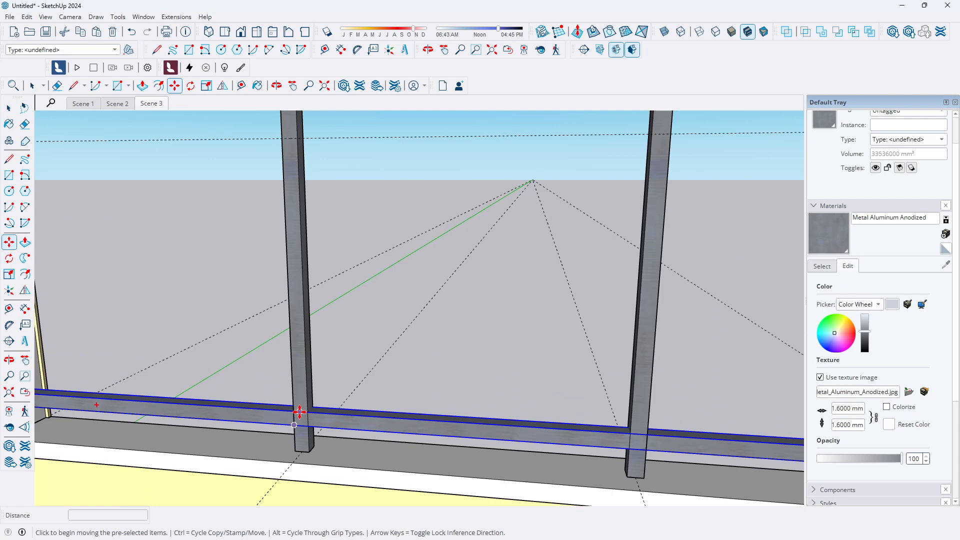
click(300, 411)
key(ctrl)
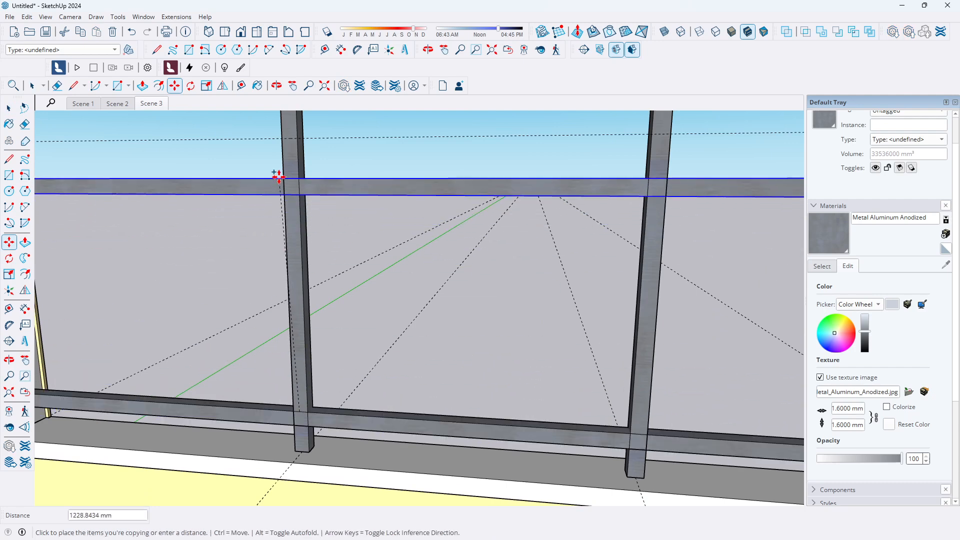
click(291, 139)
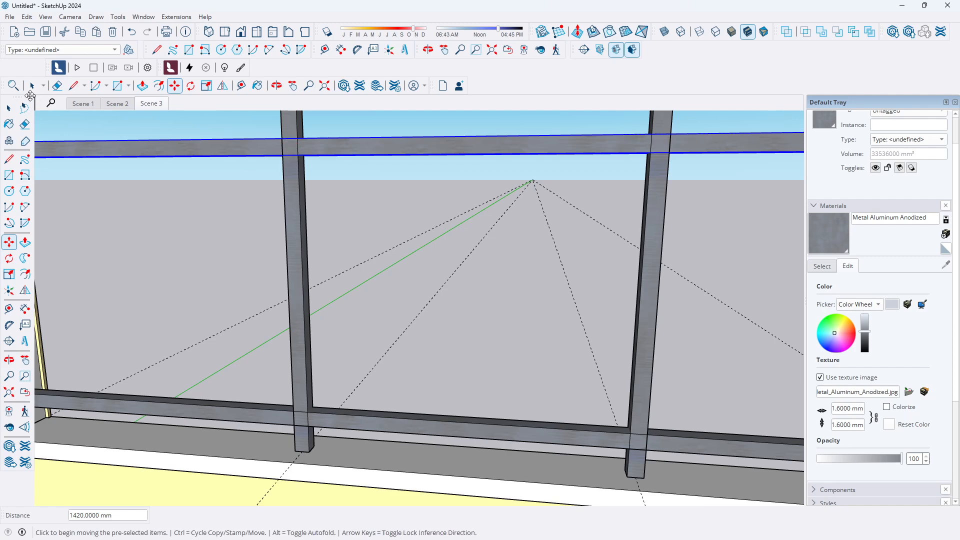
Switch to the front view and zoom in on the top of a vertical railing post
click(9, 107)
scroll(344, 278, down, 2)
scroll(344, 278, down, 5)
click(631, 172)
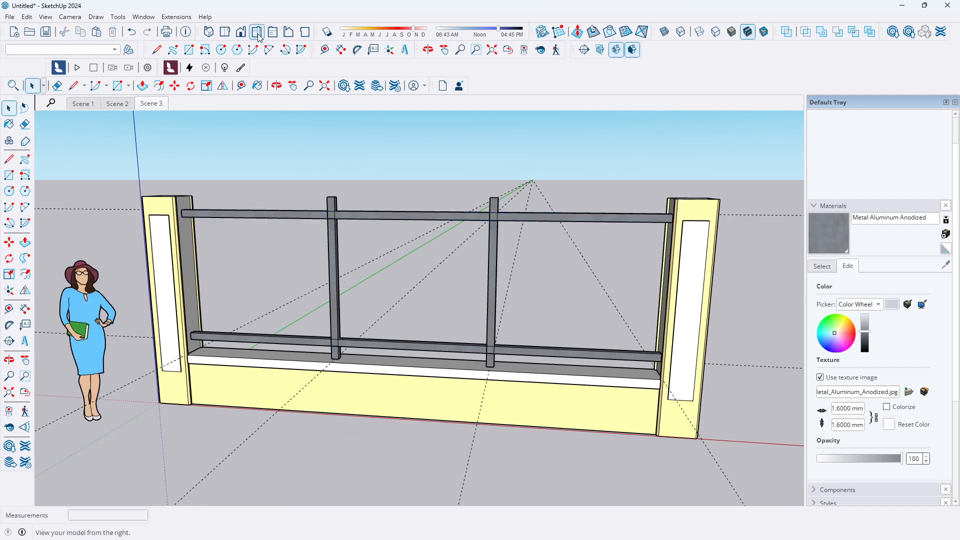
click(242, 33)
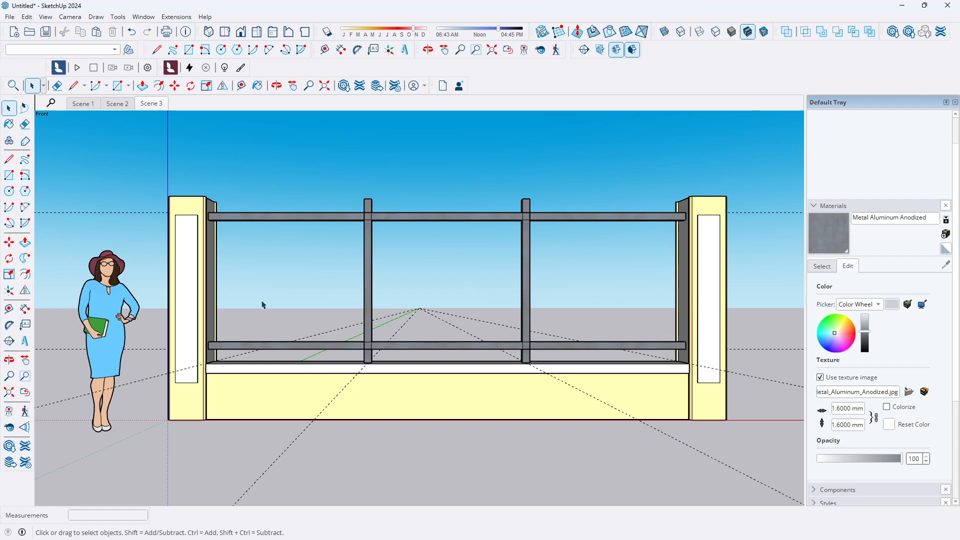
middle_drag(253, 274, 275, 360)
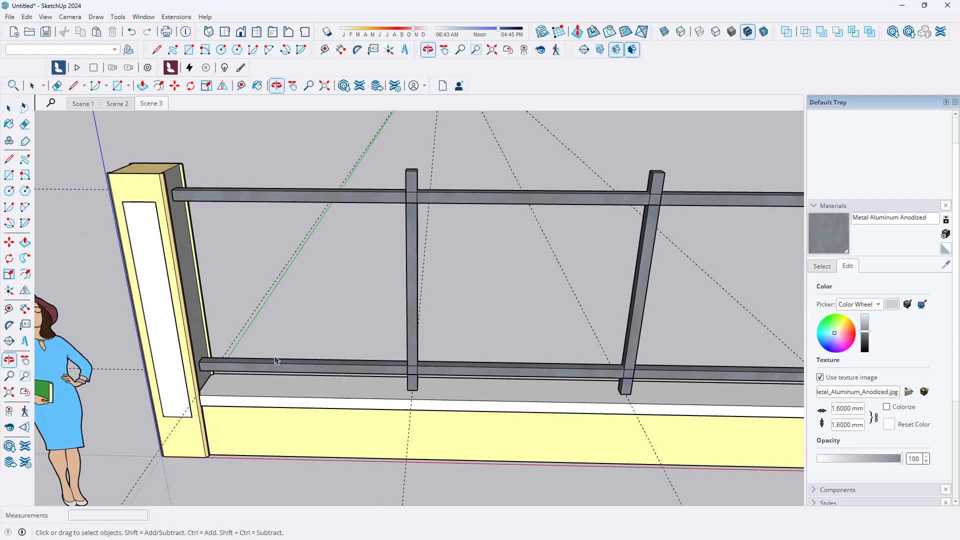
scroll(275, 360, down, 5)
scroll(386, 212, up, 10)
scroll(379, 248, down, 2)
scroll(391, 264, up, 1)
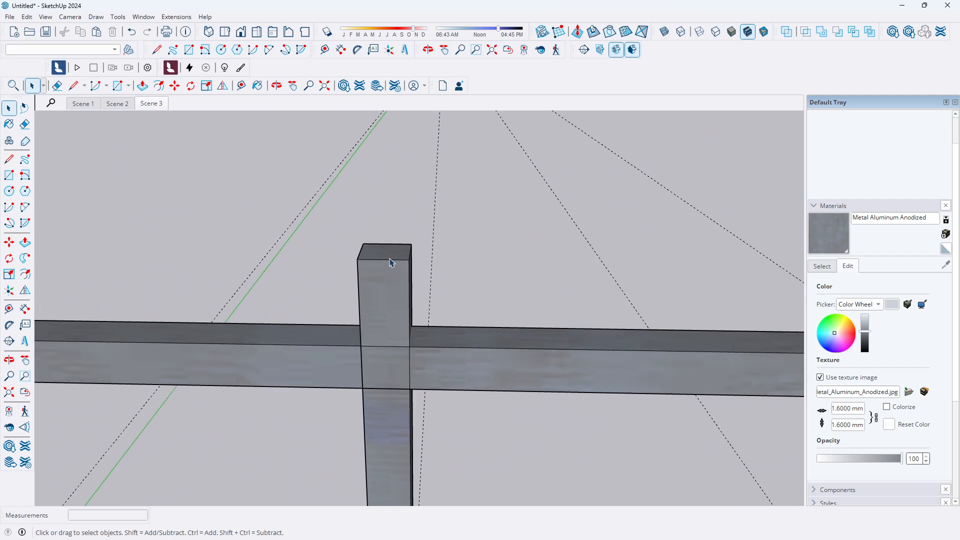
scroll(388, 263, down, 1)
Open the railing post's group, select its top face and copy it
click(392, 258)
middle_drag(392, 258, 392, 264)
scroll(392, 261, up, 2)
double_click(390, 260)
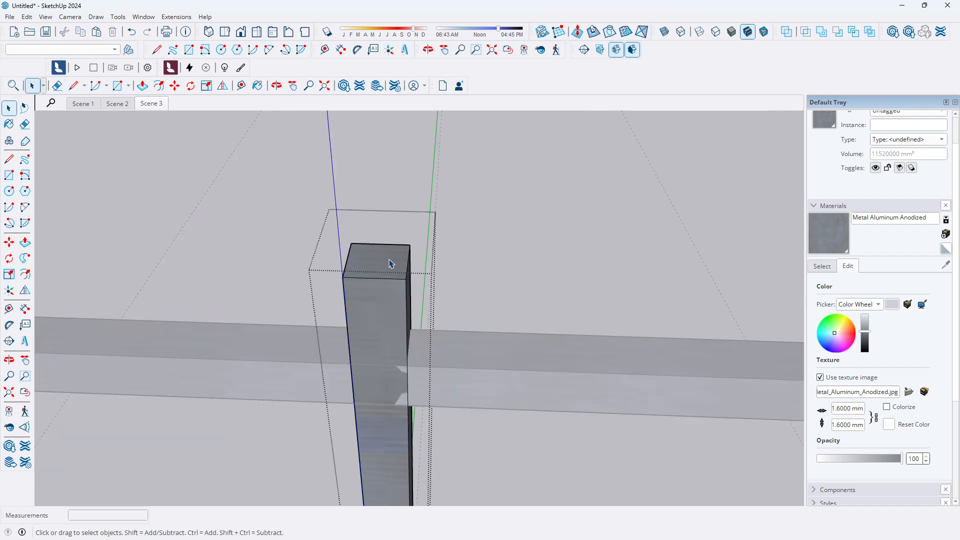
scroll(386, 263, up, 1)
scroll(385, 262, up, 2)
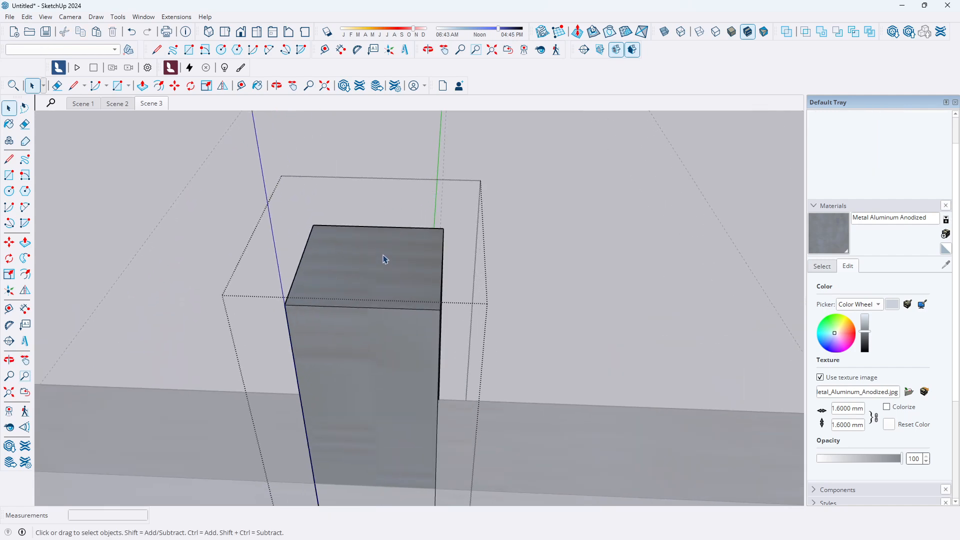
click(360, 268)
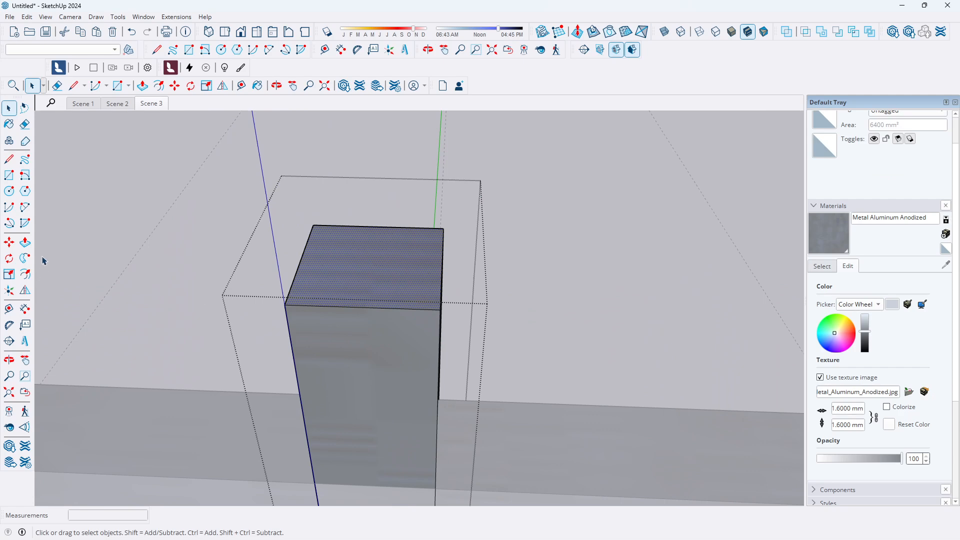
click(25, 242)
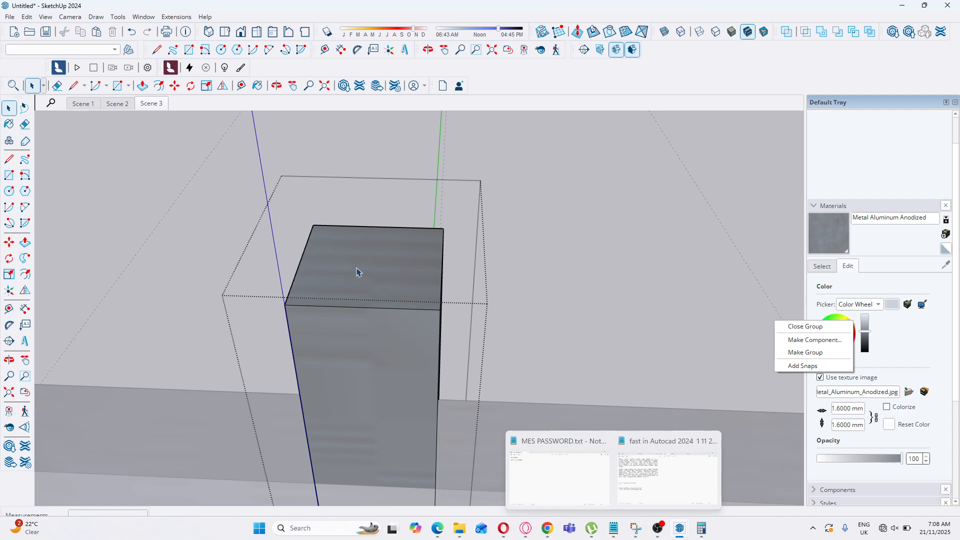
click(380, 287)
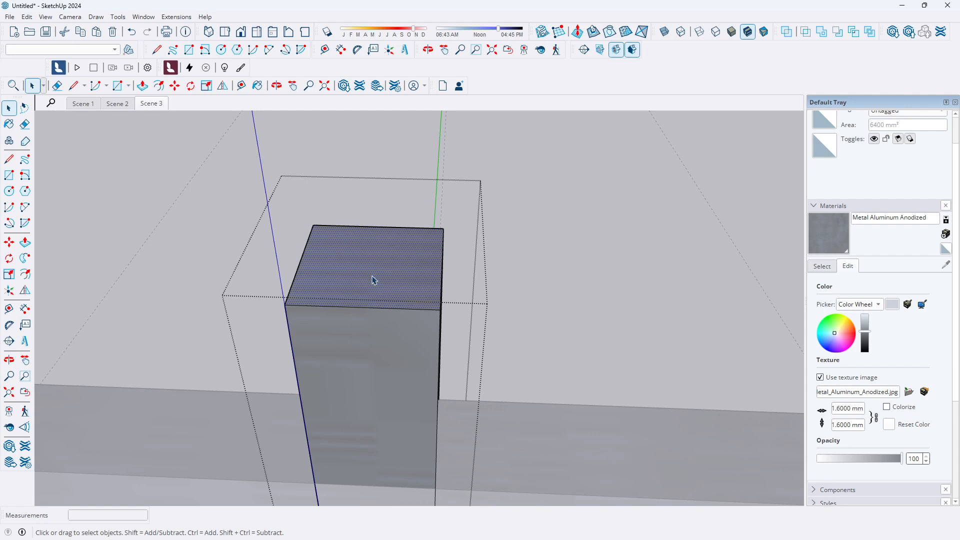
click(44, 18)
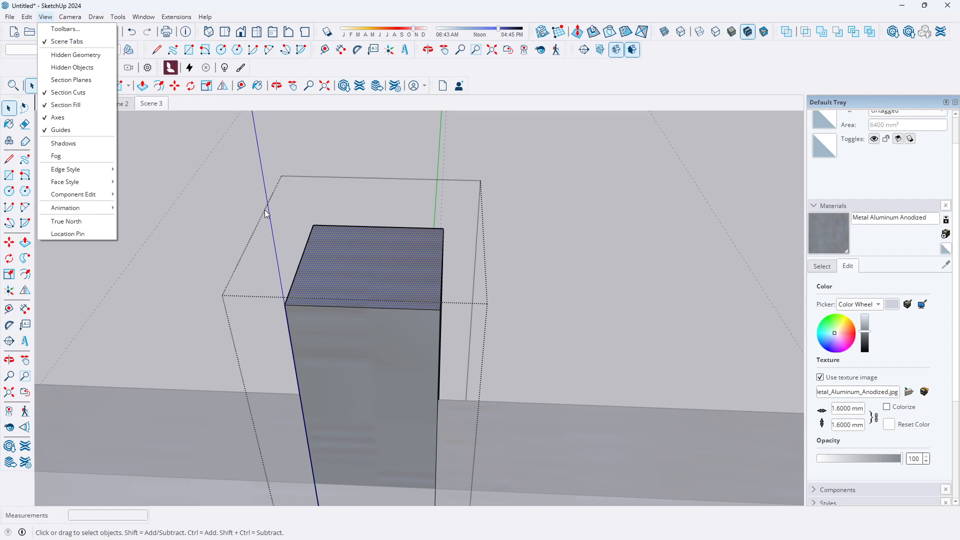
right_click(344, 265)
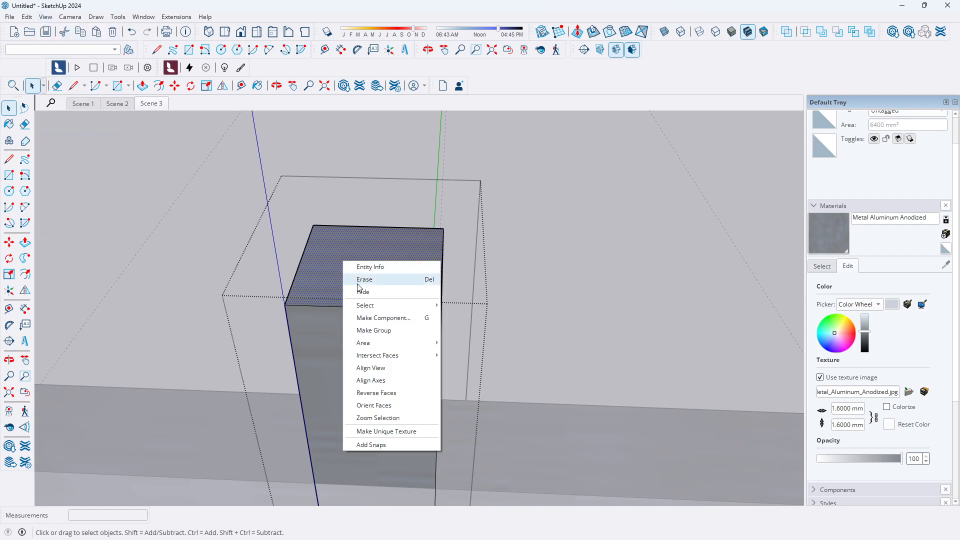
click(27, 17)
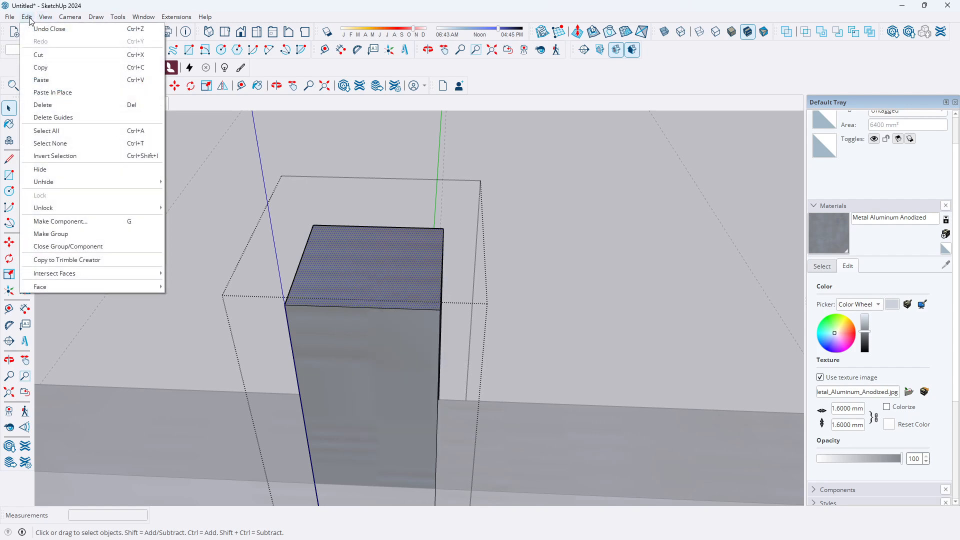
click(42, 69)
Close the group, paste the copied top face in place and make it a separate group
click(560, 217)
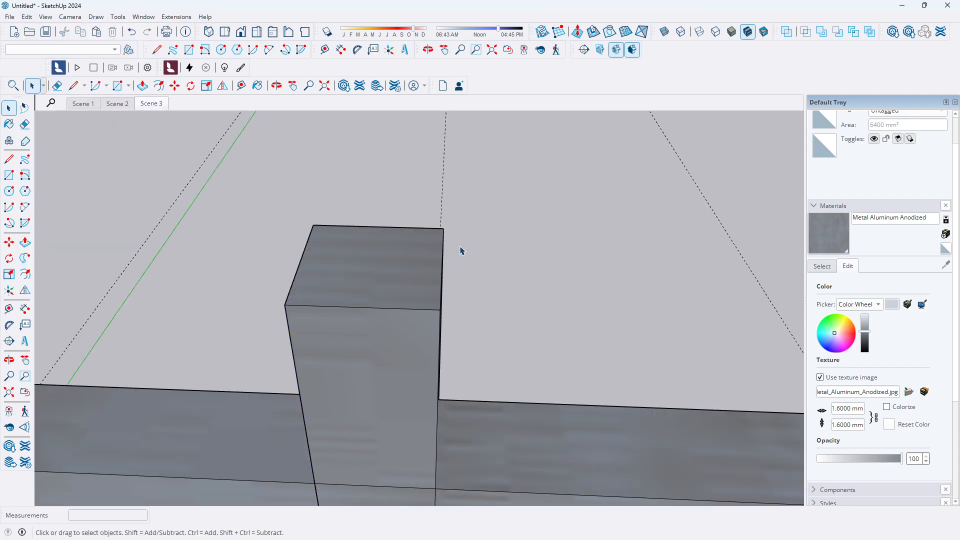
click(27, 17)
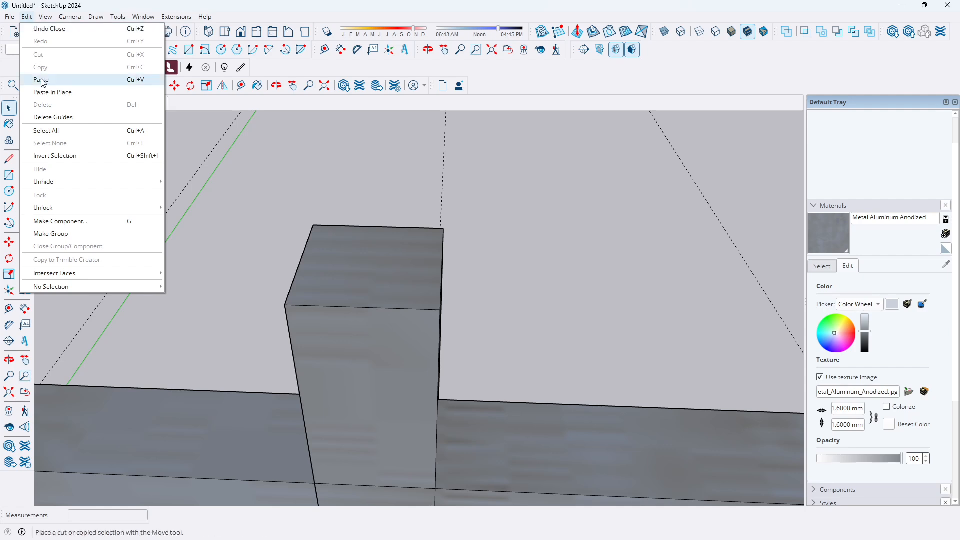
click(50, 92)
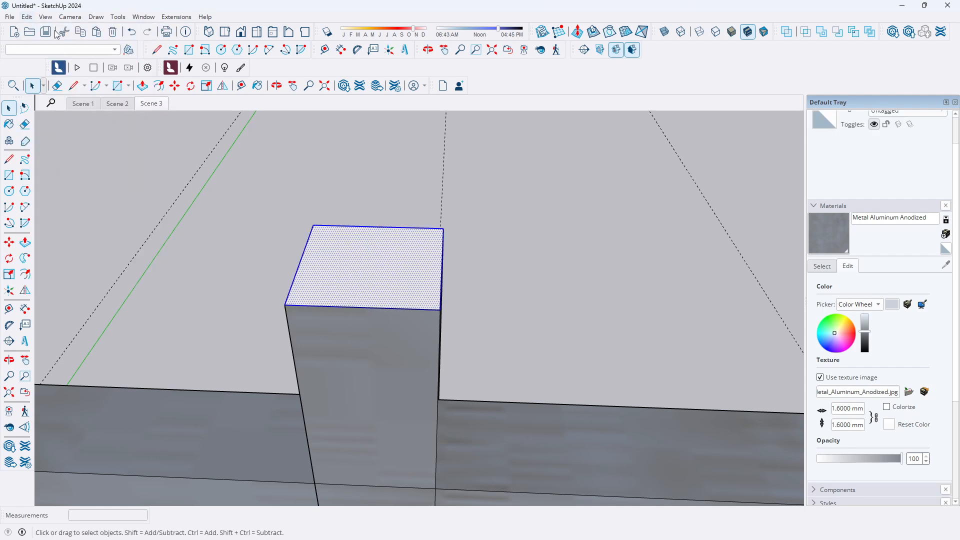
click(46, 17)
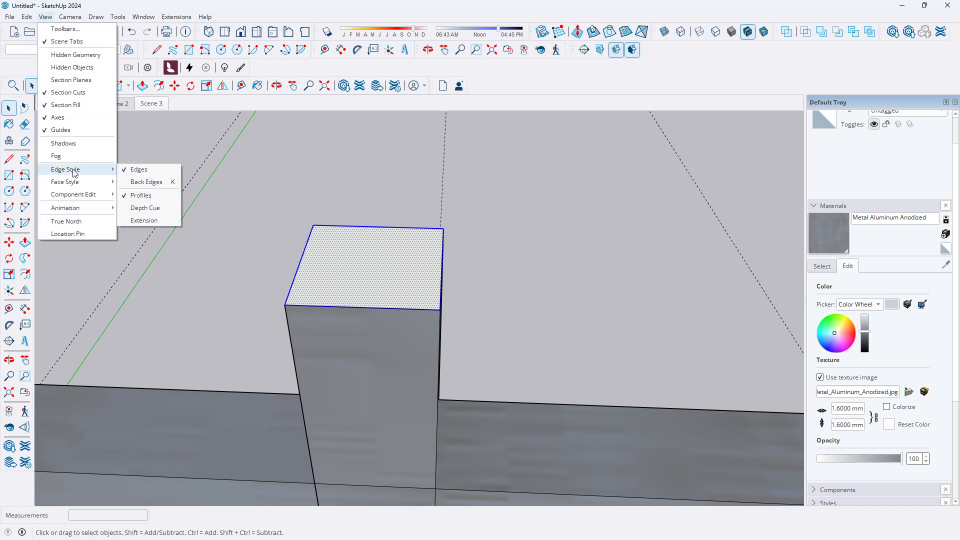
click(27, 17)
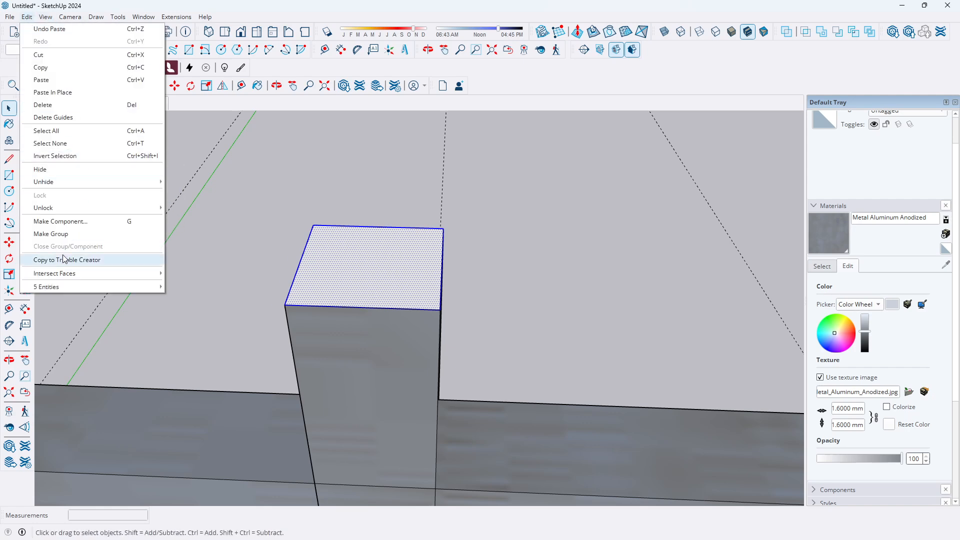
click(56, 234)
Inside the new group, push/pull the square up 12 mm to form a cap on the post
double_click(380, 278)
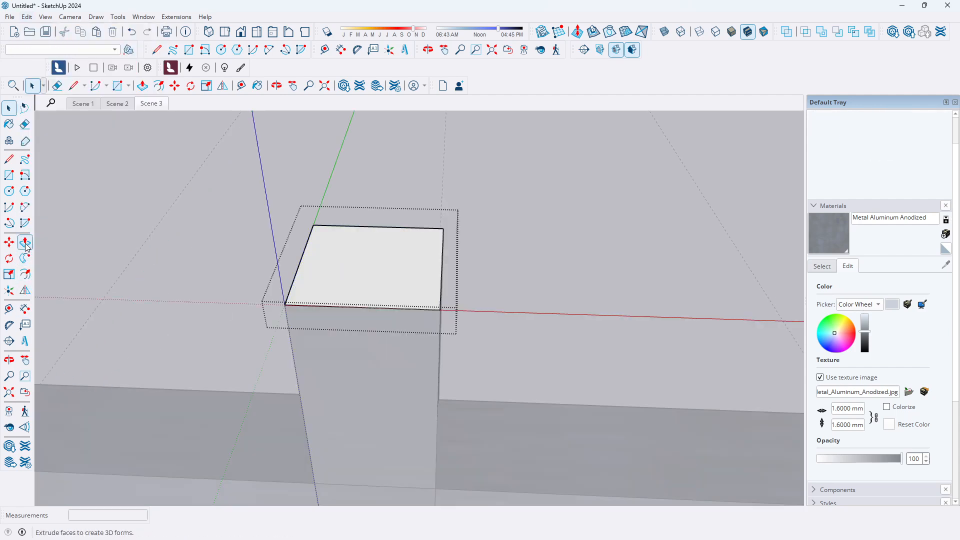
click(25, 243)
click(369, 272)
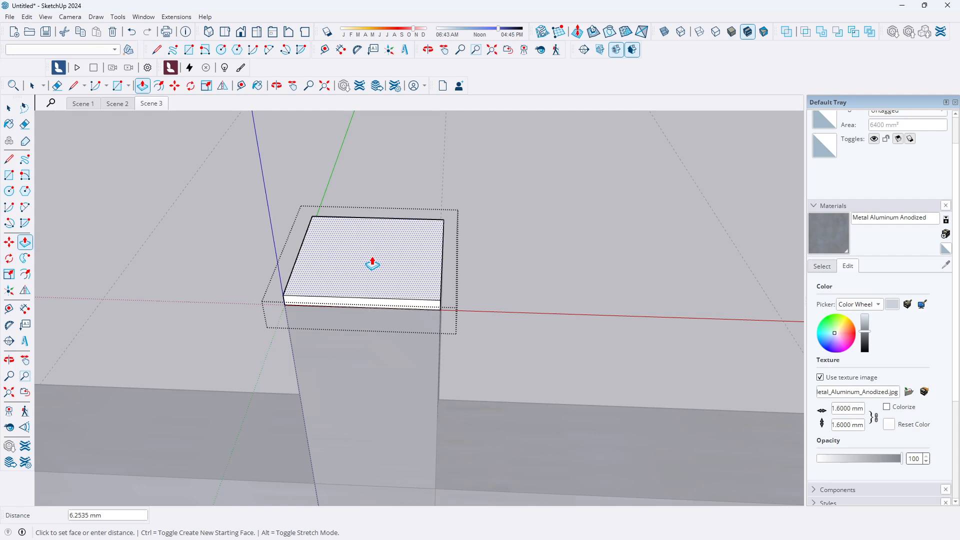
key(Return)
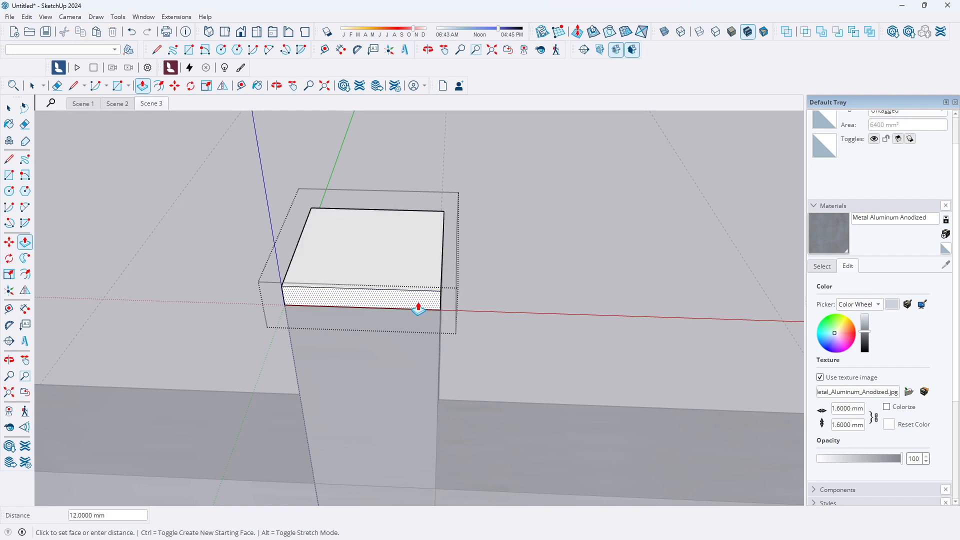
middle_drag(470, 281, 429, 306)
middle_drag(517, 311, 586, 358)
middle_drag(549, 332, 472, 266)
scroll(452, 272, down, 5)
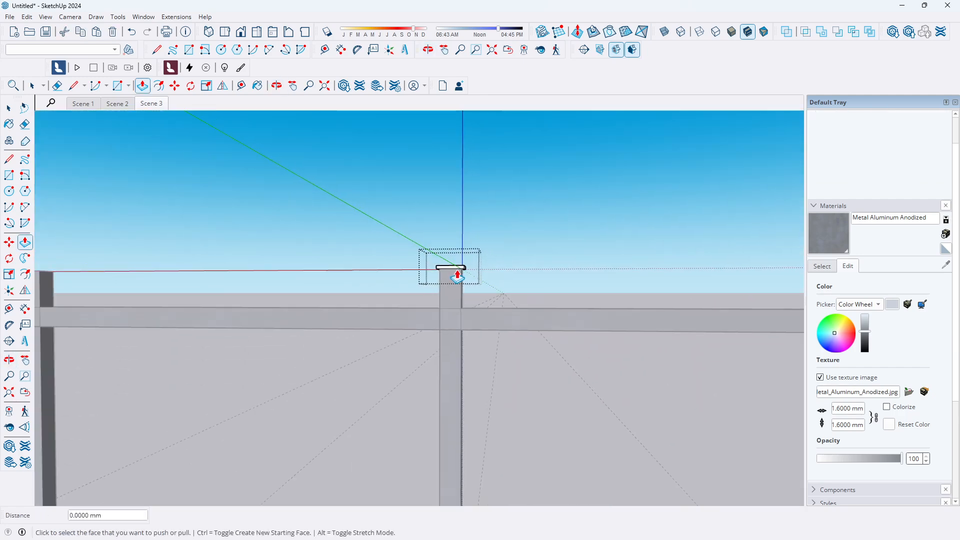
Close the cap's group and paint the post cap with the Metal Aluminum Anodized material
scroll(346, 278, down, 4)
middle_drag(302, 281, 628, 305)
scroll(557, 272, up, 5)
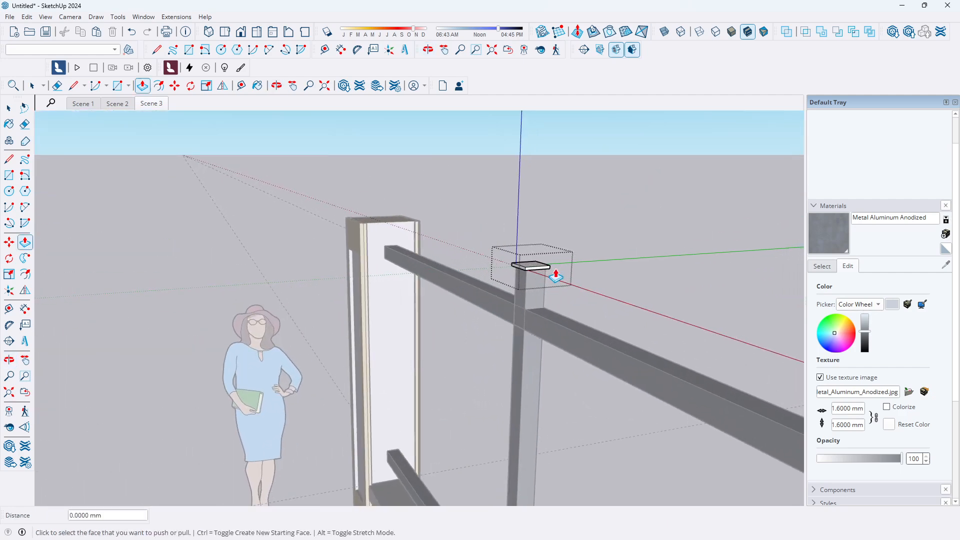
middle_drag(540, 275, 517, 295)
scroll(413, 281, down, 3)
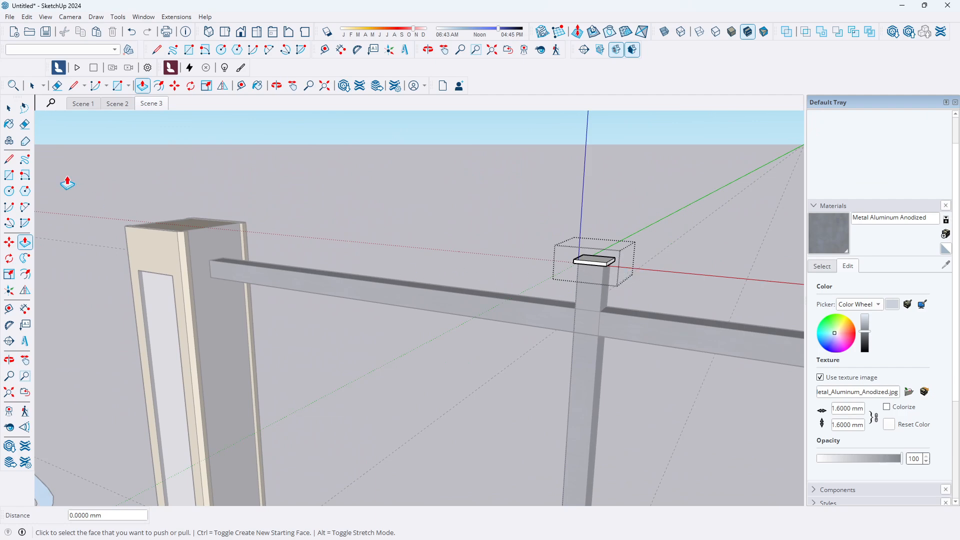
click(9, 108)
click(233, 195)
scroll(254, 266, down, 3)
scroll(485, 291, down, 3)
scroll(443, 291, up, 5)
middle_drag(442, 287, 497, 265)
scroll(484, 238, up, 3)
scroll(483, 238, up, 2)
click(839, 248)
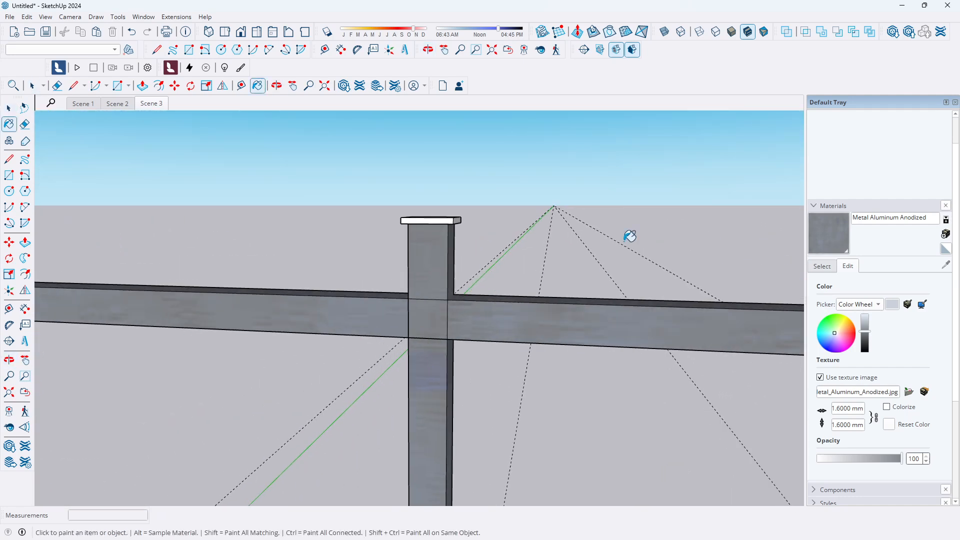
click(454, 219)
key(space)
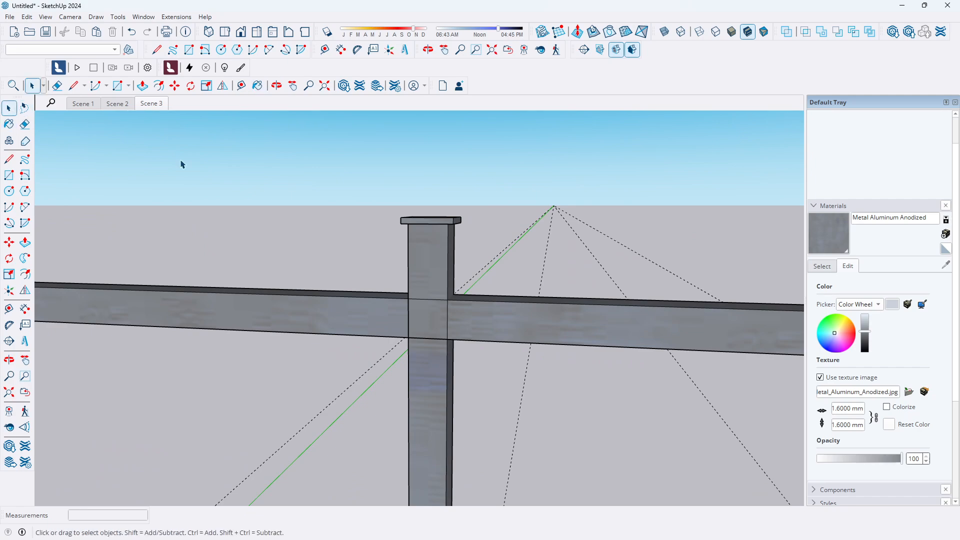
Select the post cap and copy it 1740 mm along the rail onto the other vertical railing post
scroll(300, 223, down, 6)
scroll(297, 233, up, 3)
scroll(300, 235, down, 3)
middle_drag(300, 235, 255, 234)
scroll(358, 225, down, 2)
scroll(295, 235, up, 6)
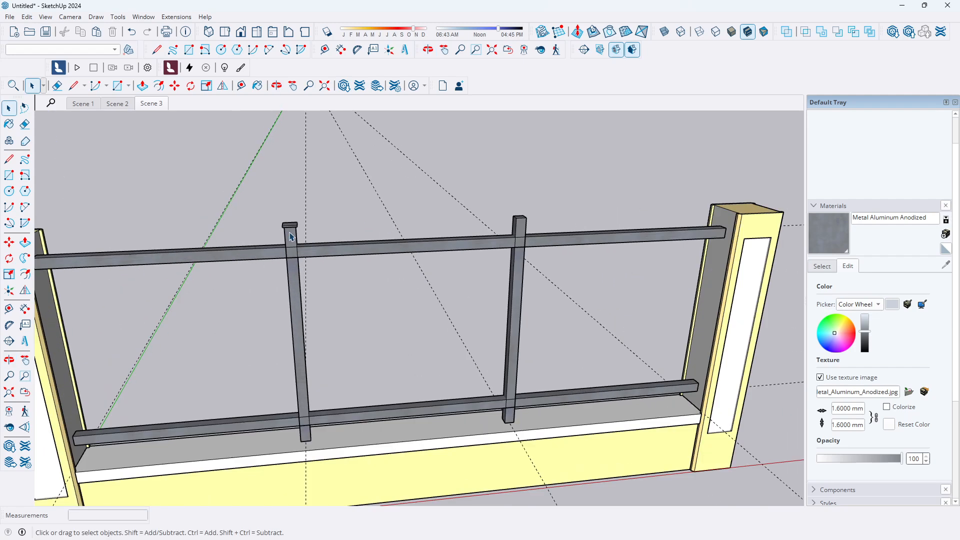
click(289, 235)
double_click(289, 236)
middle_drag(288, 233, 289, 195)
click(370, 187)
click(306, 201)
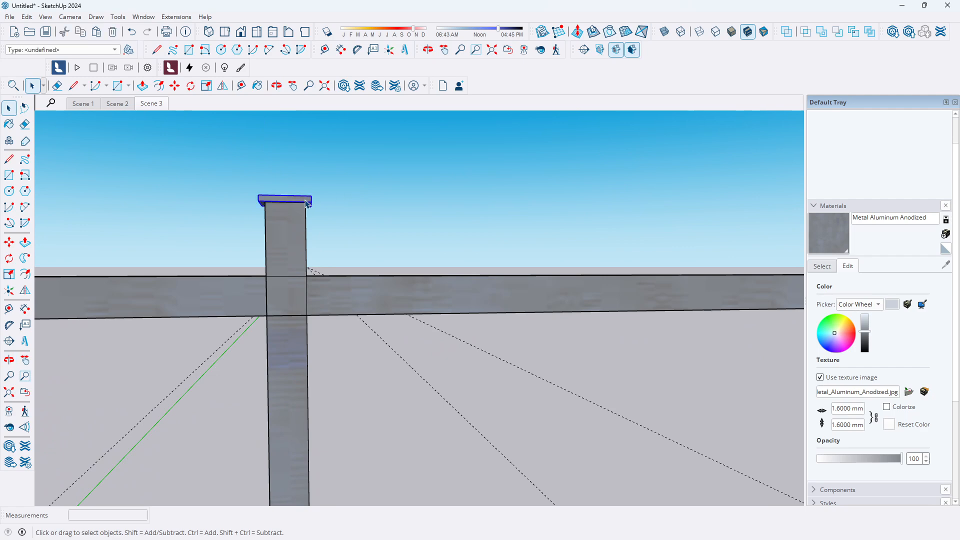
click(11, 244)
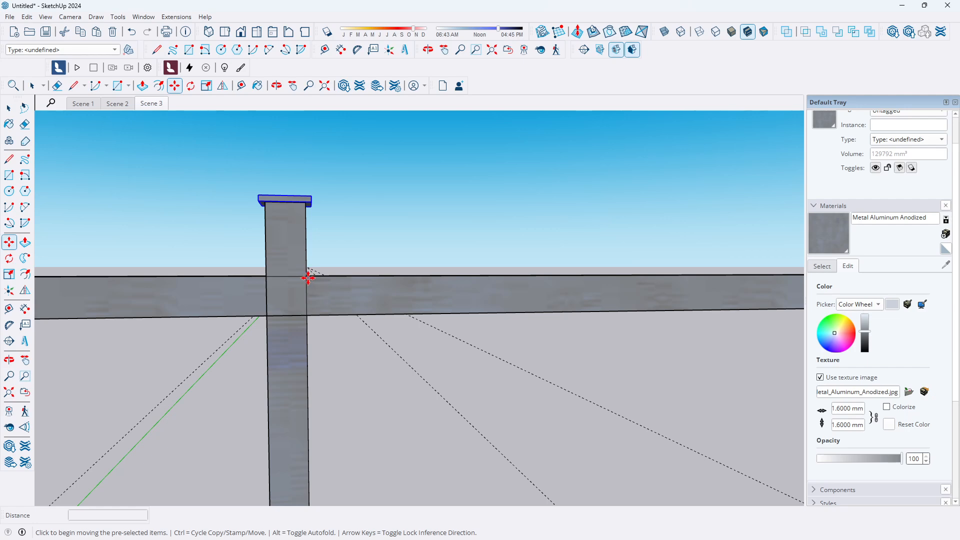
click(308, 278)
key(ctrl)
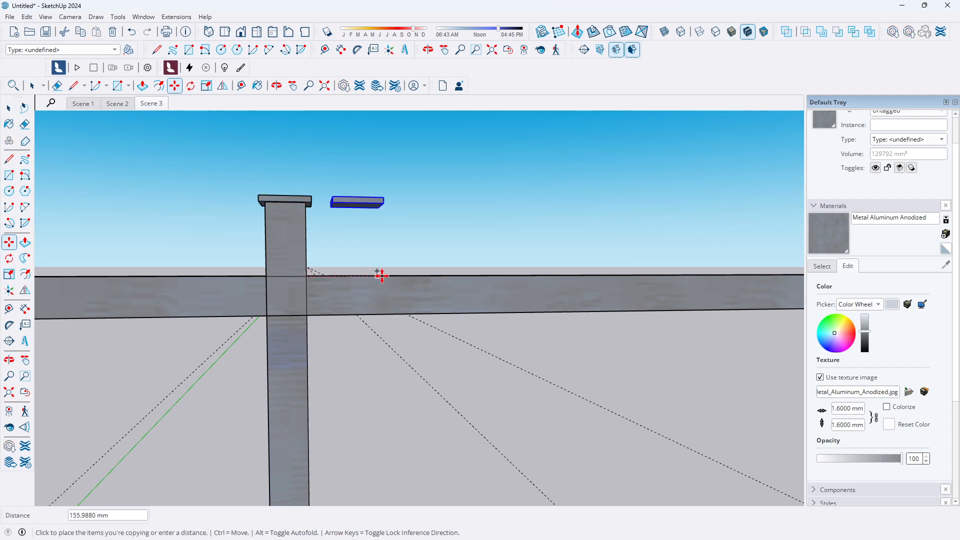
scroll(216, 255, down, 3)
scroll(708, 267, up, 3)
click(693, 267)
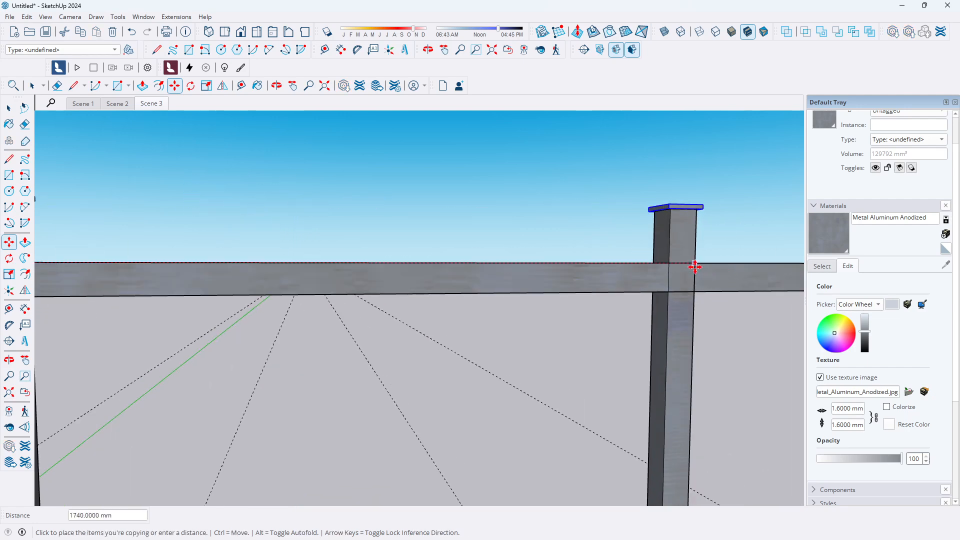
click(10, 112)
click(180, 180)
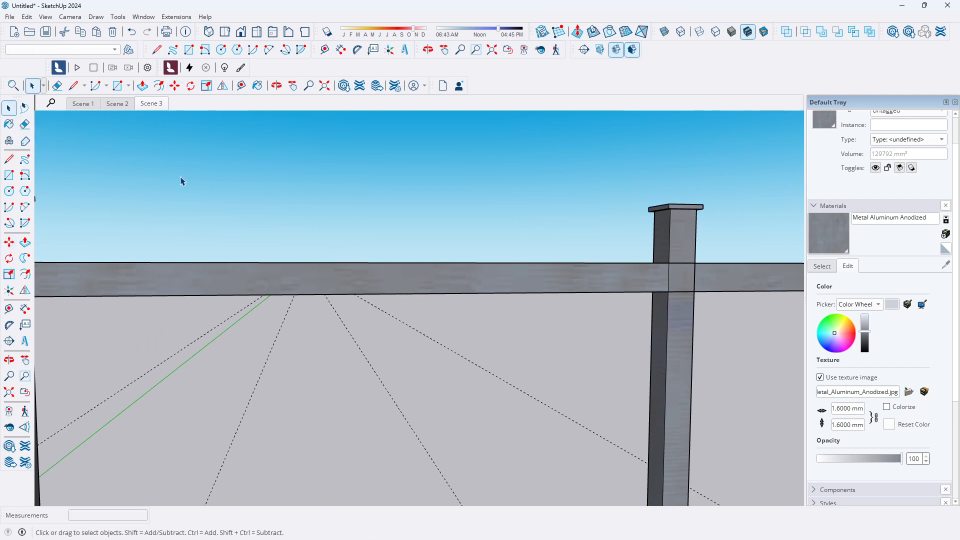
Draw lines on the cap's top from its corners to a point above the centre to shape a pointed top, then undo the last line
scroll(333, 188, down, 6)
scroll(369, 225, down, 3)
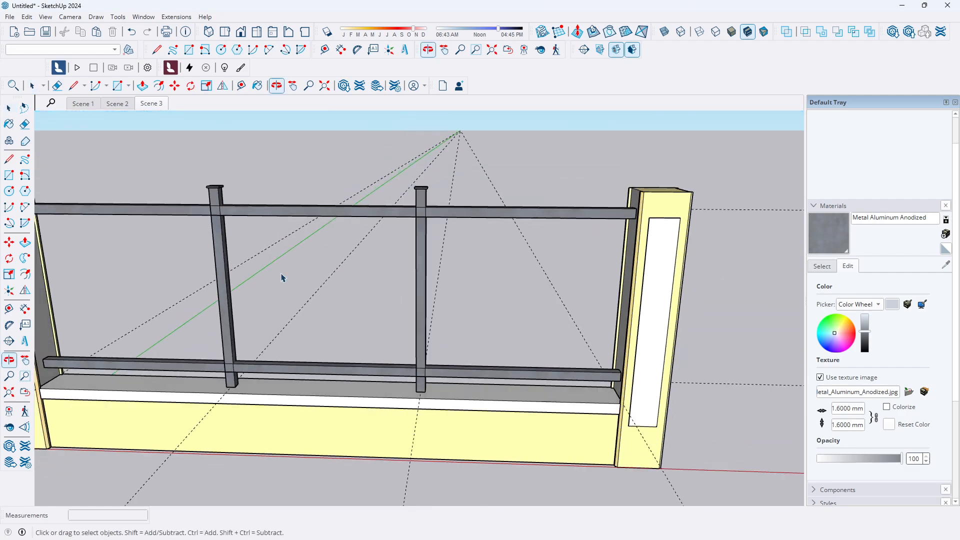
scroll(186, 145, down, 3)
scroll(302, 236, up, 2)
scroll(310, 242, down, 2)
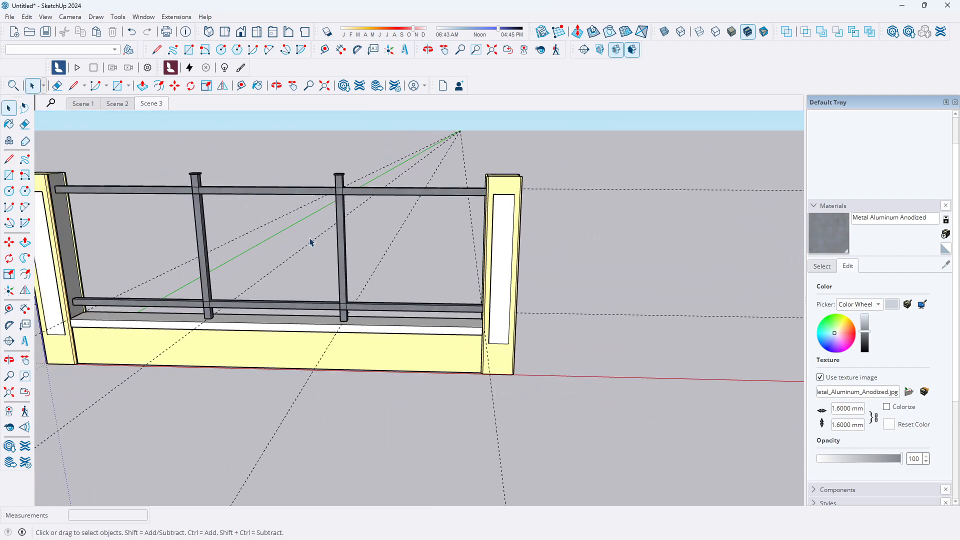
scroll(341, 176, up, 8)
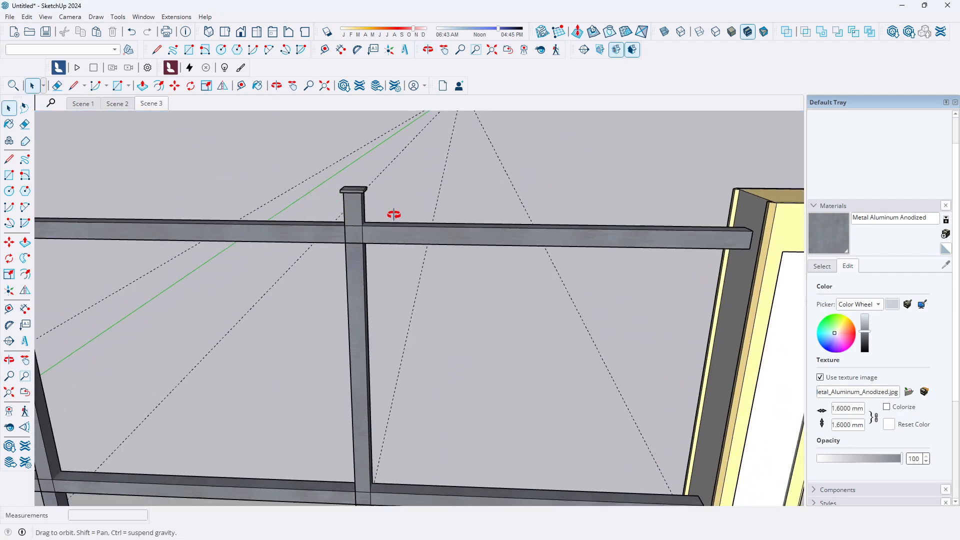
scroll(358, 180, up, 5)
middle_drag(358, 180, 420, 225)
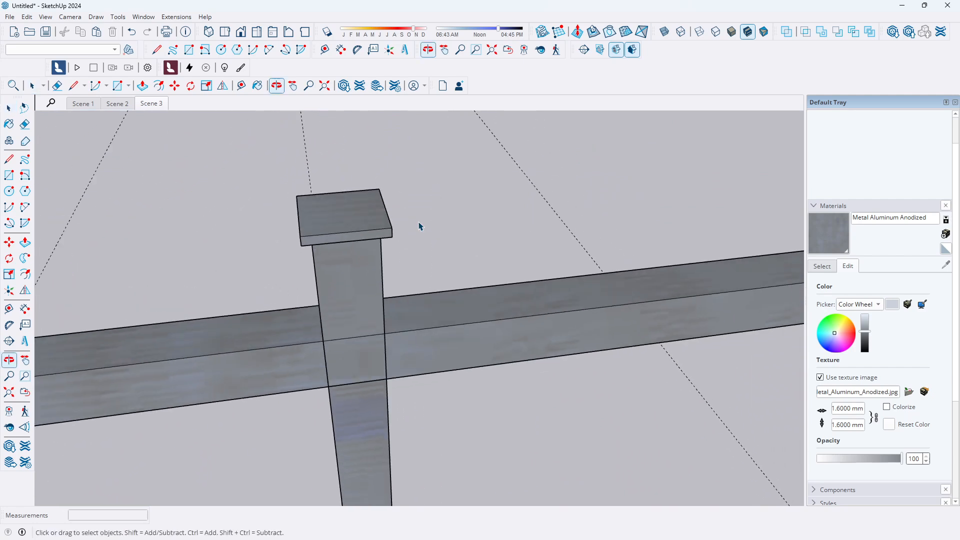
scroll(354, 209, up, 1)
scroll(357, 209, up, 1)
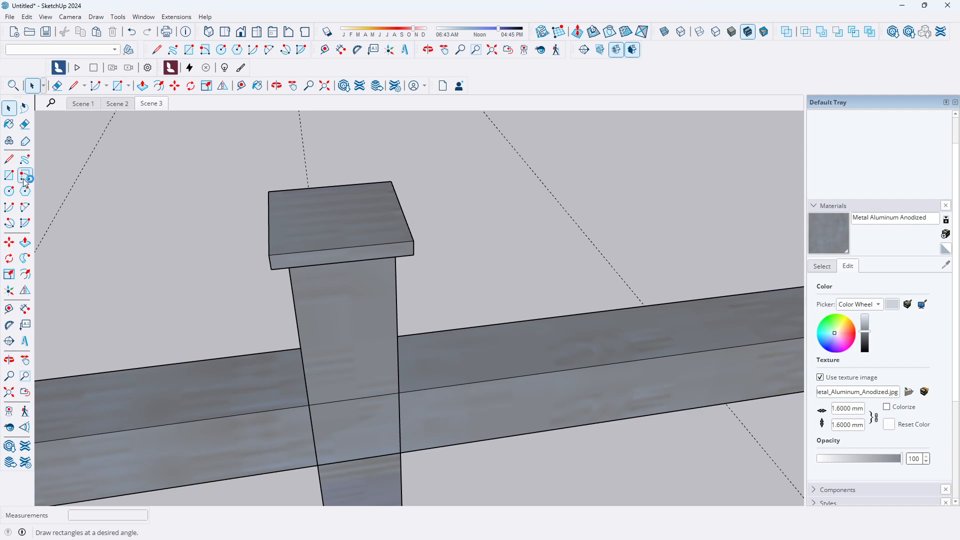
click(9, 159)
click(269, 192)
click(414, 241)
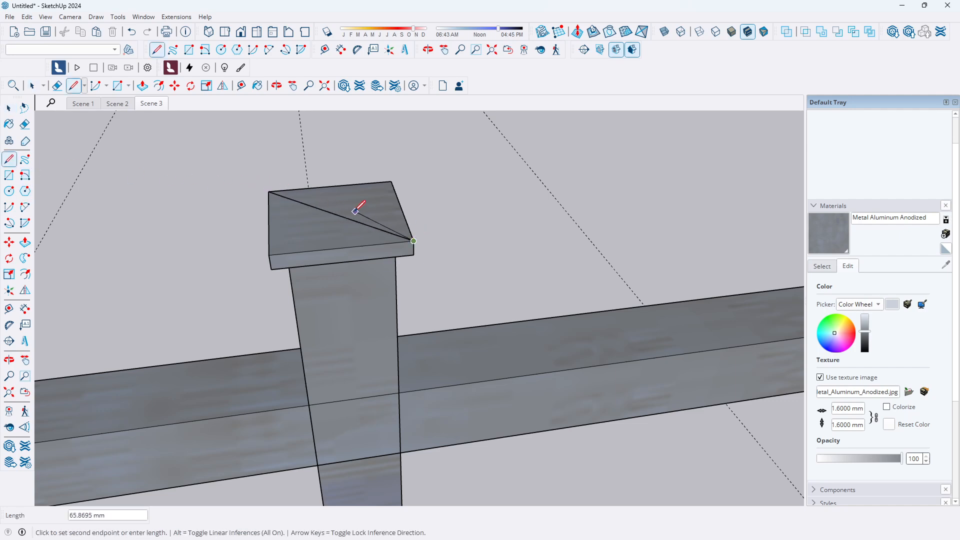
click(336, 215)
click(336, 214)
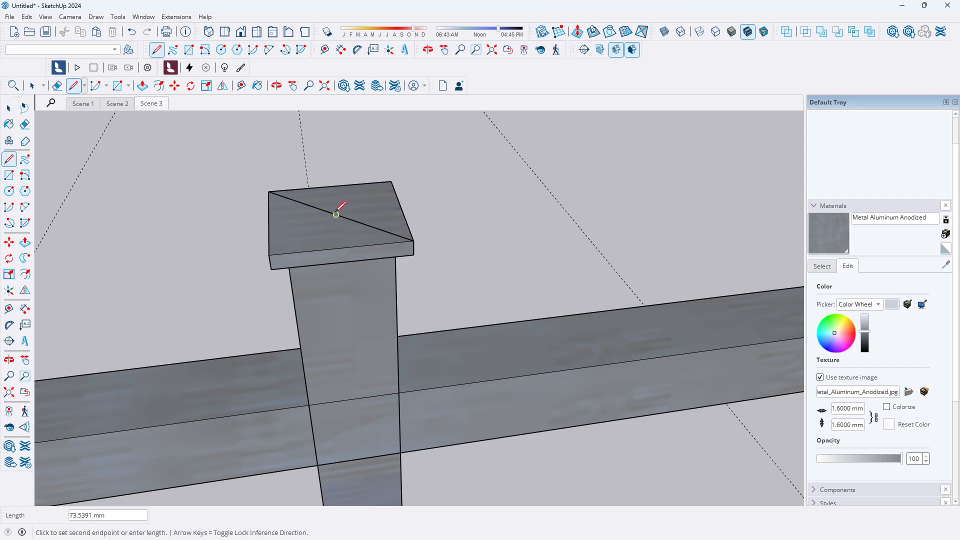
click(333, 199)
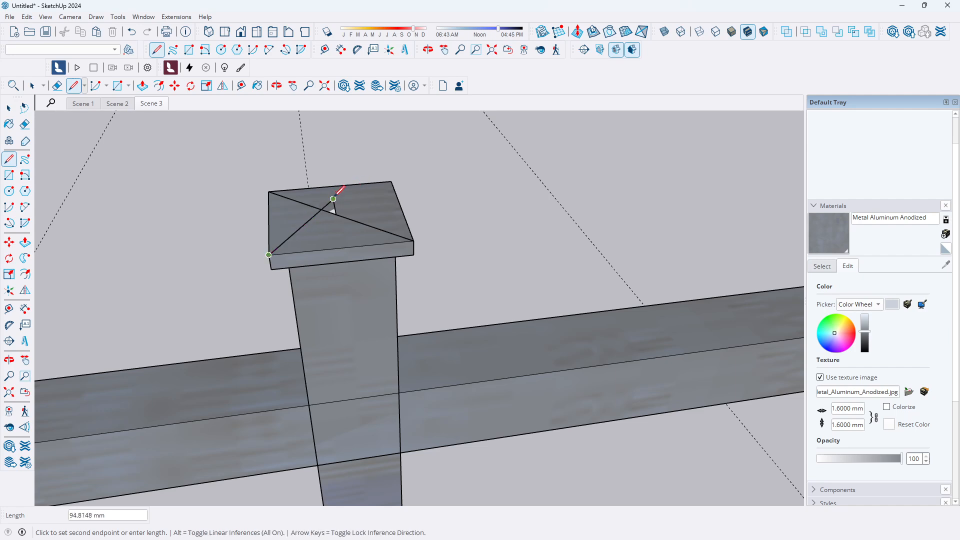
click(391, 182)
click(414, 241)
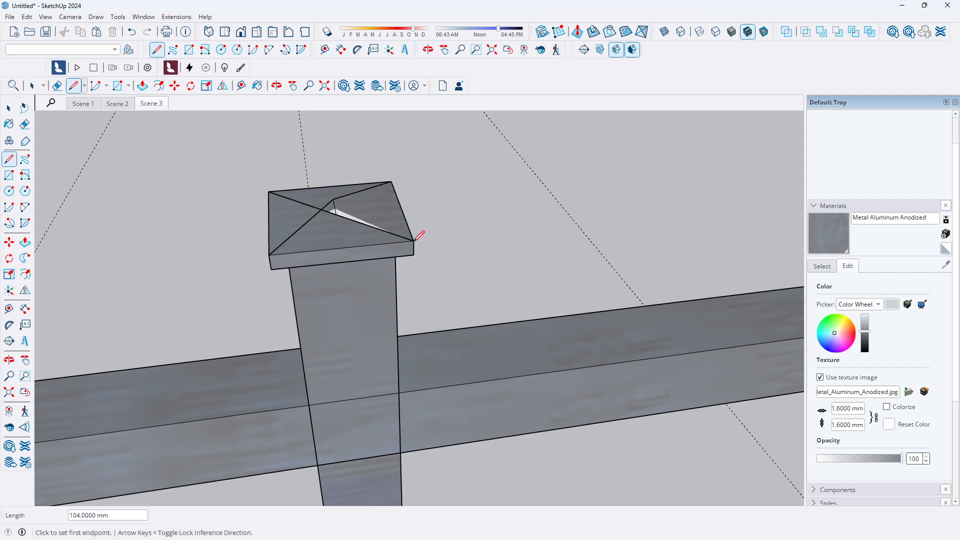
click(333, 199)
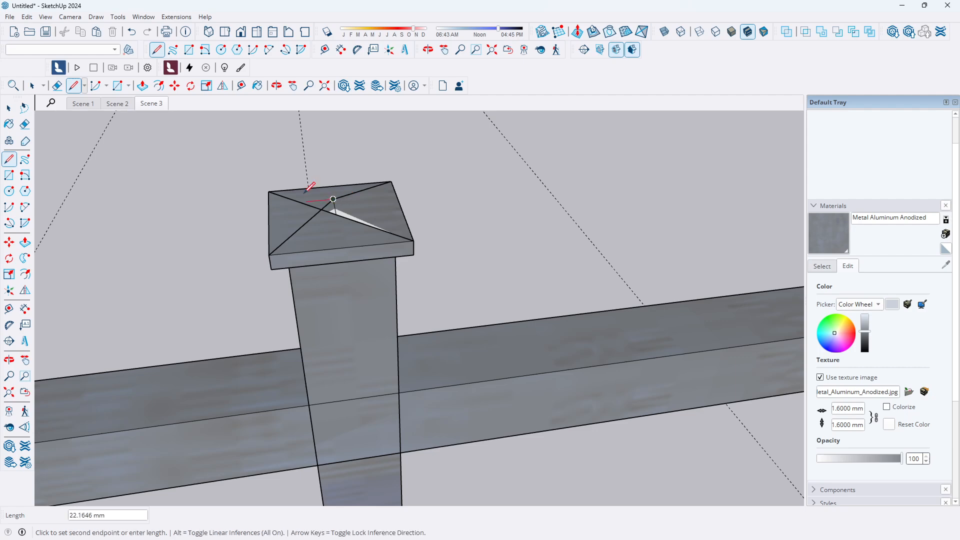
click(269, 191)
middle_drag(375, 217, 422, 168)
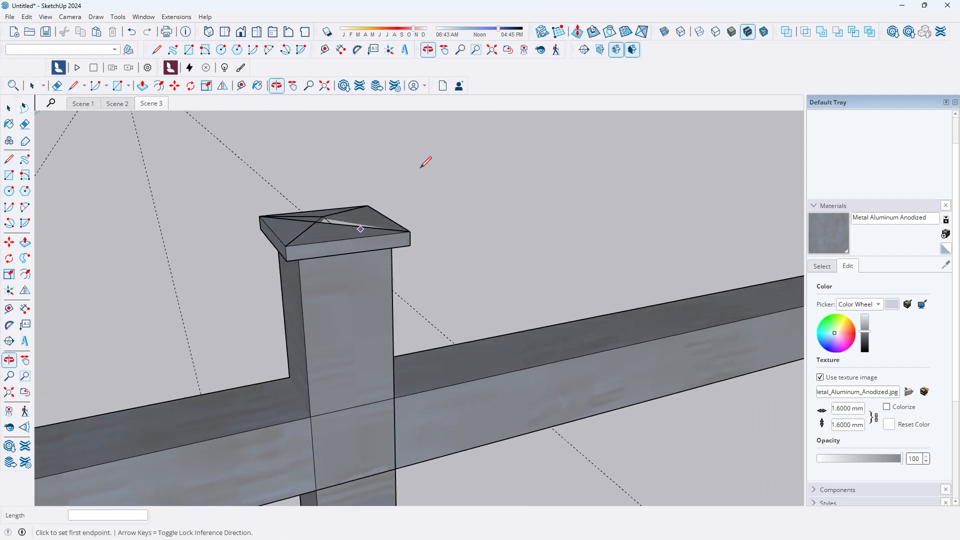
scroll(352, 224, up, 4)
middle_drag(366, 223, 192, 223)
scroll(266, 197, down, 3)
scroll(301, 201, down, 1)
middle_drag(322, 207, 364, 186)
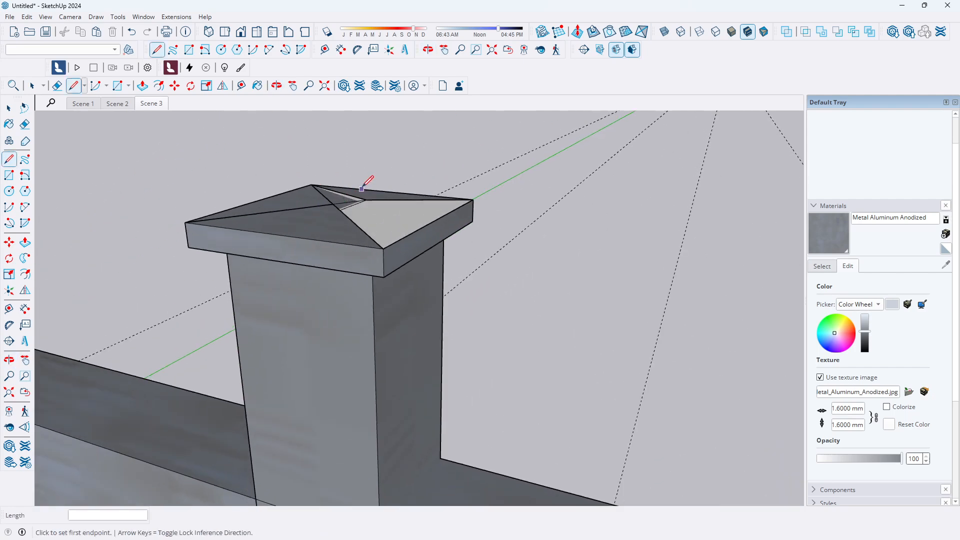
click(9, 108)
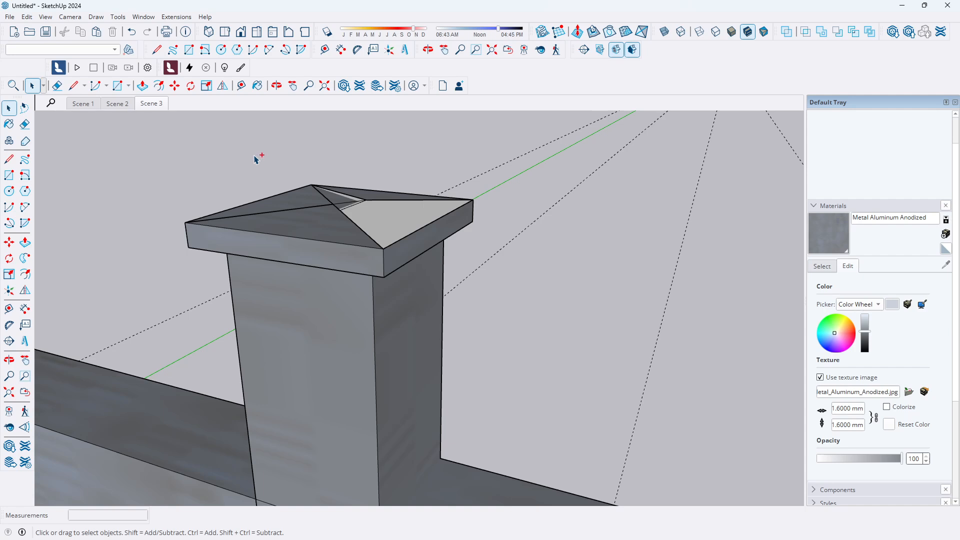
key(ctrl+z)
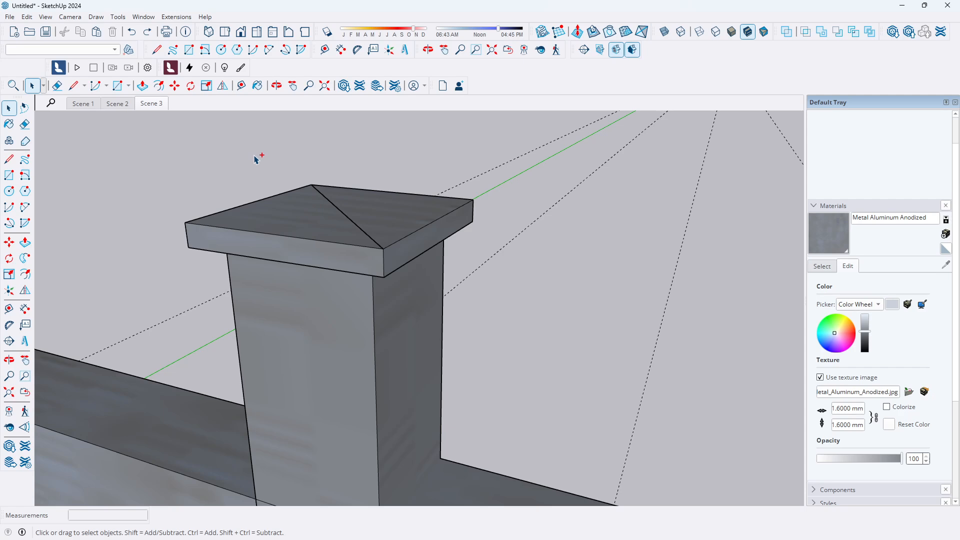
Examine the lower horizontal rail where it meets the vertical railing posts
scroll(436, 208, down, 10)
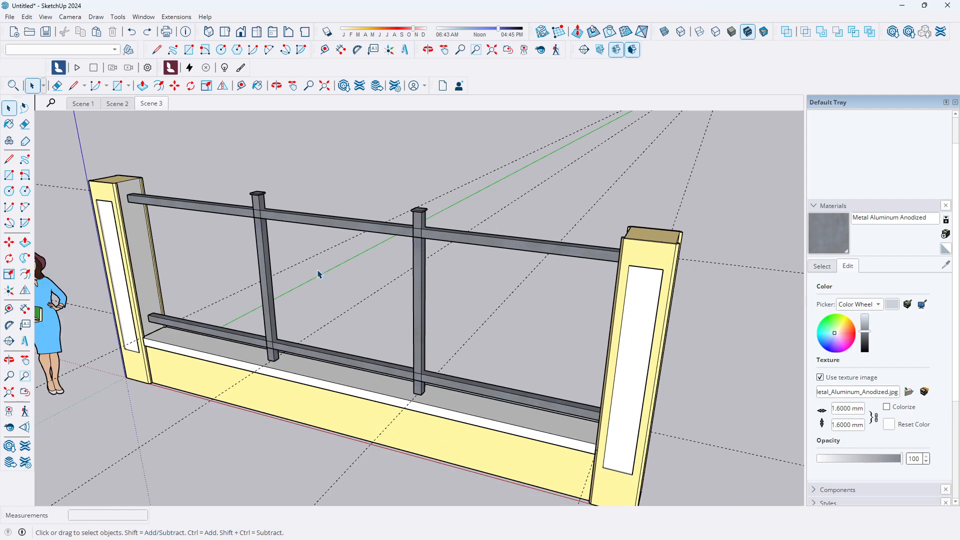
scroll(300, 276, up, 3)
middle_drag(253, 292, 470, 215)
scroll(478, 213, down, 2)
scroll(365, 300, up, 3)
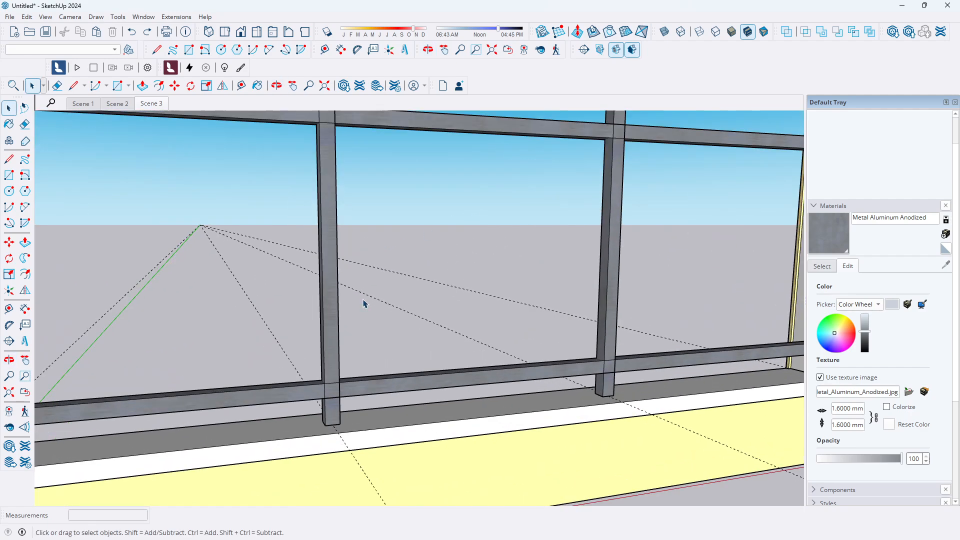
scroll(370, 350, up, 4)
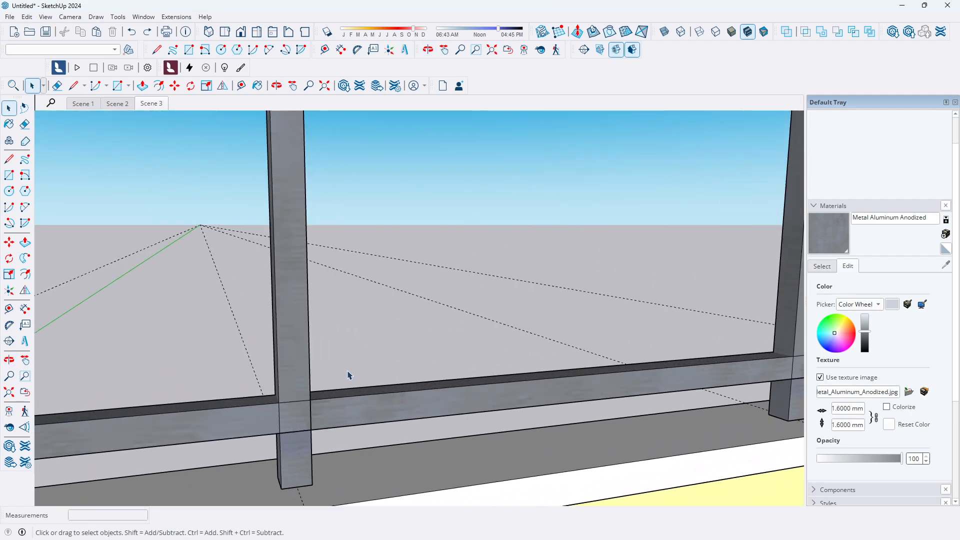
scroll(352, 374, down, 3)
middle_drag(546, 373, 404, 400)
scroll(379, 370, down, 3)
scroll(328, 366, up, 4)
scroll(384, 399, up, 3)
middle_drag(345, 382, 450, 377)
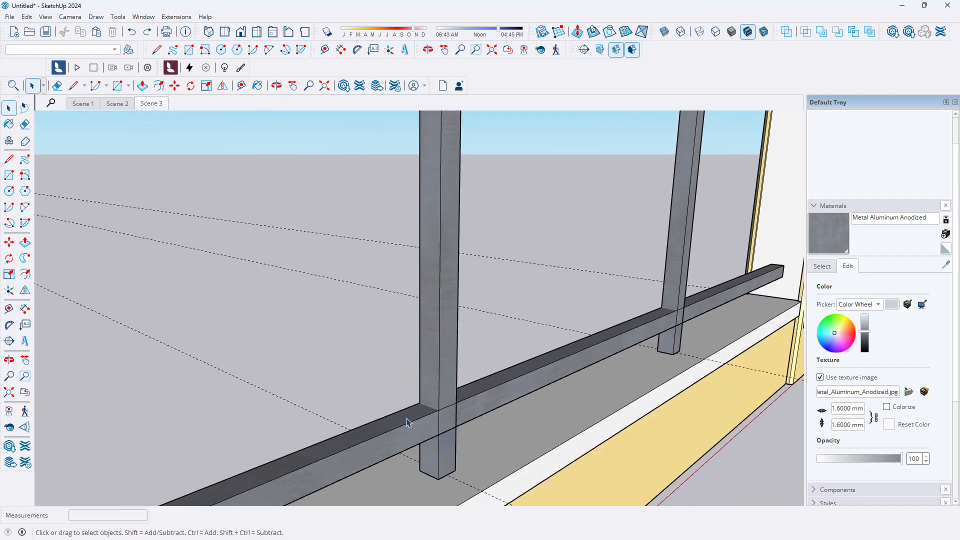
scroll(418, 415, down, 2)
scroll(434, 388, up, 2)
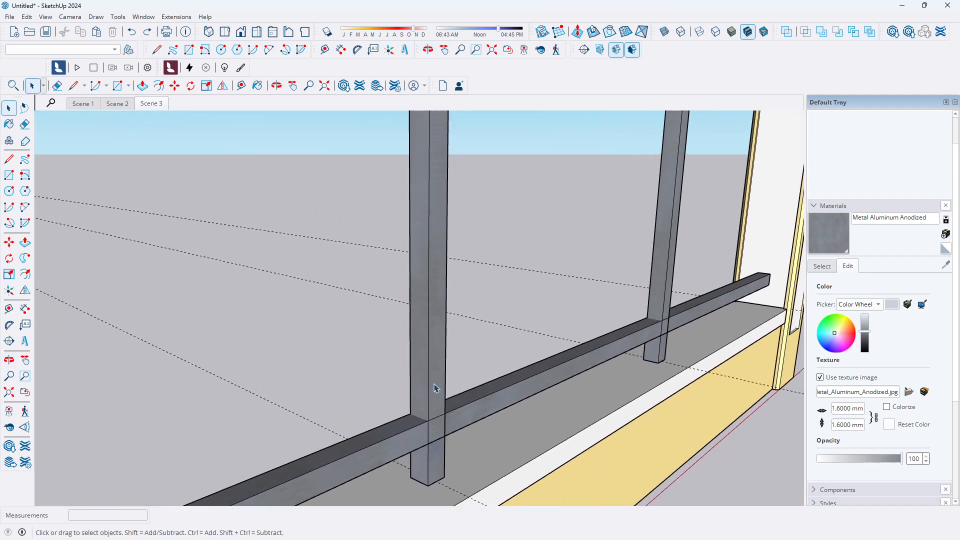
scroll(426, 379, down, 2)
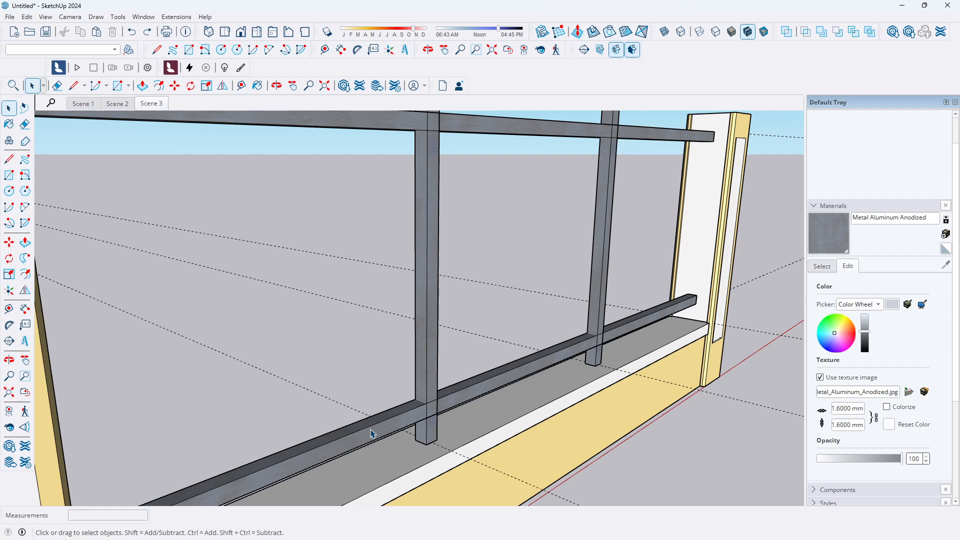
Open the vertical railing post's group and orbit around it to inspect it
double_click(428, 375)
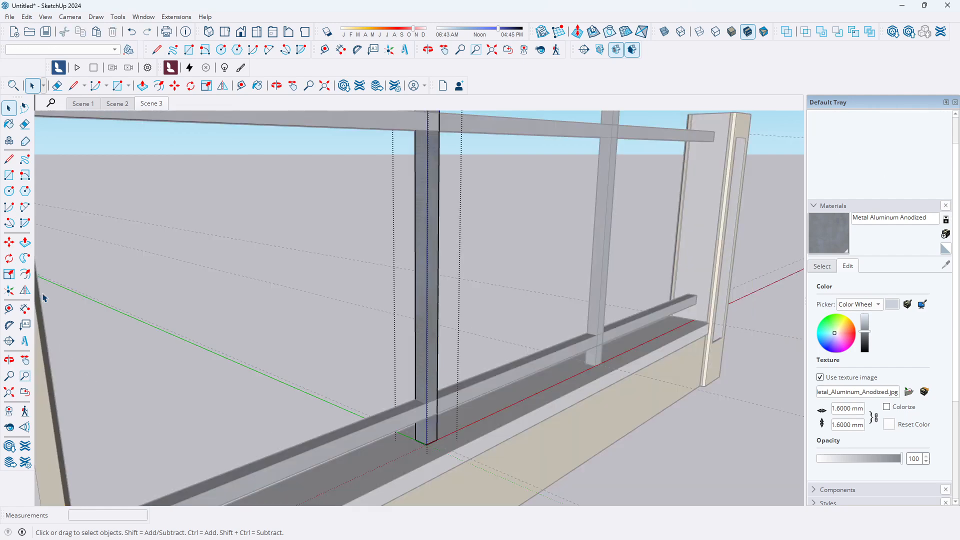
scroll(207, 353, down, 1)
scroll(395, 326, up, 1)
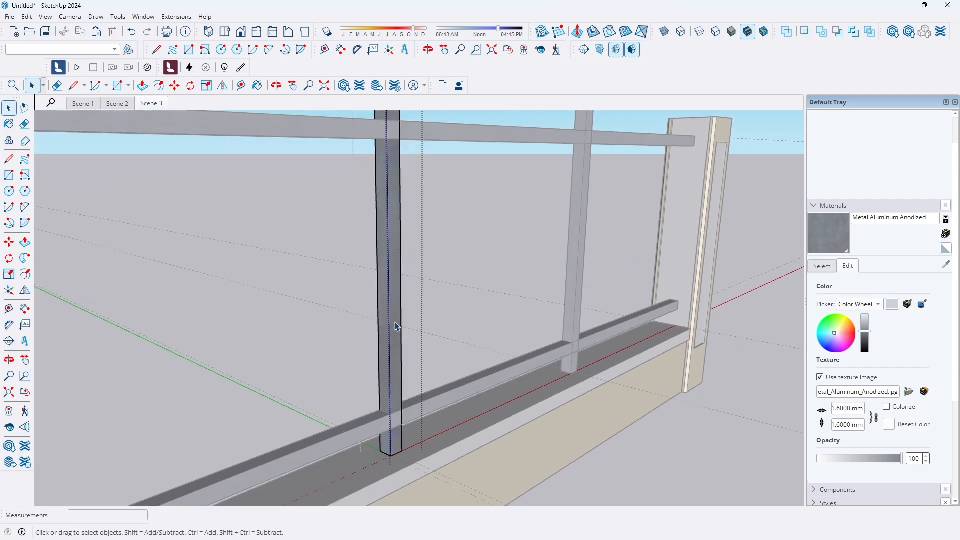
scroll(391, 376, down, 1)
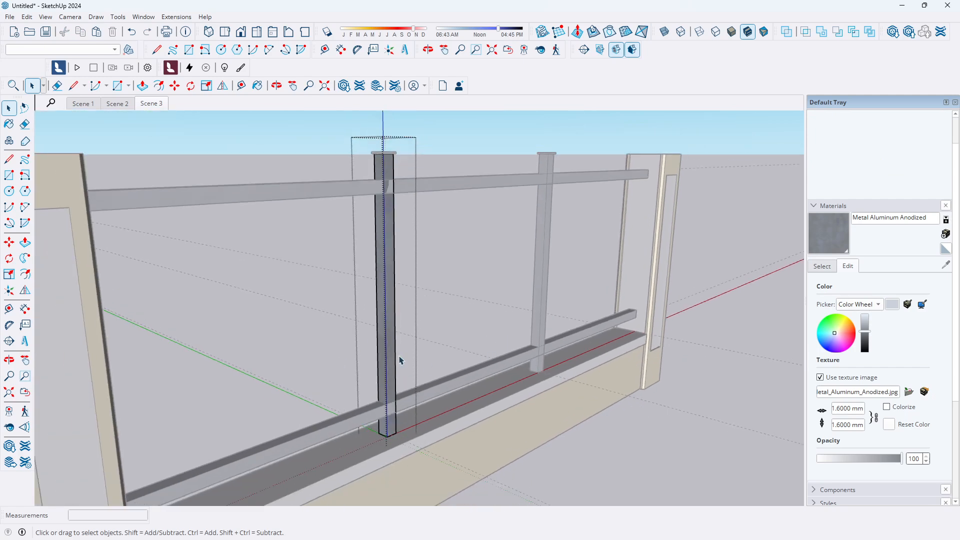
scroll(400, 360, down, 3)
click(306, 435)
Open the lower horizontal rail's group and try to push or pull its top face
double_click(274, 447)
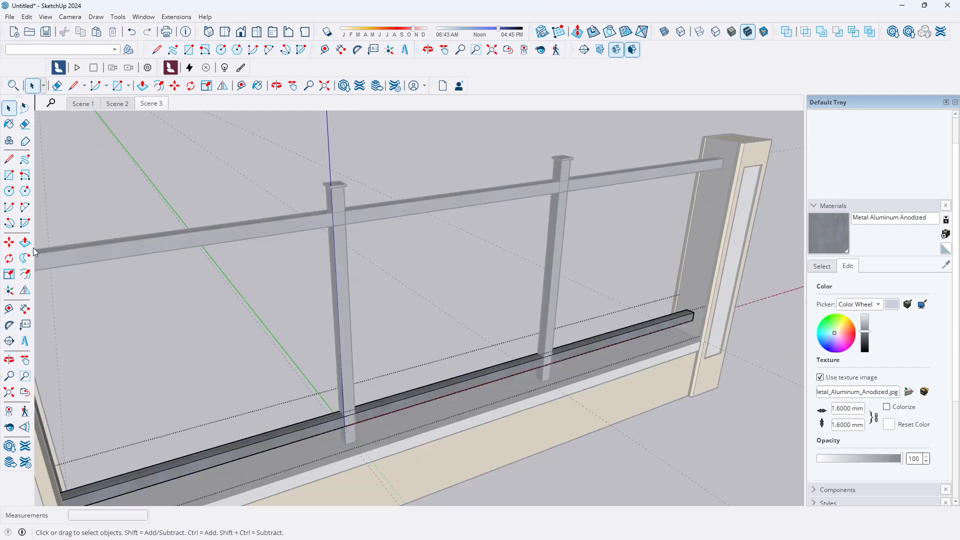
click(24, 242)
scroll(323, 465, up, 2)
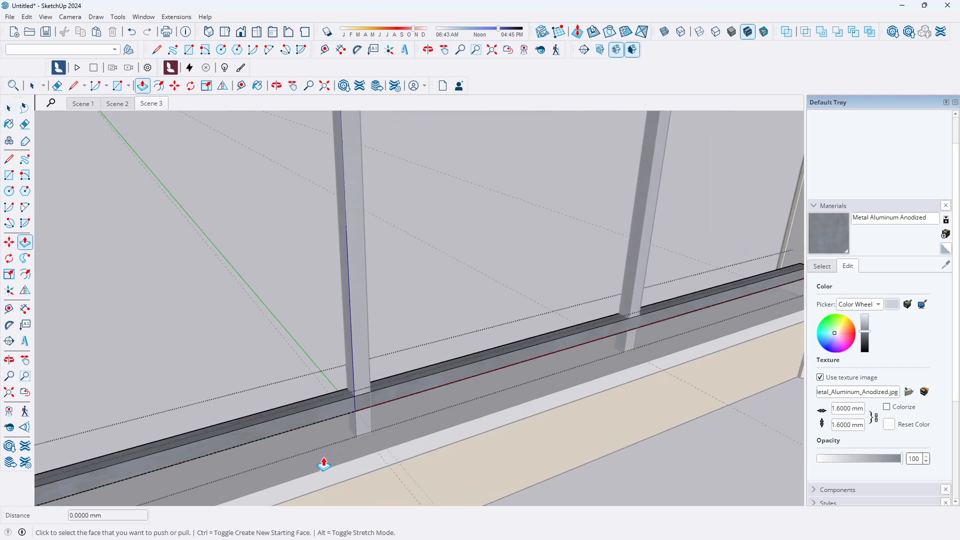
scroll(320, 450, up, 2)
scroll(310, 407, up, 1)
middle_drag(317, 397, 344, 421)
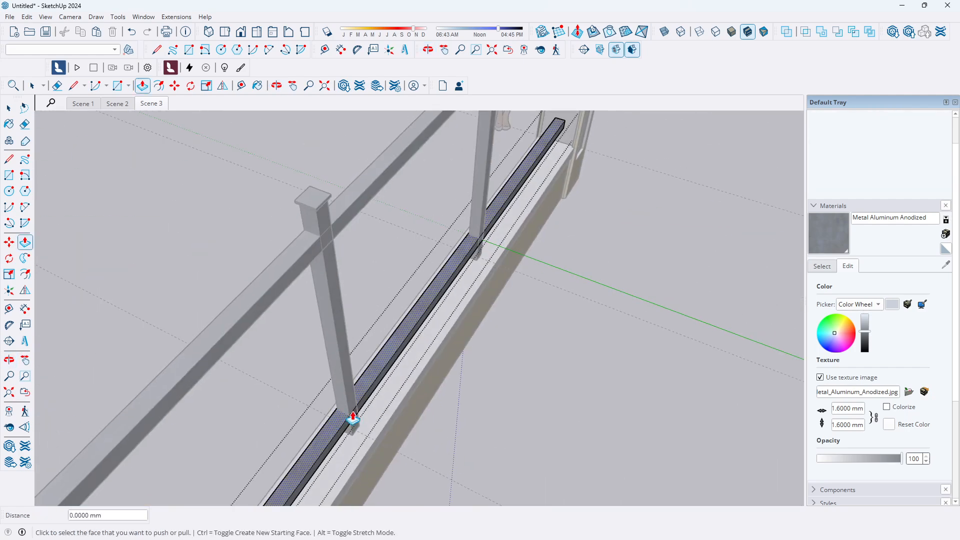
scroll(344, 420, up, 2)
scroll(392, 366, down, 3)
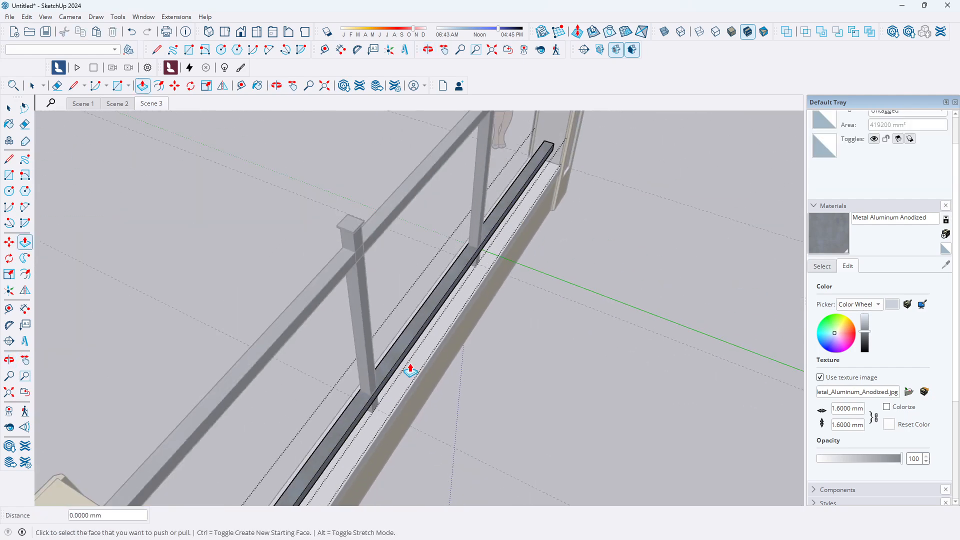
key(space)
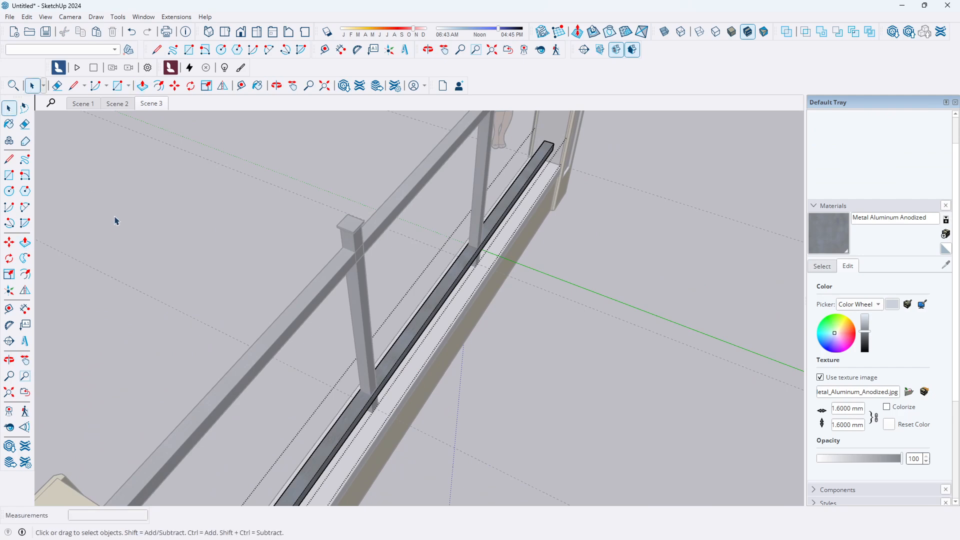
Open the upper horizontal rail's group, try to push or pull its face, and leave the group
double_click(415, 190)
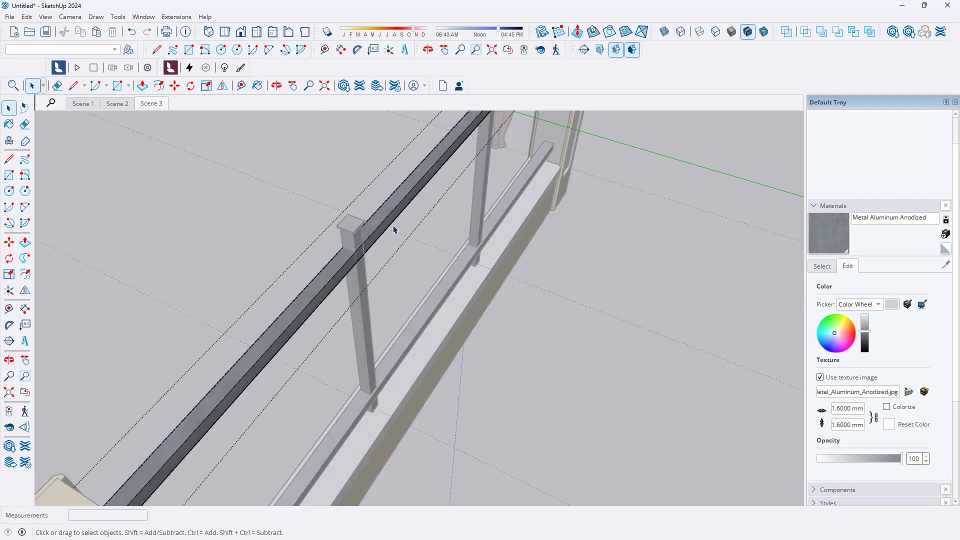
click(25, 243)
scroll(405, 208, up, 2)
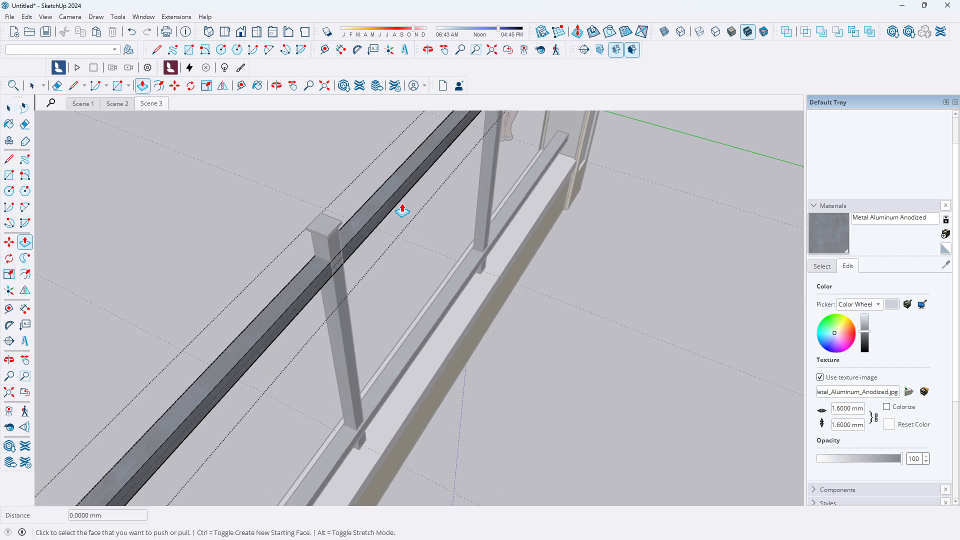
middle_drag(244, 246, 453, 221)
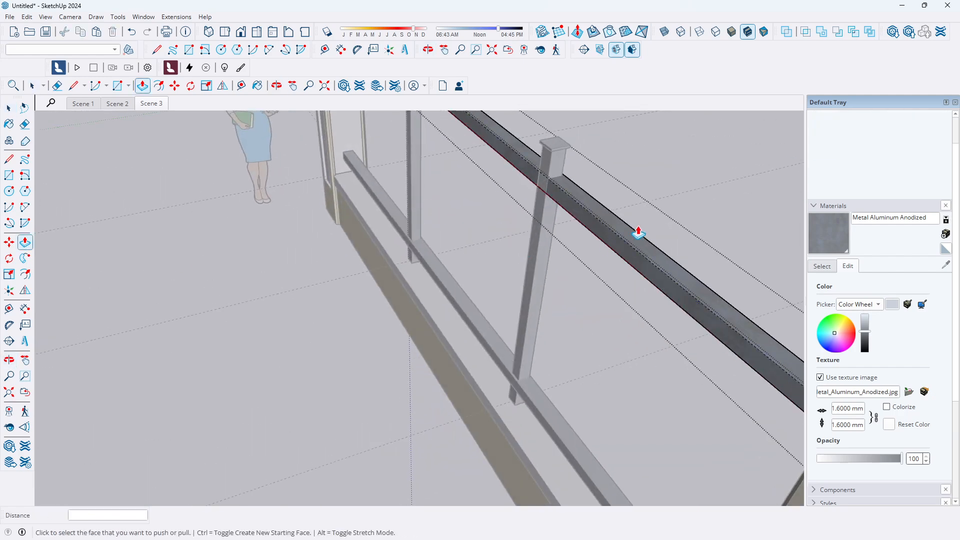
middle_drag(637, 229, 560, 223)
double_click(565, 217)
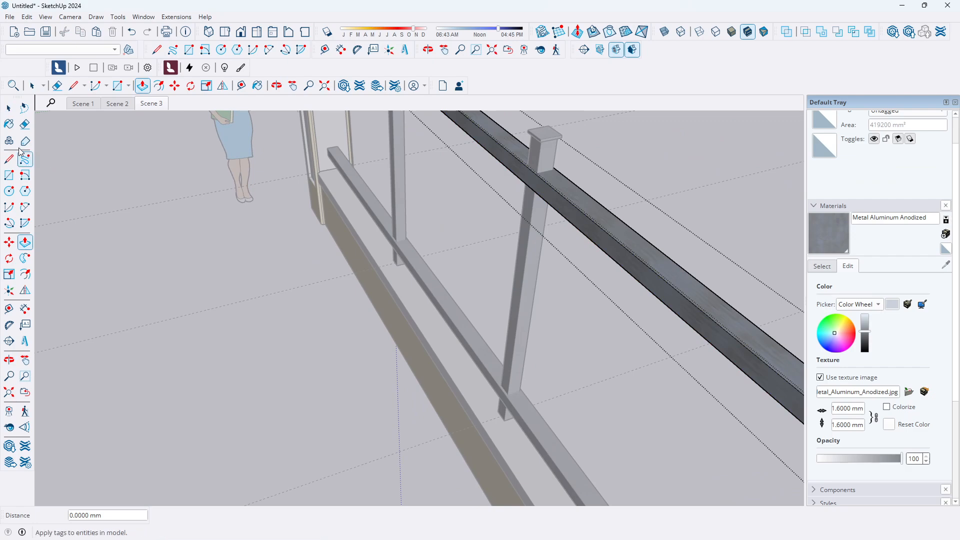
click(10, 109)
click(166, 292)
Orbit and zoom around the railing to inspect how the horizontal rails meet the posts and pillars
scroll(270, 257, down, 4)
scroll(295, 333, up, 4)
scroll(280, 345, down, 3)
middle_drag(246, 367, 489, 244)
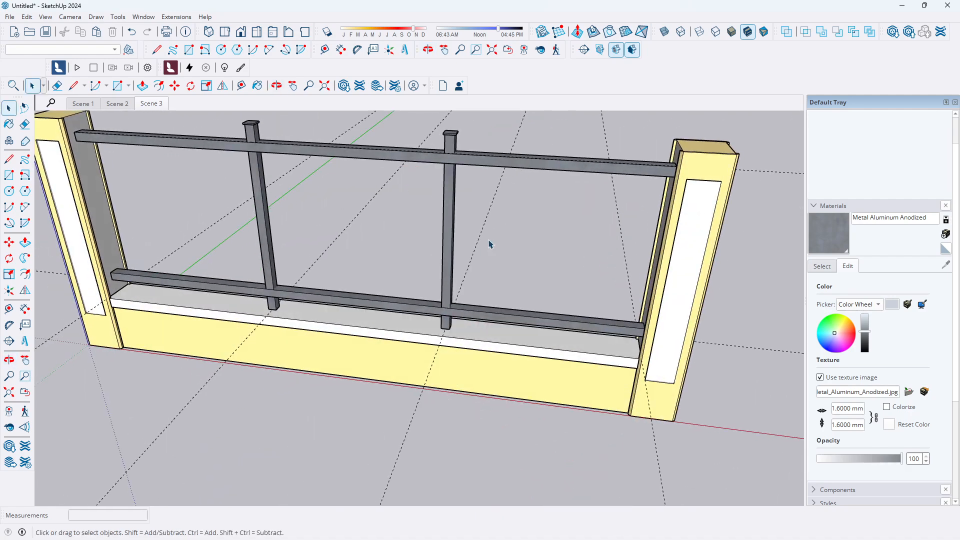
scroll(489, 245, down, 3)
scroll(270, 235, up, 4)
scroll(270, 235, up, 3)
scroll(295, 275, down, 4)
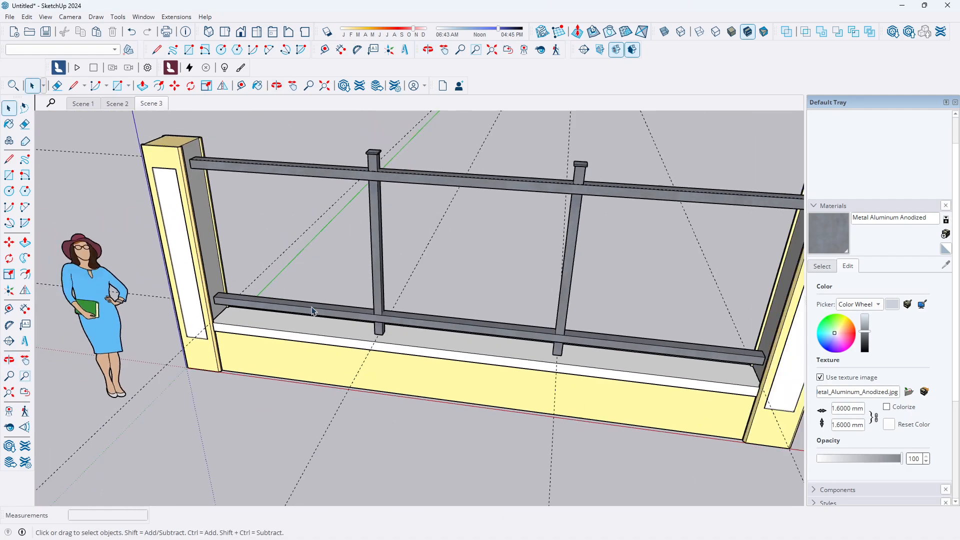
scroll(319, 304, up, 4)
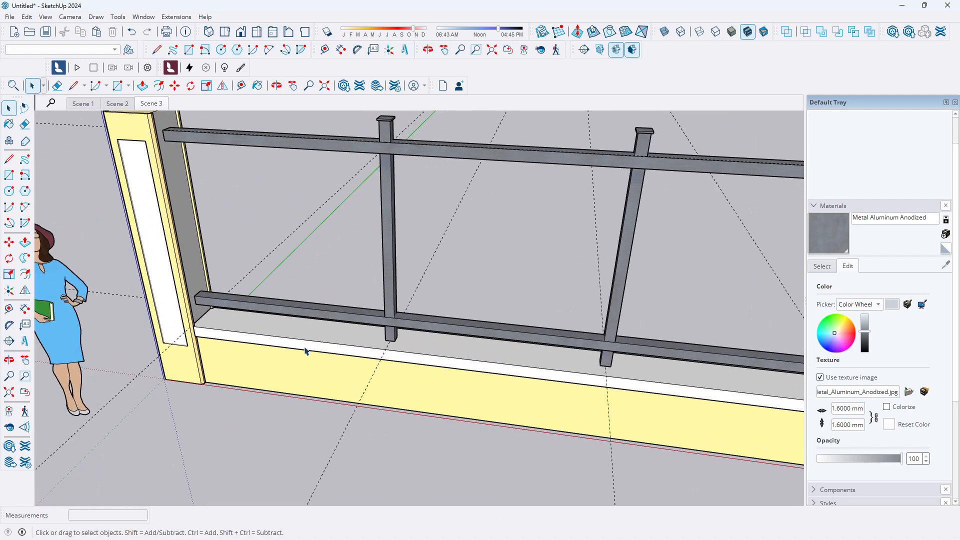
scroll(651, 422, up, 3)
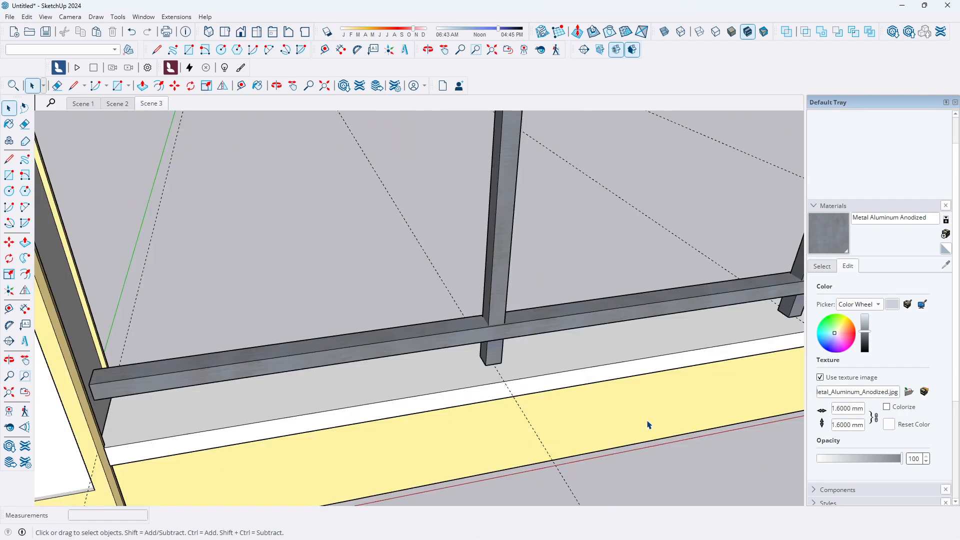
scroll(547, 358, down, 2)
scroll(520, 359, down, 3)
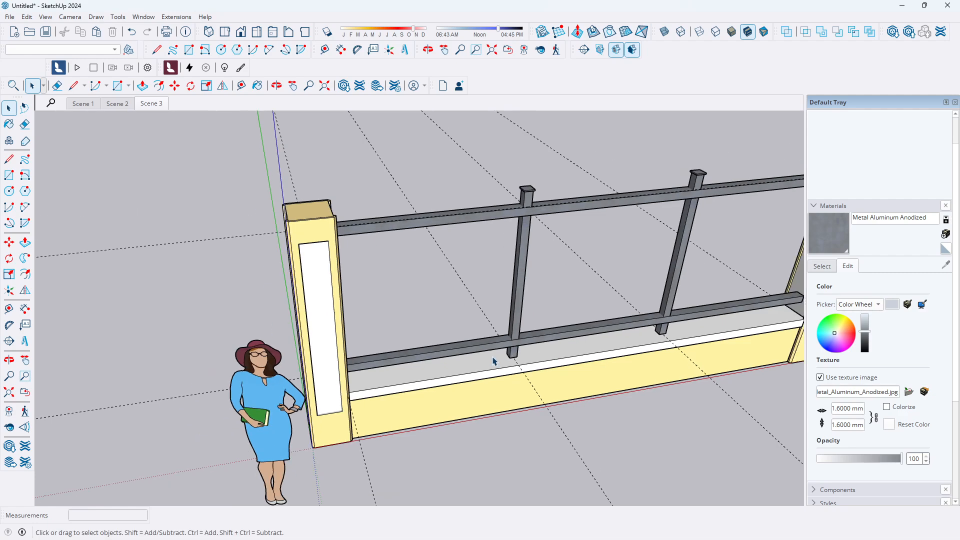
scroll(493, 337, up, 4)
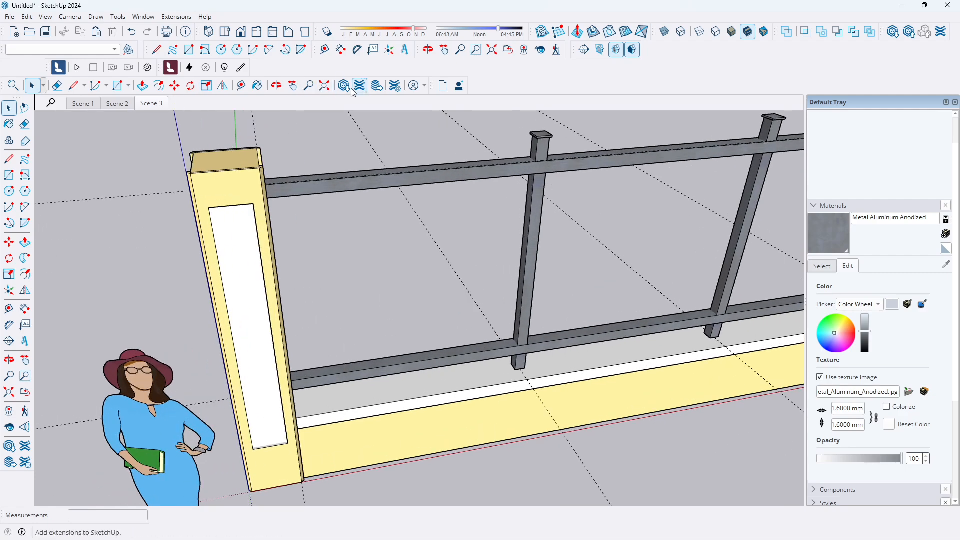
Switch between Scene 2 and Scene 3 and zoom in on the lower rail's end at the pillar
click(124, 103)
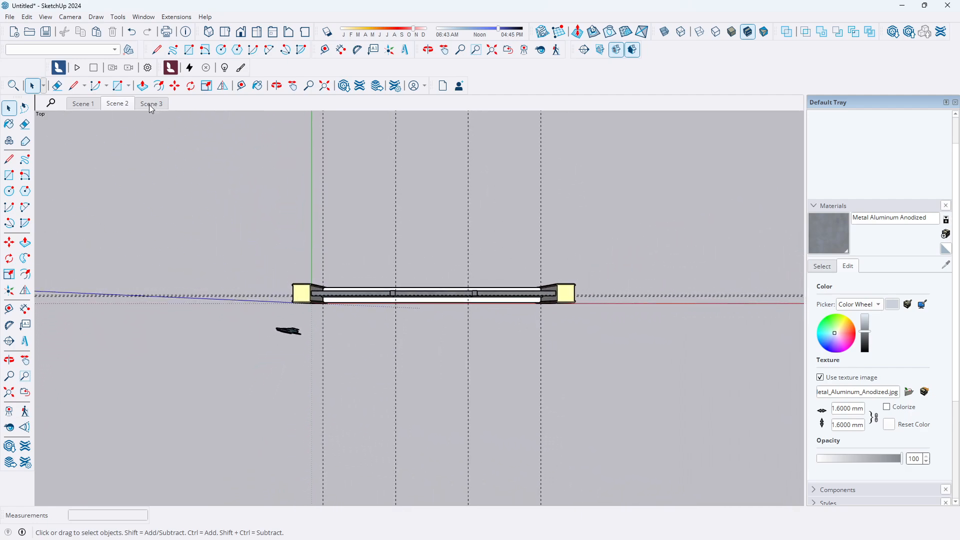
click(150, 104)
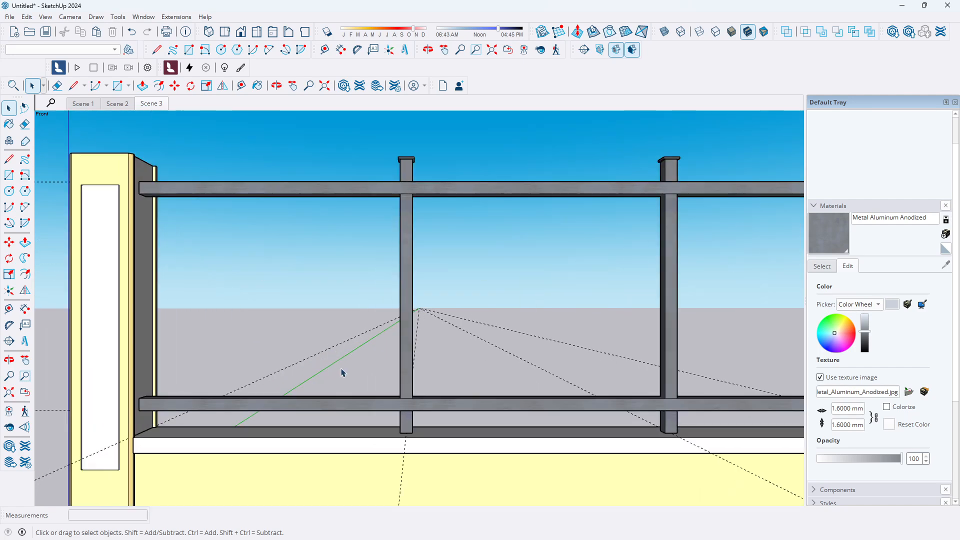
middle_drag(342, 369, 349, 423)
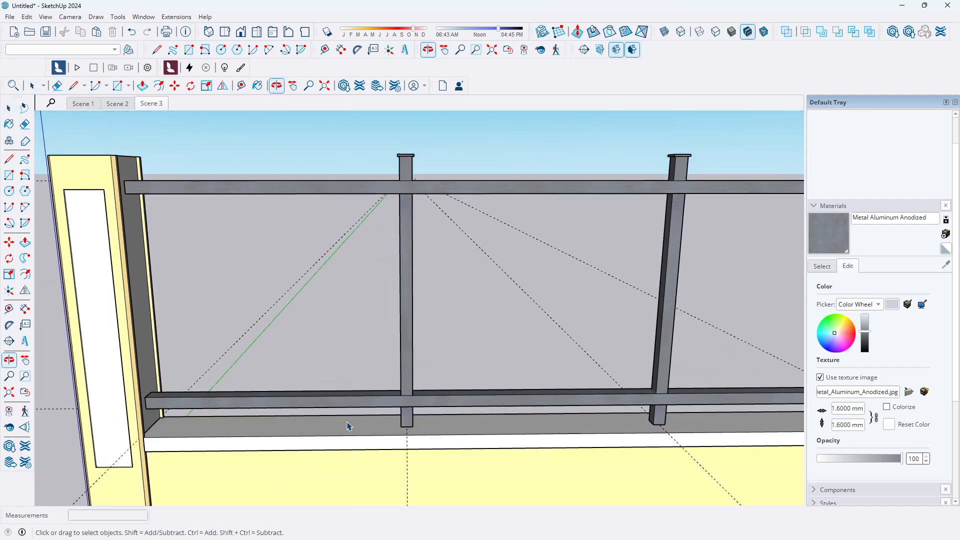
scroll(390, 389, up, 5)
middle_drag(390, 390, 434, 416)
scroll(413, 395, up, 4)
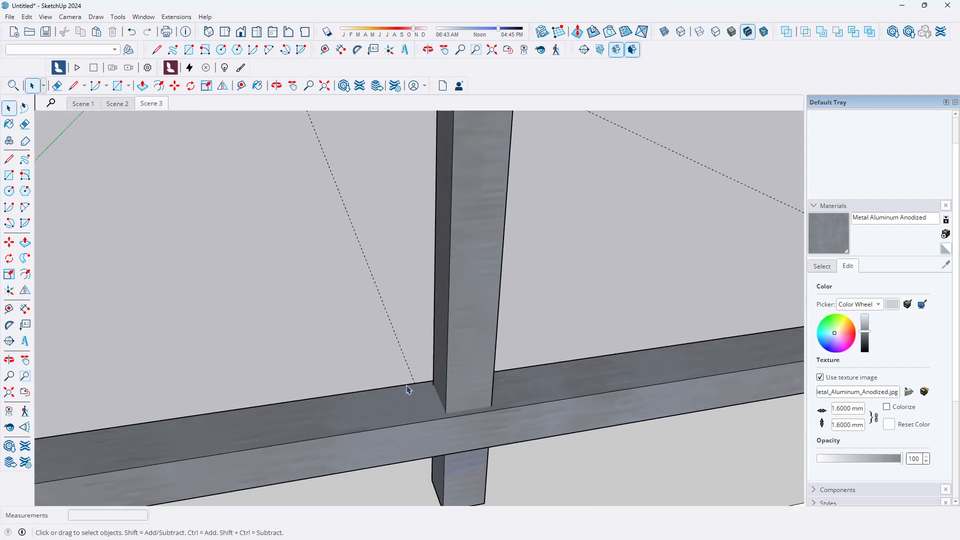
scroll(422, 395, down, 3)
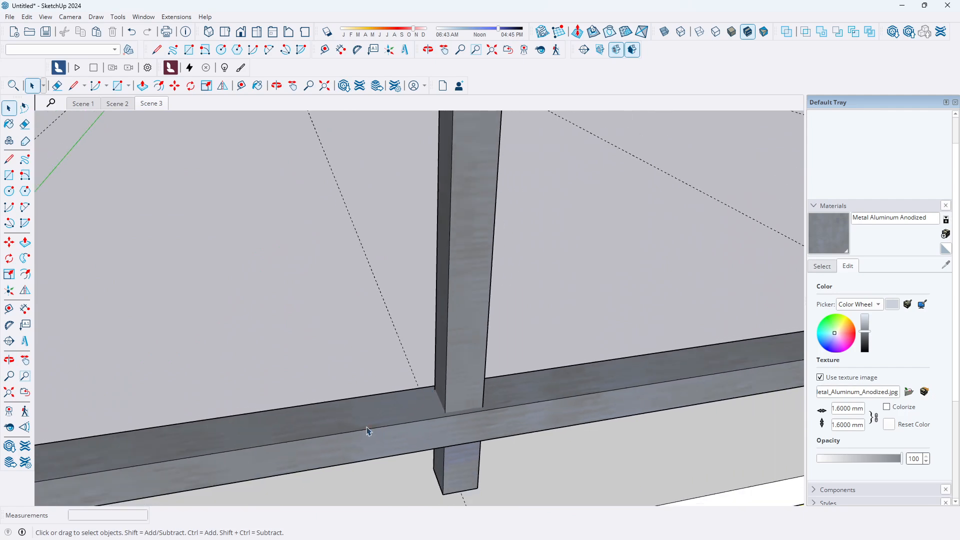
scroll(441, 410, down, 6)
middle_drag(442, 409, 396, 415)
scroll(394, 412, up, 1)
scroll(452, 400, down, 3)
scroll(139, 419, up, 5)
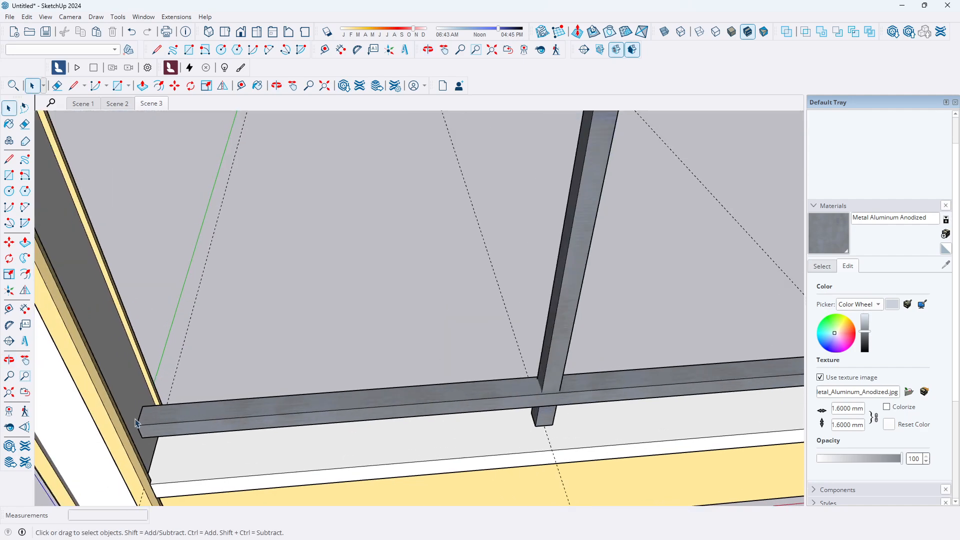
scroll(140, 420, up, 2)
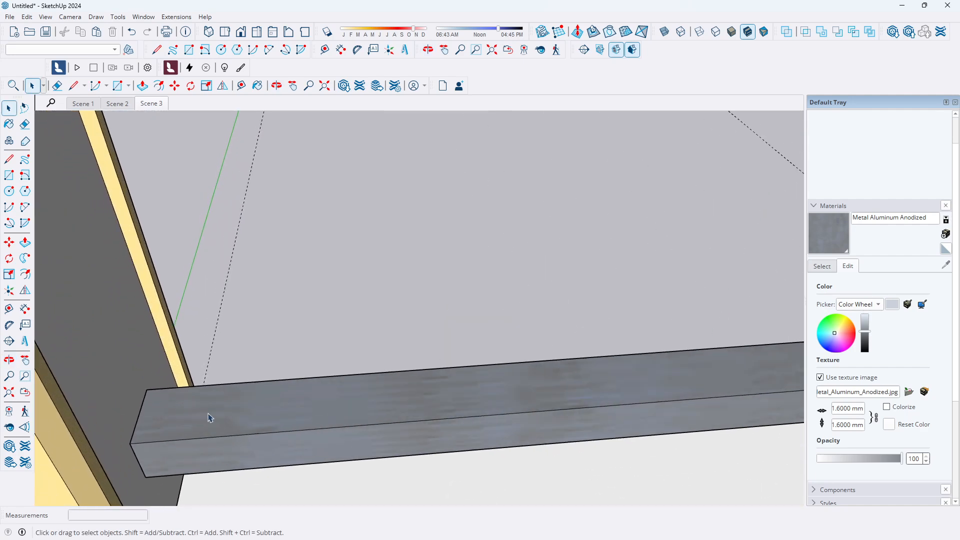
click(9, 159)
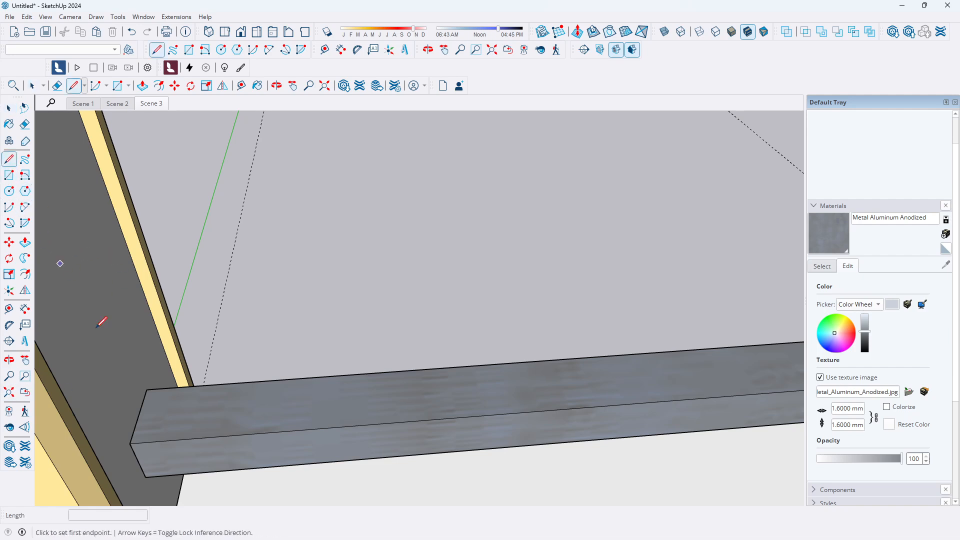
click(139, 415)
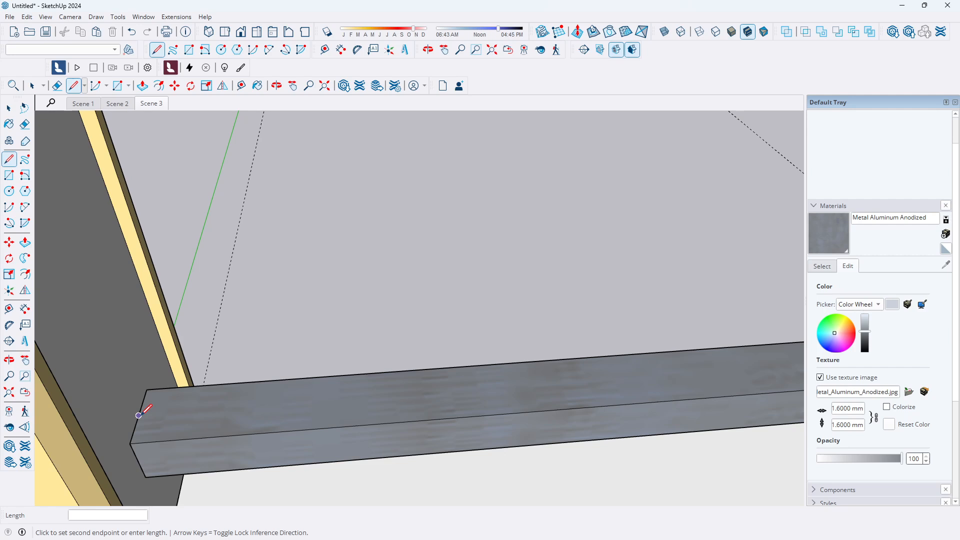
key(Escape)
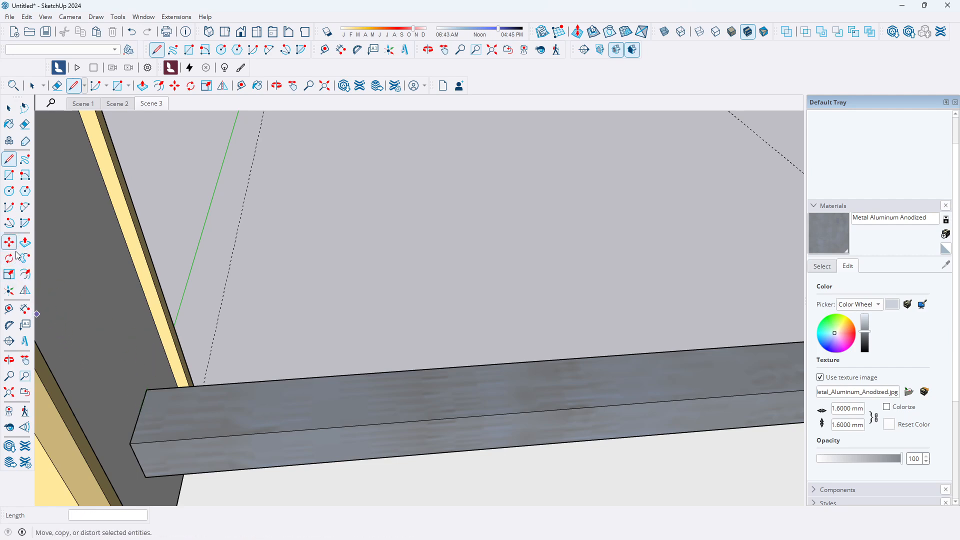
Place a Tape Measure guide 12 mm in from the lower rail's end along its top edge
click(10, 310)
scroll(142, 369, down, 5)
scroll(677, 360, up, 5)
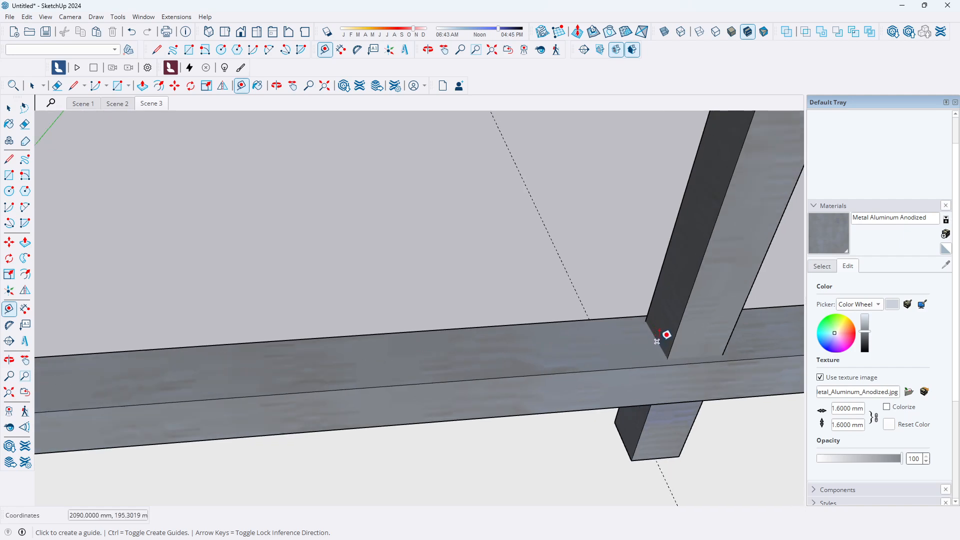
click(657, 341)
key(Escape)
click(663, 351)
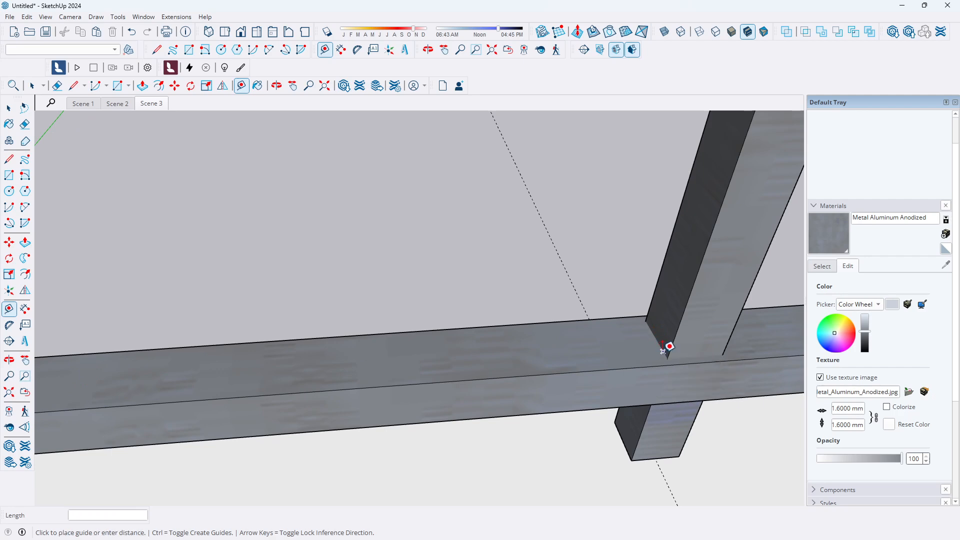
key(Escape)
scroll(655, 340, down, 3)
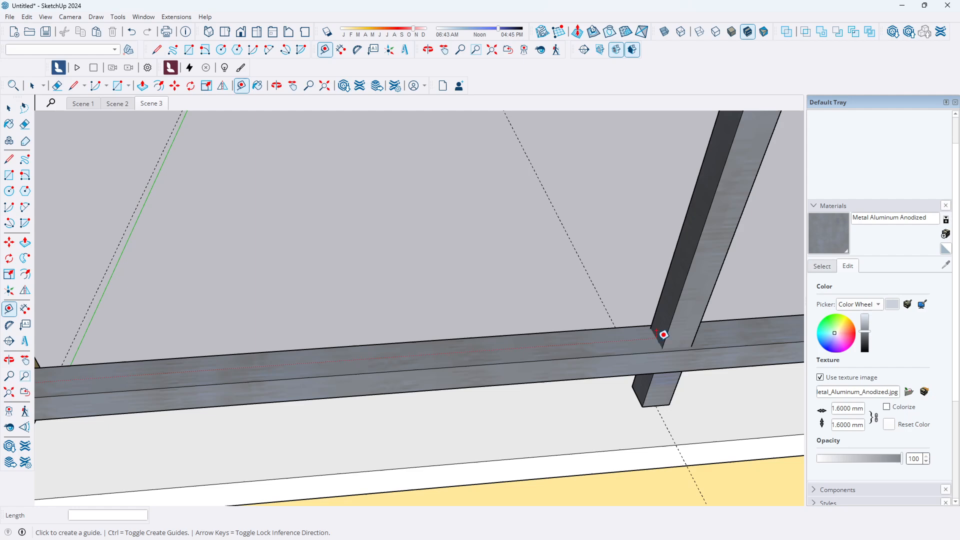
scroll(586, 391, down, 2)
scroll(290, 400, up, 2)
scroll(189, 400, up, 2)
click(191, 376)
text(12)
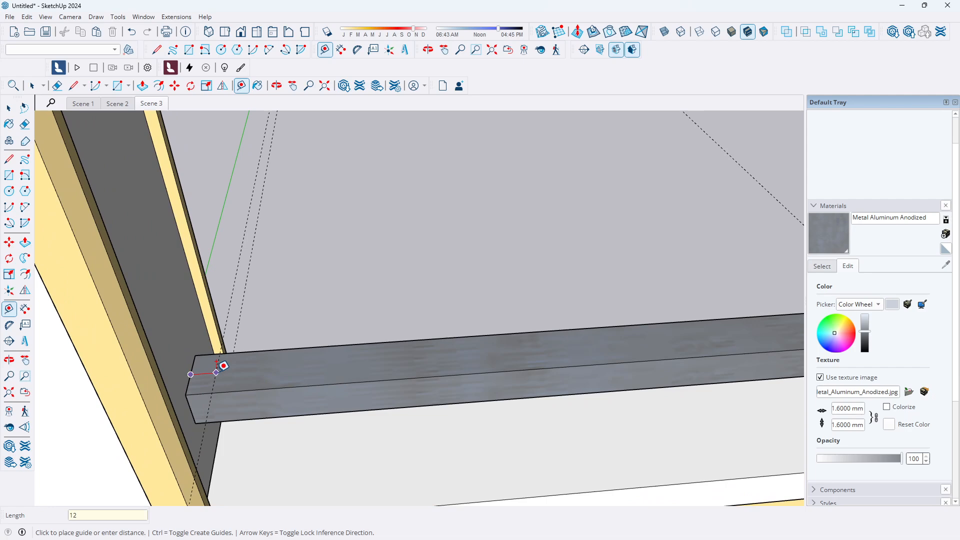
key(Return)
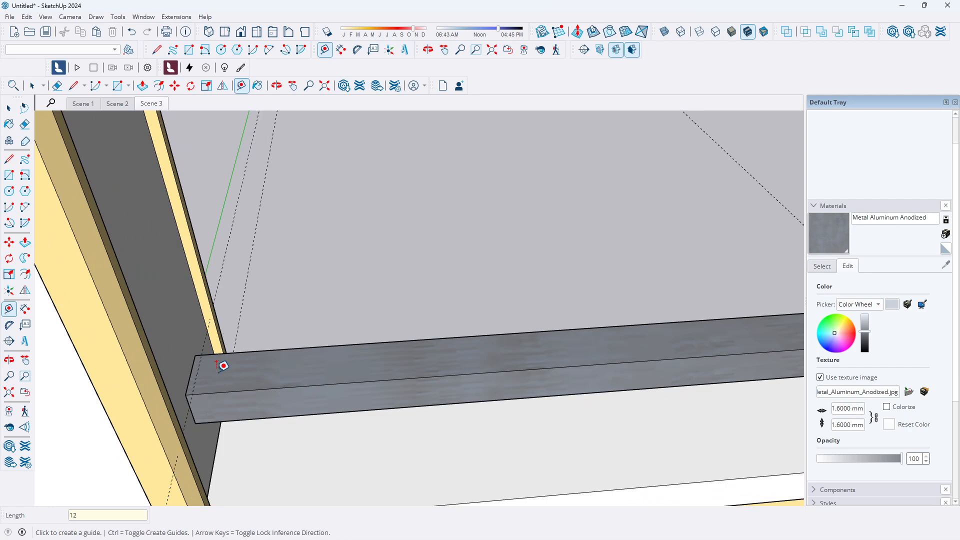
click(190, 374)
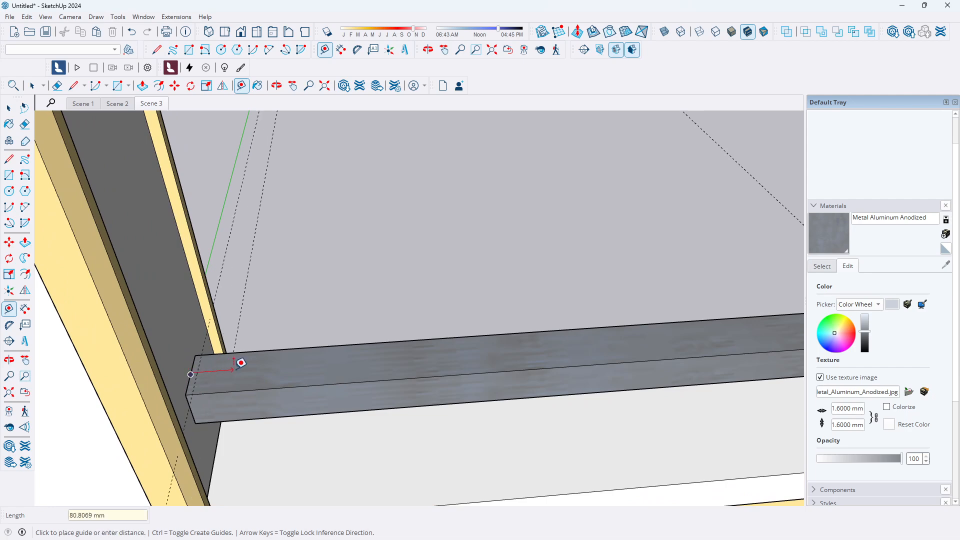
key(Escape)
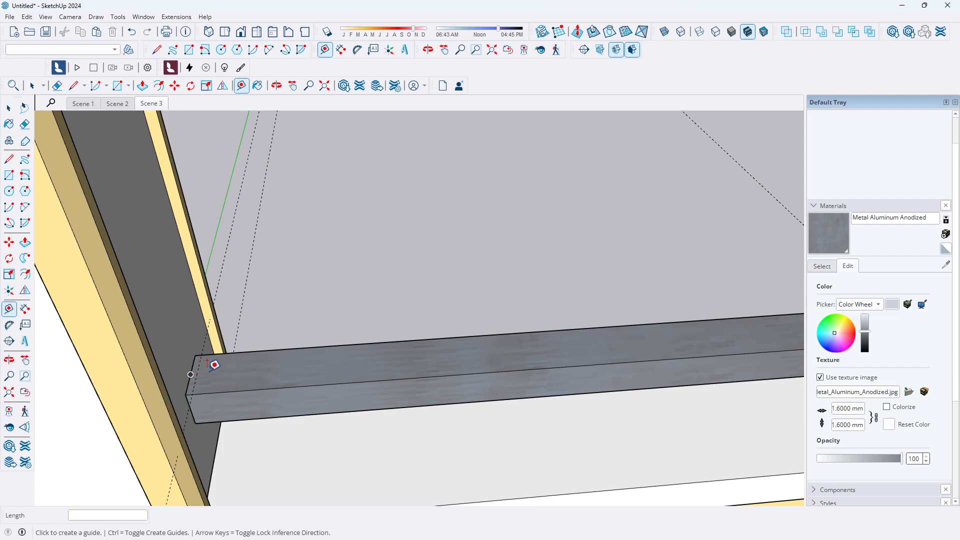
Place another Tape Measure guide 1 mm in from the lower rail's end edge
click(191, 374)
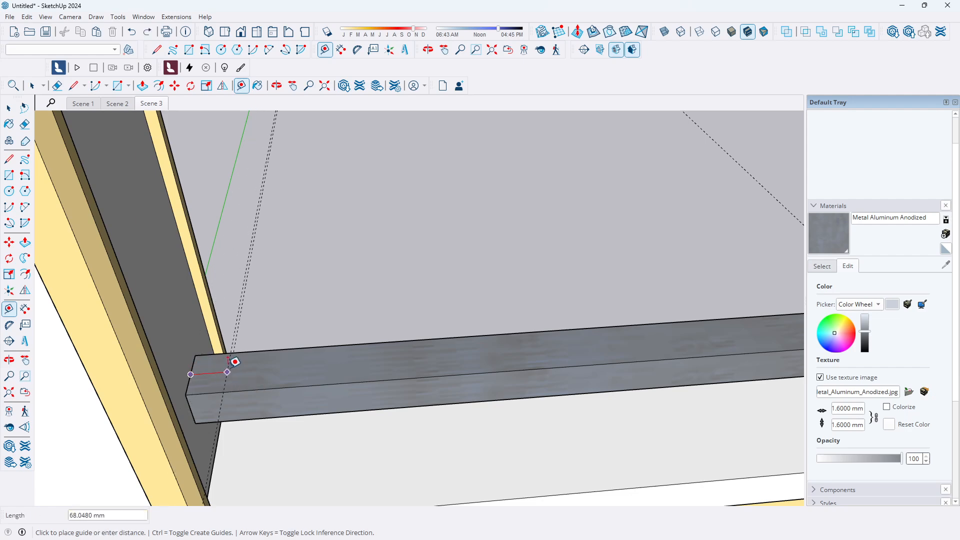
text(1)
key(Return)
scroll(325, 336, down, 2)
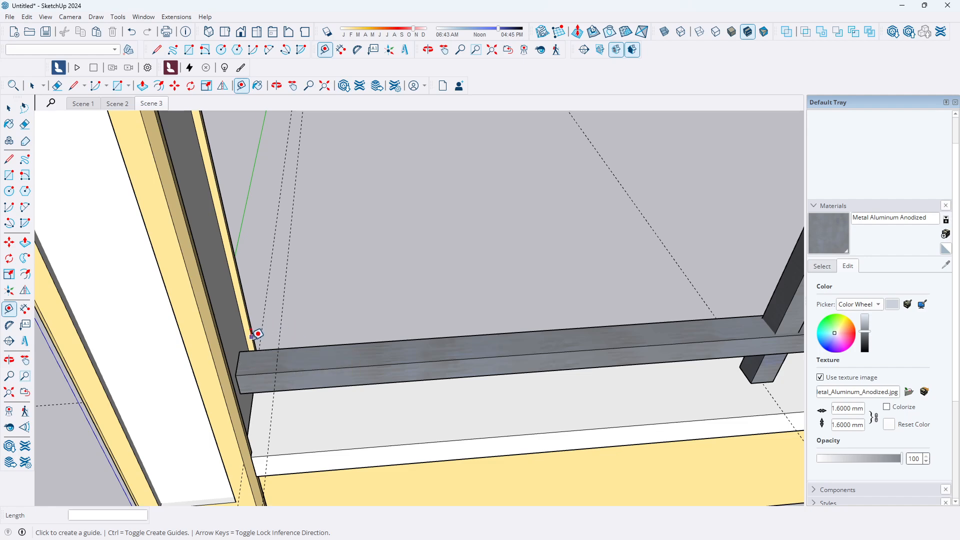
scroll(255, 334, down, 4)
scroll(475, 336, up, 3)
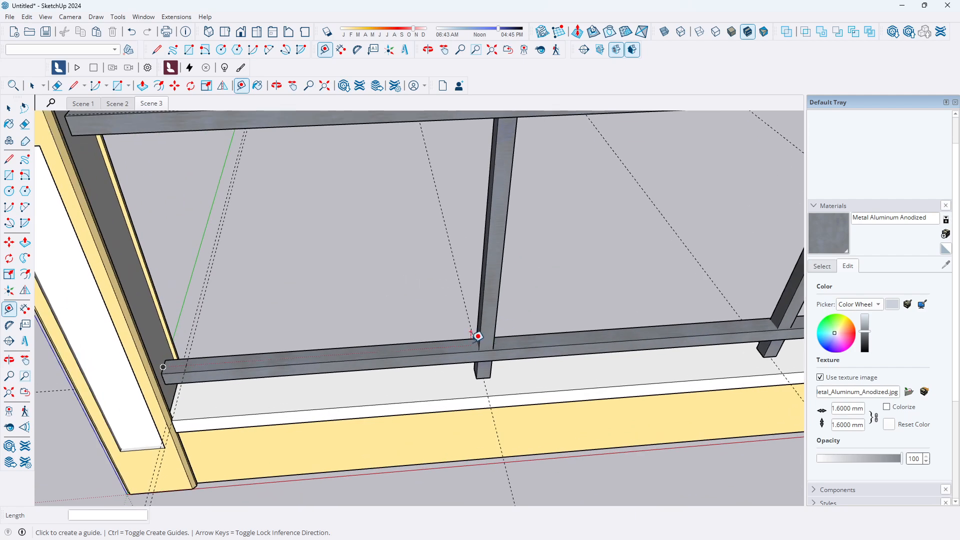
scroll(479, 336, up, 2)
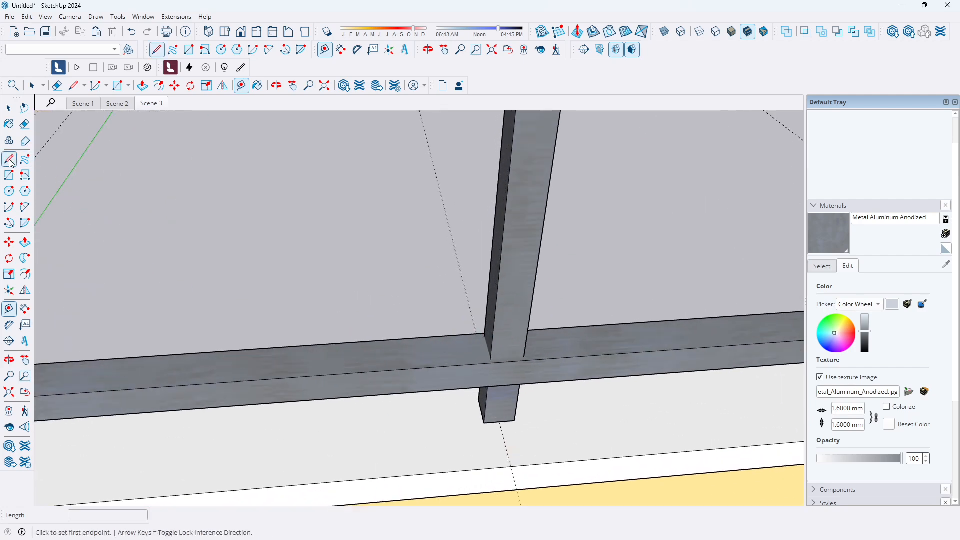
Draw a line on the lower rail's top face along the side edge of the vertical post
click(9, 160)
scroll(531, 380, up, 3)
scroll(550, 413, up, 2)
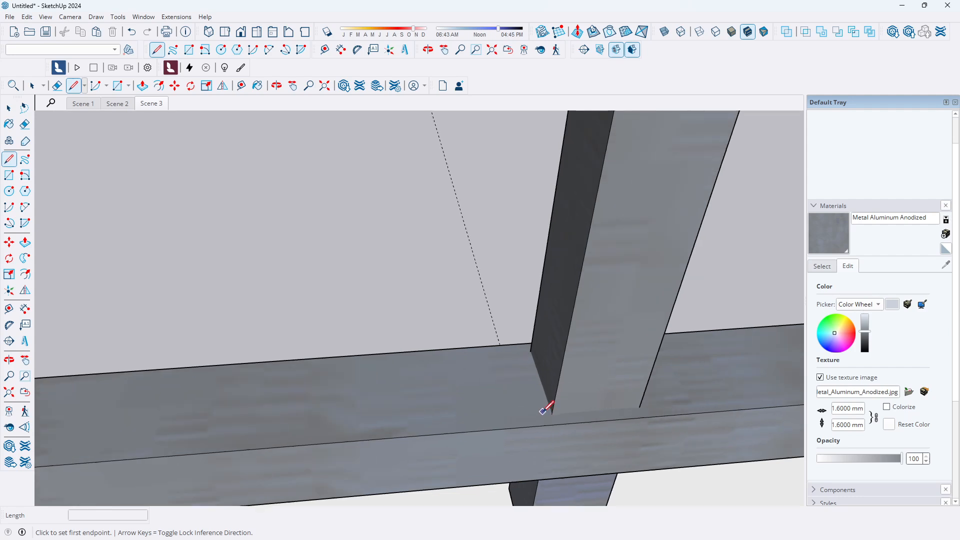
click(552, 414)
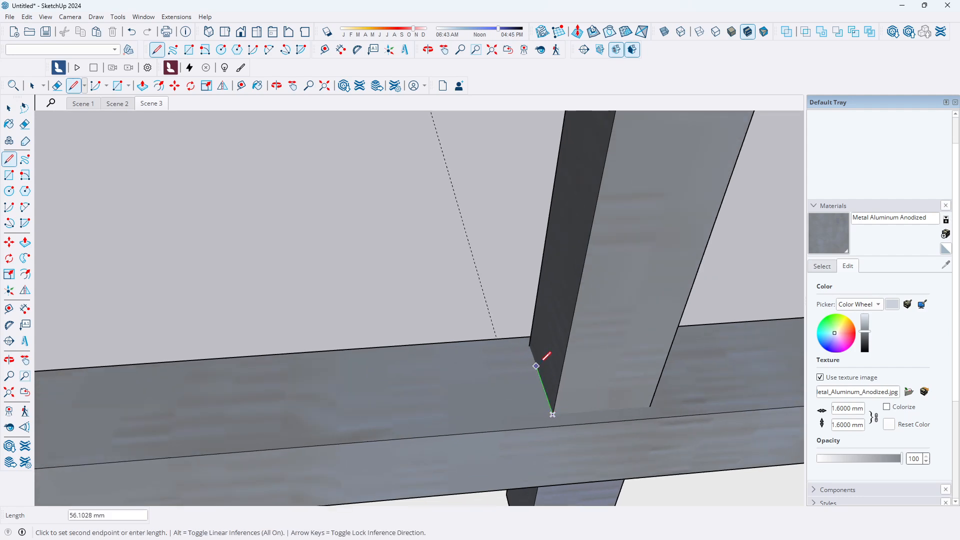
click(531, 345)
key(Escape)
Place a Tape Measure guide 1 mm away from that new line on the rail's top face
click(9, 309)
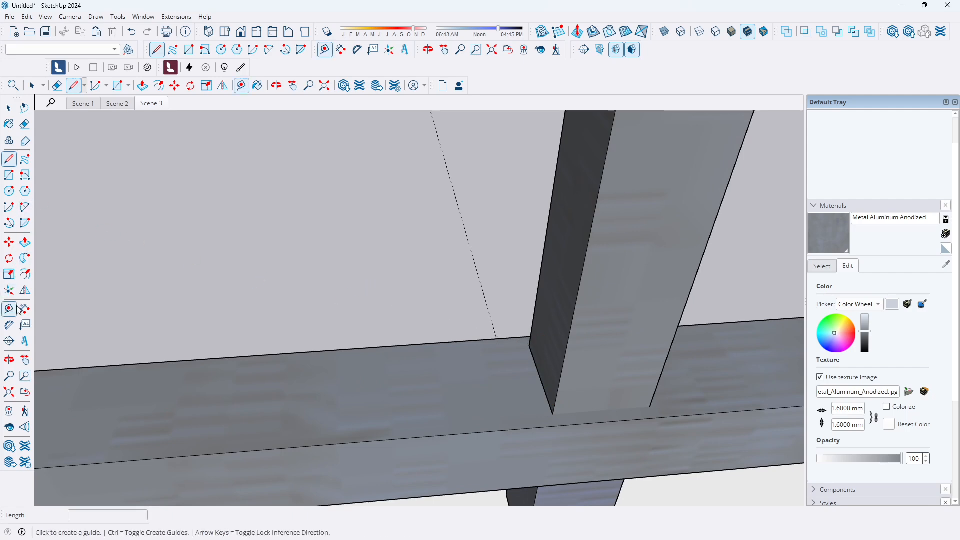
click(537, 370)
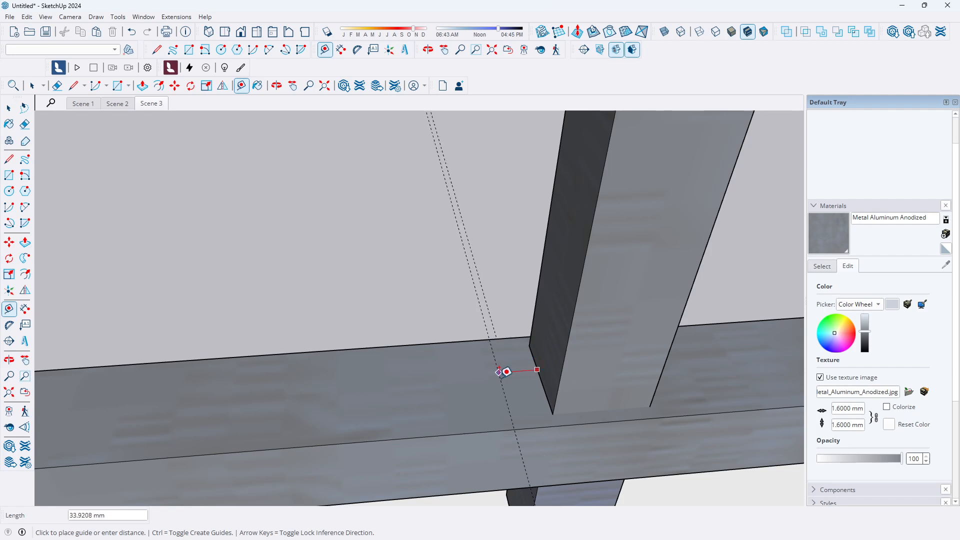
text(120)
key(Return)
Draw a small closed rectangle on the lower rail's top face along the guide, with 20 mm and 40 mm edges
click(9, 159)
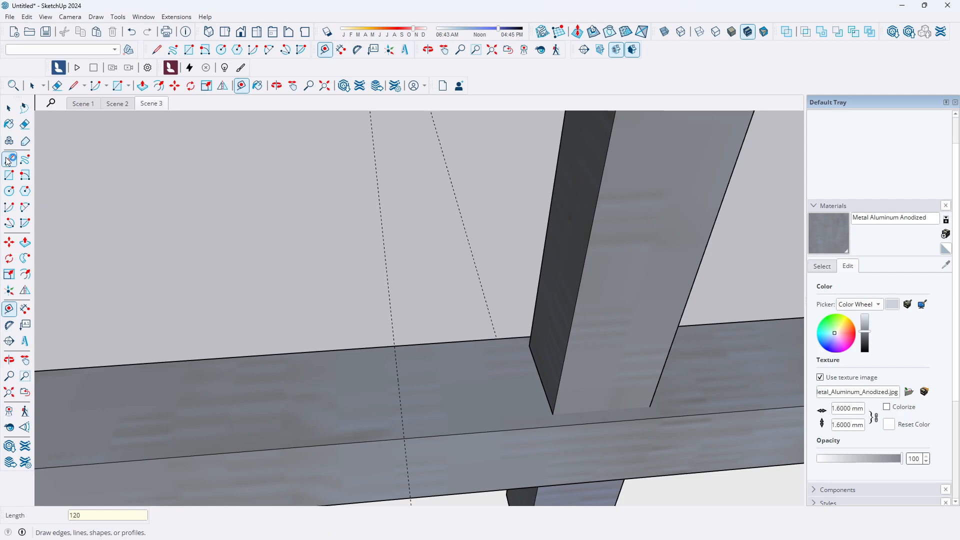
click(399, 388)
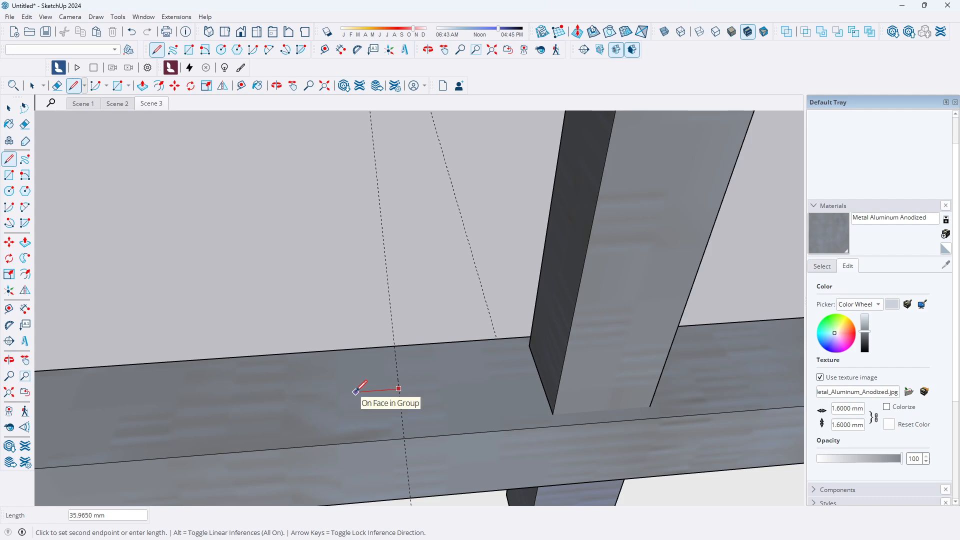
text(2)
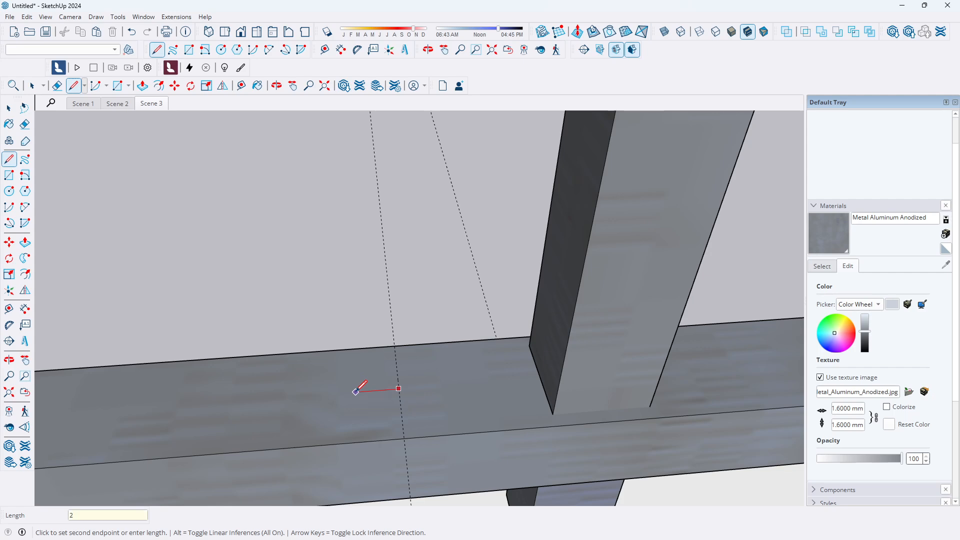
text(0)
key(Return)
scroll(380, 388, up, 1)
scroll(380, 388, up, 2)
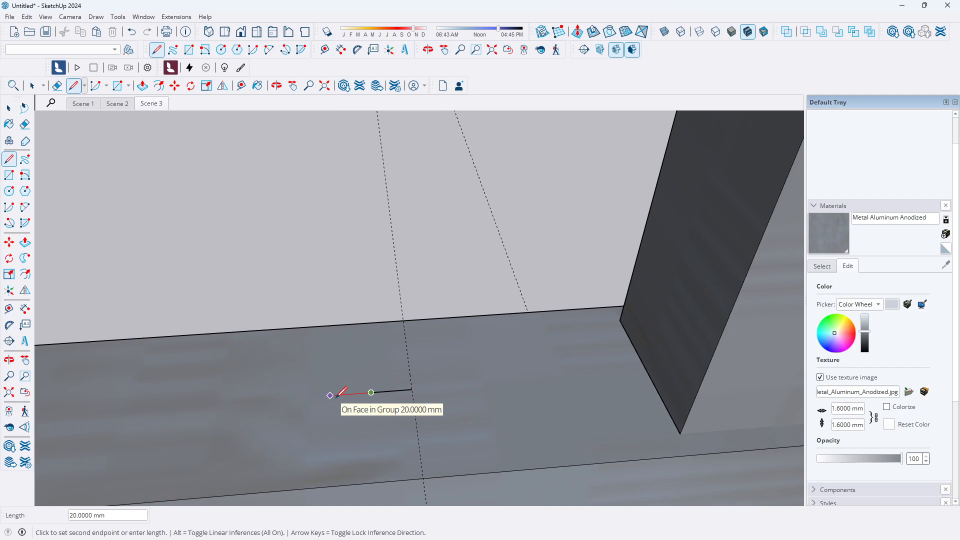
click(331, 396)
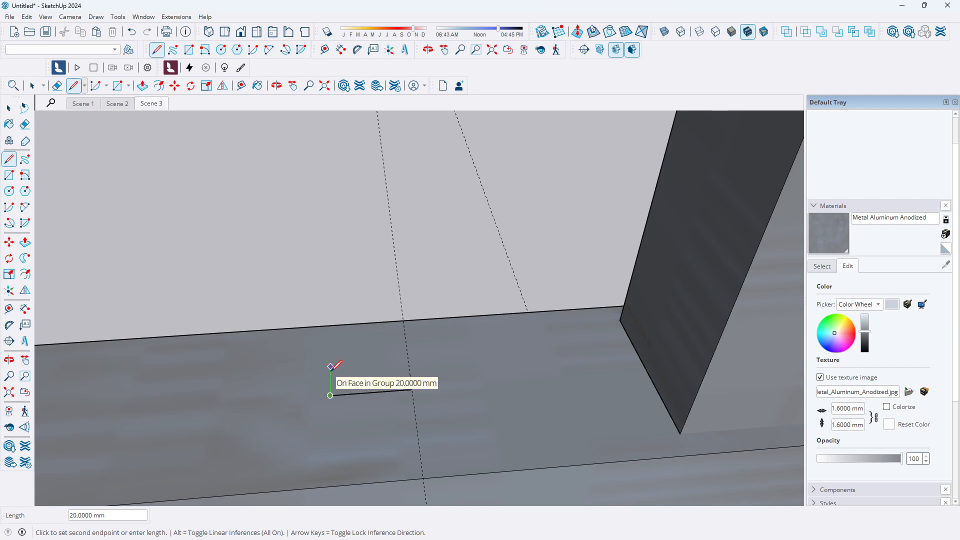
click(330, 366)
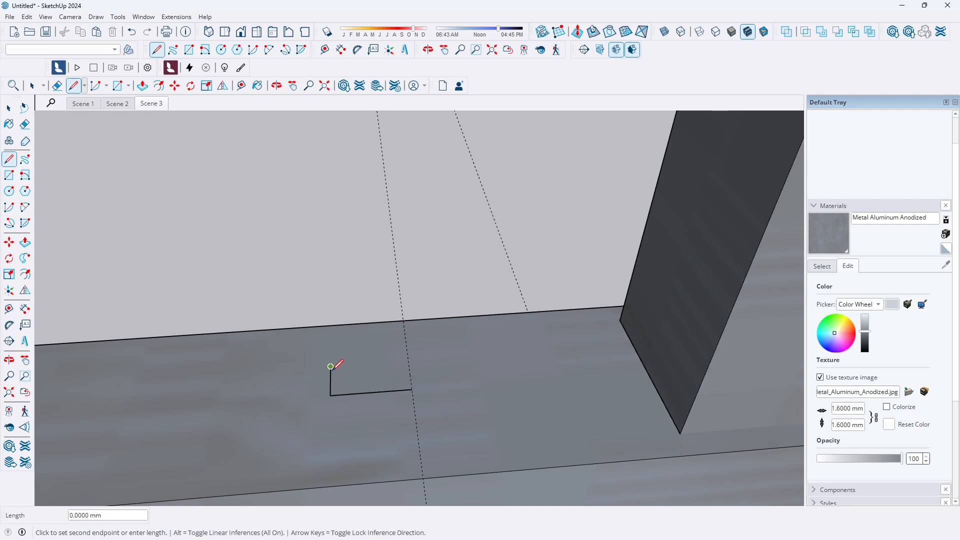
click(408, 361)
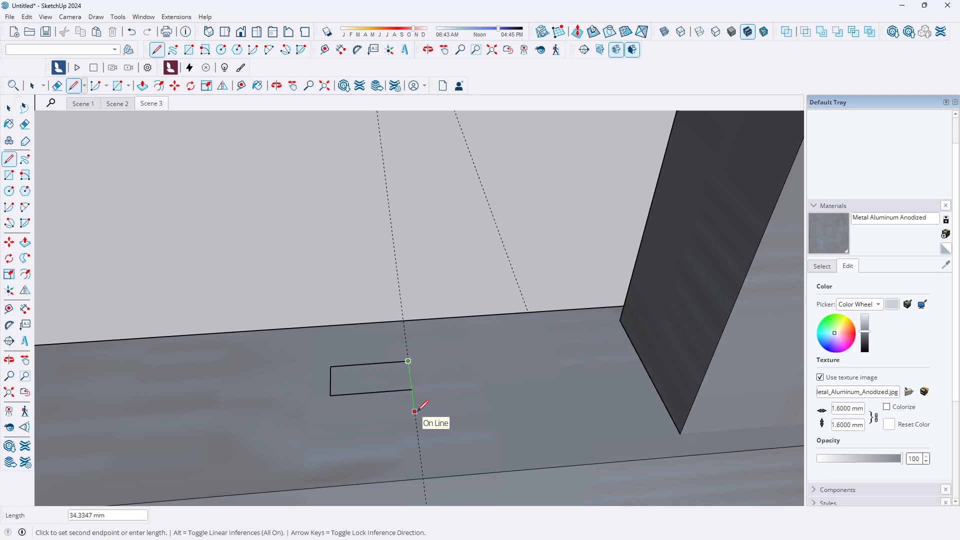
text(4)
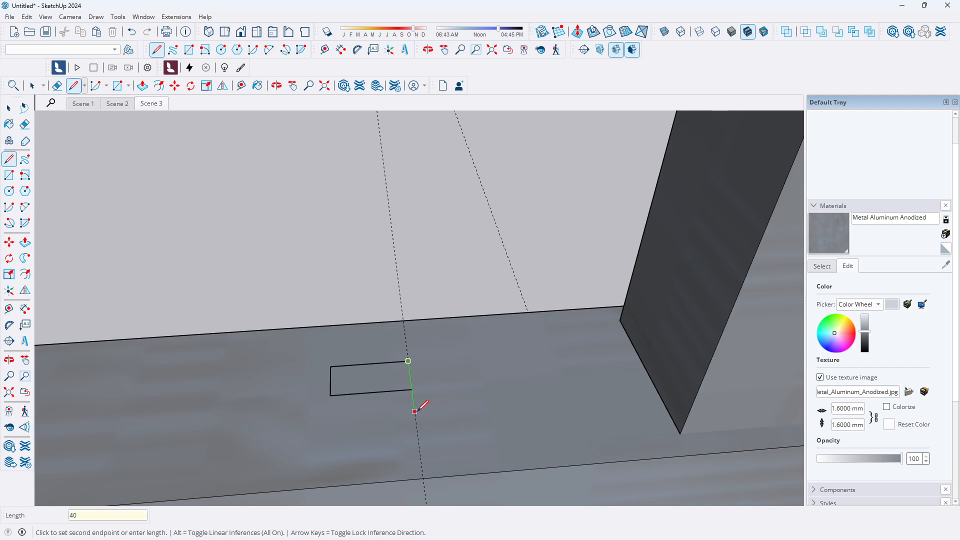
text(0)
key(Return)
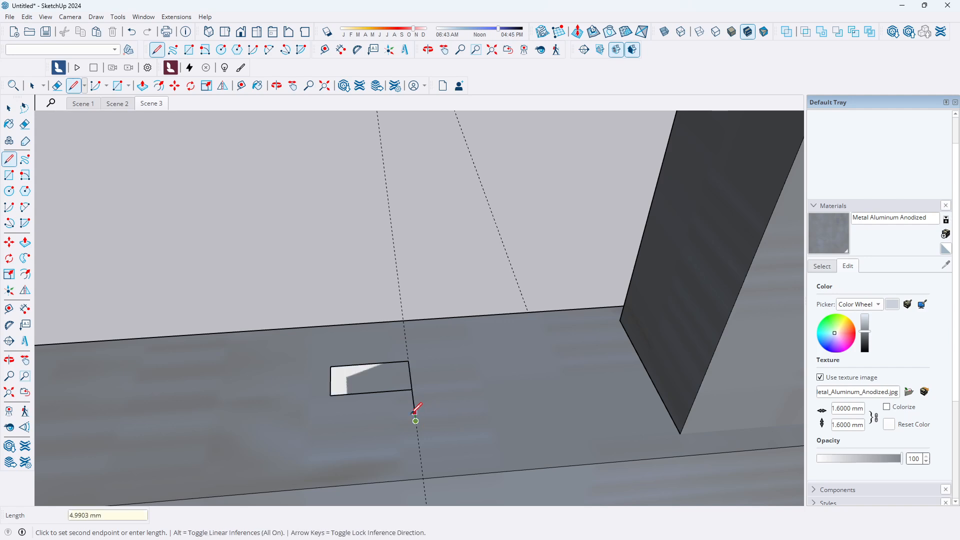
click(329, 428)
click(330, 396)
Delete the stray edge inside the new rectangle
scroll(444, 400, down, 2)
scroll(450, 394, down, 1)
click(9, 108)
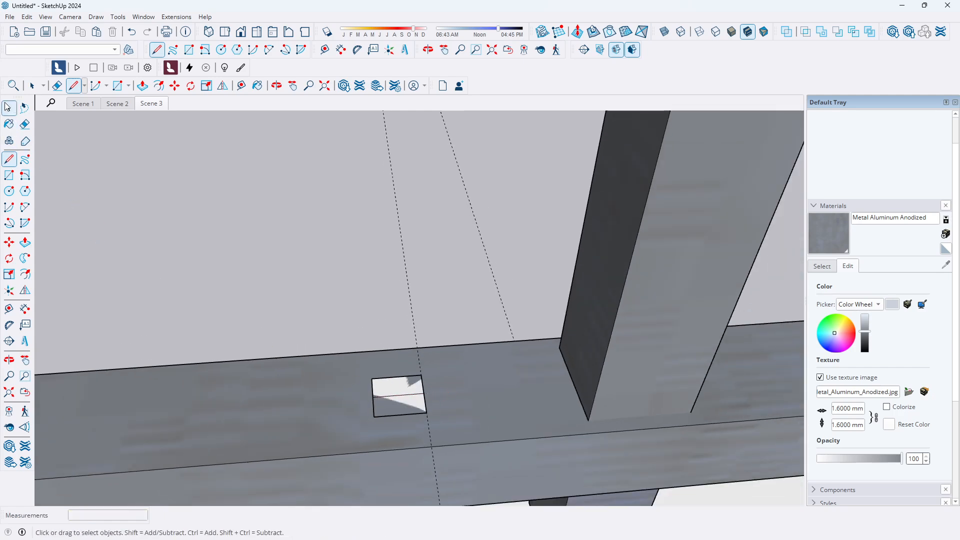
click(413, 396)
key(Delete)
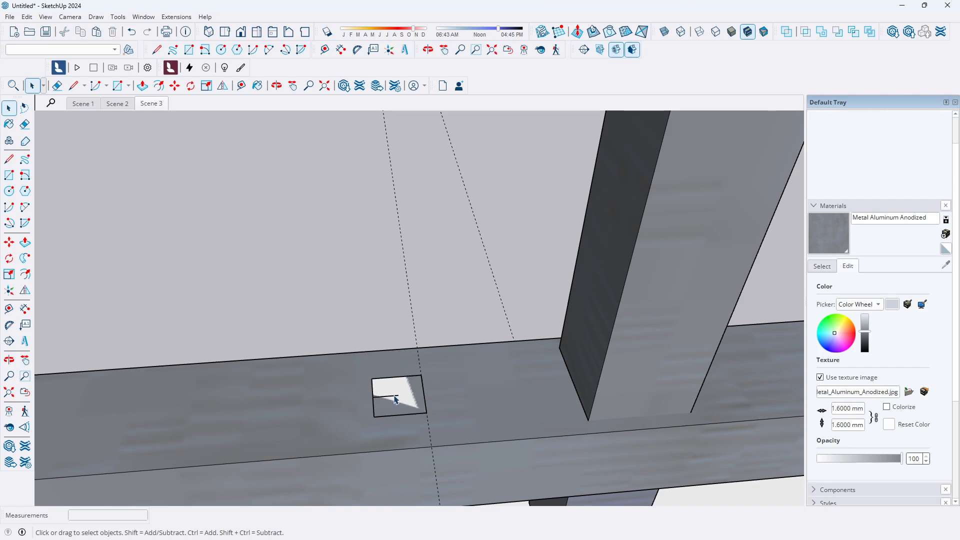
Select the rectangle's face and make it into a group
scroll(514, 355, down, 3)
scroll(436, 366, up, 2)
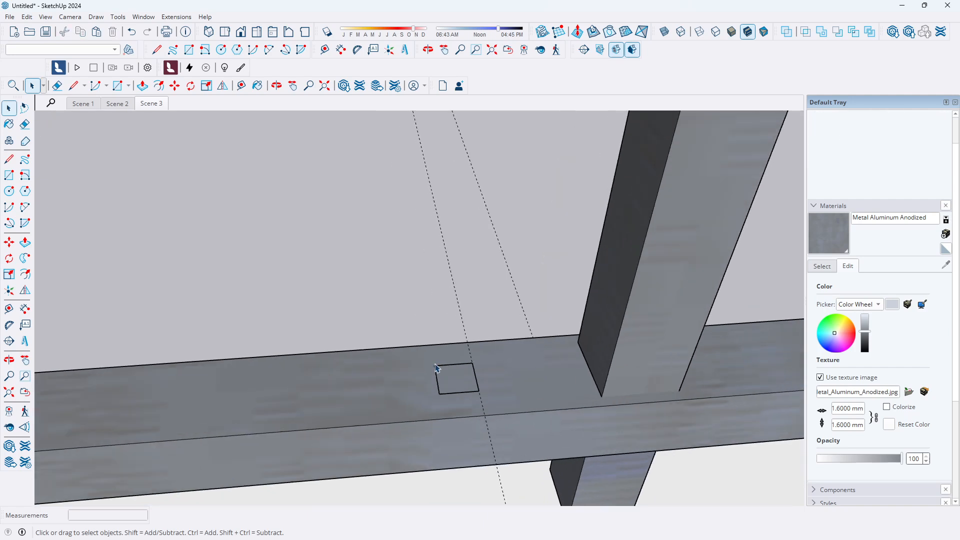
click(465, 383)
scroll(466, 384, up, 2)
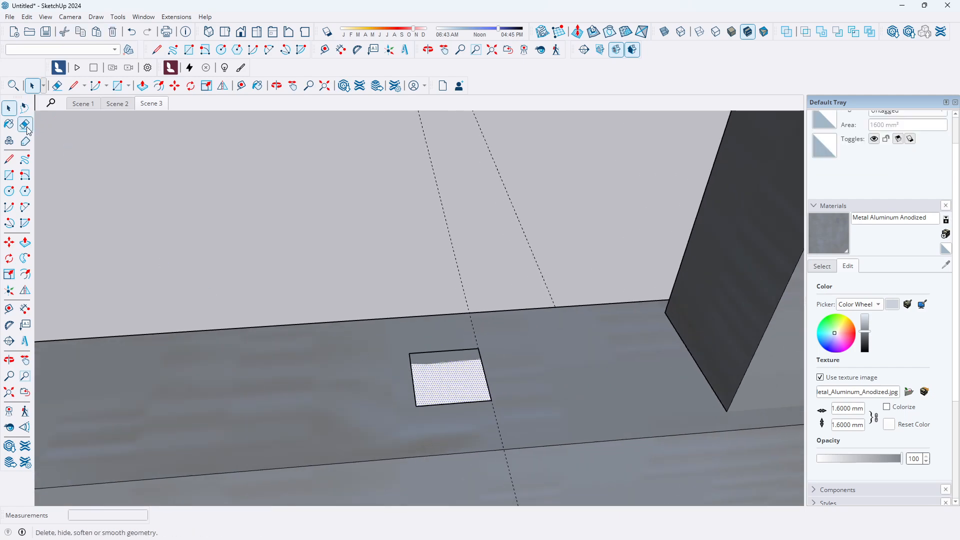
click(27, 16)
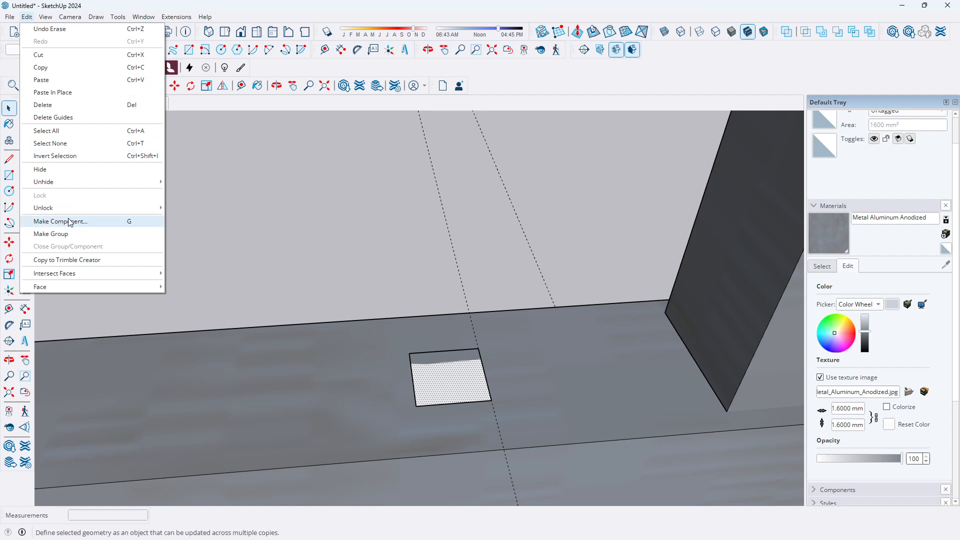
click(70, 234)
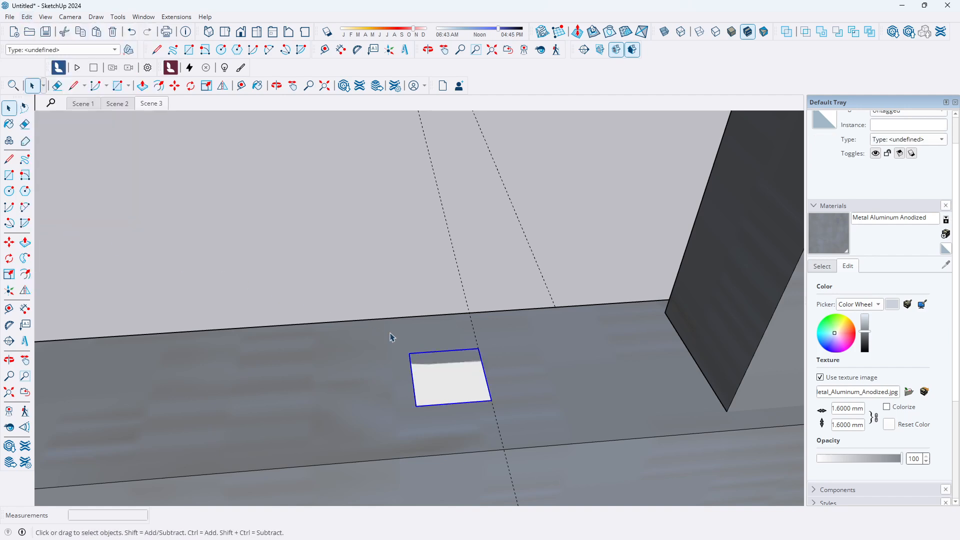
Inside the group, Push/Pull the rectangle up about 1340 mm to the upper rail to form a new baluster
double_click(458, 382)
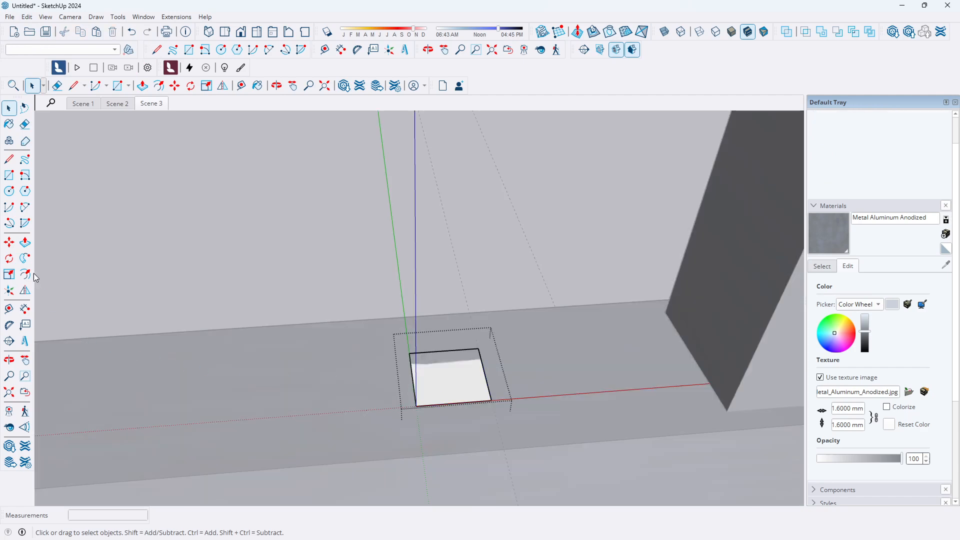
click(25, 242)
click(450, 386)
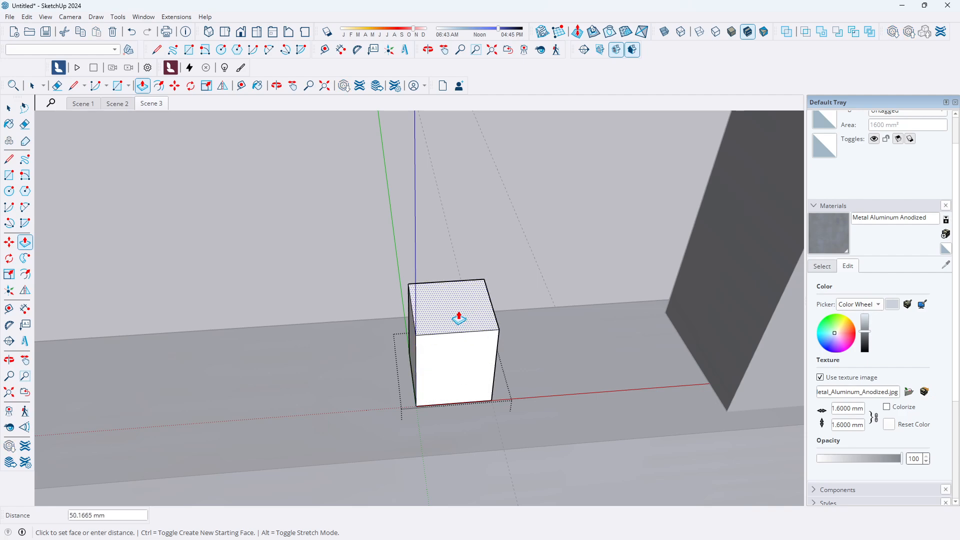
scroll(460, 365, down, 10)
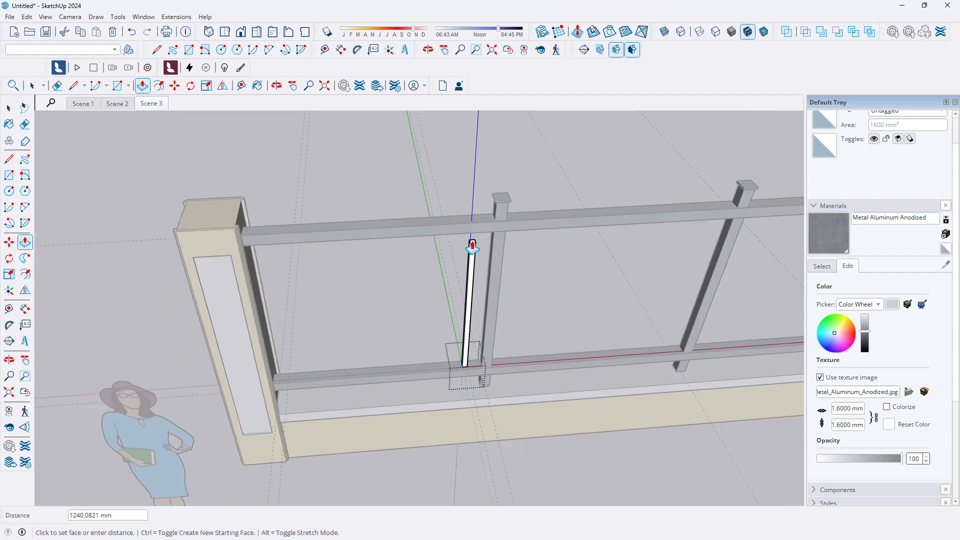
scroll(473, 247, up, 3)
scroll(497, 239, up, 3)
click(496, 241)
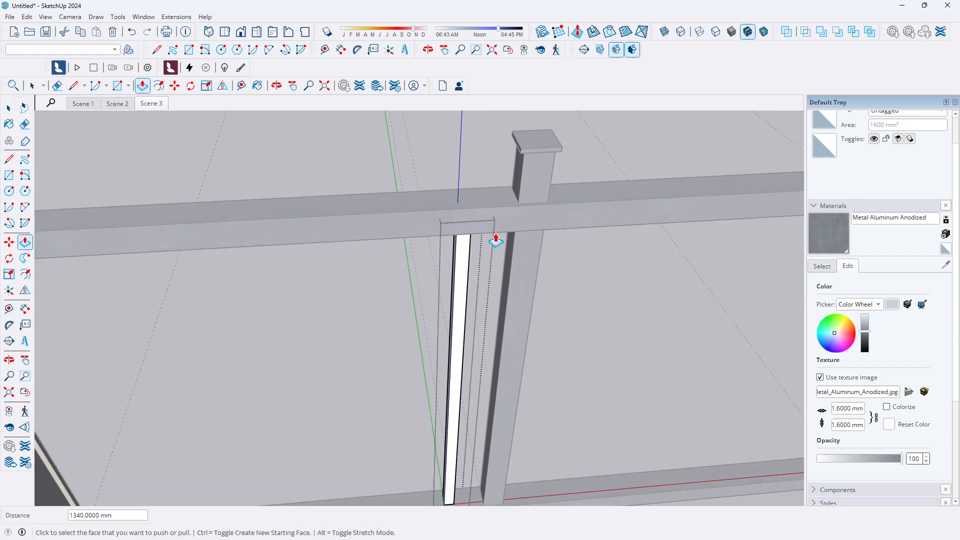
scroll(409, 214, down, 5)
key(space)
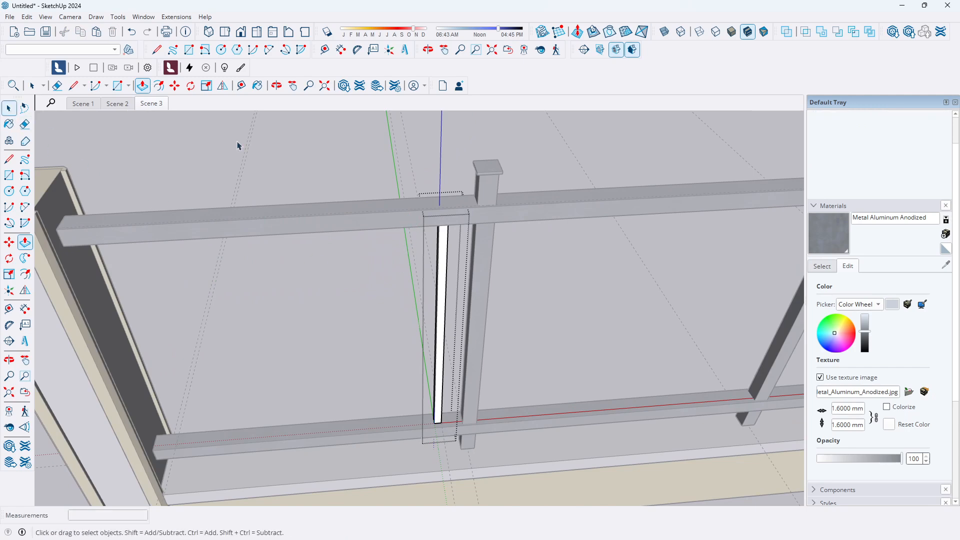
Paint the new baluster with the Metal Aluminum Anodized material
click(833, 236)
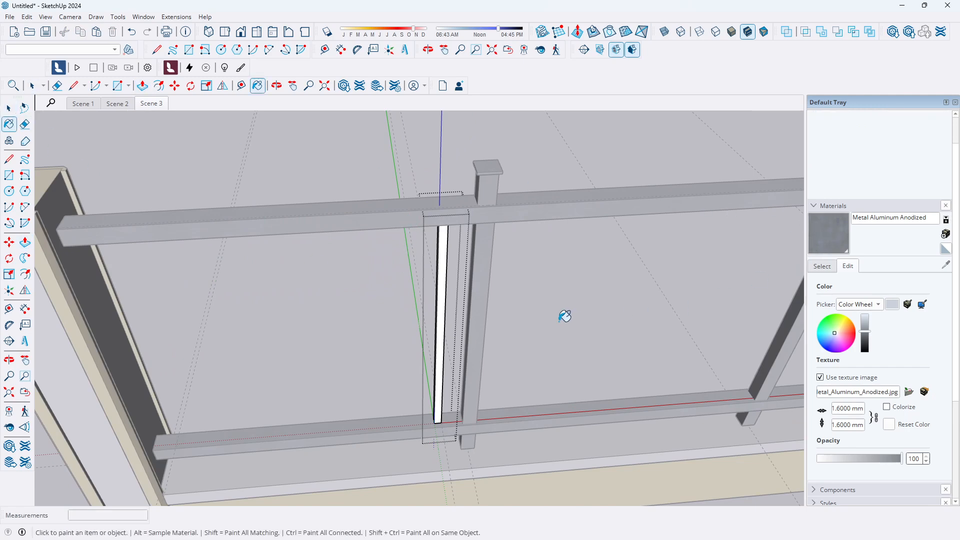
click(445, 313)
key(space)
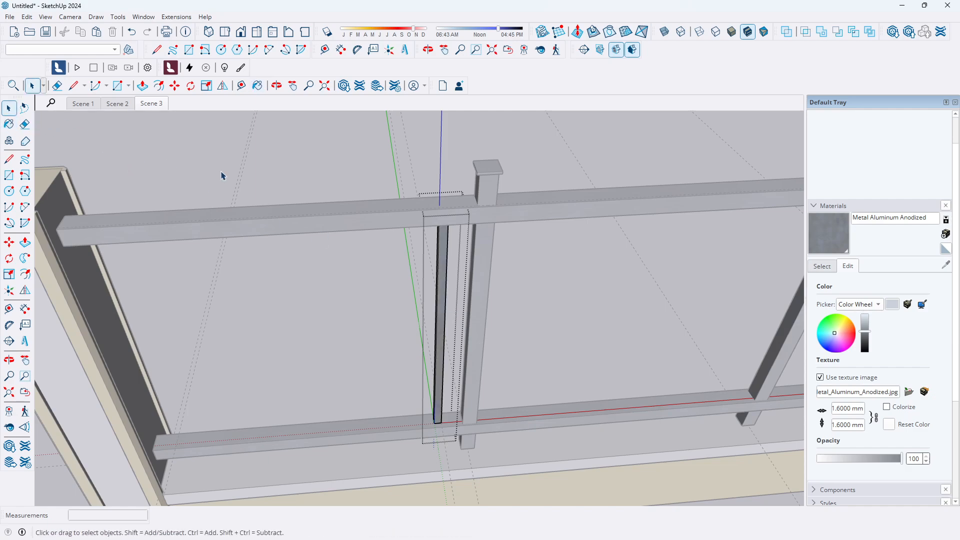
click(244, 157)
middle_drag(483, 296, 595, 244)
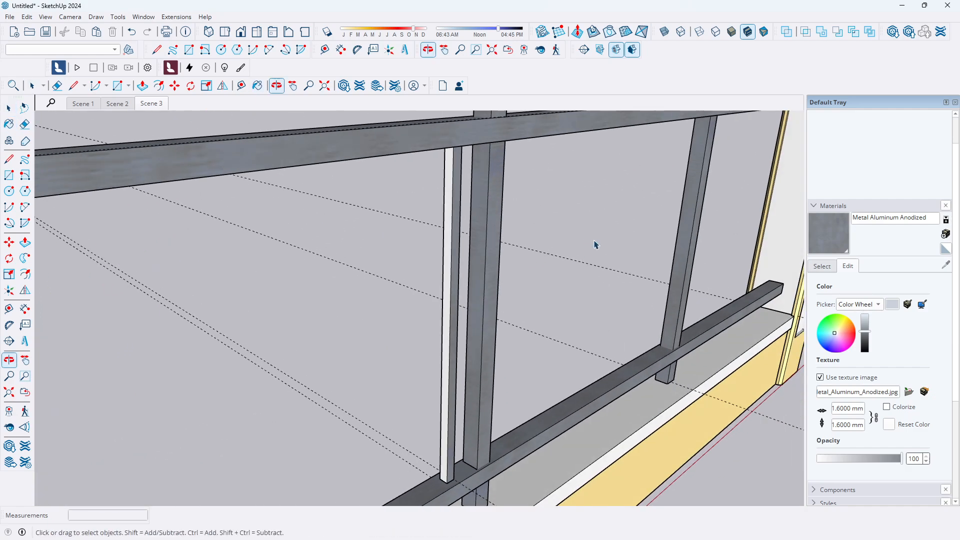
click(831, 235)
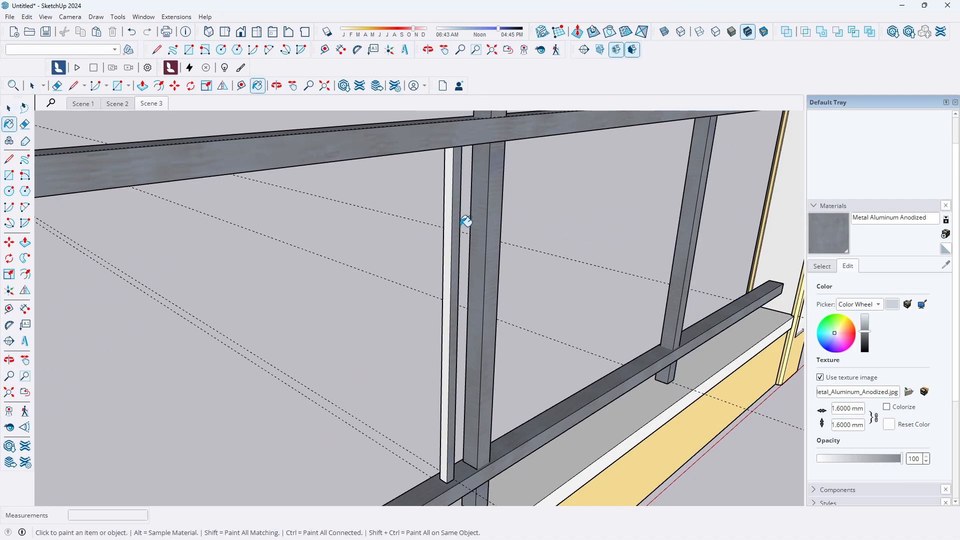
click(456, 215)
scroll(453, 220, down, 5)
scroll(354, 343, up, 4)
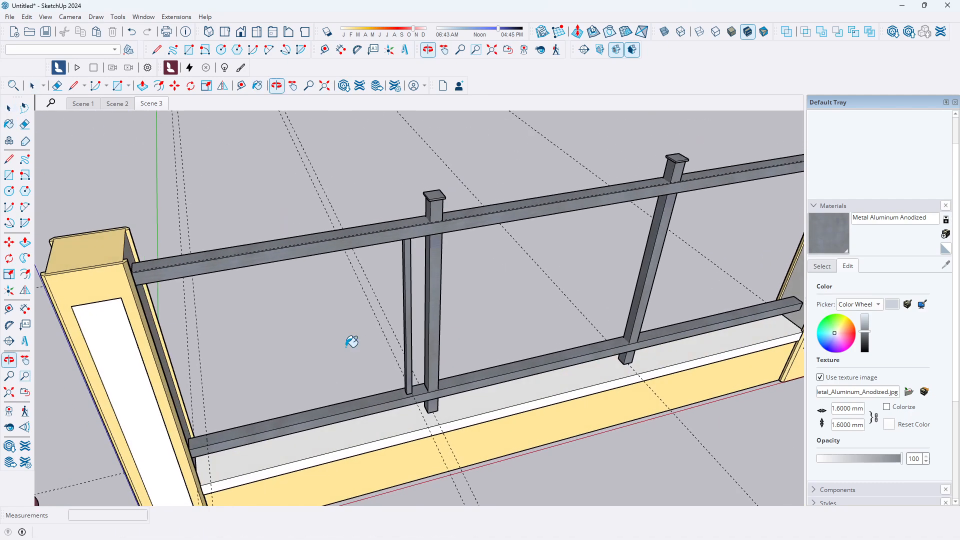
click(9, 108)
scroll(532, 193, down, 2)
scroll(455, 316, up, 6)
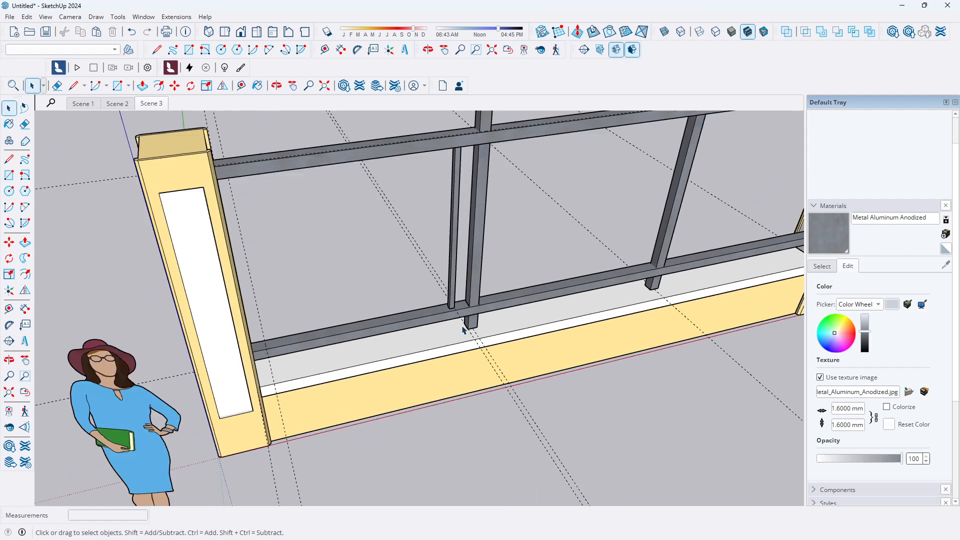
scroll(425, 262, up, 4)
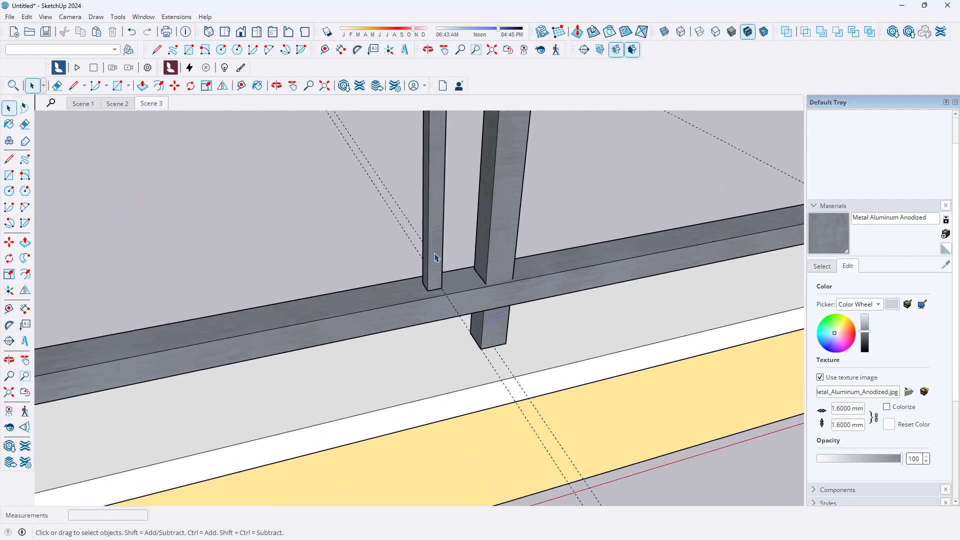
click(434, 265)
scroll(440, 270, up, 3)
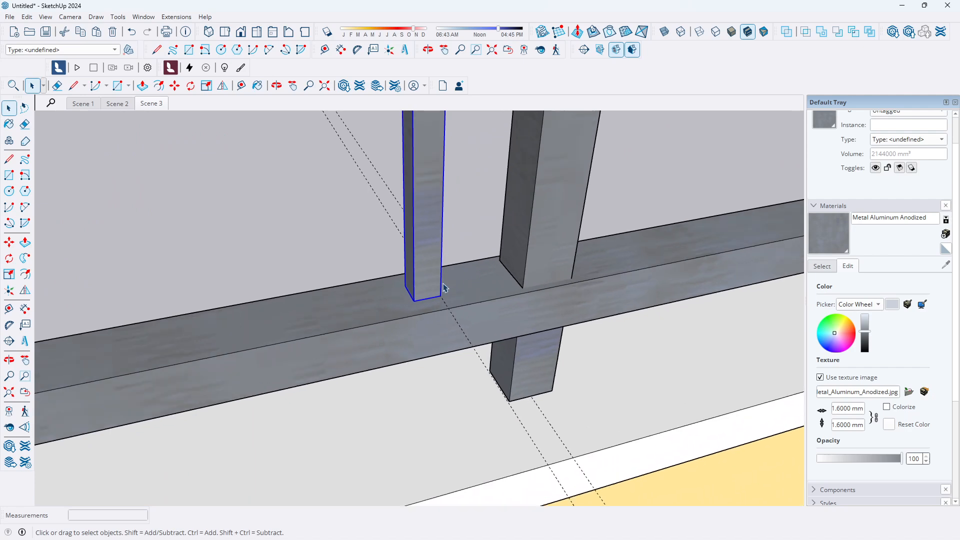
click(9, 242)
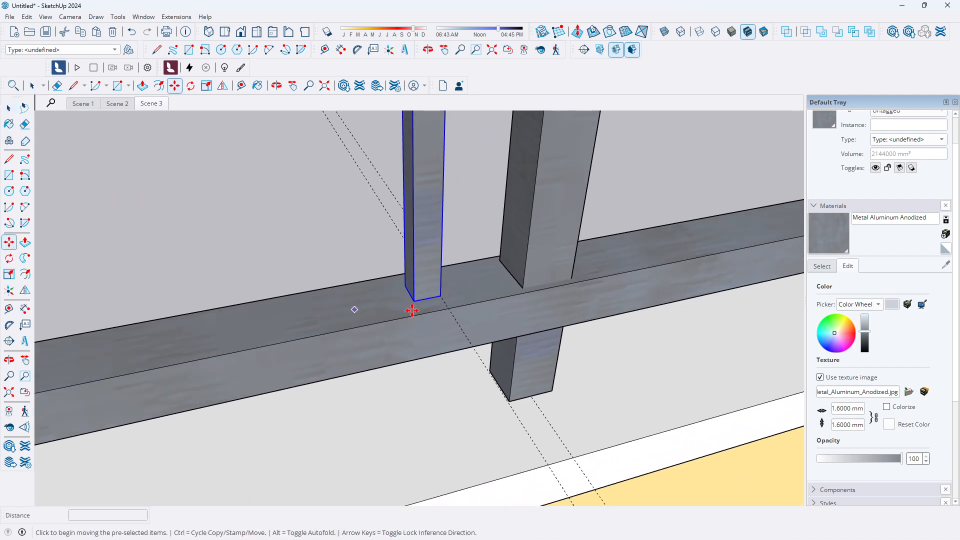
scroll(491, 289, up, 1)
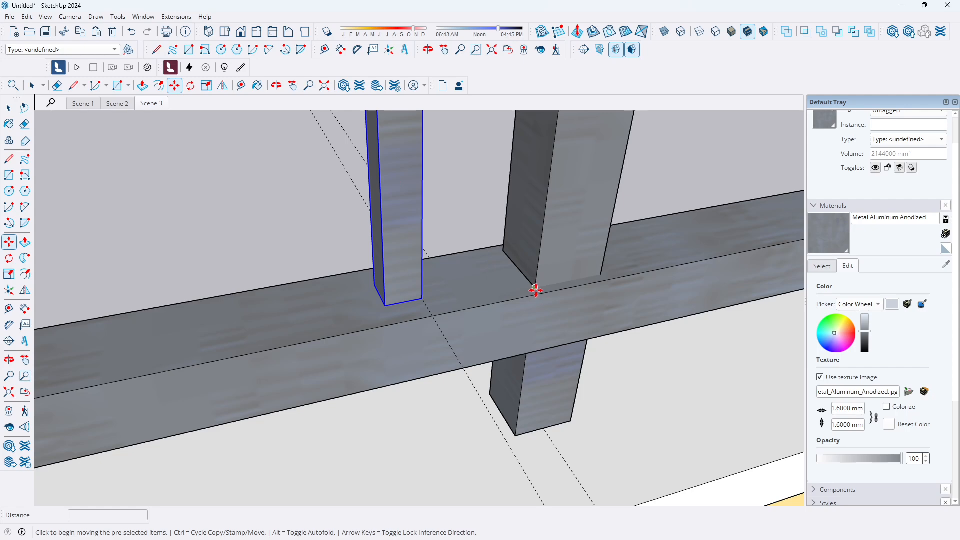
key(Escape)
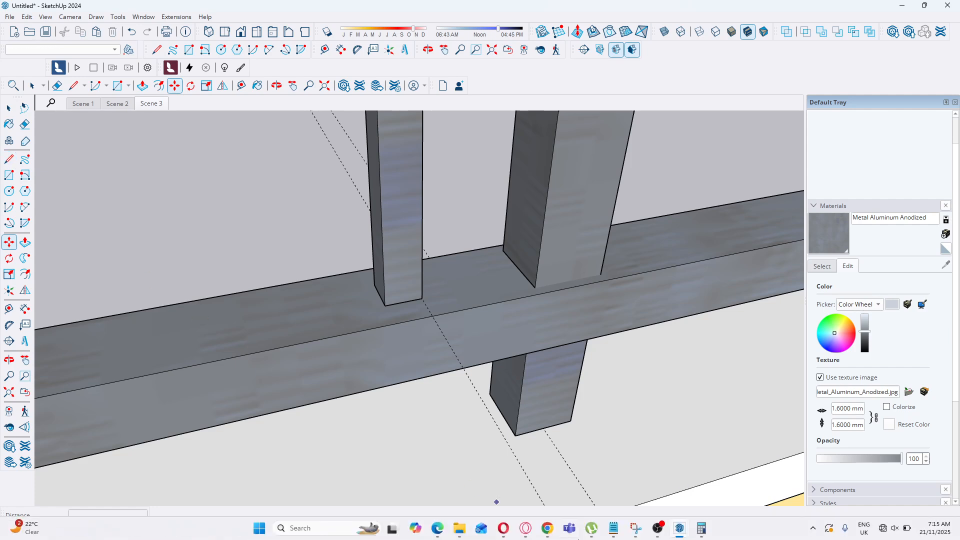
Draw a reference line about 120 mm along the lower rail from the new baluster's base to the neighbouring baluster
click(9, 159)
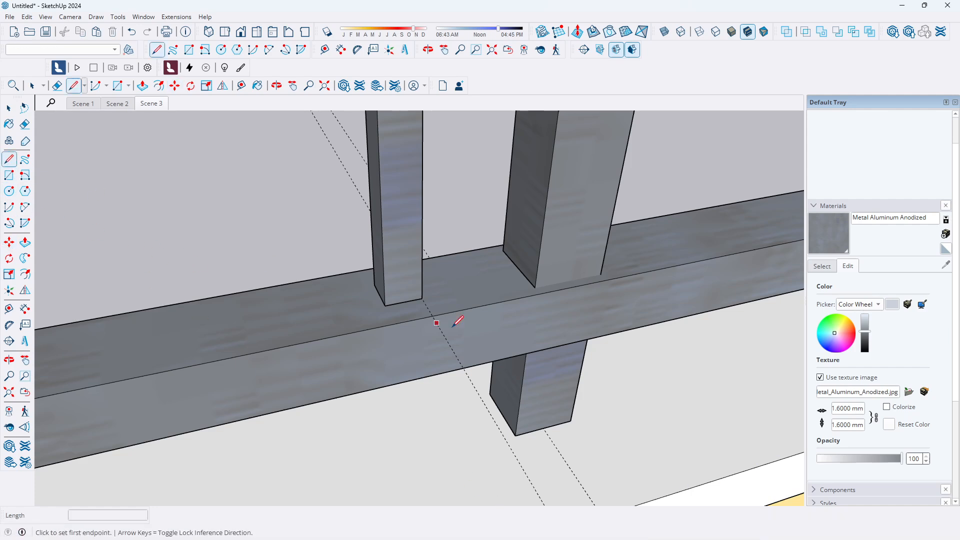
scroll(520, 315, up, 3)
click(369, 288)
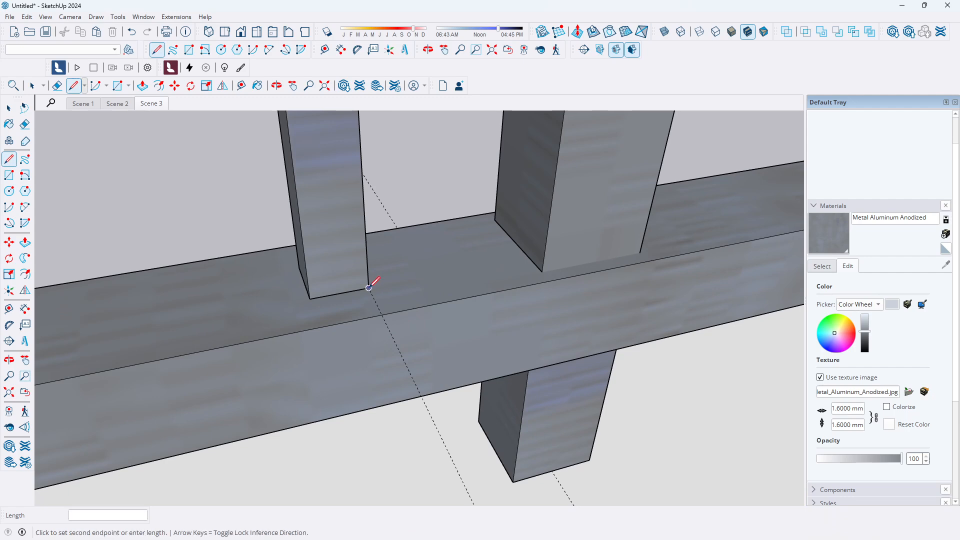
click(529, 258)
key(Escape)
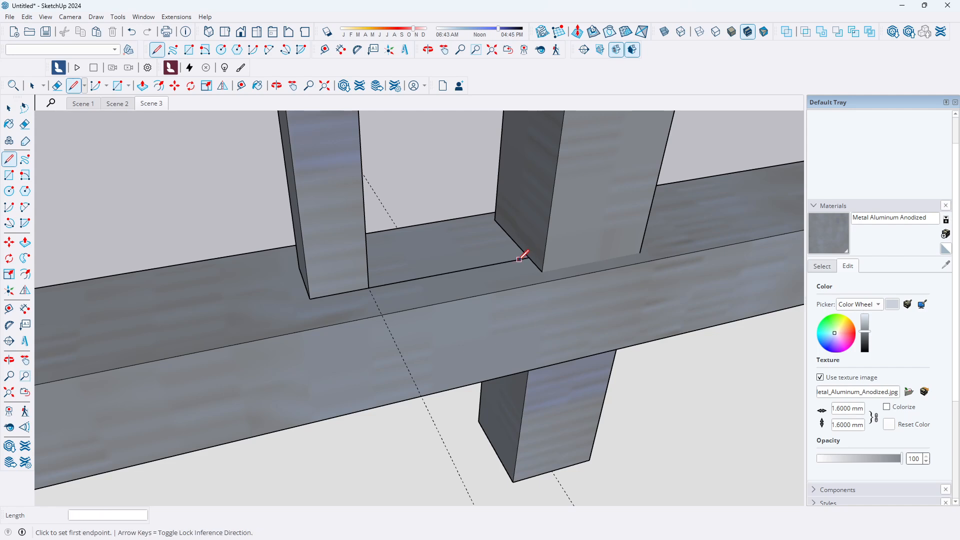
Copy the new baluster 160 mm along the lower rail toward the left pillar
click(9, 108)
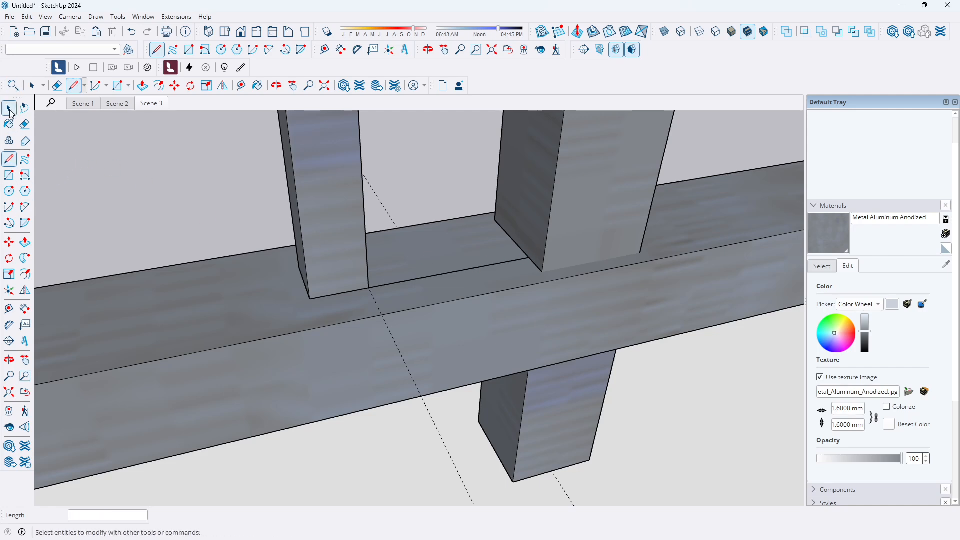
click(339, 228)
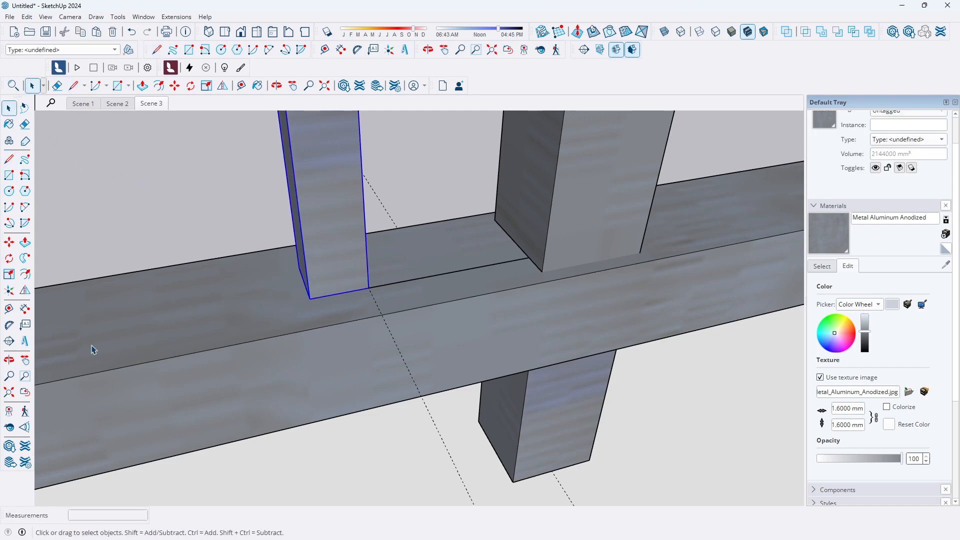
click(9, 242)
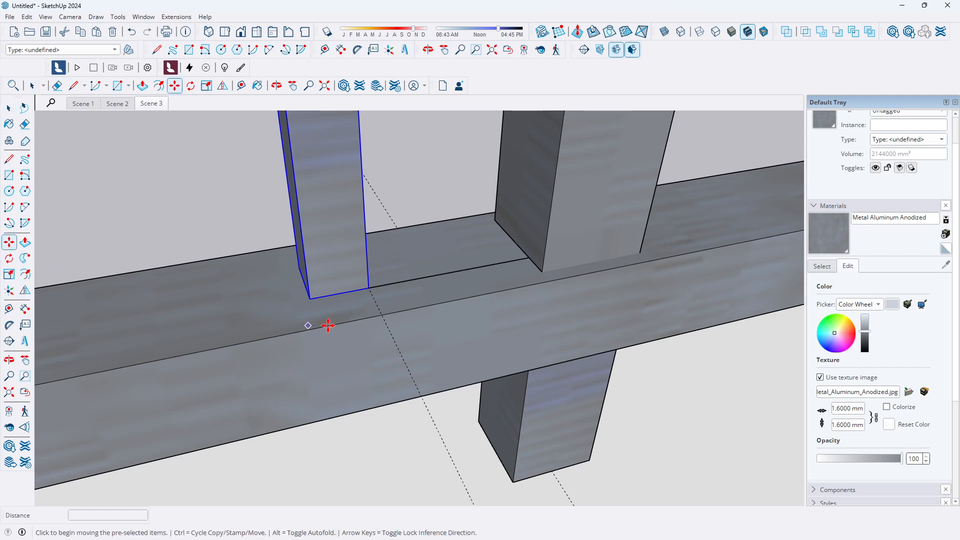
click(521, 259)
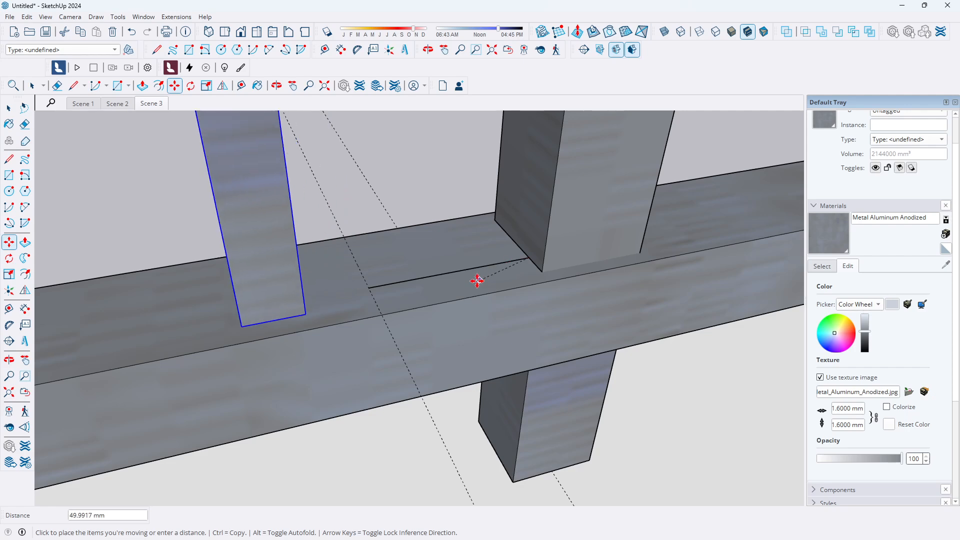
key(ctrl)
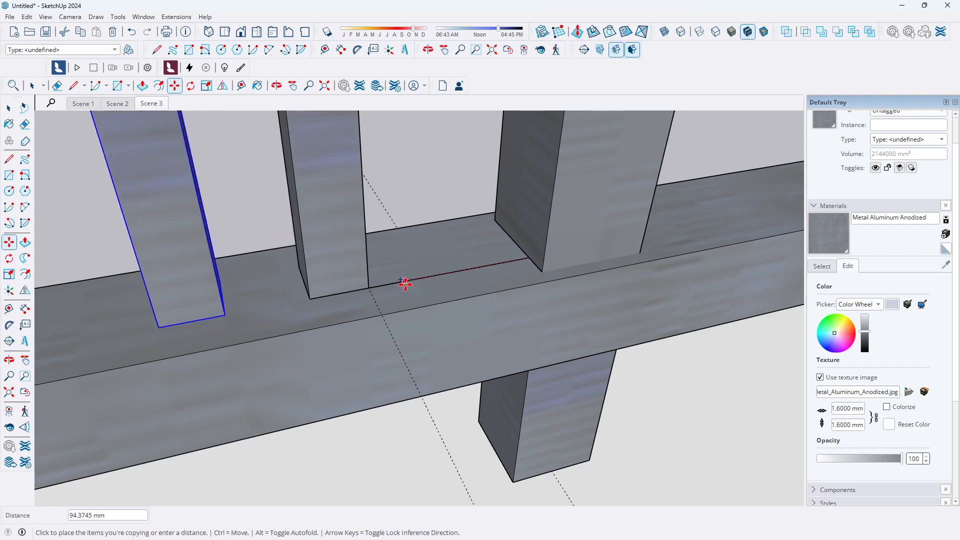
click(312, 298)
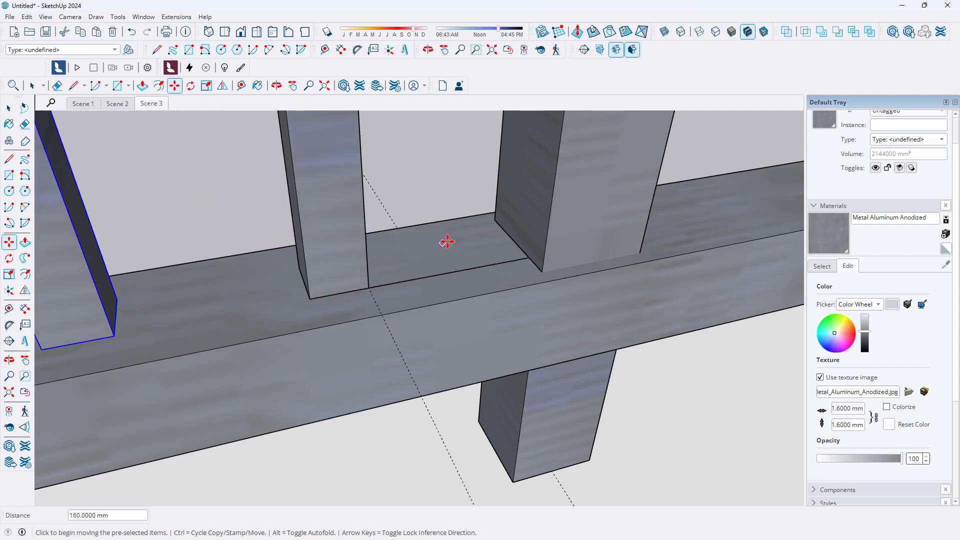
Keep copying the baluster at 160 mm spacing along the lower rail until the row reaches the left pillar
scroll(448, 253, down, 6)
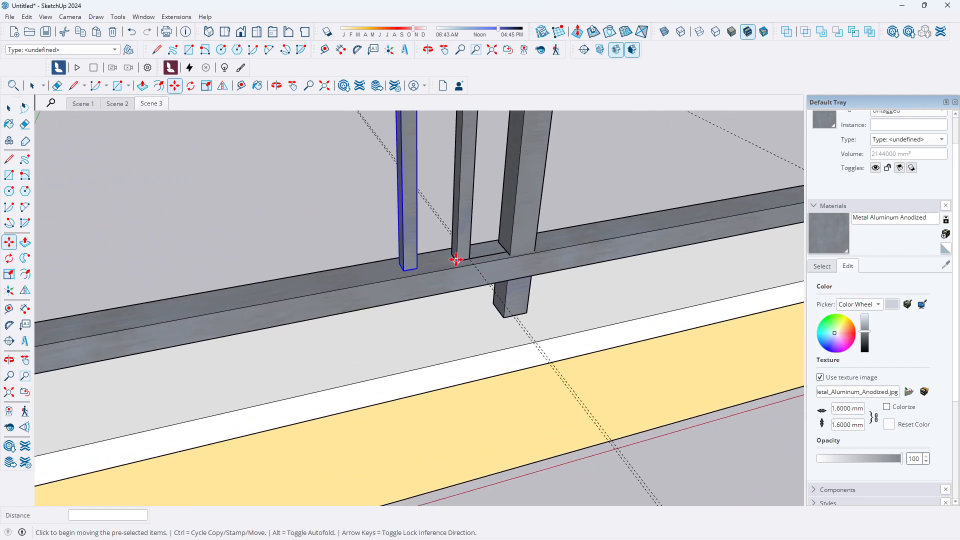
click(456, 259)
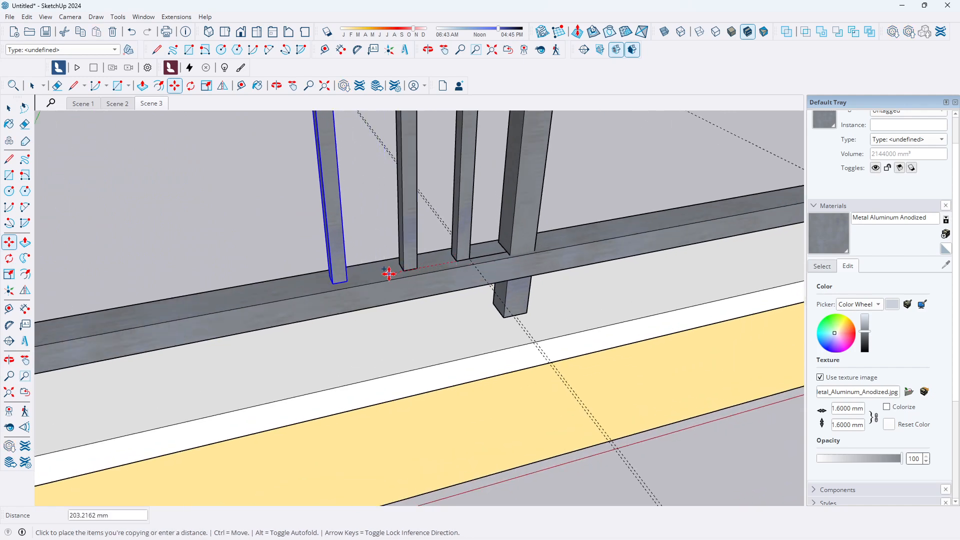
scroll(391, 274, up, 2)
click(409, 270)
scroll(502, 228, down, 4)
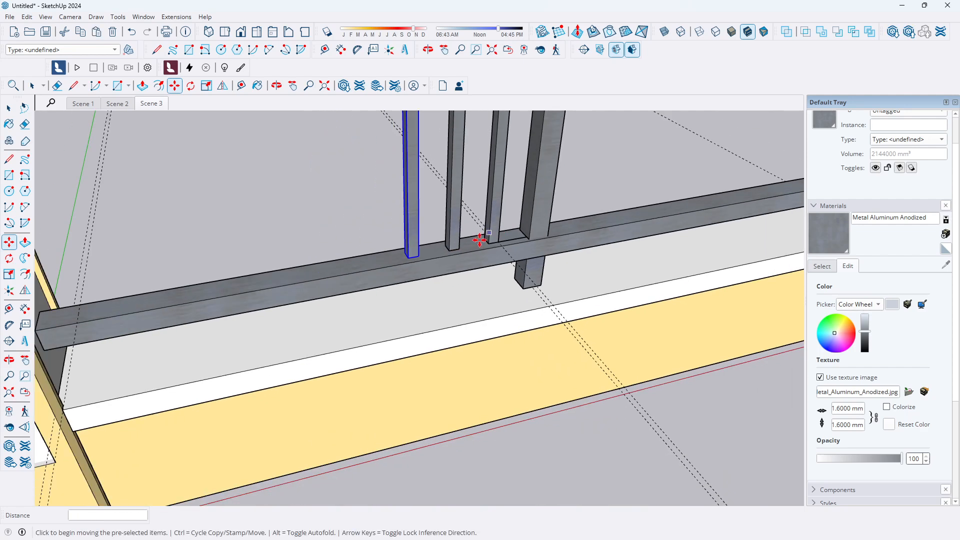
scroll(450, 250, up, 2)
click(448, 250)
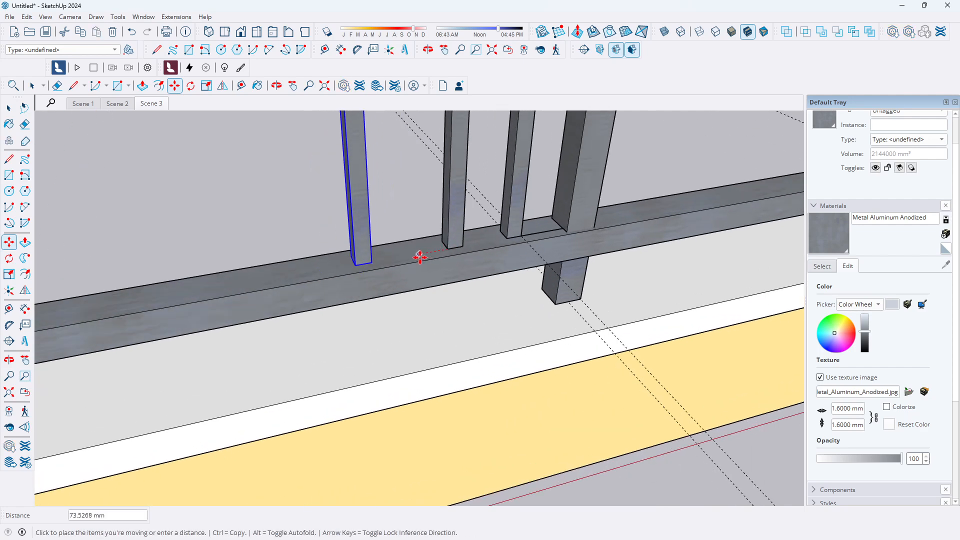
key(ctrl)
click(390, 260)
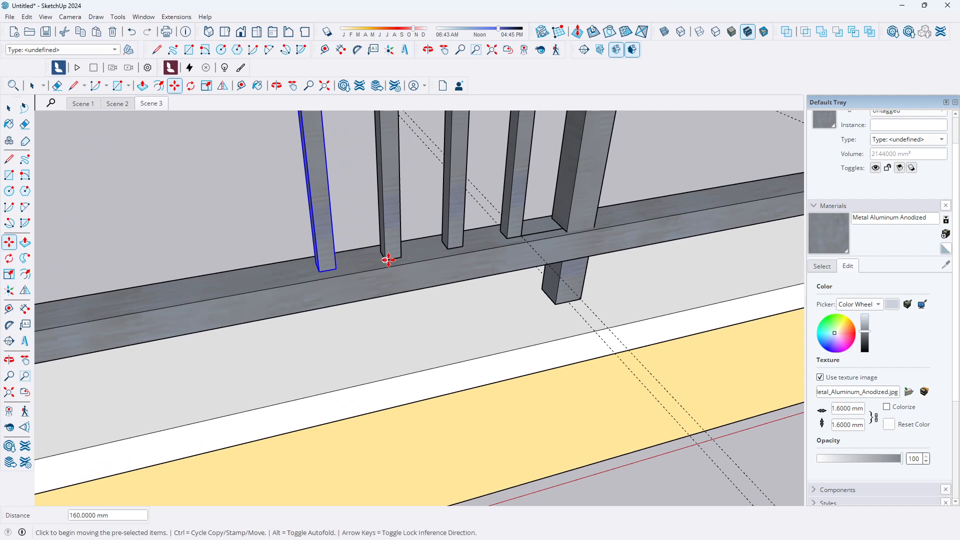
click(386, 260)
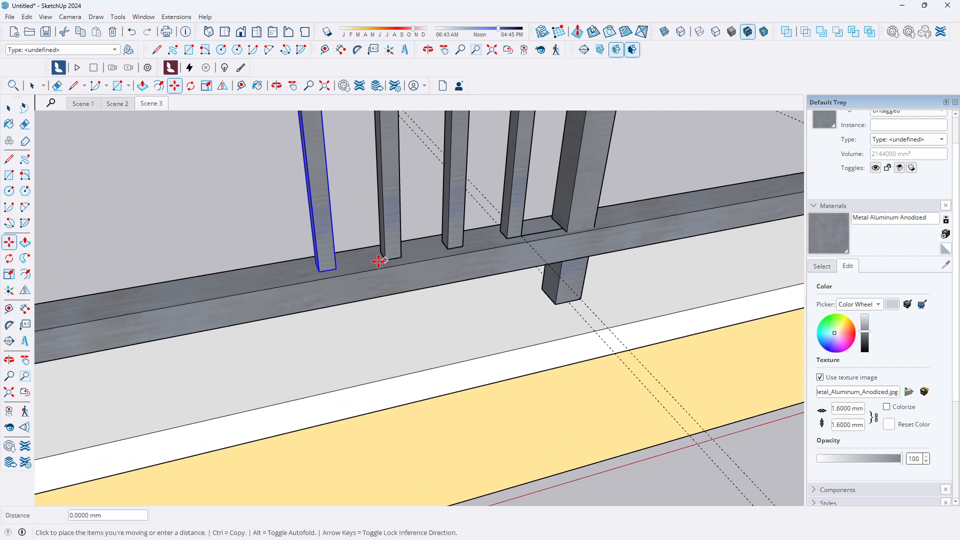
key(ctrl)
click(318, 272)
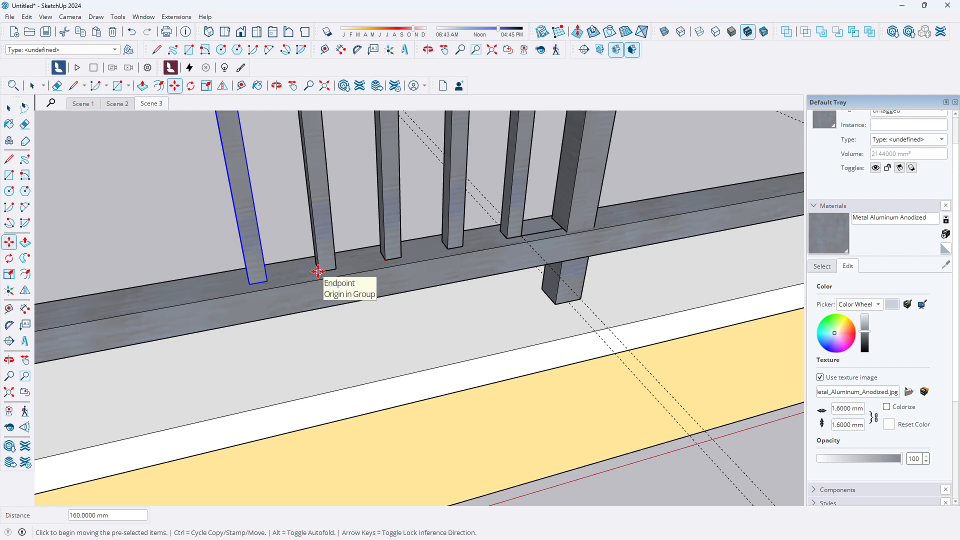
click(318, 271)
key(ctrl)
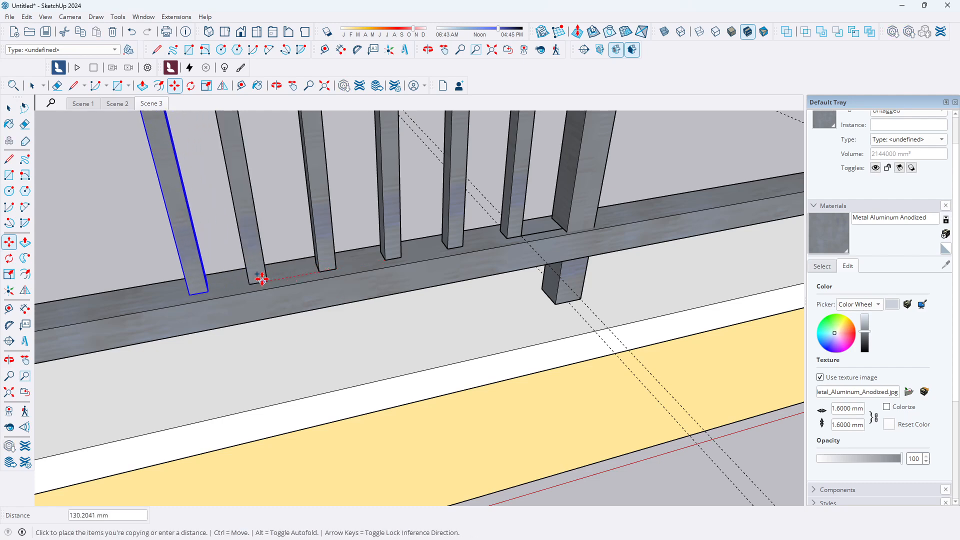
click(255, 279)
middle_drag(260, 279, 438, 277)
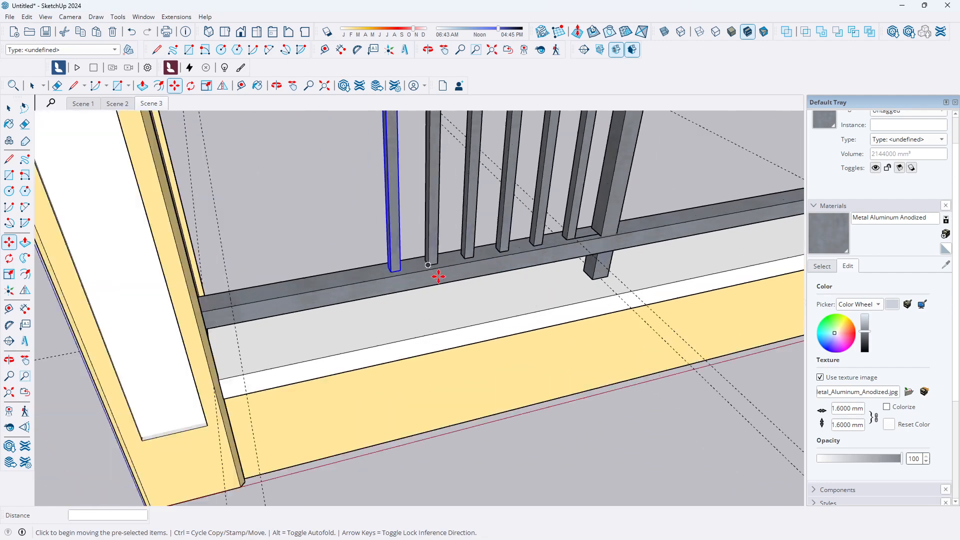
scroll(439, 277, up, 2)
click(425, 255)
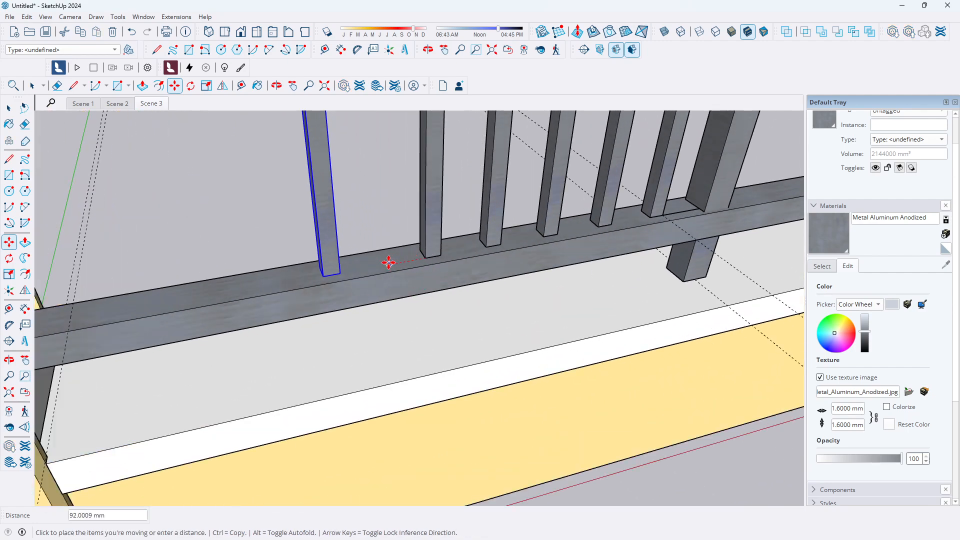
key(ctrl)
click(361, 269)
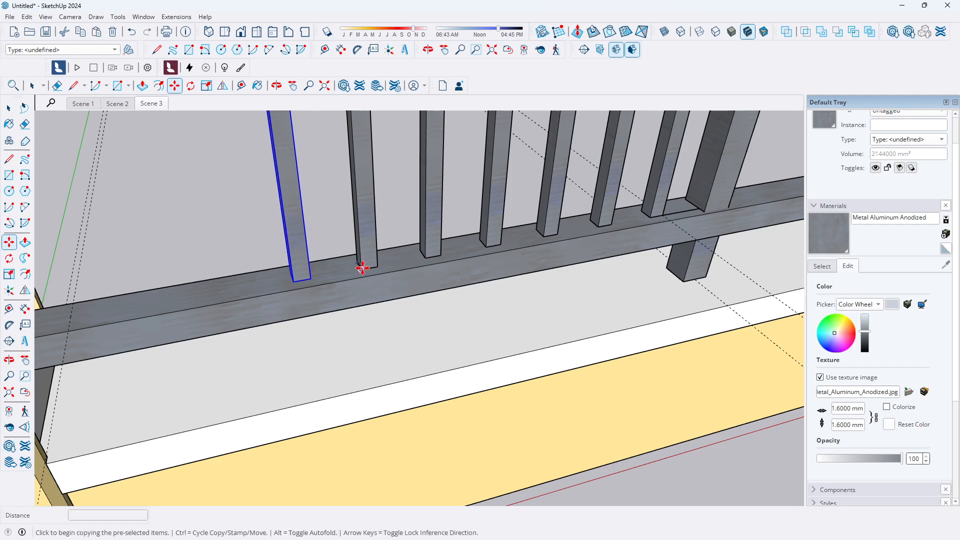
click(361, 268)
click(294, 281)
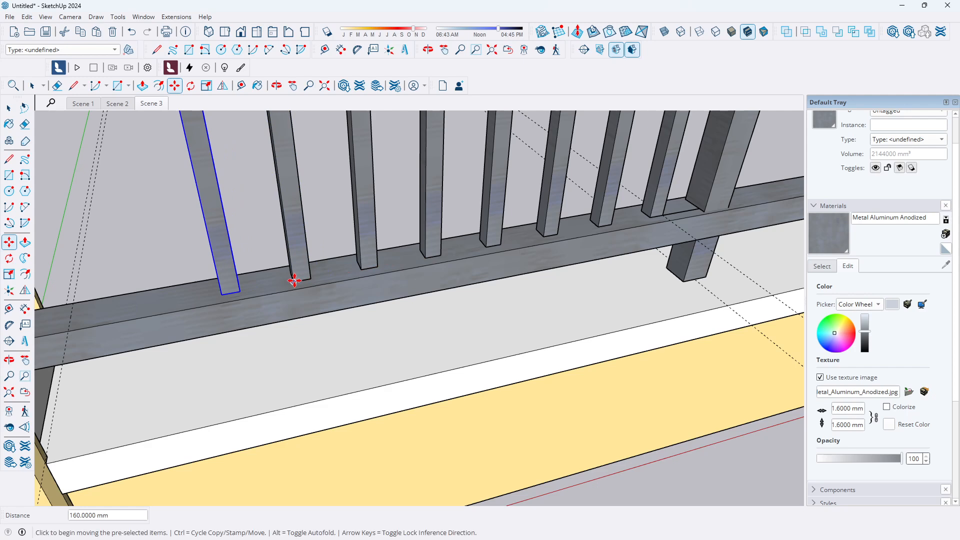
key(ctrl)
click(294, 281)
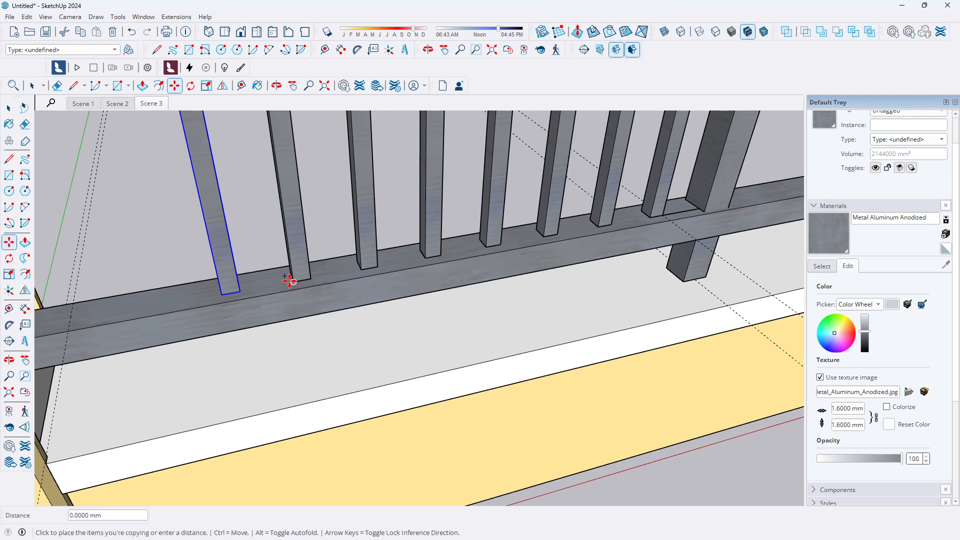
click(223, 296)
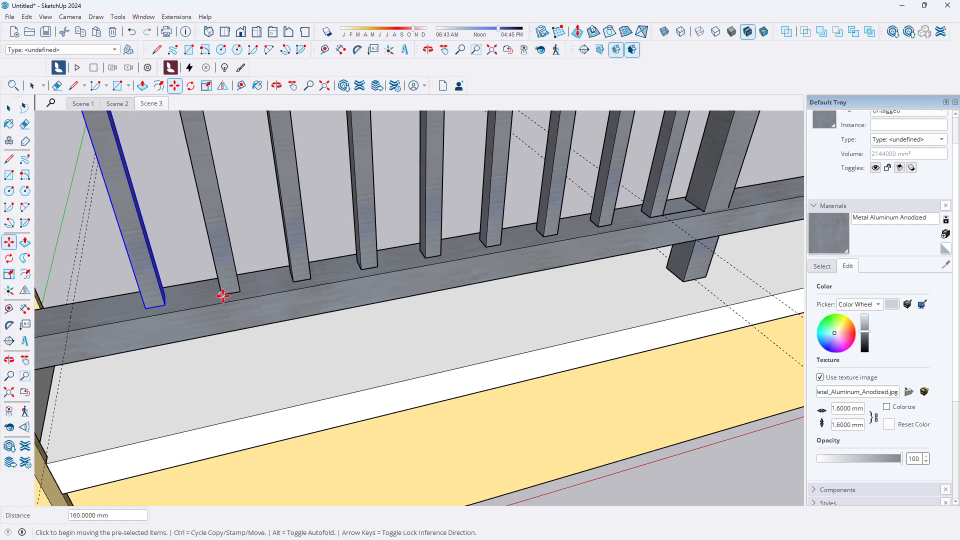
click(222, 295)
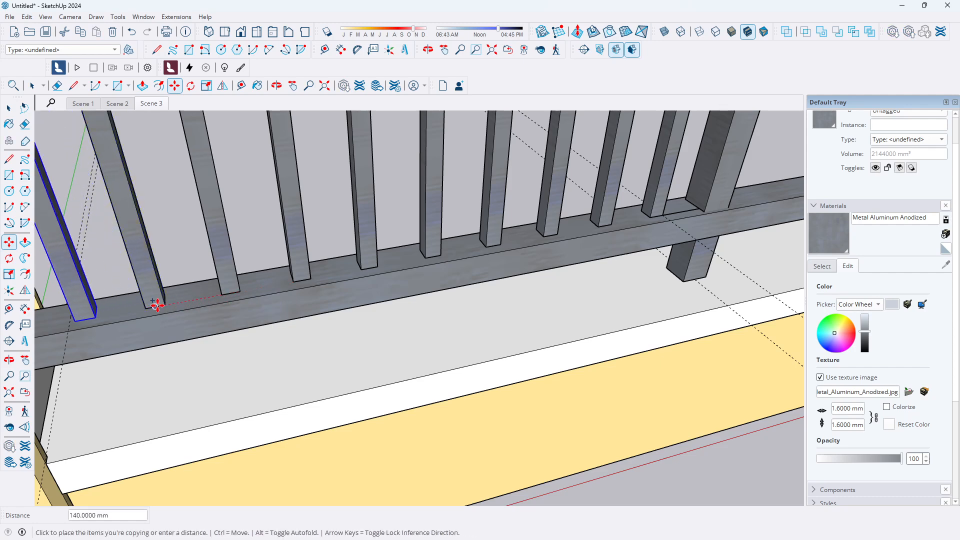
text(160)
key(Return)
scroll(367, 311, down, 2)
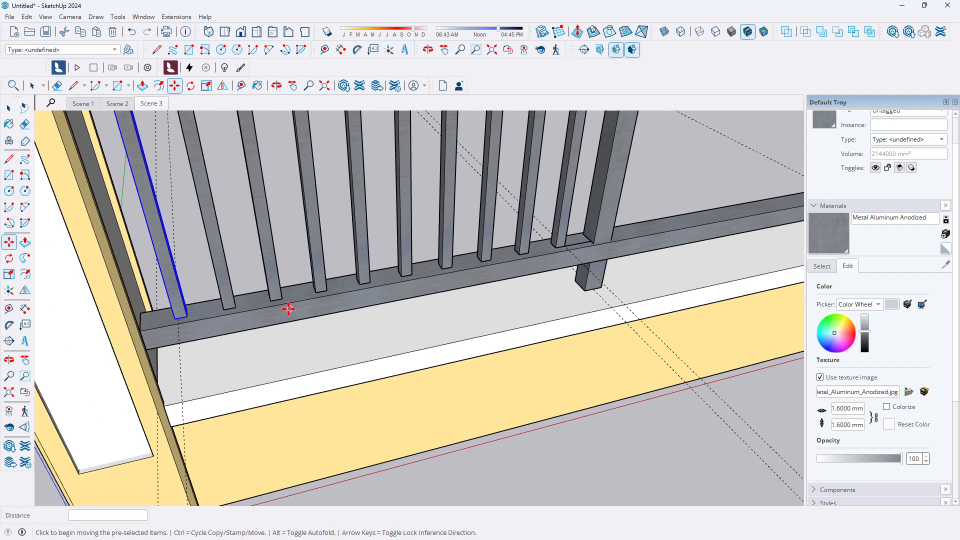
key(Escape)
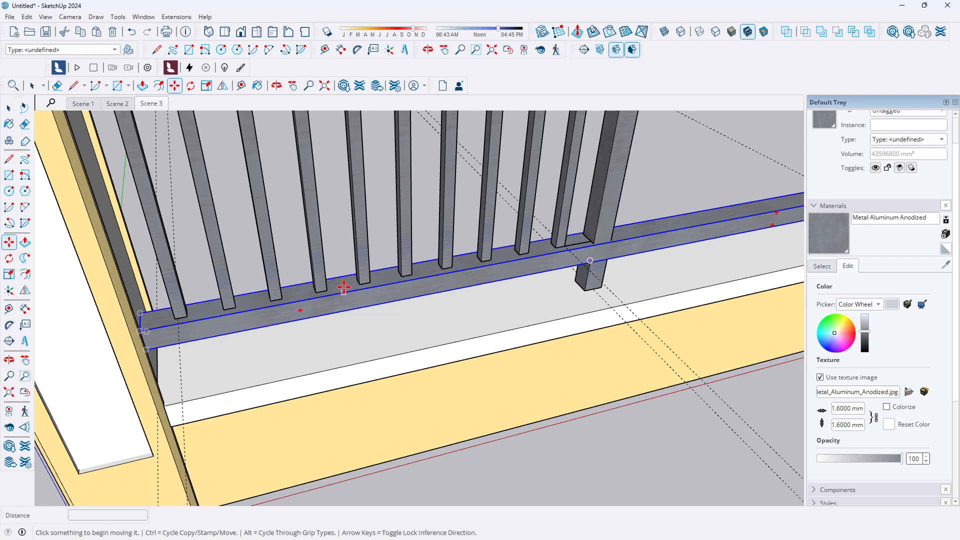
Zoom out and orbit to review the row of balusters between the left pillar and the posts
scroll(387, 287, down, 3)
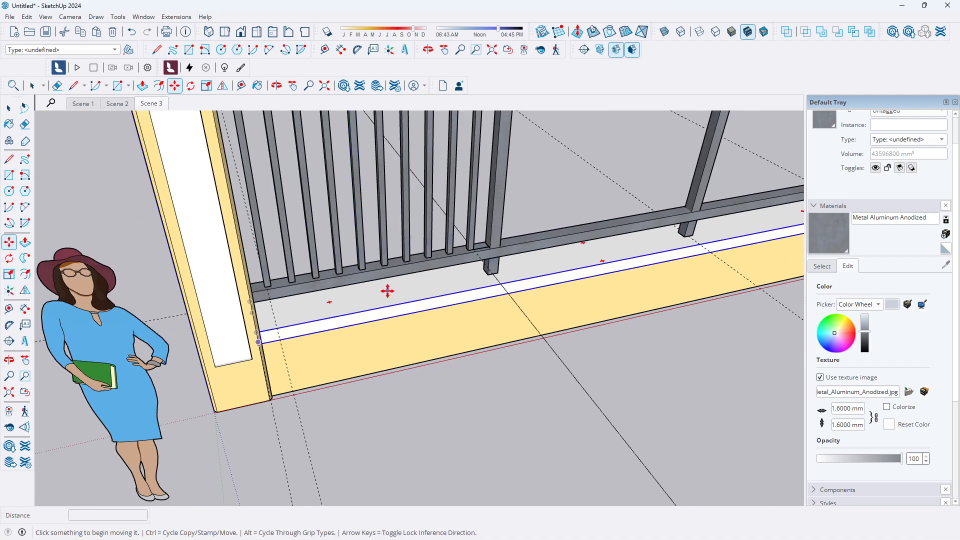
scroll(386, 286, down, 5)
click(8, 108)
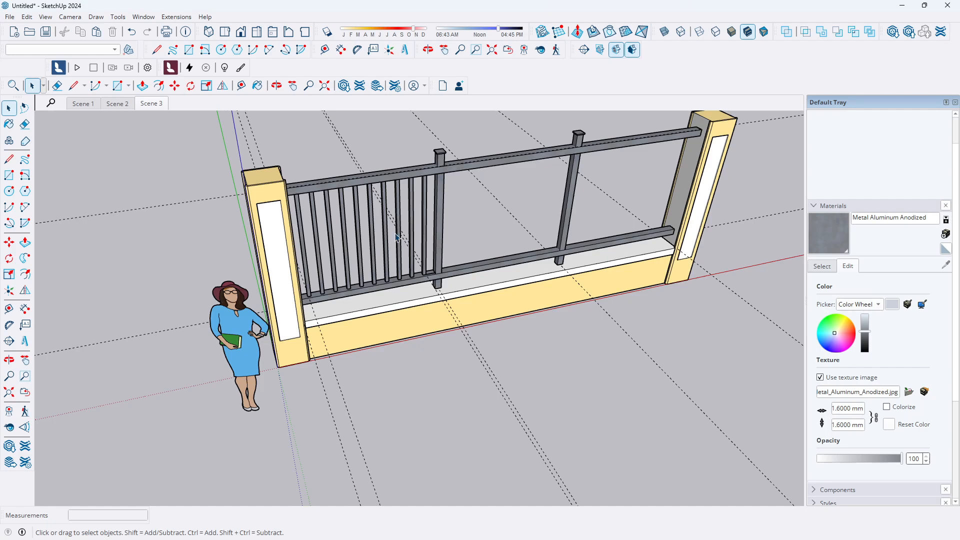
scroll(430, 244, up, 3)
middle_drag(434, 261, 430, 144)
scroll(468, 243, up, 4)
scroll(359, 315, down, 5)
scroll(389, 299, up, 2)
middle_drag(384, 300, 299, 319)
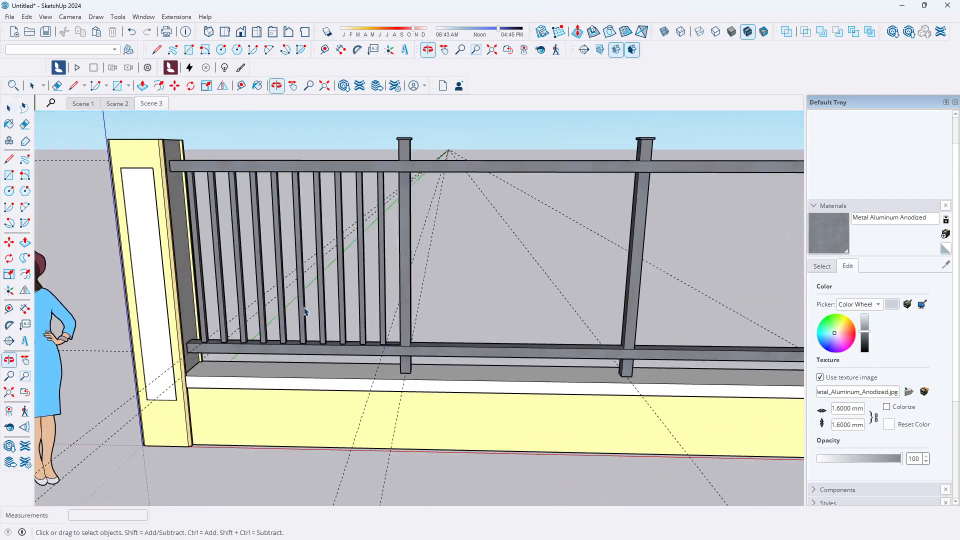
Examine the baluster row from the right and front standard views
scroll(341, 245, up, 2)
scroll(376, 225, down, 2)
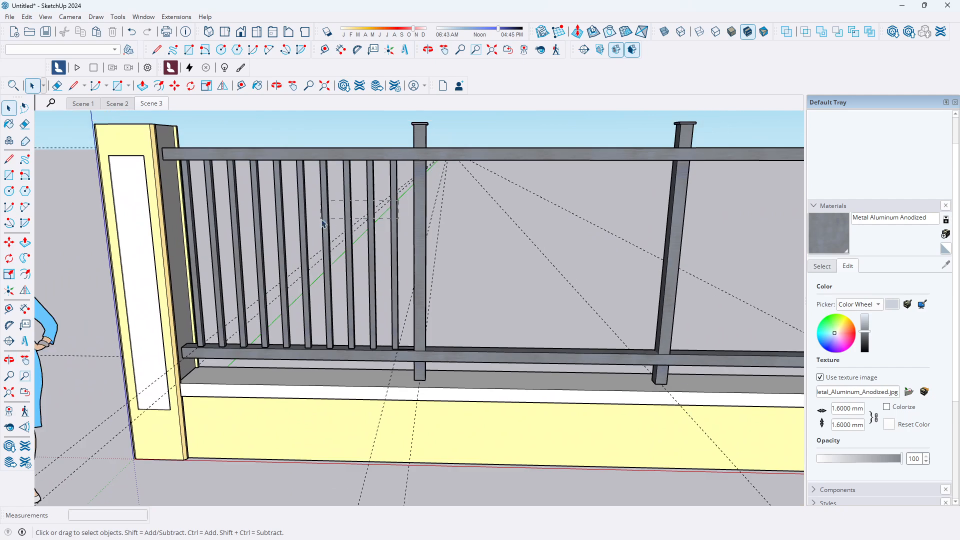
click(189, 245)
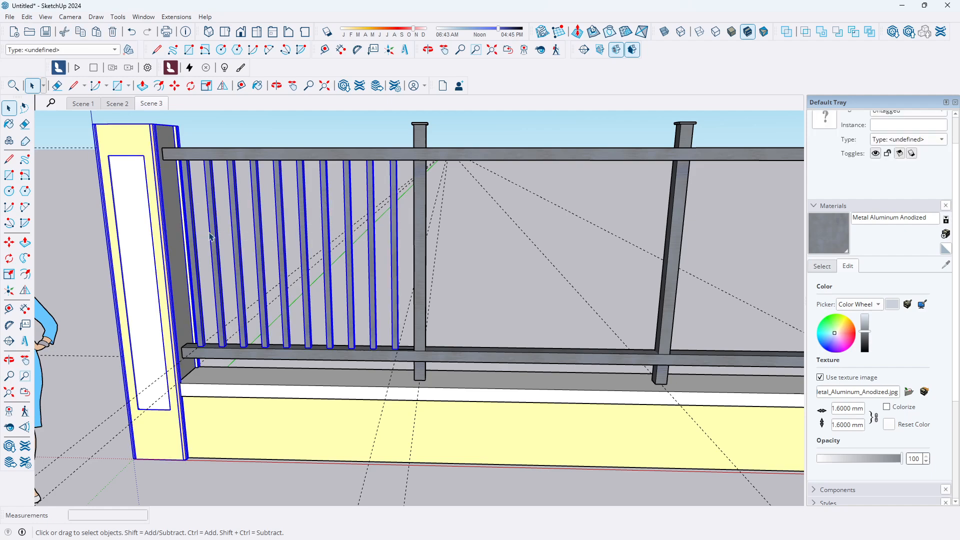
scroll(314, 221, down, 3)
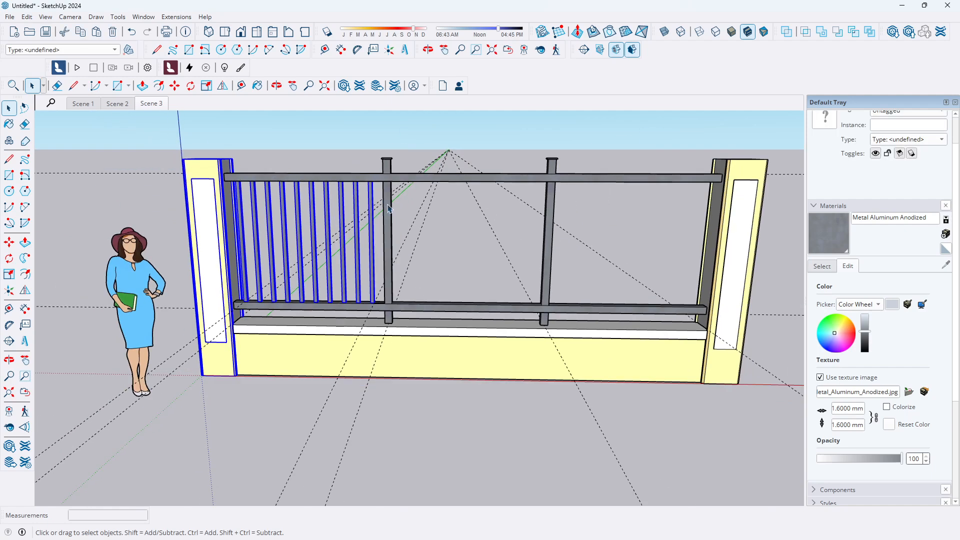
scroll(395, 207, up, 3)
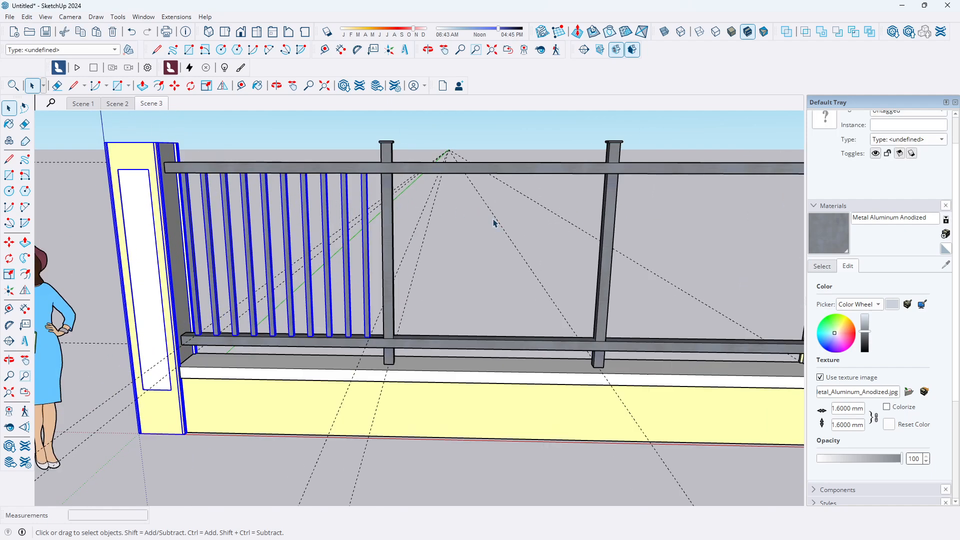
click(257, 34)
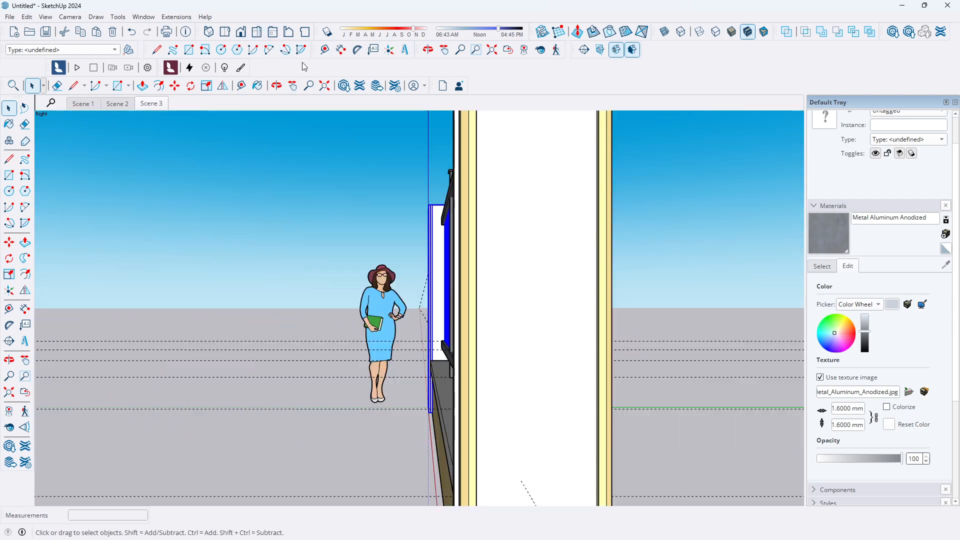
click(240, 33)
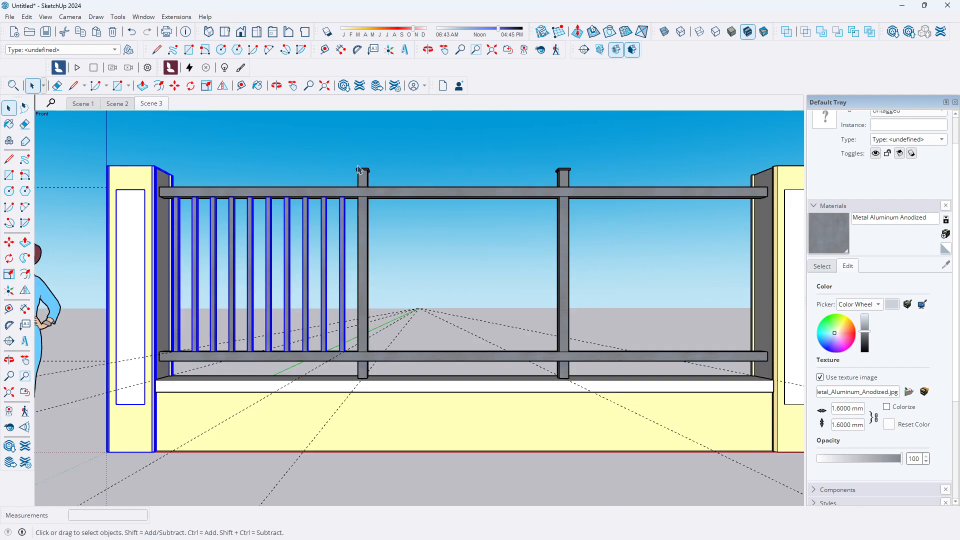
click(351, 219)
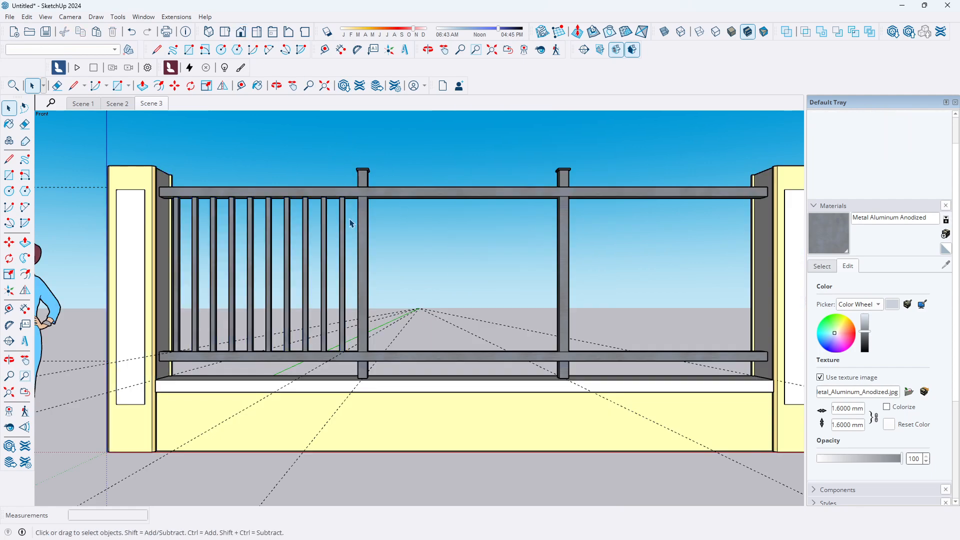
Select the row of balusters and copy it along the lower rail from the left pillar to the first post, filling the middle bay
drag(205, 257, 178, 267)
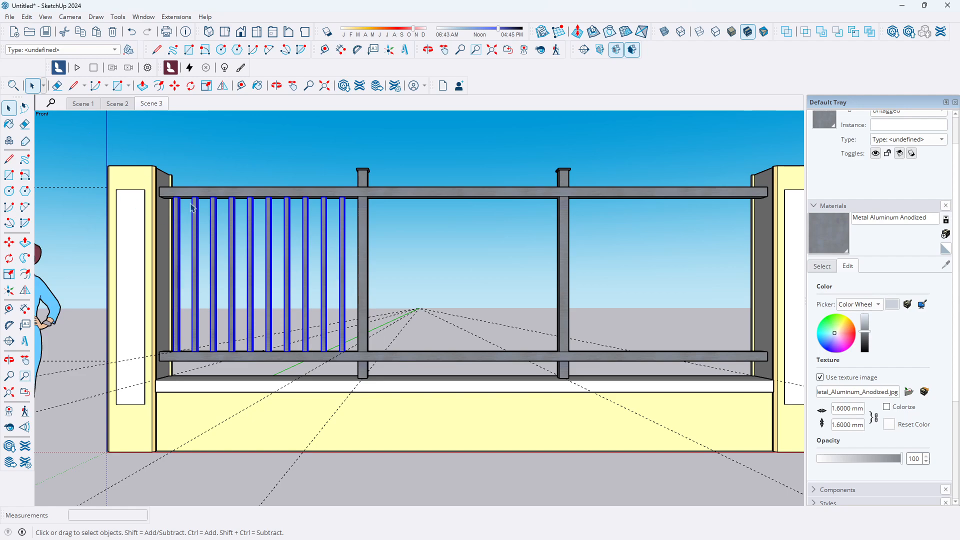
scroll(275, 264, down, 2)
middle_drag(283, 270, 298, 398)
scroll(315, 325, up, 4)
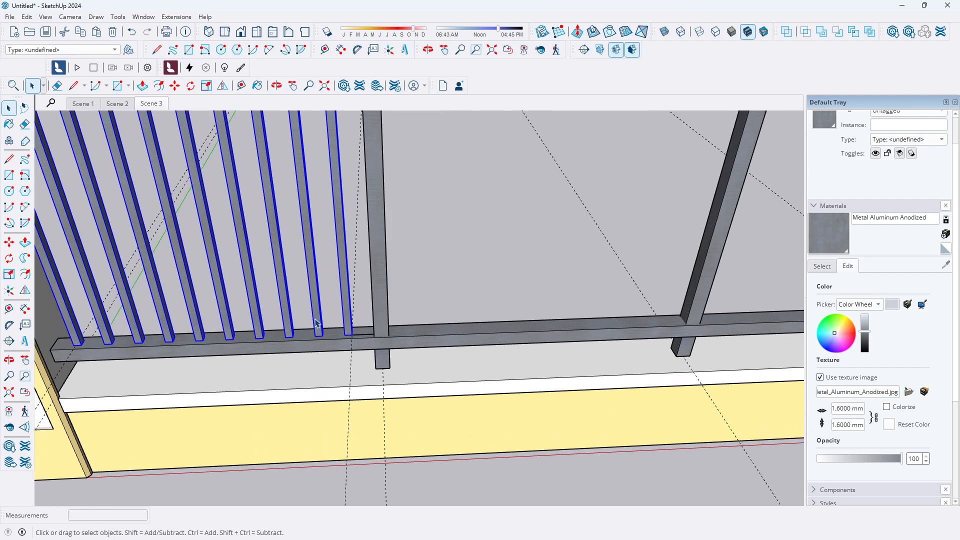
scroll(316, 320, up, 5)
scroll(286, 308, down, 5)
scroll(321, 308, down, 3)
scroll(101, 340, up, 5)
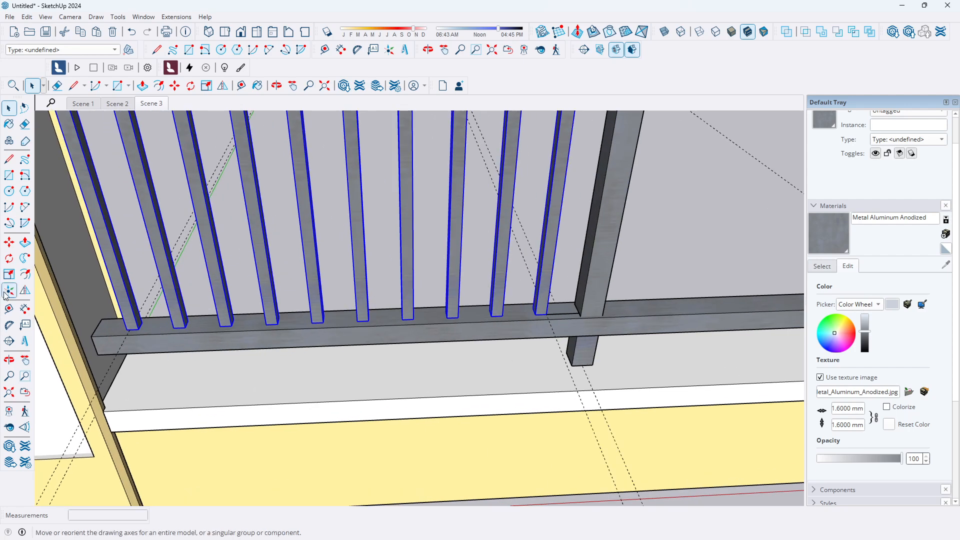
click(9, 242)
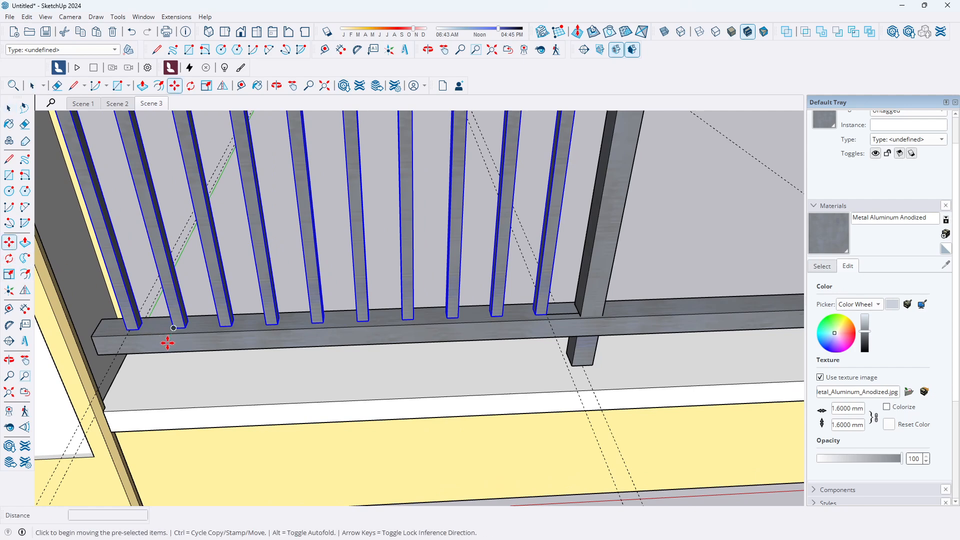
click(91, 341)
key(ctrl)
scroll(621, 316, up, 1)
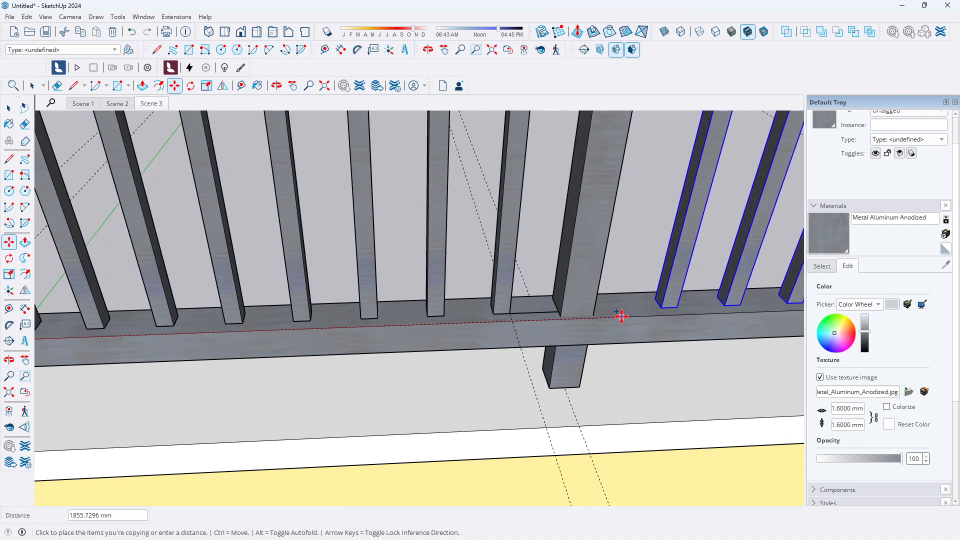
click(594, 318)
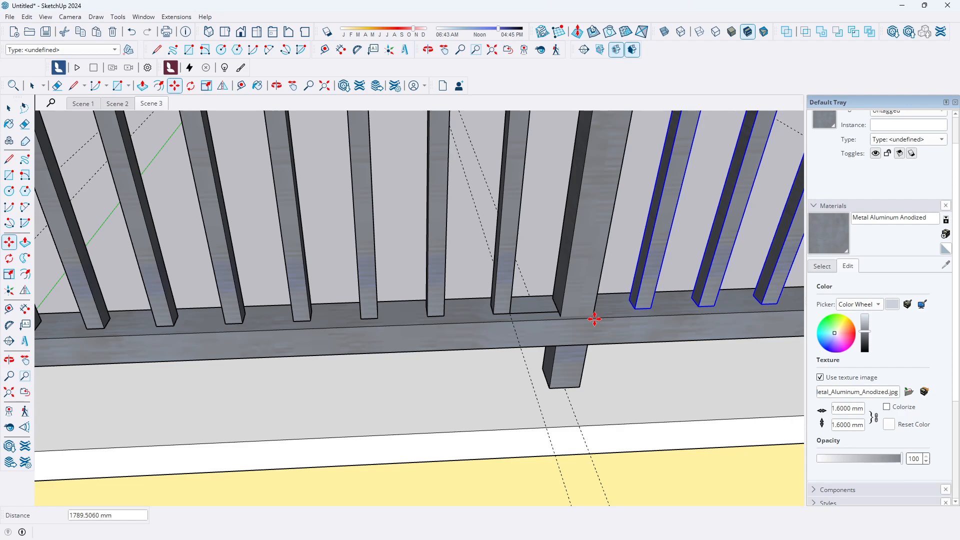
Copy the selected balusters again from the first post to the second post, filling the right bay, then deselect
scroll(443, 336, down, 4)
scroll(330, 325, down, 5)
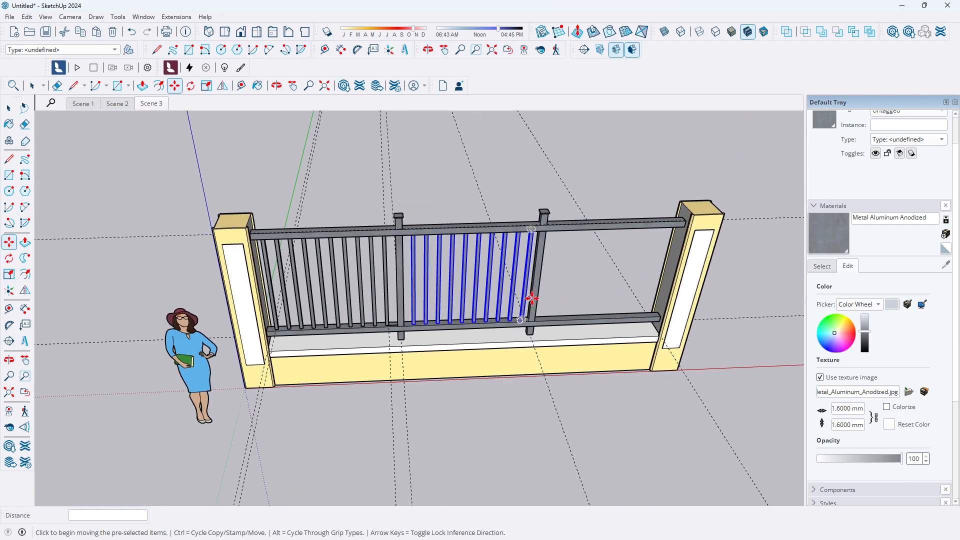
scroll(545, 310, up, 6)
scroll(500, 327, down, 1)
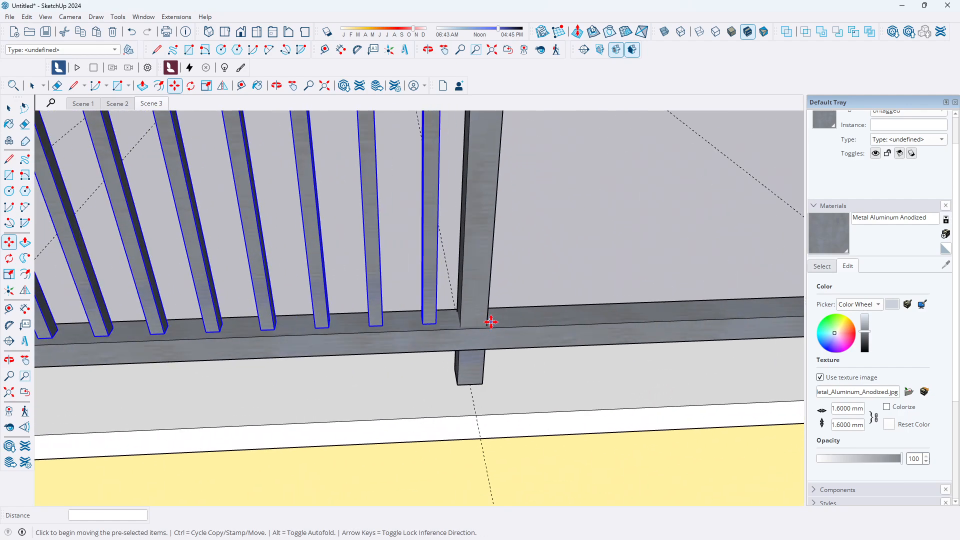
scroll(547, 322, down, 2)
scroll(548, 321, down, 3)
scroll(280, 330, up, 8)
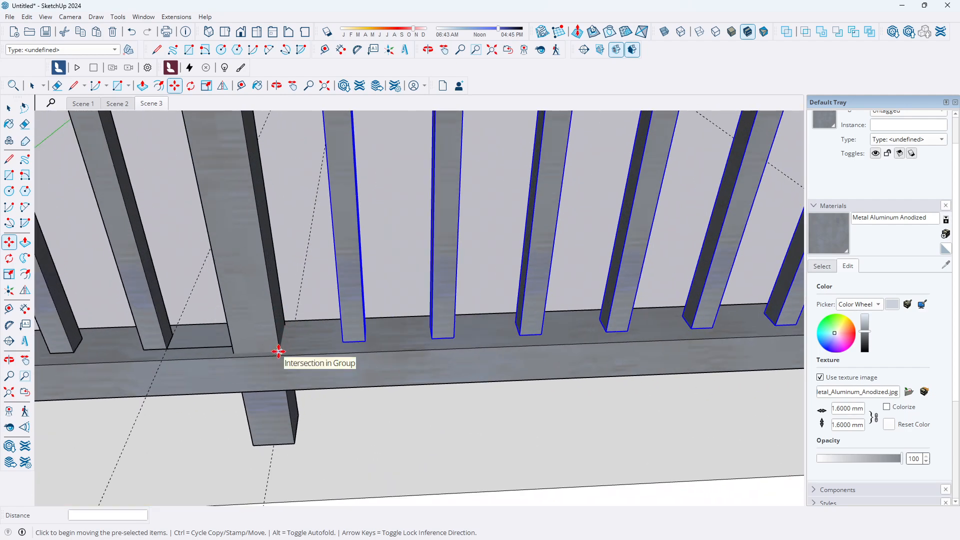
click(278, 349)
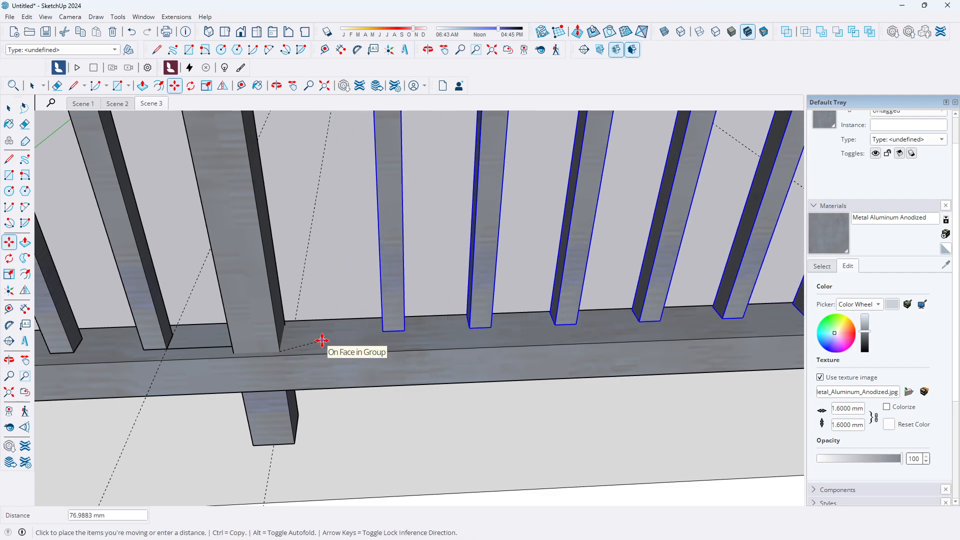
scroll(280, 345, down, 6)
key(ctrl)
scroll(520, 340, up, 5)
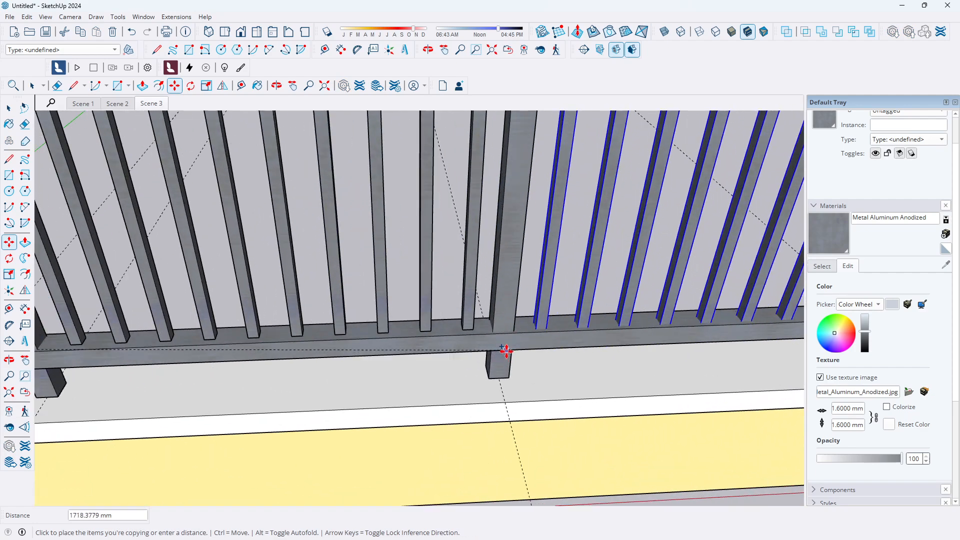
scroll(510, 340, up, 3)
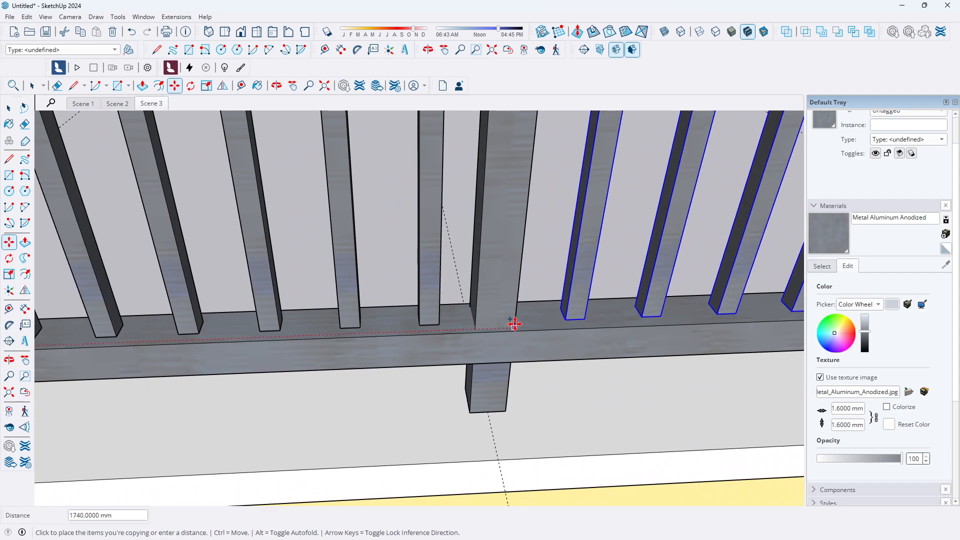
click(515, 324)
scroll(470, 330, down, 6)
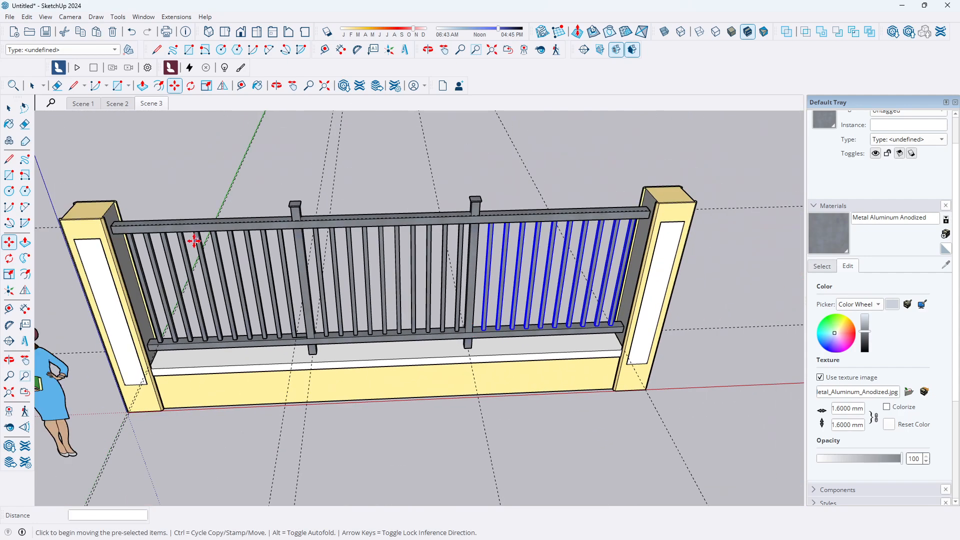
key(space)
scroll(665, 315, down, 5)
click(688, 226)
Delete the construction guide lines around the fence
scroll(650, 315, up, 4)
scroll(645, 325, down, 3)
scroll(600, 306, up, 3)
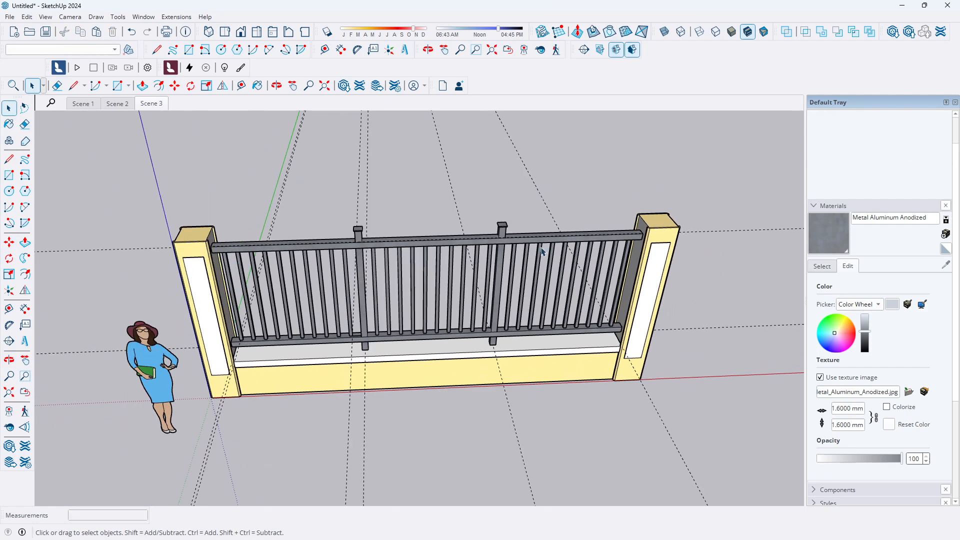
drag(290, 199, 286, 201)
key(Delete)
click(530, 176)
key(Delete)
click(284, 184)
key(Delete)
click(284, 185)
key(Delete)
Switch to Scene 3 and delete the remaining guide line along the lower rail
scroll(445, 180, down, 2)
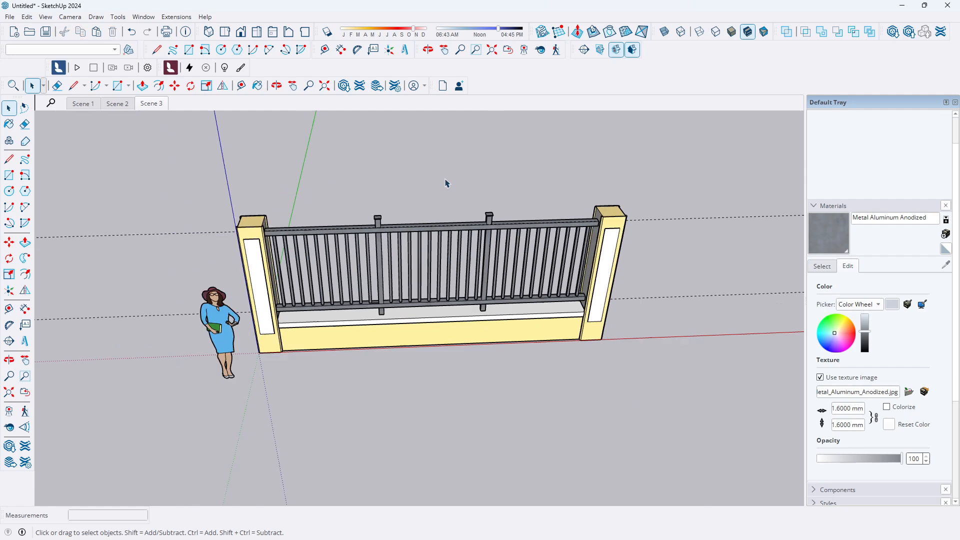
scroll(447, 183, down, 1)
scroll(344, 301, up, 2)
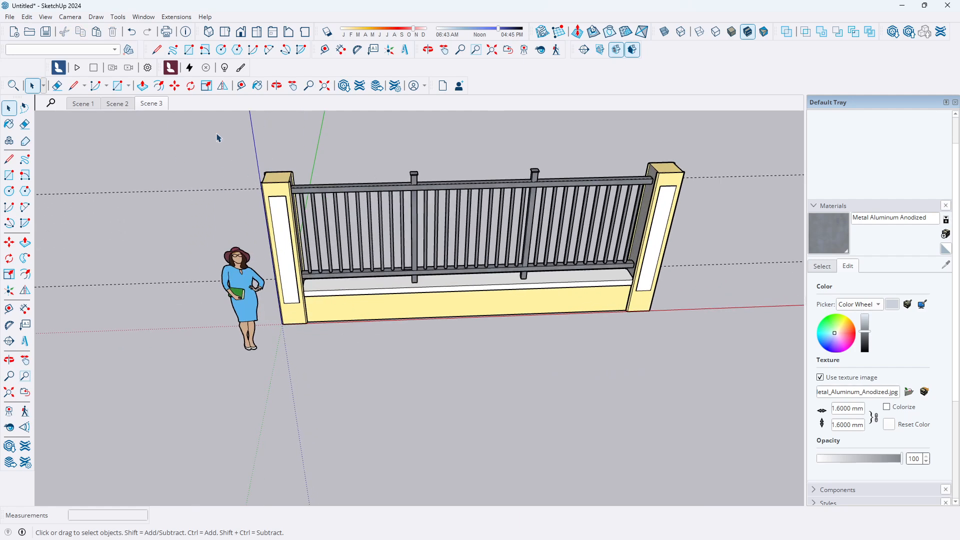
click(148, 106)
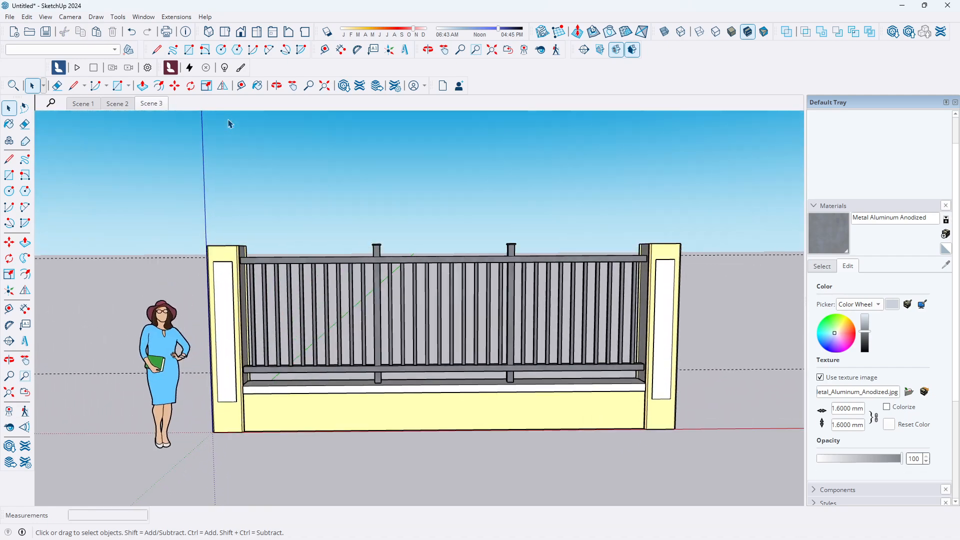
scroll(266, 423, up, 1)
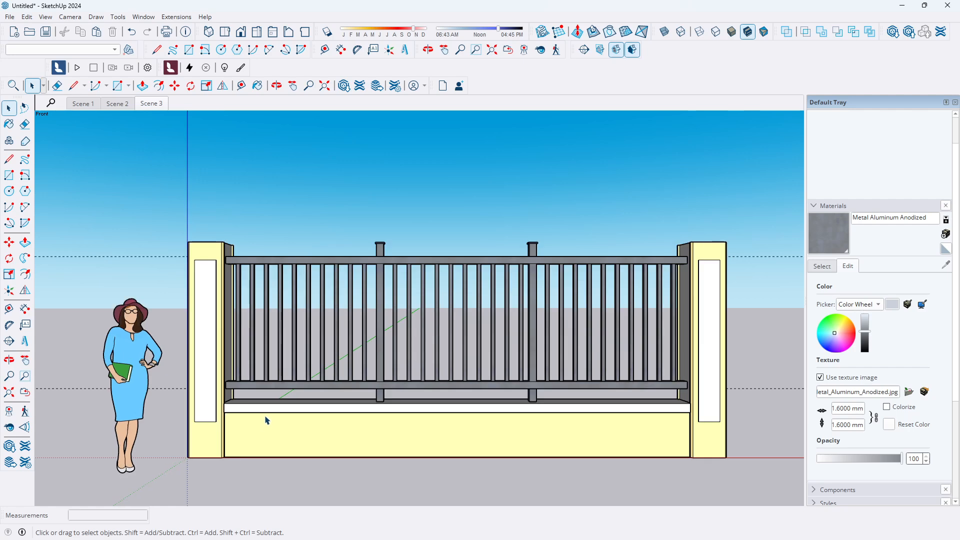
click(760, 393)
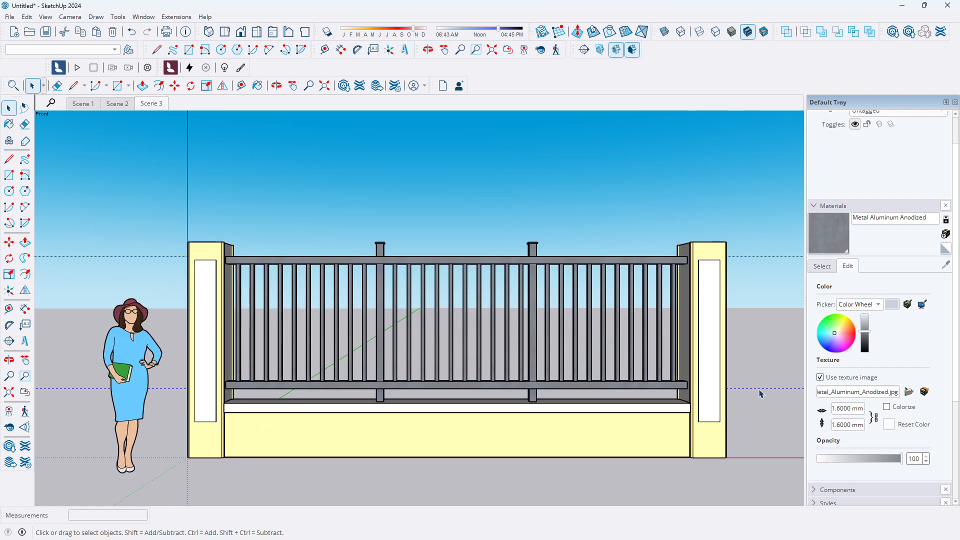
key(Delete)
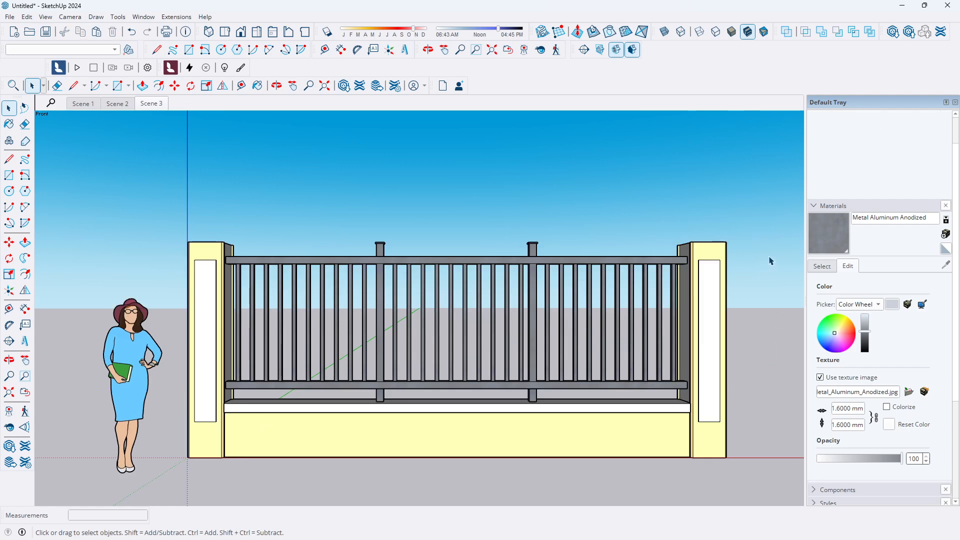
scroll(531, 459, up, 1)
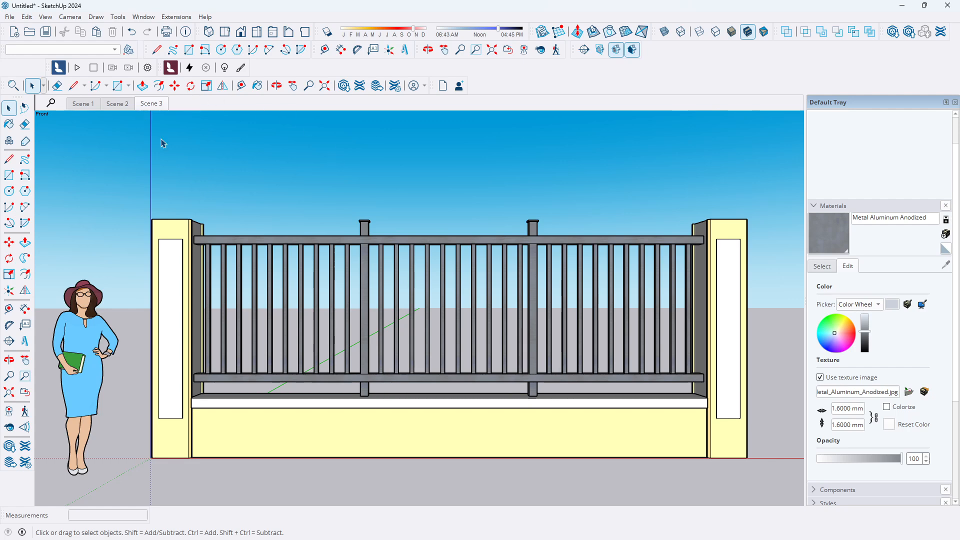
scroll(836, 373, down, 3)
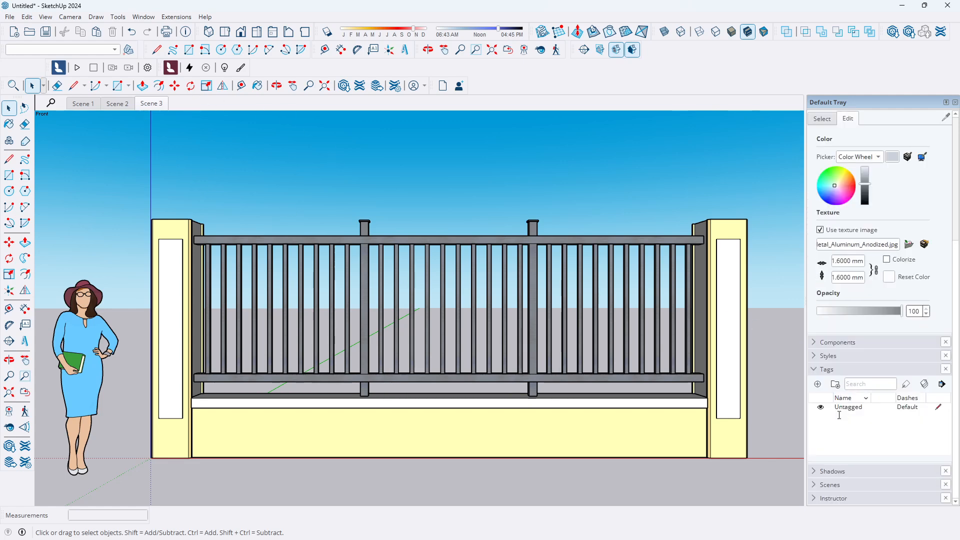
click(814, 370)
mouse_move(544, 521)
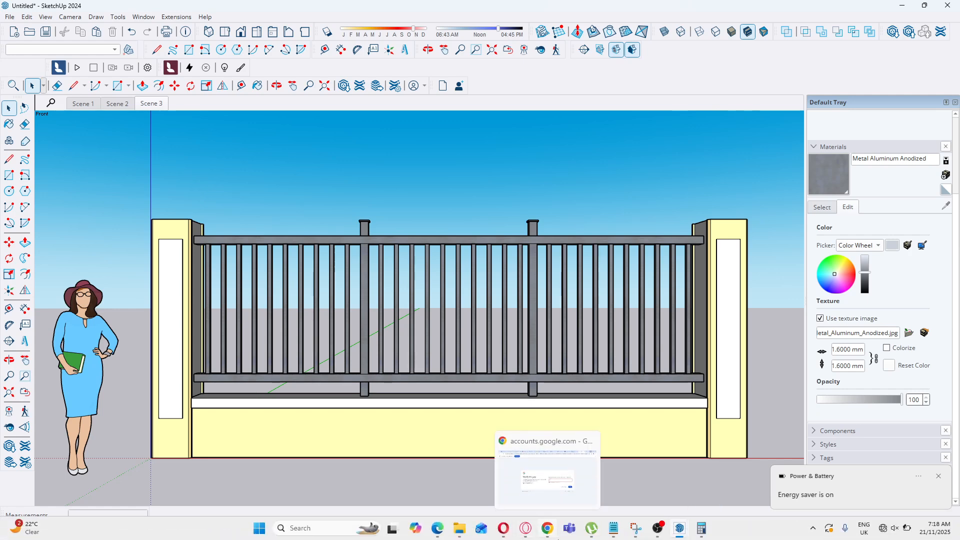
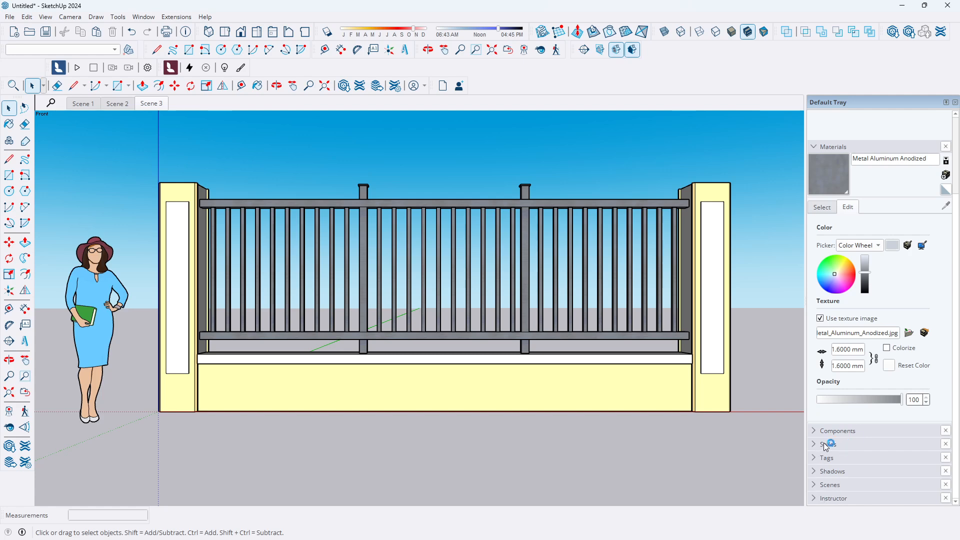
Add a new scene for the current front view, then switch to the back view and add another scene
click(816, 485)
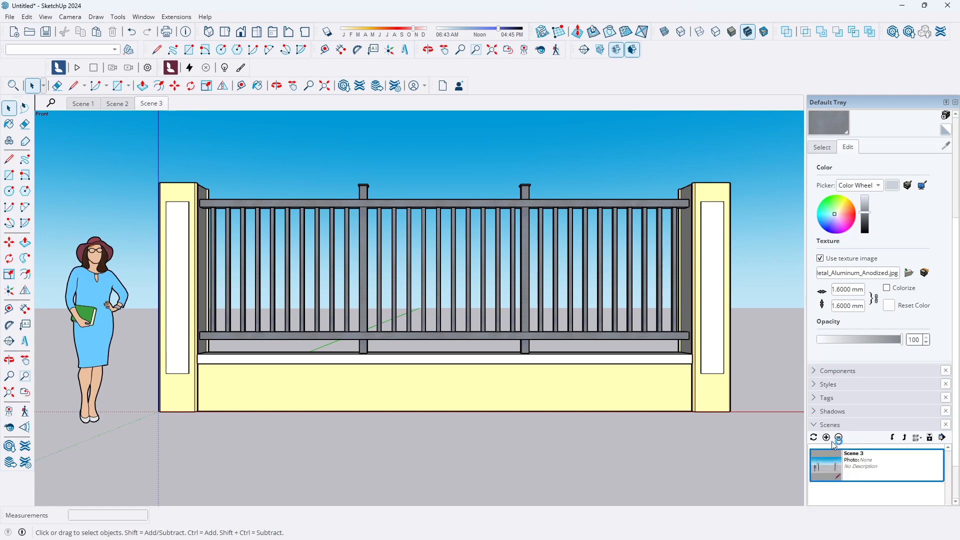
click(826, 438)
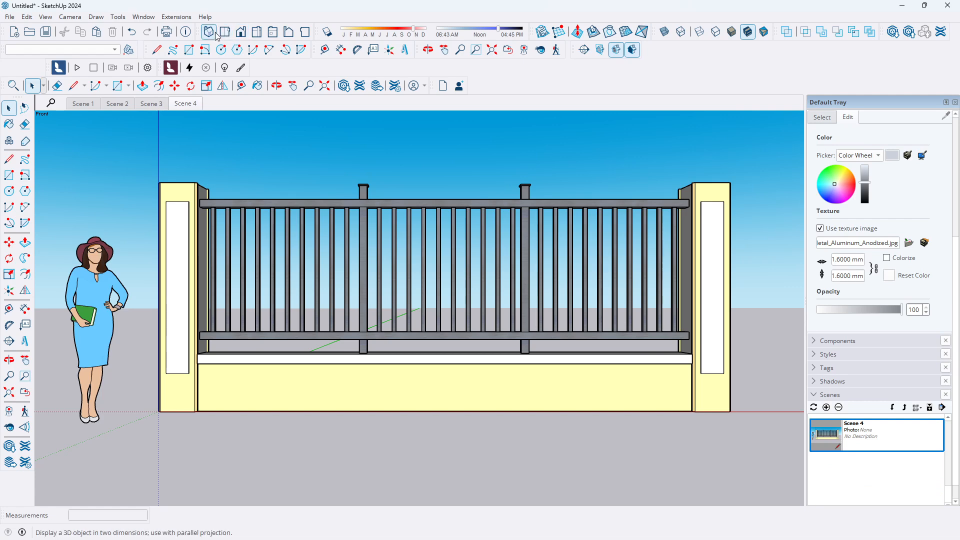
click(289, 33)
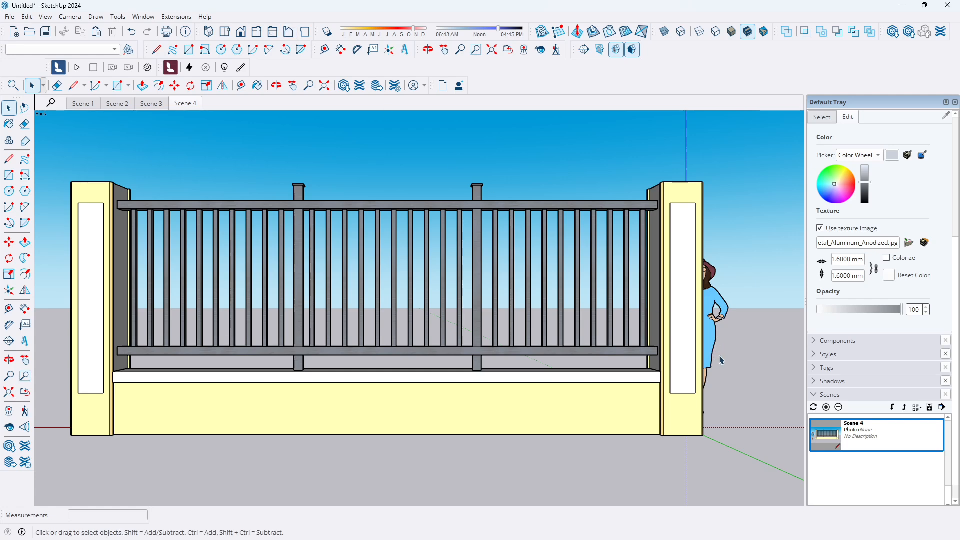
click(826, 408)
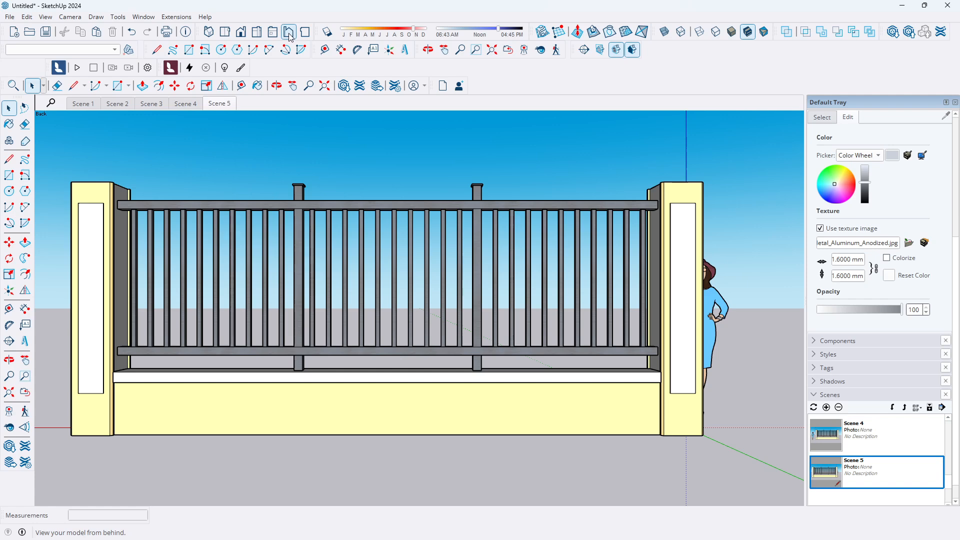
Add scenes for the bottom view and the left view of the fence
click(305, 32)
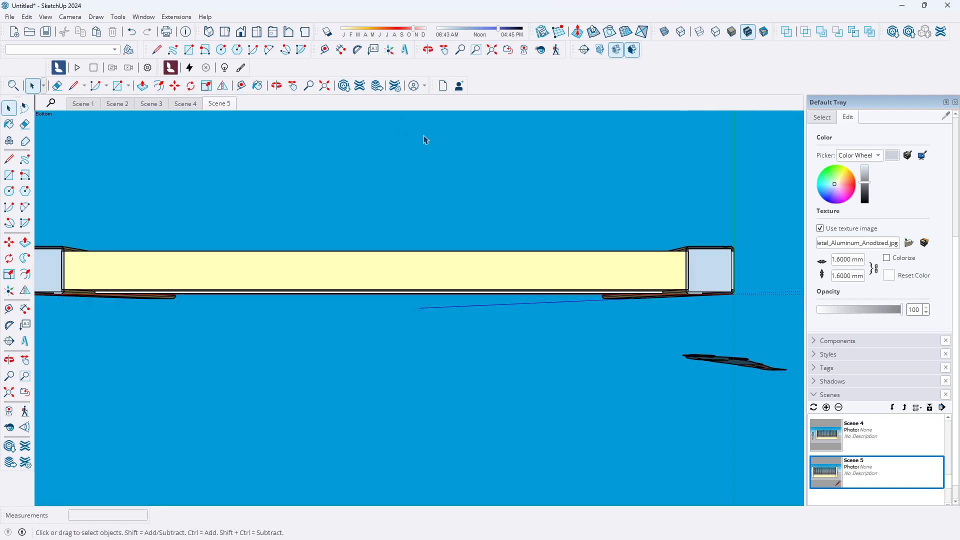
scroll(660, 304, down, 2)
scroll(242, 160, up, 1)
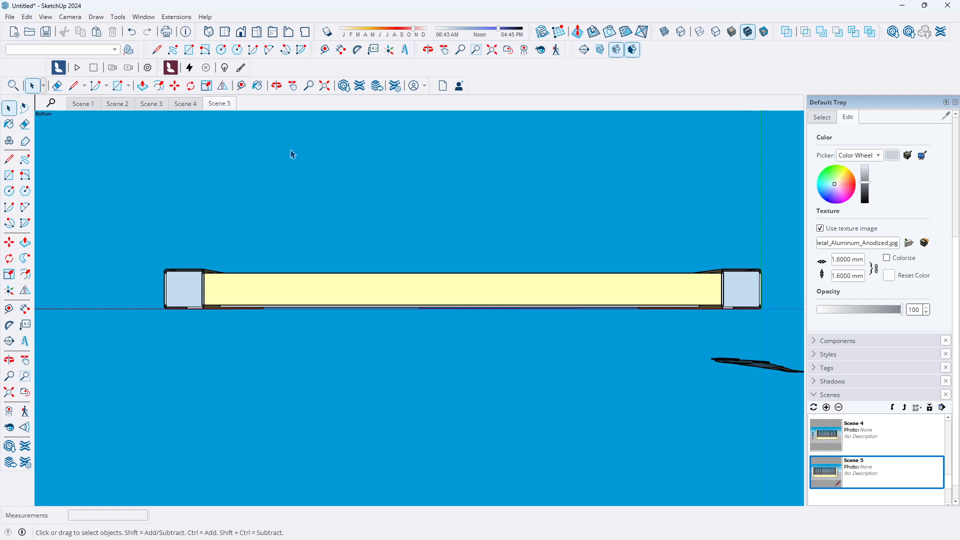
click(826, 407)
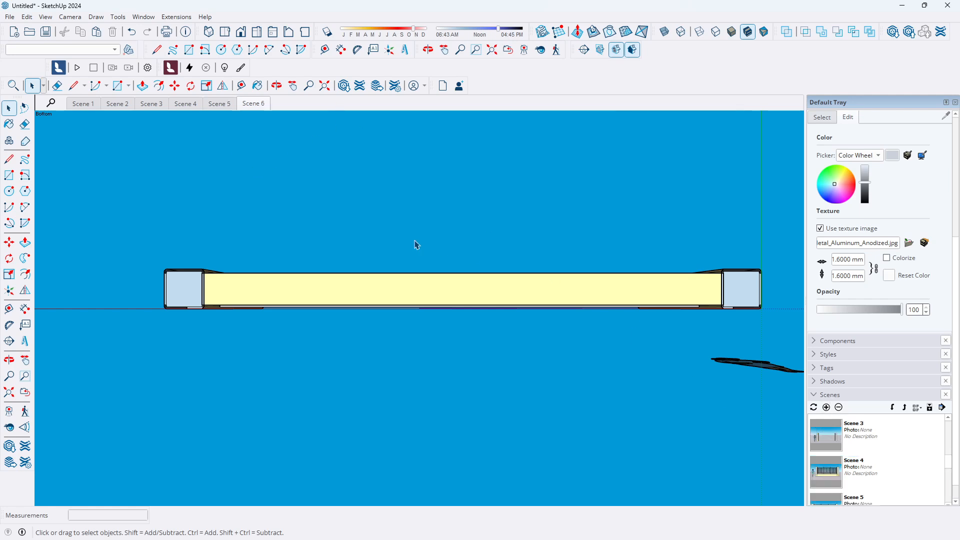
click(273, 35)
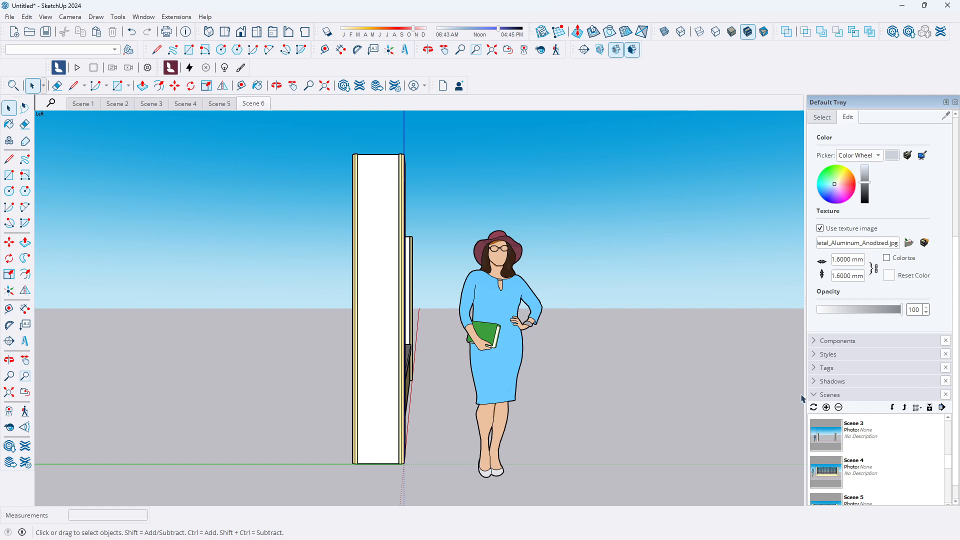
click(826, 408)
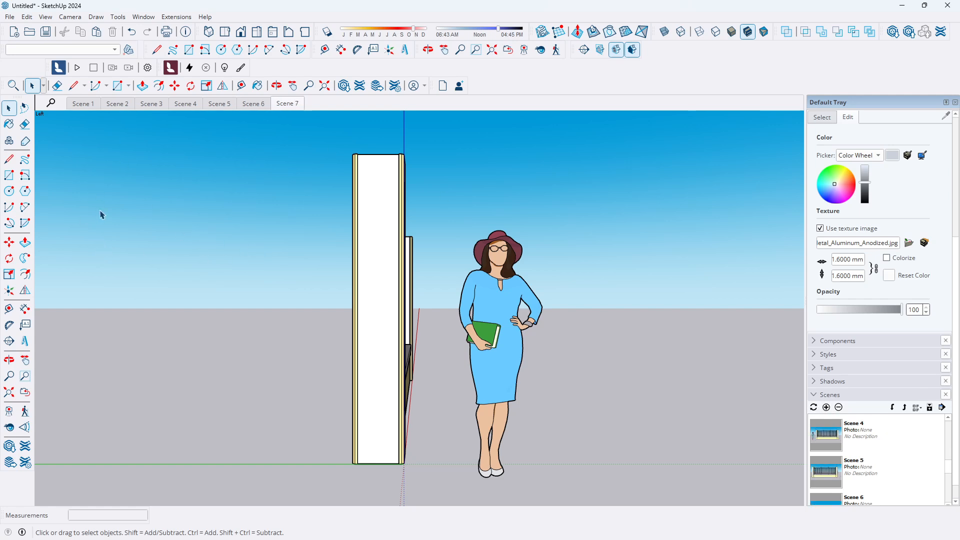
Step through the scene tabs to review each saved view, ending on Scene 3
click(83, 104)
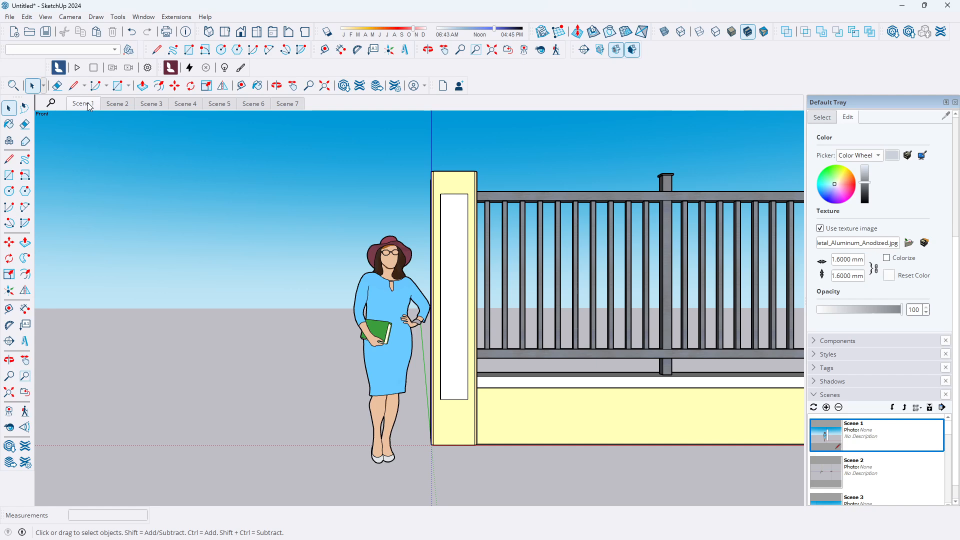
click(118, 104)
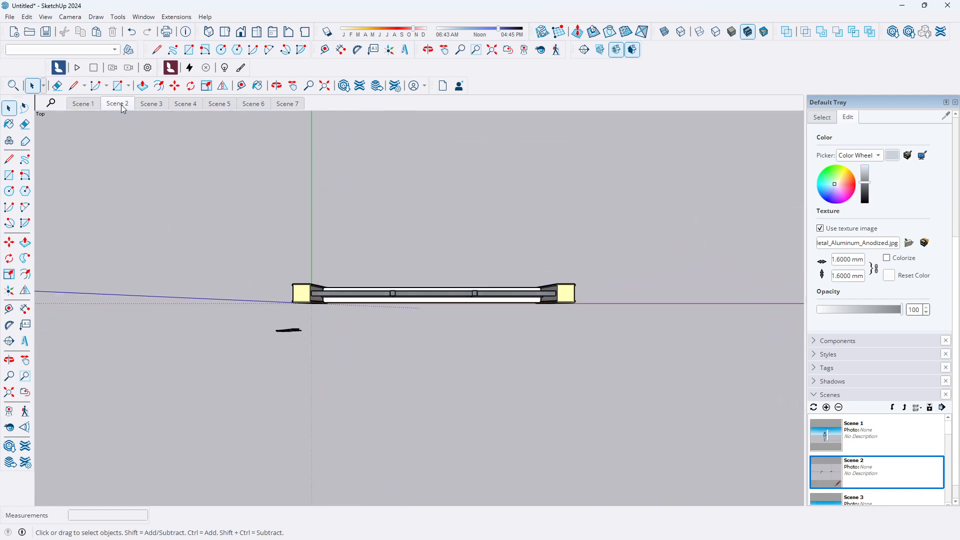
click(153, 104)
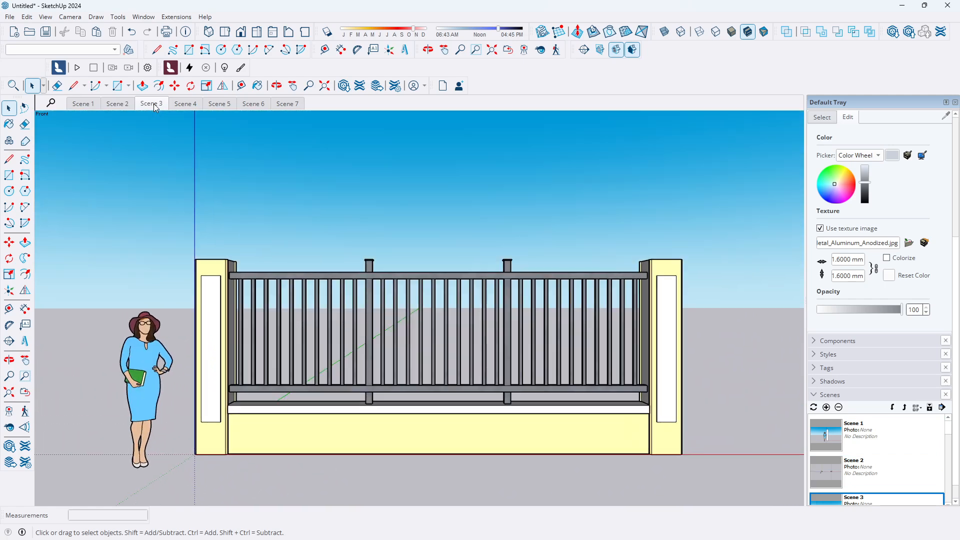
click(193, 105)
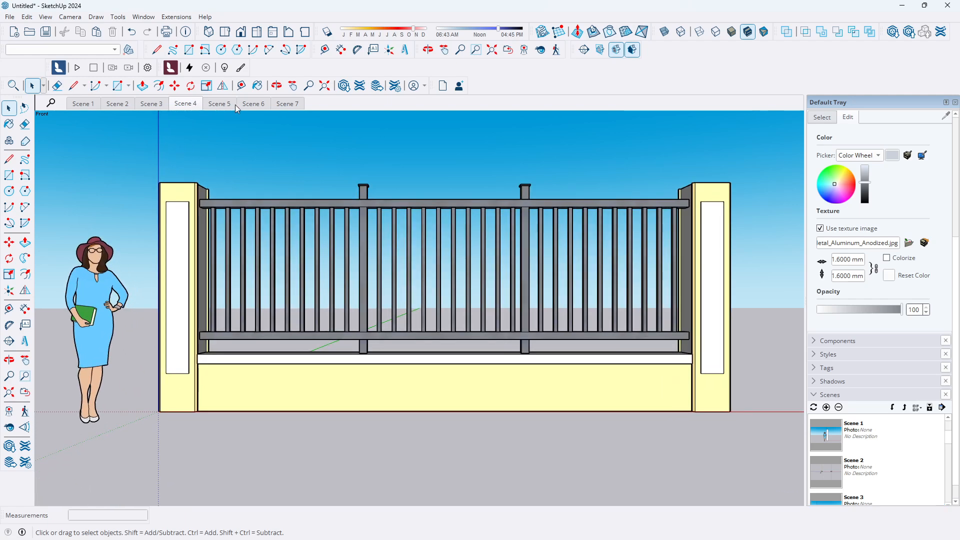
click(226, 104)
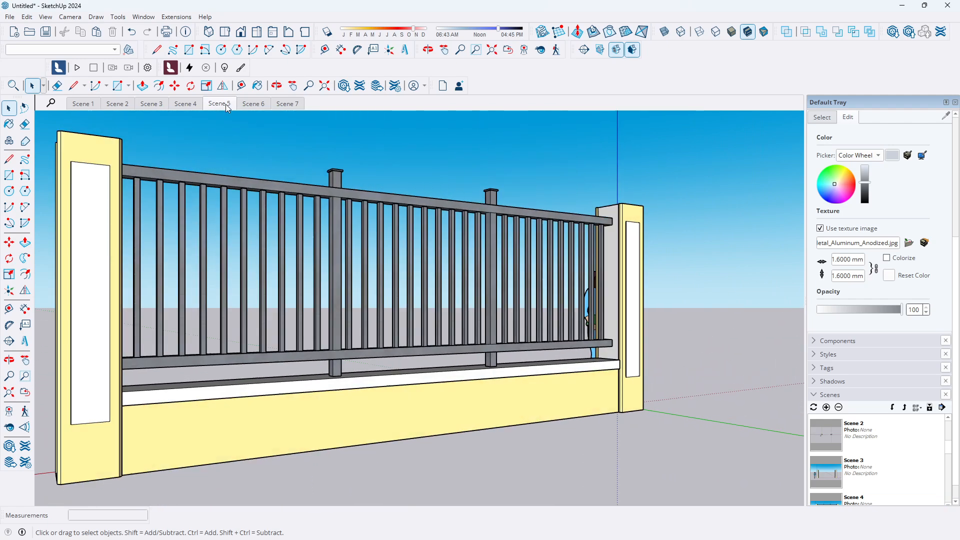
click(252, 106)
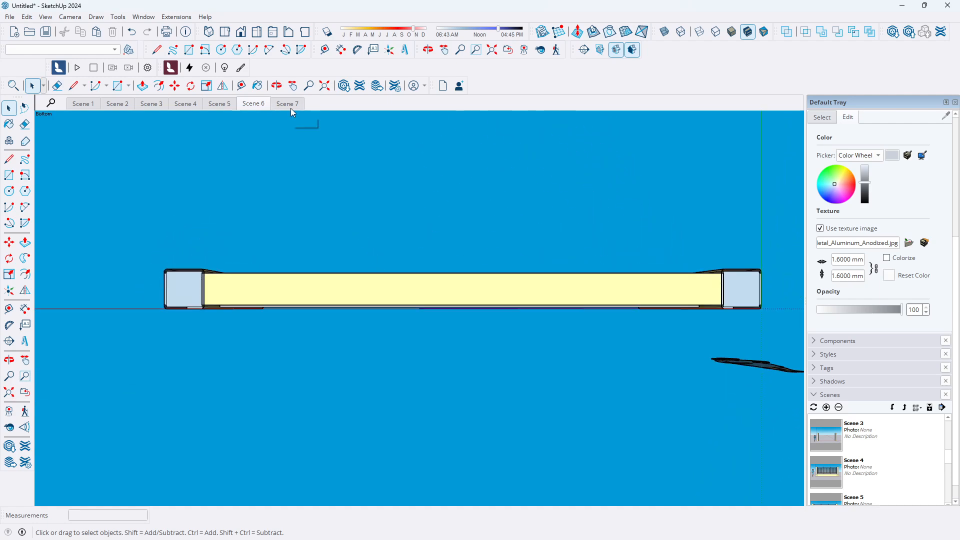
click(292, 109)
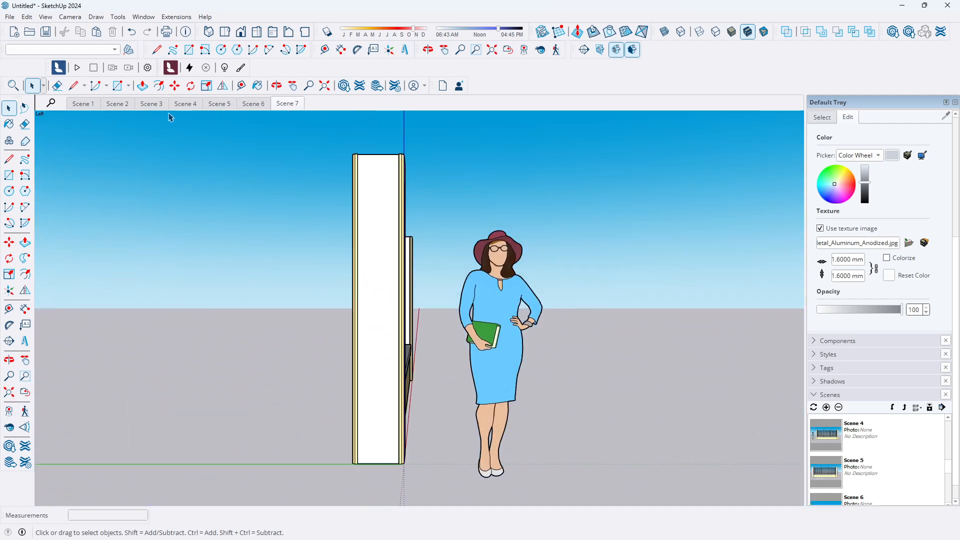
click(119, 104)
click(150, 104)
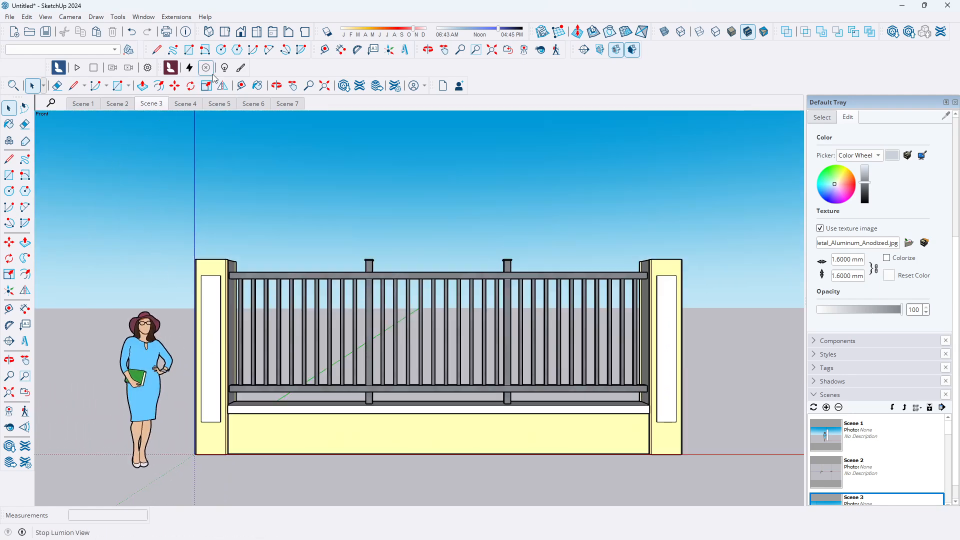
Dimension the fence's overall length along the ground from the left pillar's outer corner to the right pillar's outer corner
click(26, 310)
scroll(320, 305, down, 2)
middle_drag(285, 350, 274, 454)
scroll(253, 422, up, 6)
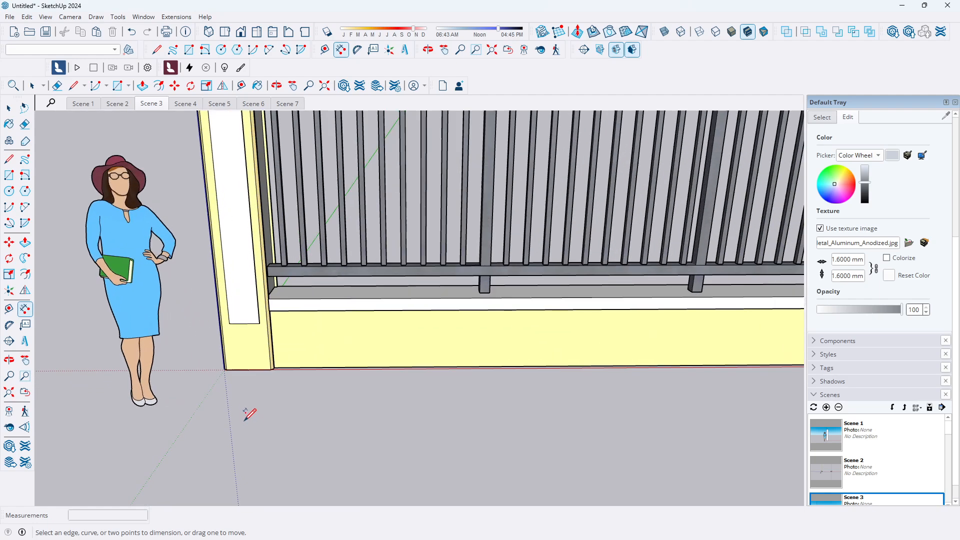
scroll(248, 415, up, 1)
scroll(222, 369, up, 5)
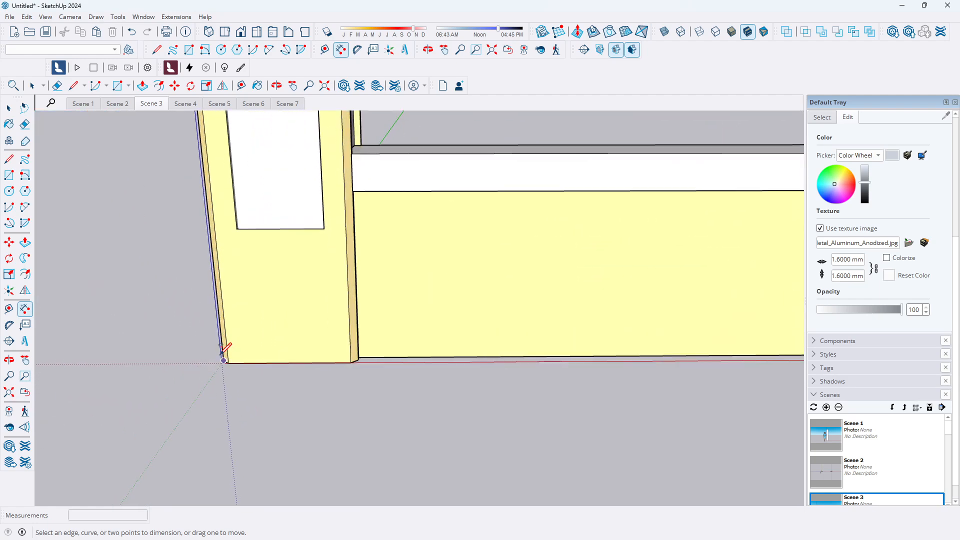
click(222, 364)
scroll(207, 380, down, 5)
scroll(213, 373, down, 4)
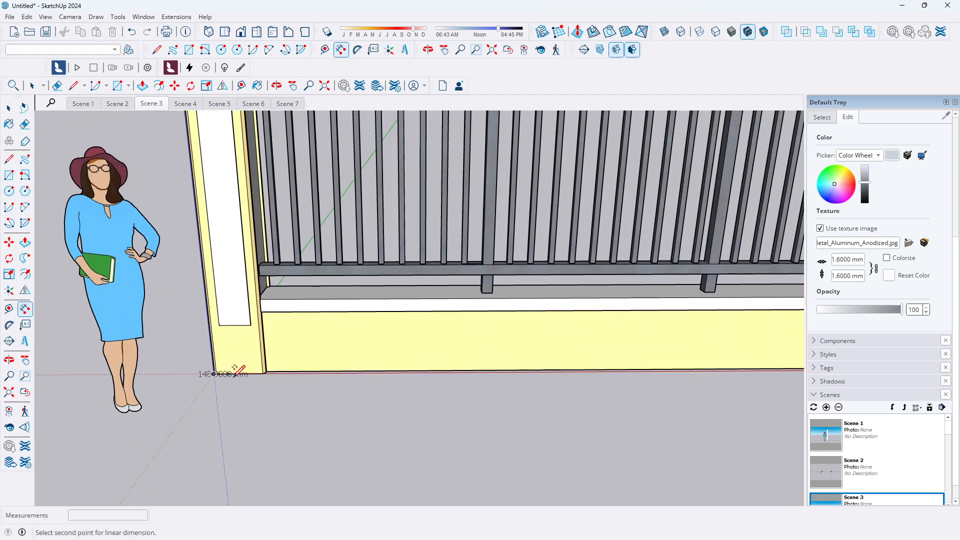
scroll(648, 393, up, 6)
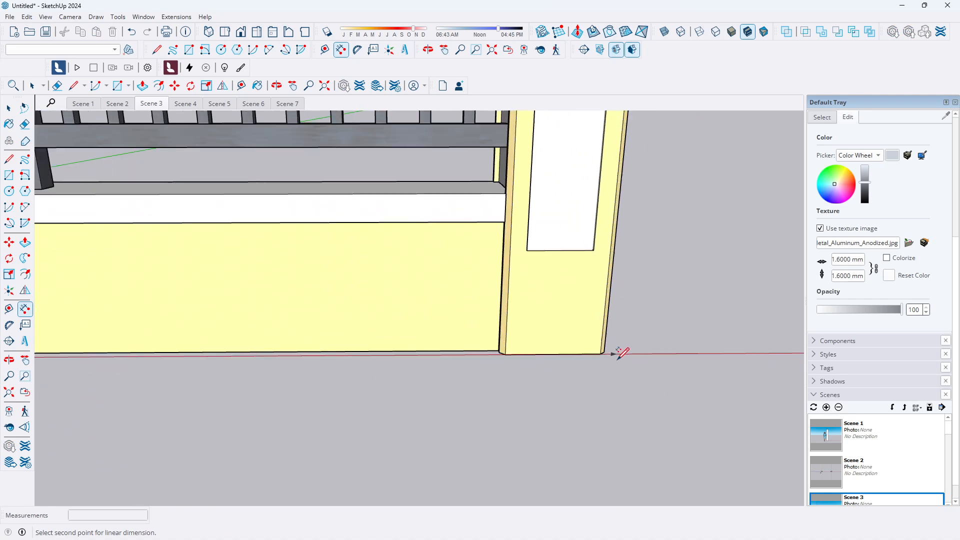
click(598, 350)
scroll(600, 369, down, 2)
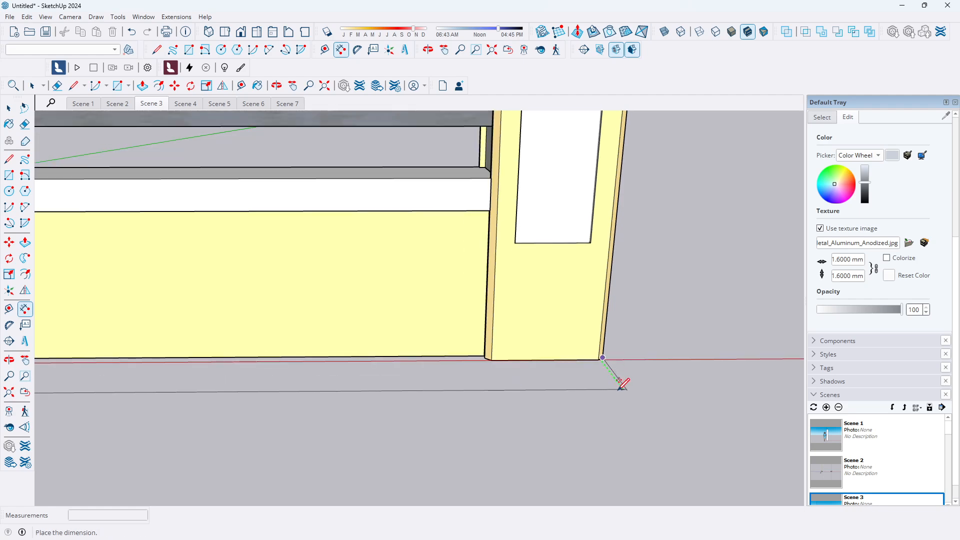
click(621, 384)
Dimension the height of the right pillar from its base to its top corner
scroll(729, 390, down, 3)
scroll(313, 406, up, 2)
scroll(328, 392, down, 5)
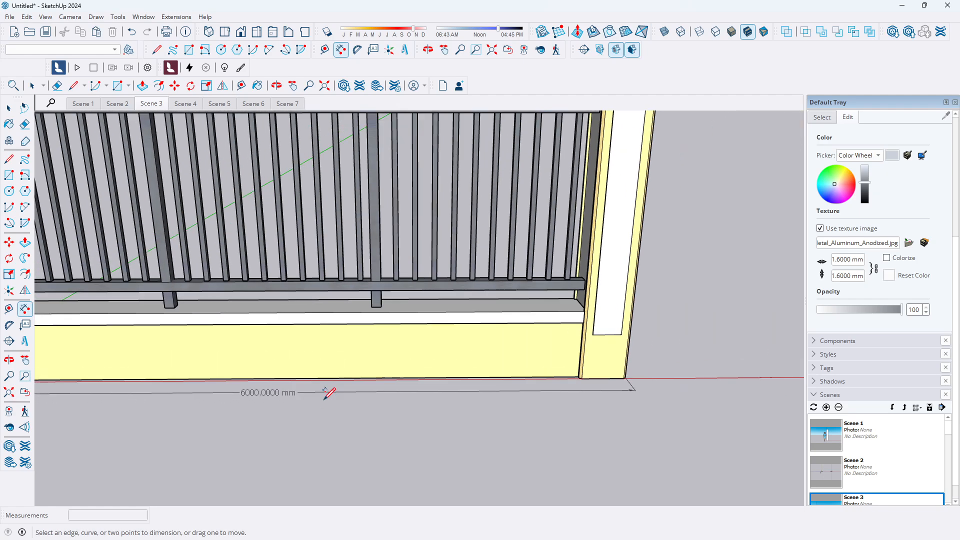
scroll(546, 392, up, 2)
scroll(534, 393, down, 2)
scroll(534, 393, up, 4)
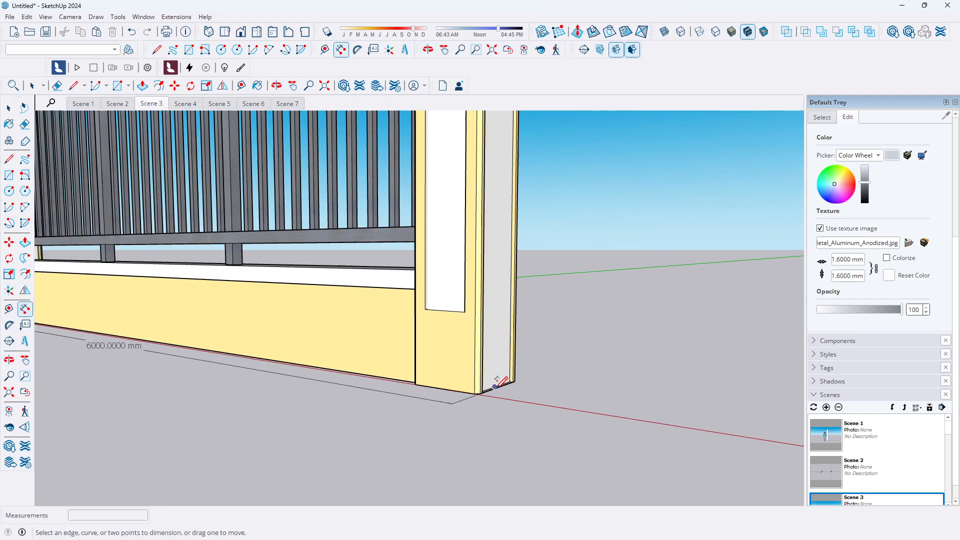
scroll(479, 395, up, 2)
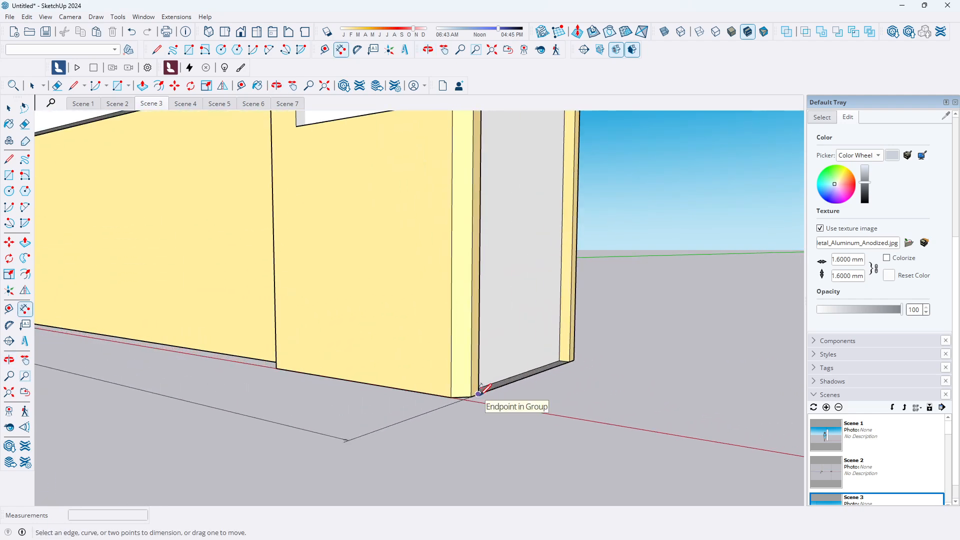
scroll(490, 352, down, 8)
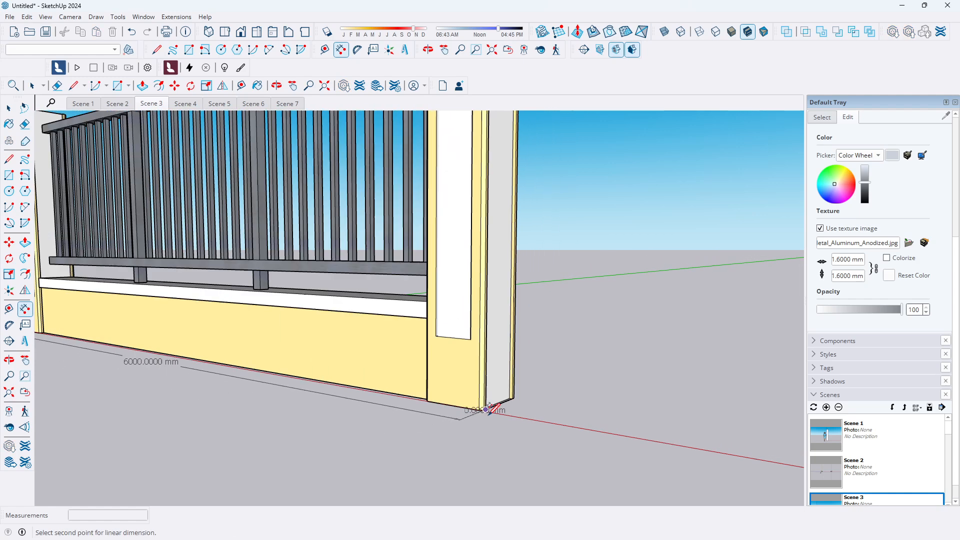
scroll(484, 187, up, 3)
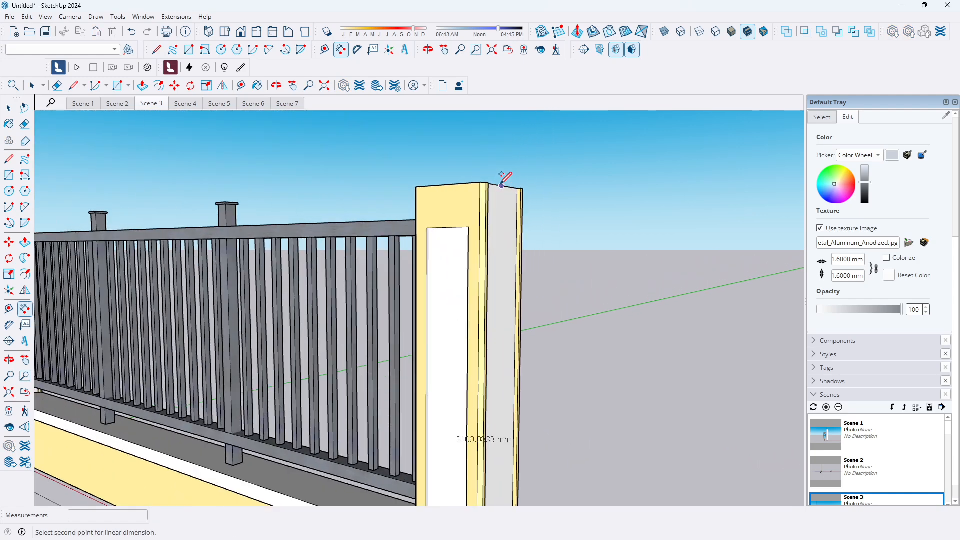
click(487, 182)
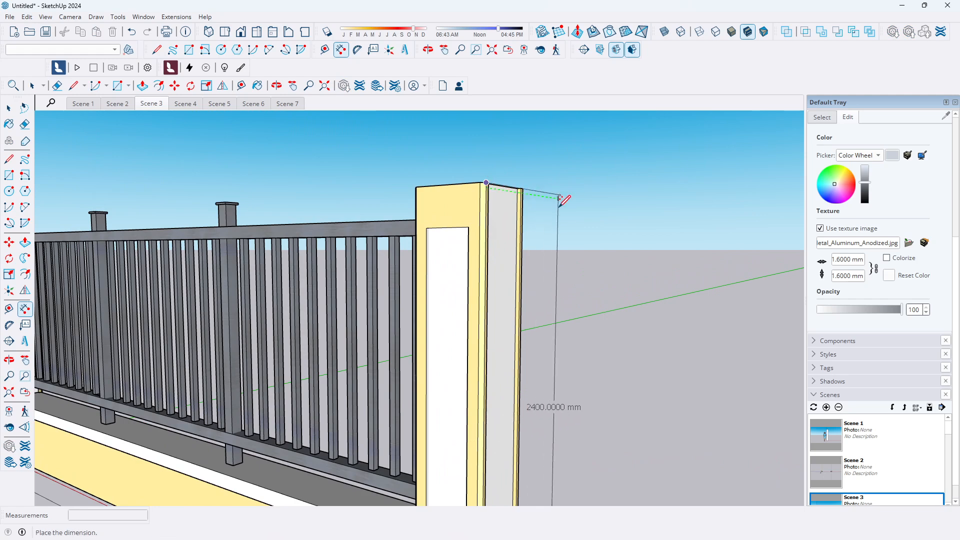
scroll(542, 282, down, 5)
middle_drag(540, 281, 680, 386)
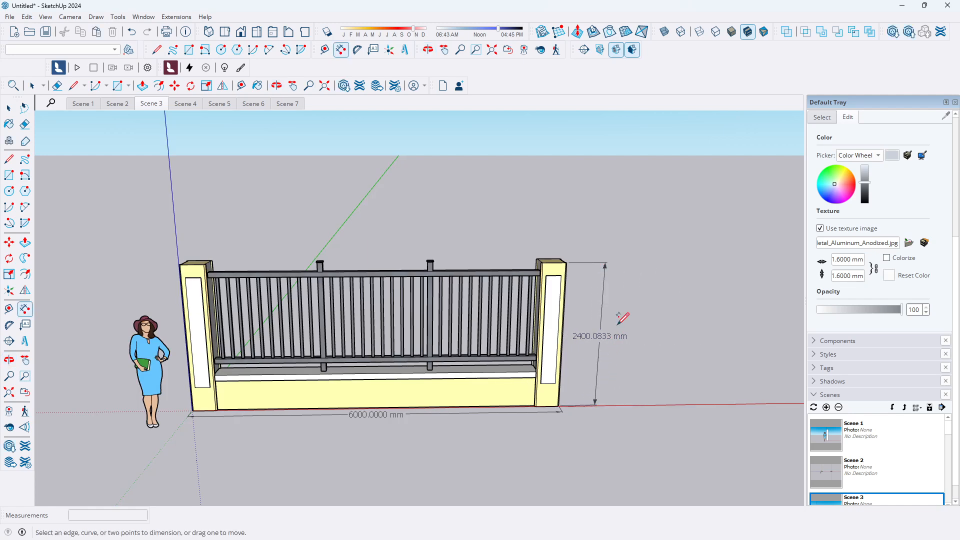
scroll(580, 366, up, 4)
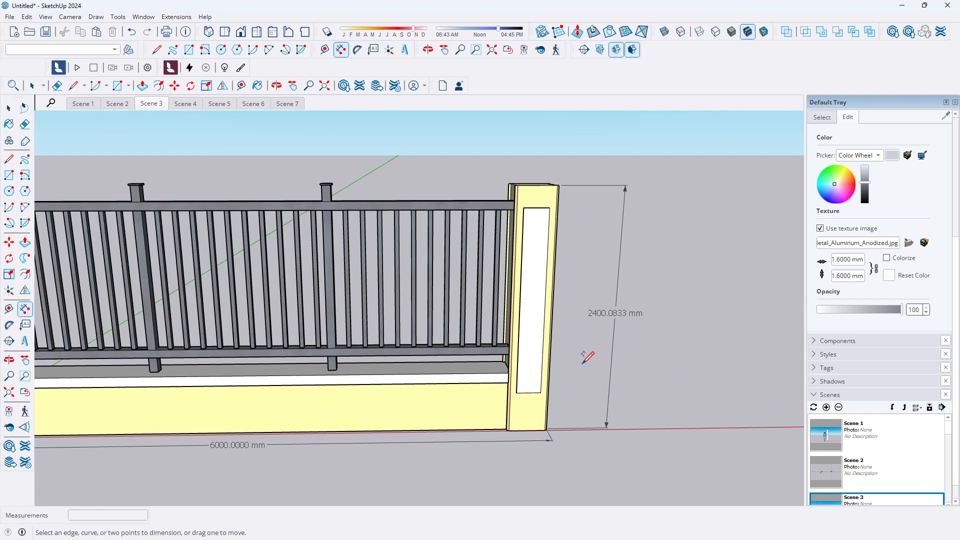
scroll(588, 357, down, 3)
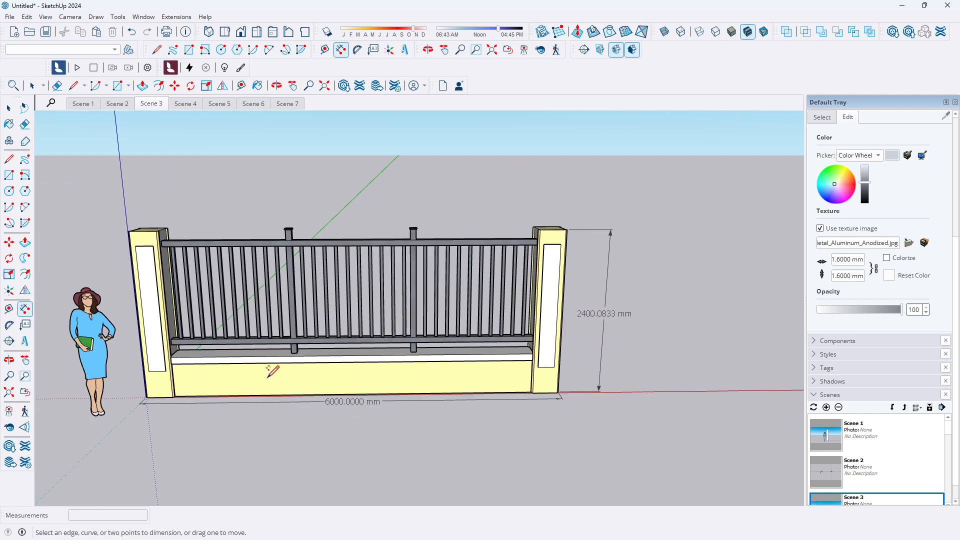
scroll(191, 362, up, 3)
scroll(185, 370, down, 4)
middle_drag(184, 375, 481, 316)
middle_drag(302, 454, 409, 491)
scroll(405, 449, up, 5)
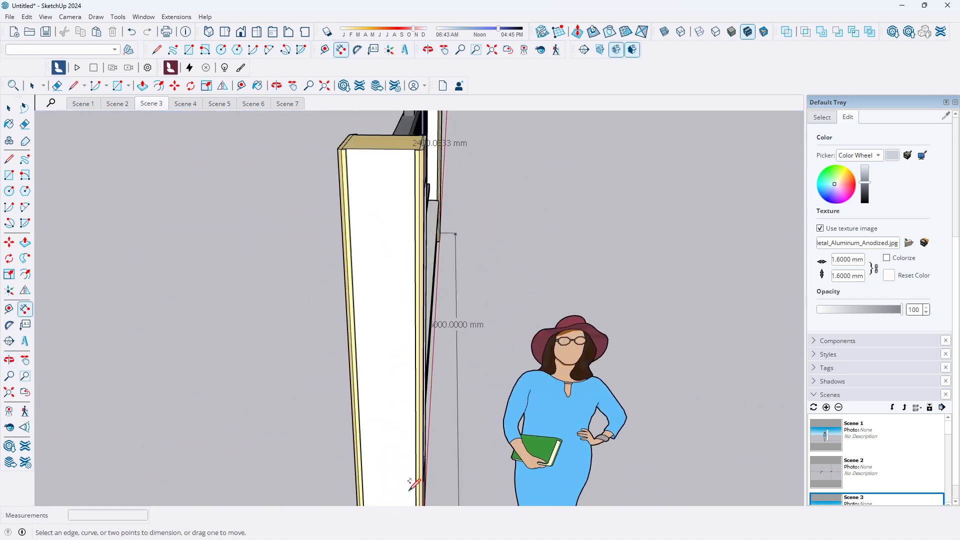
scroll(425, 467, down, 3)
scroll(431, 457, up, 5)
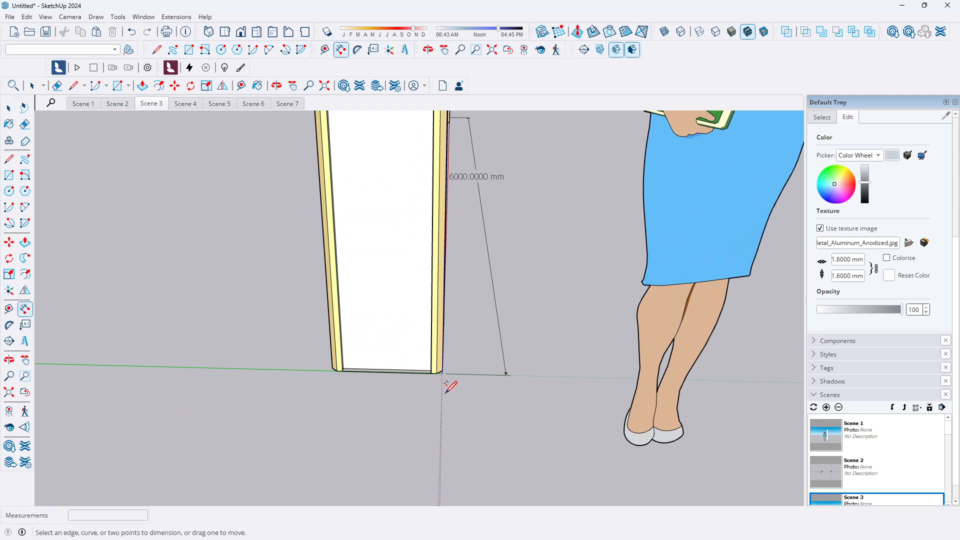
scroll(444, 375, up, 3)
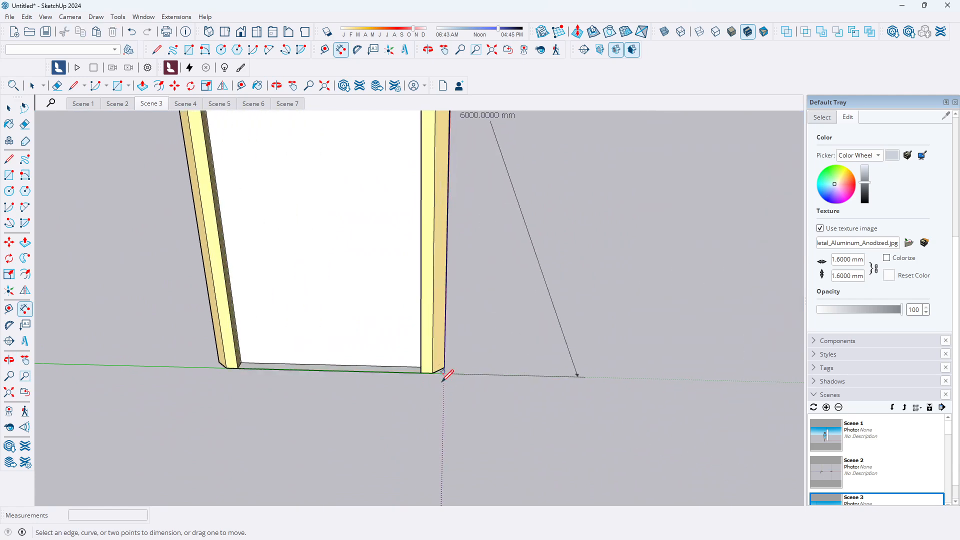
click(444, 374)
click(219, 362)
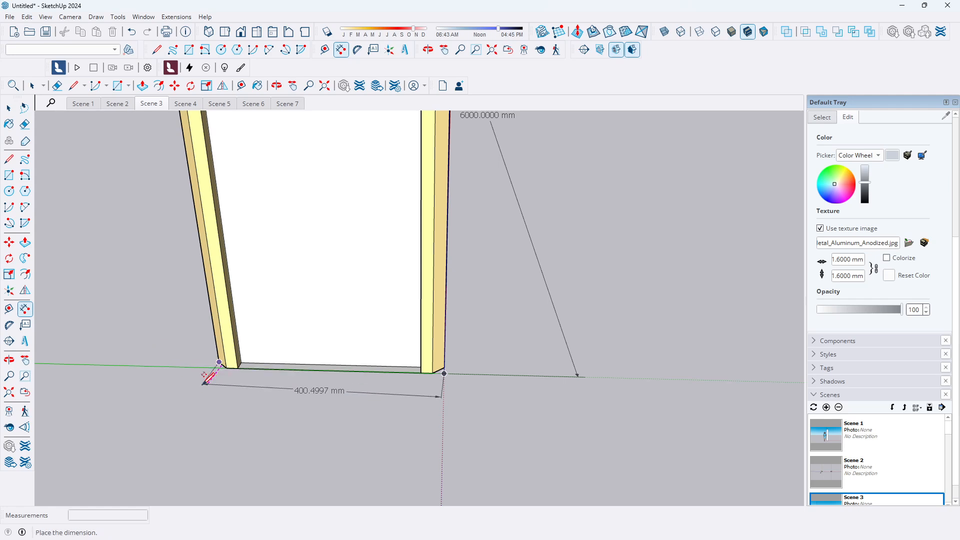
key(Escape)
Dimension the left pillar's width along its base, placing the dimension just in front of the pillar
scroll(366, 429, down, 2)
middle_drag(215, 418, 434, 405)
scroll(345, 418, down, 2)
scroll(349, 421, down, 1)
scroll(380, 453, up, 2)
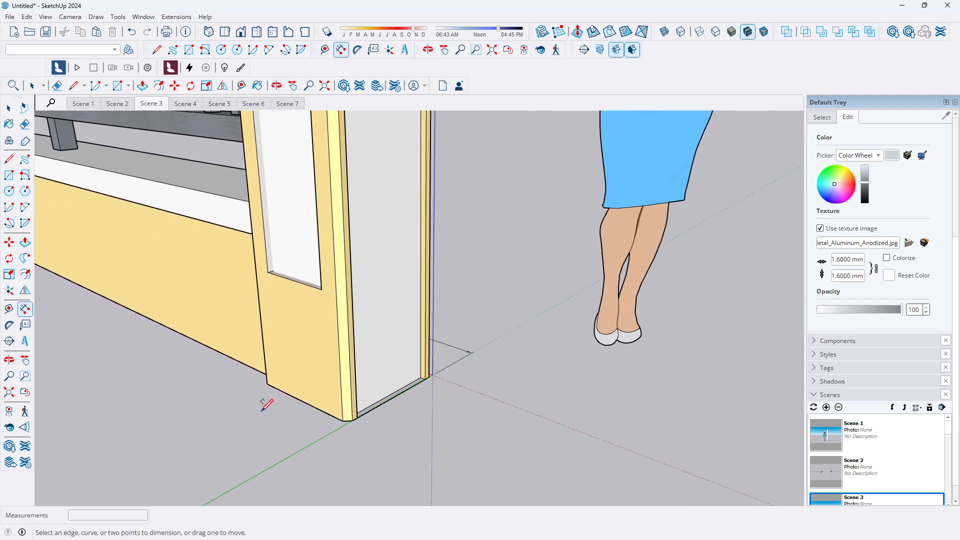
scroll(250, 399, up, 2)
scroll(249, 399, down, 1)
middle_drag(248, 400, 249, 403)
scroll(354, 439, down, 2)
middle_drag(379, 451, 295, 465)
scroll(335, 427, up, 2)
scroll(385, 390, up, 3)
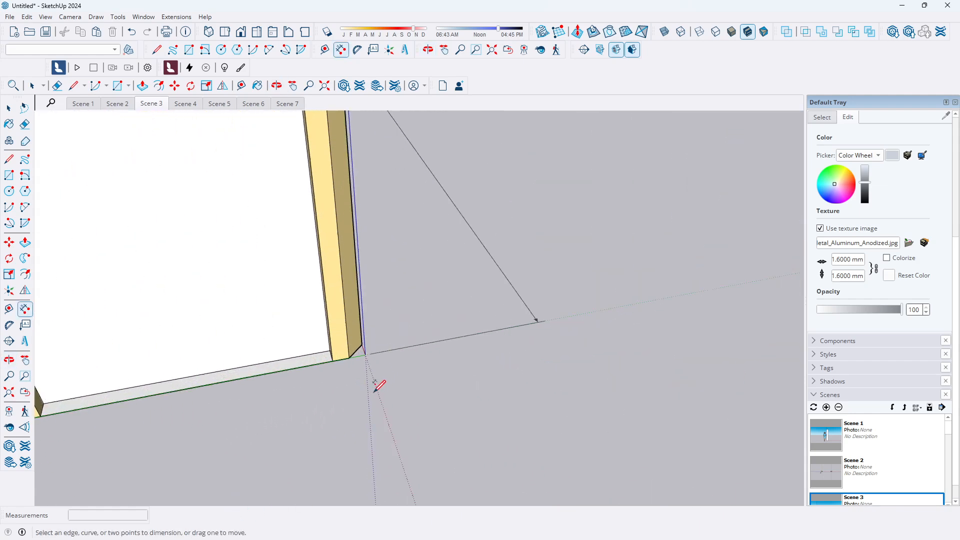
scroll(365, 350, up, 3)
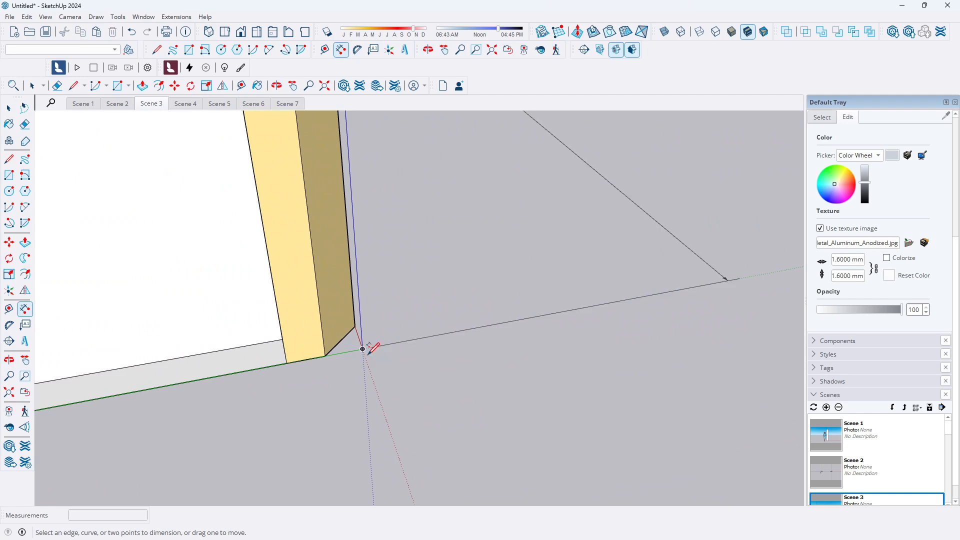
click(362, 348)
scroll(425, 362, down, 4)
scroll(170, 393, up, 2)
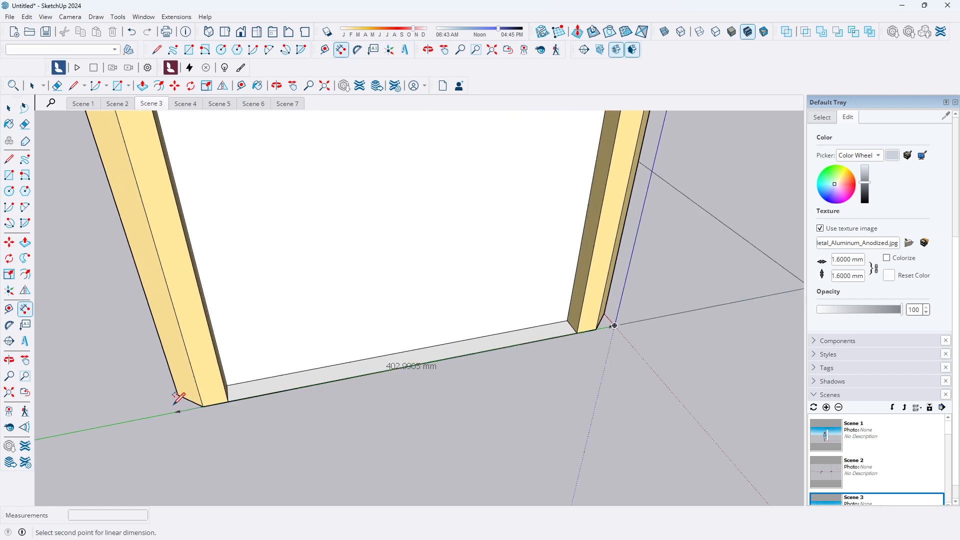
click(178, 394)
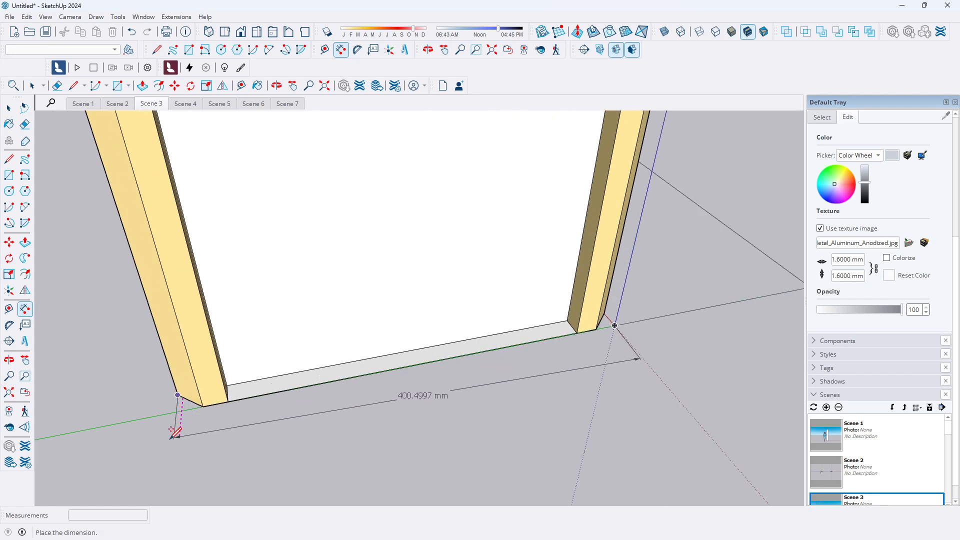
click(175, 431)
Step through the scene tabs to review the saved views with the new dimensions, ending on Scene 4
scroll(278, 413, down, 3)
mouse_move(279, 413)
middle_down()
mouse_move(414, 430)
mouse_move(270, 398)
middle_up()
scroll(388, 404, up, 3)
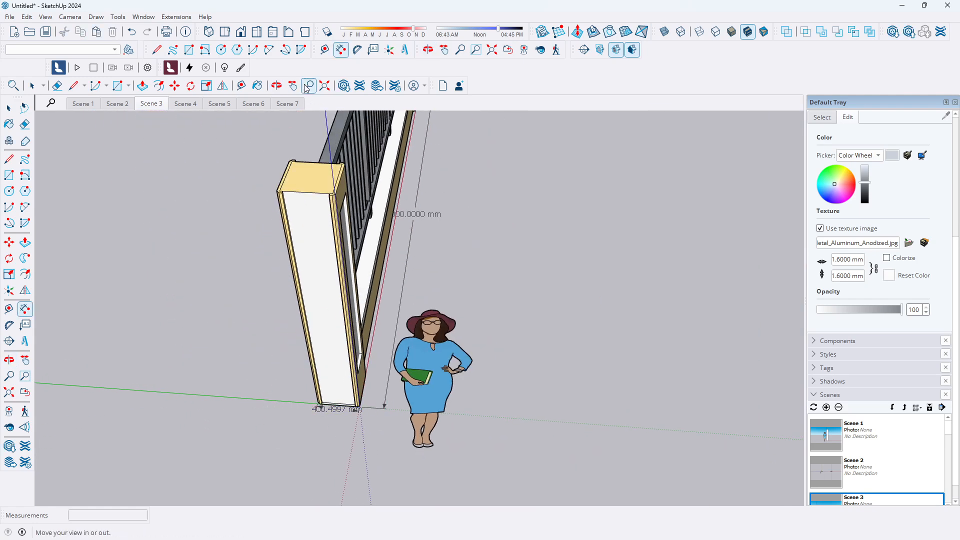
click(287, 103)
click(254, 104)
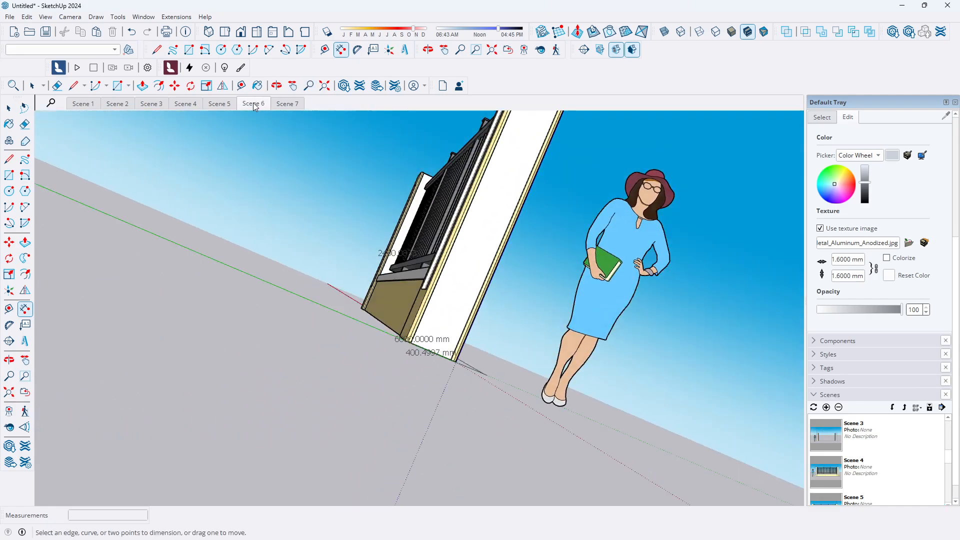
click(216, 104)
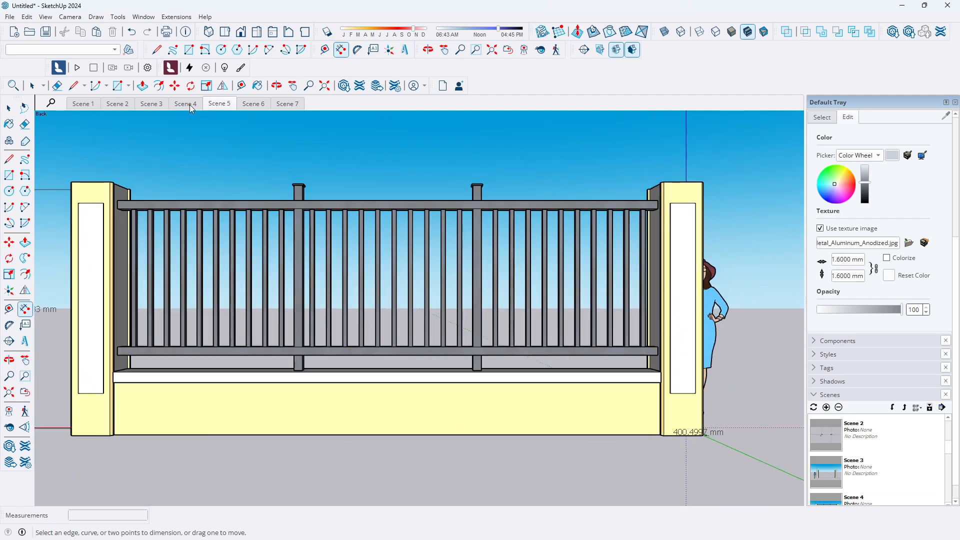
click(187, 104)
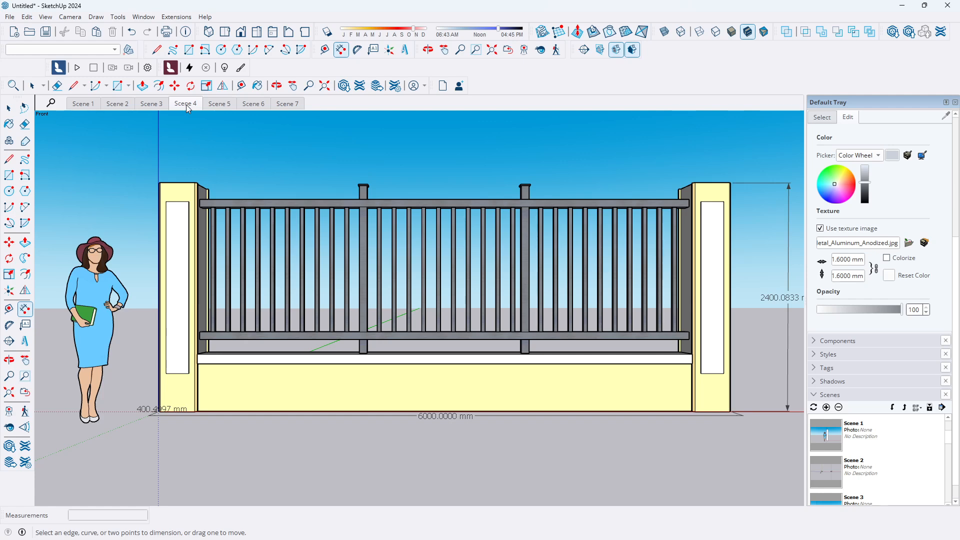
scroll(248, 289, up, 3)
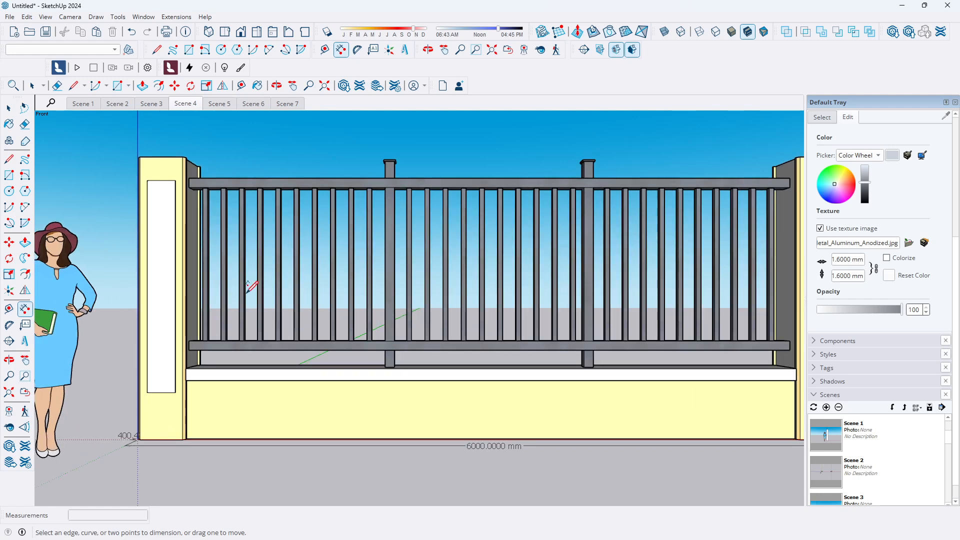
scroll(109, 285, down, 1)
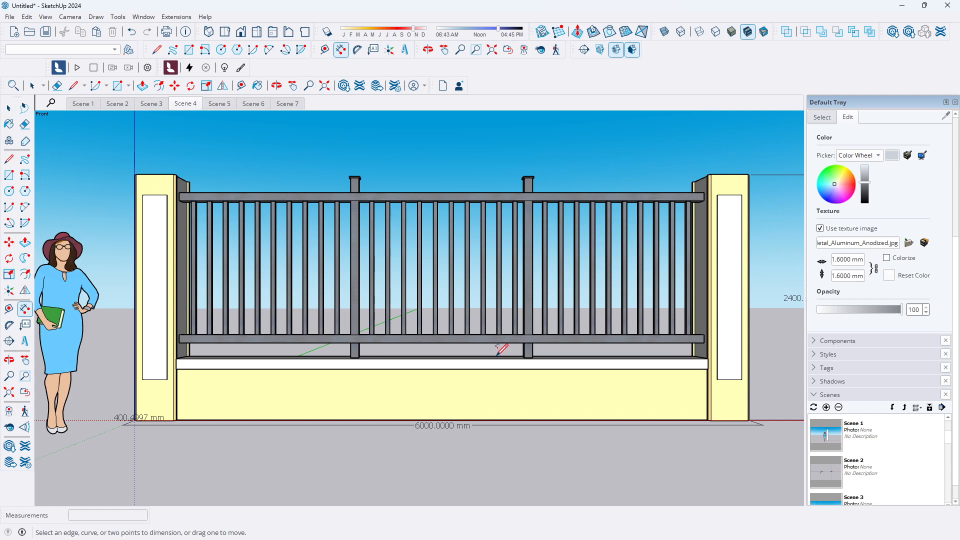
mouse_move(521, 538)
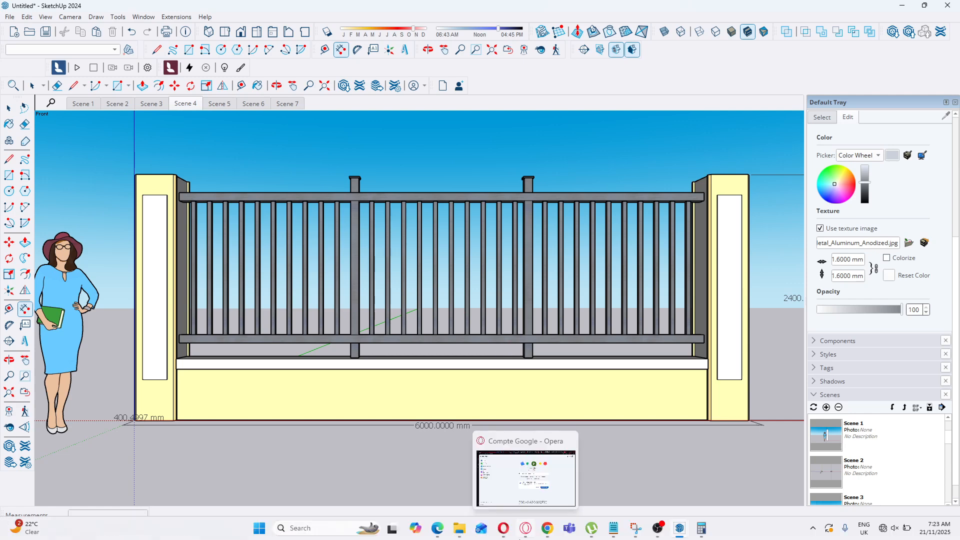